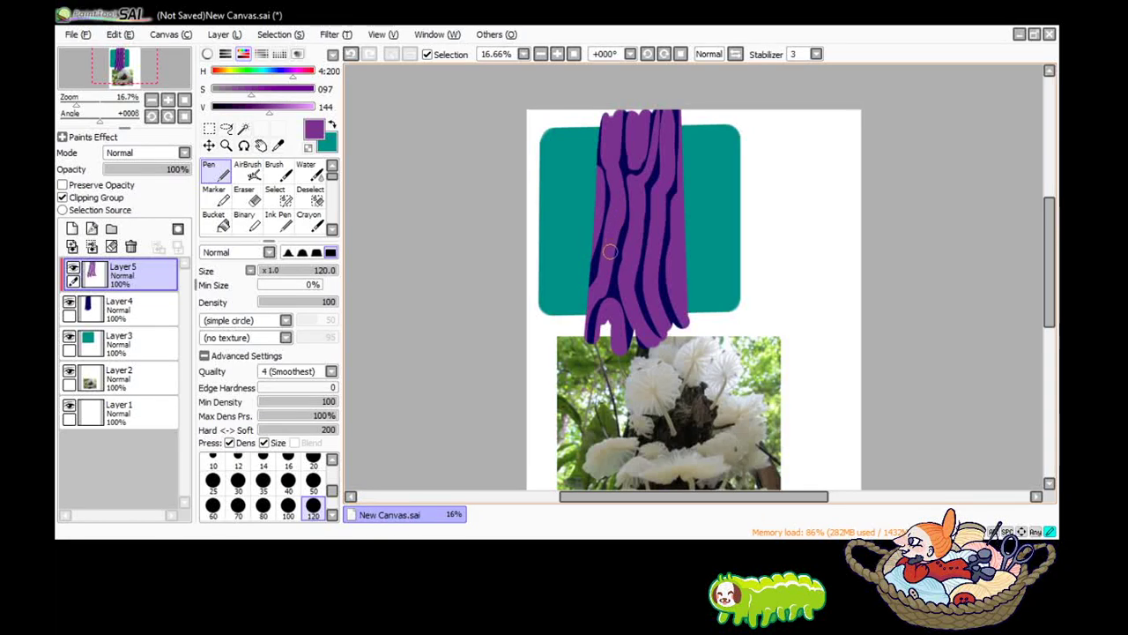
Set the purple stripes layer, Layer5, to 96% opacity.
{"action": "left_click", "coordinate": [164, 168]}
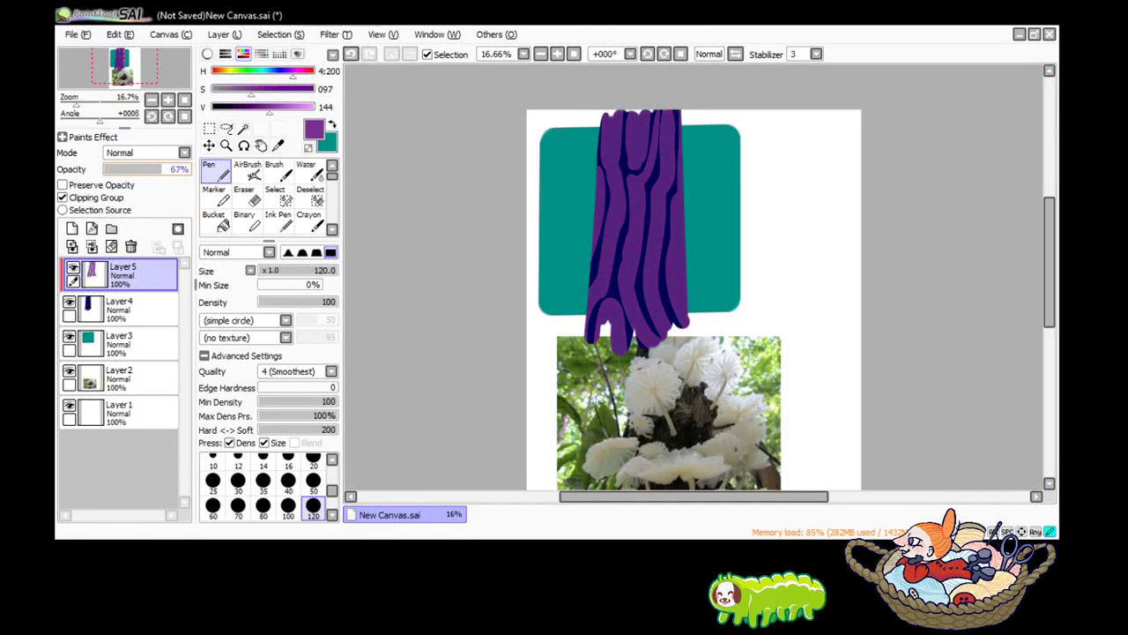
{"action": "left_click", "coordinate": [154, 168]}
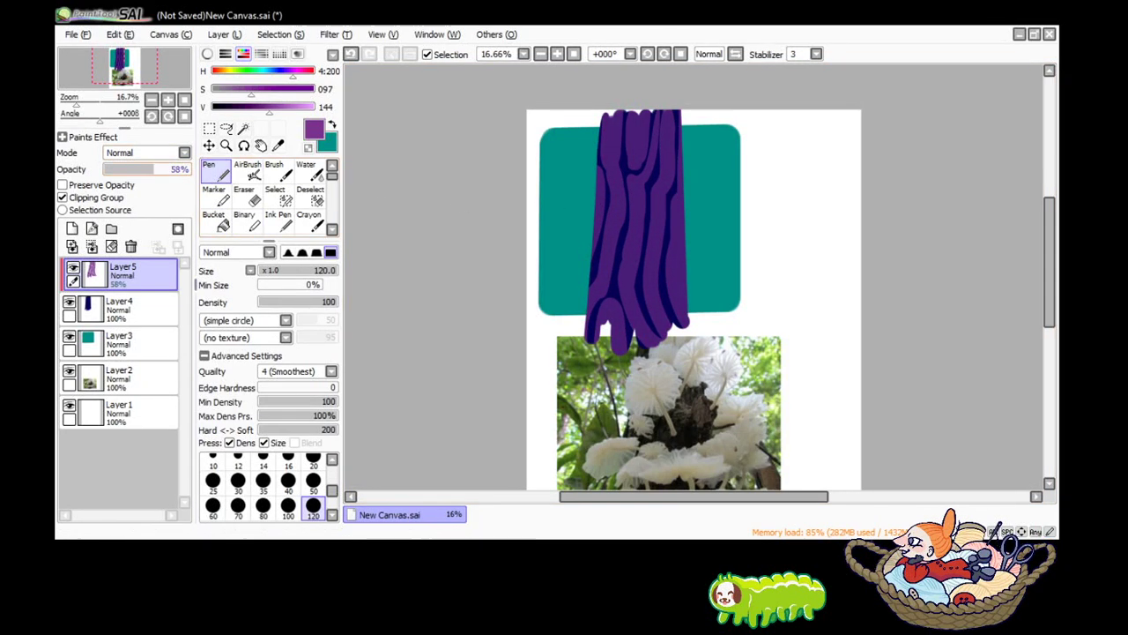
{"action": "left_click_drag", "start_coordinate": [158, 169], "coordinate": [183, 168]}
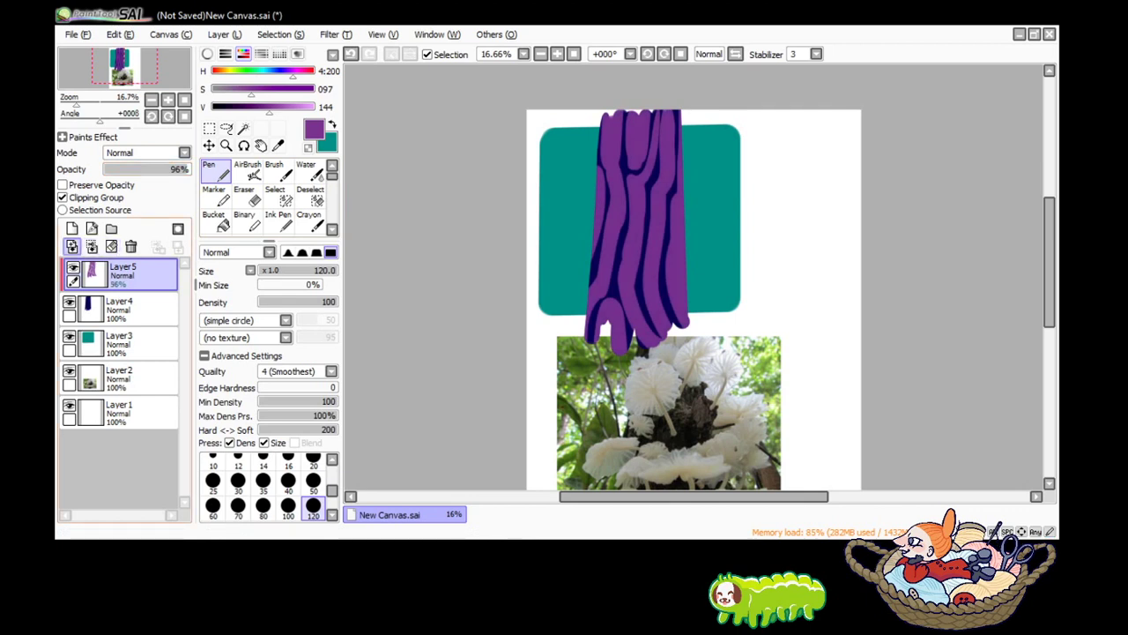
On a new Layer6, paint broad purple over the trunk's dark-blue stripes with a size-500 brush.
{"action": "left_click", "coordinate": [71, 228]}
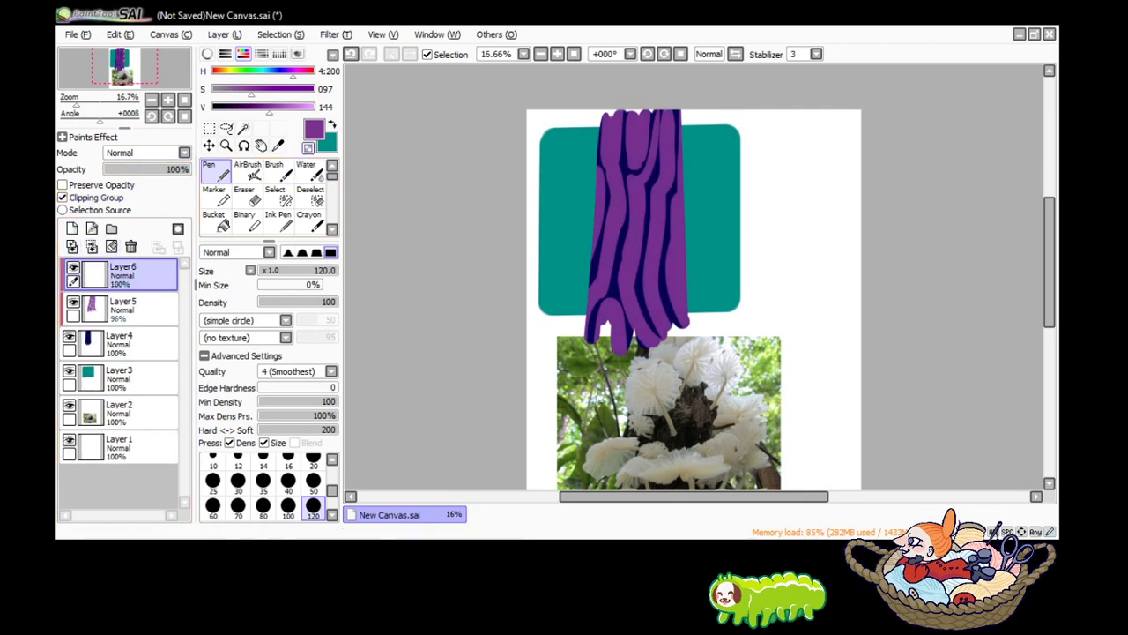
{"action": "left_click", "coordinate": [331, 514]}
{"action": "left_click", "coordinate": [332, 514]}
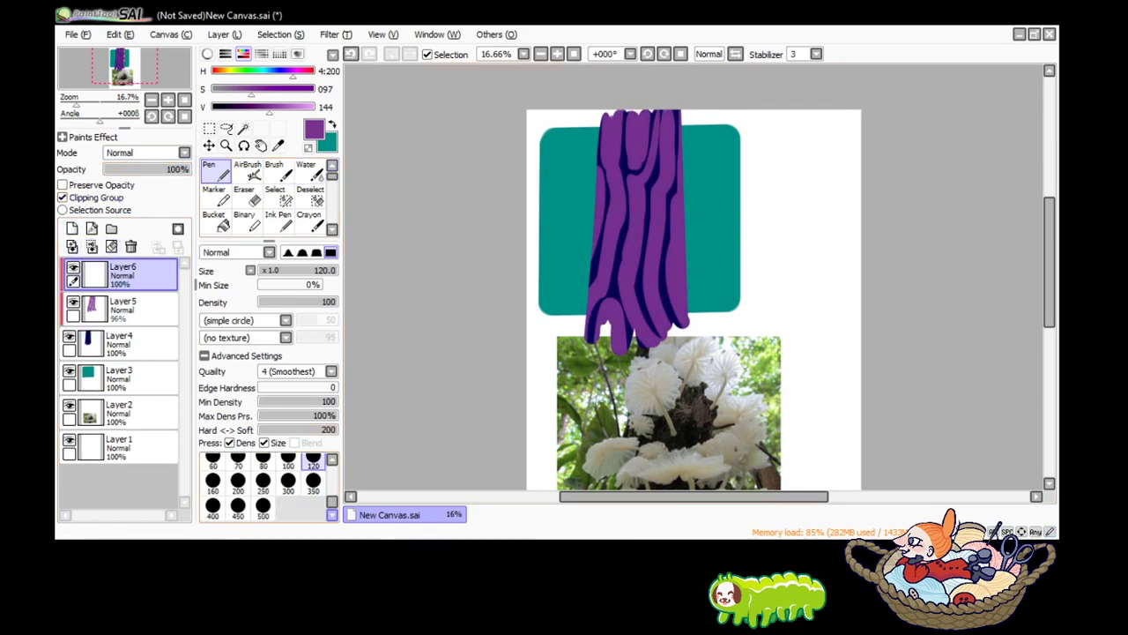
{"action": "left_click", "coordinate": [262, 507]}
{"action": "mouse_move", "coordinate": [652, 317]}
{"action": "left_mouse_down"}
{"action": "mouse_move", "coordinate": [717, 297]}
{"action": "mouse_move", "coordinate": [660, 282]}
{"action": "mouse_move", "coordinate": [573, 202]}
{"action": "mouse_move", "coordinate": [586, 211]}
{"action": "left_mouse_up"}
{"action": "scroll", "coordinate": [265, 194], "scroll_direction": "down", "scroll_amount": 2}
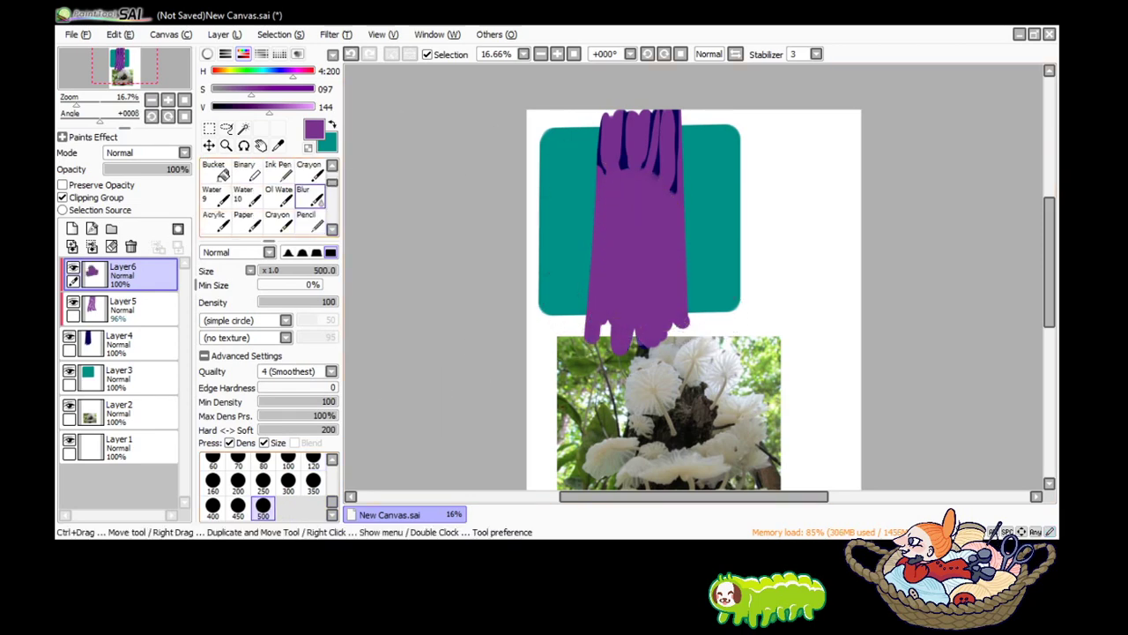
Blur the trunk's dark stripes so they soften into the purple.
{"action": "left_click", "coordinate": [304, 193]}
{"action": "left_click", "coordinate": [332, 513]}
{"action": "left_click", "coordinate": [263, 507]}
{"action": "mouse_move", "coordinate": [617, 220]}
{"action": "left_mouse_down"}
{"action": "mouse_move", "coordinate": [642, 189]}
{"action": "mouse_move", "coordinate": [673, 190]}
{"action": "left_mouse_up"}
{"action": "mouse_move", "coordinate": [585, 189]}
{"action": "left_mouse_down"}
{"action": "mouse_move", "coordinate": [624, 259]}
{"action": "mouse_move", "coordinate": [712, 175]}
{"action": "mouse_move", "coordinate": [605, 227]}
{"action": "mouse_move", "coordinate": [649, 189]}
{"action": "mouse_move", "coordinate": [692, 214]}
{"action": "left_mouse_up"}
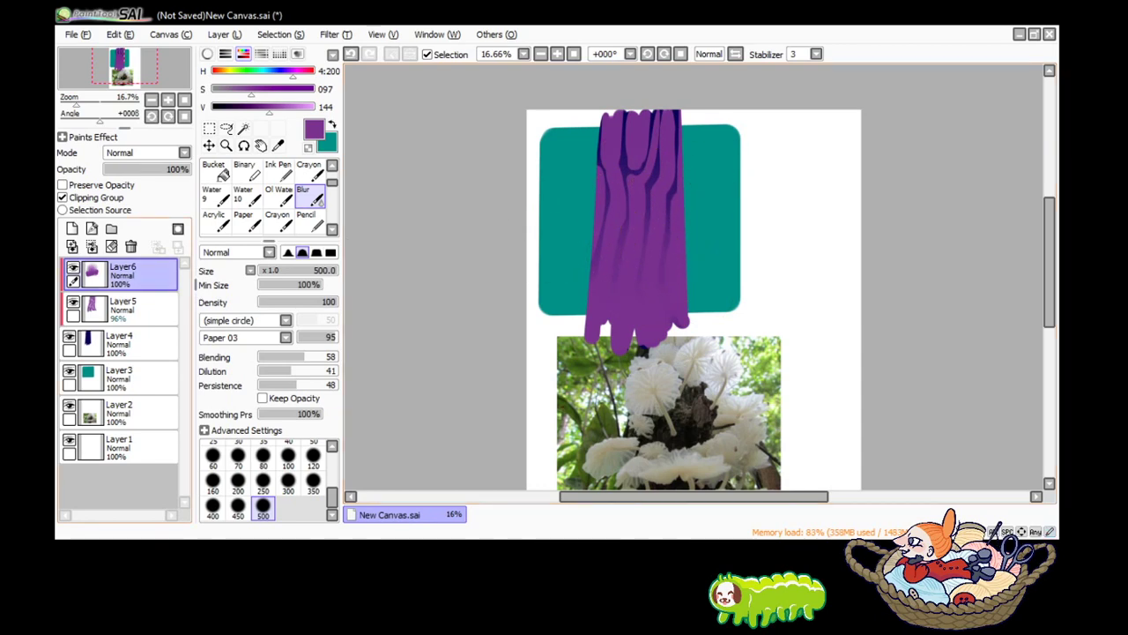
Lower Layer5's opacity and raise Layer6's opacity slightly.
{"action": "left_click", "coordinate": [123, 306]}
{"action": "left_click_drag", "start_coordinate": [186, 168], "coordinate": [158, 168]}
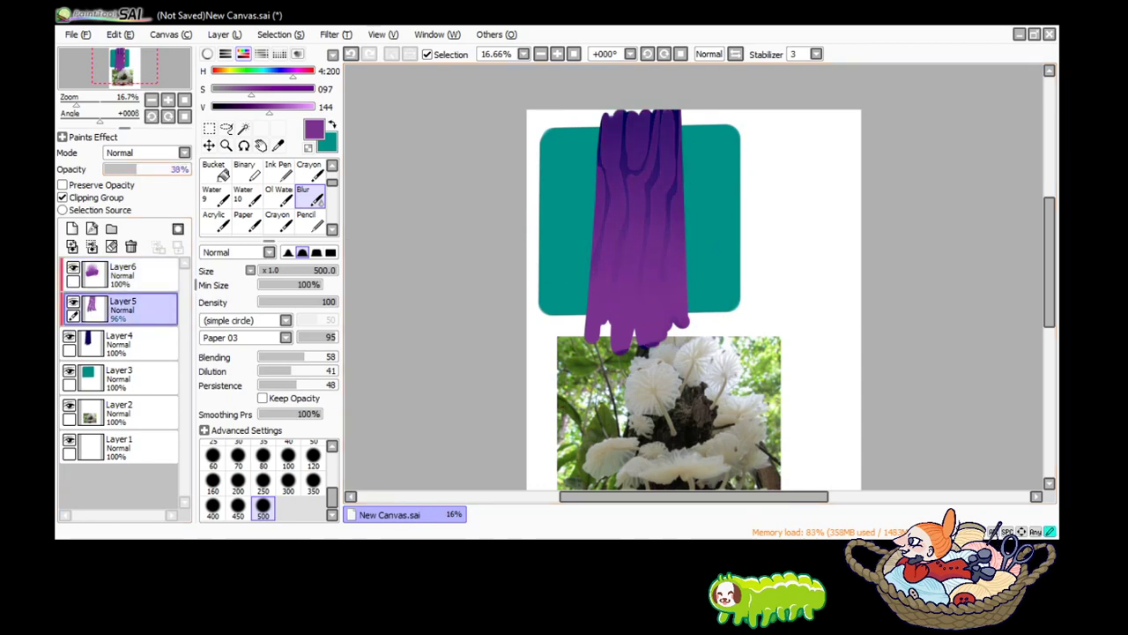
{"action": "left_click", "coordinate": [123, 275]}
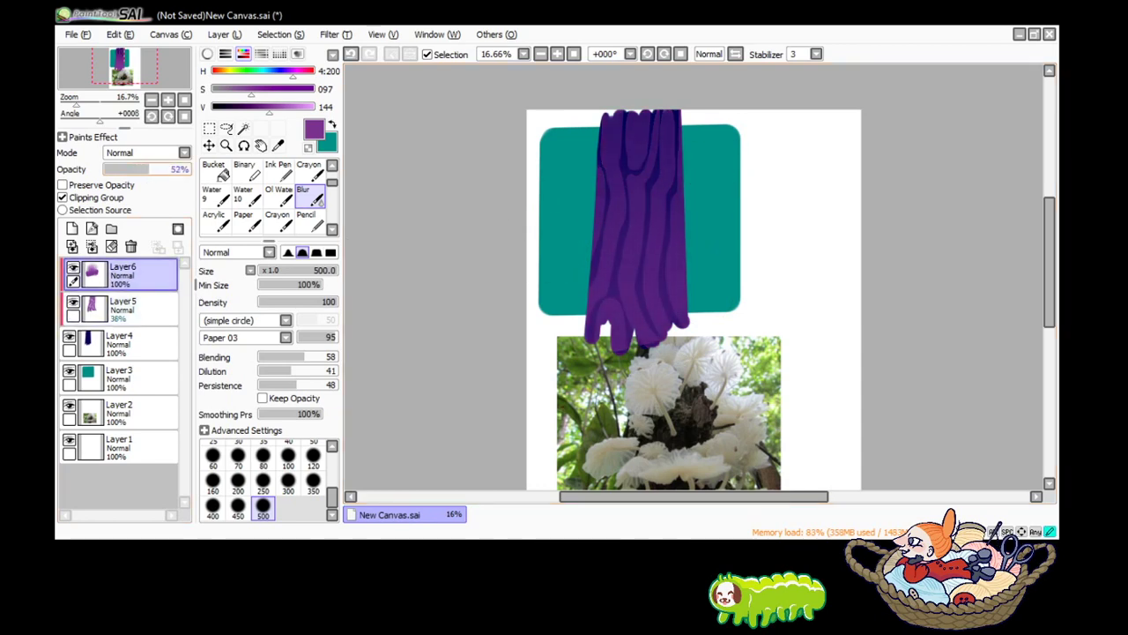
{"action": "left_click_drag", "start_coordinate": [148, 168], "coordinate": [175, 168]}
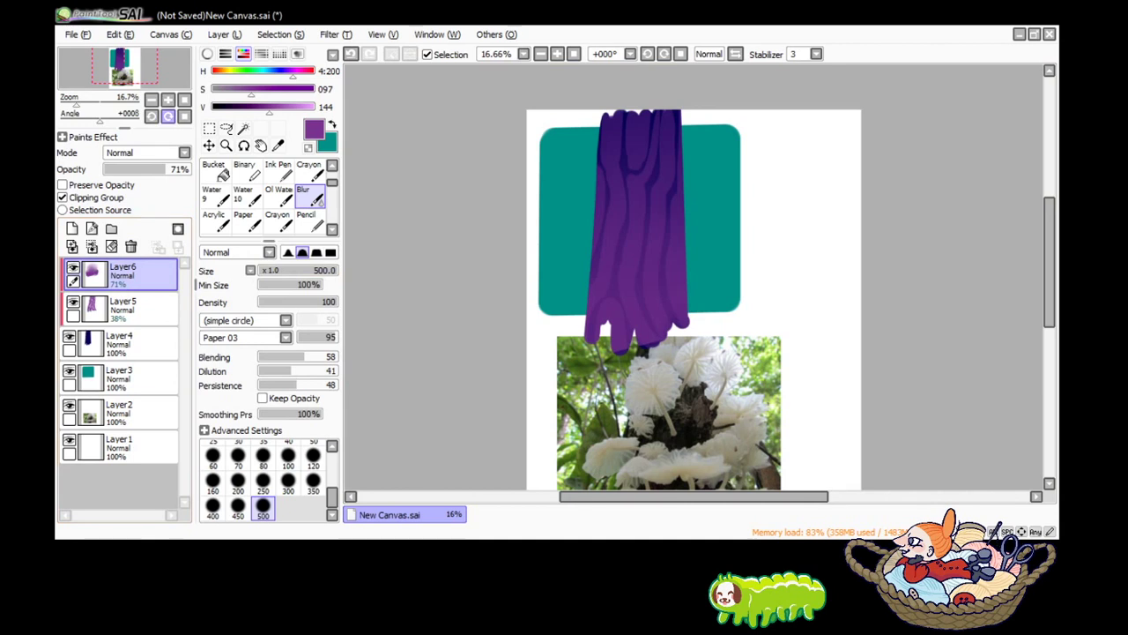
Merge Layer6 and Layer5 down into Layer4 with Ctrl+E and clip it to the teal square.
{"action": "key", "text": "ctrl+e"}
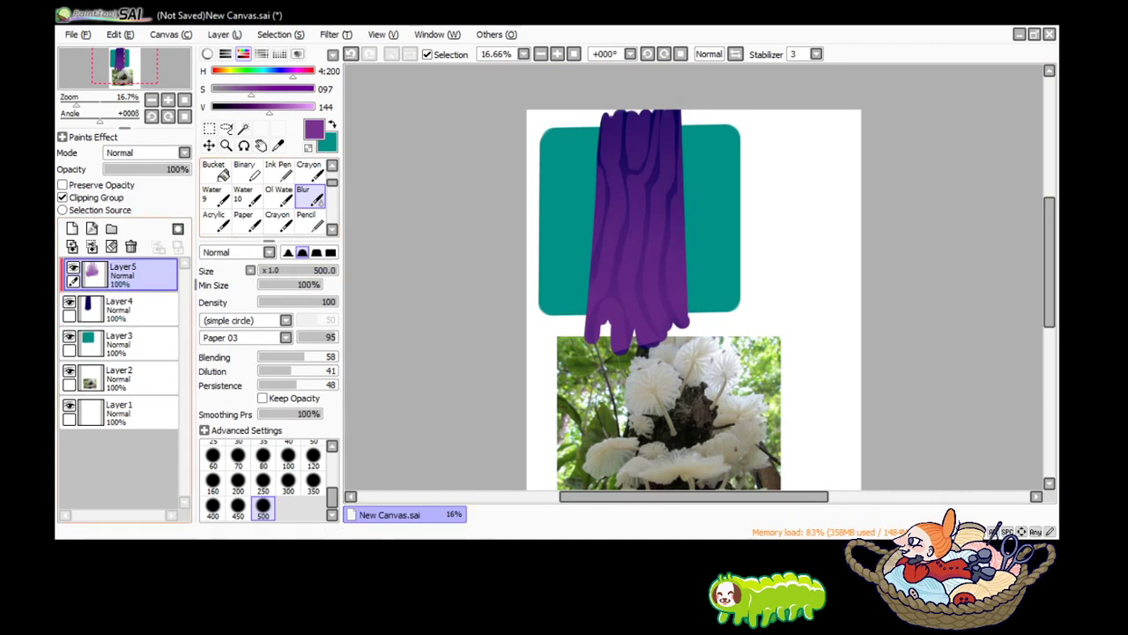
{"action": "key", "text": "ctrl+e"}
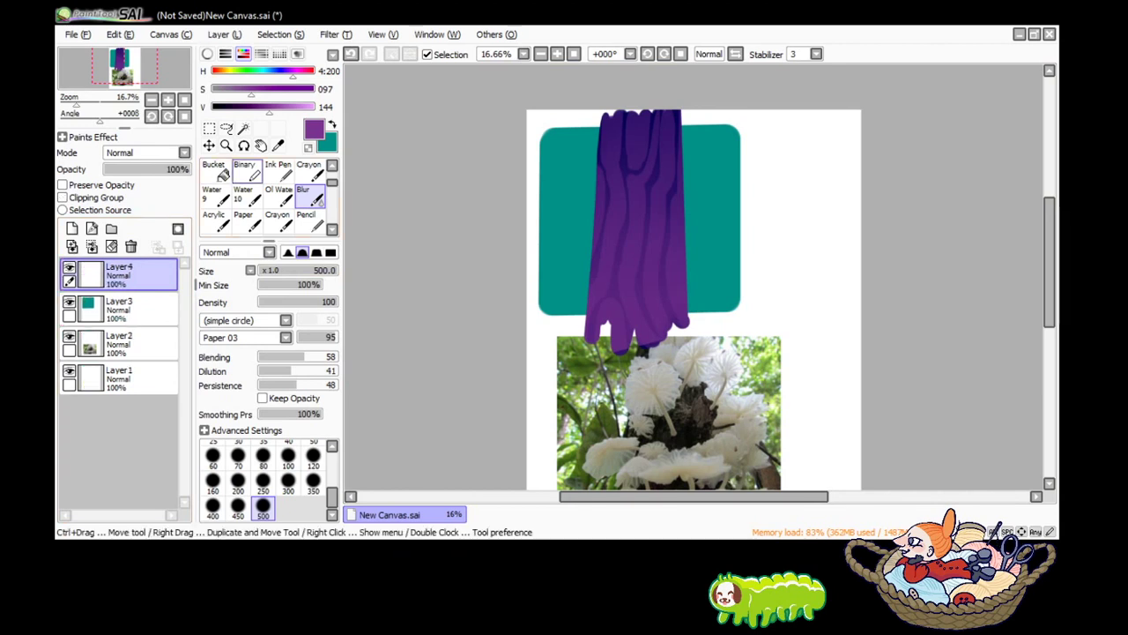
{"action": "left_click", "coordinate": [63, 197]}
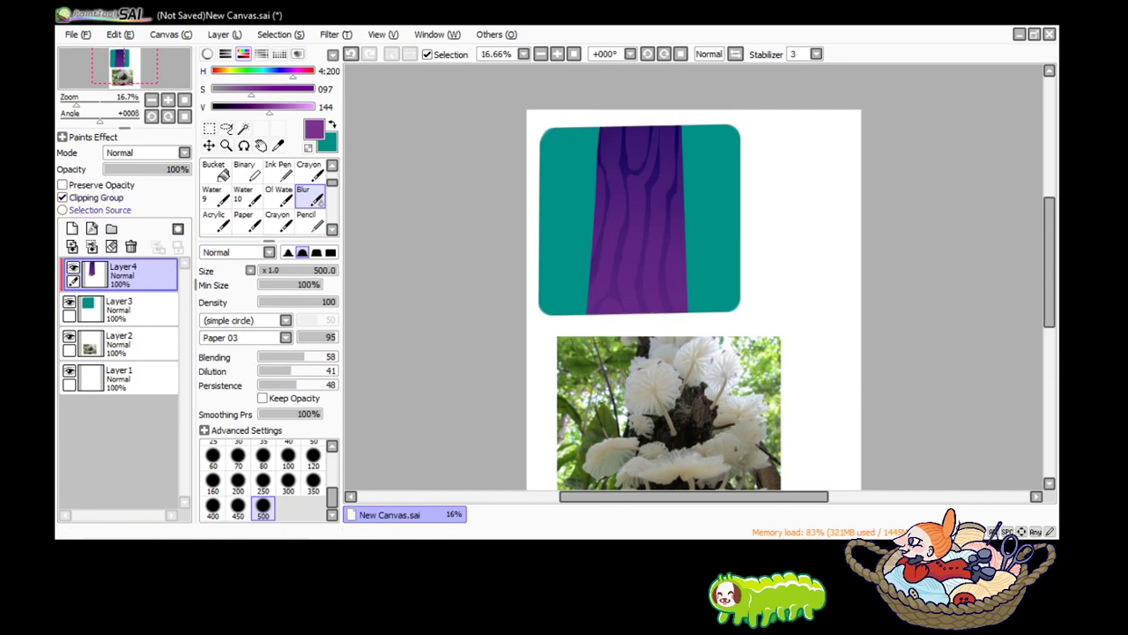
Pick a pale colour from the canvas and set the Pen to size 20.
{"action": "mouse_move", "coordinate": [268, 106]}
{"action": "left_mouse_down"}
{"action": "mouse_move", "coordinate": [314, 105]}
{"action": "mouse_move", "coordinate": [240, 89]}
{"action": "mouse_move", "coordinate": [312, 106]}
{"action": "left_mouse_up"}
{"action": "left_click", "coordinate": [277, 145]}
{"action": "left_click", "coordinate": [564, 221]}
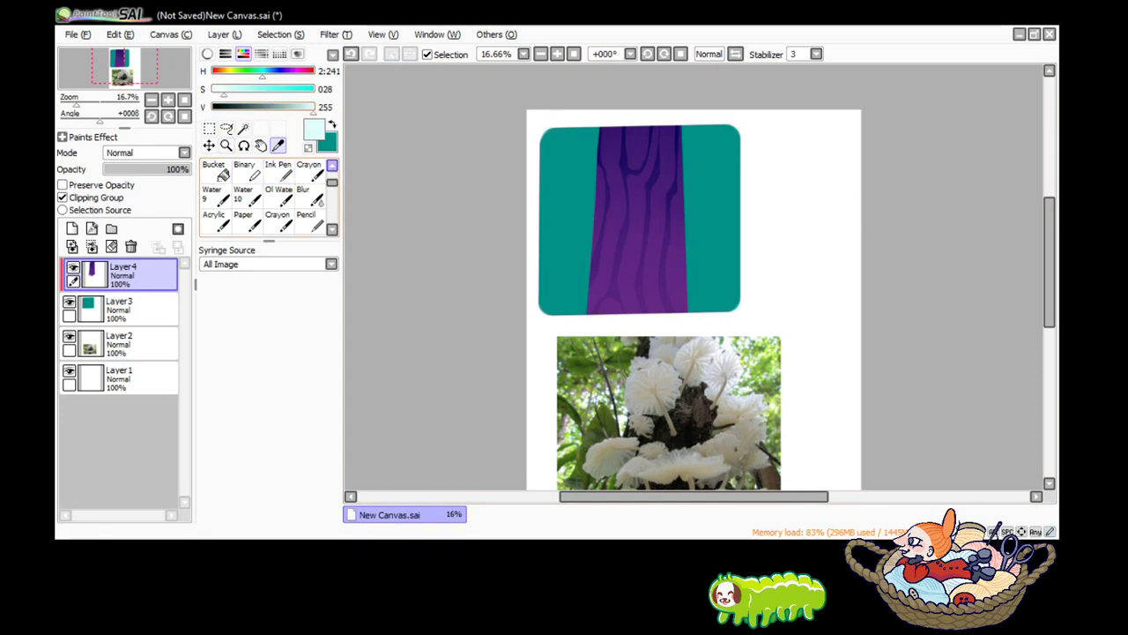
{"action": "scroll", "coordinate": [264, 194], "scroll_direction": "up", "scroll_amount": 2}
{"action": "left_click", "coordinate": [214, 170]}
{"action": "scroll", "coordinate": [264, 485], "scroll_direction": "up", "scroll_amount": 2}
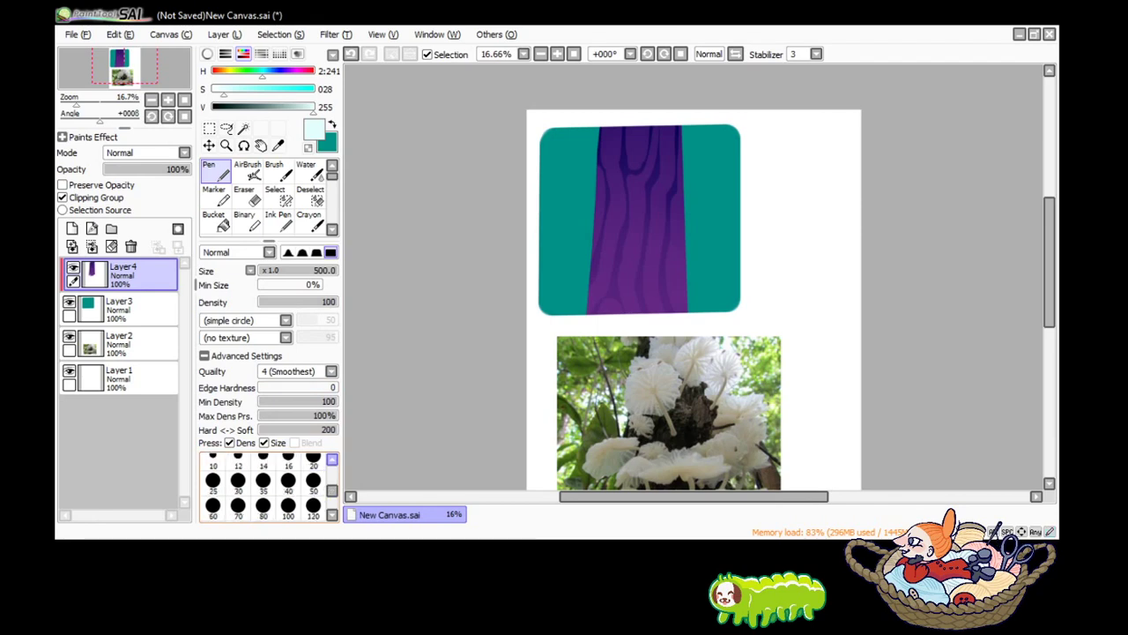
{"action": "left_click", "coordinate": [313, 459]}
{"action": "left_click", "coordinate": [168, 100]}
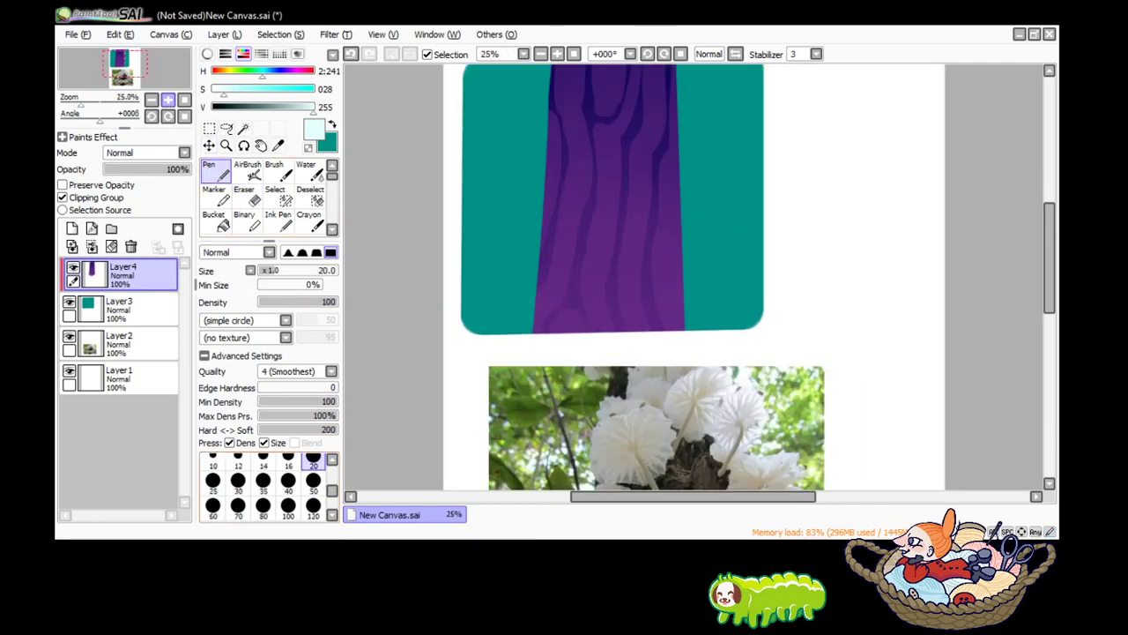
{"action": "scroll", "coordinate": [851, 282], "scroll_direction": "down", "scroll_amount": 3}
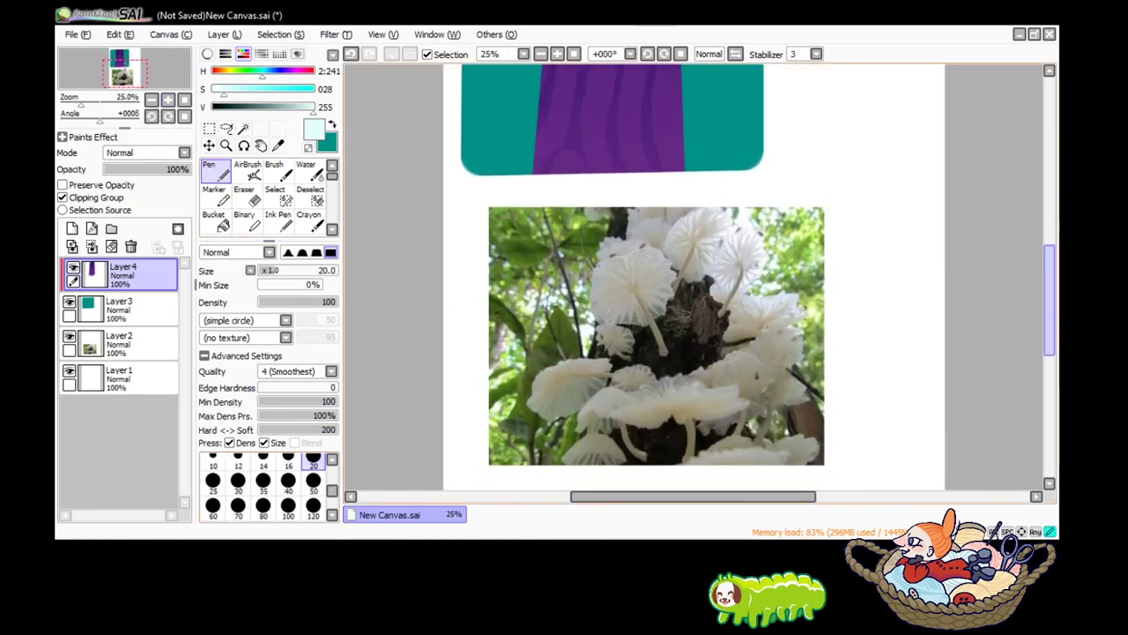
{"action": "scroll", "coordinate": [850, 282], "scroll_direction": "up", "scroll_amount": 3}
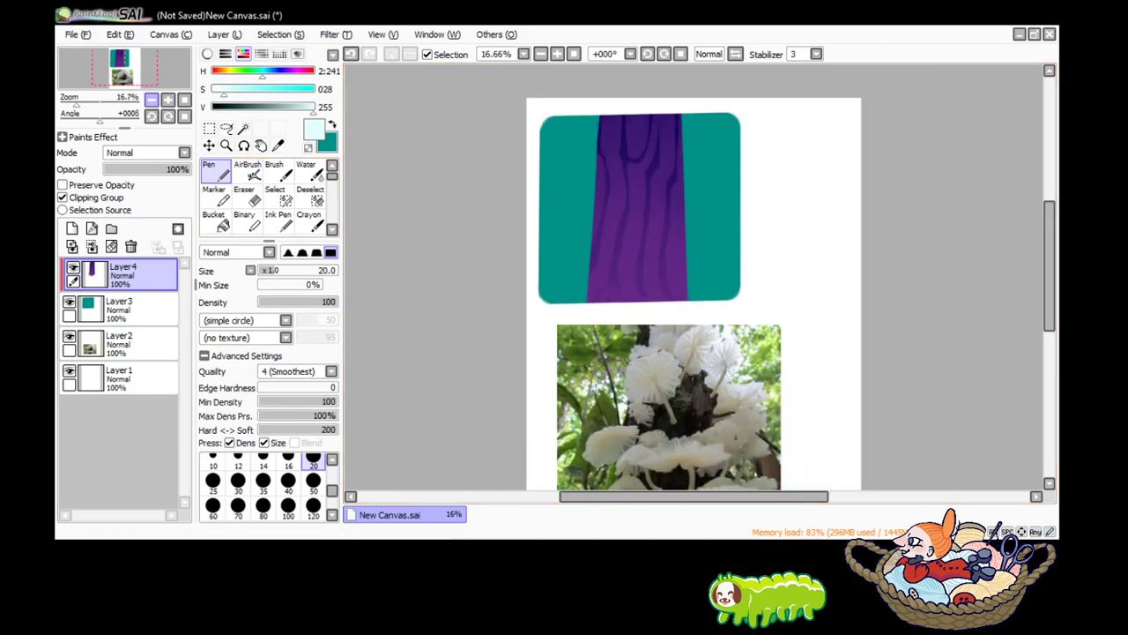
{"action": "key", "text": "minus"}
On a new layer, paint short white curved highlights on the trunk with a size-50 pen.
{"action": "left_click", "coordinate": [72, 228]}
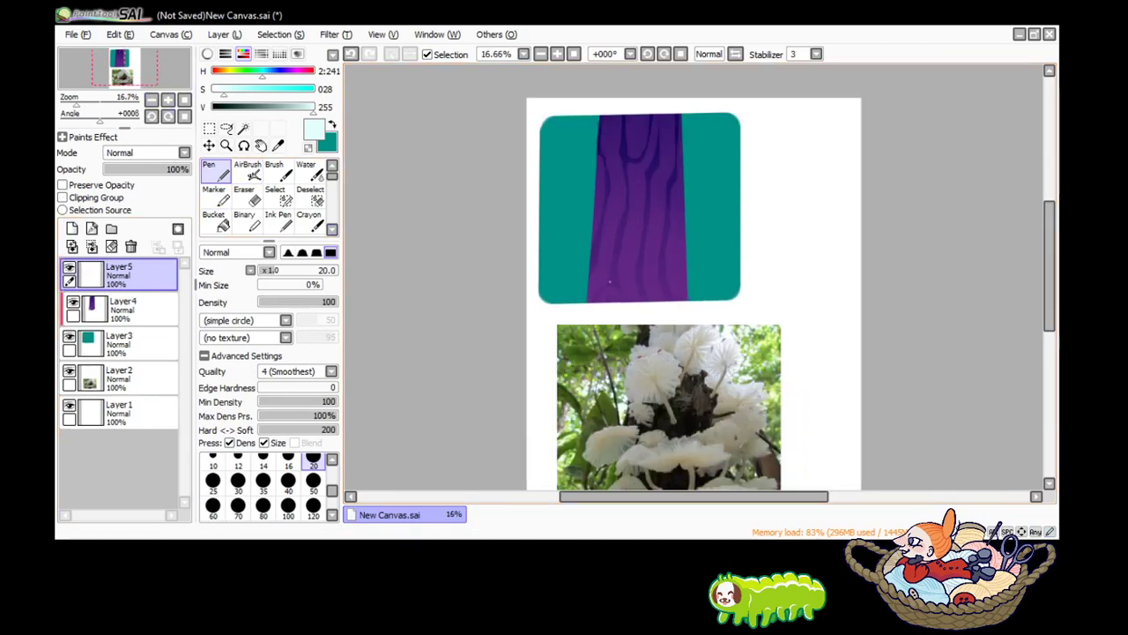
{"action": "scroll", "coordinate": [694, 277], "scroll_direction": "down", "scroll_amount": 1}
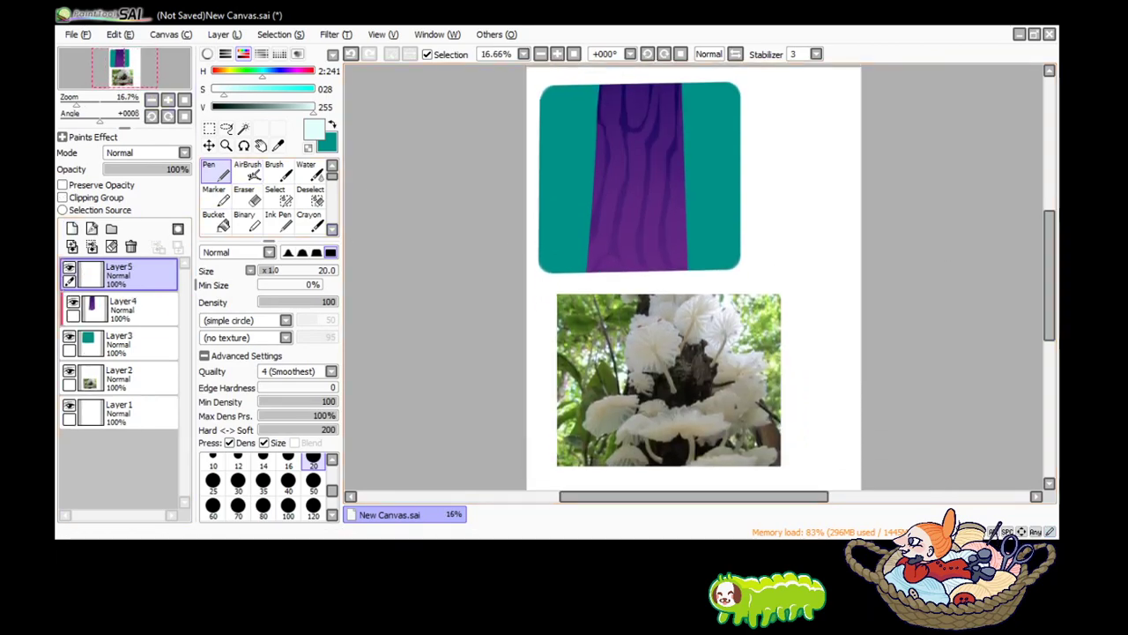
{"action": "scroll", "coordinate": [264, 481], "scroll_direction": "up", "scroll_amount": 1}
{"action": "left_click", "coordinate": [313, 505]}
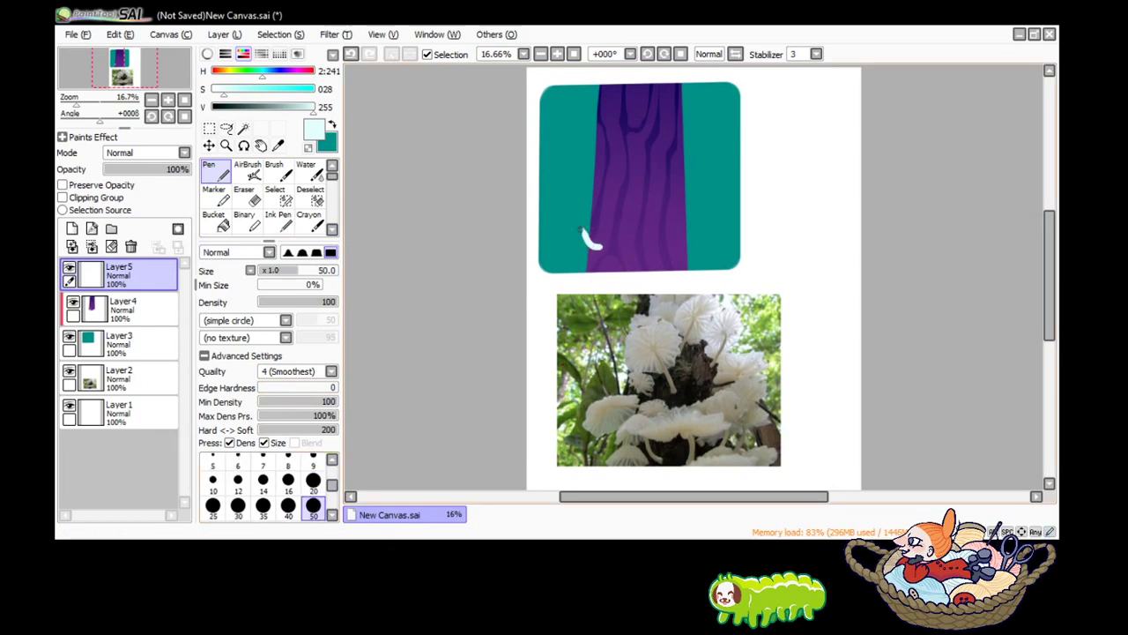
{"action": "left_click_drag", "start_coordinate": [582, 231], "coordinate": [587, 243]}
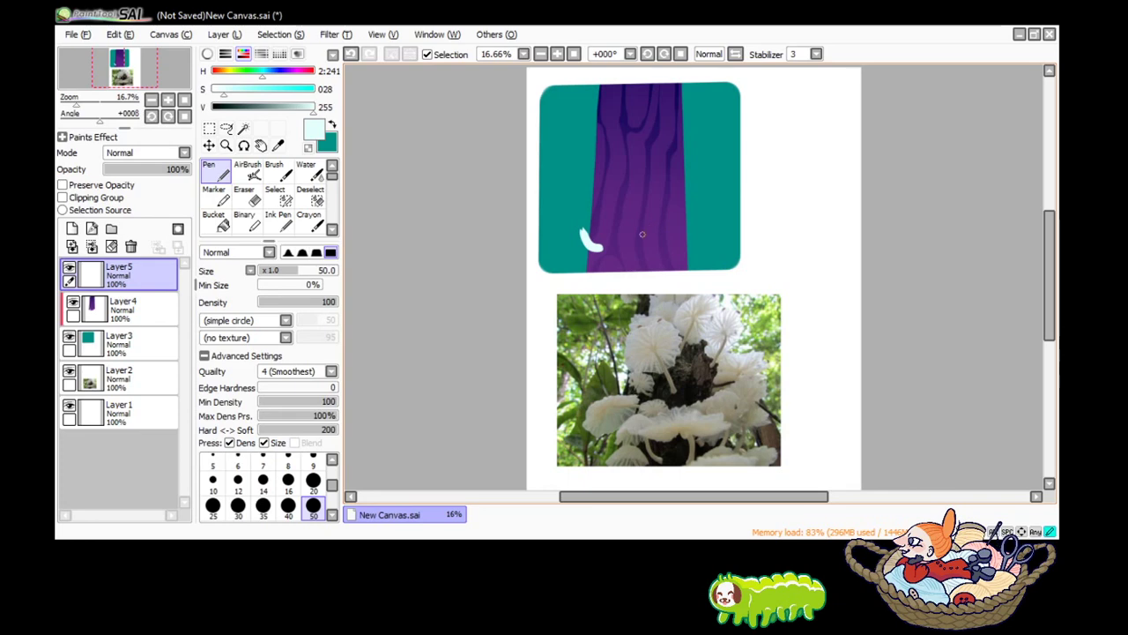
{"action": "key", "text": "ctrl+z"}
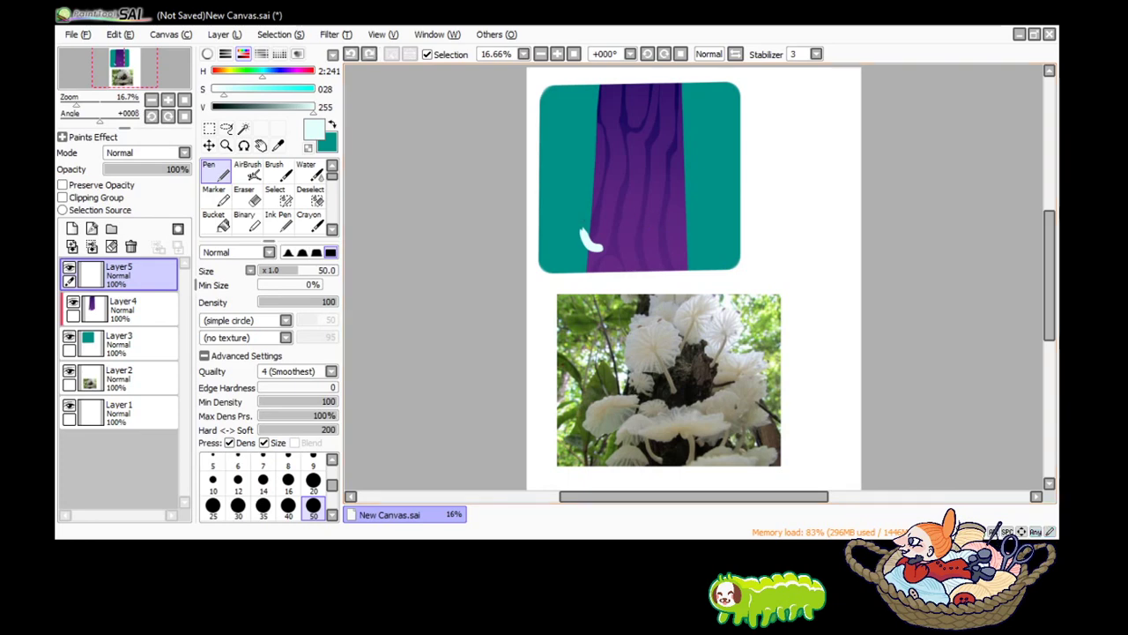
{"action": "left_click", "coordinate": [316, 285]}
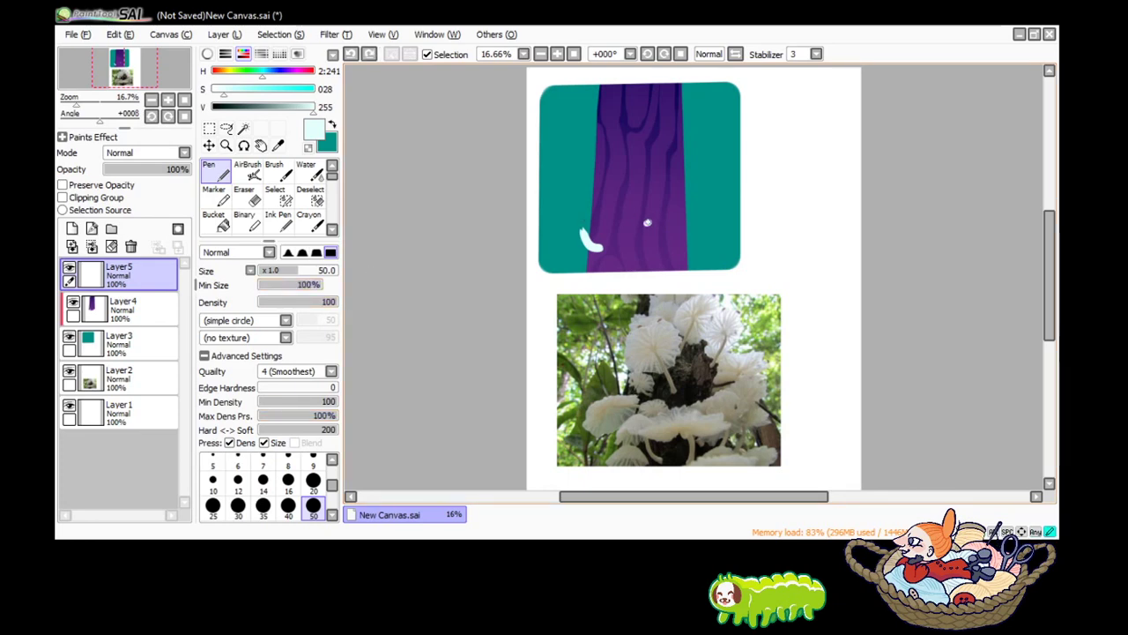
{"action": "left_click_drag", "start_coordinate": [647, 223], "coordinate": [654, 202]}
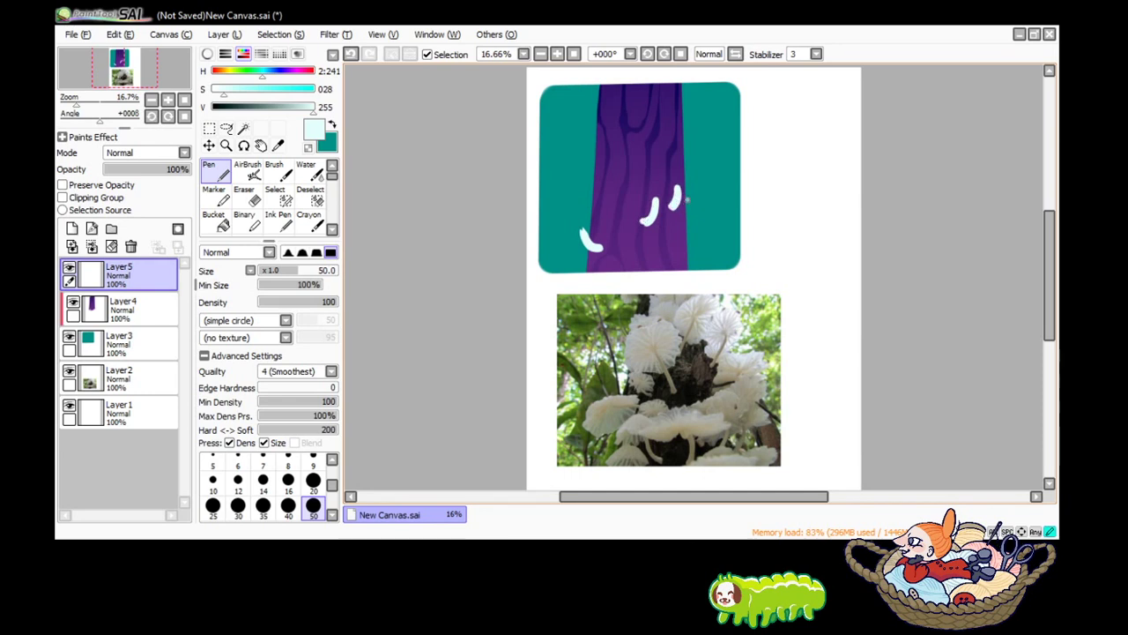
Add Layer6, then select trunk Layer4 and turn off its Clipping Group.
{"action": "left_click", "coordinate": [73, 228]}
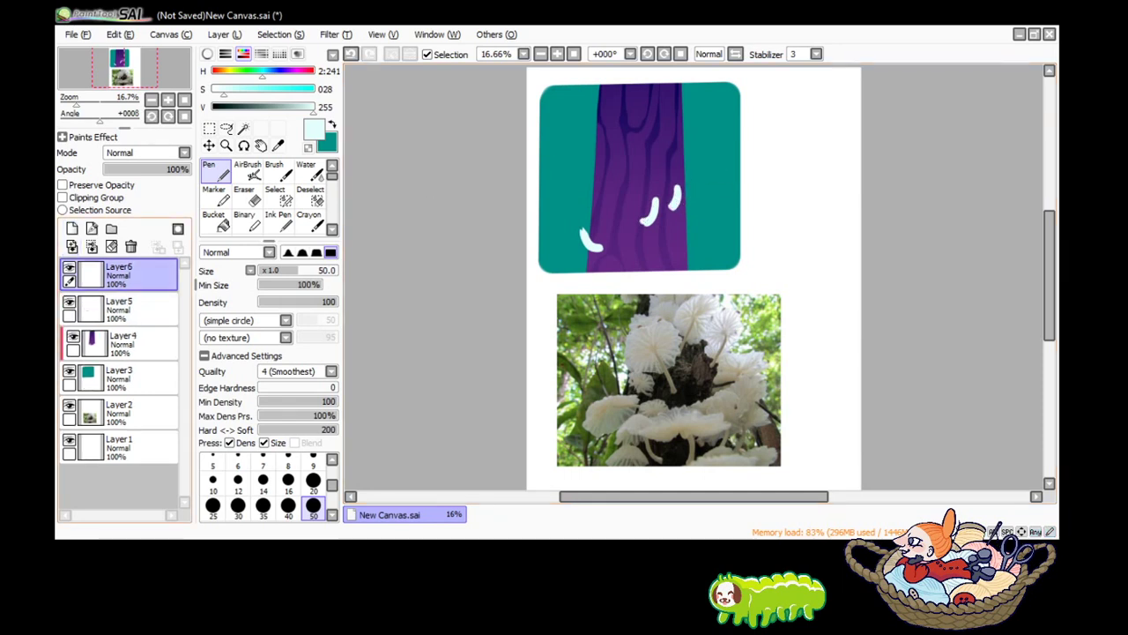
{"action": "left_click", "coordinate": [124, 344], "text": "ctrl"}
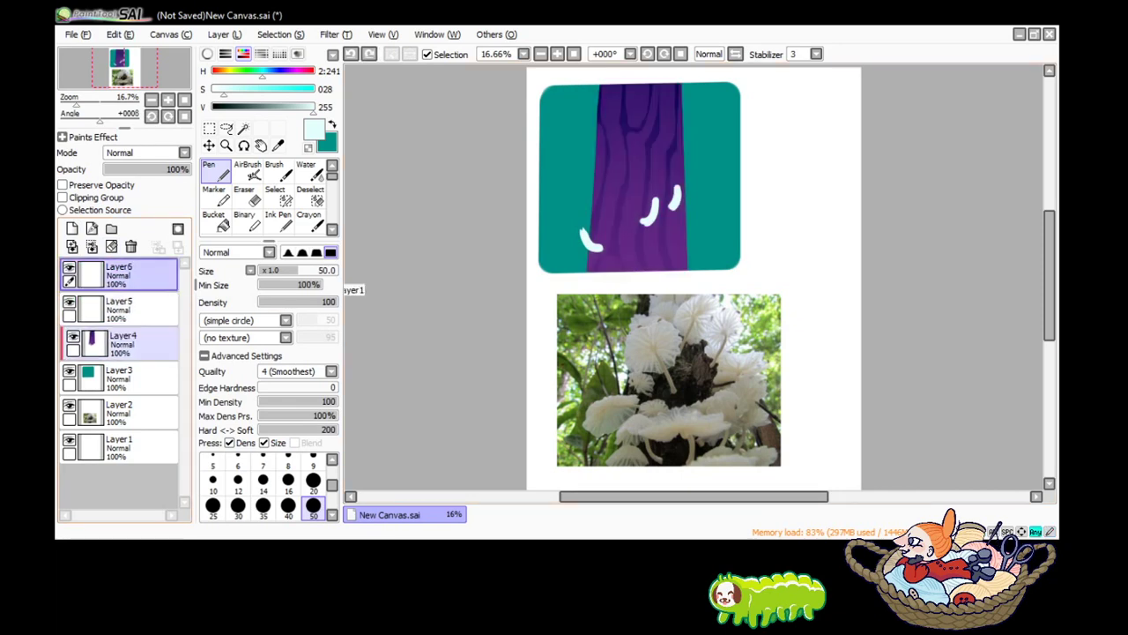
{"action": "left_click", "coordinate": [124, 344]}
{"action": "left_click", "coordinate": [63, 197]}
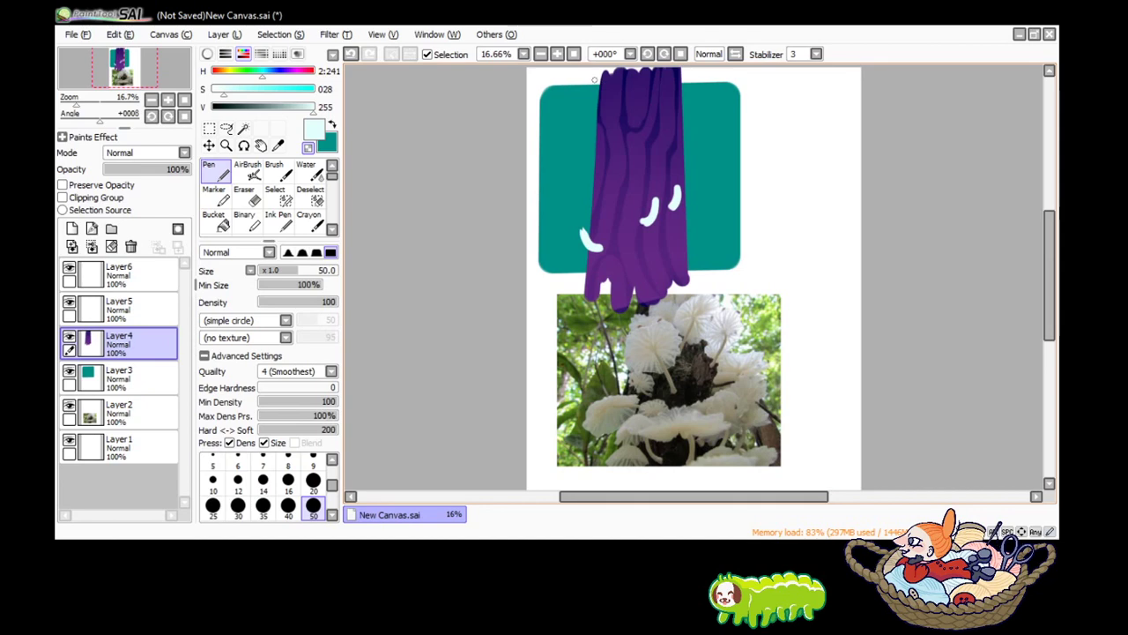
Paint white over the purple spill above and below the teal square with pen sizes 50 and 120.
{"action": "mouse_move", "coordinate": [683, 79]}
{"action": "left_mouse_down"}
{"action": "mouse_move", "coordinate": [601, 79]}
{"action": "mouse_move", "coordinate": [692, 73]}
{"action": "mouse_move", "coordinate": [654, 73]}
{"action": "left_mouse_up"}
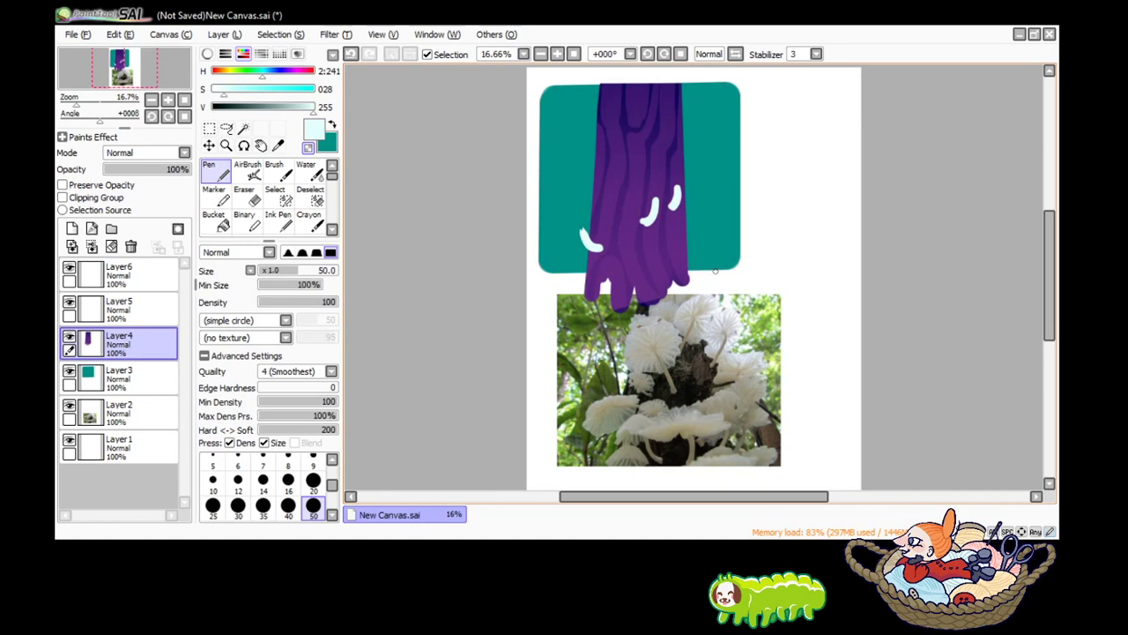
{"action": "left_click_drag", "start_coordinate": [689, 273], "coordinate": [586, 274]}
{"action": "left_click_drag", "start_coordinate": [691, 279], "coordinate": [605, 287]}
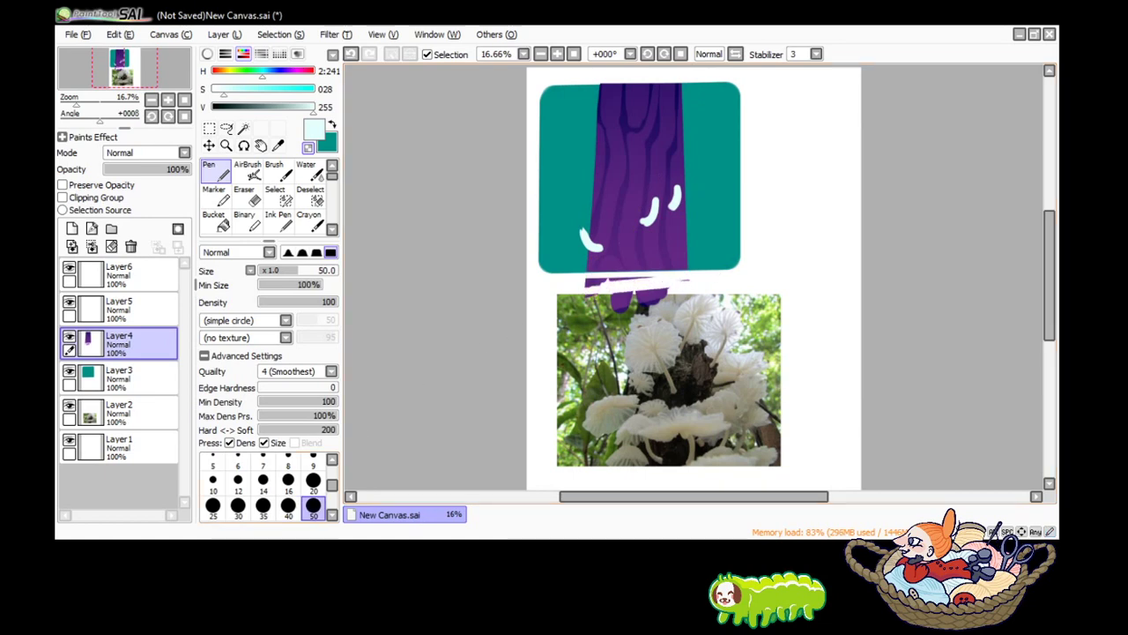
{"action": "scroll", "coordinate": [313, 505], "scroll_direction": "down", "scroll_amount": 1}
{"action": "left_click", "coordinate": [313, 505]}
{"action": "mouse_move", "coordinate": [680, 307]}
{"action": "left_mouse_down"}
{"action": "mouse_move", "coordinate": [613, 305]}
{"action": "mouse_move", "coordinate": [672, 282]}
{"action": "left_mouse_up"}
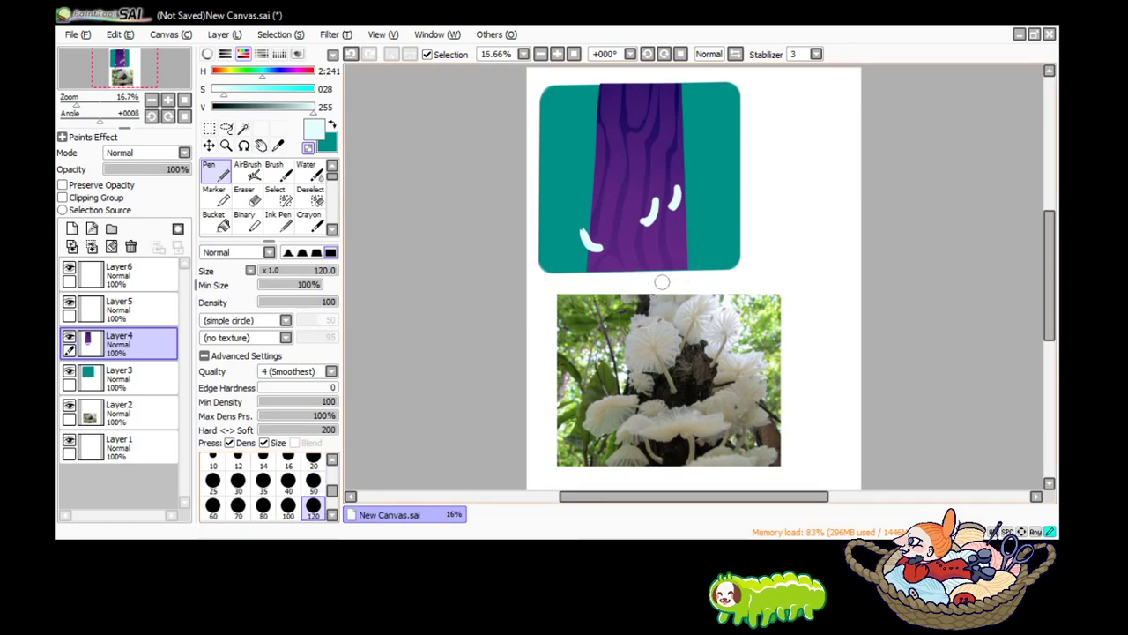
{"action": "key", "text": "alt"}
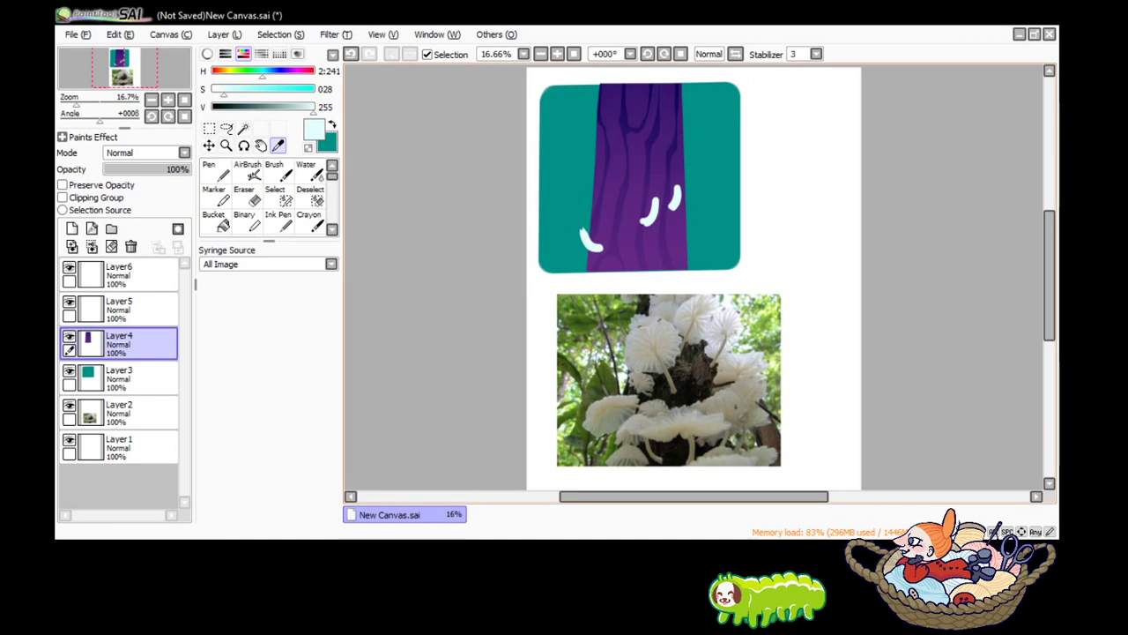
On a new layer above the teal square, paint three white curved stems with a size-50 pen.
{"action": "key", "text": "alt"}
{"action": "left_click", "coordinate": [313, 480]}
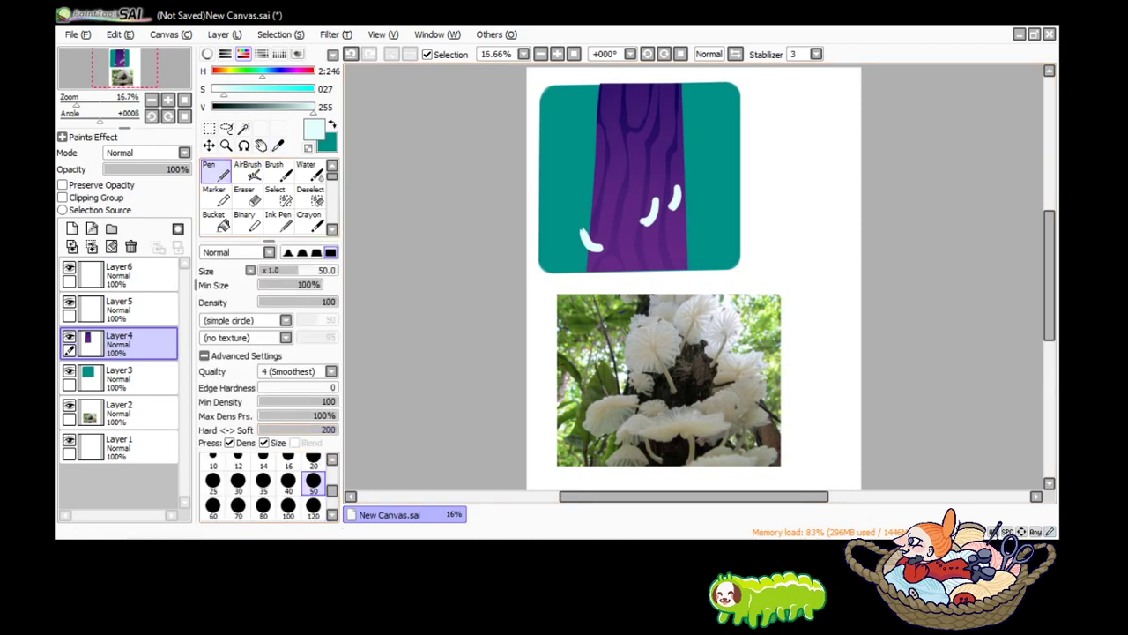
{"action": "left_click", "coordinate": [119, 377]}
{"action": "left_click", "coordinate": [71, 228]}
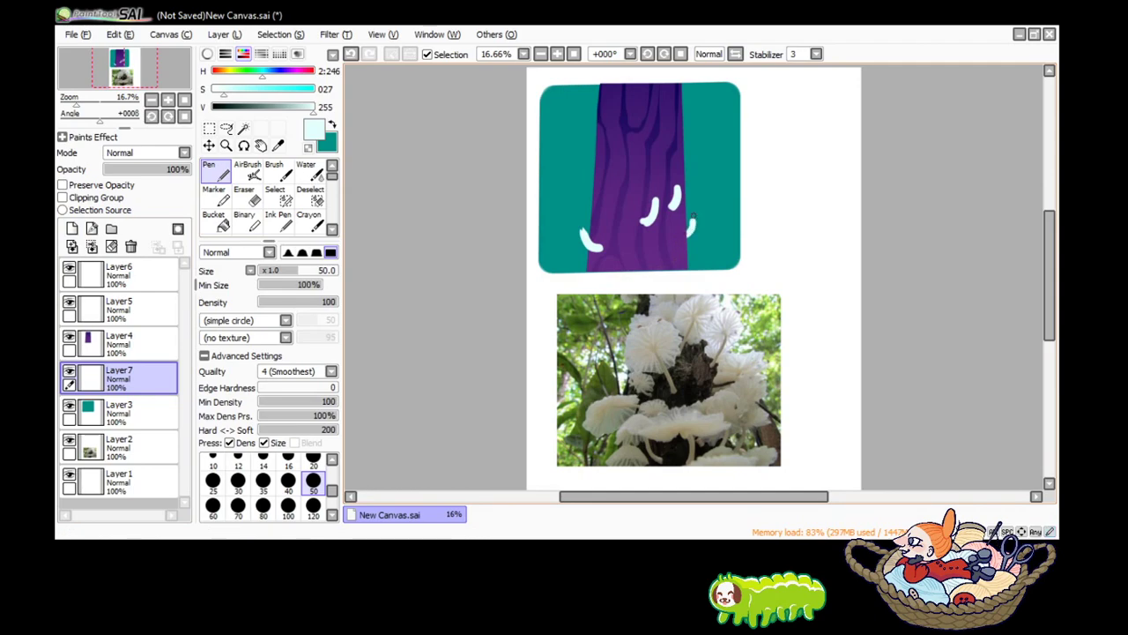
{"action": "left_click_drag", "start_coordinate": [690, 143], "coordinate": [687, 130]}
{"action": "left_click_drag", "start_coordinate": [589, 182], "coordinate": [586, 170]}
{"action": "left_click_drag", "start_coordinate": [692, 252], "coordinate": [688, 262]}
On the layer above the trunk, add more white stems and redraw the bottom stem.
{"action": "left_click", "coordinate": [132, 343]}
{"action": "left_click", "coordinate": [132, 309]}
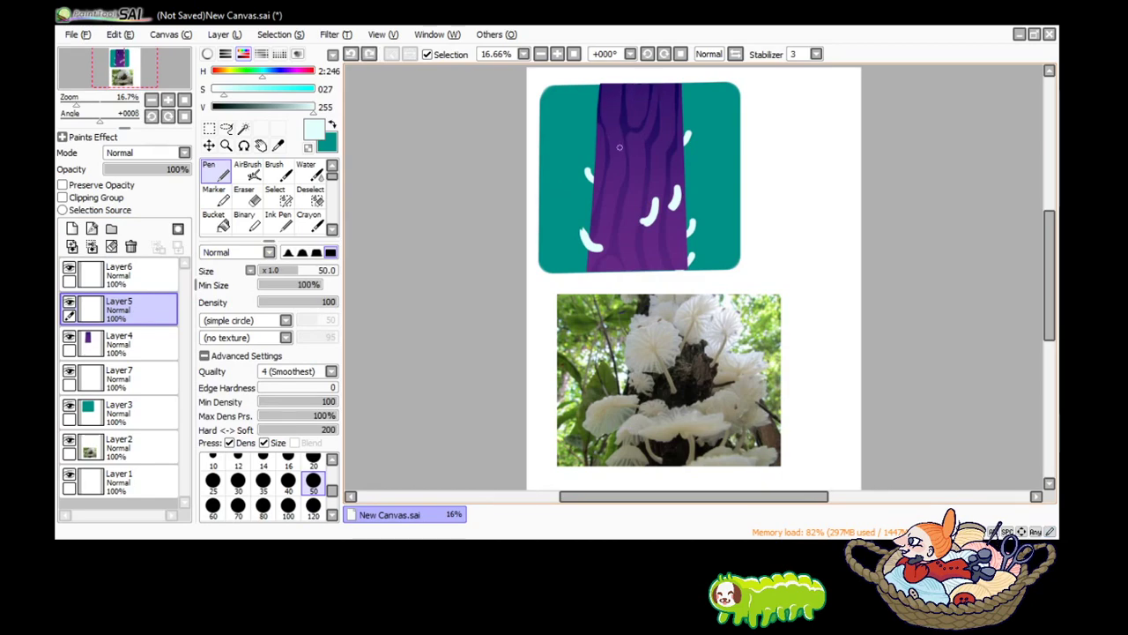
{"action": "left_click_drag", "start_coordinate": [609, 135], "coordinate": [620, 151]}
{"action": "left_click_drag", "start_coordinate": [655, 113], "coordinate": [661, 92]}
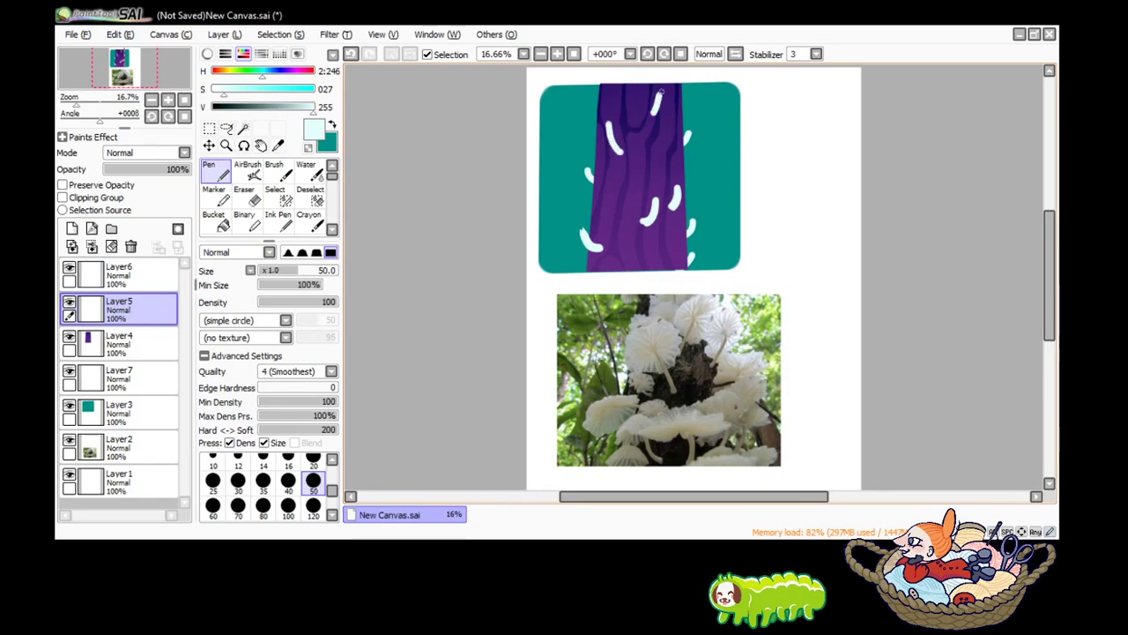
{"action": "left_click_drag", "start_coordinate": [669, 131], "coordinate": [674, 121]}
{"action": "key", "text": "ctrl+z"}
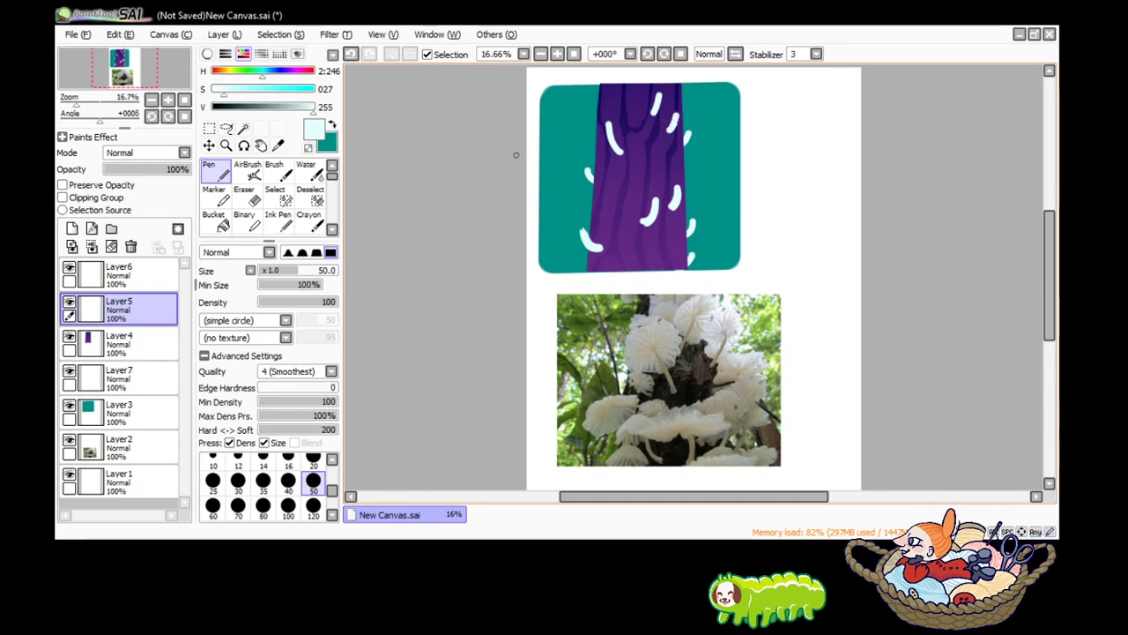
{"action": "scroll", "coordinate": [1004, 253], "scroll_direction": "down", "scroll_amount": 2}
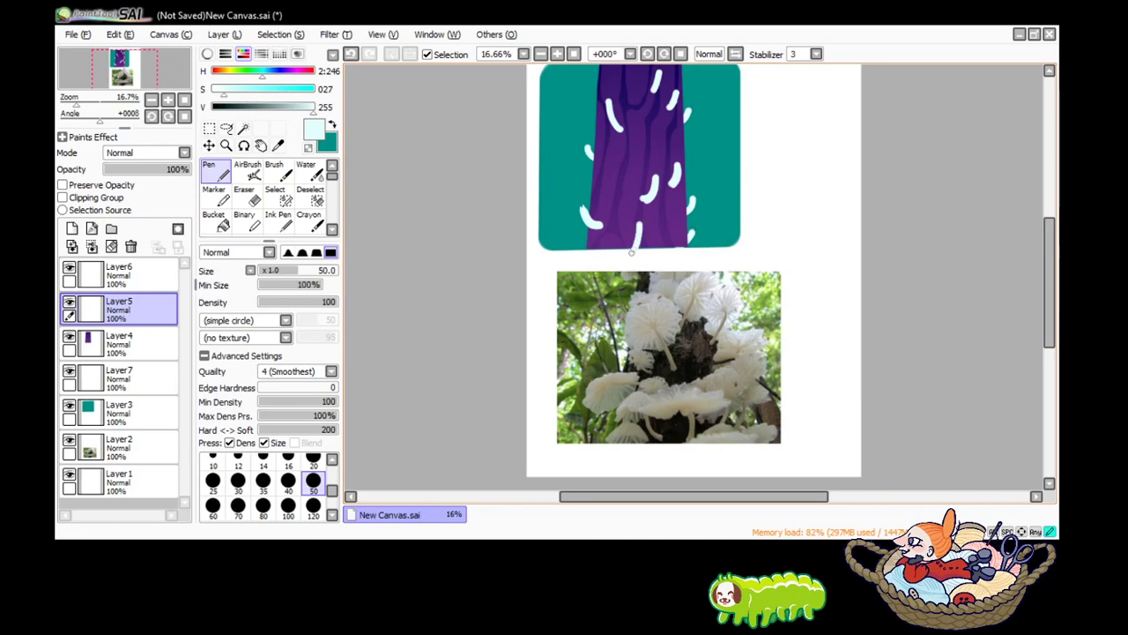
{"action": "key", "text": "ctrl+z"}
{"action": "left_click_drag", "start_coordinate": [639, 225], "coordinate": [617, 248]}
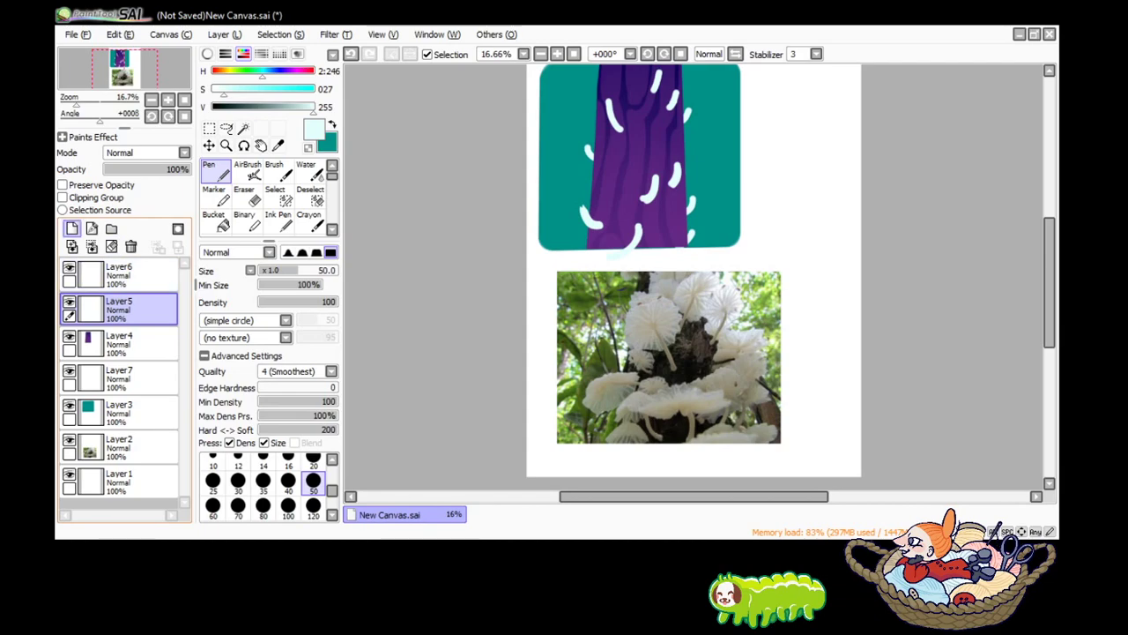
On new Layer8, paint large pale cyan cap blobs left of and atop the trunk at brush size 120.
{"action": "left_click", "coordinate": [72, 228]}
{"action": "scroll", "coordinate": [313, 489], "scroll_direction": "down", "scroll_amount": 1}
{"action": "left_click", "coordinate": [313, 480]}
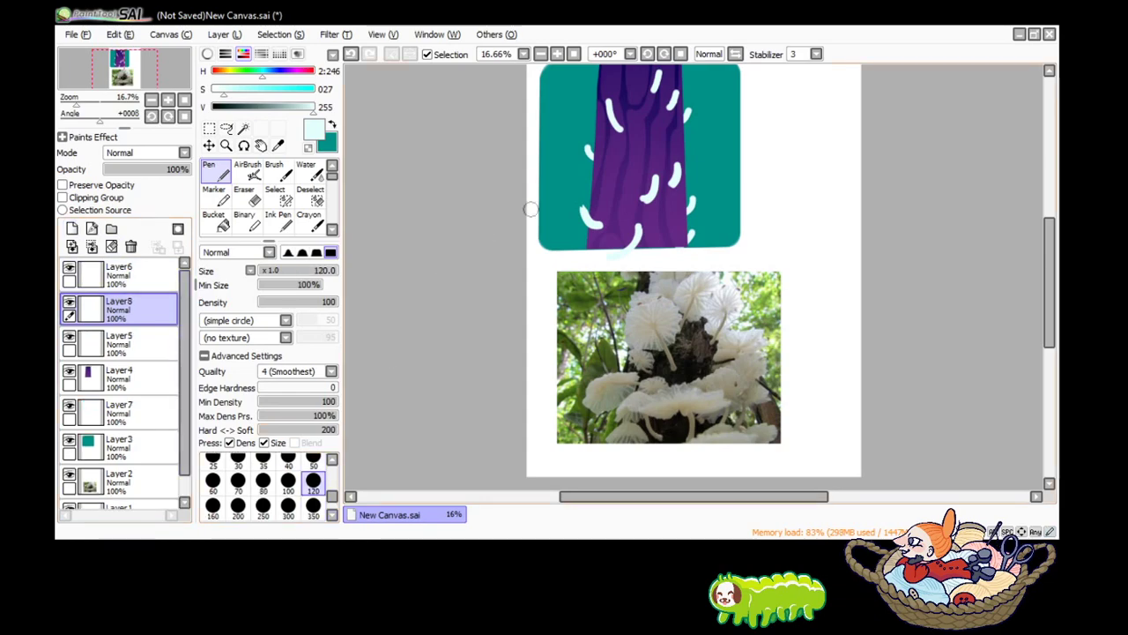
{"action": "left_click_drag", "start_coordinate": [582, 195], "coordinate": [574, 192]}
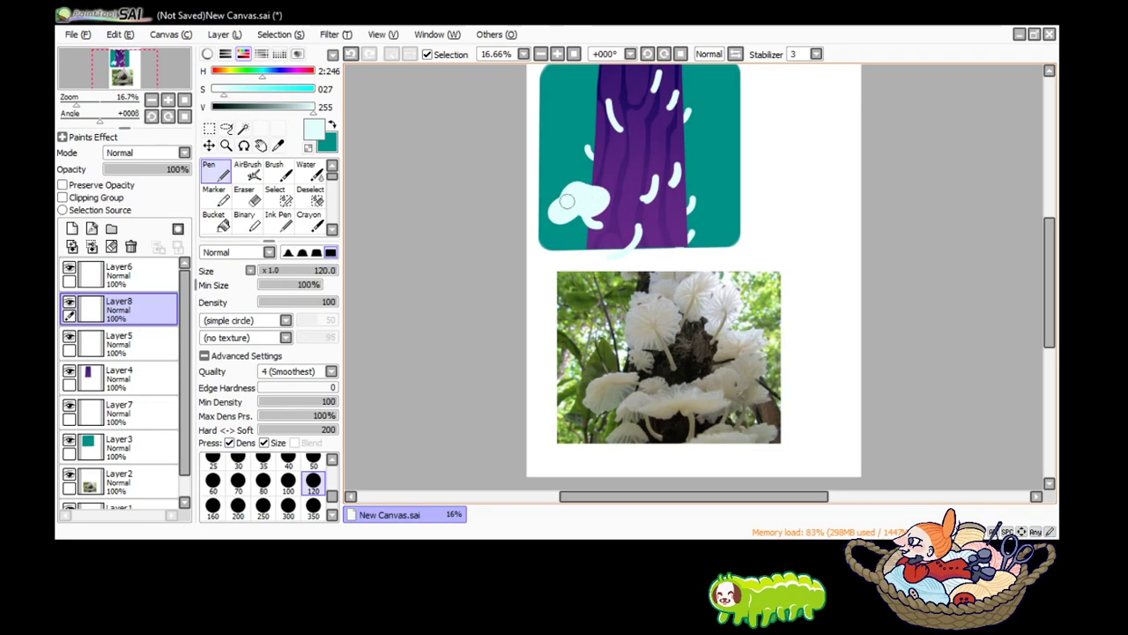
{"action": "mouse_move", "coordinate": [608, 104]}
{"action": "left_mouse_down"}
{"action": "mouse_move", "coordinate": [625, 79]}
{"action": "mouse_move", "coordinate": [612, 85]}
{"action": "mouse_move", "coordinate": [620, 102]}
{"action": "mouse_move", "coordinate": [621, 79]}
{"action": "left_mouse_up"}
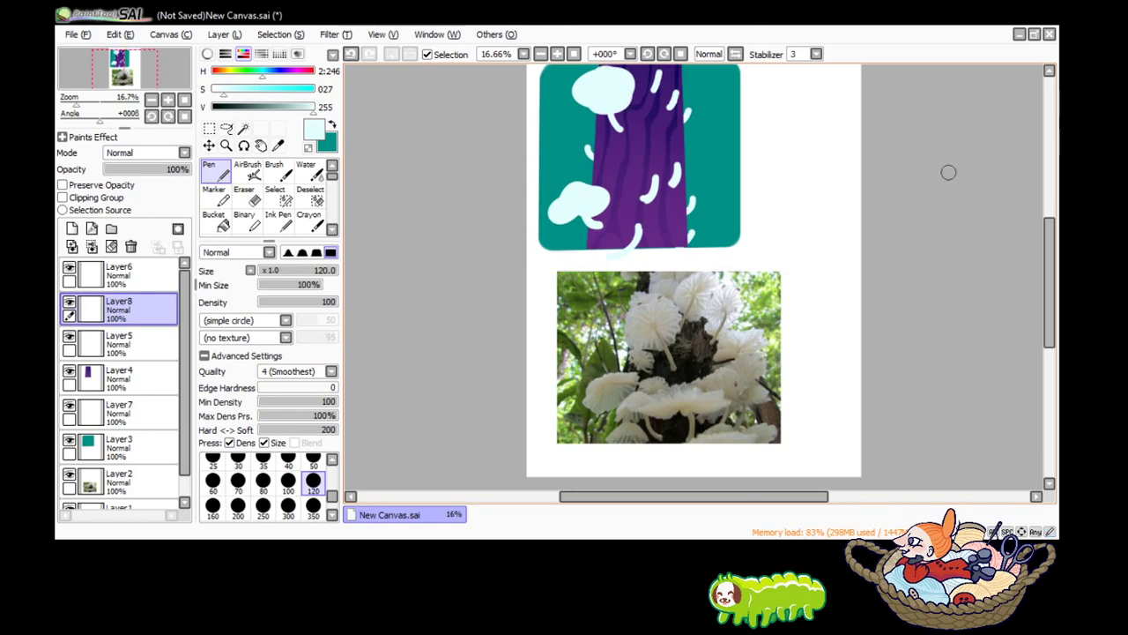
{"action": "left_click_drag", "start_coordinate": [1050, 282], "coordinate": [1050, 268]}
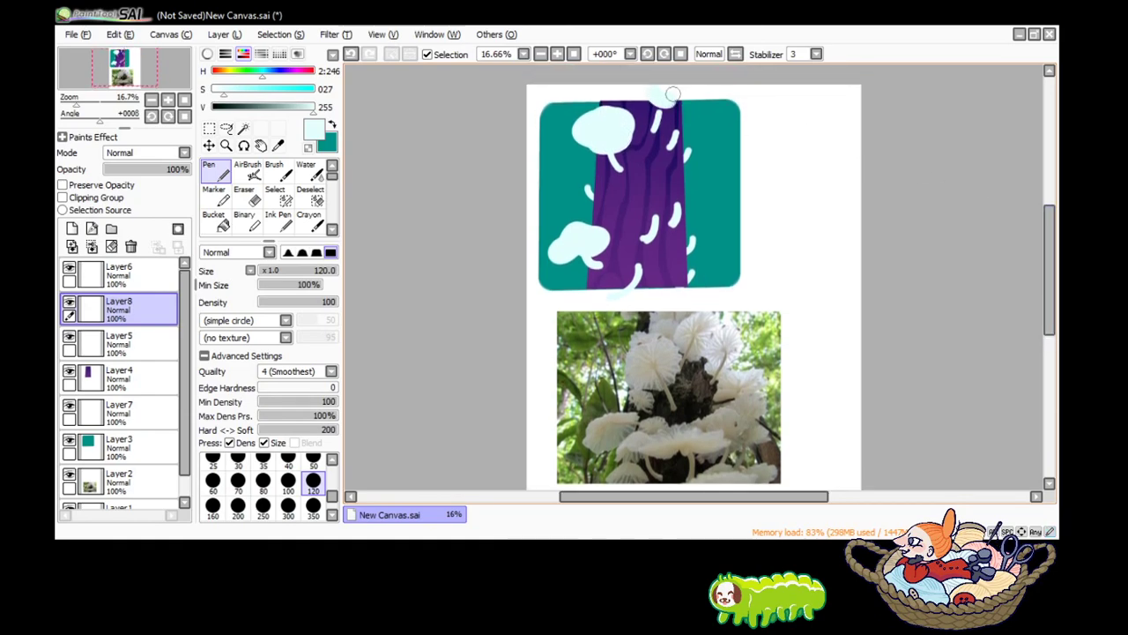
Tick Clipping Group for Layer7, Layer4, Layer5 and Layer8 in turn.
{"action": "left_click", "coordinate": [119, 412]}
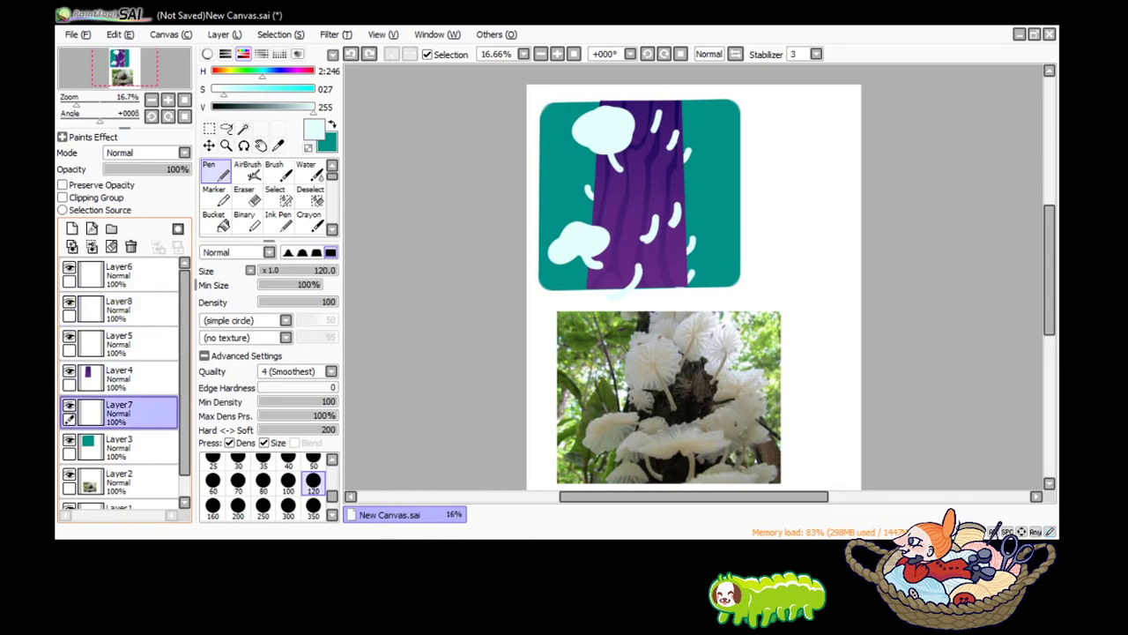
{"action": "left_click", "coordinate": [62, 197]}
{"action": "left_click", "coordinate": [119, 377]}
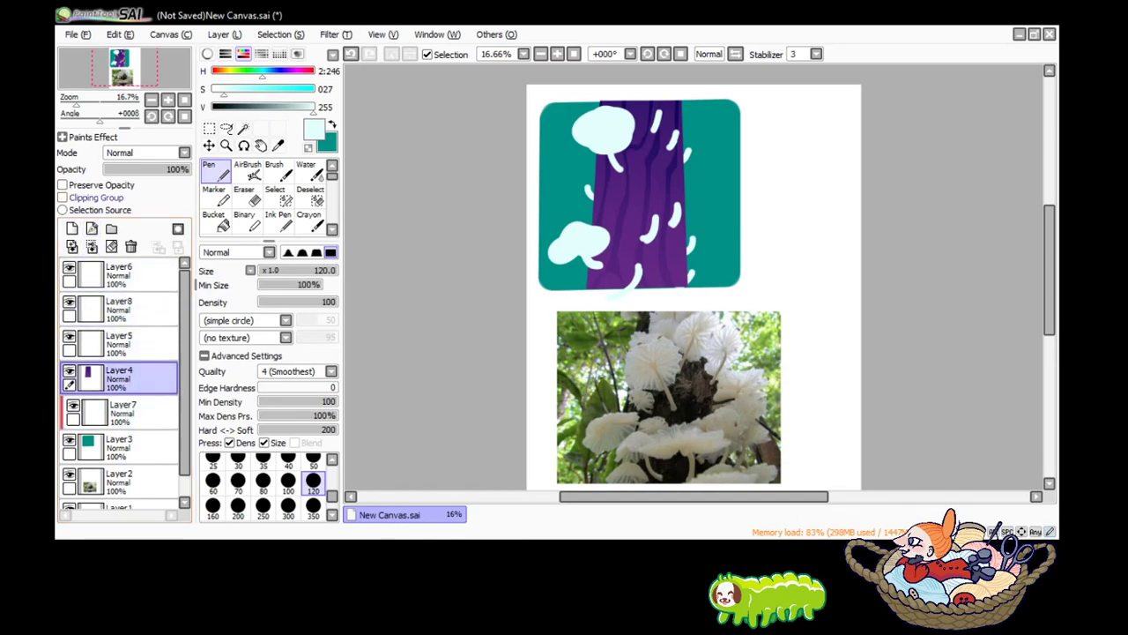
{"action": "left_click", "coordinate": [119, 344]}
{"action": "left_click", "coordinate": [62, 209]}
{"action": "left_click", "coordinate": [119, 377]}
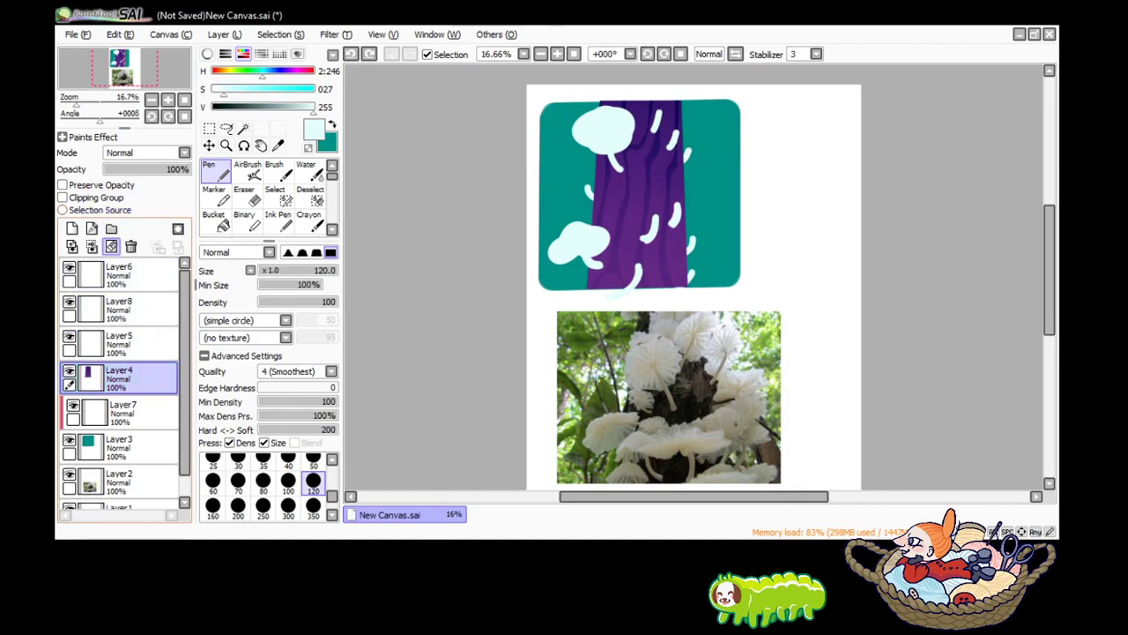
{"action": "left_click", "coordinate": [62, 197]}
{"action": "left_click", "coordinate": [119, 343]}
{"action": "left_click", "coordinate": [62, 197]}
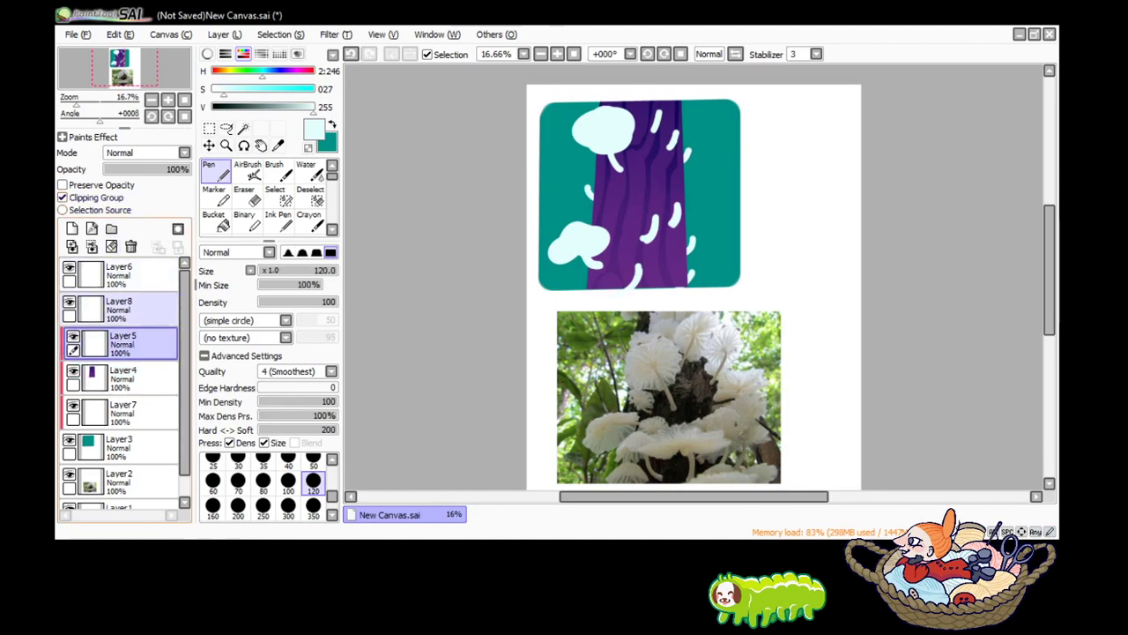
{"action": "left_click", "coordinate": [119, 308]}
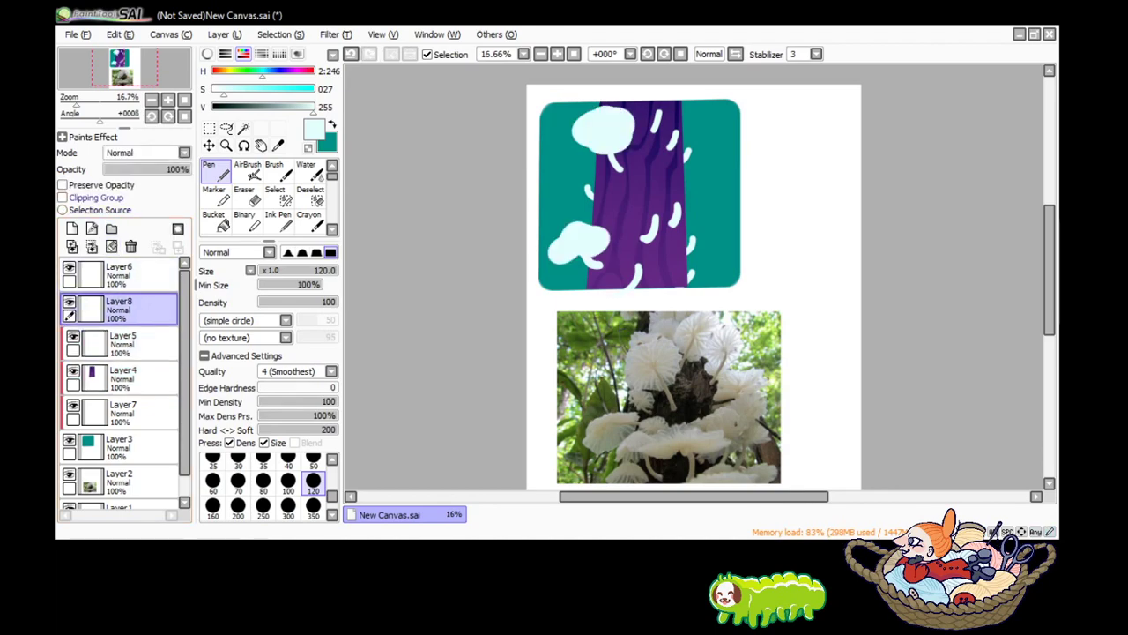
{"action": "left_click", "coordinate": [62, 198]}
Paint more pale caps across the trunk's middle on Layer8 and set it to 71% opacity.
{"action": "mouse_move", "coordinate": [661, 107]}
{"action": "left_mouse_down"}
{"action": "mouse_move", "coordinate": [648, 104]}
{"action": "mouse_move", "coordinate": [685, 93]}
{"action": "mouse_move", "coordinate": [661, 97]}
{"action": "mouse_move", "coordinate": [684, 129]}
{"action": "left_mouse_up"}
{"action": "key", "text": "ctrl+z"}
{"action": "key", "text": "ctrl+z"}
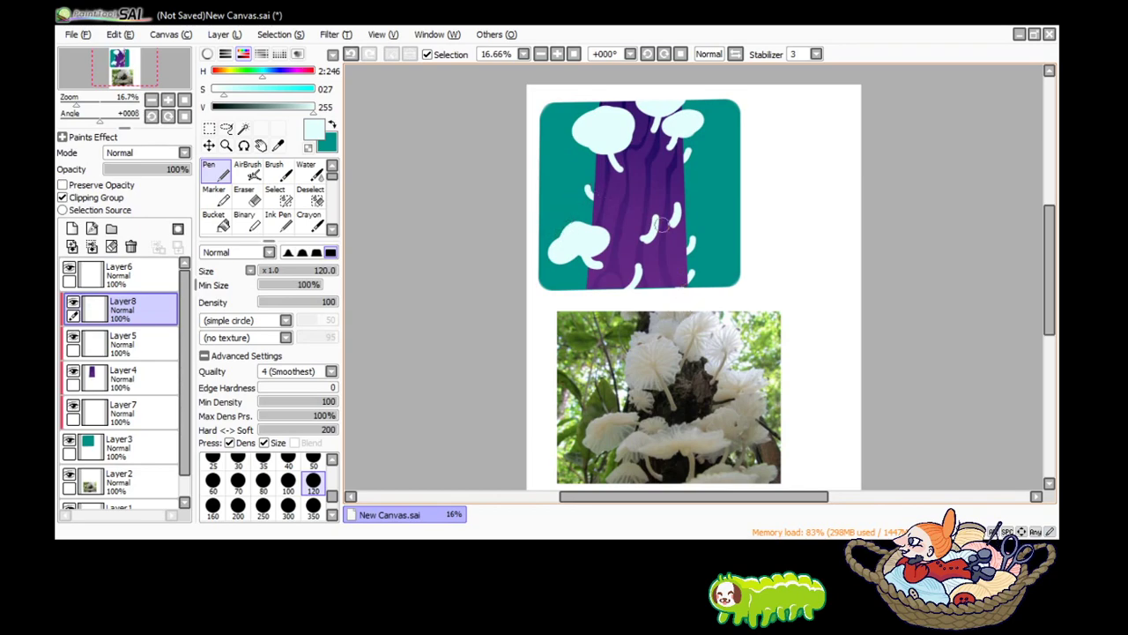
{"action": "left_click_drag", "start_coordinate": [640, 205], "coordinate": [685, 222]}
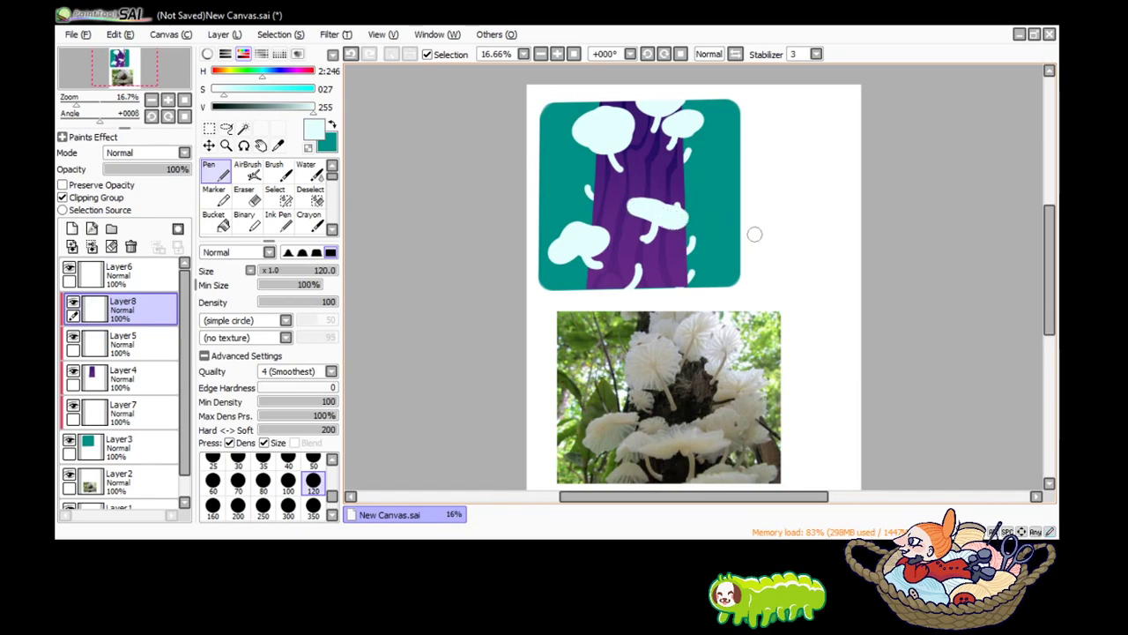
{"action": "scroll", "coordinate": [1049, 274], "scroll_direction": "down", "scroll_amount": 2}
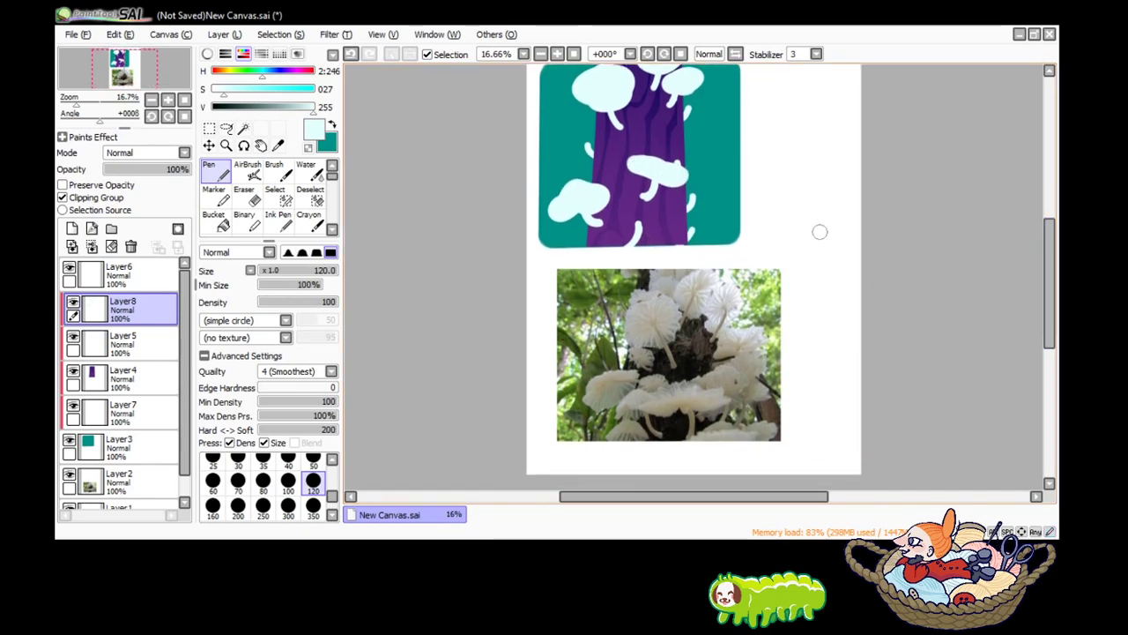
{"action": "mouse_move", "coordinate": [641, 220]}
{"action": "left_mouse_down"}
{"action": "mouse_move", "coordinate": [624, 219]}
{"action": "mouse_move", "coordinate": [659, 220]}
{"action": "mouse_move", "coordinate": [646, 219]}
{"action": "left_mouse_up"}
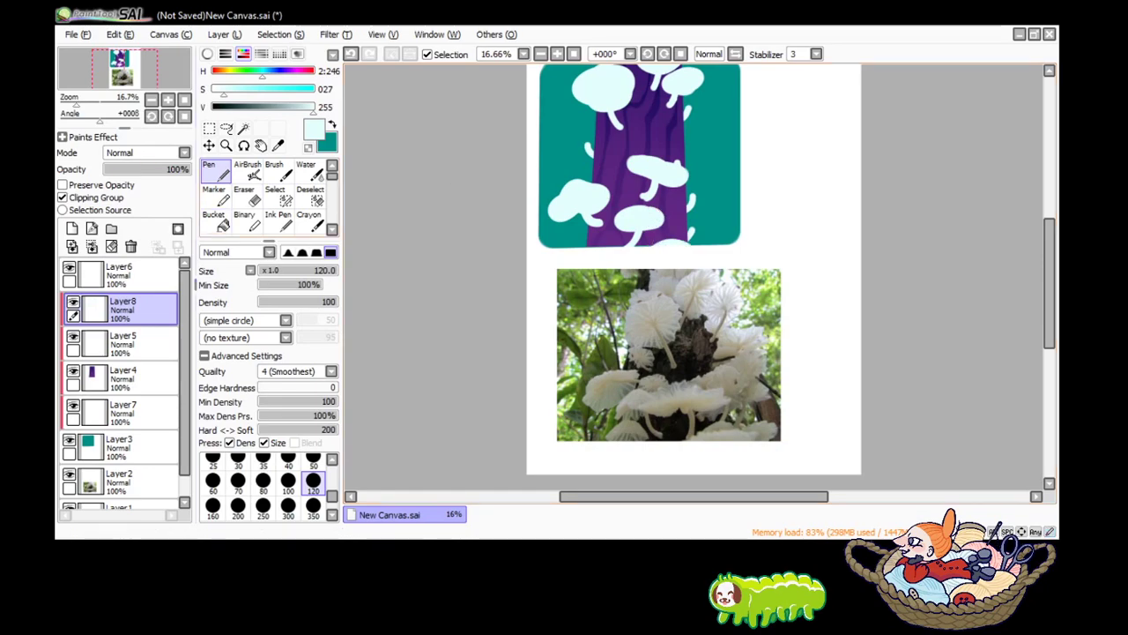
{"action": "left_click_drag", "start_coordinate": [187, 169], "coordinate": [164, 169]}
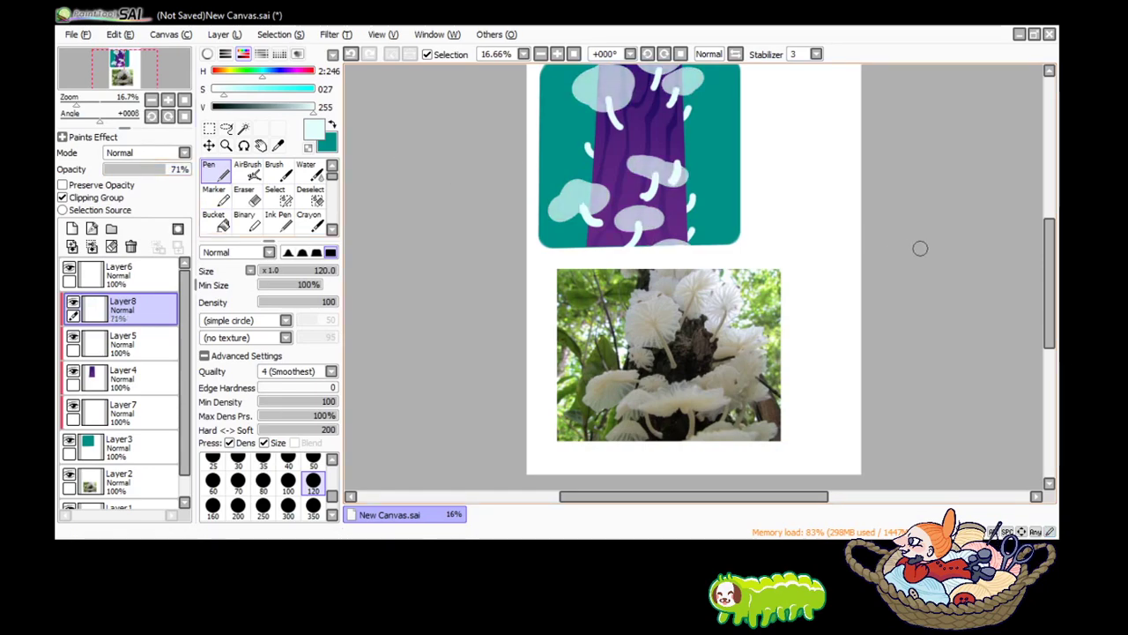
{"action": "scroll", "coordinate": [670, 361], "scroll_direction": "up", "scroll_amount": 1}
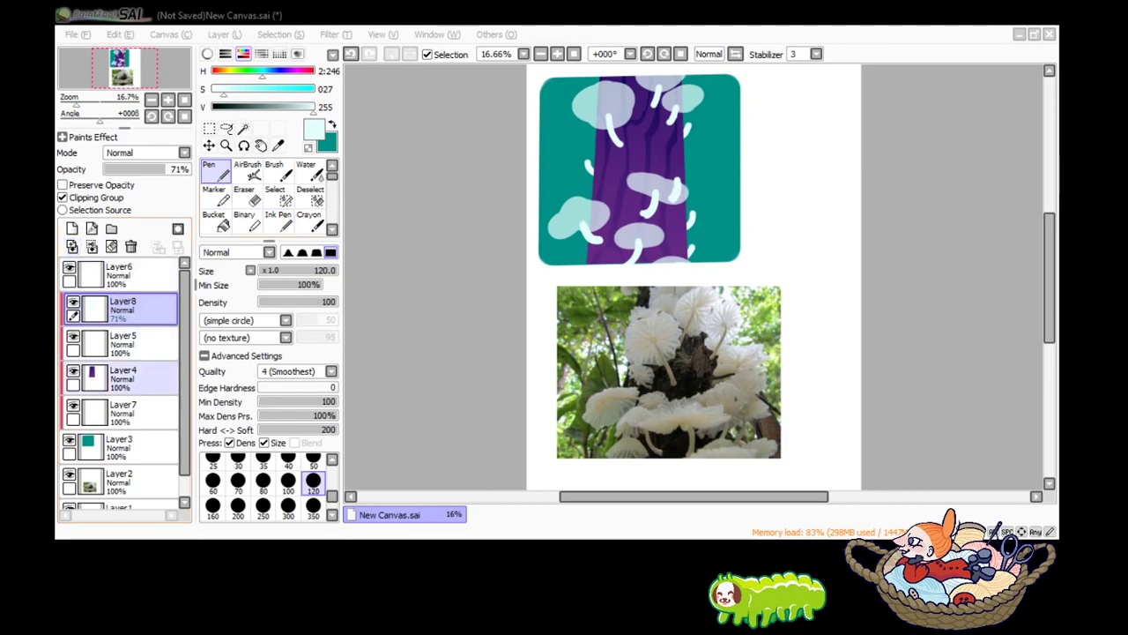
On new Layer9 above Layer7, paint pale caps left and right of the trunk at 73% opacity.
{"action": "left_click", "coordinate": [123, 412]}
{"action": "left_click", "coordinate": [71, 228]}
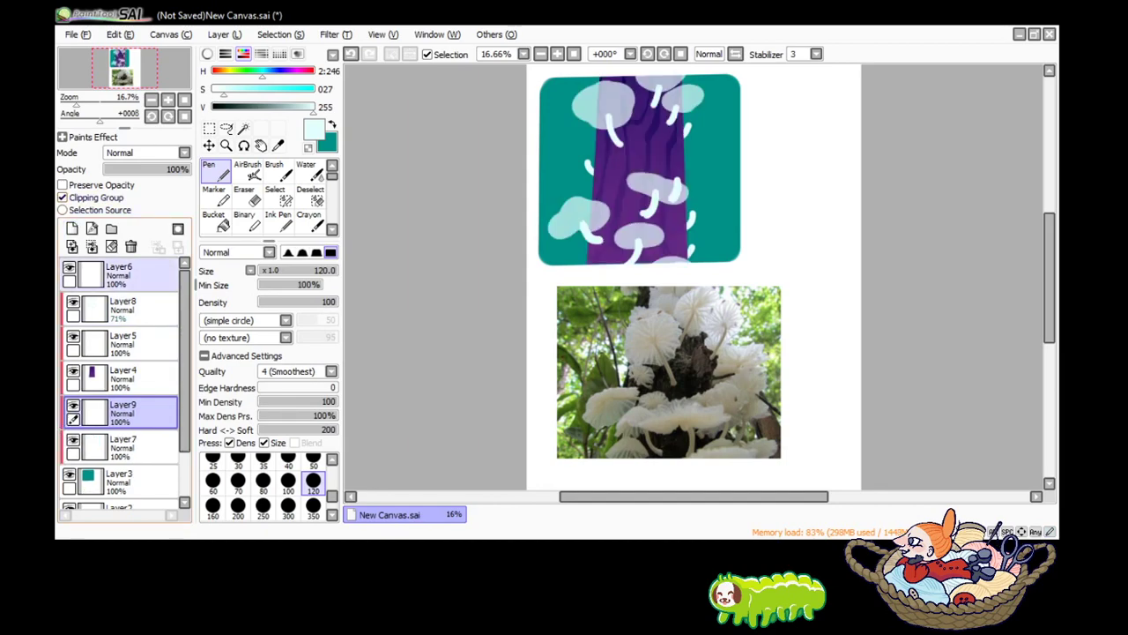
{"action": "left_click", "coordinate": [587, 153]}
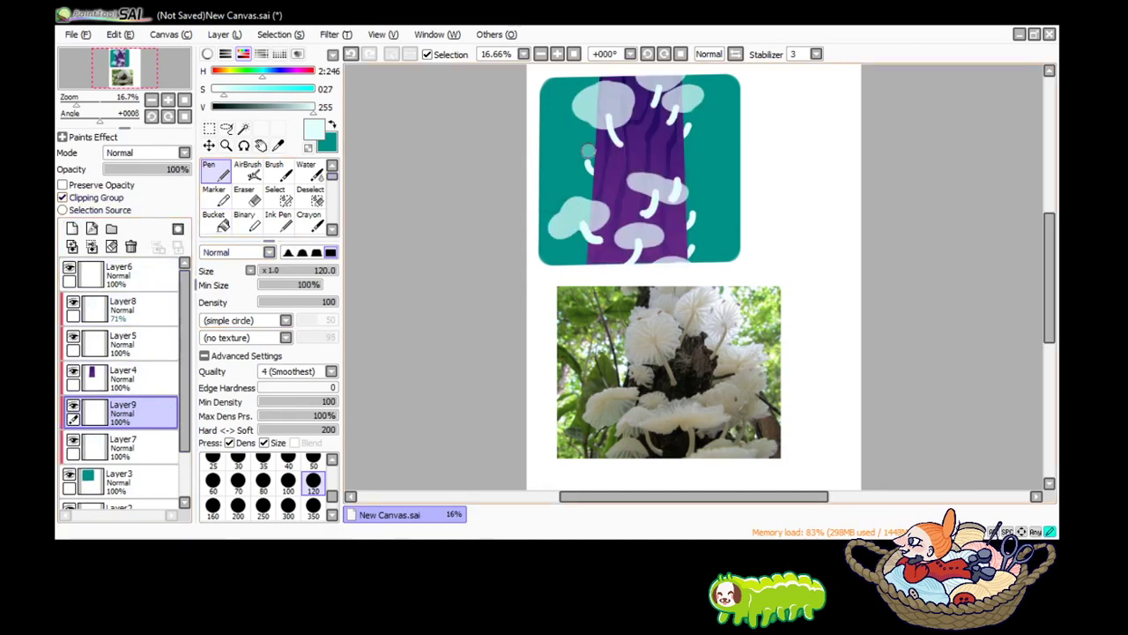
{"action": "left_click_drag", "start_coordinate": [581, 156], "coordinate": [581, 146]}
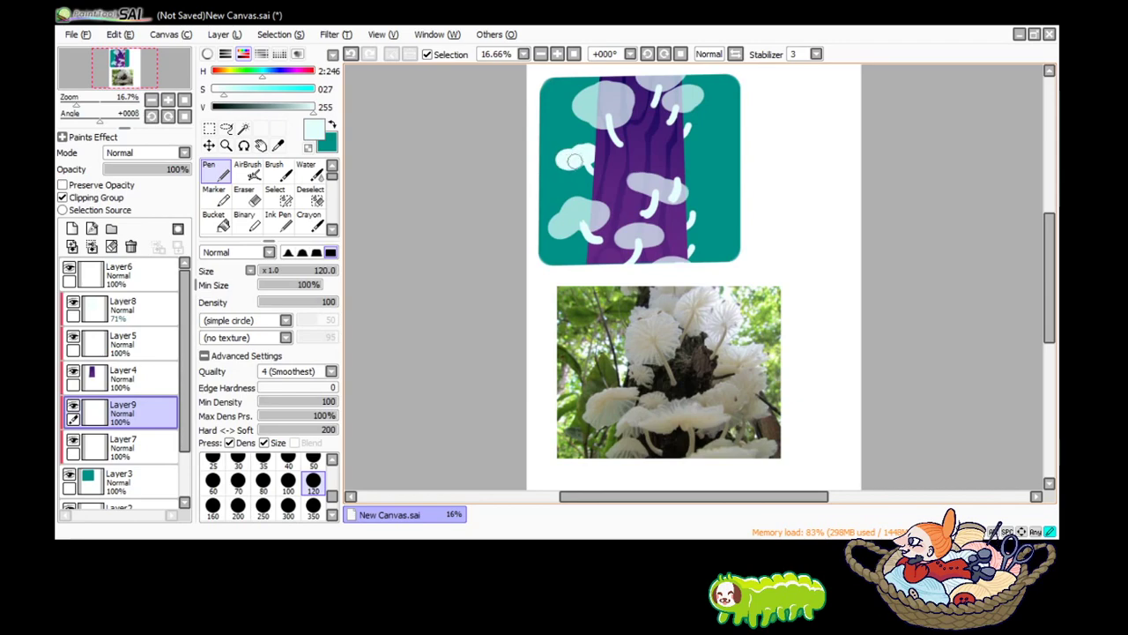
{"action": "left_click_drag", "start_coordinate": [691, 123], "coordinate": [693, 108]}
{"action": "left_click_drag", "start_coordinate": [706, 212], "coordinate": [699, 207]}
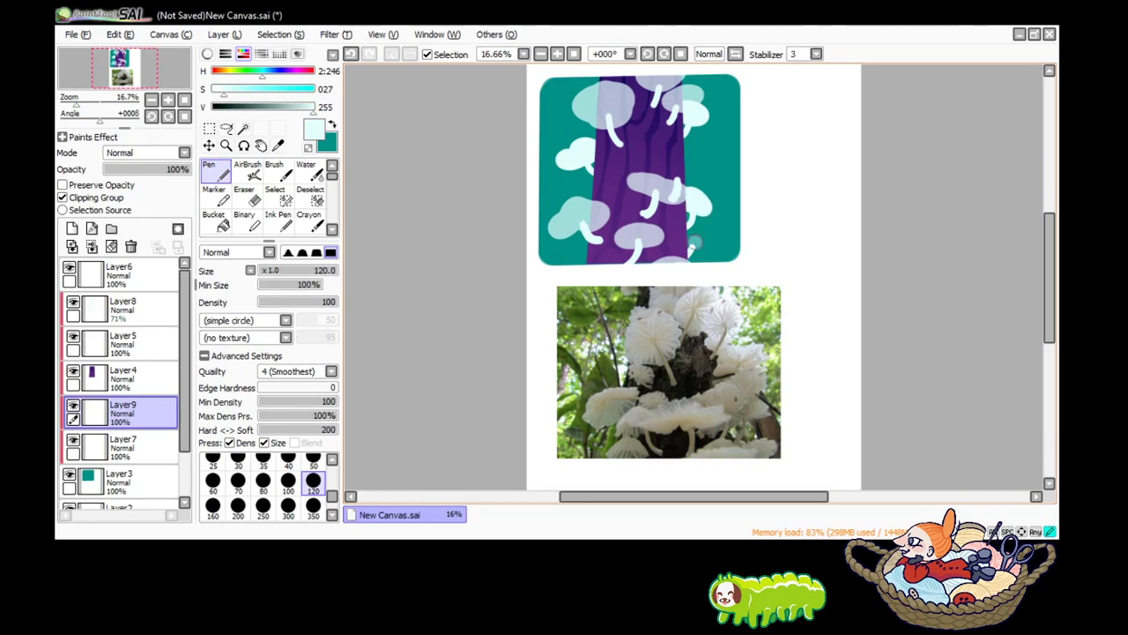
{"action": "left_click_drag", "start_coordinate": [176, 169], "coordinate": [164, 168]}
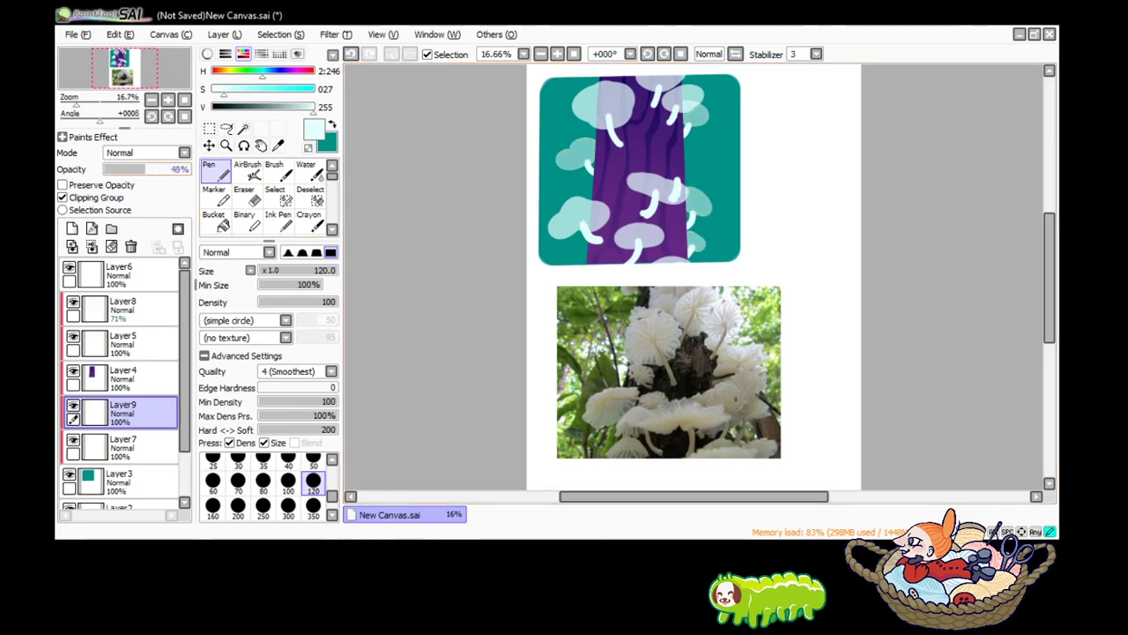
{"action": "left_click", "coordinate": [167, 99]}
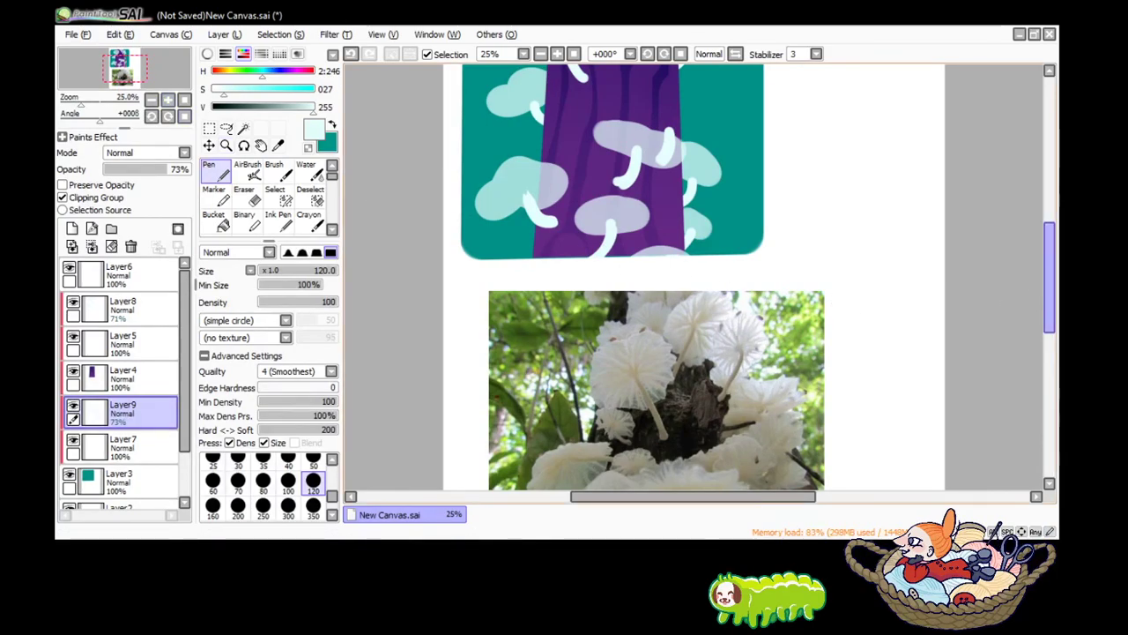
{"action": "mouse_move", "coordinate": [1049, 277]}
{"action": "left_mouse_down"}
{"action": "mouse_move", "coordinate": [1049, 317]}
{"action": "mouse_move", "coordinate": [1049, 238]}
{"action": "left_mouse_up"}
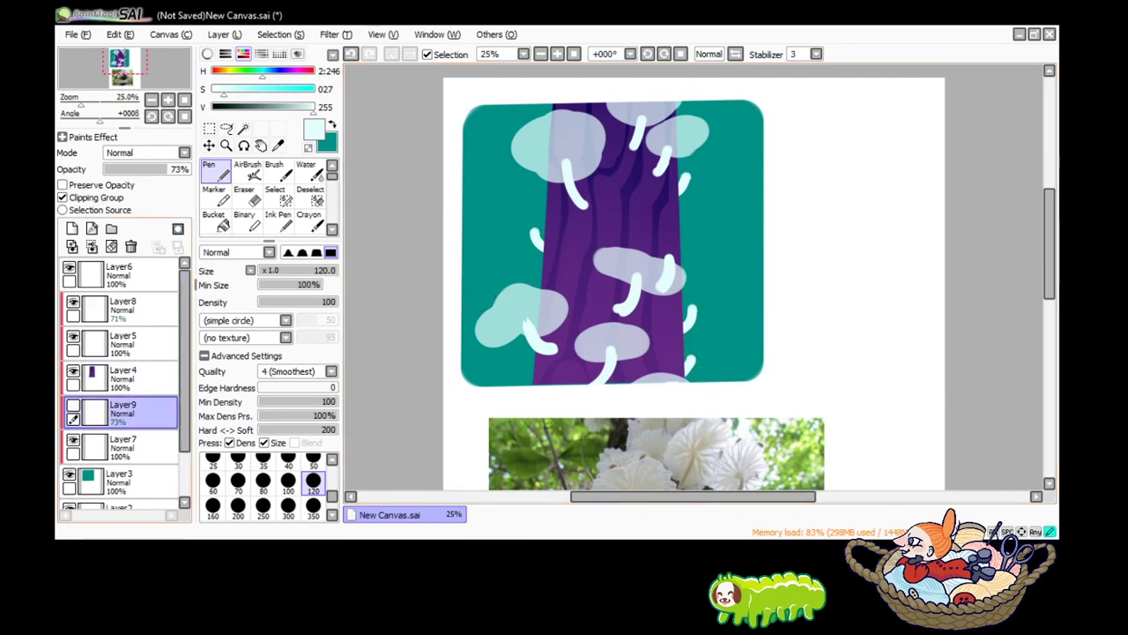
Nudge Layer9's pale caps right and down toward the trunk with the Move tool.
{"action": "left_click", "coordinate": [124, 377], "text": "ctrl"}
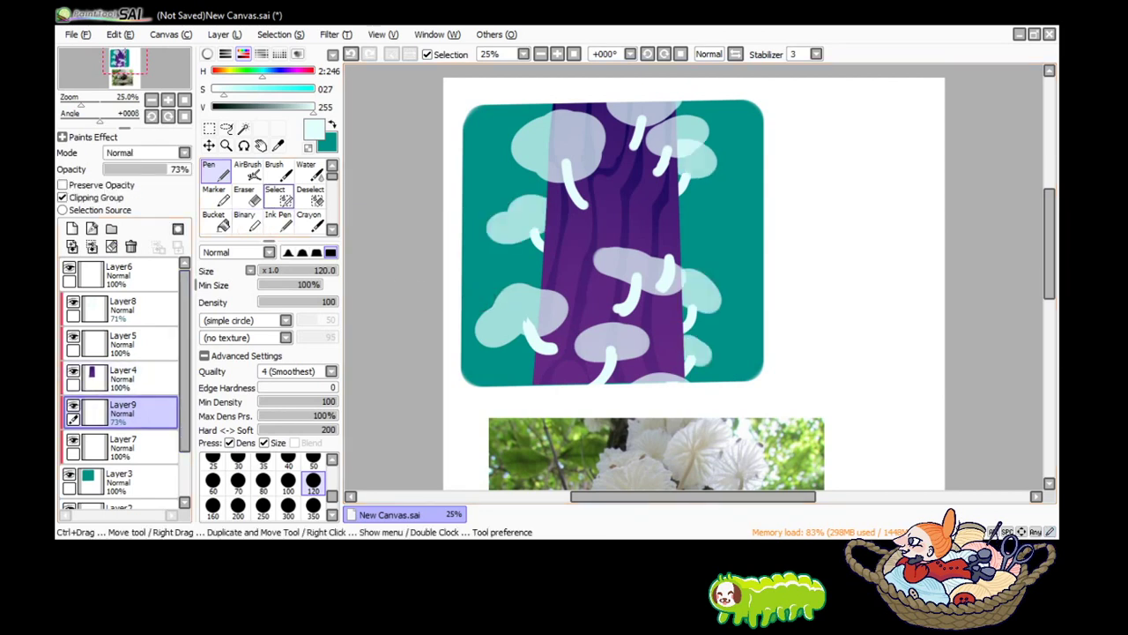
{"action": "left_click", "coordinate": [209, 146]}
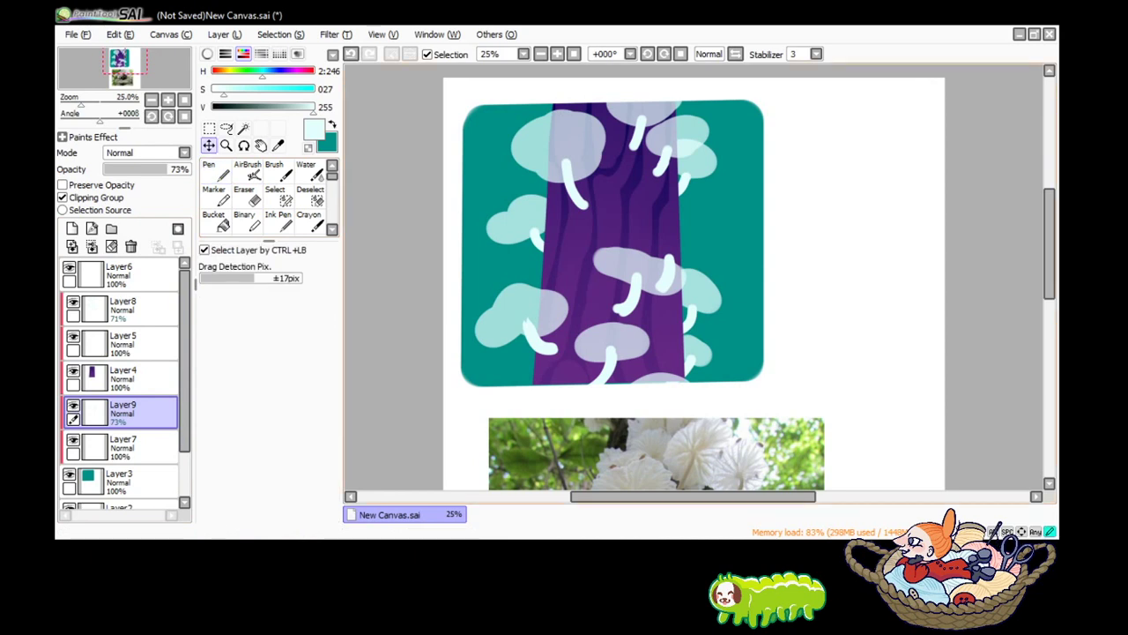
{"action": "key", "text": "Right"}
{"action": "key", "text": "Right"}
{"action": "key", "text": "Down"}
{"action": "key", "text": "Down"}
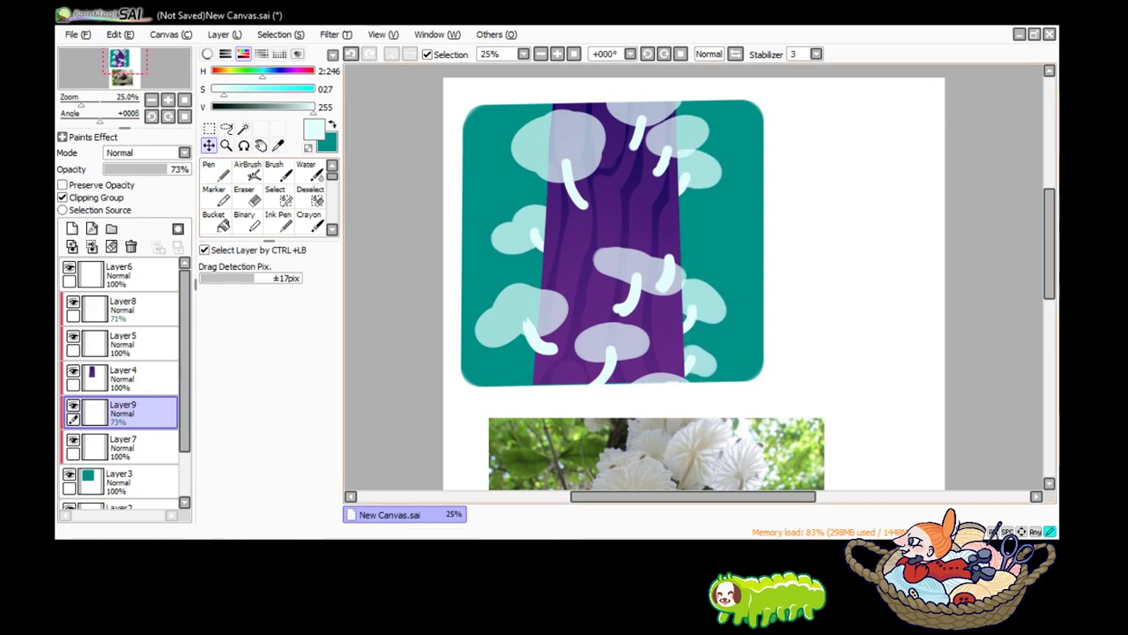
Make Layer5 active with the Pen at size 50, zoomed to 33.33%.
{"action": "left_click", "coordinate": [124, 377]}
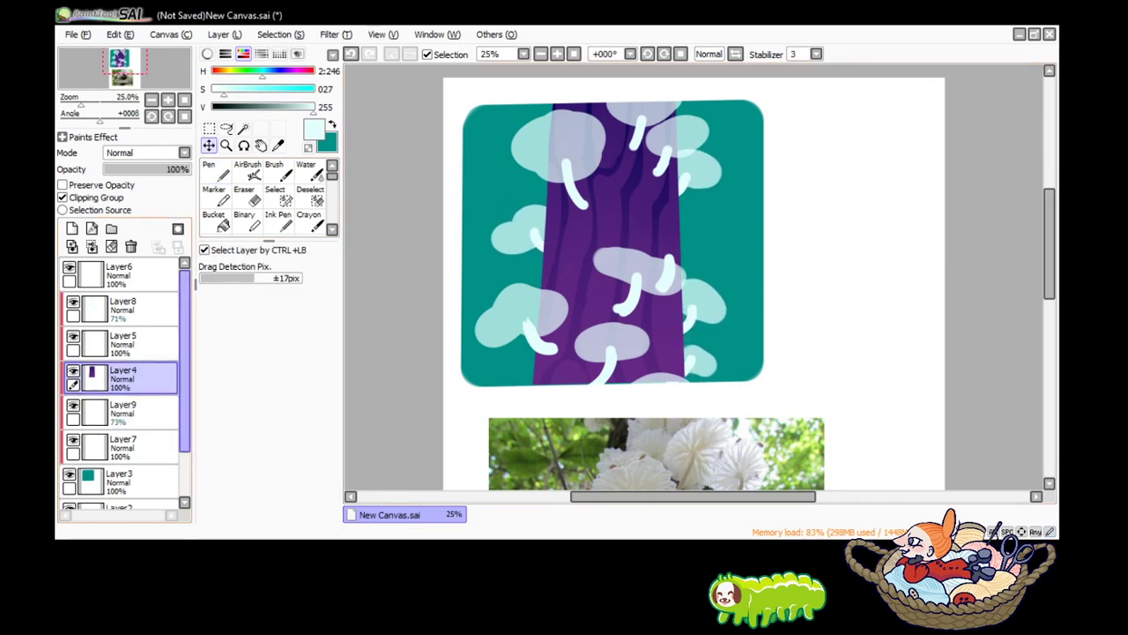
{"action": "left_click", "coordinate": [123, 343]}
{"action": "left_click", "coordinate": [123, 309], "text": "ctrl"}
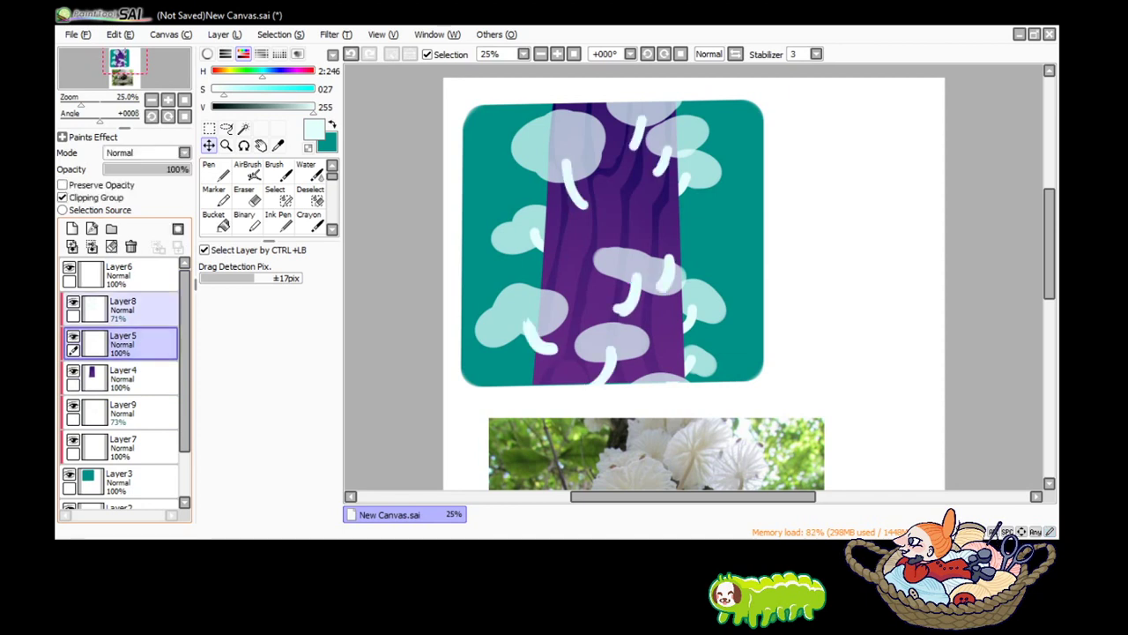
{"action": "left_click", "coordinate": [123, 342]}
{"action": "left_click", "coordinate": [212, 172]}
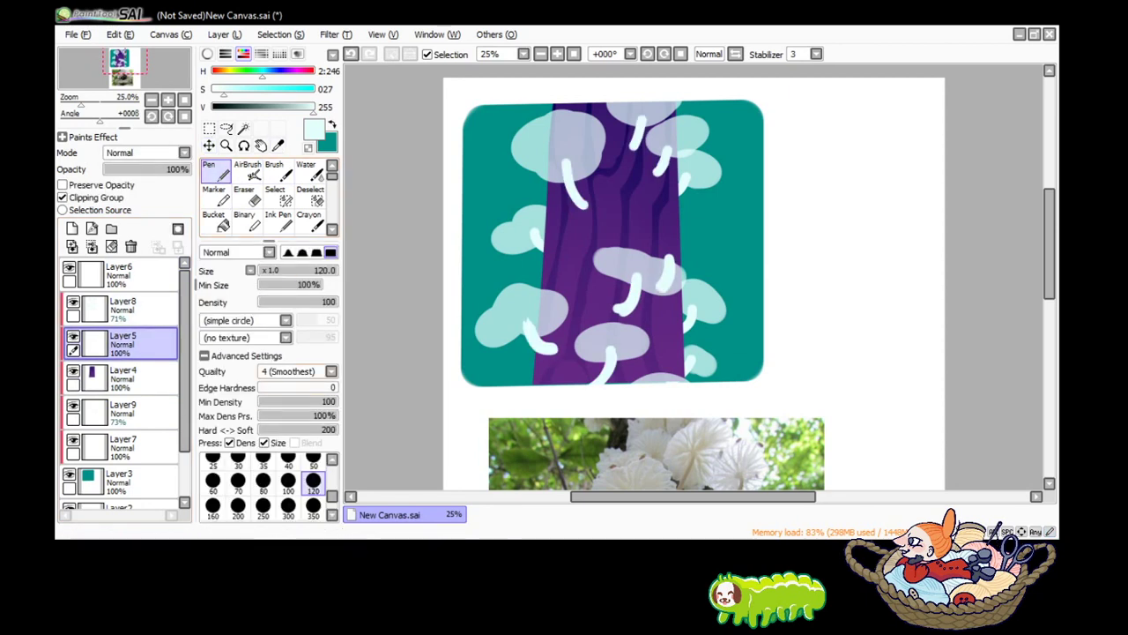
{"action": "left_click", "coordinate": [313, 460]}
{"action": "left_click", "coordinate": [168, 99]}
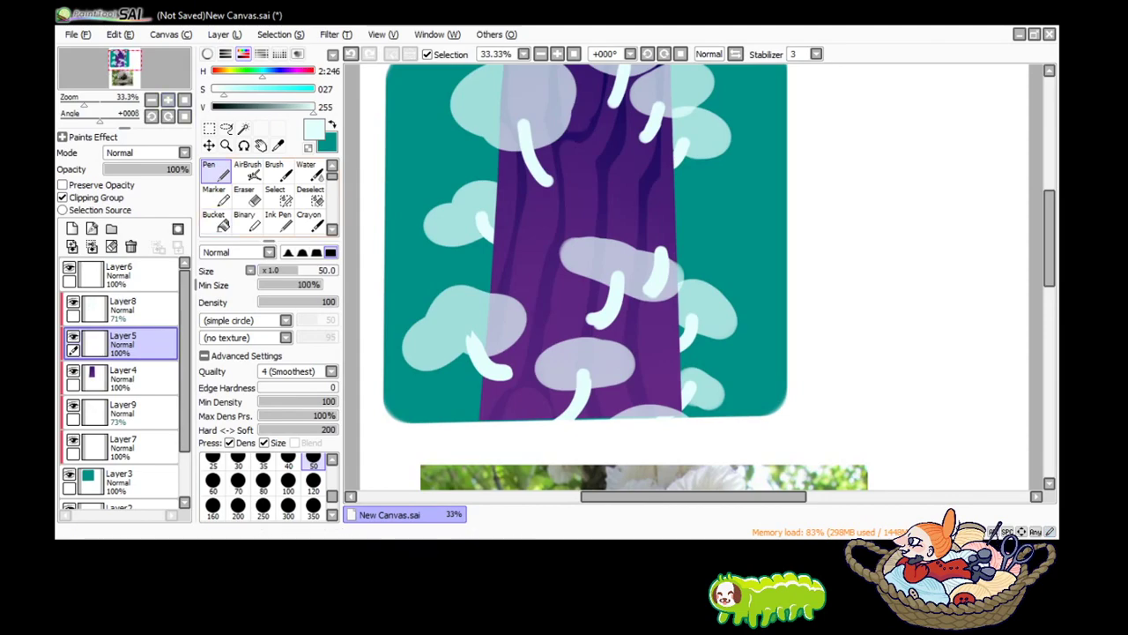
Drop the Pen minimum size to 0% for tapered strokes, undoing the trial gill strokes.
{"action": "left_click", "coordinate": [290, 284]}
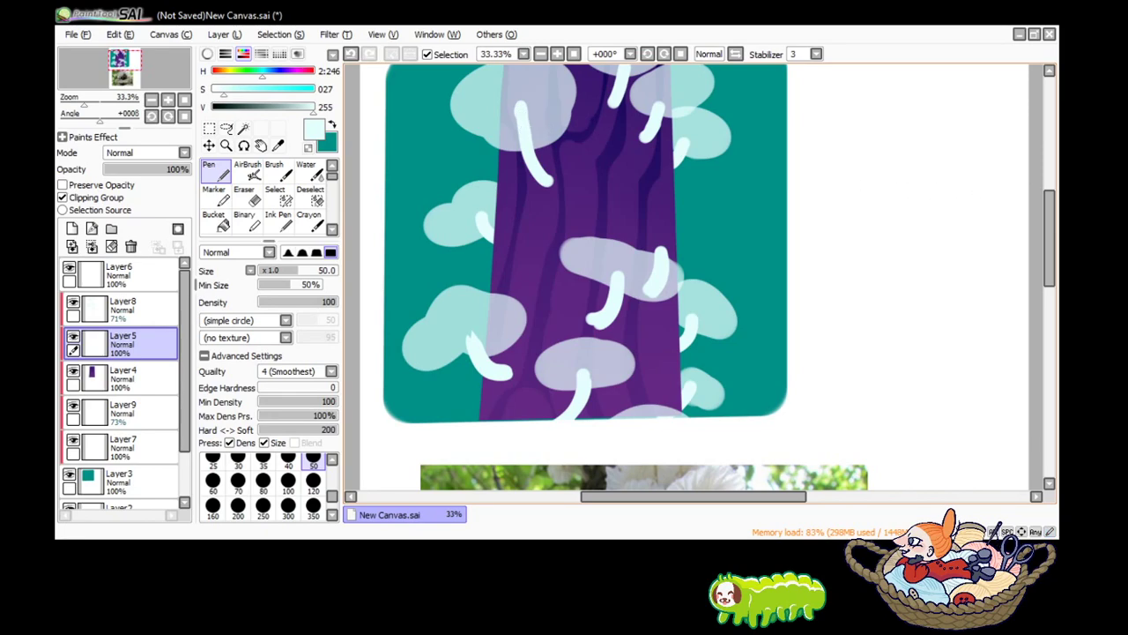
{"action": "scroll", "coordinate": [625, 278], "scroll_direction": "down", "scroll_amount": 4}
{"action": "scroll", "coordinate": [626, 278], "scroll_direction": "up", "scroll_amount": 2}
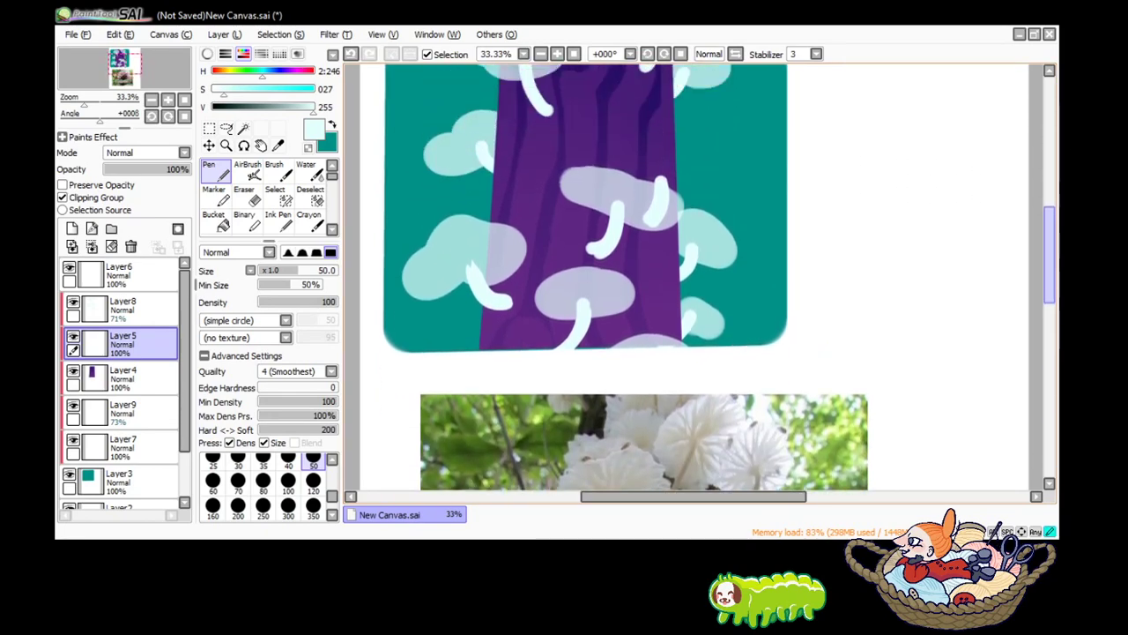
{"action": "scroll", "coordinate": [486, 134], "scroll_direction": "up", "scroll_amount": 3}
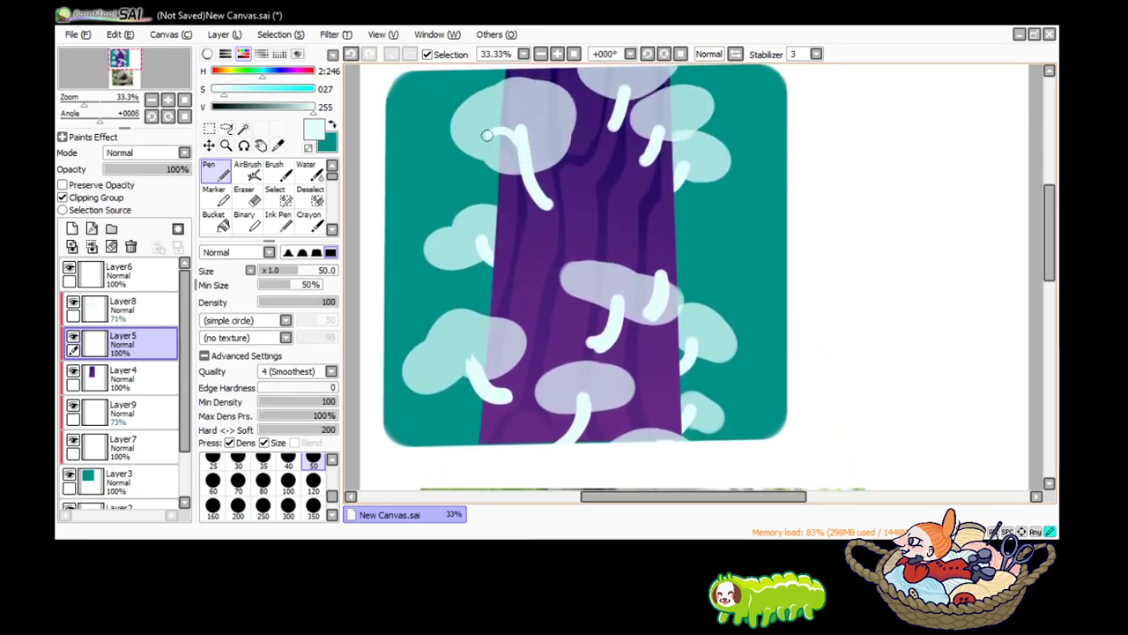
{"action": "mouse_move", "coordinate": [486, 134]}
{"action": "left_mouse_down"}
{"action": "mouse_move", "coordinate": [502, 112]}
{"action": "mouse_move", "coordinate": [484, 99]}
{"action": "left_mouse_up"}
{"action": "key", "text": "ctrl+z"}
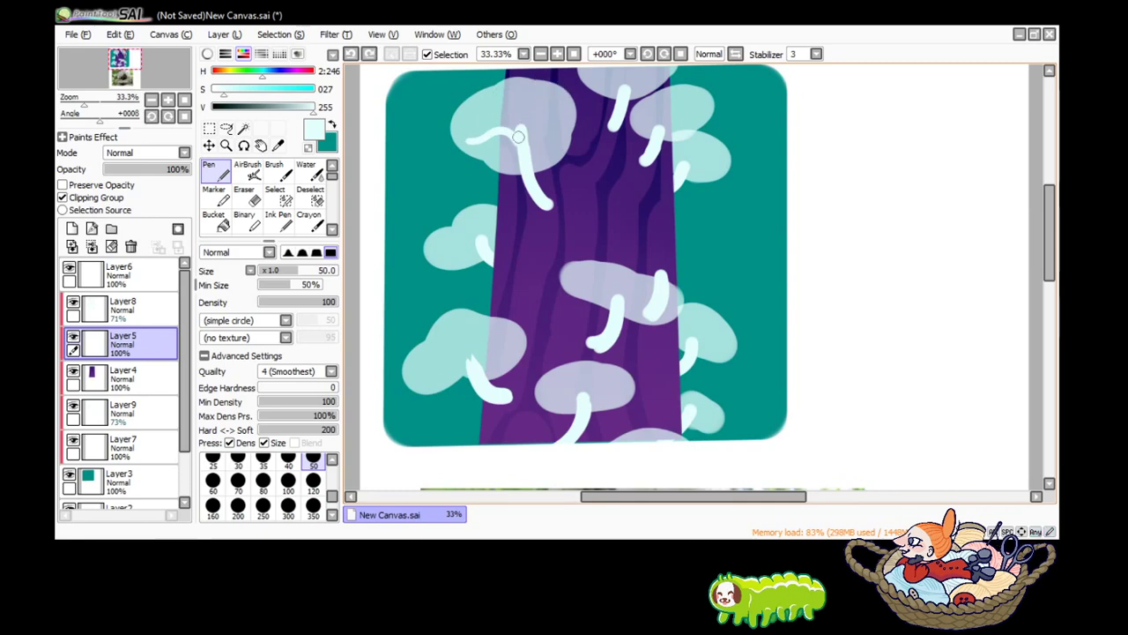
{"action": "left_click_drag", "start_coordinate": [300, 284], "coordinate": [251, 284]}
{"action": "key", "text": "ctrl+z"}
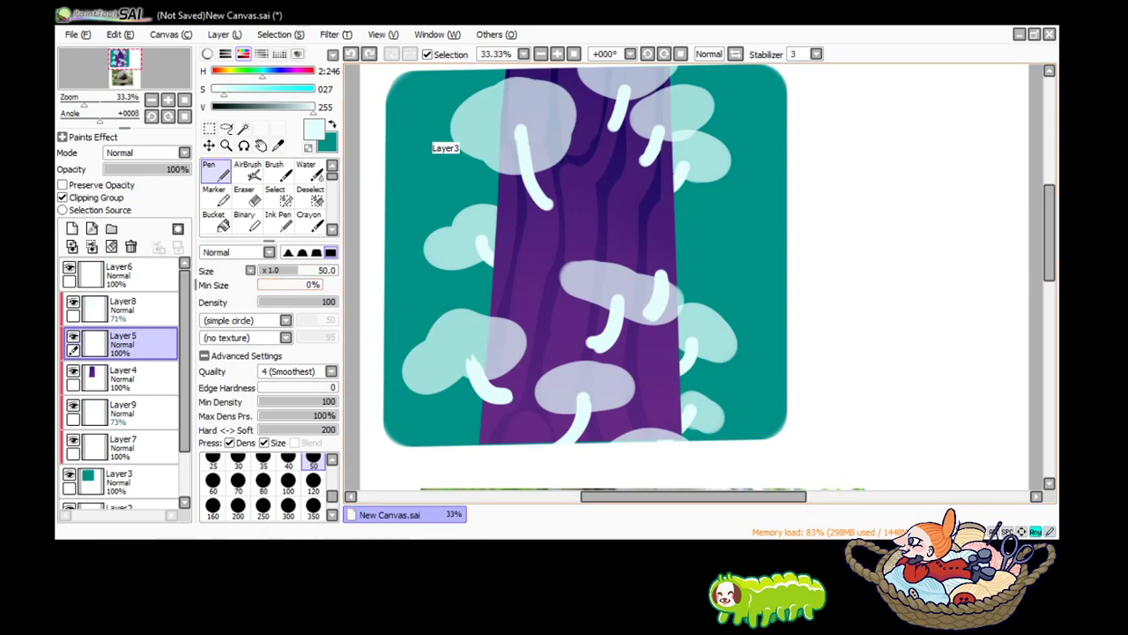
Draw thin, tapered, branching white gill lines in the top-left cap.
{"action": "mouse_move", "coordinate": [505, 130]}
{"action": "left_mouse_down"}
{"action": "mouse_move", "coordinate": [462, 138]}
{"action": "mouse_move", "coordinate": [476, 100]}
{"action": "mouse_move", "coordinate": [541, 99]}
{"action": "mouse_move", "coordinate": [520, 93]}
{"action": "left_mouse_up"}
{"action": "key", "text": "ctrl+z"}
{"action": "mouse_move", "coordinate": [540, 99]}
{"action": "left_mouse_down"}
{"action": "mouse_move", "coordinate": [534, 86]}
{"action": "mouse_move", "coordinate": [557, 106]}
{"action": "left_mouse_up"}
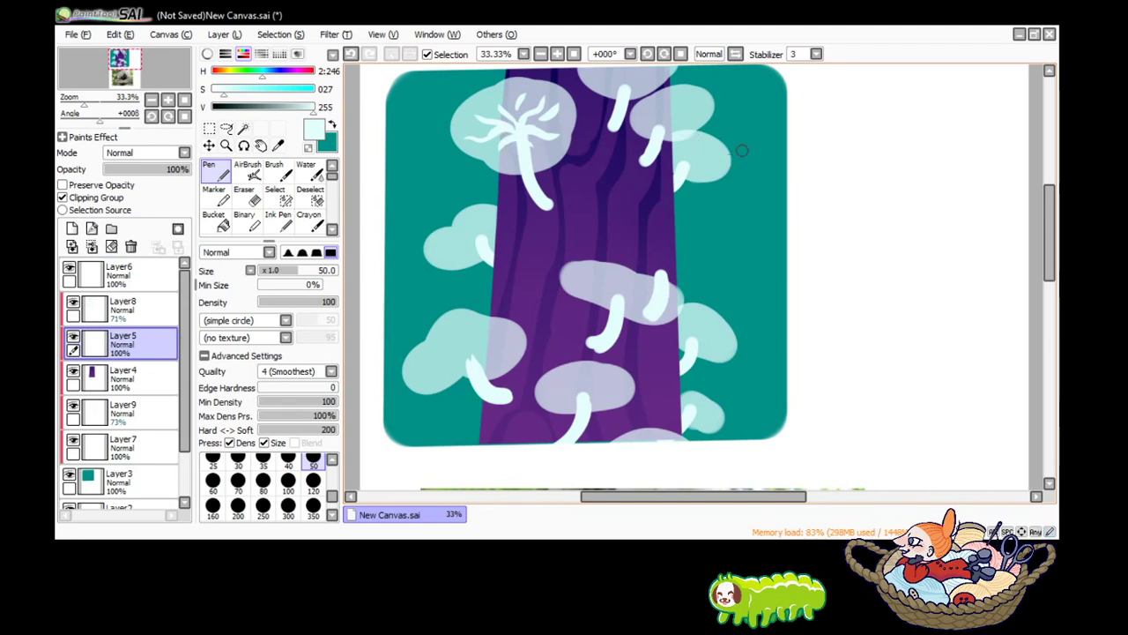
{"action": "scroll", "coordinate": [634, 135], "scroll_direction": "up", "scroll_amount": 3}
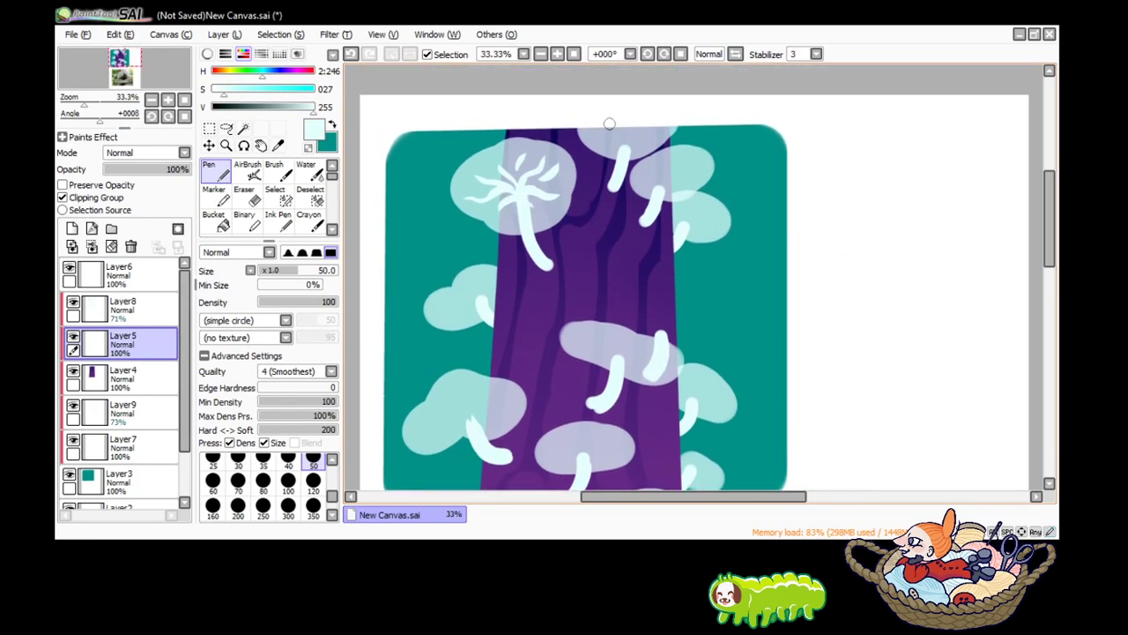
{"action": "left_click_drag", "start_coordinate": [623, 146], "coordinate": [628, 151]}
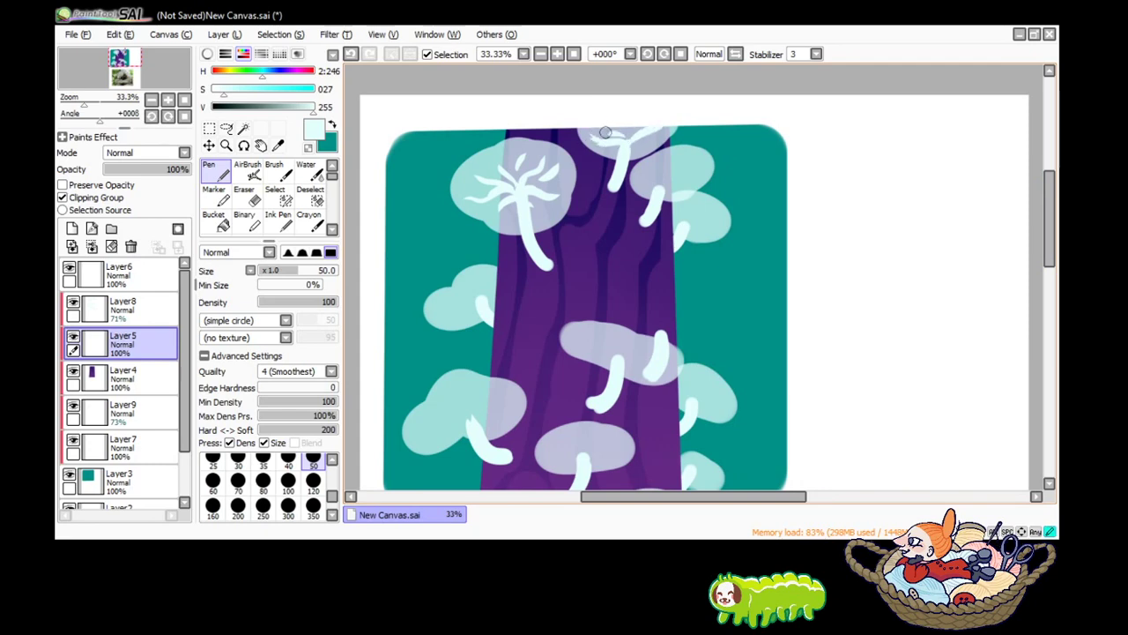
Add white gill strokes to the cap atop the trunk and the top-right cap.
{"action": "left_click_drag", "start_coordinate": [608, 124], "coordinate": [628, 131]}
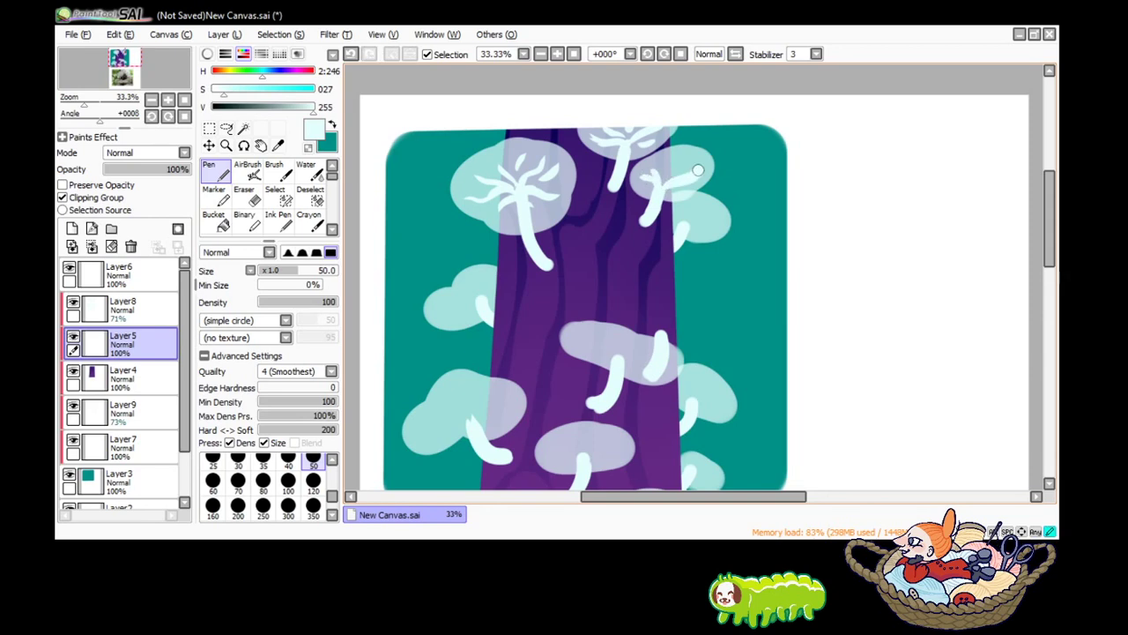
{"action": "mouse_move", "coordinate": [655, 196]}
{"action": "left_mouse_down"}
{"action": "mouse_move", "coordinate": [699, 158]}
{"action": "mouse_move", "coordinate": [688, 155]}
{"action": "left_mouse_up"}
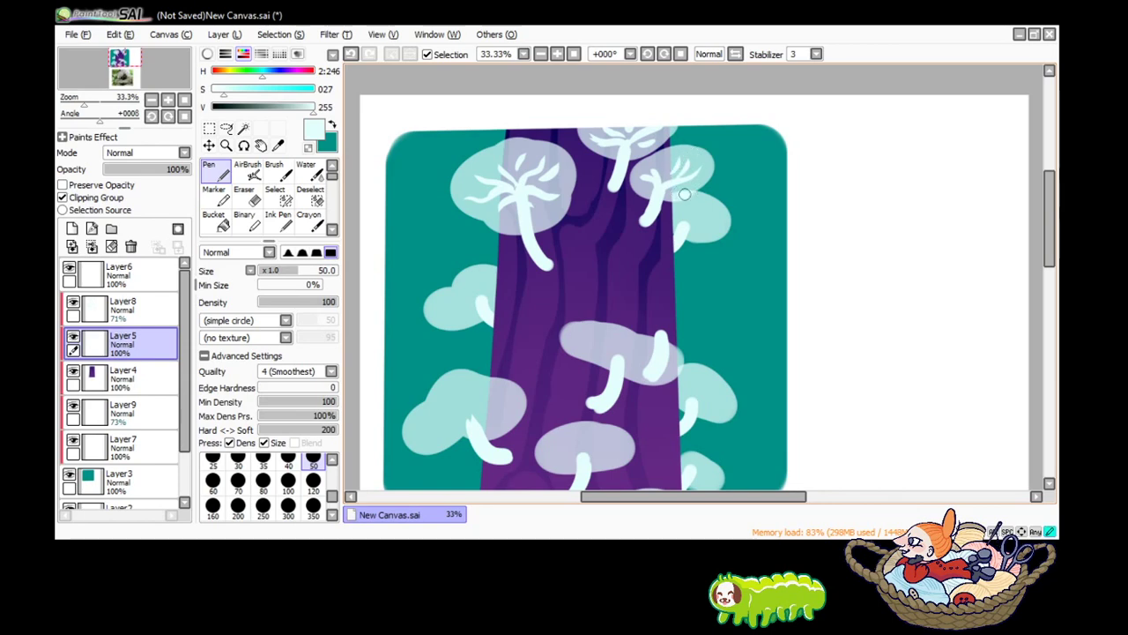
{"action": "left_click_drag", "start_coordinate": [667, 176], "coordinate": [670, 150]}
{"action": "key", "text": "ctrl+z"}
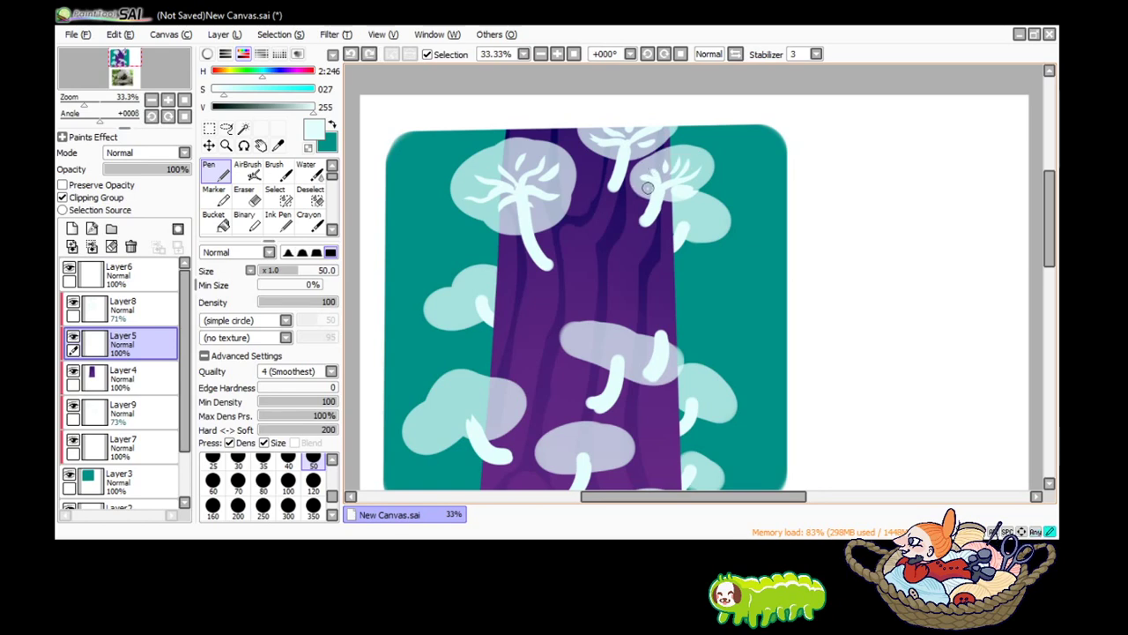
{"action": "left_click_drag", "start_coordinate": [647, 187], "coordinate": [647, 177]}
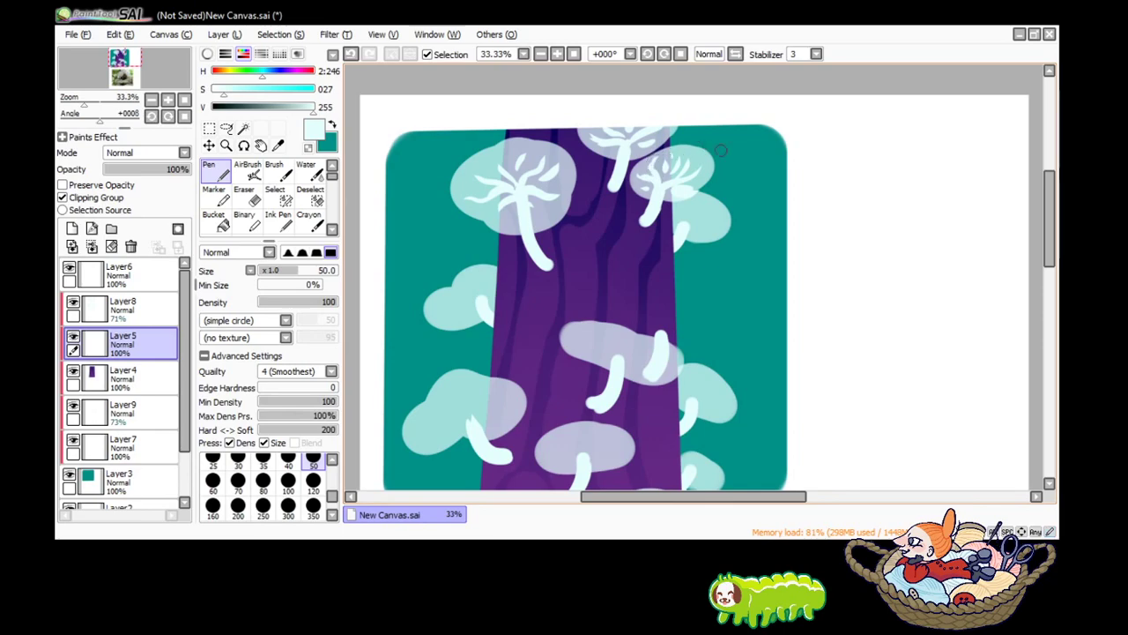
{"action": "scroll", "coordinate": [1030, 211], "scroll_direction": "down", "scroll_amount": 1}
{"action": "scroll", "coordinate": [591, 209], "scroll_direction": "down", "scroll_amount": 2}
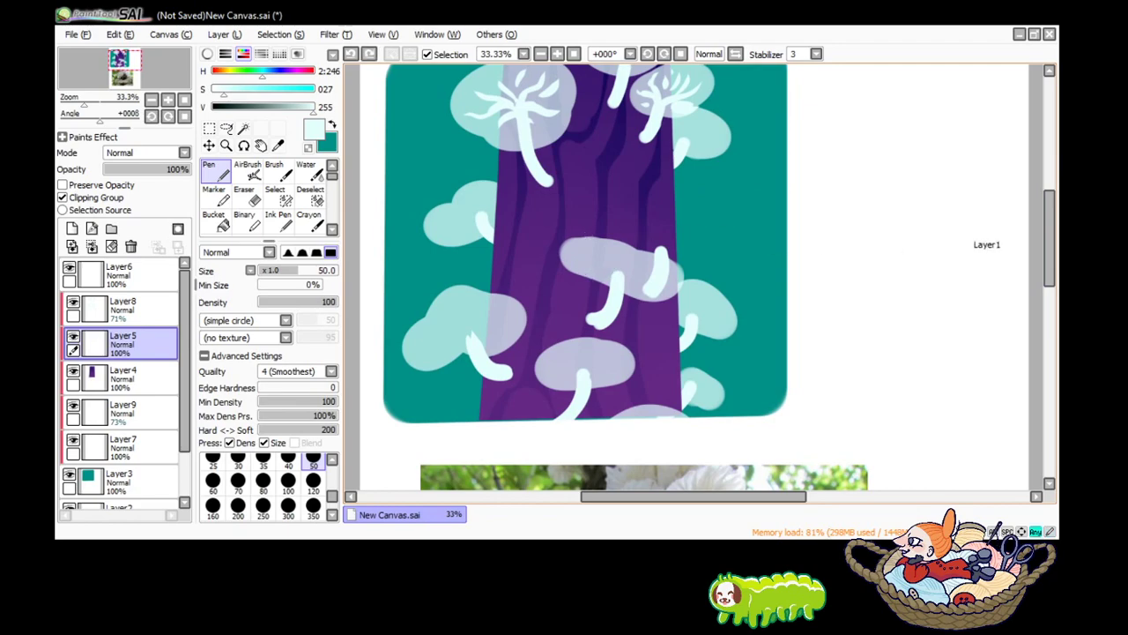
After checking the reference photo, add white gill lines to the middle cap and beside its stem.
{"action": "scroll", "coordinate": [1038, 275], "scroll_direction": "down", "scroll_amount": 5}
{"action": "scroll", "coordinate": [1039, 275], "scroll_direction": "down", "scroll_amount": 5}
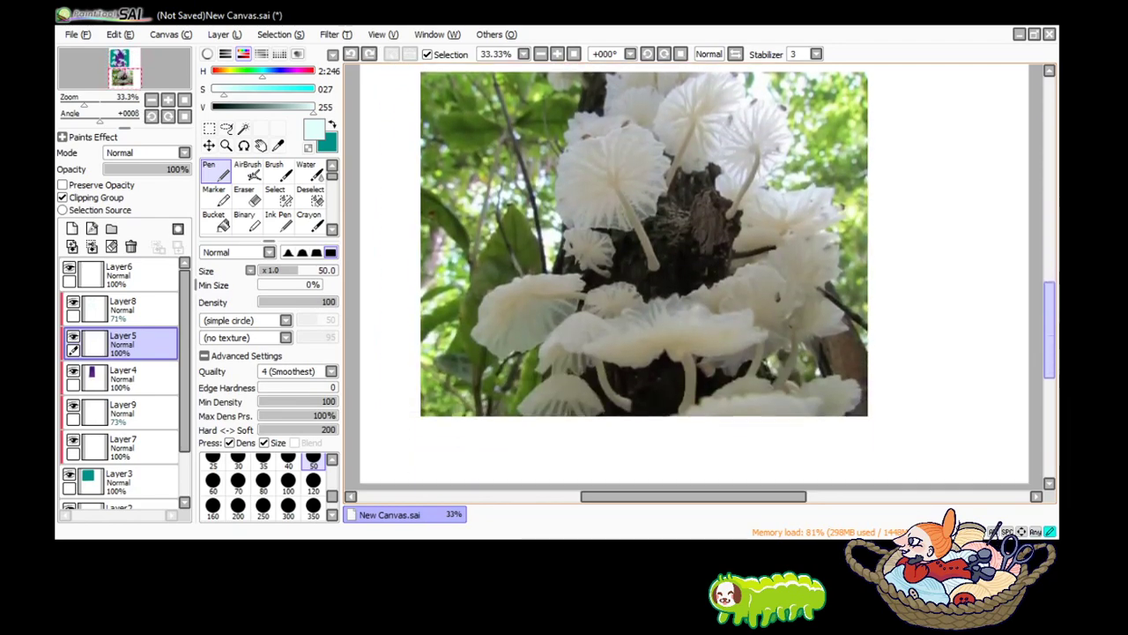
{"action": "scroll", "coordinate": [1038, 275], "scroll_direction": "up", "scroll_amount": 1}
{"action": "scroll", "coordinate": [710, 238], "scroll_direction": "up", "scroll_amount": 12}
{"action": "scroll", "coordinate": [710, 237], "scroll_direction": "down", "scroll_amount": 2}
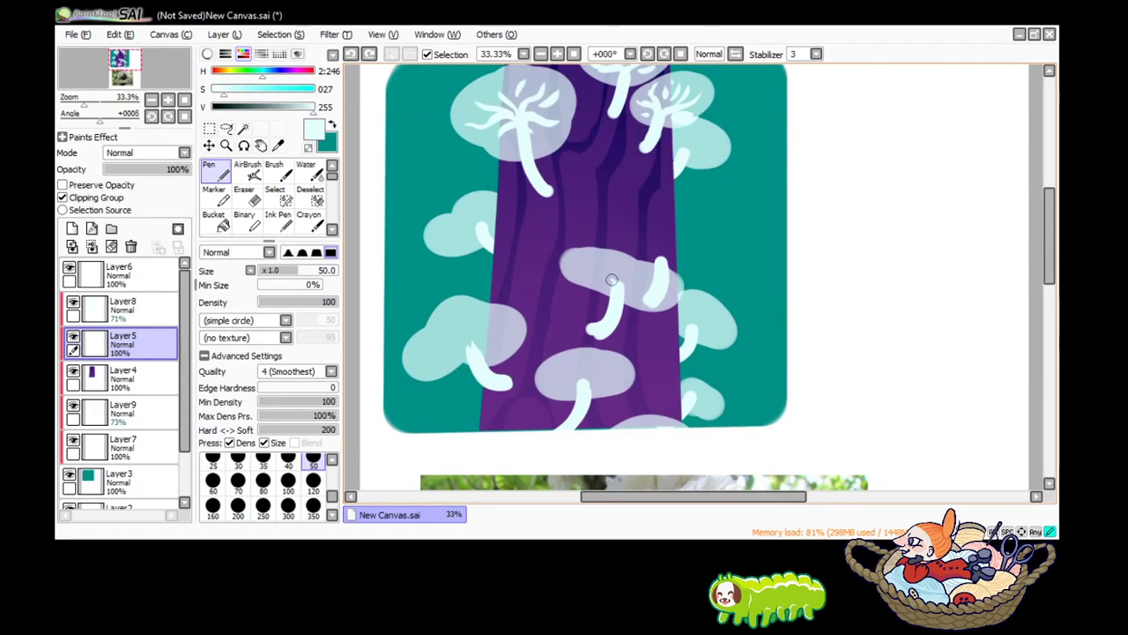
{"action": "mouse_move", "coordinate": [564, 260]}
{"action": "left_mouse_down"}
{"action": "mouse_move", "coordinate": [650, 271]}
{"action": "mouse_move", "coordinate": [652, 284]}
{"action": "mouse_move", "coordinate": [662, 275]}
{"action": "mouse_move", "coordinate": [618, 281]}
{"action": "left_mouse_up"}
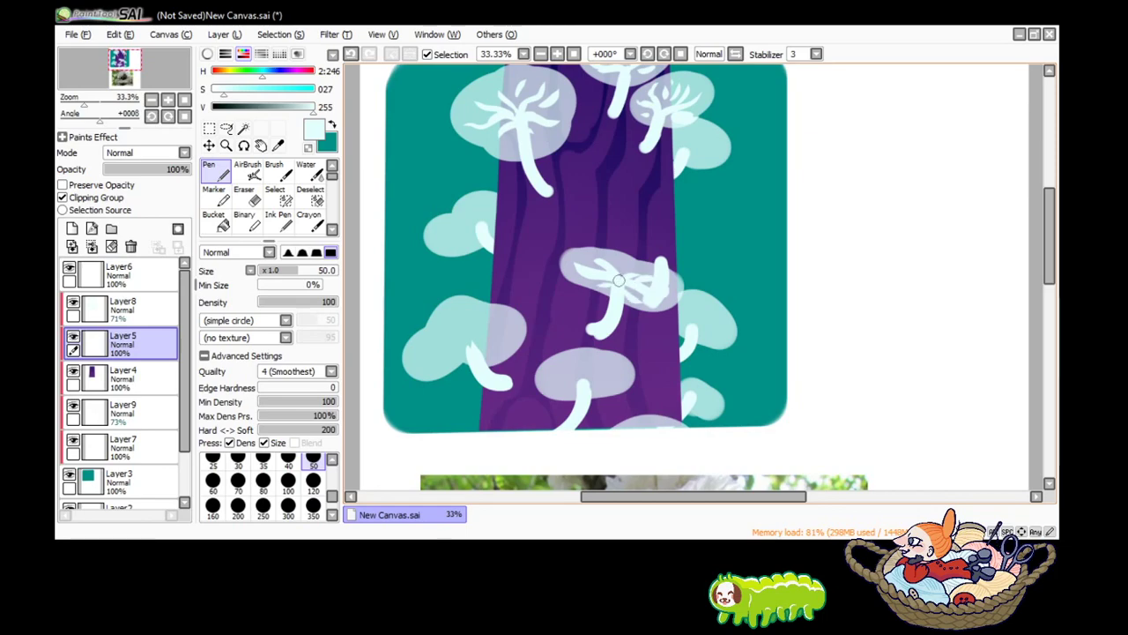
{"action": "mouse_move", "coordinate": [473, 348]}
{"action": "left_mouse_down"}
{"action": "mouse_move", "coordinate": [419, 356]}
{"action": "mouse_move", "coordinate": [454, 312]}
{"action": "mouse_move", "coordinate": [517, 315]}
{"action": "mouse_move", "coordinate": [494, 352]}
{"action": "left_mouse_up"}
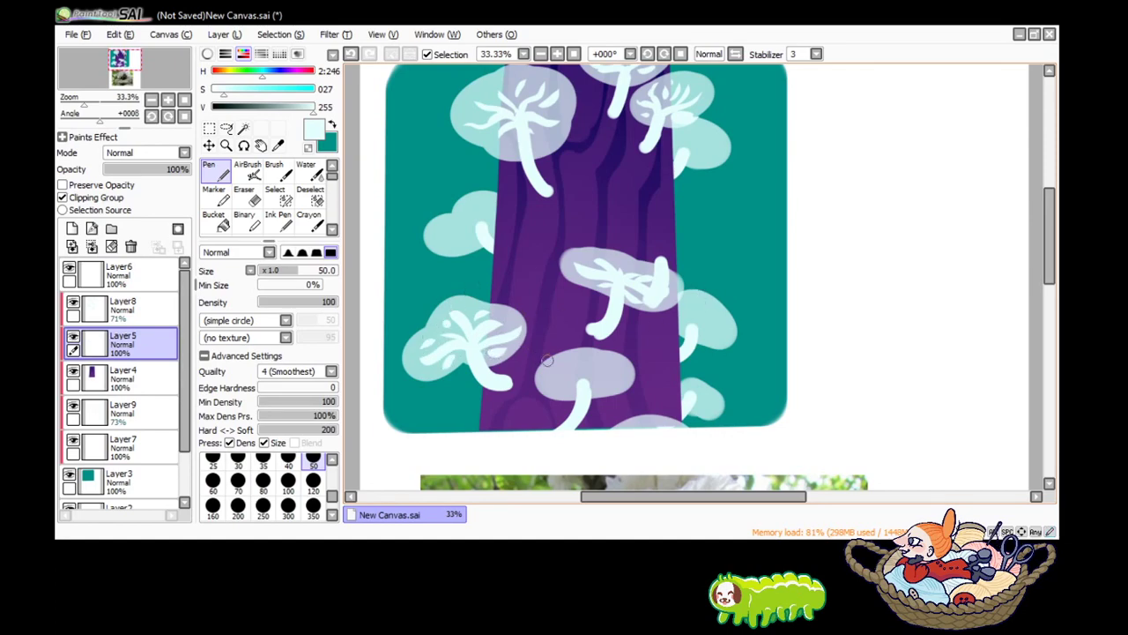
Paint forked white gill lines in the lower-left cap, redrawing one branch.
{"action": "mouse_move", "coordinate": [572, 380]}
{"action": "left_mouse_down"}
{"action": "mouse_move", "coordinate": [547, 390]}
{"action": "mouse_move", "coordinate": [610, 362]}
{"action": "left_mouse_up"}
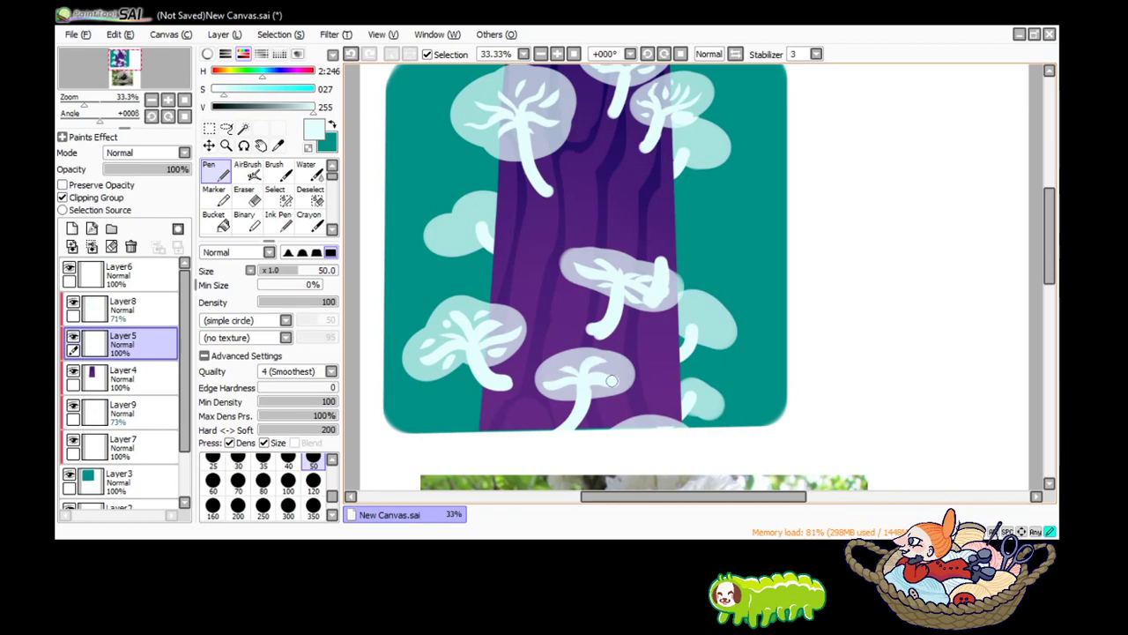
{"action": "key", "text": "ctrl+z"}
{"action": "left_click_drag", "start_coordinate": [585, 386], "coordinate": [617, 359]}
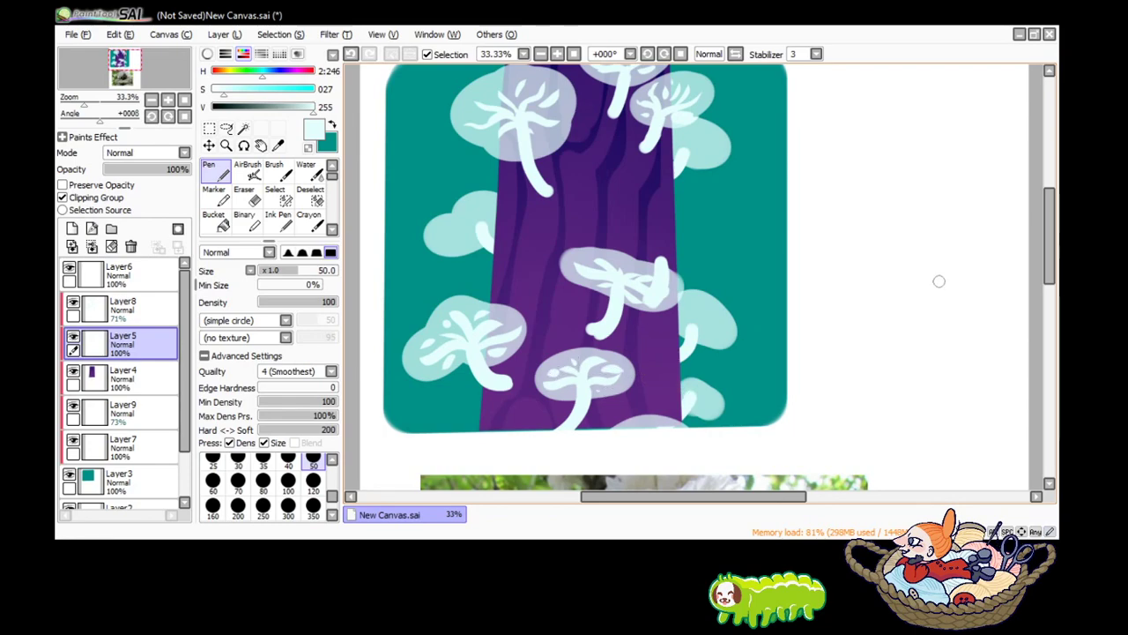
{"action": "scroll", "coordinate": [1049, 242], "scroll_direction": "down", "scroll_amount": 1}
{"action": "scroll", "coordinate": [1049, 243], "scroll_direction": "up", "scroll_amount": 1}
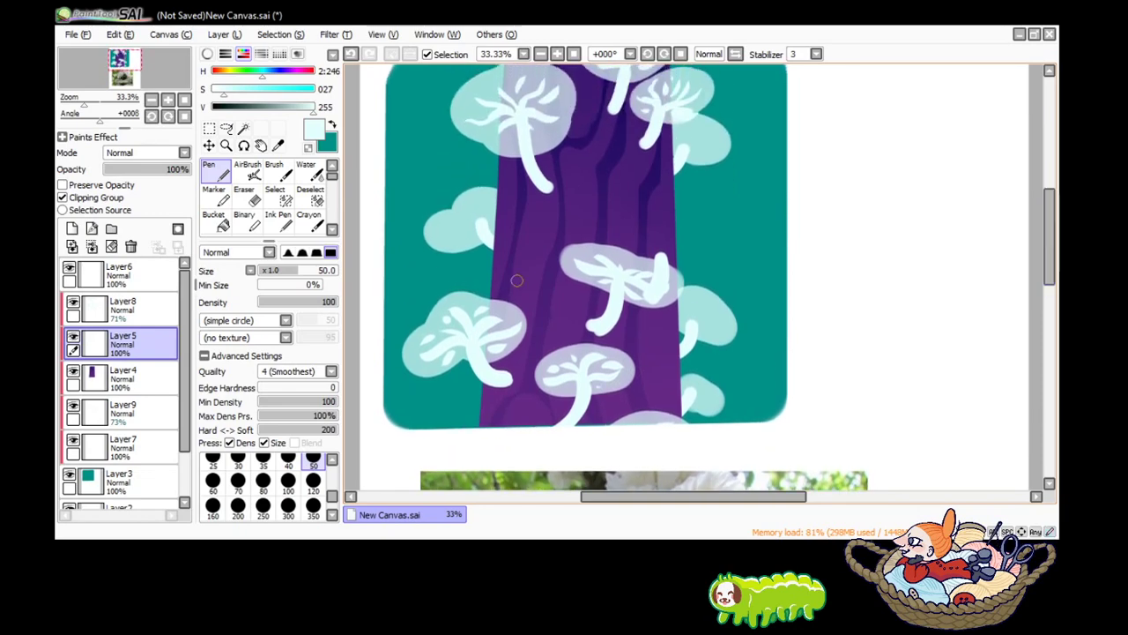
{"action": "left_click", "coordinate": [133, 307]}
On Layer8, draw and enlarge a new pale mushroom cap right of the trunk.
{"action": "left_click", "coordinate": [73, 302]}
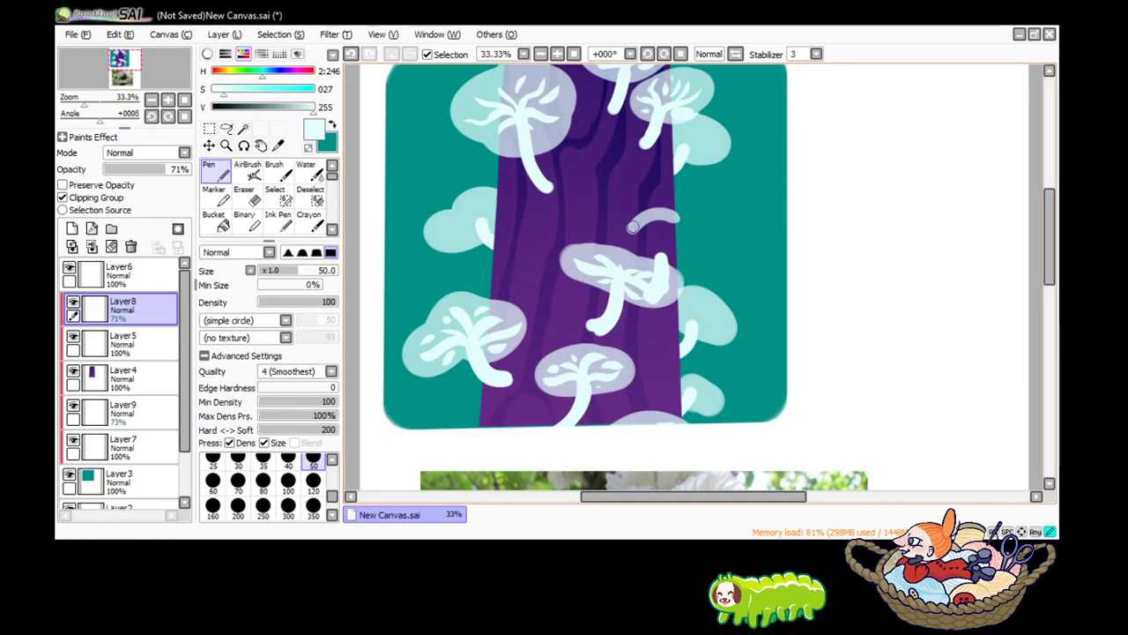
{"action": "mouse_move", "coordinate": [626, 223]}
{"action": "left_mouse_down"}
{"action": "mouse_move", "coordinate": [691, 252]}
{"action": "mouse_move", "coordinate": [636, 233]}
{"action": "mouse_move", "coordinate": [688, 236]}
{"action": "mouse_move", "coordinate": [613, 252]}
{"action": "mouse_move", "coordinate": [675, 259]}
{"action": "mouse_move", "coordinate": [705, 237]}
{"action": "left_mouse_up"}
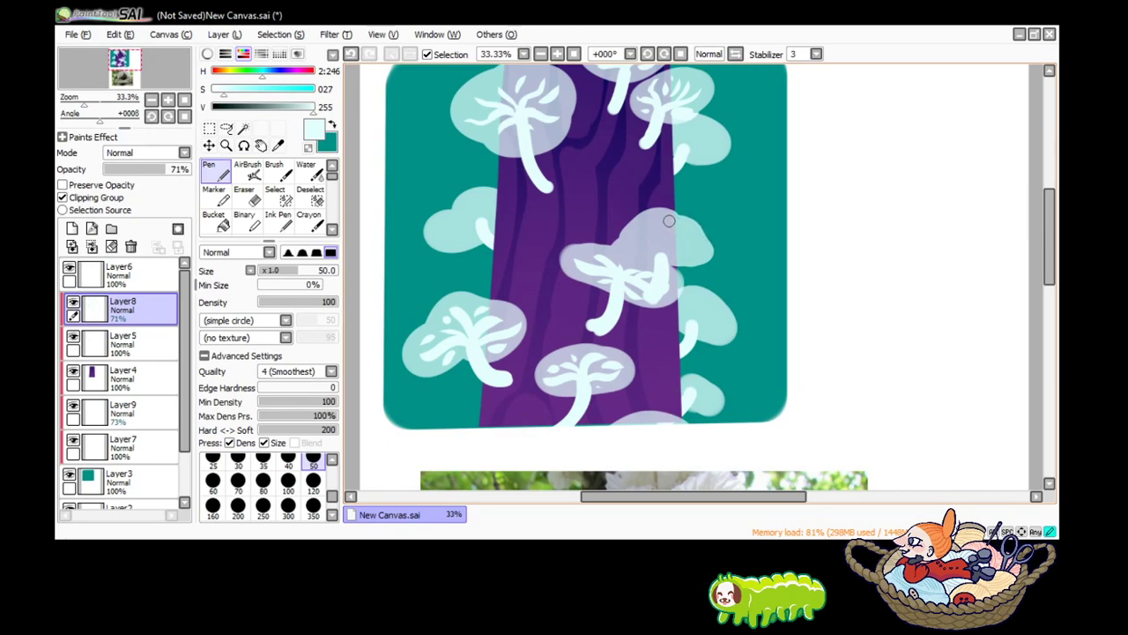
{"action": "key", "text": "ctrl+z"}
{"action": "mouse_move", "coordinate": [666, 235]}
{"action": "left_mouse_down"}
{"action": "mouse_move", "coordinate": [628, 248]}
{"action": "mouse_move", "coordinate": [710, 263]}
{"action": "mouse_move", "coordinate": [670, 243]}
{"action": "mouse_move", "coordinate": [705, 243]}
{"action": "left_mouse_up"}
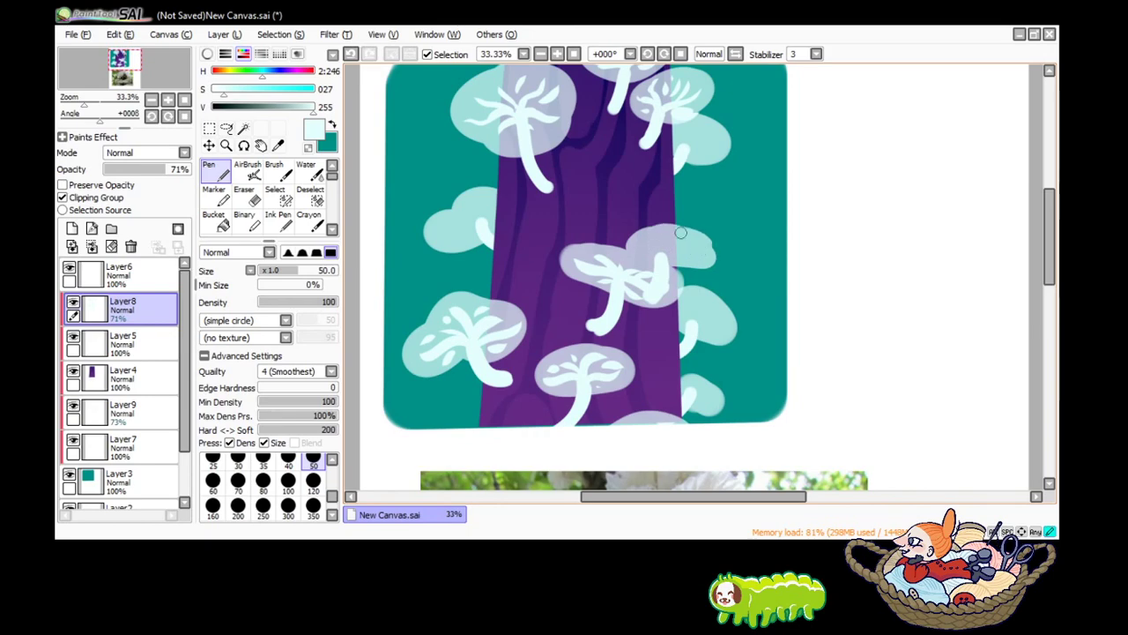
{"action": "mouse_move", "coordinate": [634, 236]}
{"action": "left_mouse_down"}
{"action": "mouse_move", "coordinate": [696, 222]}
{"action": "mouse_move", "coordinate": [650, 216]}
{"action": "left_mouse_up"}
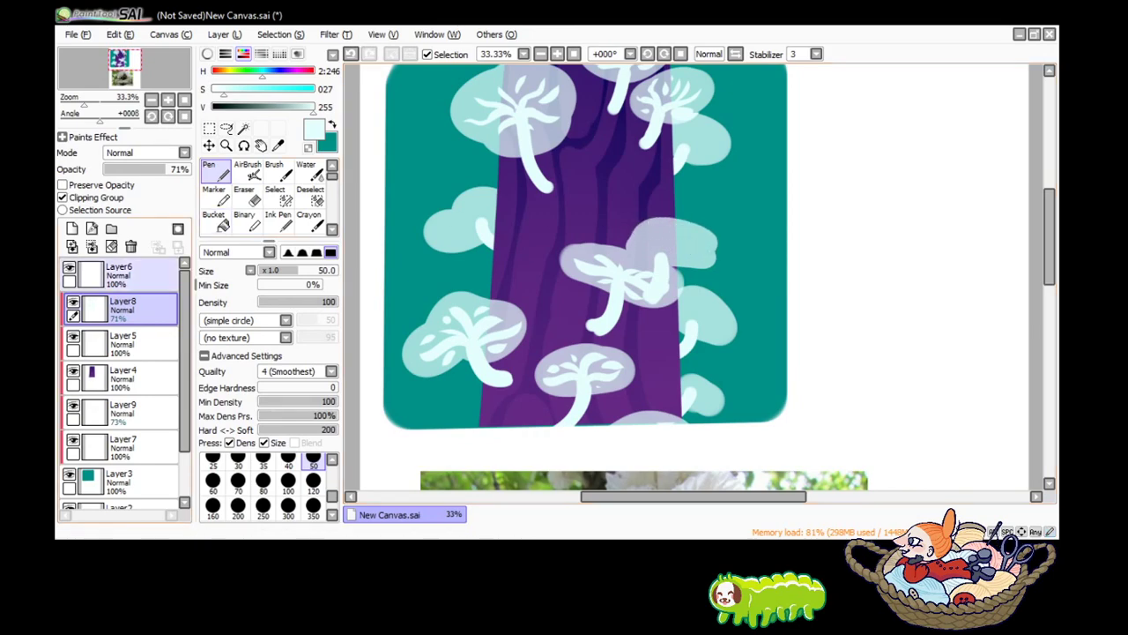
Back on Layer5, paint white gill lines into the new cap right of the trunk.
{"action": "left_click", "coordinate": [123, 274]}
{"action": "left_click", "coordinate": [124, 343]}
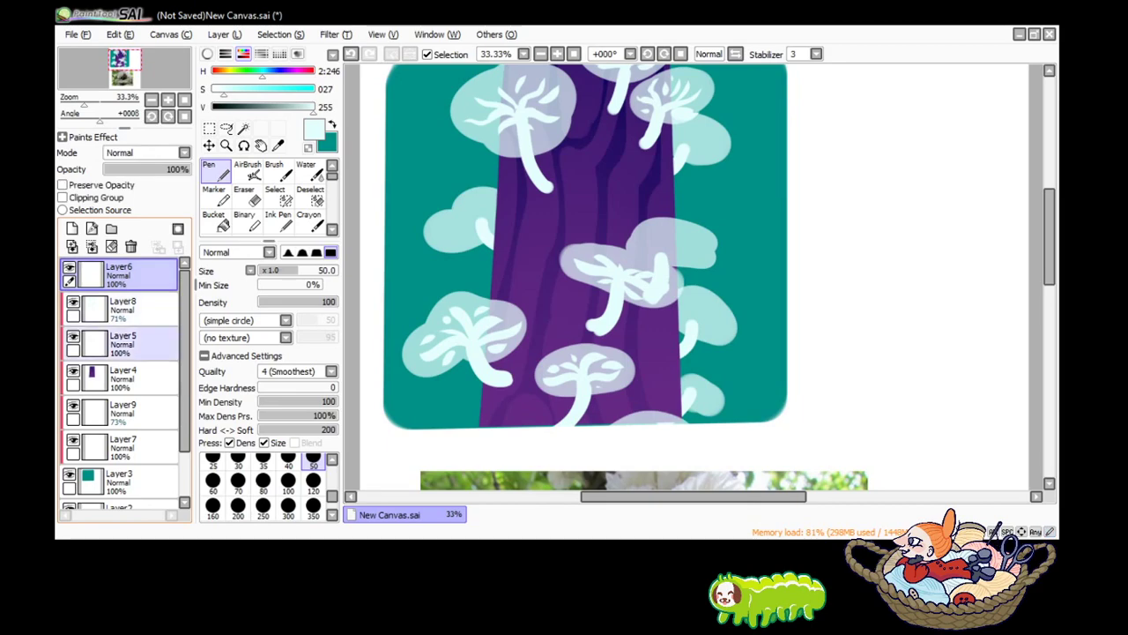
{"action": "left_click", "coordinate": [72, 336]}
{"action": "left_click", "coordinate": [73, 336]}
{"action": "left_click", "coordinate": [73, 336]}
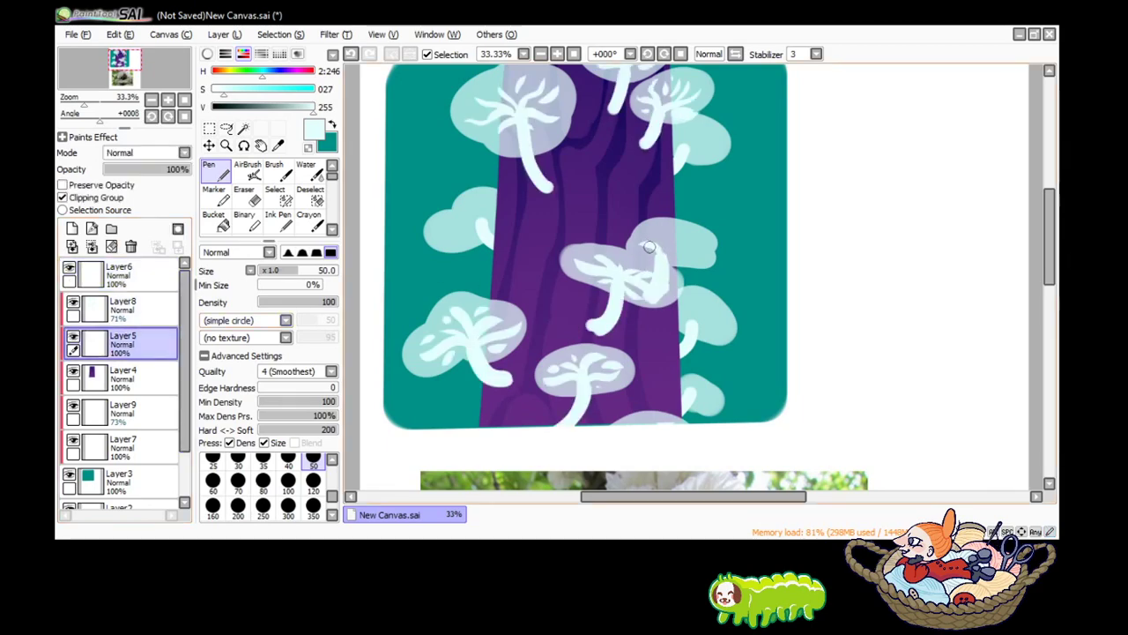
{"action": "mouse_move", "coordinate": [663, 249]}
{"action": "left_mouse_down"}
{"action": "mouse_move", "coordinate": [654, 267]}
{"action": "mouse_move", "coordinate": [696, 248]}
{"action": "left_mouse_up"}
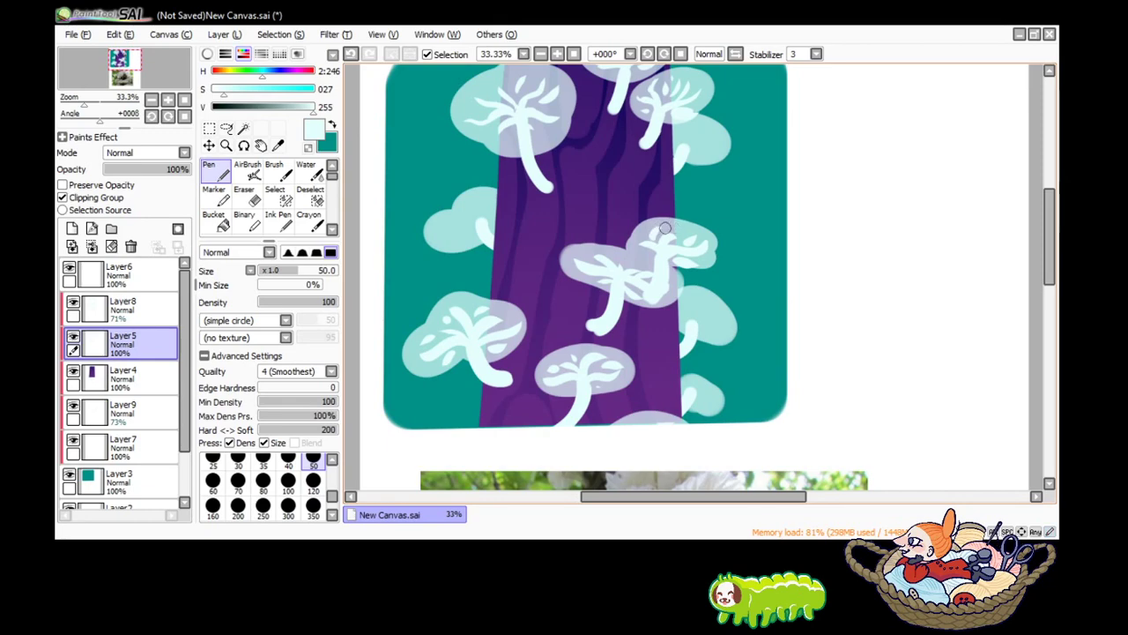
{"action": "left_click_drag", "start_coordinate": [1049, 236], "coordinate": [1049, 242]}
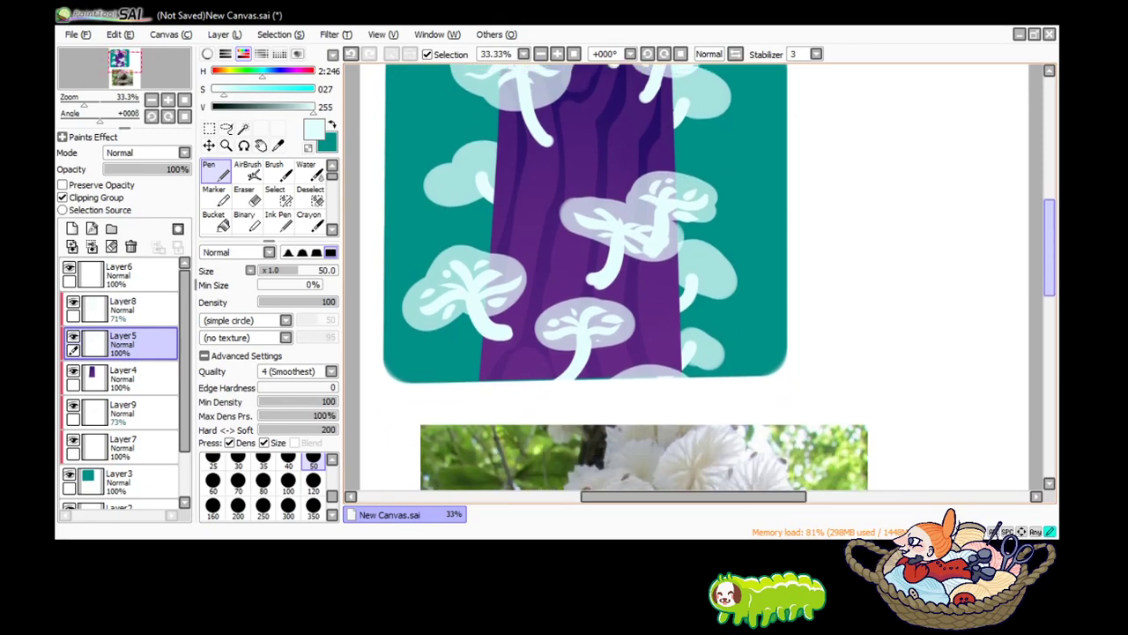
{"action": "scroll", "coordinate": [697, 273], "scroll_direction": "down", "scroll_amount": 2}
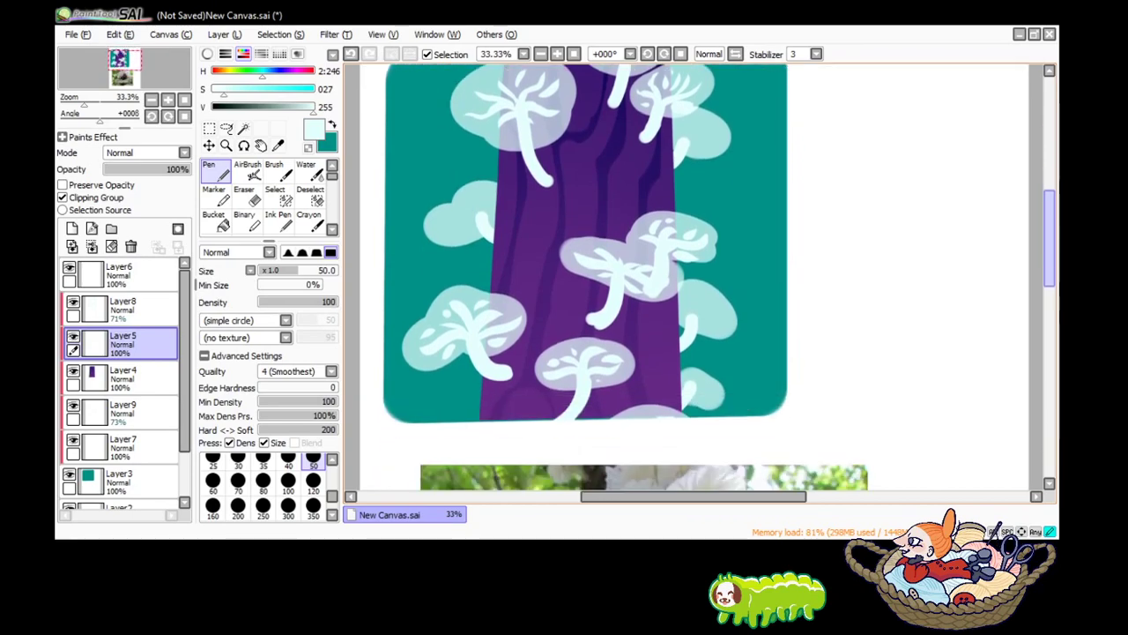
{"action": "left_click", "coordinate": [124, 447]}
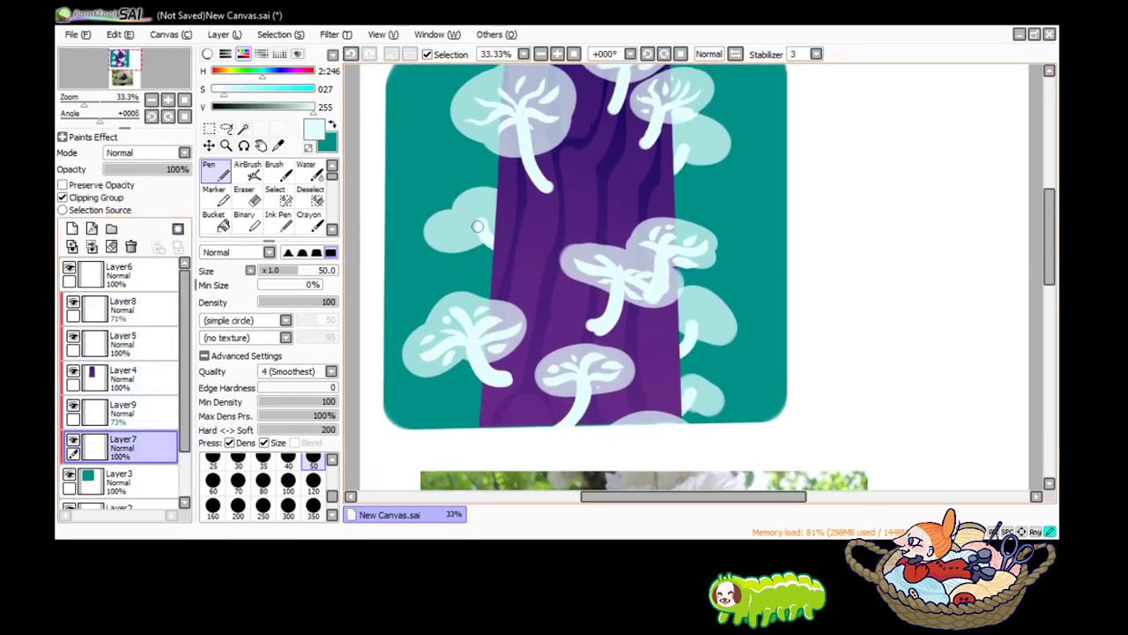
Paint white veins into the left and lower-right side caps, undoing the upper-right stroke.
{"action": "mouse_move", "coordinate": [486, 219]}
{"action": "left_mouse_down"}
{"action": "mouse_move", "coordinate": [438, 239]}
{"action": "mouse_move", "coordinate": [481, 217]}
{"action": "left_mouse_up"}
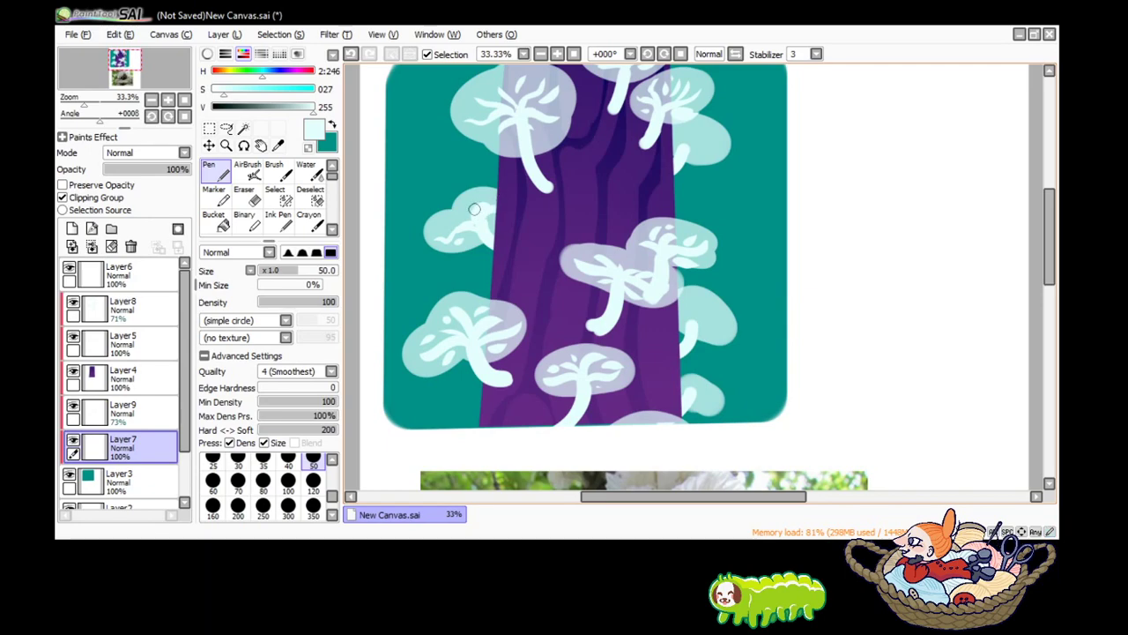
{"action": "left_click_drag", "start_coordinate": [474, 208], "coordinate": [467, 208]}
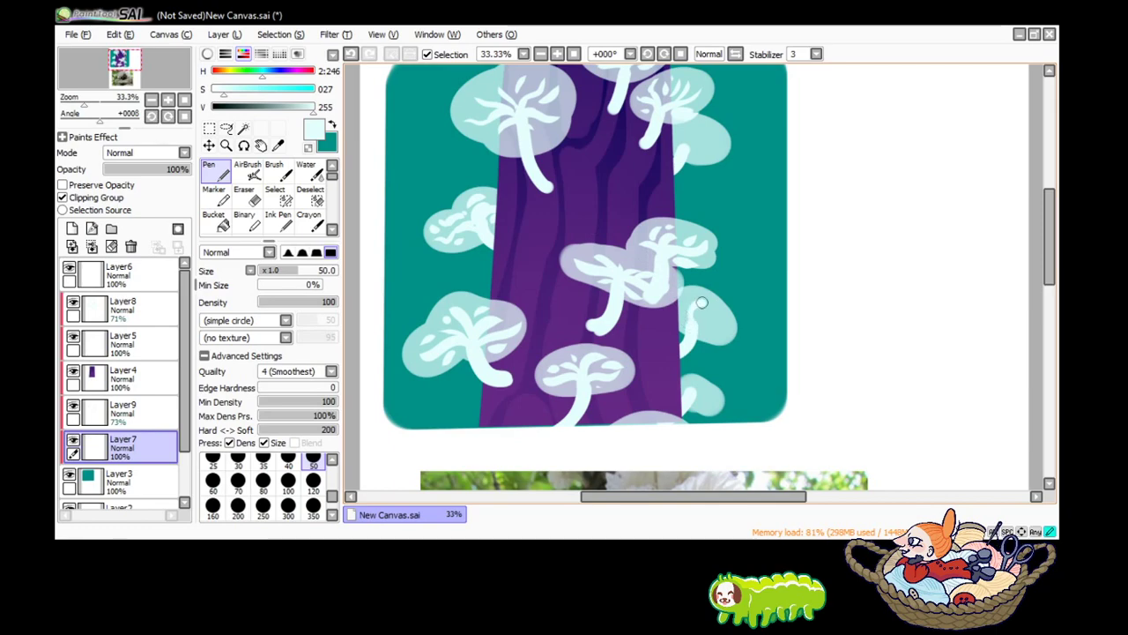
{"action": "mouse_move", "coordinate": [693, 307]}
{"action": "left_mouse_down"}
{"action": "mouse_move", "coordinate": [688, 326]}
{"action": "mouse_move", "coordinate": [725, 302]}
{"action": "left_mouse_up"}
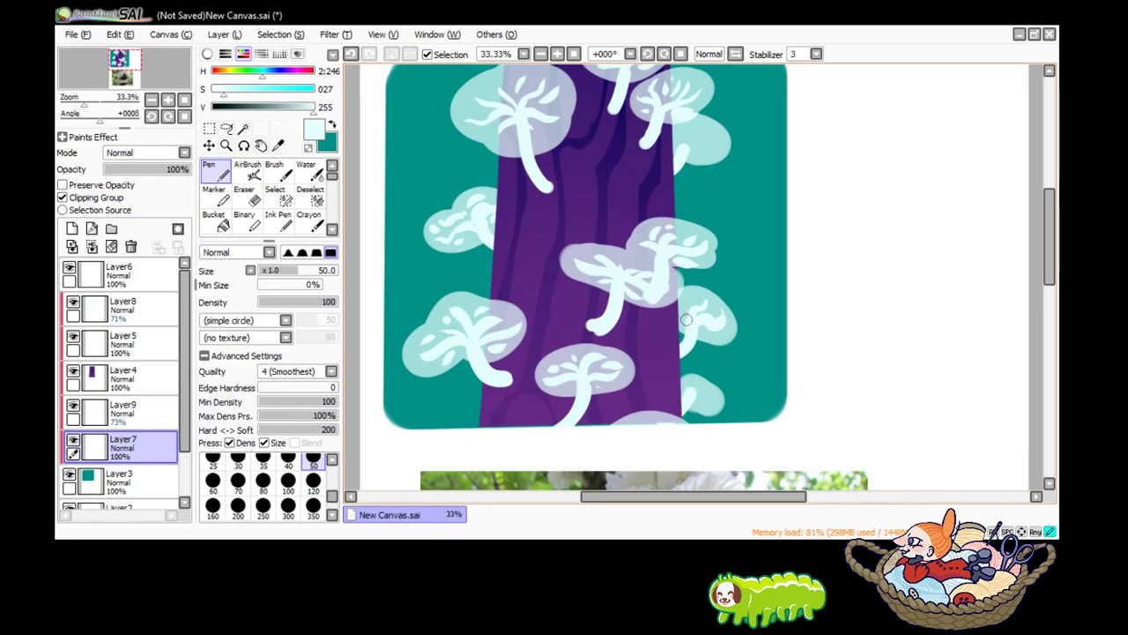
{"action": "left_click_drag", "start_coordinate": [698, 328], "coordinate": [728, 315]}
{"action": "mouse_move", "coordinate": [684, 150]}
{"action": "left_mouse_down"}
{"action": "mouse_move", "coordinate": [721, 156]}
{"action": "mouse_move", "coordinate": [687, 141]}
{"action": "mouse_move", "coordinate": [725, 127]}
{"action": "mouse_move", "coordinate": [695, 137]}
{"action": "mouse_move", "coordinate": [719, 143]}
{"action": "left_mouse_up"}
{"action": "key", "text": "ctrl+z"}
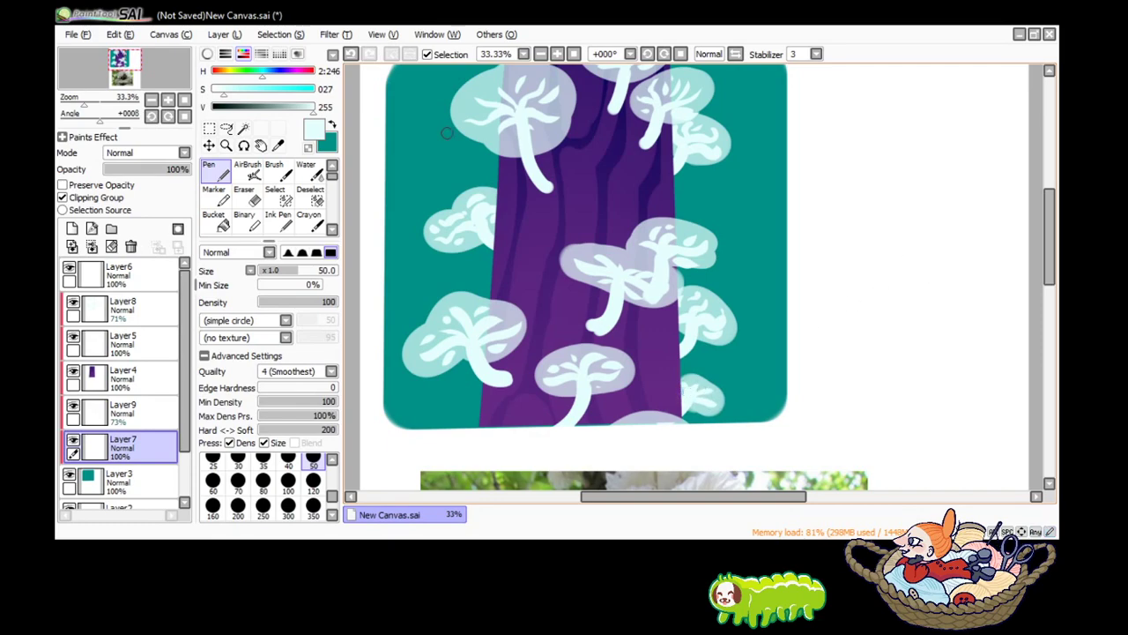
Zoom out and back in on the icon, then select Layer8 with the translucent caps.
{"action": "left_click", "coordinate": [168, 98]}
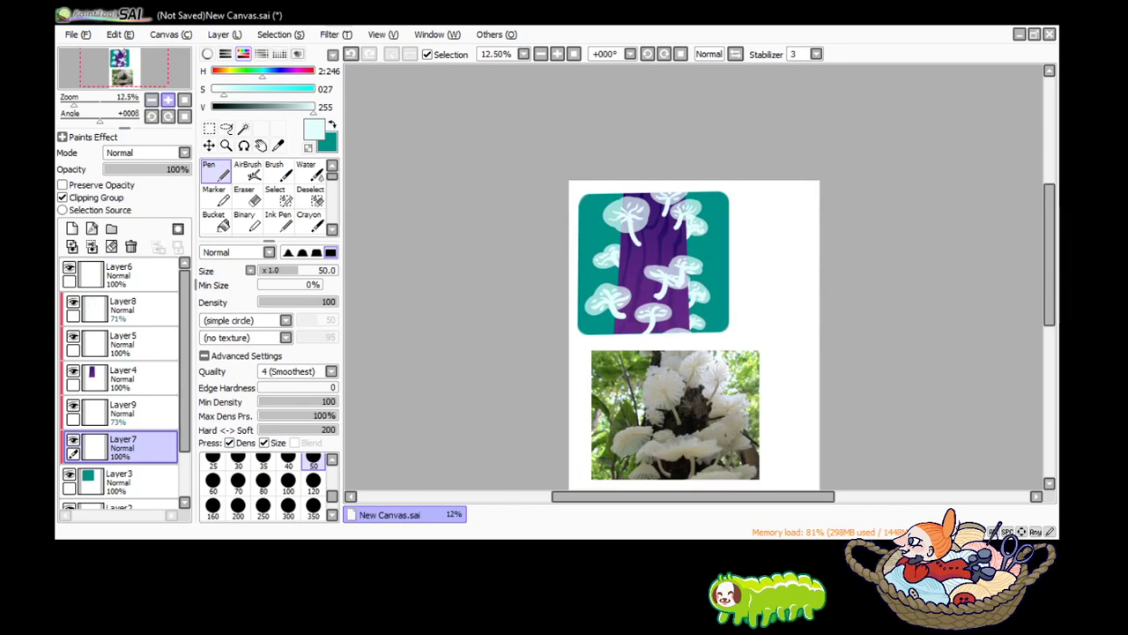
{"action": "left_click", "coordinate": [167, 99]}
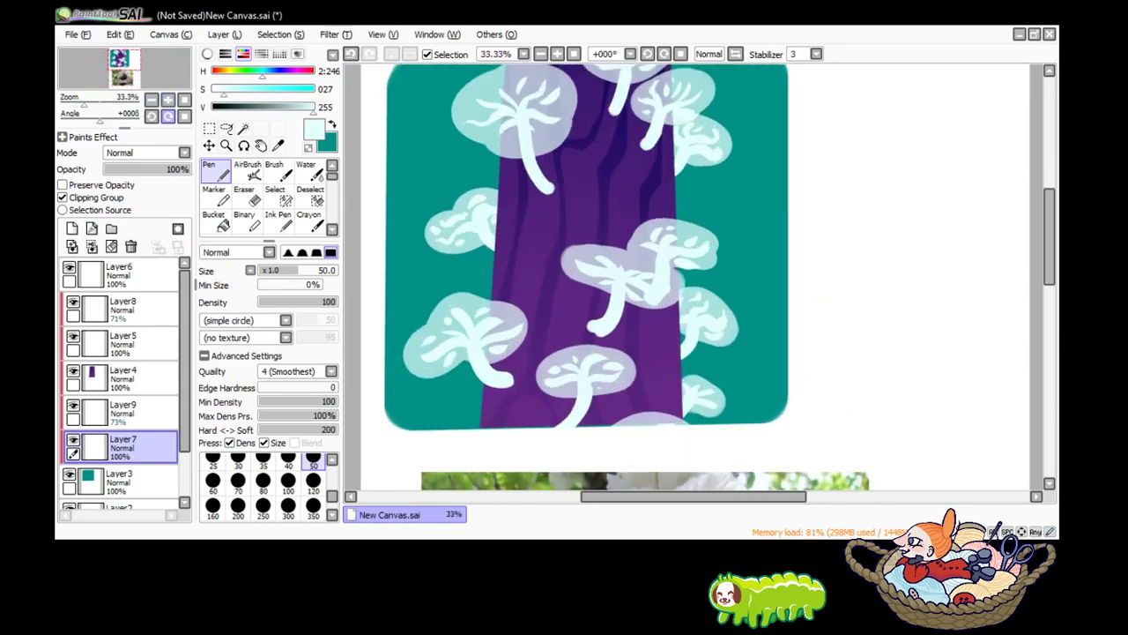
{"action": "left_click", "coordinate": [123, 410]}
{"action": "left_click", "coordinate": [124, 378]}
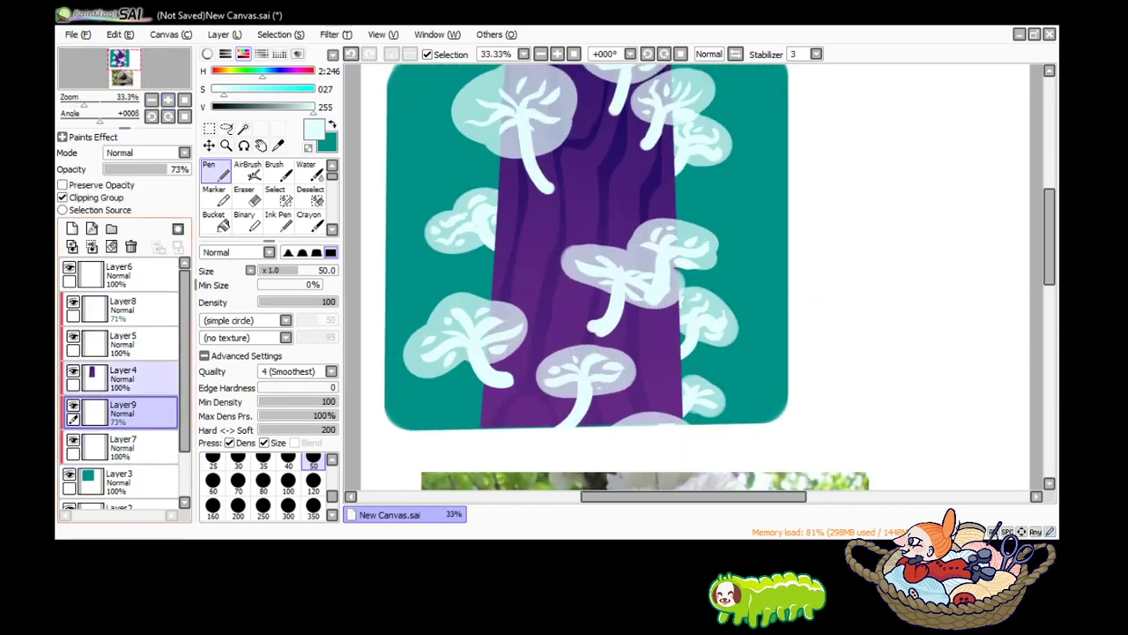
{"action": "left_click", "coordinate": [123, 342]}
{"action": "left_click", "coordinate": [124, 309]}
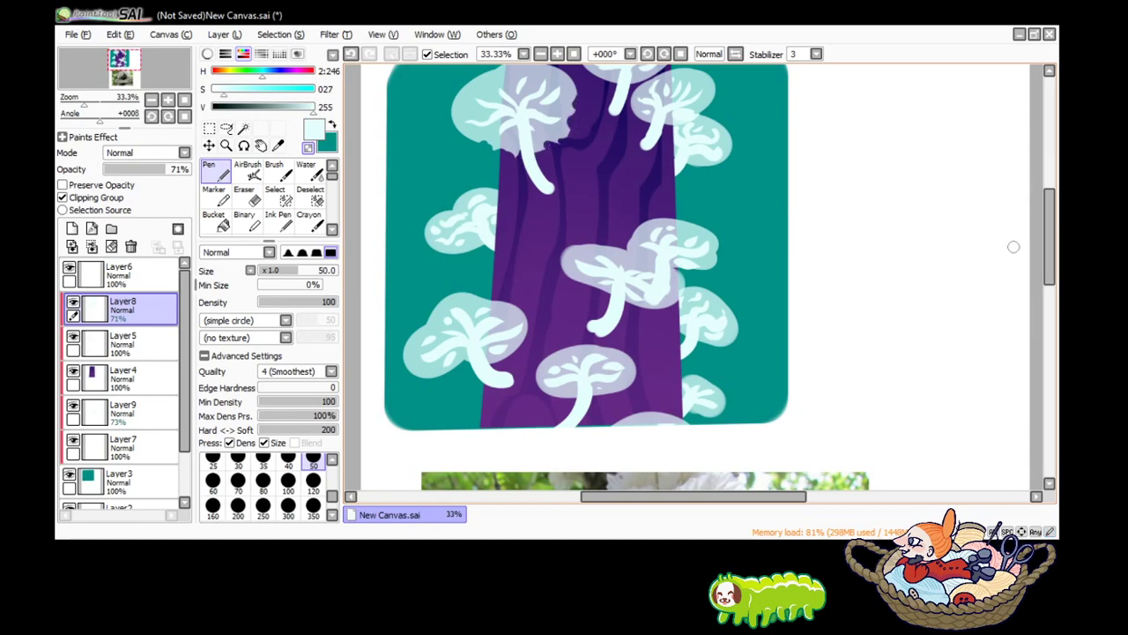
{"action": "scroll", "coordinate": [1048, 229], "scroll_direction": "up", "scroll_amount": 2}
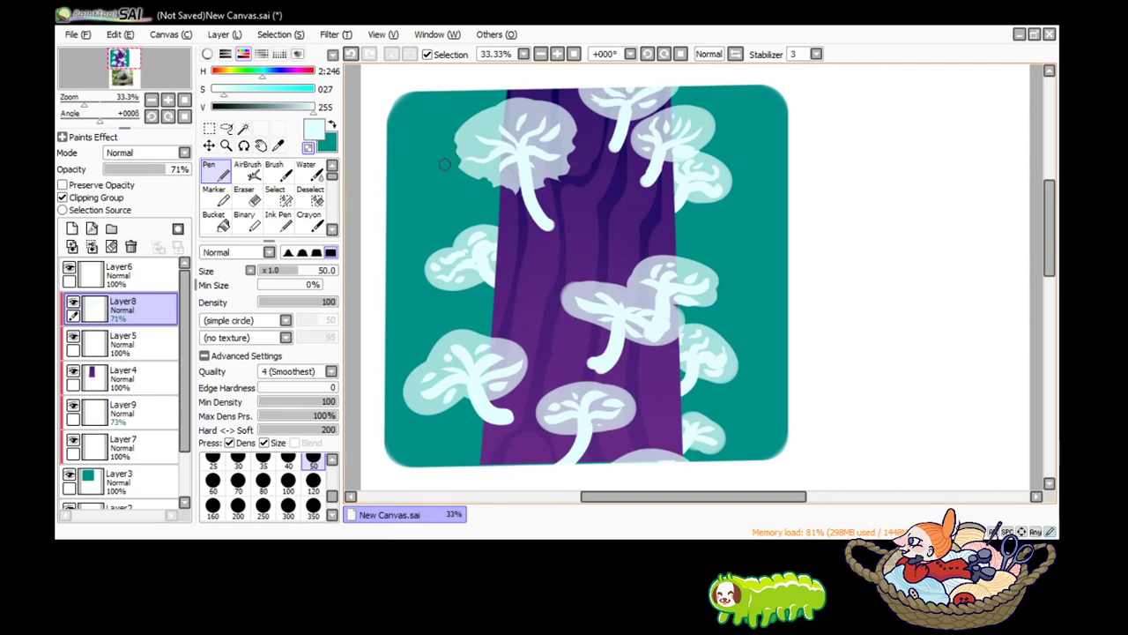
Carve jagged, frilled rims into the top-left and upper-right caps.
{"action": "left_click_drag", "start_coordinate": [459, 123], "coordinate": [474, 112]}
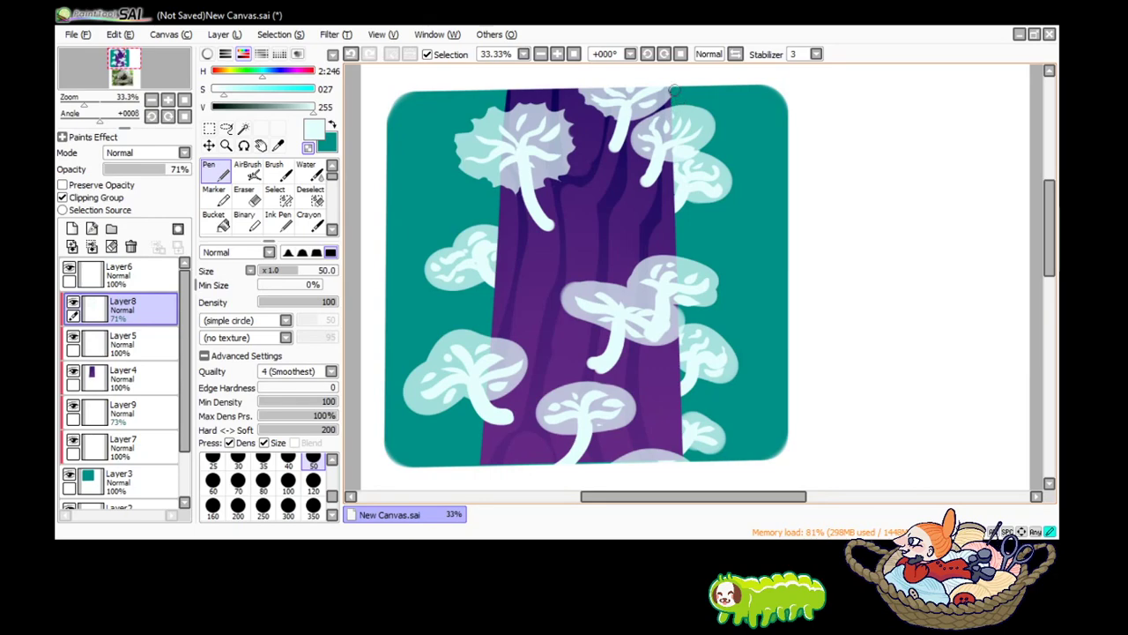
{"action": "left_click_drag", "start_coordinate": [639, 117], "coordinate": [670, 104]}
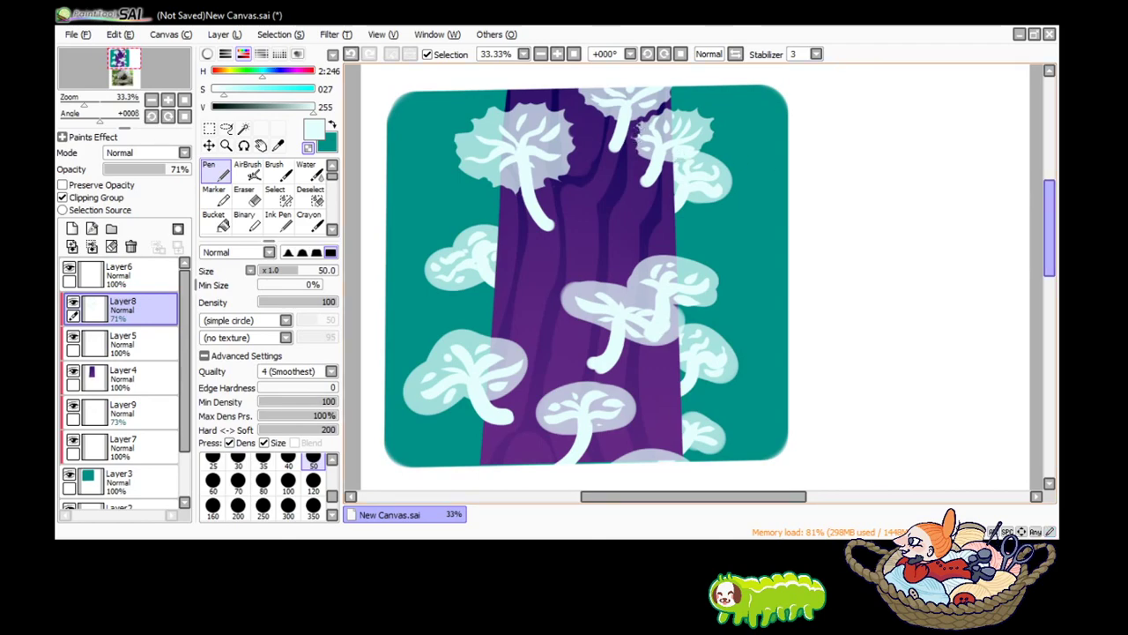
{"action": "scroll", "coordinate": [544, 247], "scroll_direction": "down", "scroll_amount": 2}
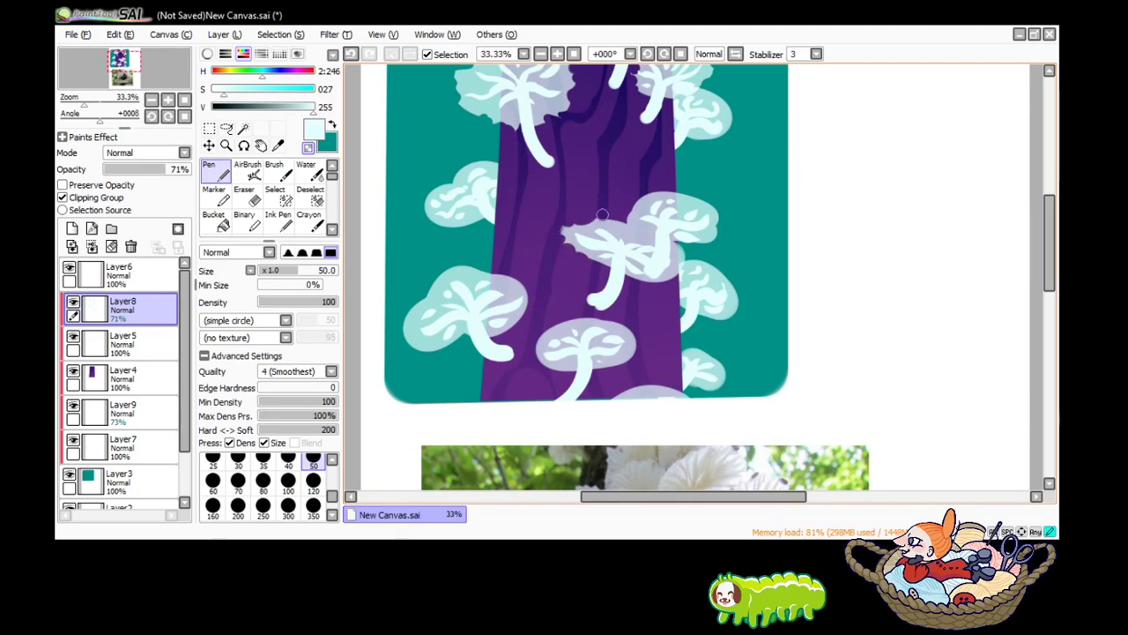
{"action": "key", "text": "ctrl+z"}
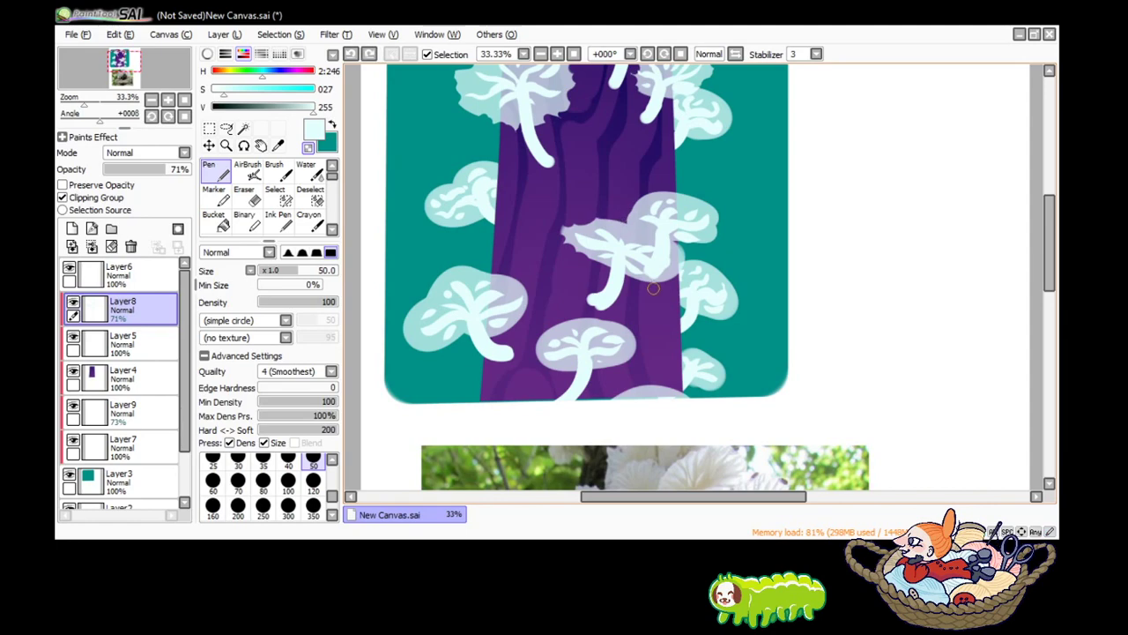
{"action": "key", "text": "ctrl+y"}
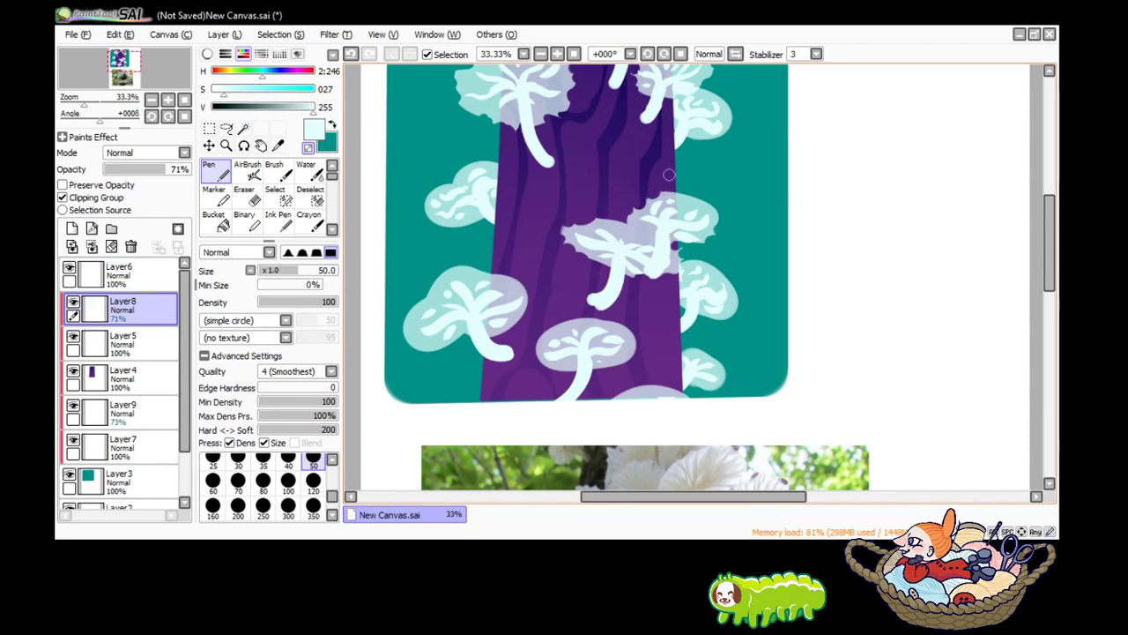
{"action": "scroll", "coordinate": [696, 278], "scroll_direction": "up", "scroll_amount": 3}
{"action": "scroll", "coordinate": [696, 277], "scroll_direction": "down", "scroll_amount": 2}
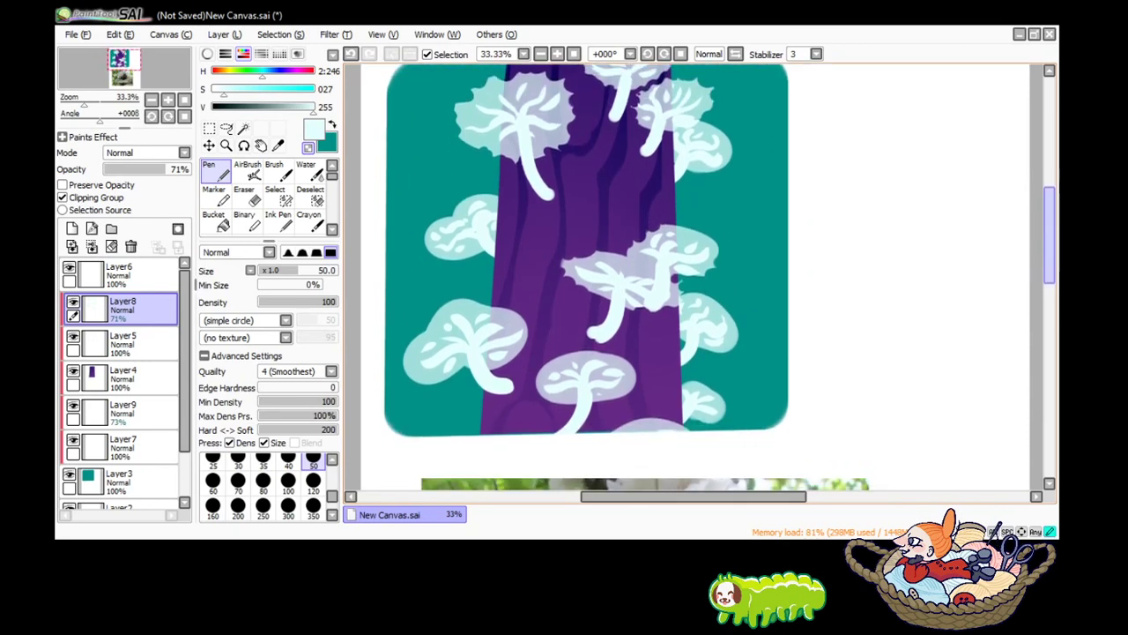
Compare with the reference photo, then notch the lower-left edge of the left side cap.
{"action": "scroll", "coordinate": [696, 278], "scroll_direction": "down", "scroll_amount": 2}
{"action": "scroll", "coordinate": [696, 278], "scroll_direction": "down", "scroll_amount": 5}
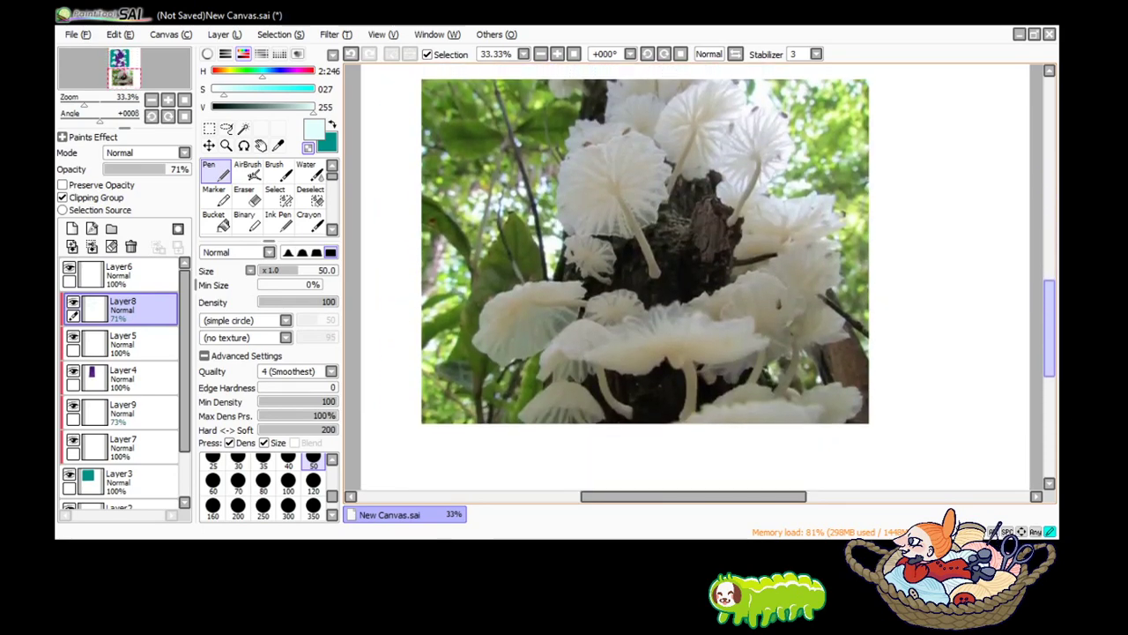
{"action": "scroll", "coordinate": [696, 278], "scroll_direction": "up", "scroll_amount": 1}
{"action": "scroll", "coordinate": [696, 278], "scroll_direction": "up", "scroll_amount": 1}
{"action": "scroll", "coordinate": [696, 277], "scroll_direction": "up", "scroll_amount": 1}
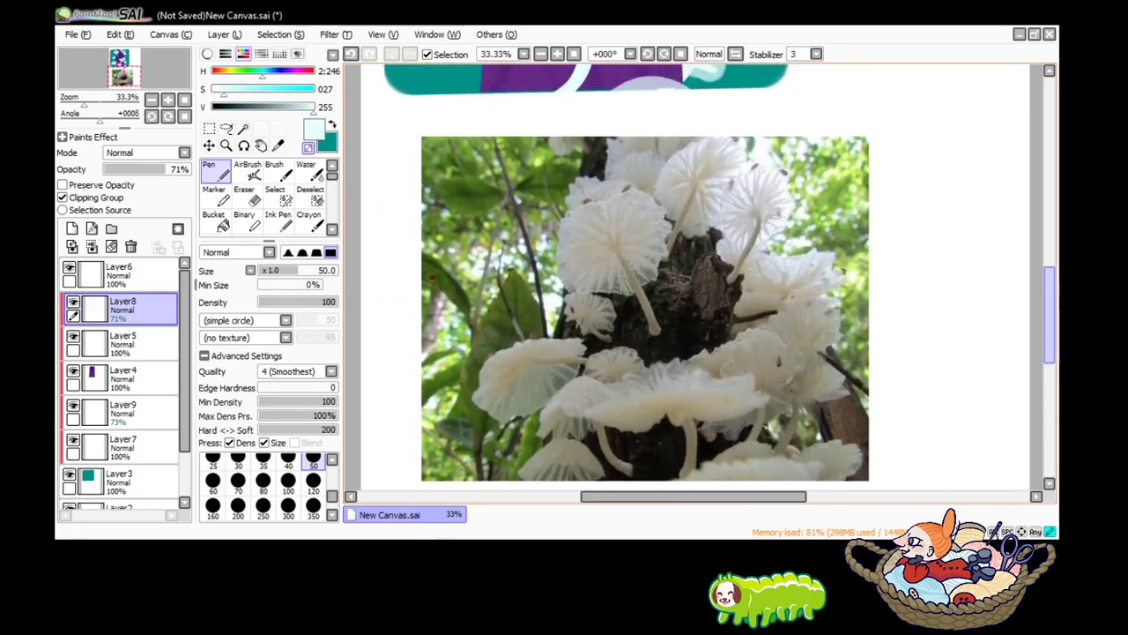
{"action": "scroll", "coordinate": [696, 278], "scroll_direction": "up", "scroll_amount": 5}
{"action": "scroll", "coordinate": [404, 322], "scroll_direction": "up", "scroll_amount": 2}
{"action": "scroll", "coordinate": [403, 321], "scroll_direction": "up", "scroll_amount": 2}
{"action": "scroll", "coordinate": [403, 321], "scroll_direction": "down", "scroll_amount": 2}
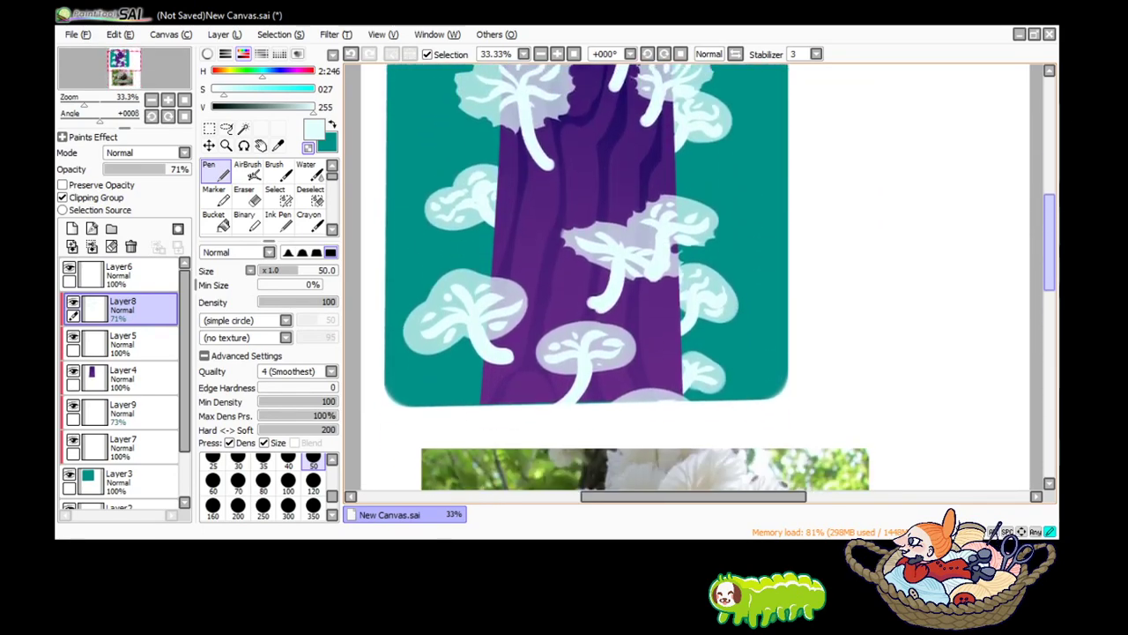
{"action": "mouse_move", "coordinate": [403, 321]}
{"action": "left_mouse_down"}
{"action": "mouse_move", "coordinate": [403, 342]}
{"action": "mouse_move", "coordinate": [429, 350]}
{"action": "left_mouse_up"}
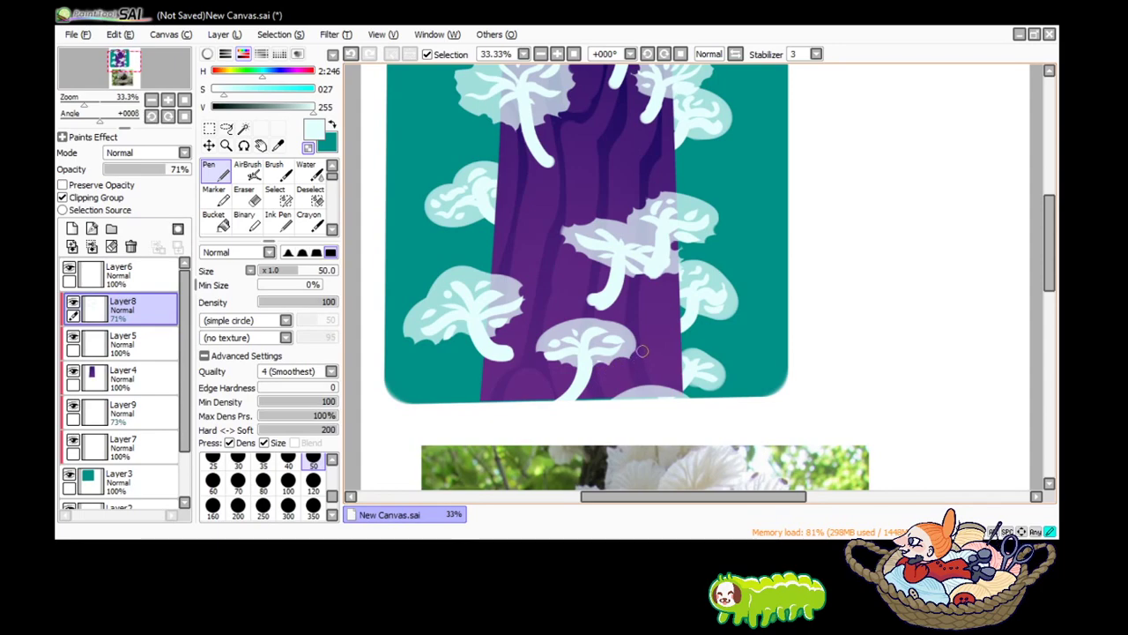
{"action": "left_click", "coordinate": [436, 238], "text": "ctrl"}
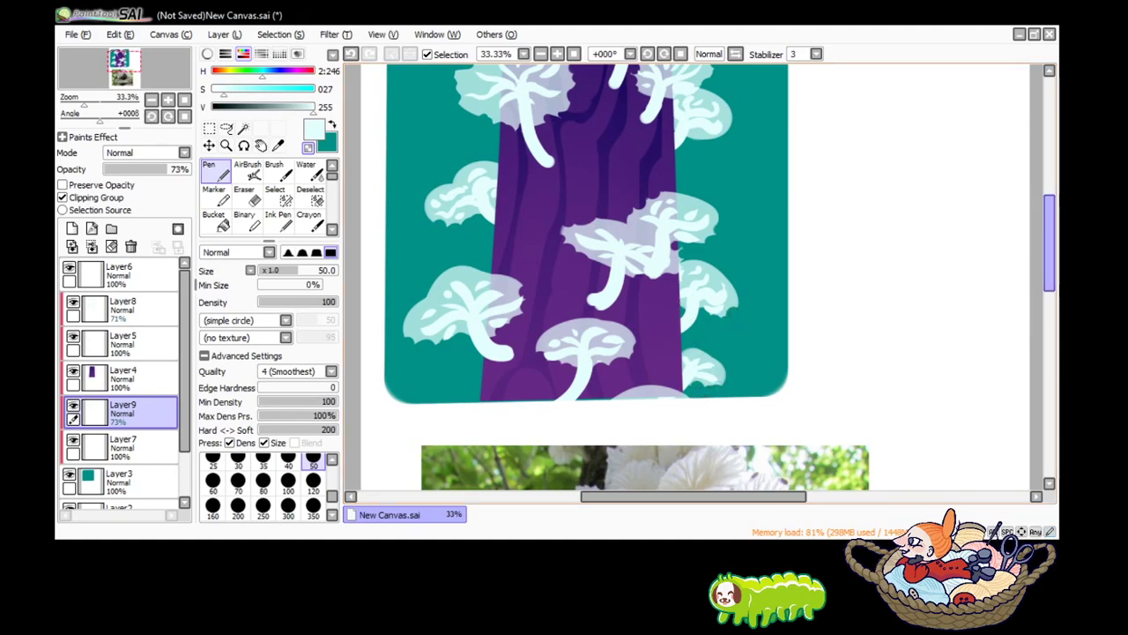
Toggle Layer9's Clipping Group off and back on to check it, then zoom out.
{"action": "scroll", "coordinate": [731, 220], "scroll_direction": "up", "scroll_amount": 1}
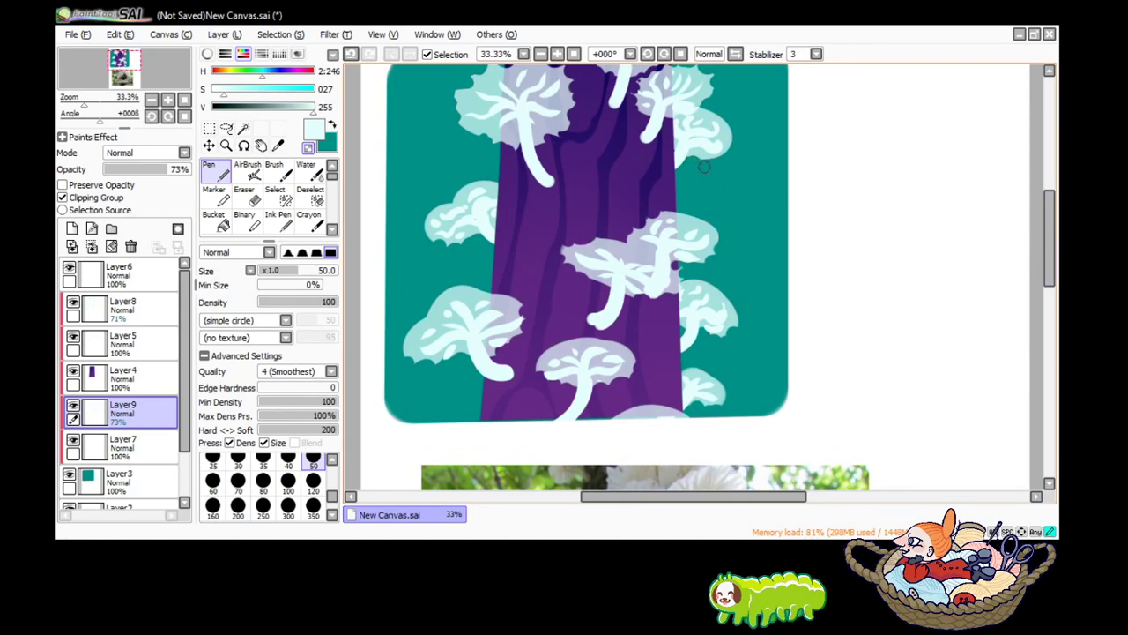
{"action": "scroll", "coordinate": [755, 322], "scroll_direction": "down", "scroll_amount": 2}
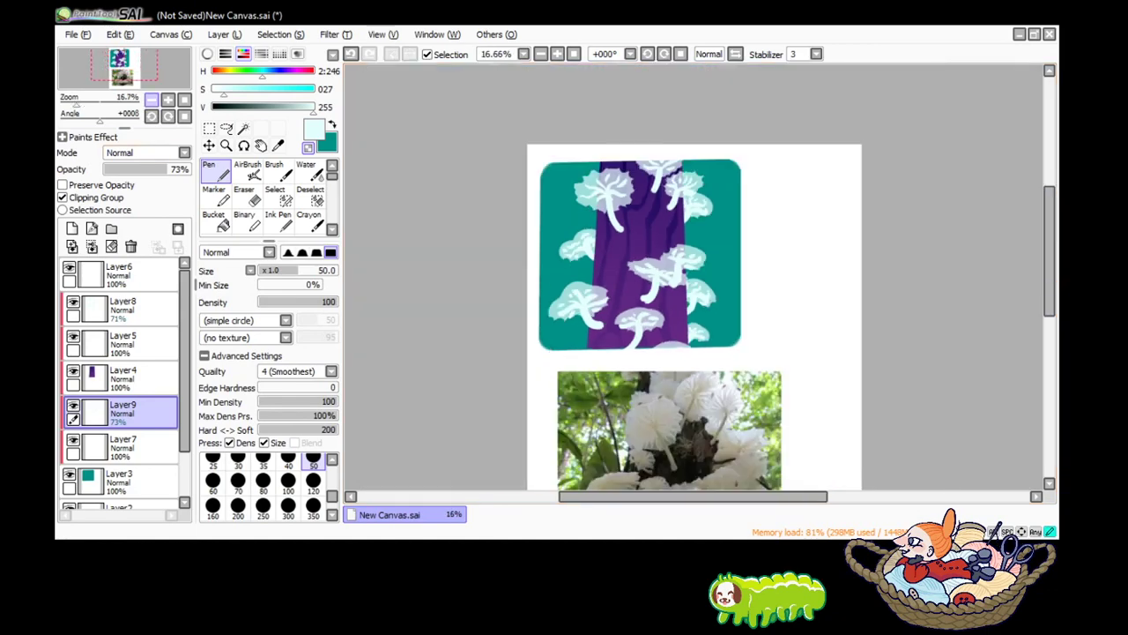
{"action": "scroll", "coordinate": [756, 321], "scroll_direction": "up", "scroll_amount": 1}
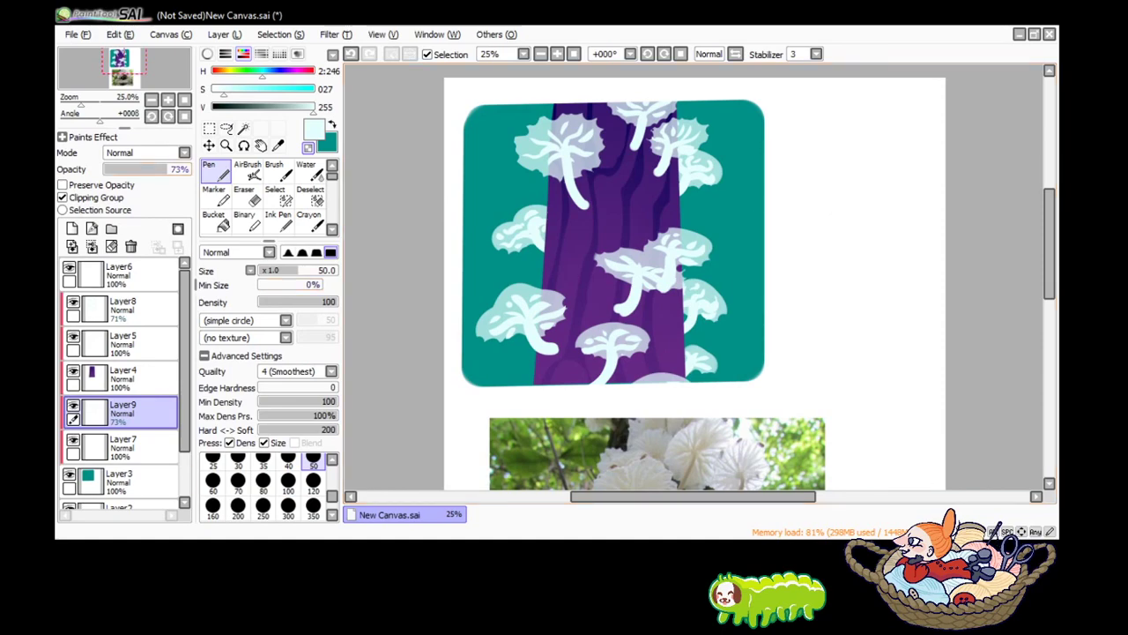
{"action": "left_click", "coordinate": [72, 406]}
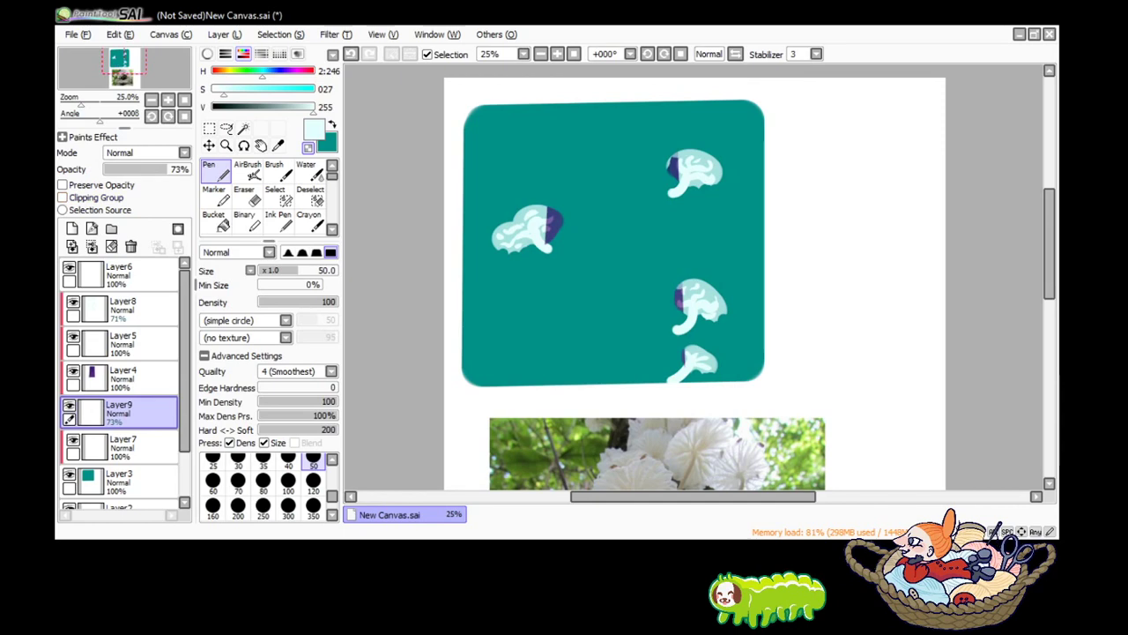
{"action": "left_click", "coordinate": [62, 198]}
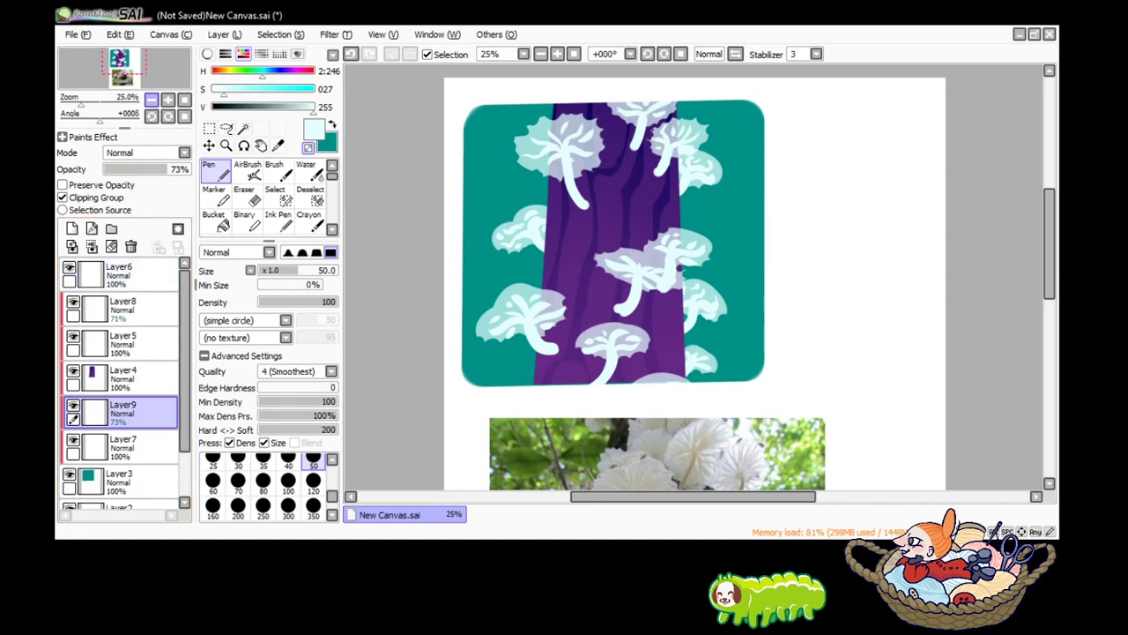
{"action": "left_click", "coordinate": [152, 99]}
Sample and darken the teal background colour, then add Layer10 clipped to the teal layer.
{"action": "left_click", "coordinate": [277, 144]}
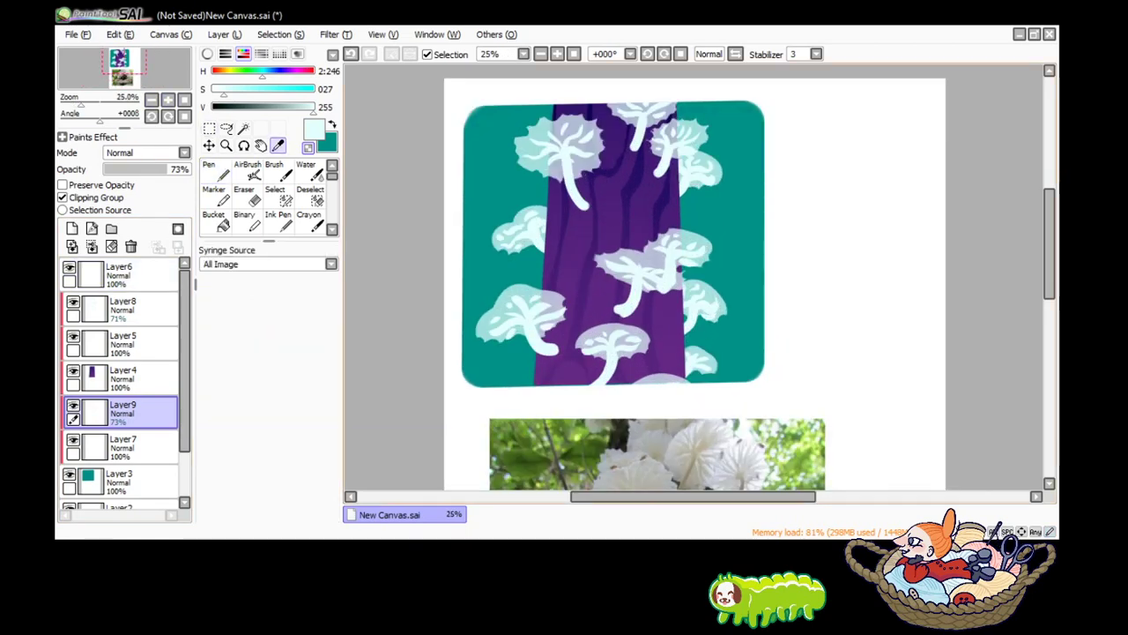
{"action": "left_click", "coordinate": [494, 265]}
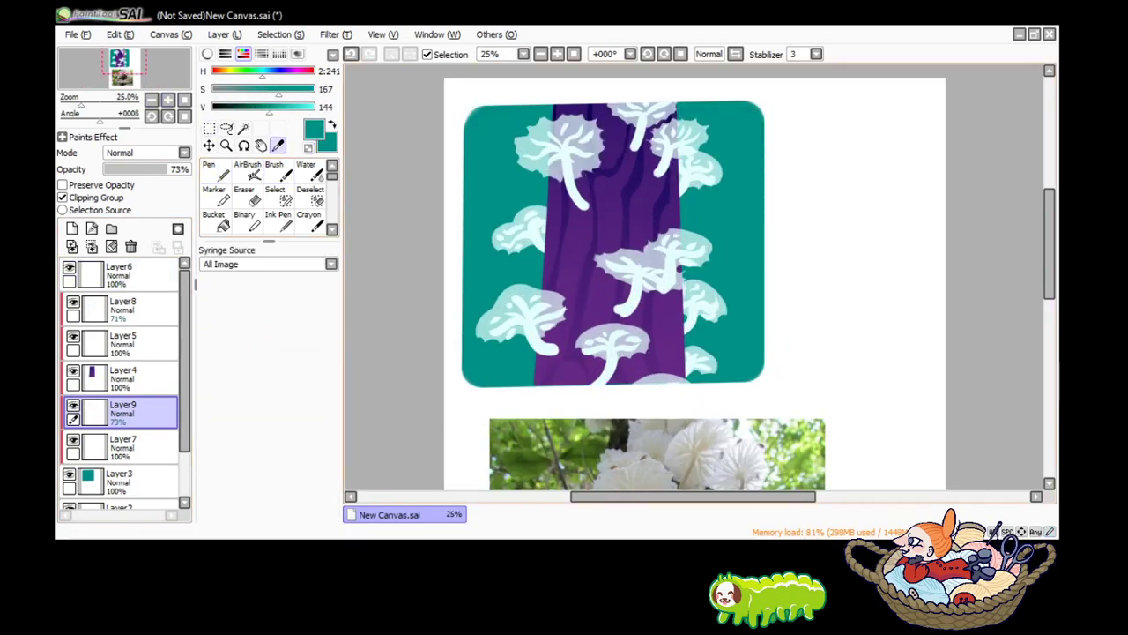
{"action": "mouse_move", "coordinate": [1048, 246]}
{"action": "left_mouse_down"}
{"action": "mouse_move", "coordinate": [1048, 296]}
{"action": "mouse_move", "coordinate": [1049, 247]}
{"action": "left_mouse_up"}
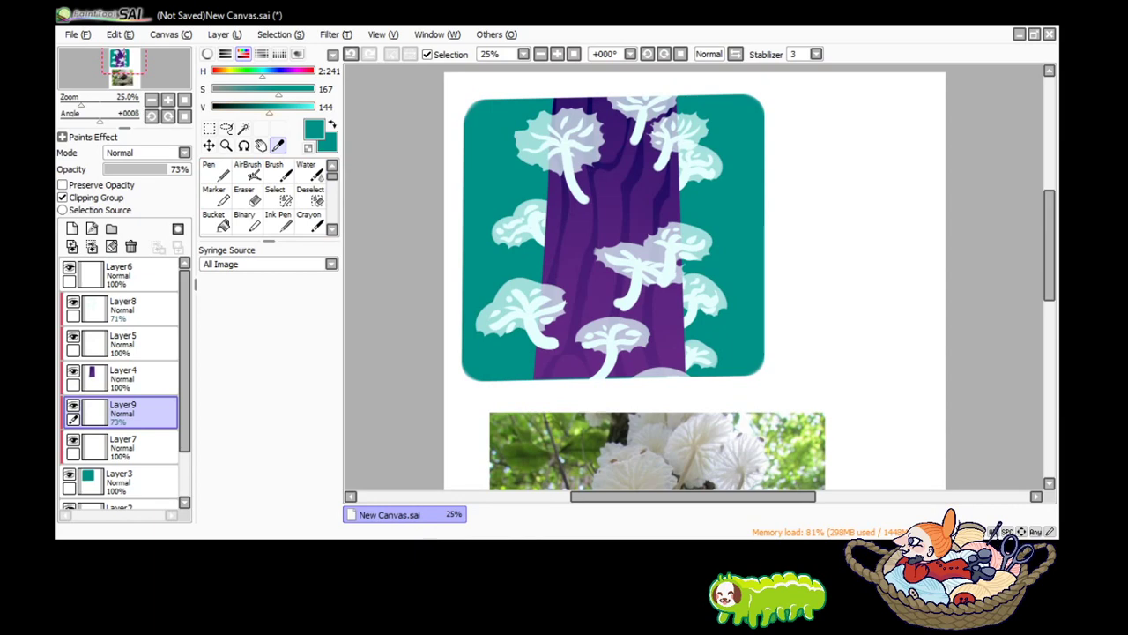
{"action": "left_click_drag", "start_coordinate": [269, 106], "coordinate": [256, 106]}
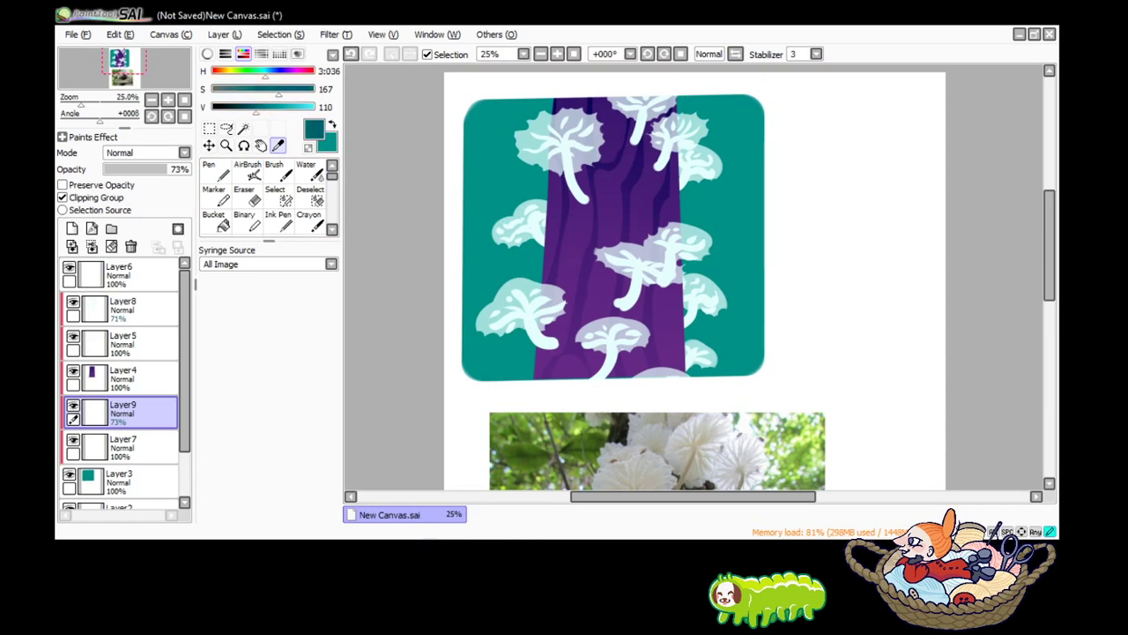
{"action": "left_click", "coordinate": [123, 480]}
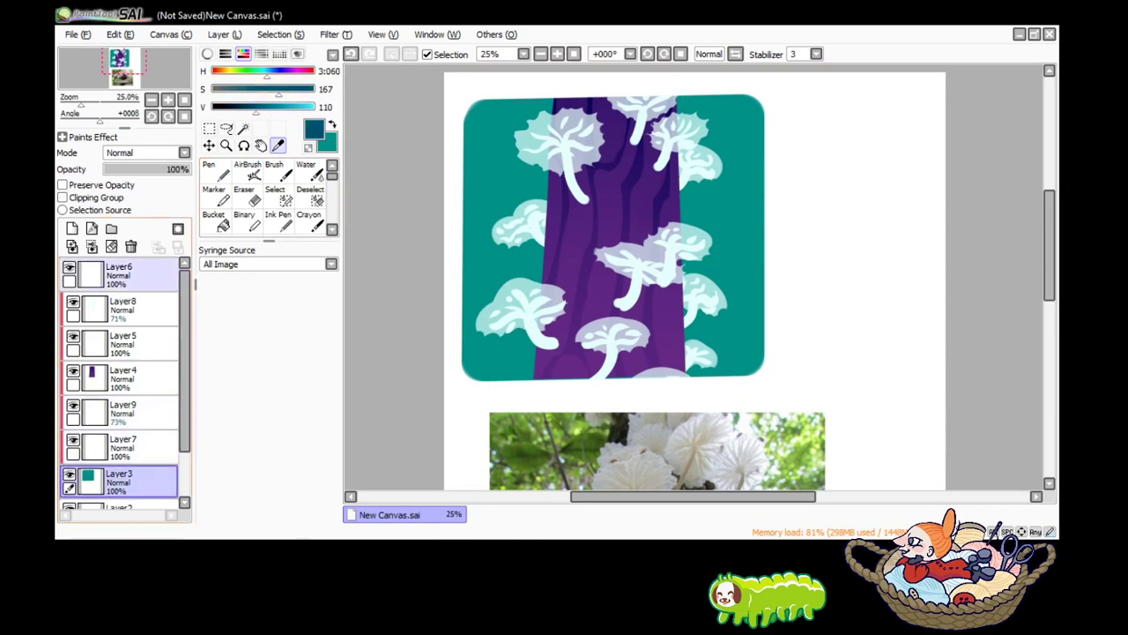
{"action": "left_click", "coordinate": [72, 228]}
{"action": "left_click", "coordinate": [63, 198]}
Paint large dark teal areas over the bottom-left and right background edges.
{"action": "left_click", "coordinate": [208, 170]}
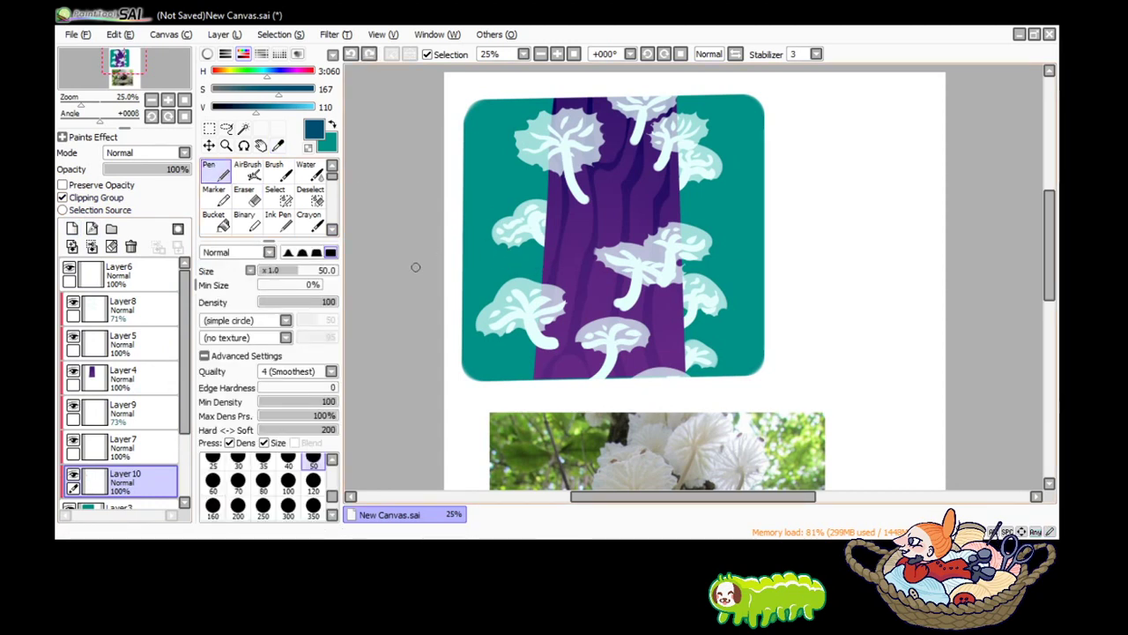
{"action": "scroll", "coordinate": [300, 494], "scroll_direction": "down", "scroll_amount": 1}
{"action": "left_click", "coordinate": [313, 483]}
{"action": "mouse_move", "coordinate": [480, 348]}
{"action": "left_mouse_down"}
{"action": "mouse_move", "coordinate": [699, 350]}
{"action": "mouse_move", "coordinate": [705, 361]}
{"action": "mouse_move", "coordinate": [770, 327]}
{"action": "mouse_move", "coordinate": [766, 277]}
{"action": "mouse_move", "coordinate": [718, 279]}
{"action": "mouse_move", "coordinate": [751, 235]}
{"action": "mouse_move", "coordinate": [749, 199]}
{"action": "mouse_move", "coordinate": [768, 232]}
{"action": "left_mouse_up"}
{"action": "left_click", "coordinate": [313, 459]}
{"action": "left_click_drag", "start_coordinate": [728, 287], "coordinate": [726, 319]}
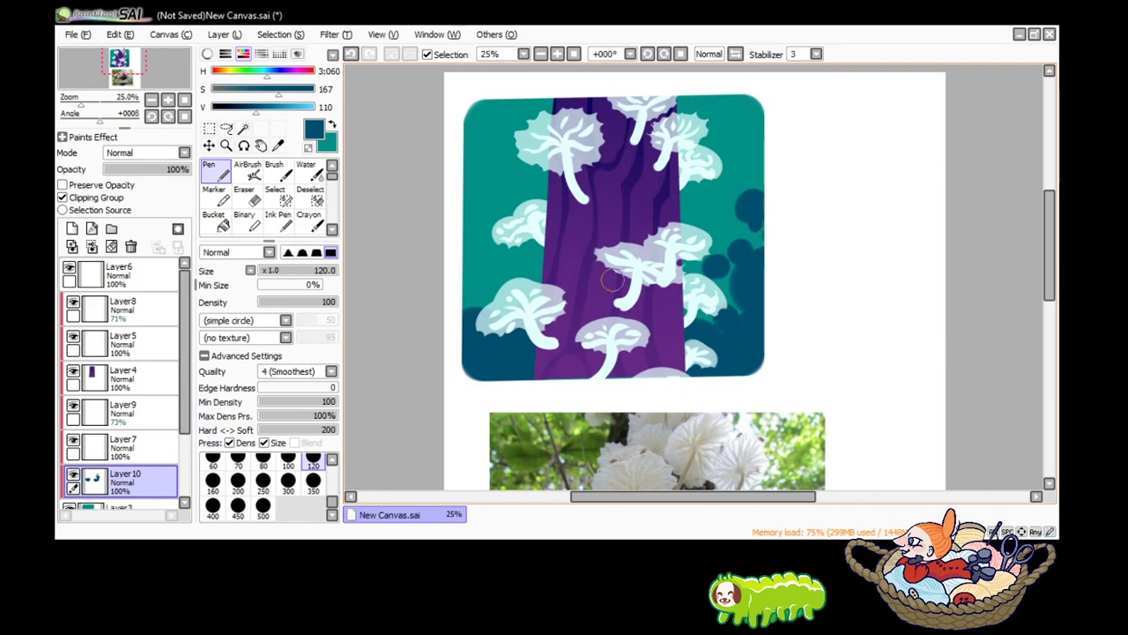
Add dark teal blobs up the left edge and lower Layer10's opacity to 59%.
{"action": "mouse_move", "coordinate": [489, 290]}
{"action": "left_mouse_down"}
{"action": "mouse_move", "coordinate": [480, 301]}
{"action": "mouse_move", "coordinate": [494, 257]}
{"action": "mouse_move", "coordinate": [514, 278]}
{"action": "mouse_move", "coordinate": [524, 231]}
{"action": "mouse_move", "coordinate": [478, 208]}
{"action": "left_mouse_up"}
{"action": "mouse_move", "coordinate": [465, 167]}
{"action": "left_mouse_down"}
{"action": "mouse_move", "coordinate": [486, 173]}
{"action": "mouse_move", "coordinate": [476, 185]}
{"action": "left_mouse_up"}
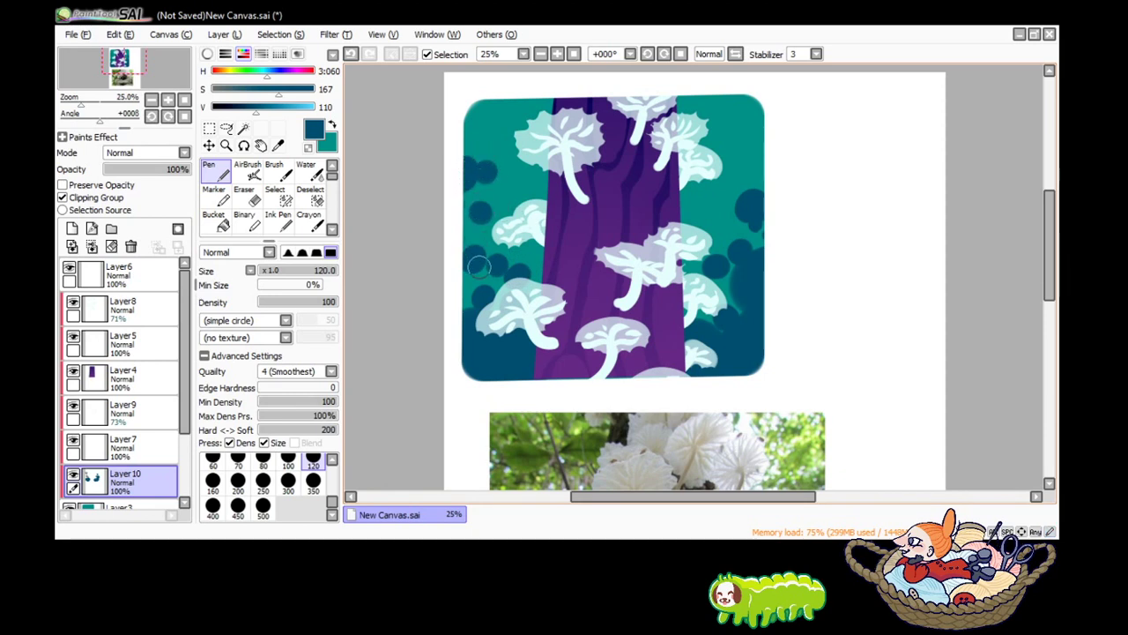
{"action": "left_click_drag", "start_coordinate": [478, 256], "coordinate": [467, 229]}
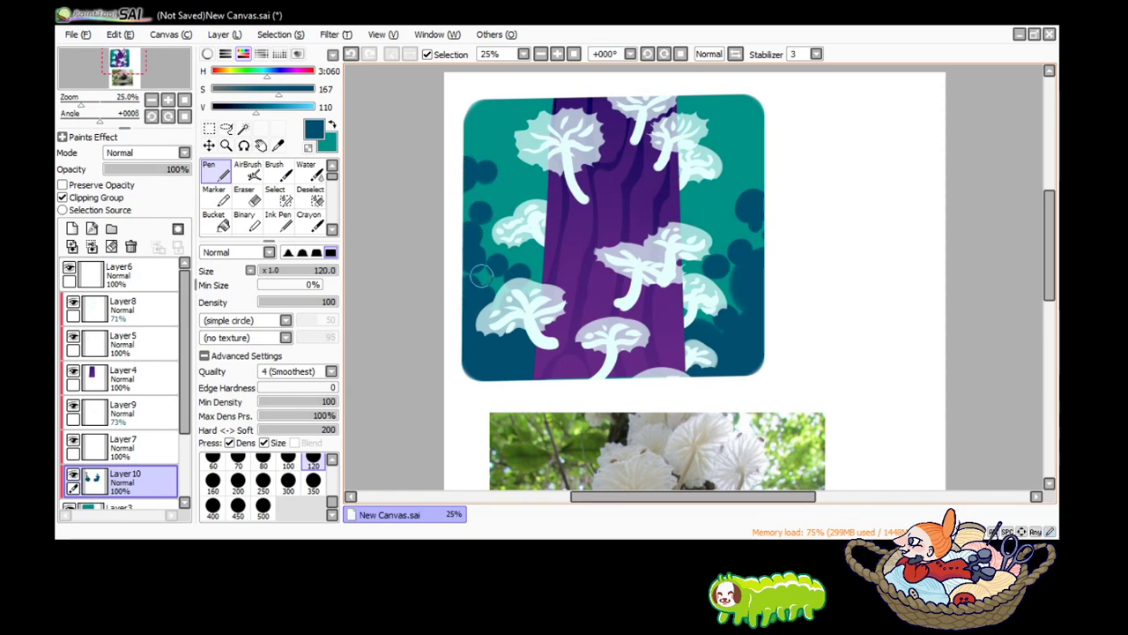
{"action": "scroll", "coordinate": [265, 485], "scroll_direction": "up", "scroll_amount": 1}
{"action": "left_click", "coordinate": [313, 460]}
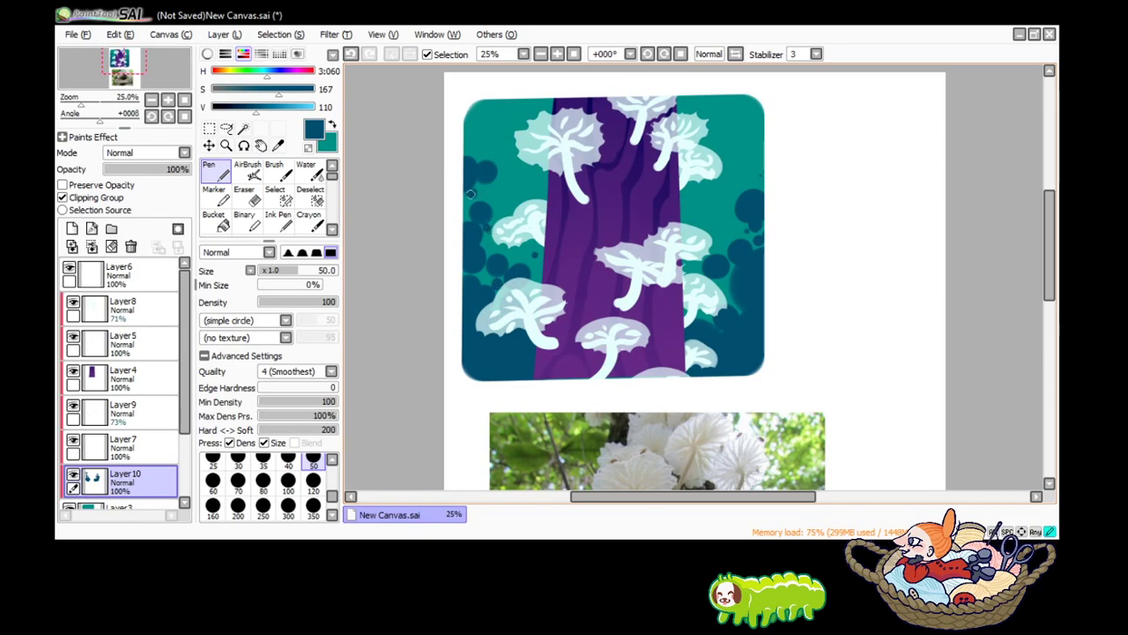
{"action": "left_click", "coordinate": [165, 168]}
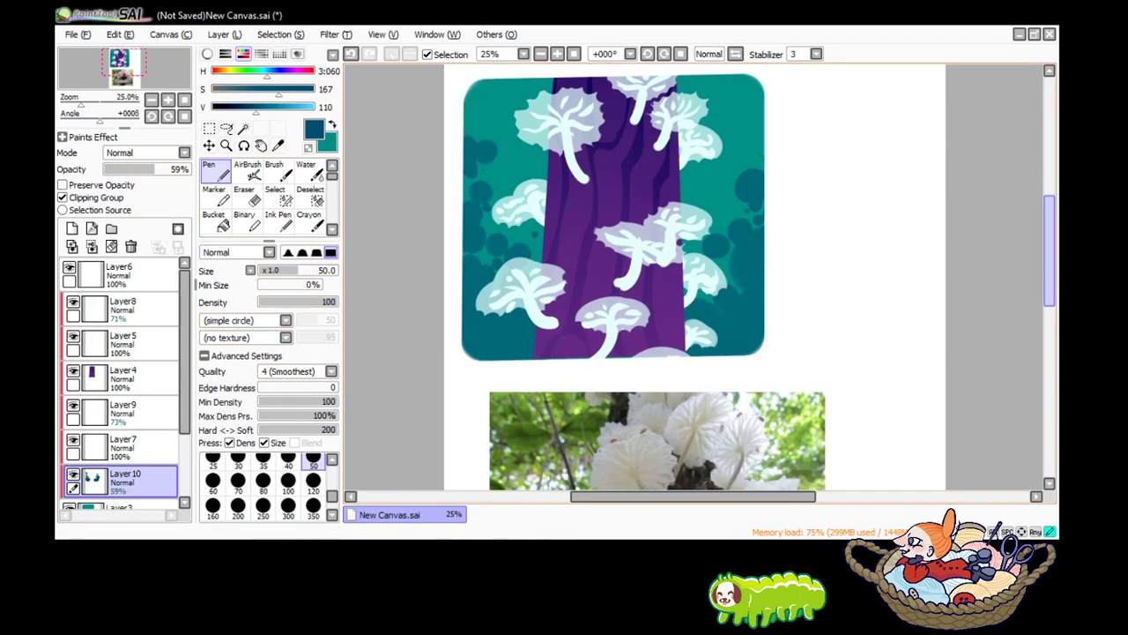
On Layer5, sample the light cyan, thicken a mushroom stem and dab pale dots on the trunk.
{"action": "left_click_drag", "start_coordinate": [1049, 243], "coordinate": [1049, 264]}
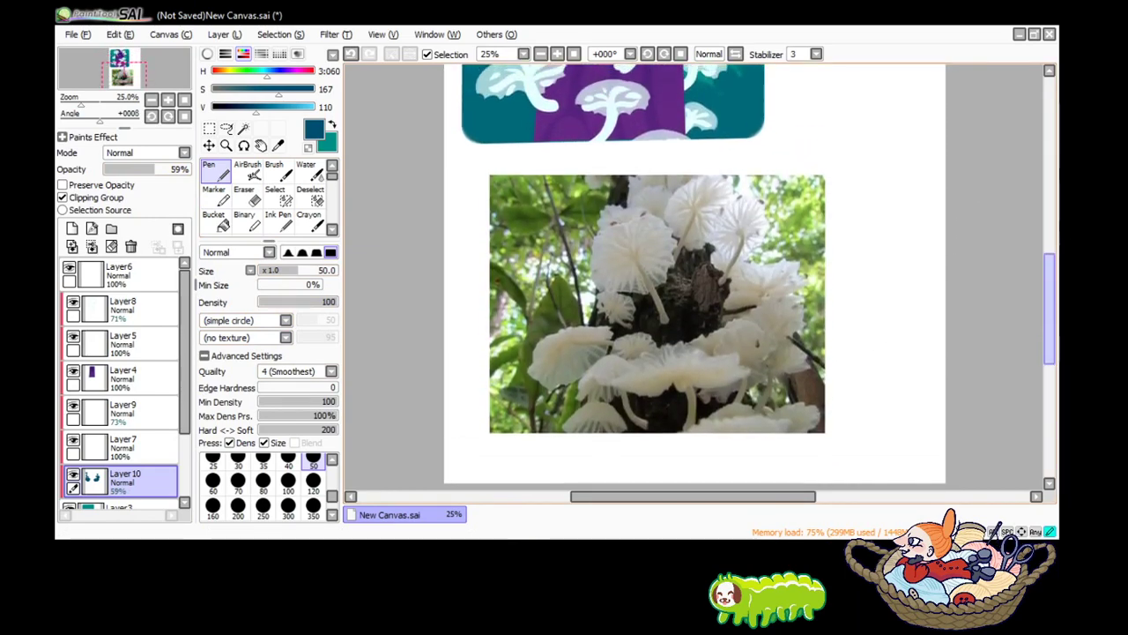
{"action": "scroll", "coordinate": [695, 343], "scroll_direction": "up", "scroll_amount": 3}
{"action": "scroll", "coordinate": [552, 203], "scroll_direction": "down", "scroll_amount": 2}
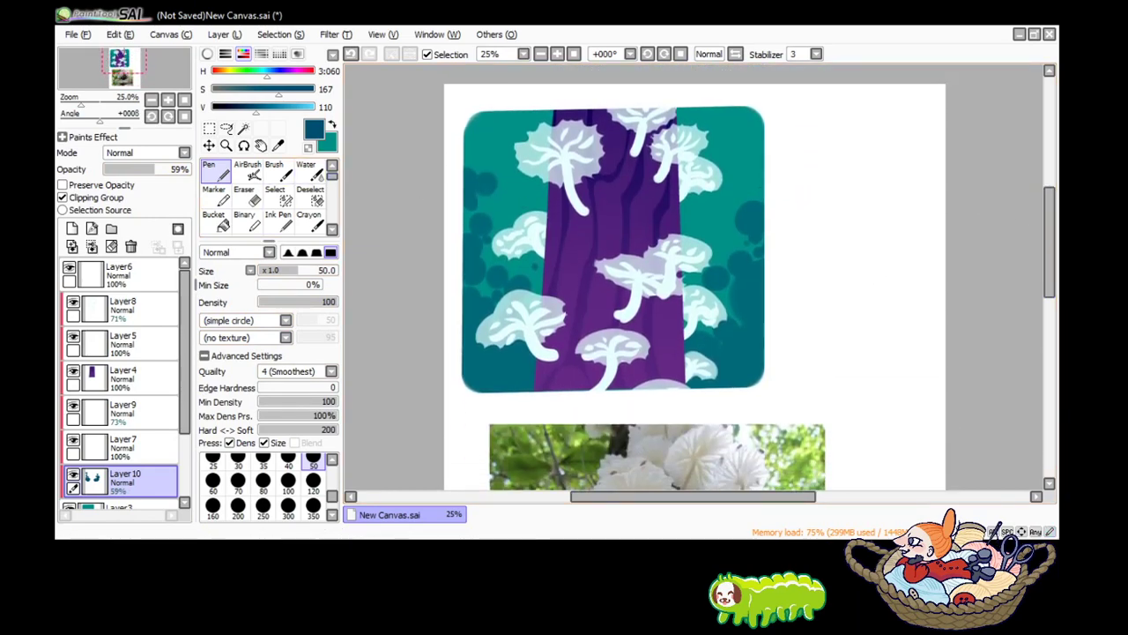
{"action": "left_click", "coordinate": [123, 445]}
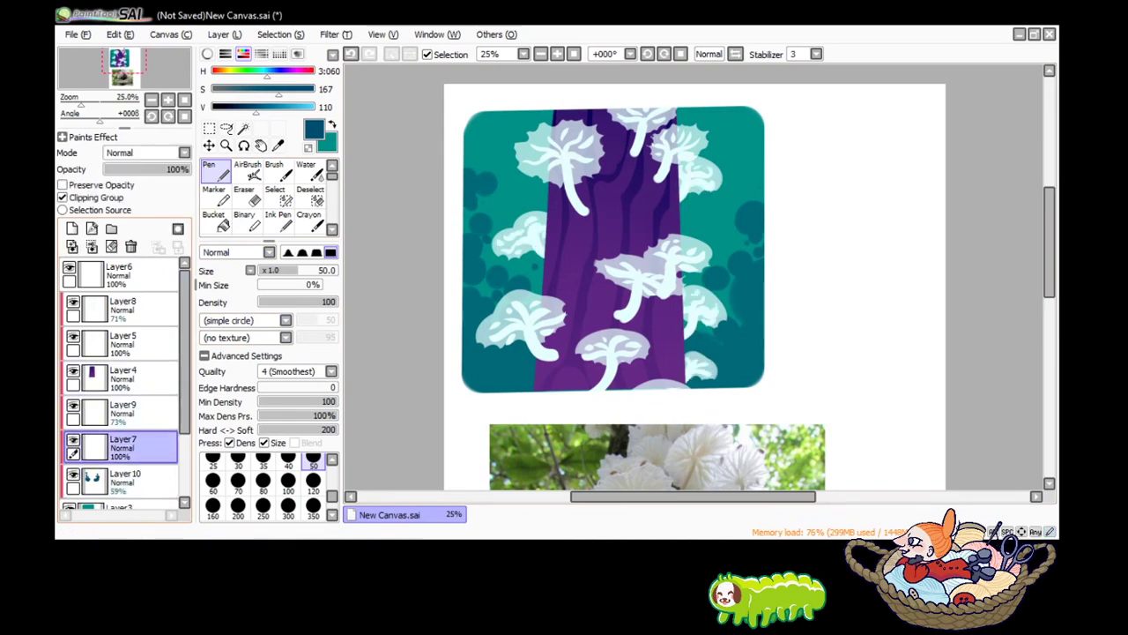
{"action": "left_click", "coordinate": [124, 344]}
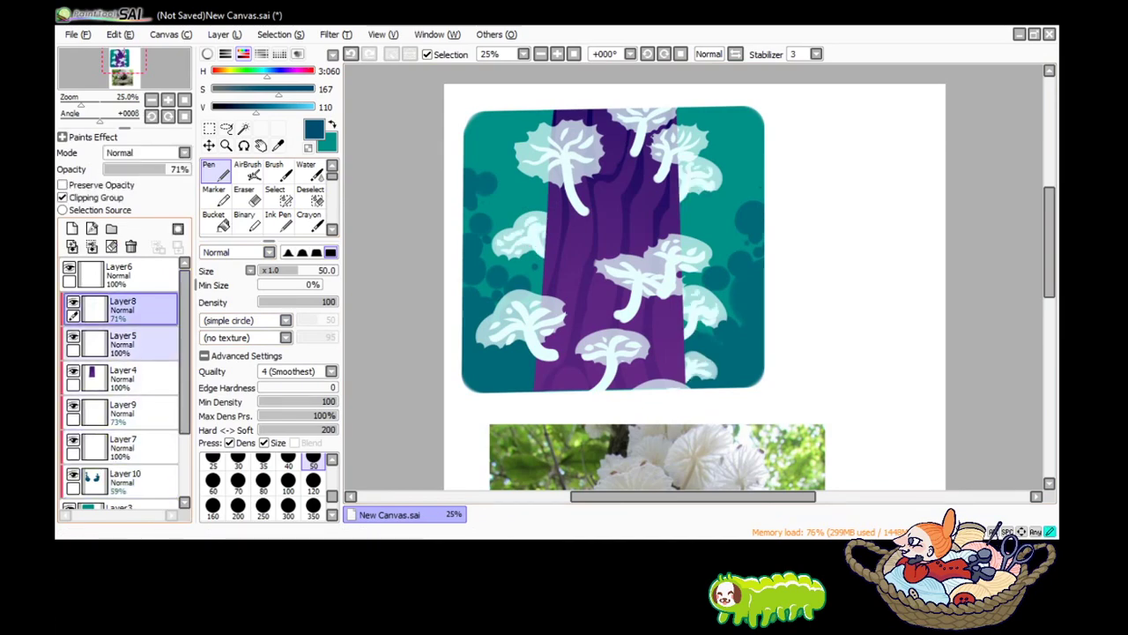
{"action": "left_click", "coordinate": [277, 144]}
{"action": "left_click", "coordinate": [564, 150]}
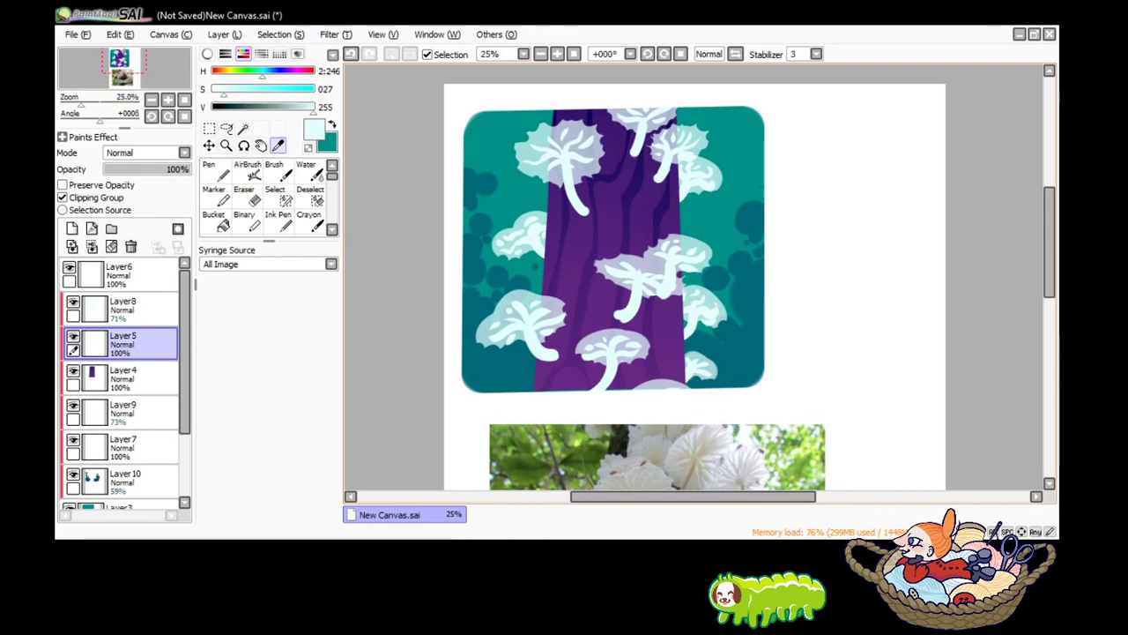
{"action": "left_click", "coordinate": [216, 172]}
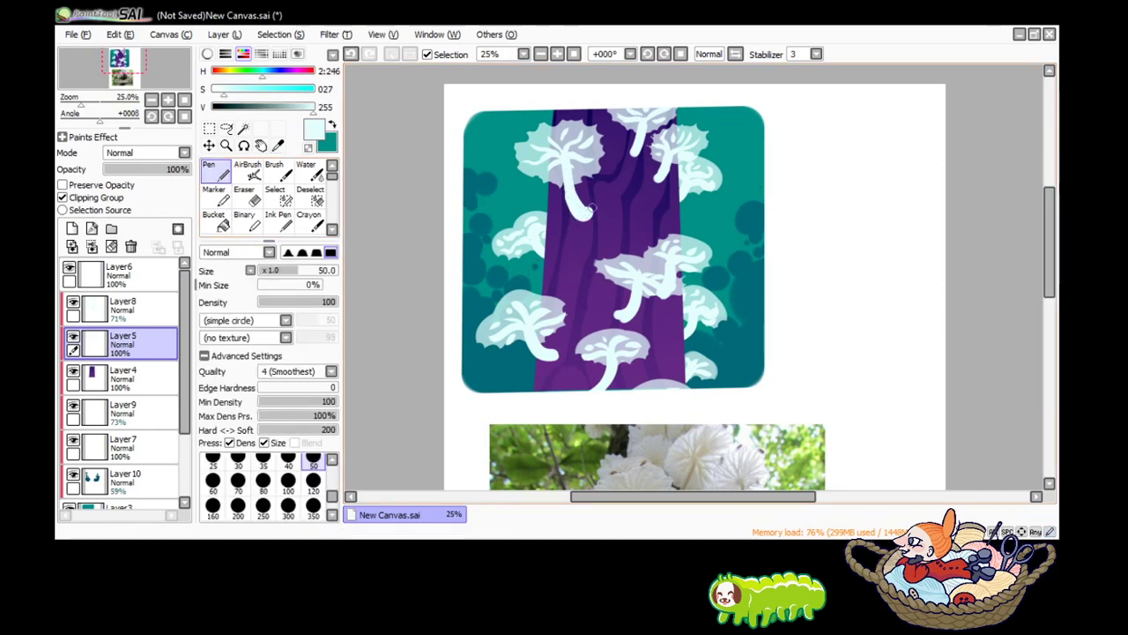
{"action": "left_click_drag", "start_coordinate": [586, 213], "coordinate": [569, 176]}
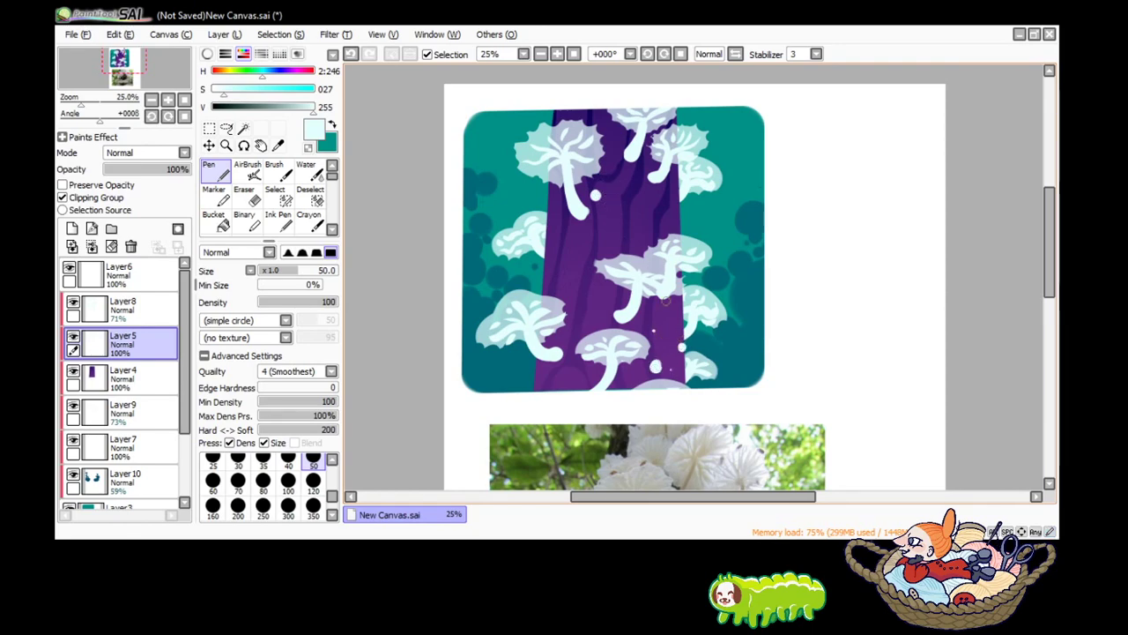
{"action": "left_click", "coordinate": [678, 208]}
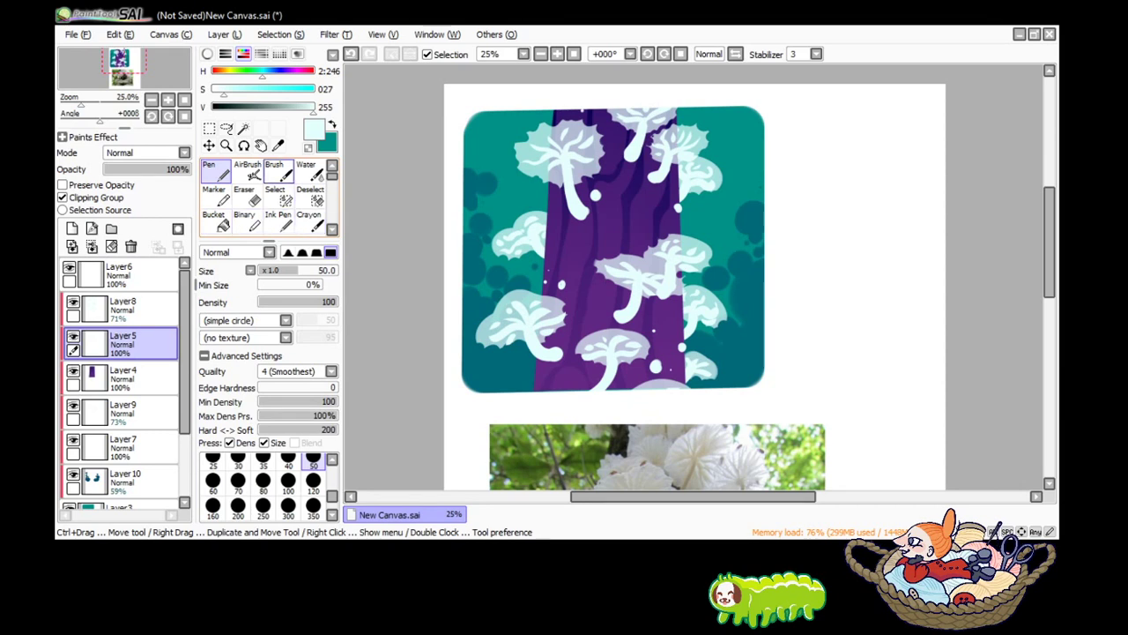
Delete the reference photo layer from the bottom of the layer stack.
{"action": "left_click_drag", "start_coordinate": [1048, 238], "coordinate": [1049, 295]}
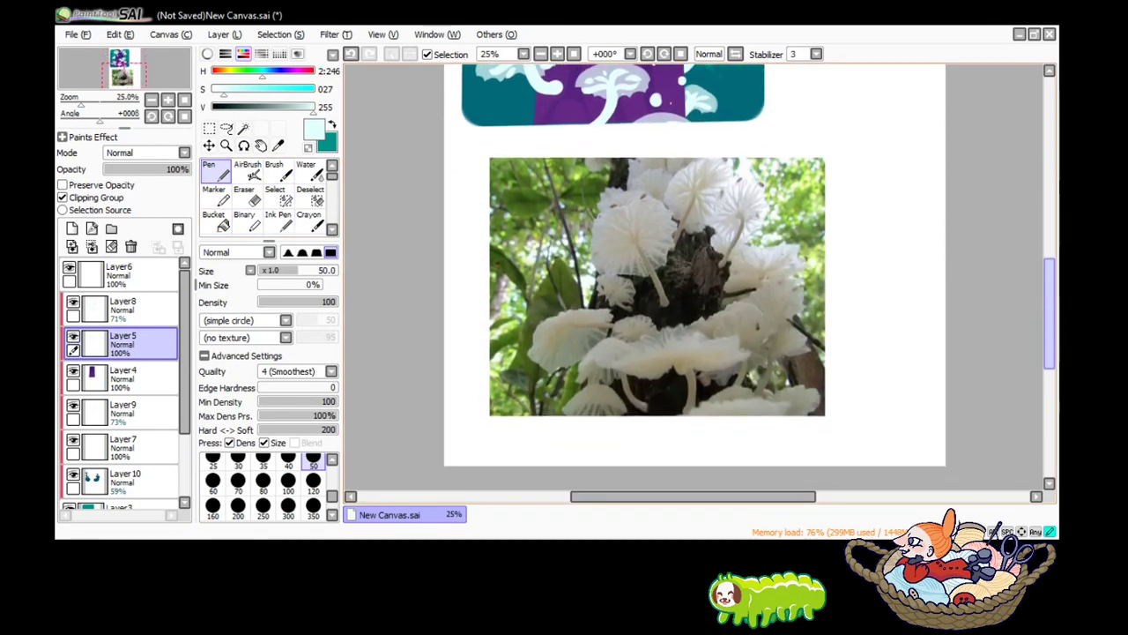
{"action": "scroll", "coordinate": [123, 387], "scroll_direction": "down", "scroll_amount": 1}
{"action": "scroll", "coordinate": [123, 387], "scroll_direction": "down", "scroll_amount": 2}
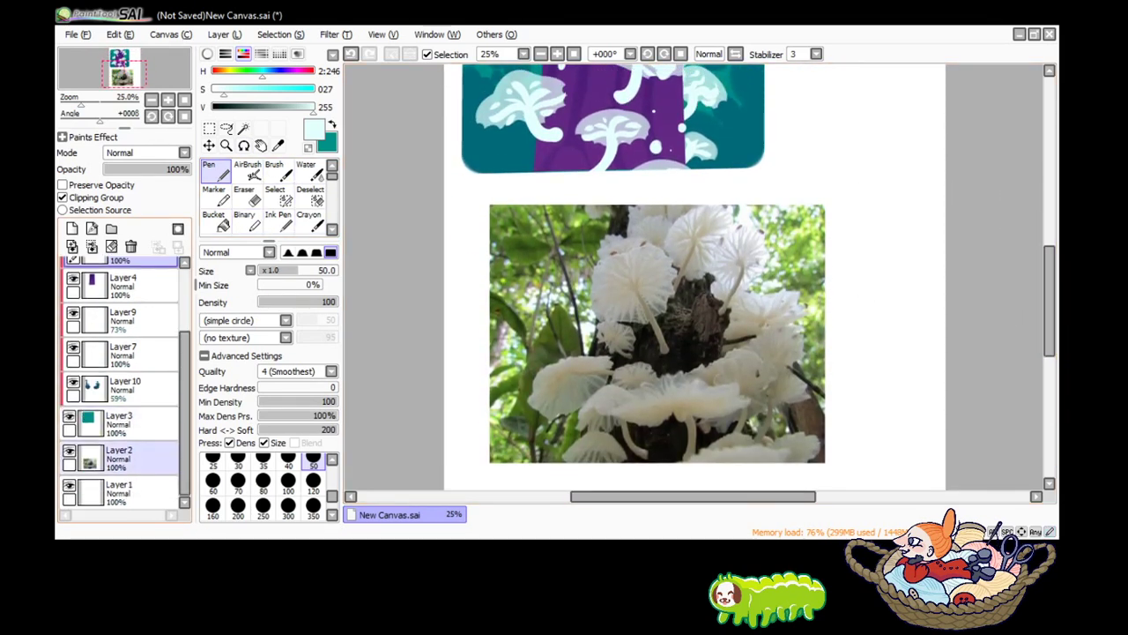
{"action": "left_click", "coordinate": [123, 459]}
{"action": "left_click", "coordinate": [131, 246]}
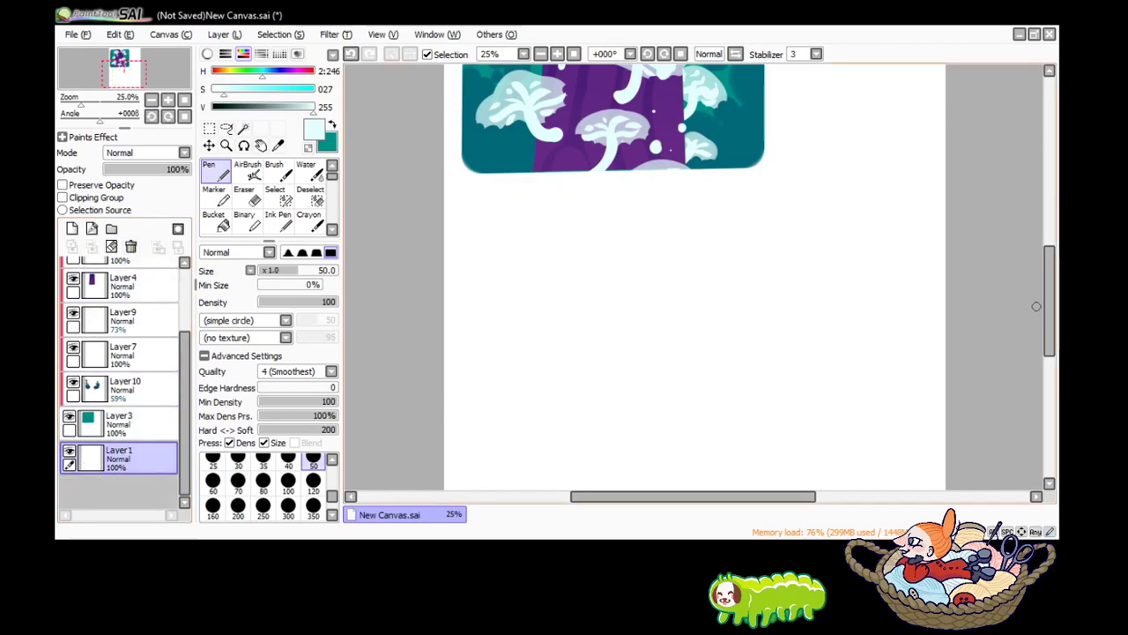
Test deleting Layer8 and moving Layer6 below Layer5, undo both, then add a layer folder.
{"action": "scroll", "coordinate": [1037, 305], "scroll_direction": "up", "scroll_amount": 5}
{"action": "scroll", "coordinate": [123, 388], "scroll_direction": "up", "scroll_amount": 3}
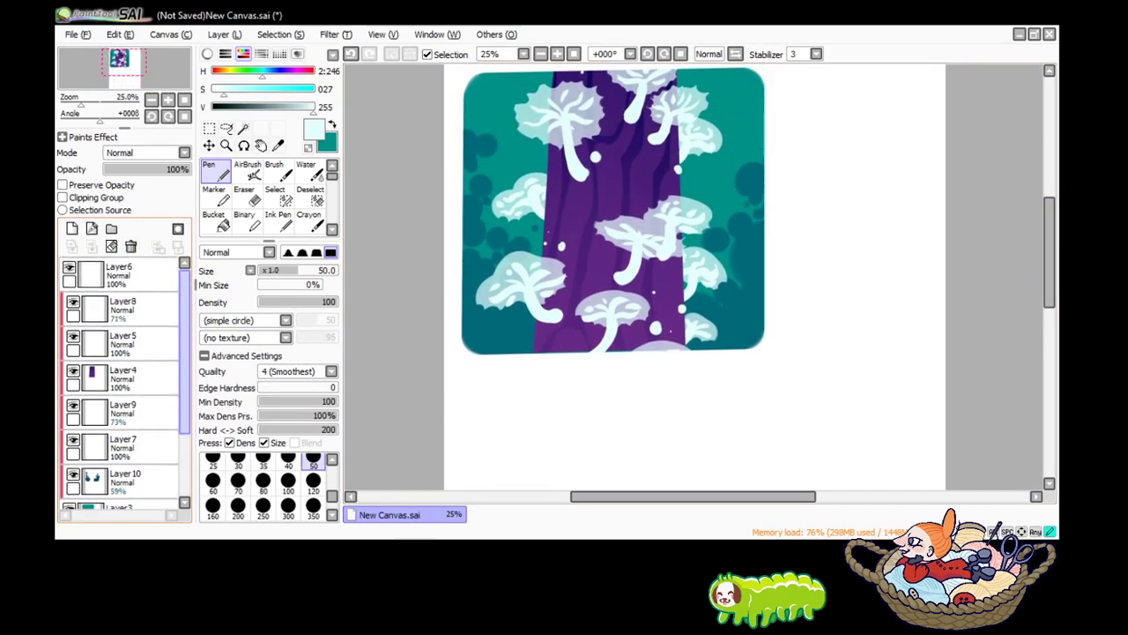
{"action": "left_click", "coordinate": [123, 309]}
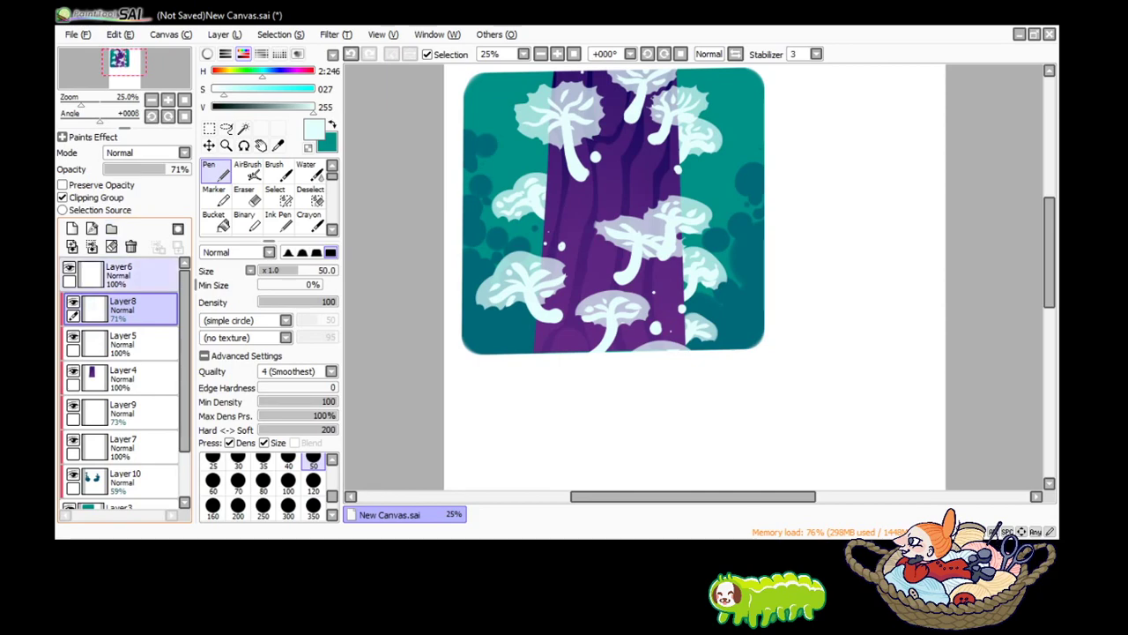
{"action": "left_click", "coordinate": [131, 246]}
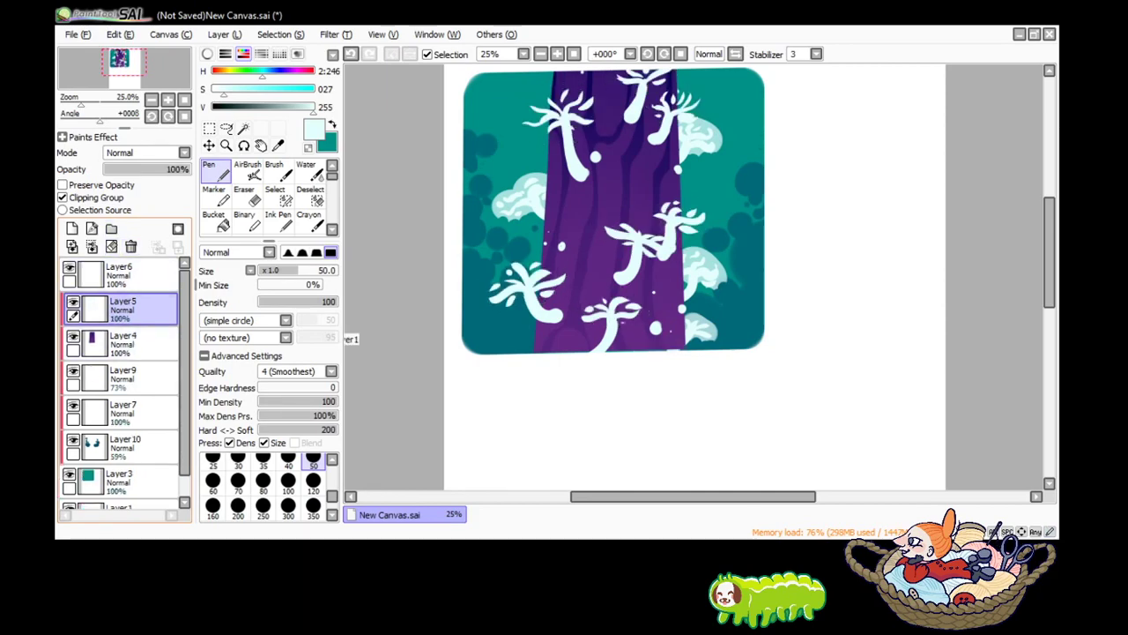
{"action": "key", "text": "ctrl+z"}
{"action": "key", "text": "ctrl+y"}
{"action": "left_click_drag", "start_coordinate": [123, 275], "coordinate": [124, 310]}
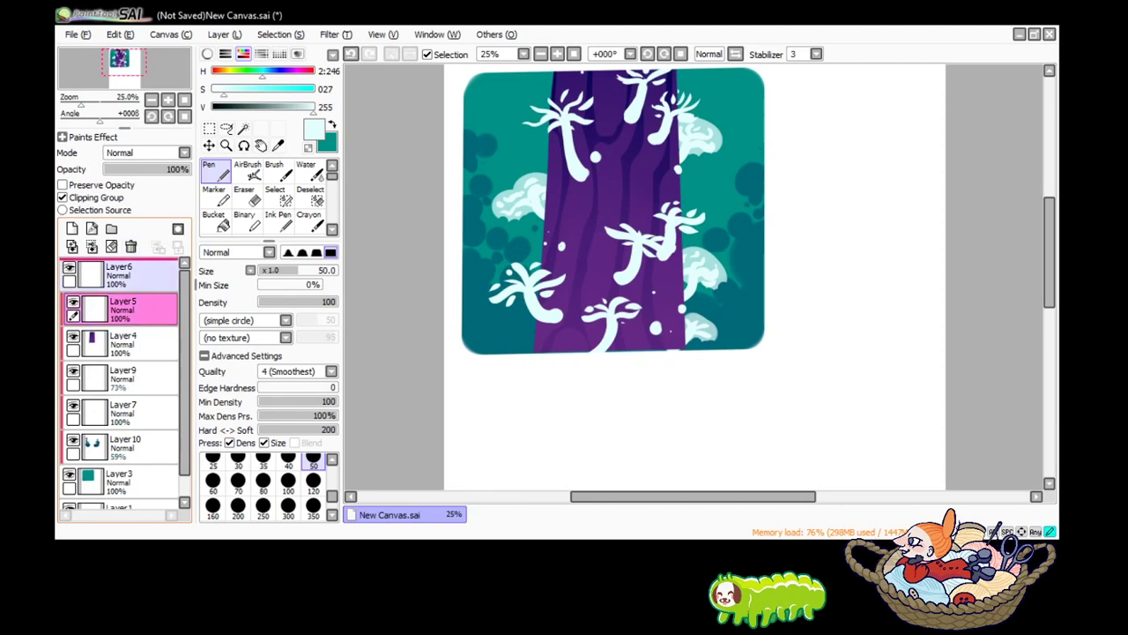
{"action": "key", "text": "ctrl+z"}
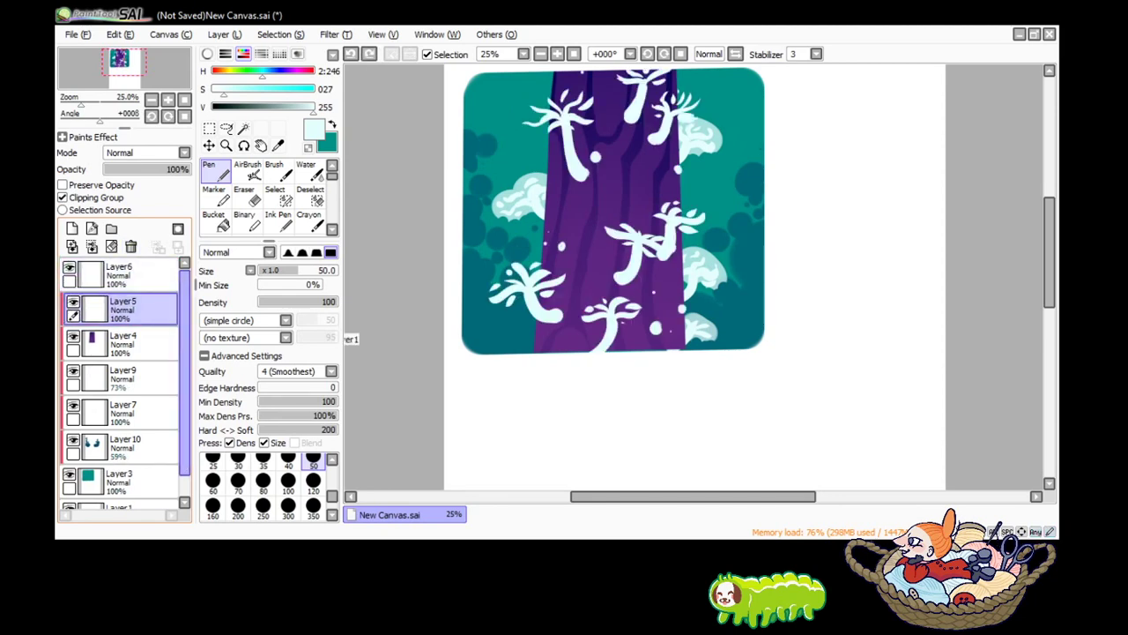
{"action": "key", "text": "ctrl+z"}
{"action": "left_click", "coordinate": [123, 274]}
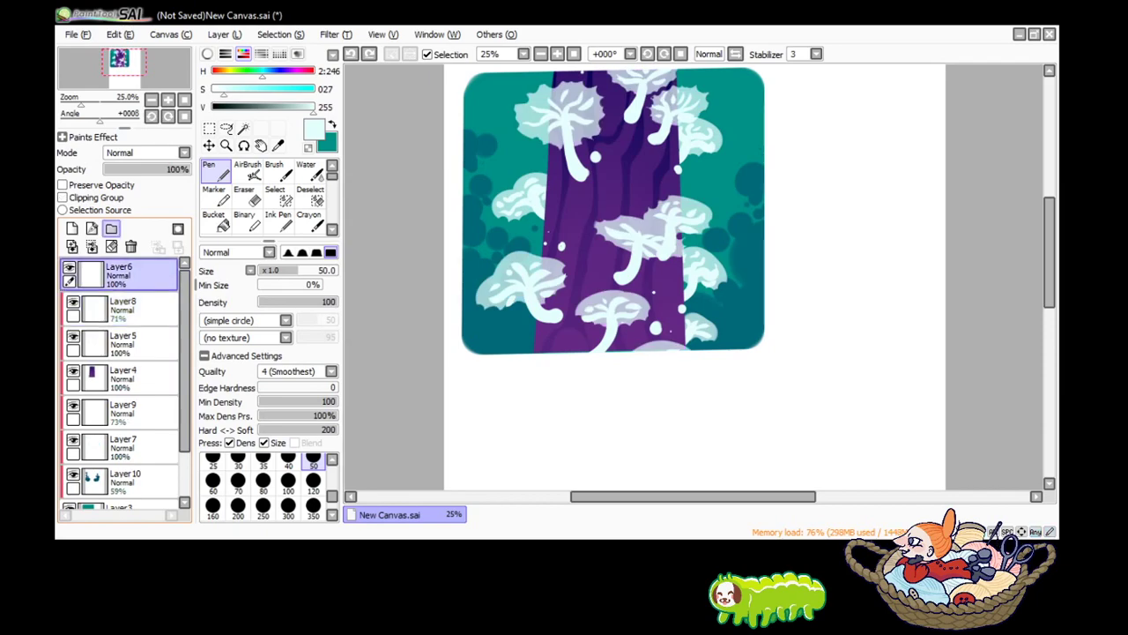
Create a top layer folder, remove Layer6, and move Layer8, Layer5 and Layer4 into it.
{"action": "left_click", "coordinate": [111, 228]}
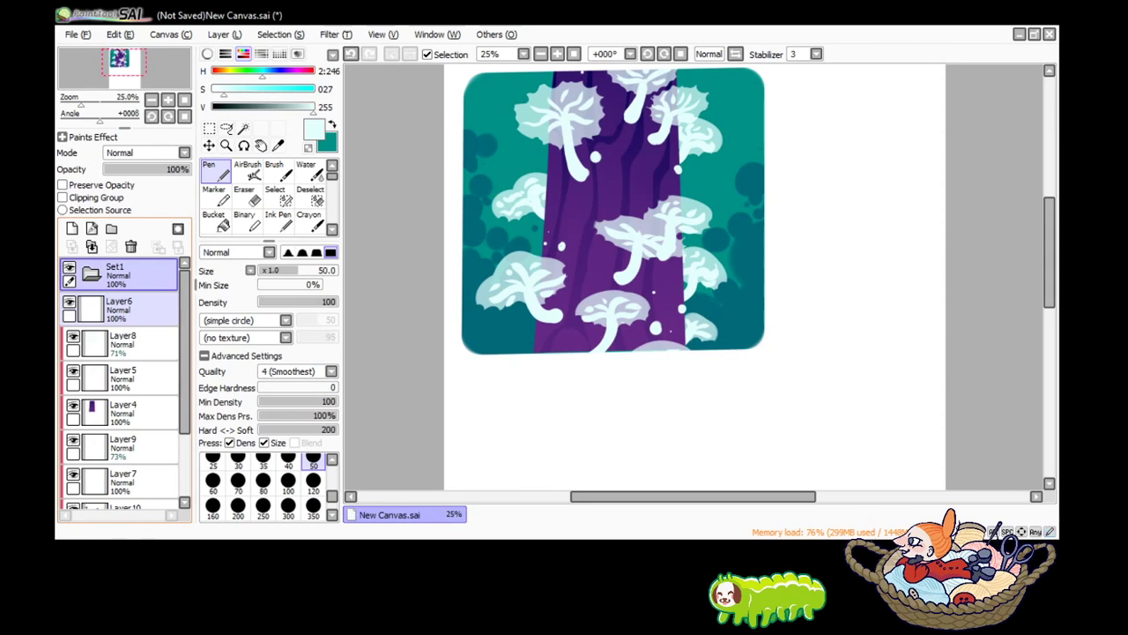
{"action": "key", "text": "ctrl+z"}
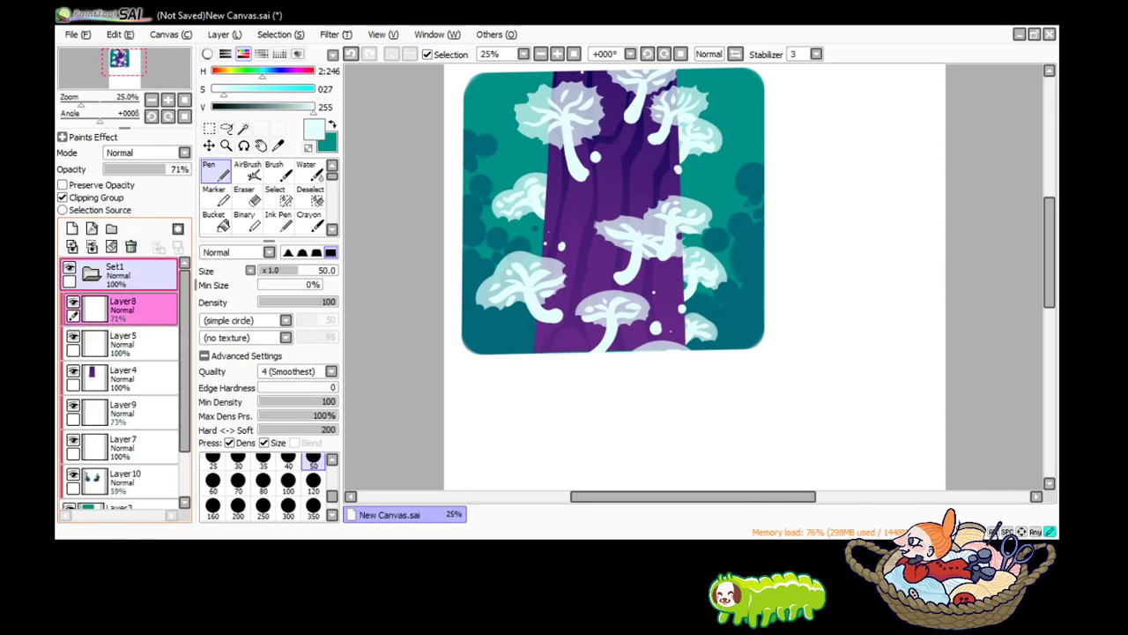
{"action": "left_click_drag", "start_coordinate": [123, 308], "coordinate": [124, 275]}
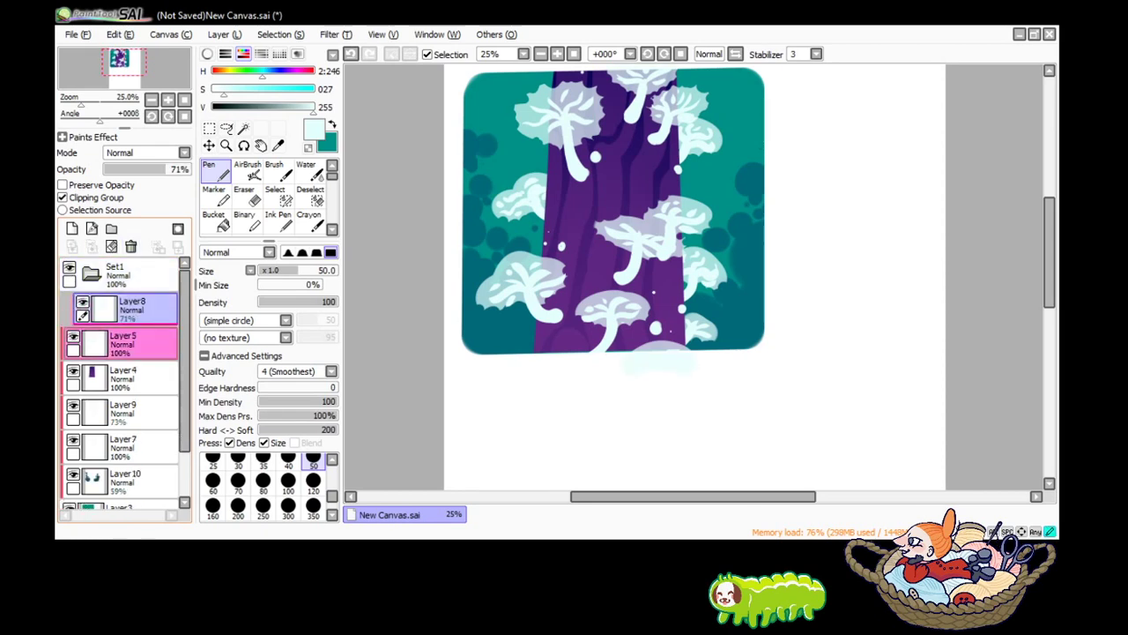
{"action": "left_click_drag", "start_coordinate": [123, 344], "coordinate": [124, 311]}
{"action": "left_click_drag", "start_coordinate": [123, 378], "coordinate": [124, 344]}
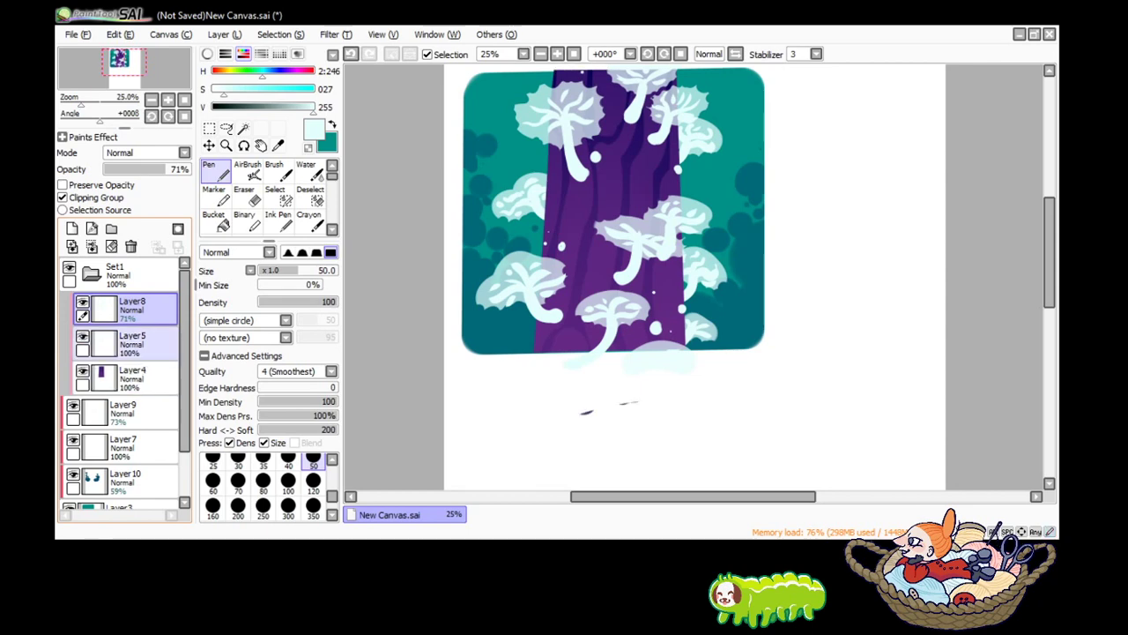
Move Layer9, Layer7, Layer10 and teal background Layer3 into Set1, then collapse the folder.
{"action": "scroll", "coordinate": [123, 379], "scroll_direction": "down", "scroll_amount": 2}
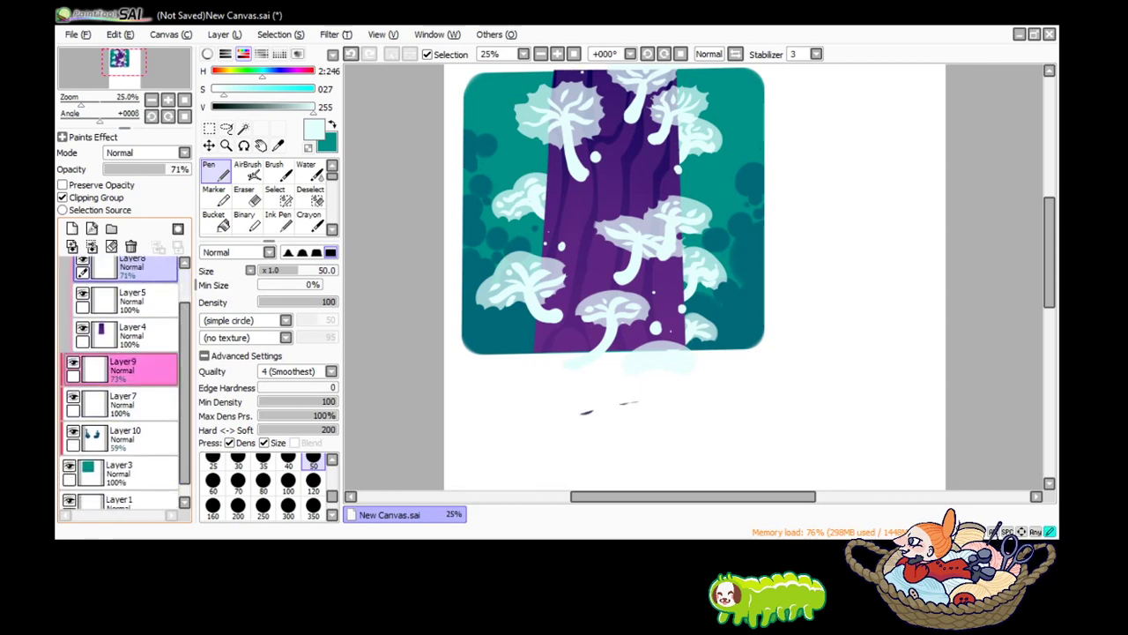
{"action": "left_click_drag", "start_coordinate": [124, 369], "coordinate": [124, 344]}
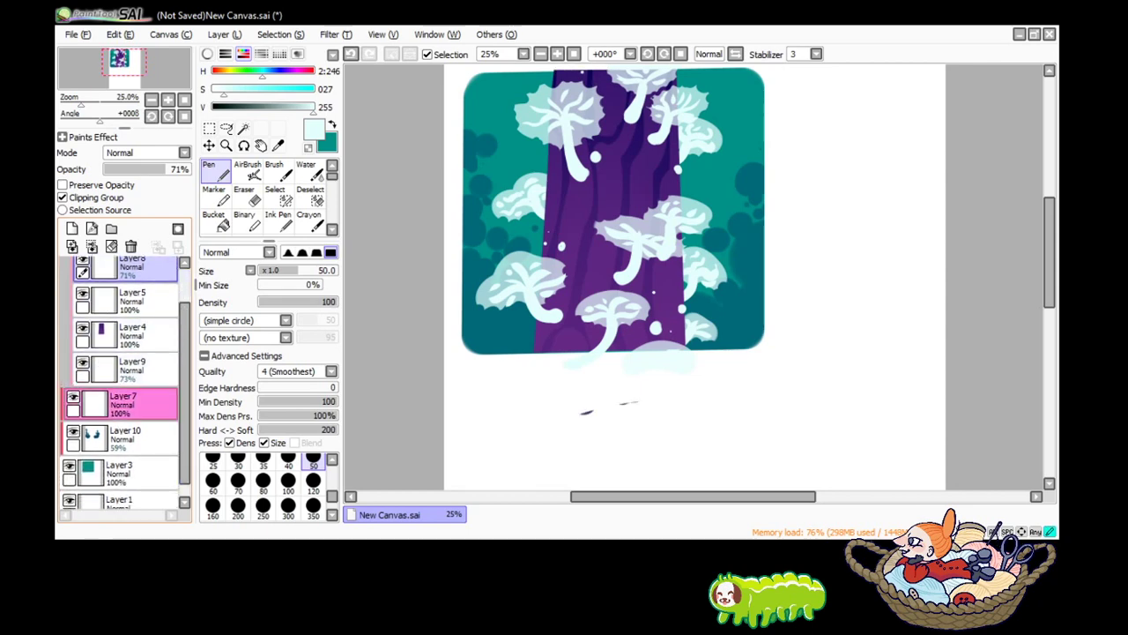
{"action": "left_click_drag", "start_coordinate": [123, 403], "coordinate": [123, 379]}
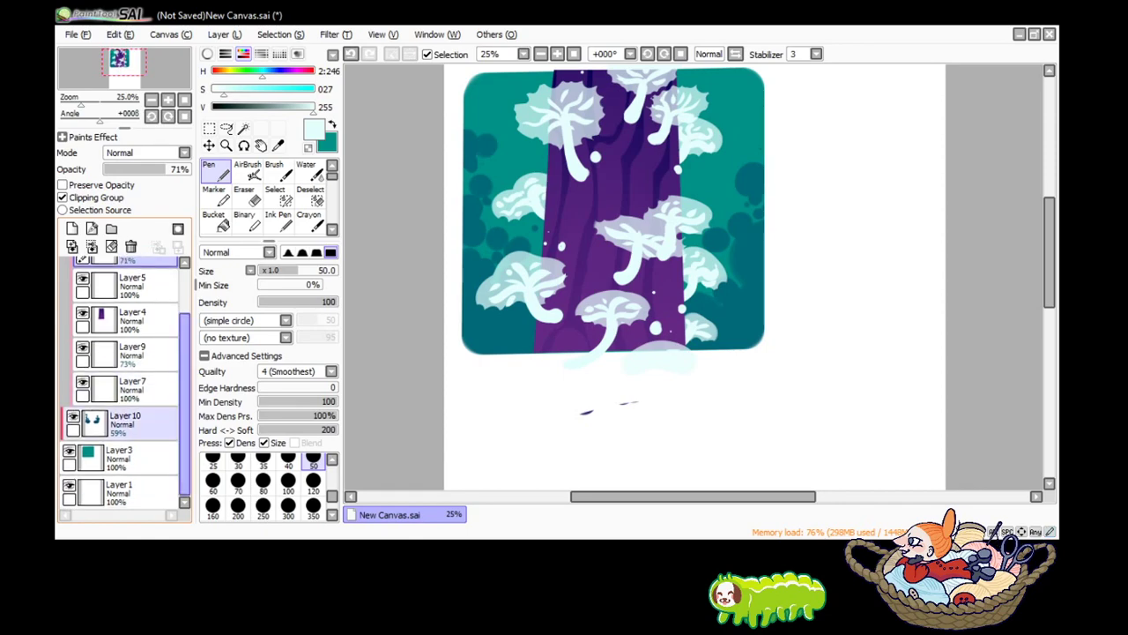
{"action": "left_click_drag", "start_coordinate": [124, 423], "coordinate": [123, 401]}
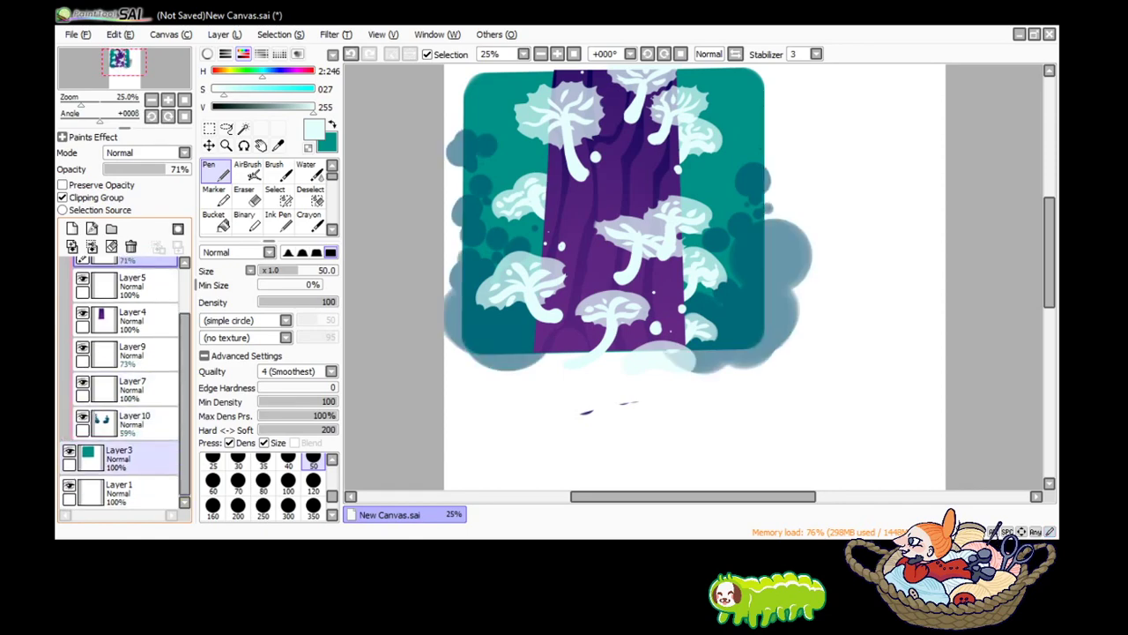
{"action": "left_click_drag", "start_coordinate": [123, 454], "coordinate": [124, 432]}
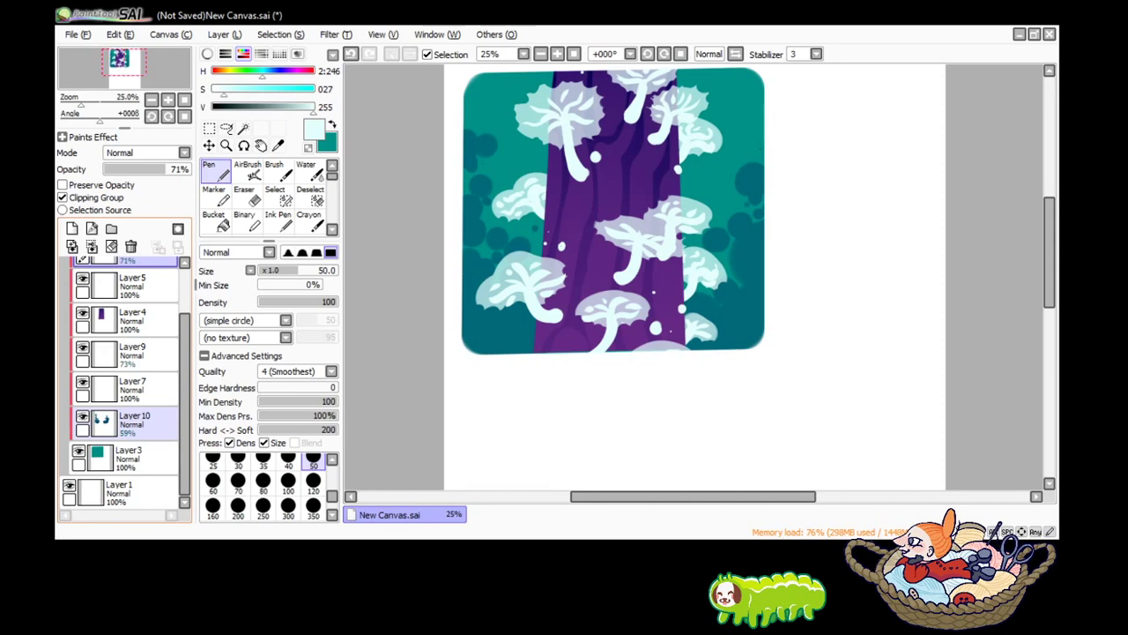
{"action": "scroll", "coordinate": [124, 396], "scroll_direction": "up", "scroll_amount": 2}
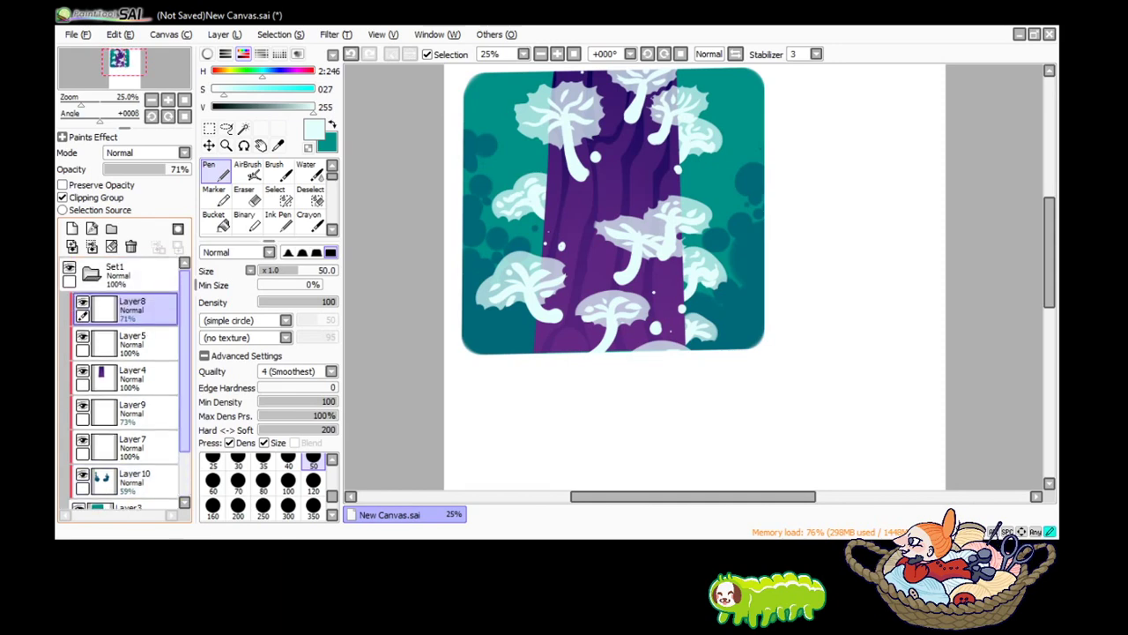
{"action": "left_click", "coordinate": [91, 274]}
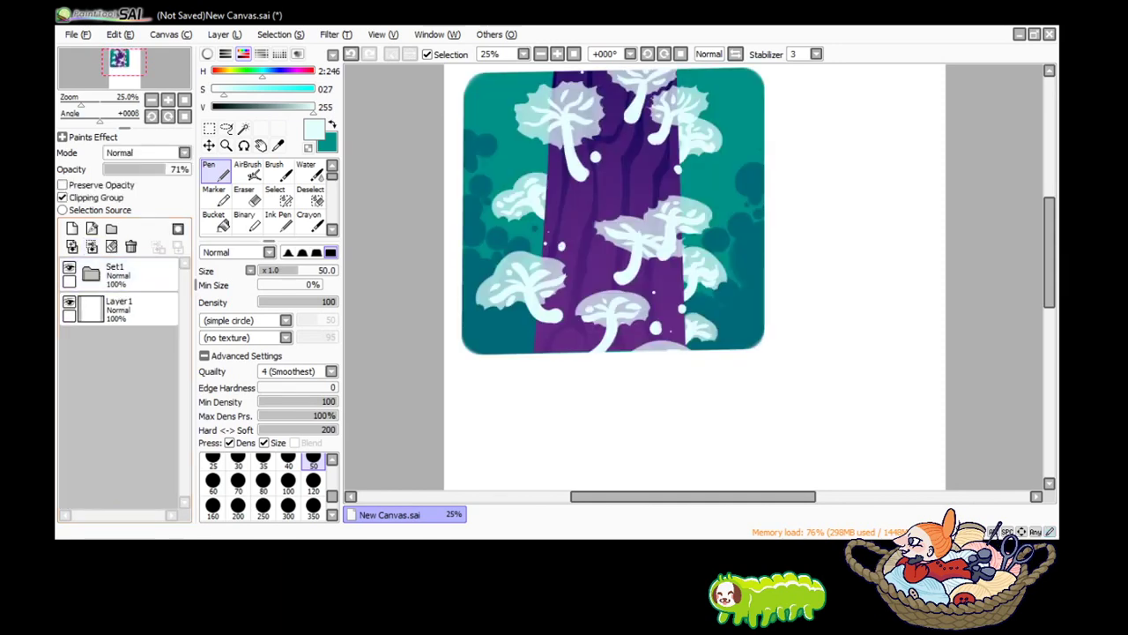
Trial-transform the icon and the teal background Layer3, cancelling both without changes.
{"action": "key", "text": "minus"}
{"action": "key", "text": "ctrl+t"}
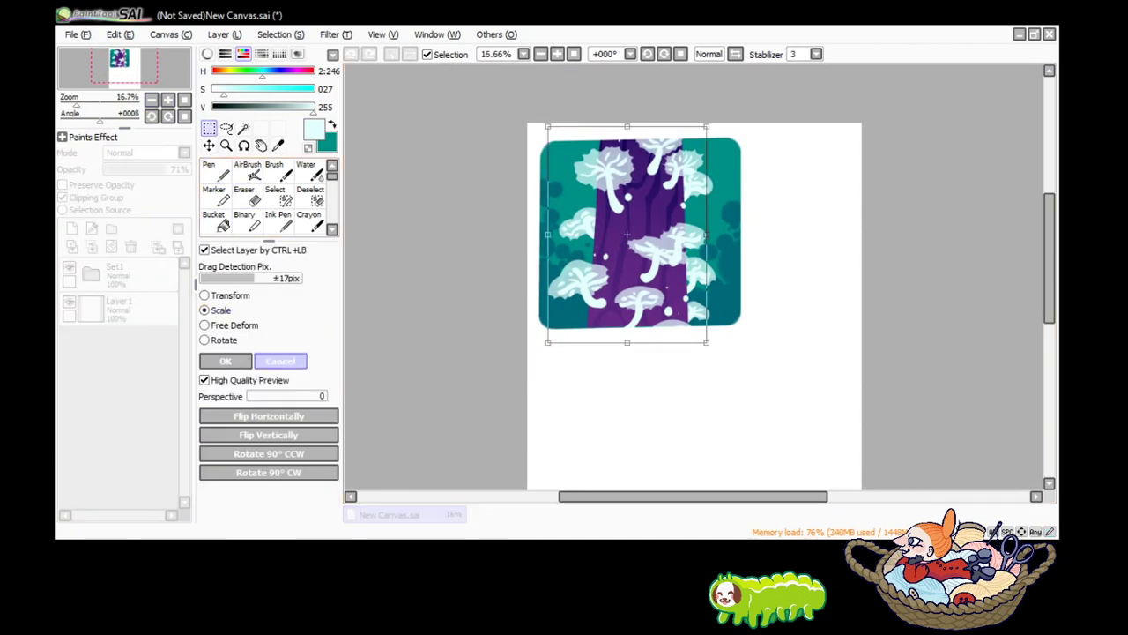
{"action": "left_click", "coordinate": [280, 361]}
{"action": "left_click", "coordinate": [91, 274]}
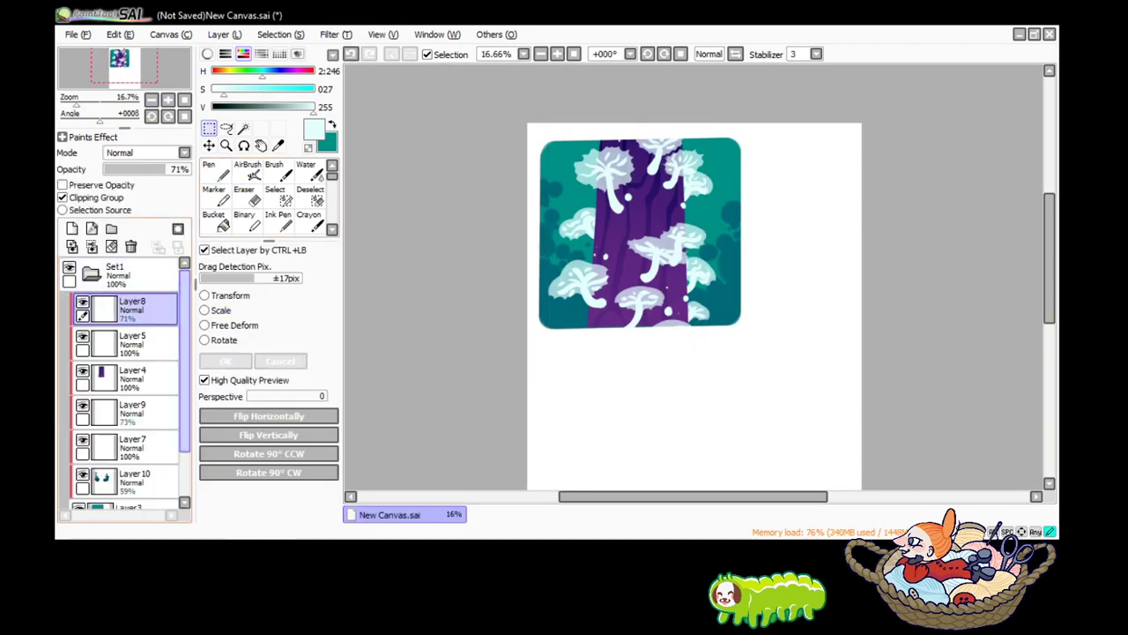
{"action": "scroll", "coordinate": [123, 379], "scroll_direction": "down", "scroll_amount": 3}
{"action": "left_click", "coordinate": [128, 456]}
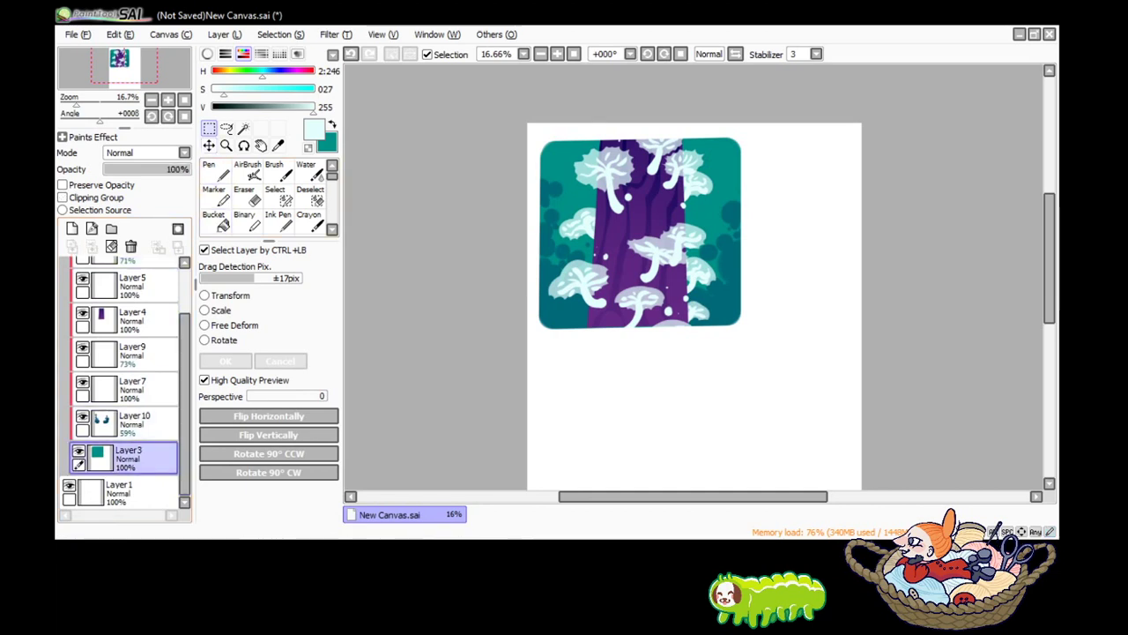
{"action": "key", "text": "ctrl+t"}
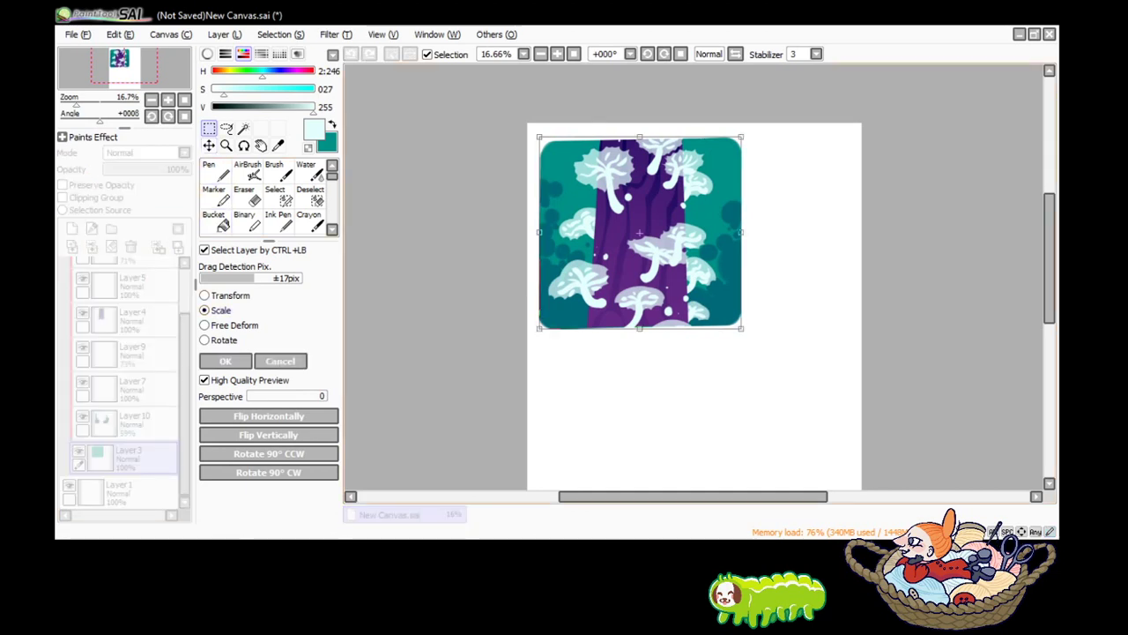
{"action": "left_click_drag", "start_coordinate": [741, 327], "coordinate": [733, 323]}
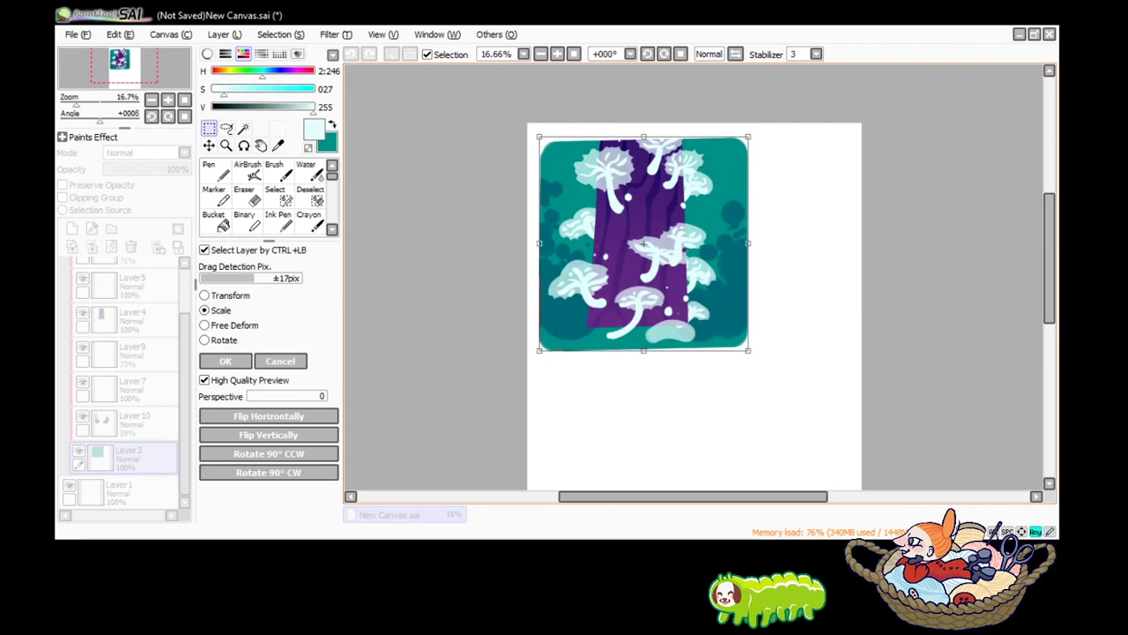
{"action": "left_click", "coordinate": [280, 361]}
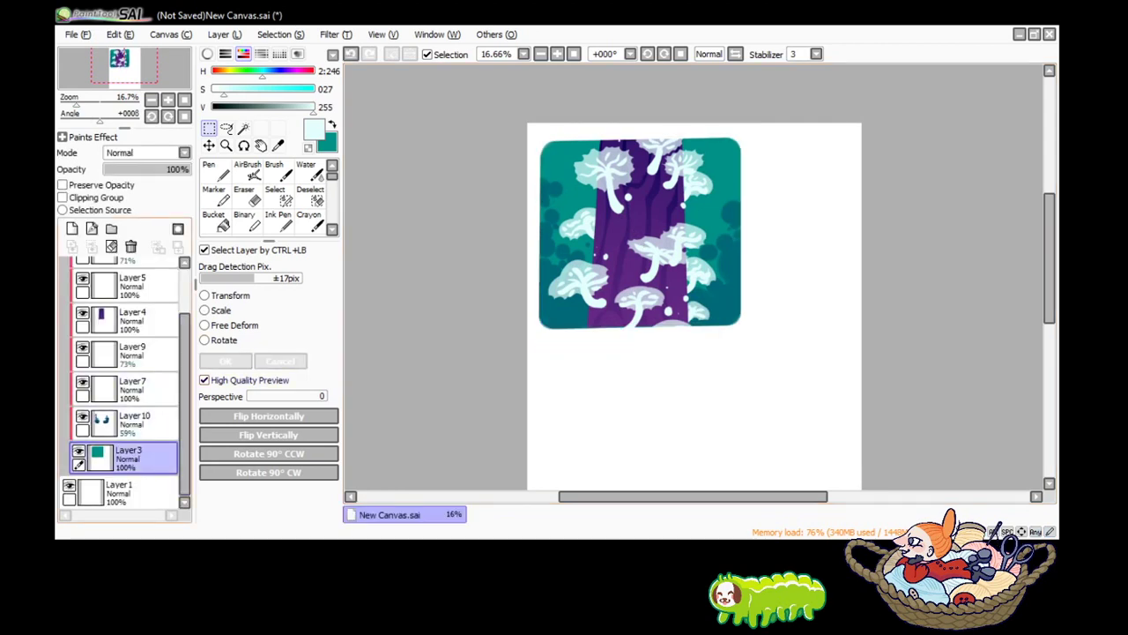
Merge the icon's layers into one layer and shrink it to a smaller square.
{"action": "left_click", "coordinate": [119, 492]}
{"action": "scroll", "coordinate": [124, 379], "scroll_direction": "up", "scroll_amount": 3}
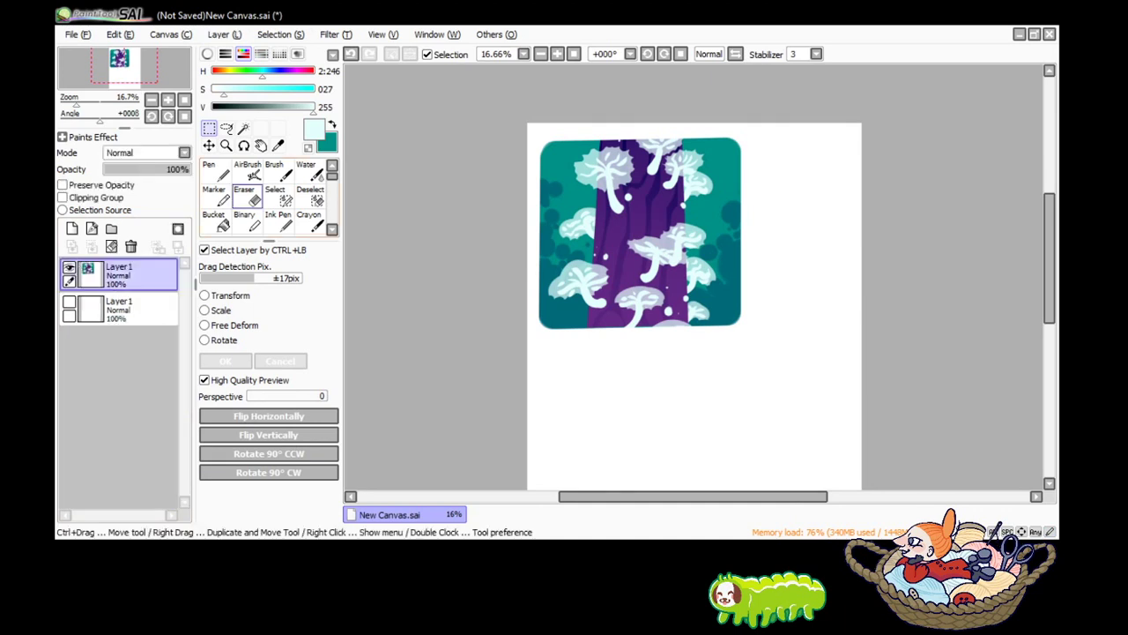
{"action": "left_click", "coordinate": [70, 269]}
{"action": "key", "text": "ctrl+v"}
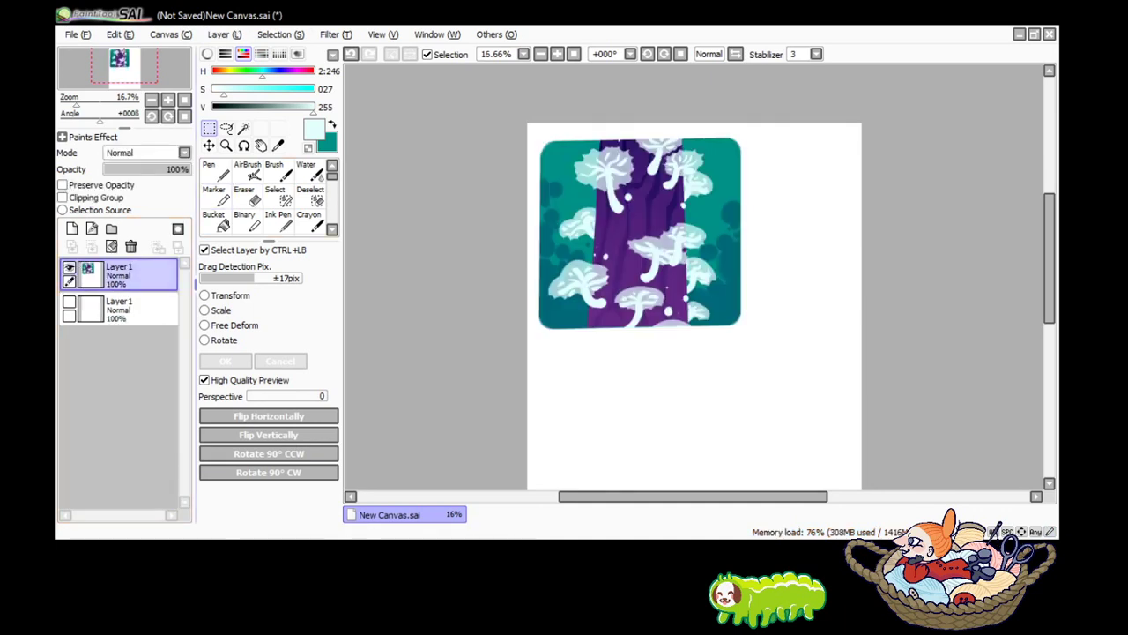
{"action": "key", "text": "ctrl+t"}
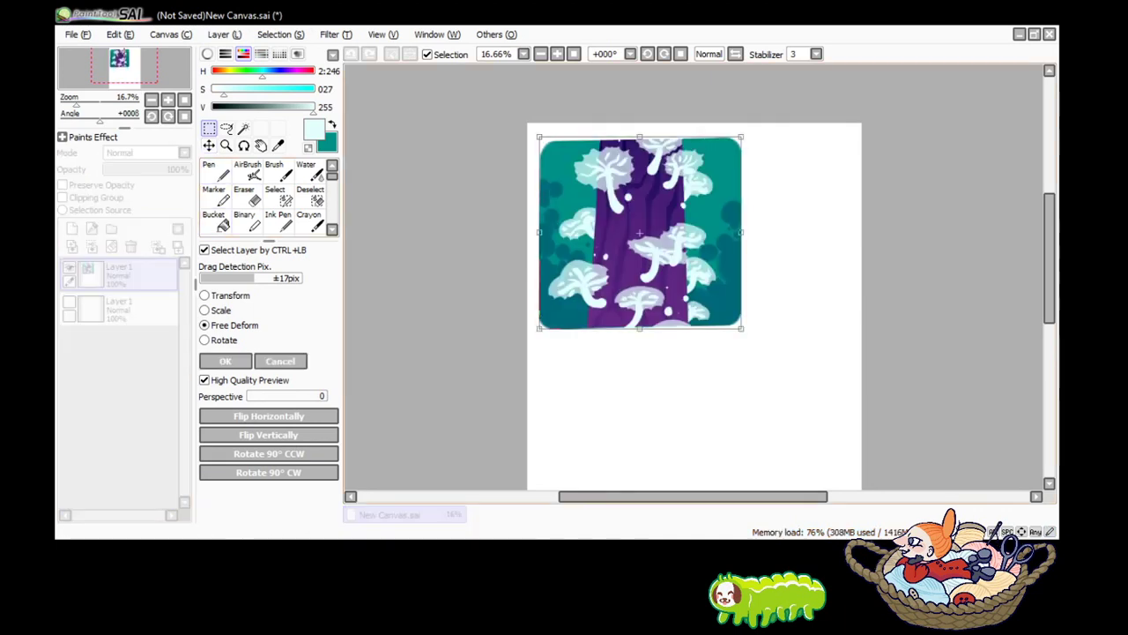
{"action": "left_click_drag", "start_coordinate": [741, 138], "coordinate": [740, 141]}
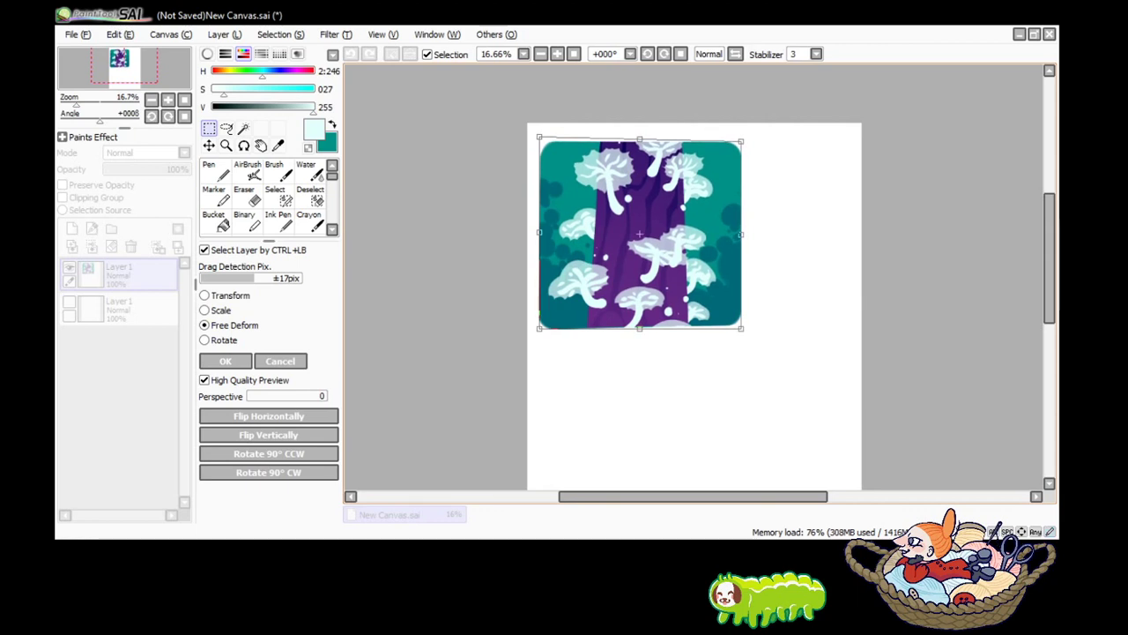
{"action": "left_click_drag", "start_coordinate": [741, 328], "coordinate": [743, 333]}
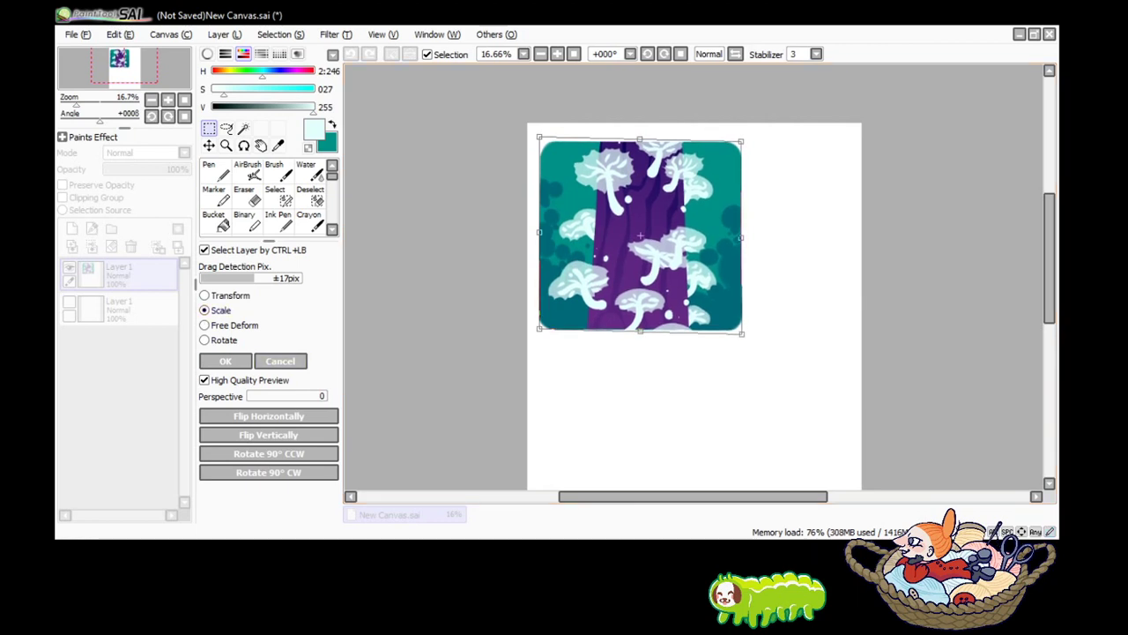
{"action": "left_click_drag", "start_coordinate": [743, 333], "coordinate": [690, 275]}
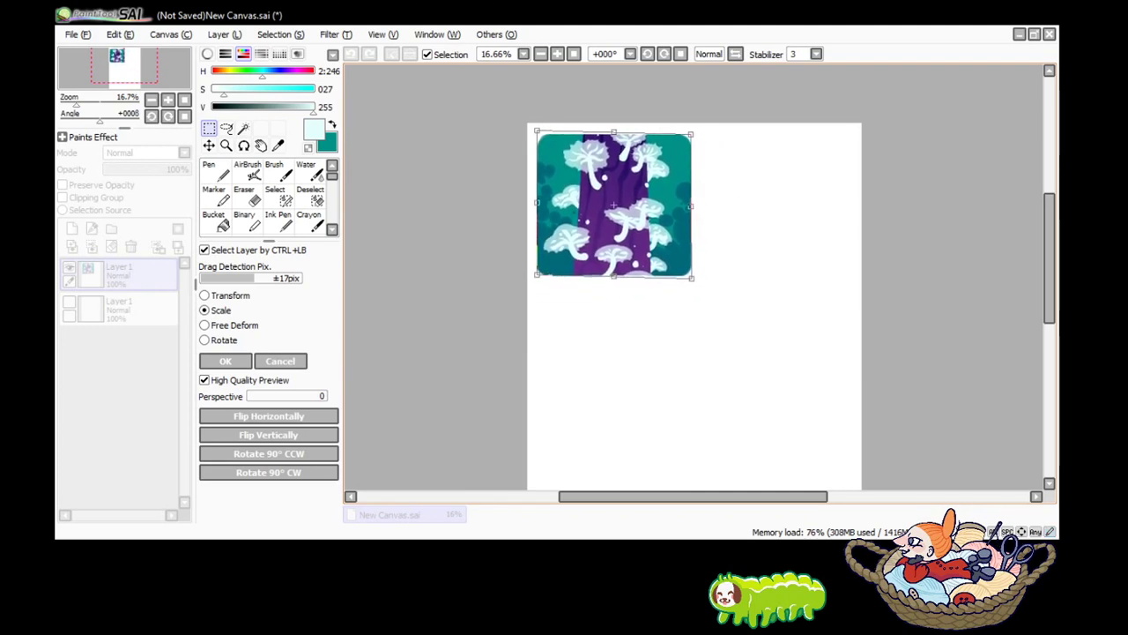
{"action": "left_click", "coordinate": [225, 360]}
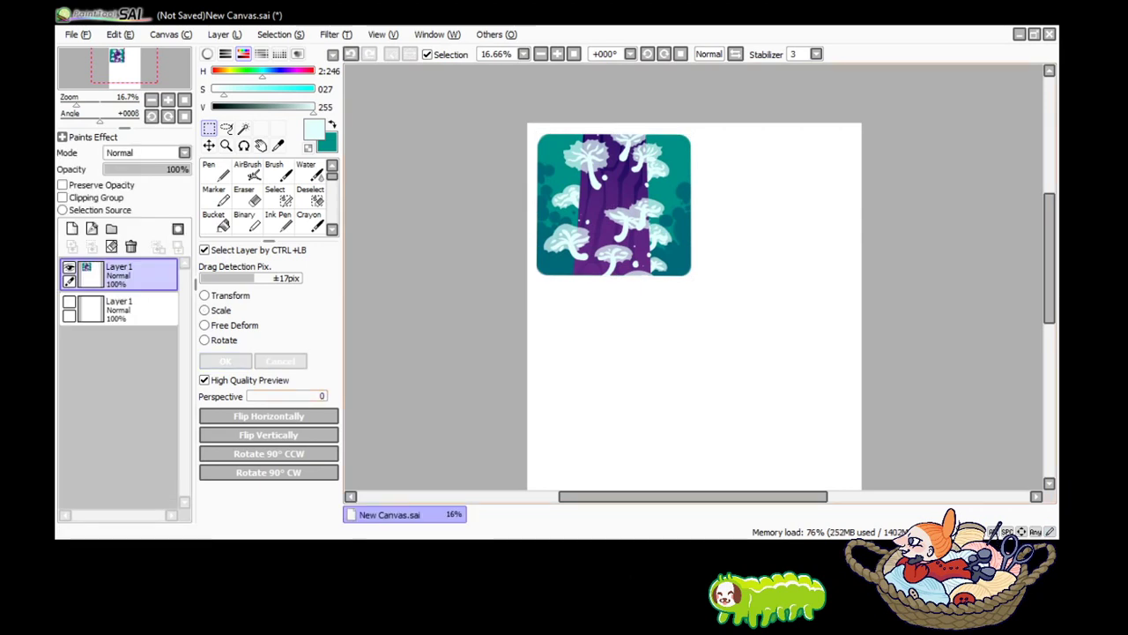
{"action": "scroll", "coordinate": [696, 308], "scroll_direction": "right", "scroll_amount": 2}
{"action": "scroll", "coordinate": [696, 309], "scroll_direction": "right", "scroll_amount": 1}
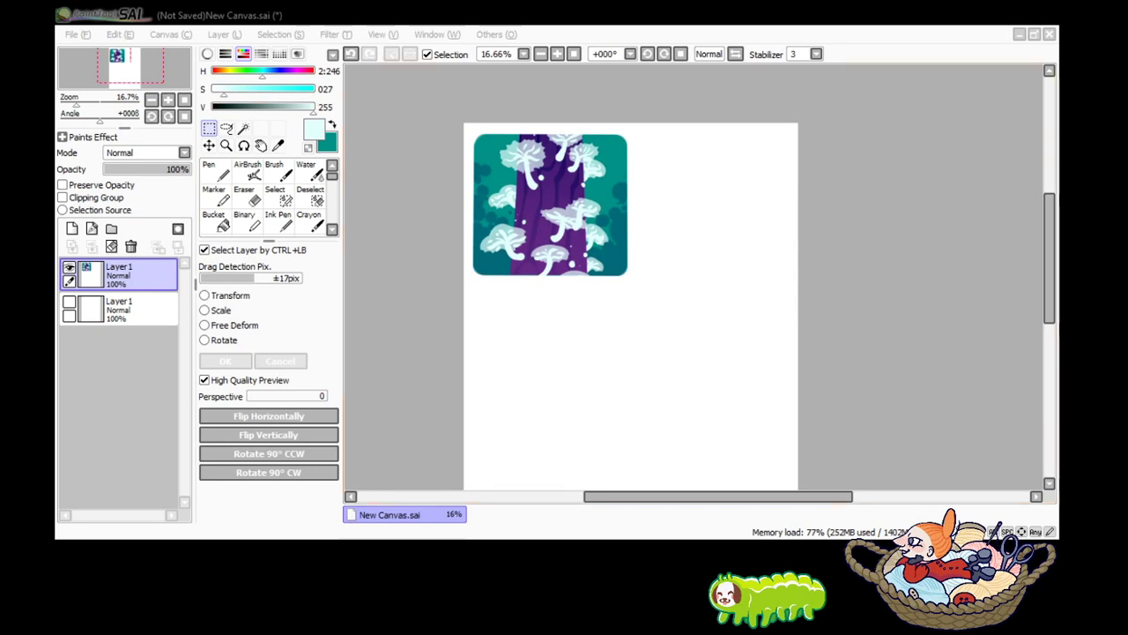
{"action": "scroll", "coordinate": [660, 325], "scroll_direction": "up", "scroll_amount": 1}
{"action": "scroll", "coordinate": [521, 361], "scroll_direction": "down", "scroll_amount": 1}
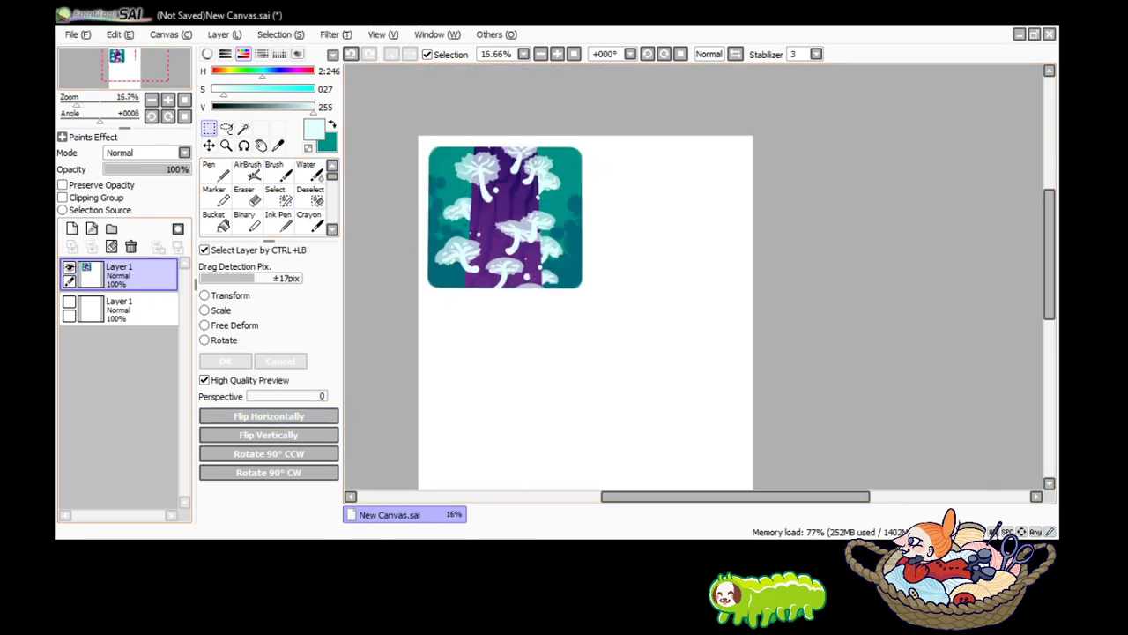
Paste the yellow oyster mushroom photo onto a new layer and scale it up beneath the icon.
{"action": "key", "text": "ctrl+v"}
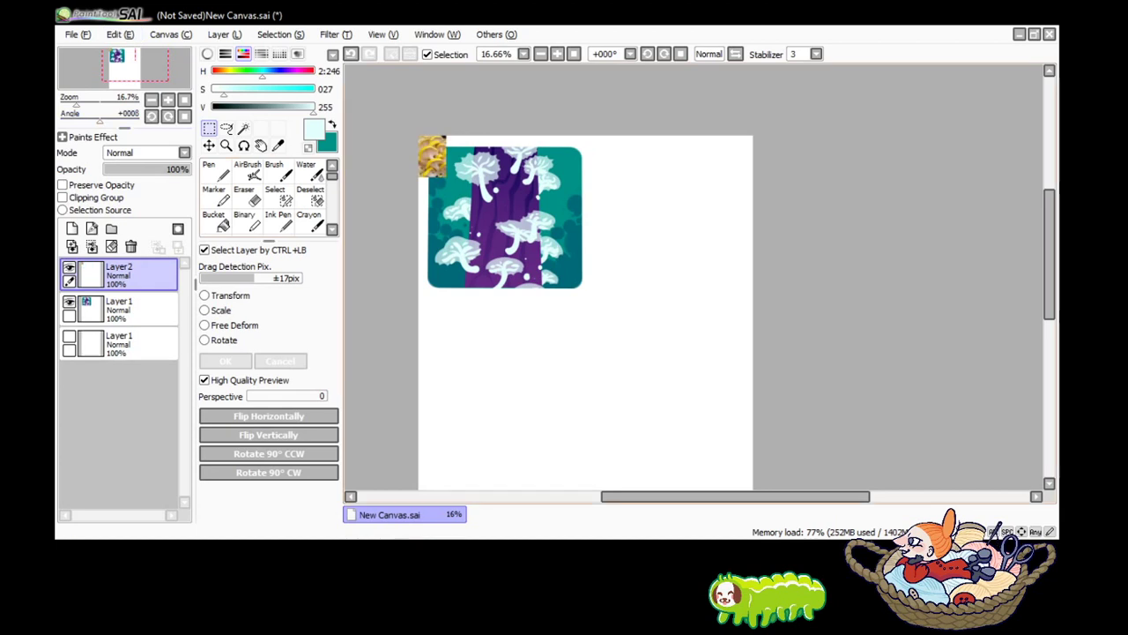
{"action": "left_click", "coordinate": [208, 145]}
{"action": "mouse_move", "coordinate": [433, 156]}
{"action": "left_mouse_down"}
{"action": "mouse_move", "coordinate": [465, 195]}
{"action": "mouse_move", "coordinate": [506, 401]}
{"action": "mouse_move", "coordinate": [506, 377]}
{"action": "left_mouse_up"}
{"action": "scroll", "coordinate": [585, 308], "scroll_direction": "down", "scroll_amount": 1}
{"action": "scroll", "coordinate": [585, 291], "scroll_direction": "down", "scroll_amount": 2}
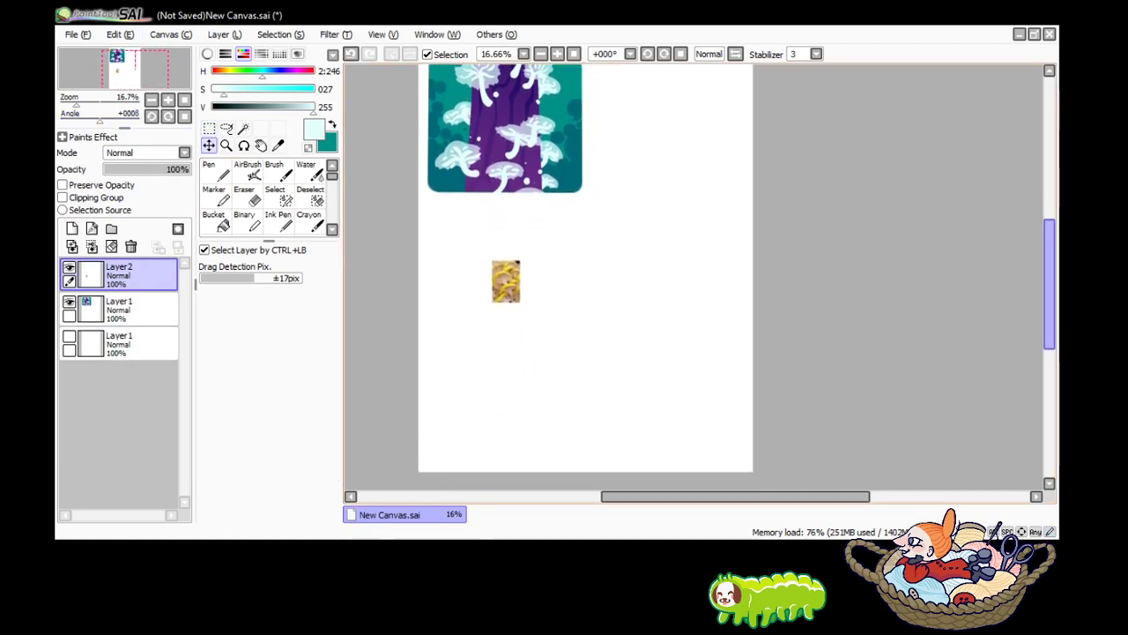
{"action": "key", "text": "ctrl+t"}
{"action": "left_click", "coordinate": [205, 310]}
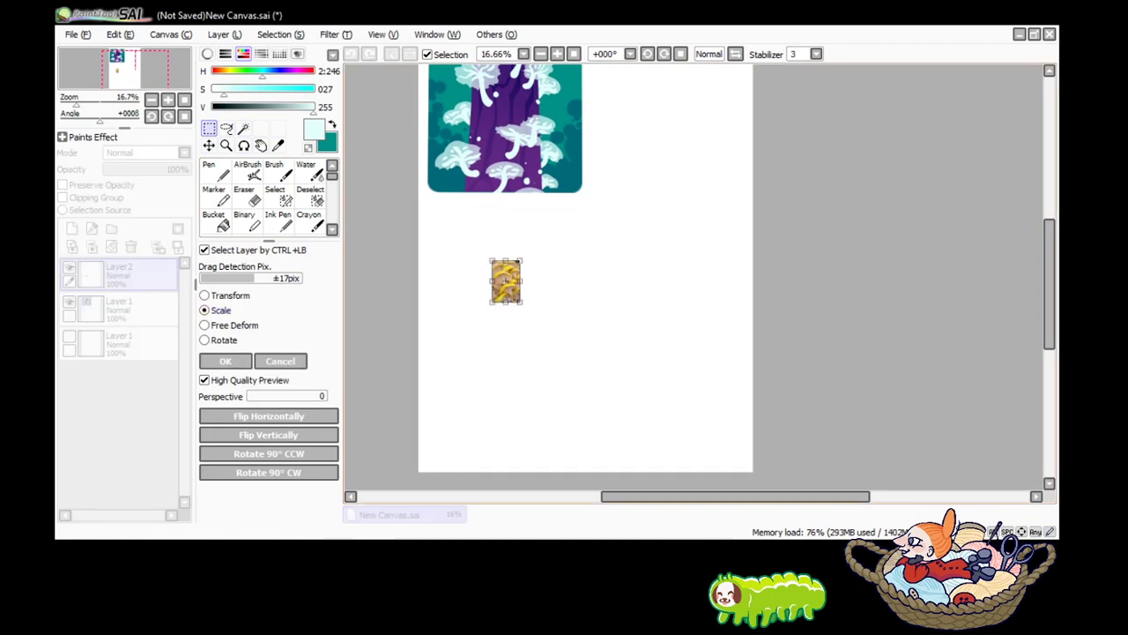
{"action": "left_click_drag", "start_coordinate": [520, 301], "coordinate": [650, 460]}
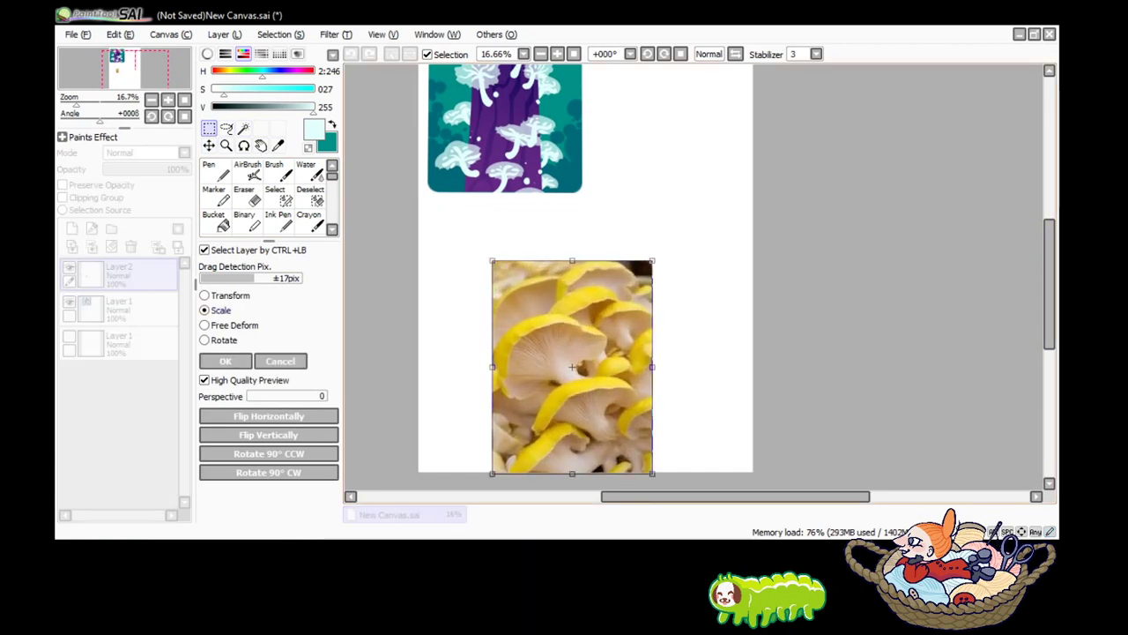
{"action": "left_click_drag", "start_coordinate": [571, 359], "coordinate": [516, 335]}
{"action": "key", "text": "Return"}
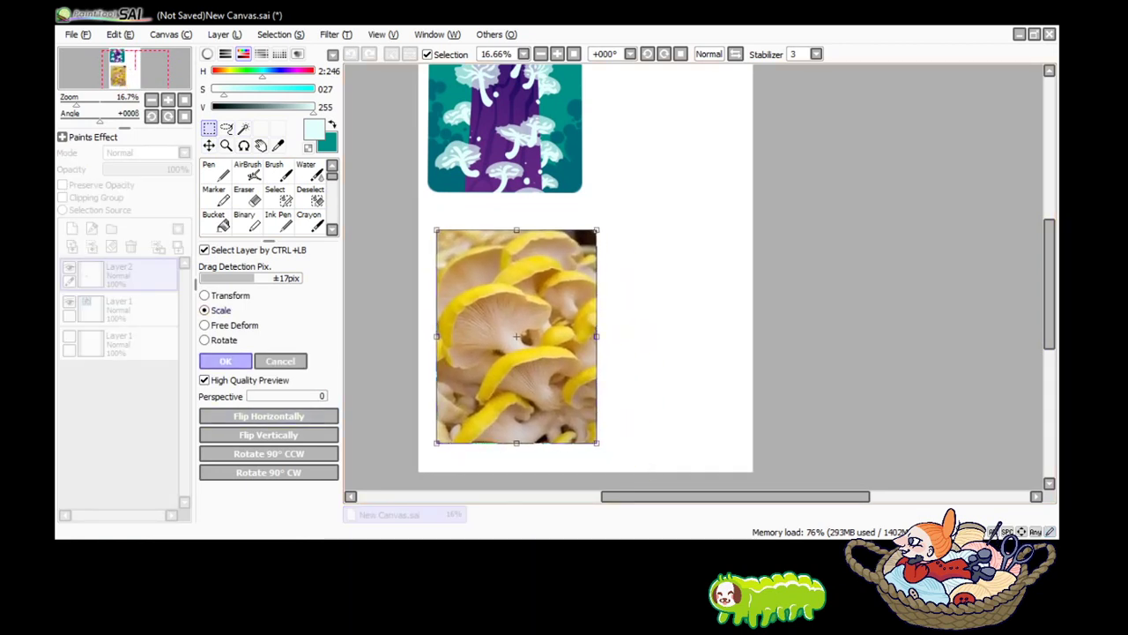
{"action": "key", "text": "ctrl+minus"}
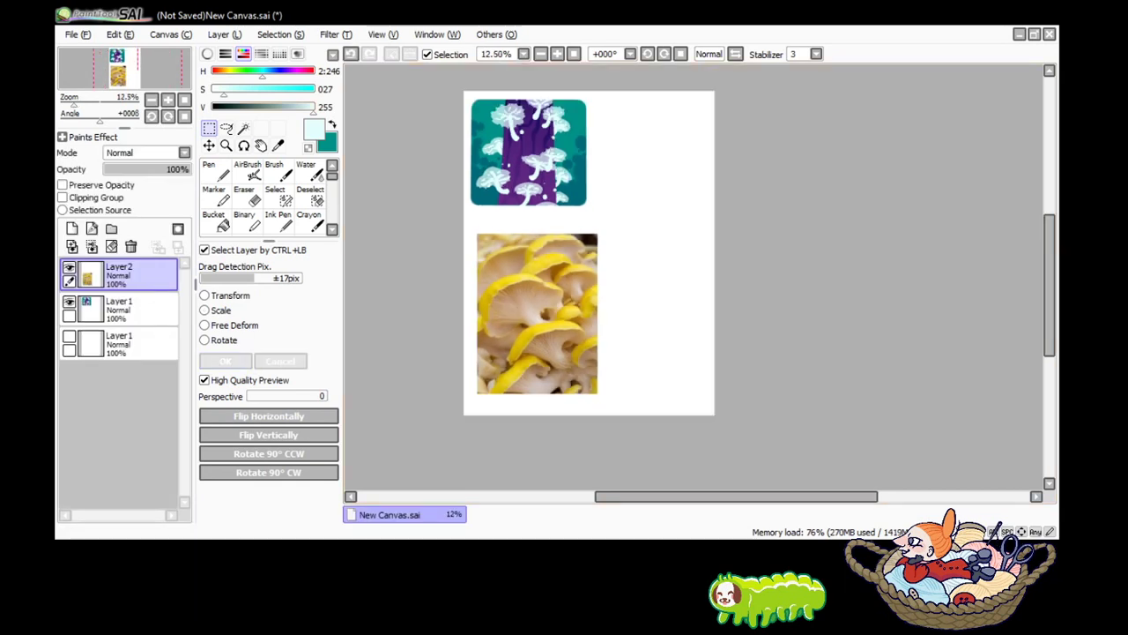
Sample a dark magenta, hide the old icon, add a new layer, and set Pen size 350.
{"action": "left_click", "coordinate": [123, 344], "text": "ctrl"}
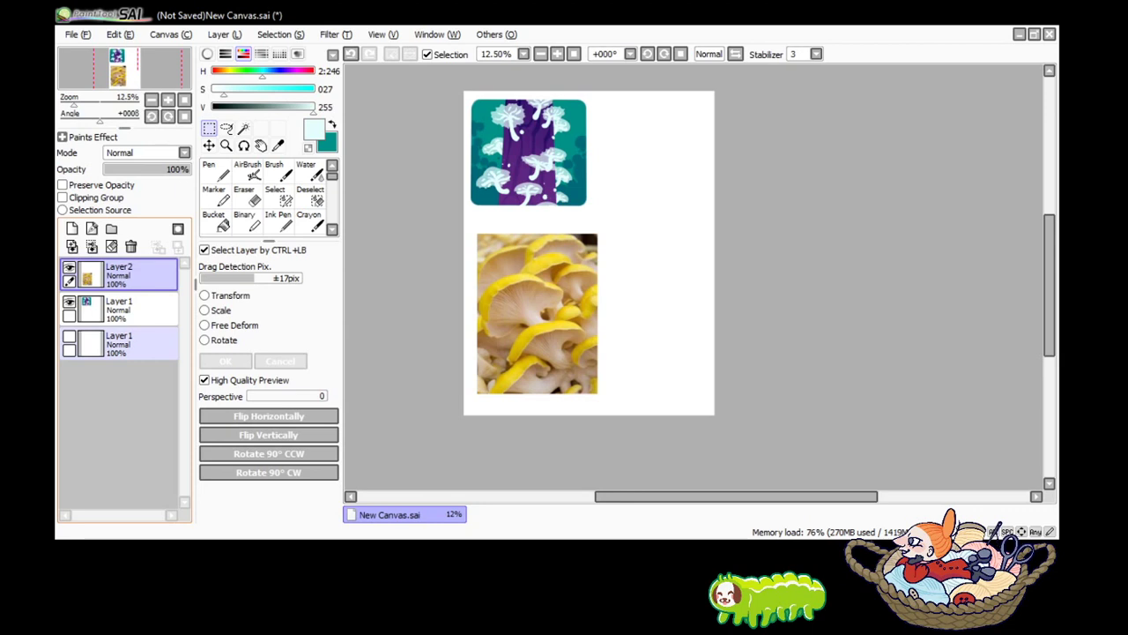
{"action": "left_click", "coordinate": [123, 344], "text": "ctrl"}
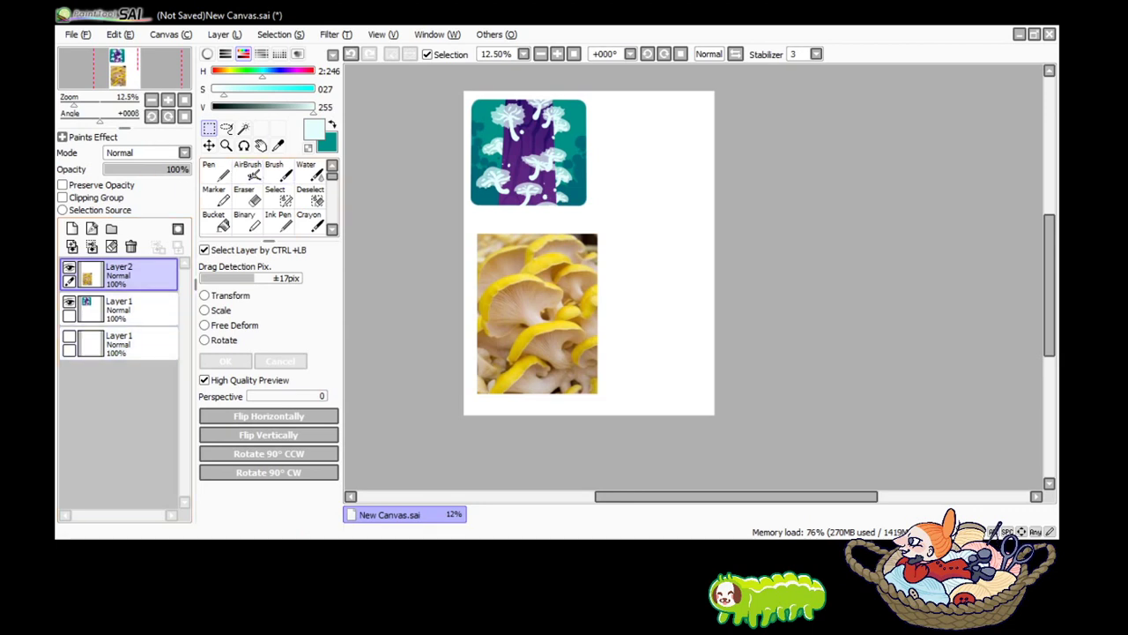
{"action": "left_click", "coordinate": [277, 145]}
{"action": "left_click", "coordinate": [520, 176]}
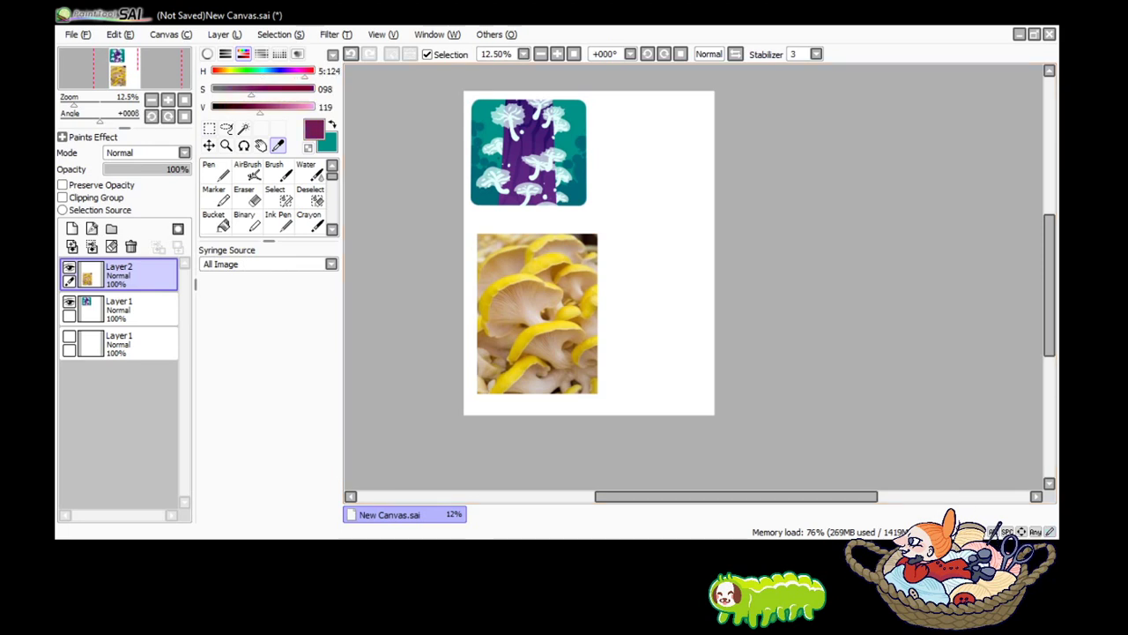
{"action": "left_click", "coordinate": [216, 171]}
{"action": "left_click", "coordinate": [124, 309], "text": "ctrl"}
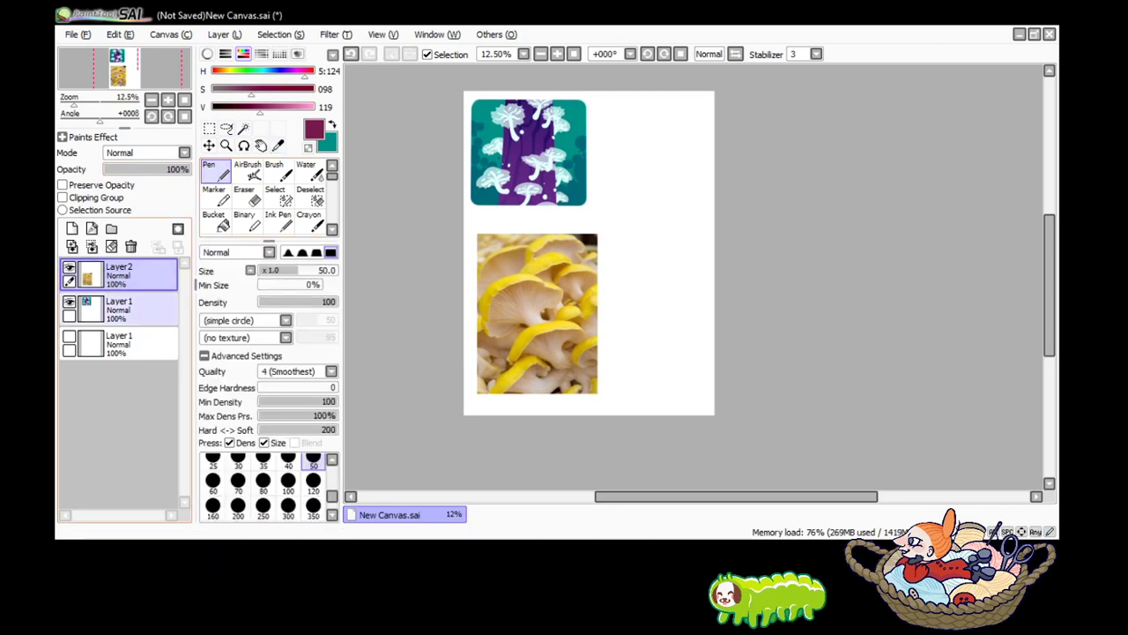
{"action": "left_click", "coordinate": [69, 302]}
{"action": "left_click", "coordinate": [71, 229]}
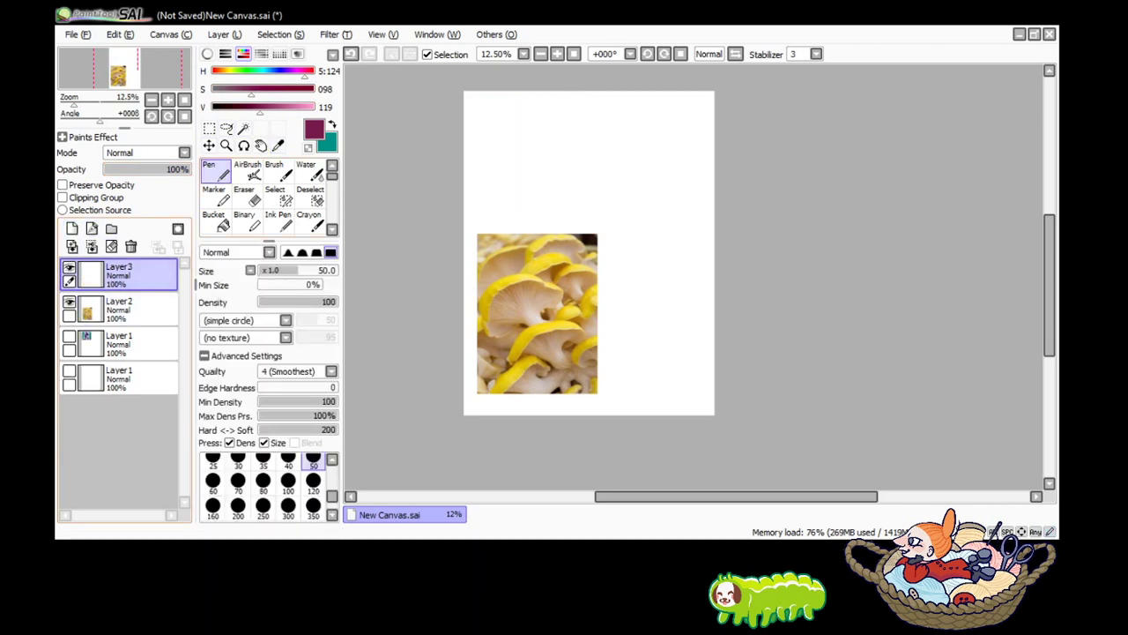
{"action": "left_click", "coordinate": [313, 508]}
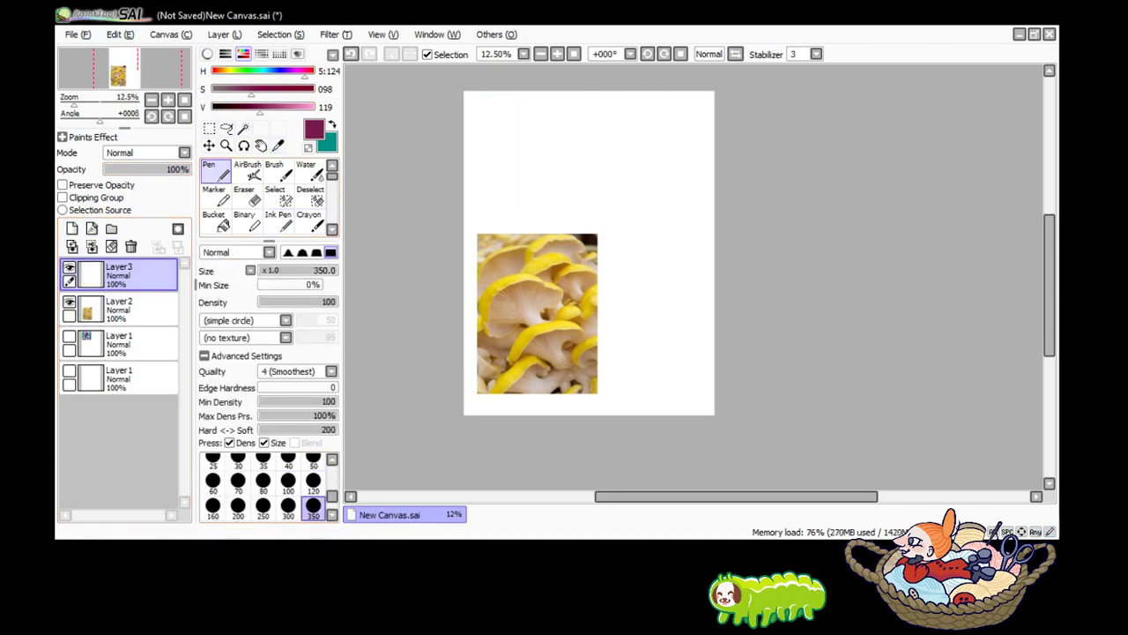
Draw a trial magenta square outline with straight lines, then undo it.
{"action": "left_click", "coordinate": [606, 112]}
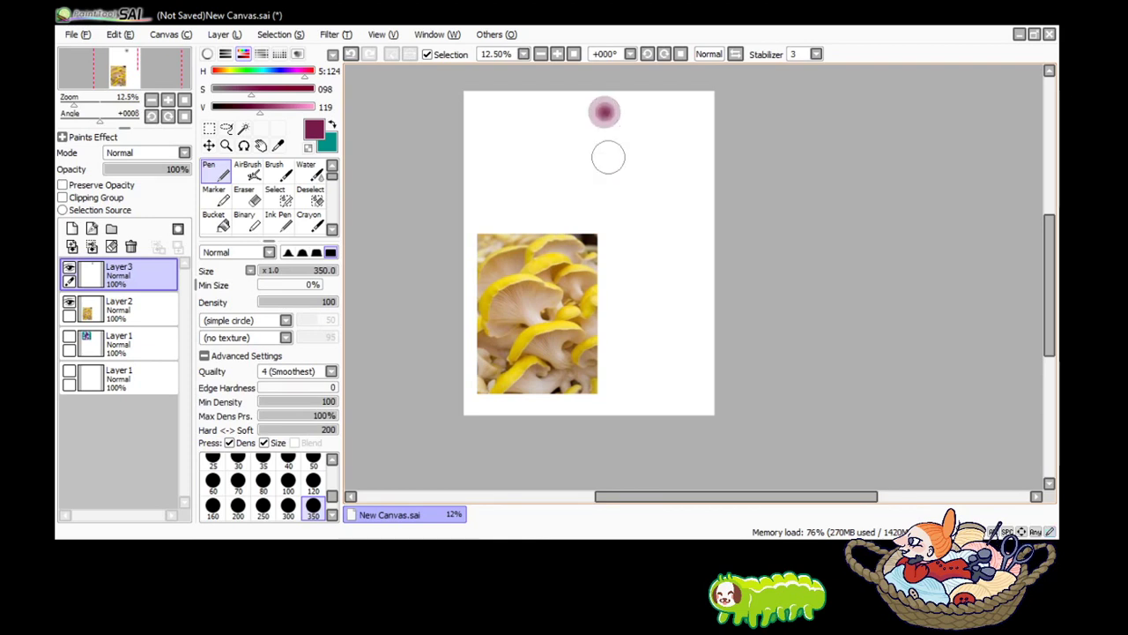
{"action": "left_click", "coordinate": [602, 201], "text": "shift"}
{"action": "left_click", "coordinate": [688, 203], "text": "shift"}
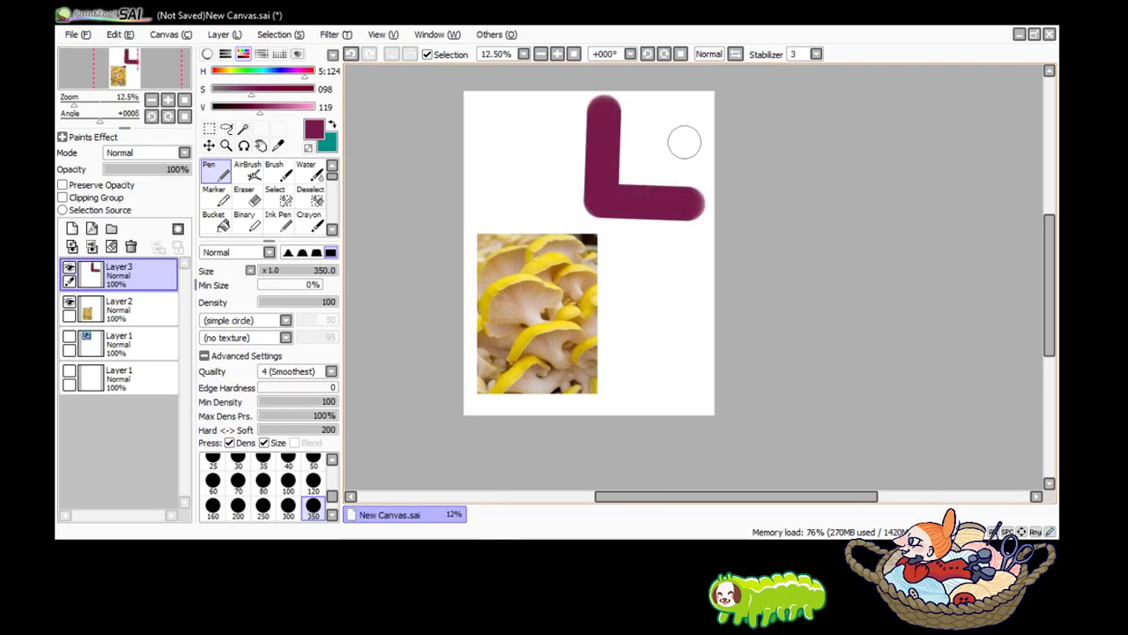
{"action": "left_click", "coordinate": [689, 115], "text": "shift"}
{"action": "left_click_drag", "start_coordinate": [687, 114], "coordinate": [605, 114]}
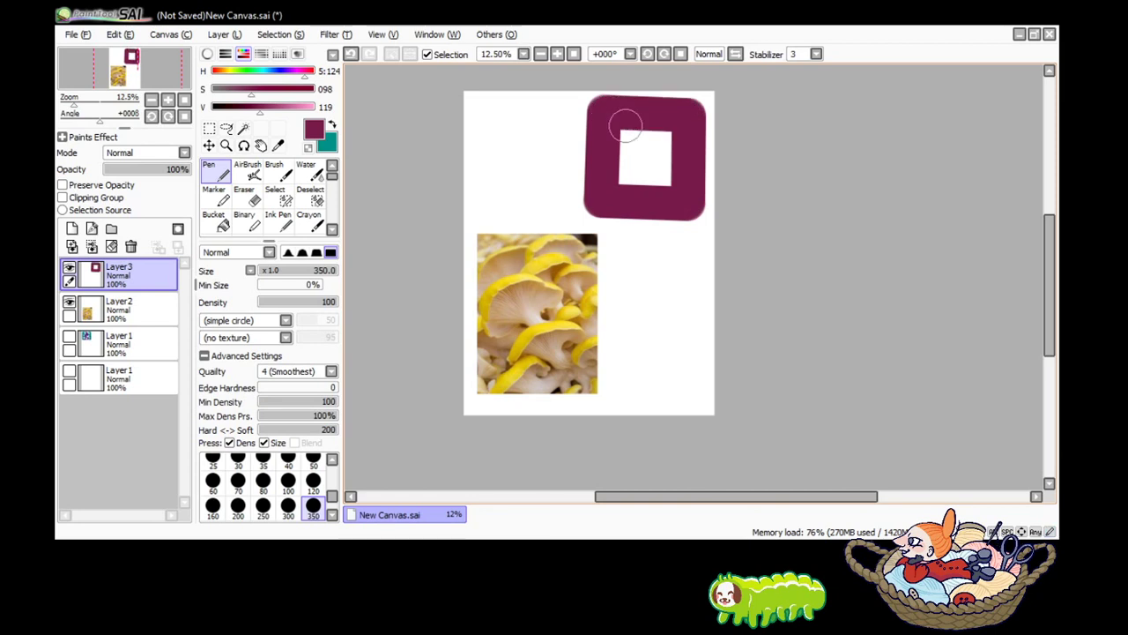
{"action": "key", "text": "ctrl+z"}
{"action": "key", "text": "ctrl+z"}
{"action": "key", "text": "ctrl+z"}
{"action": "key", "text": "ctrl+z"}
{"action": "key", "text": "ctrl+z"}
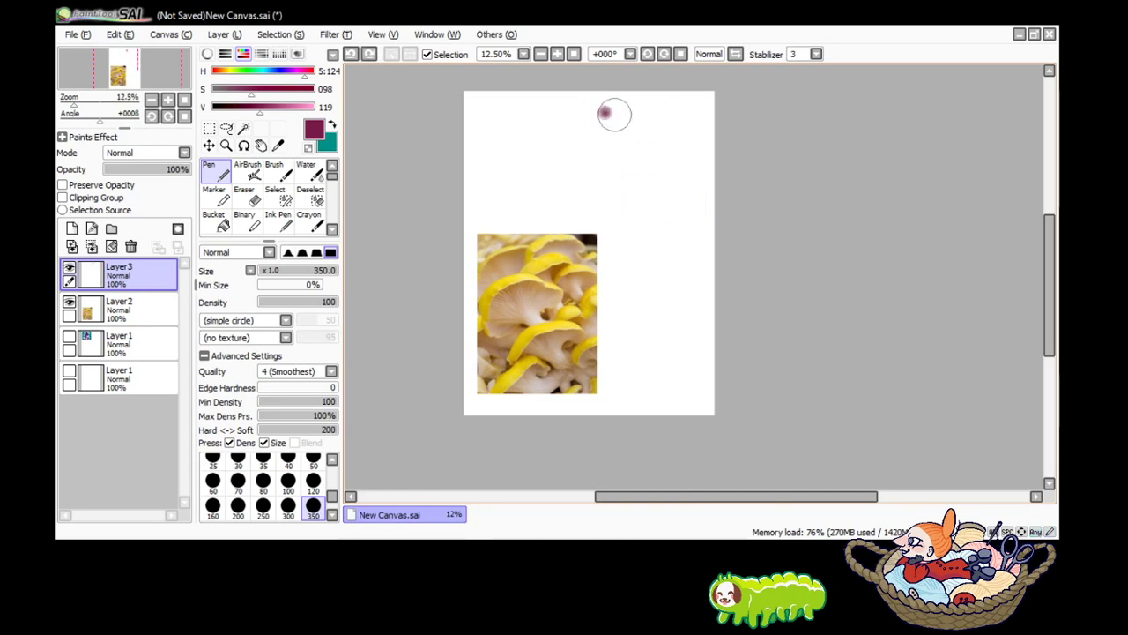
{"action": "key", "text": "ctrl+z"}
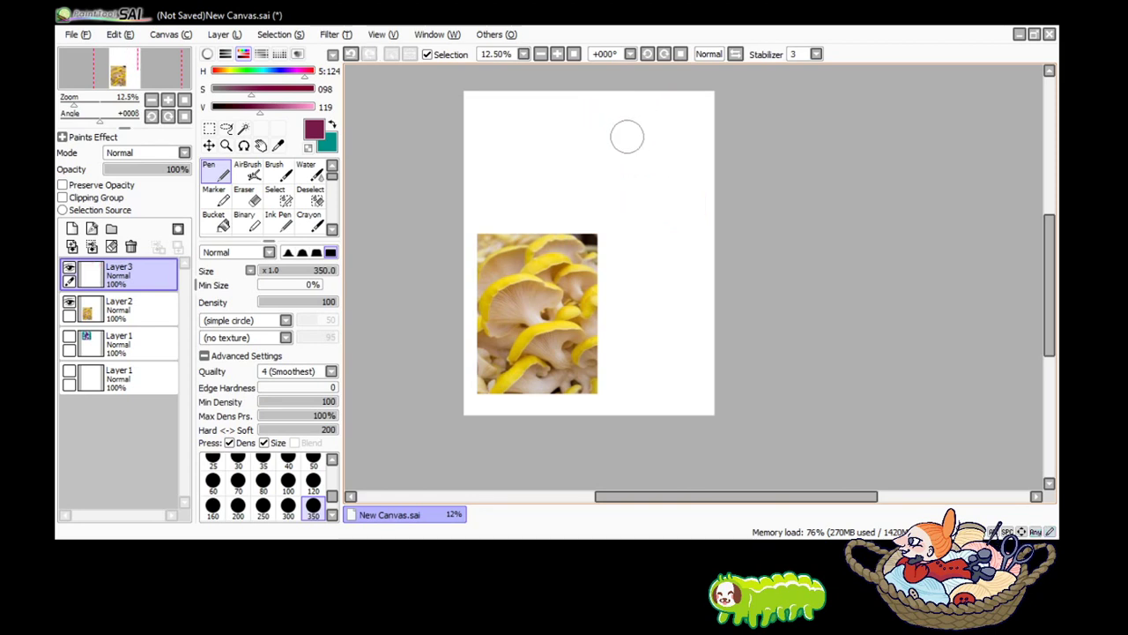
Redraw the magenta outline, fill it into a solid rounded rectangle, and zoom in.
{"action": "left_click", "coordinate": [624, 212], "text": "shift"}
{"action": "left_click", "coordinate": [685, 213], "text": "shift"}
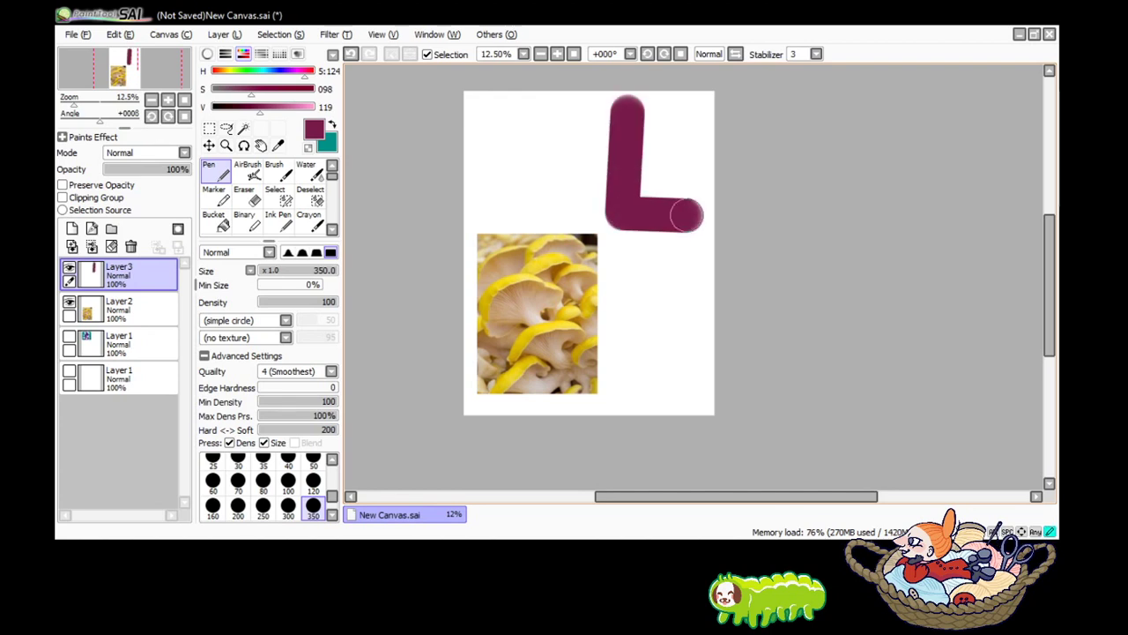
{"action": "left_click", "coordinate": [685, 115], "text": "shift"}
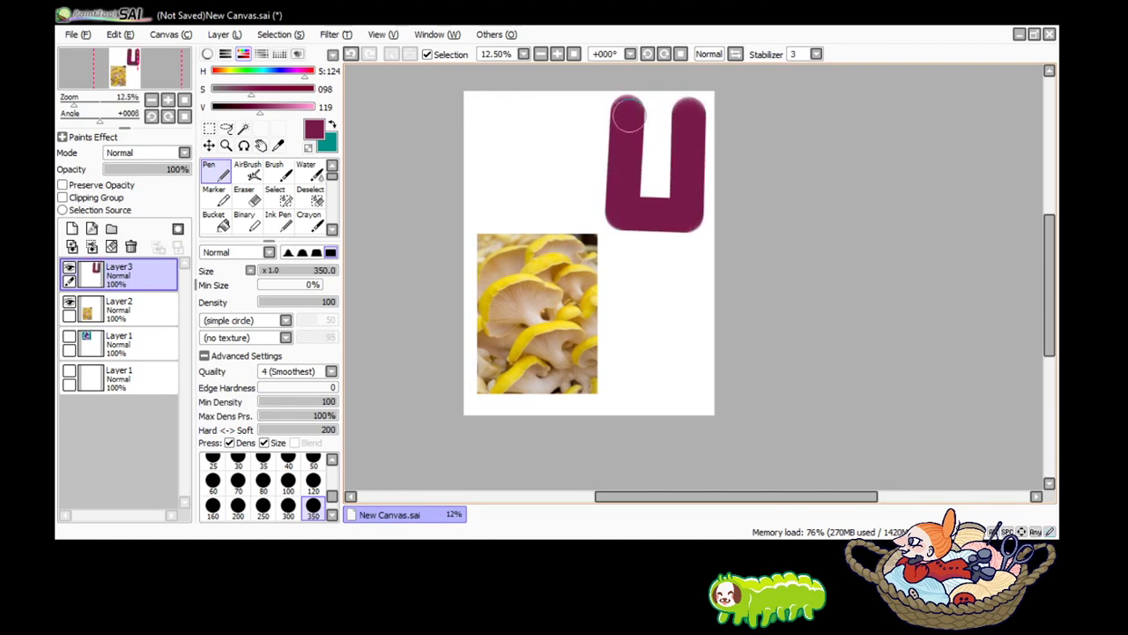
{"action": "left_click", "coordinate": [628, 114], "text": "shift"}
{"action": "mouse_move", "coordinate": [644, 130]}
{"action": "left_mouse_down"}
{"action": "mouse_move", "coordinate": [649, 164]}
{"action": "mouse_move", "coordinate": [670, 162]}
{"action": "left_mouse_up"}
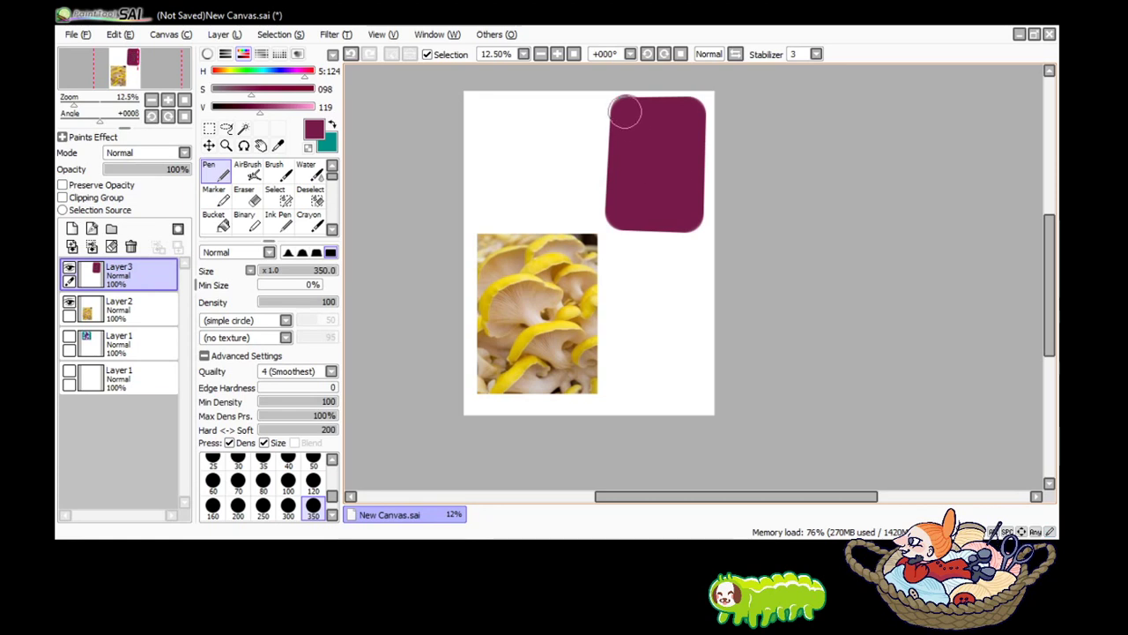
{"action": "left_click_drag", "start_coordinate": [622, 111], "coordinate": [610, 210]}
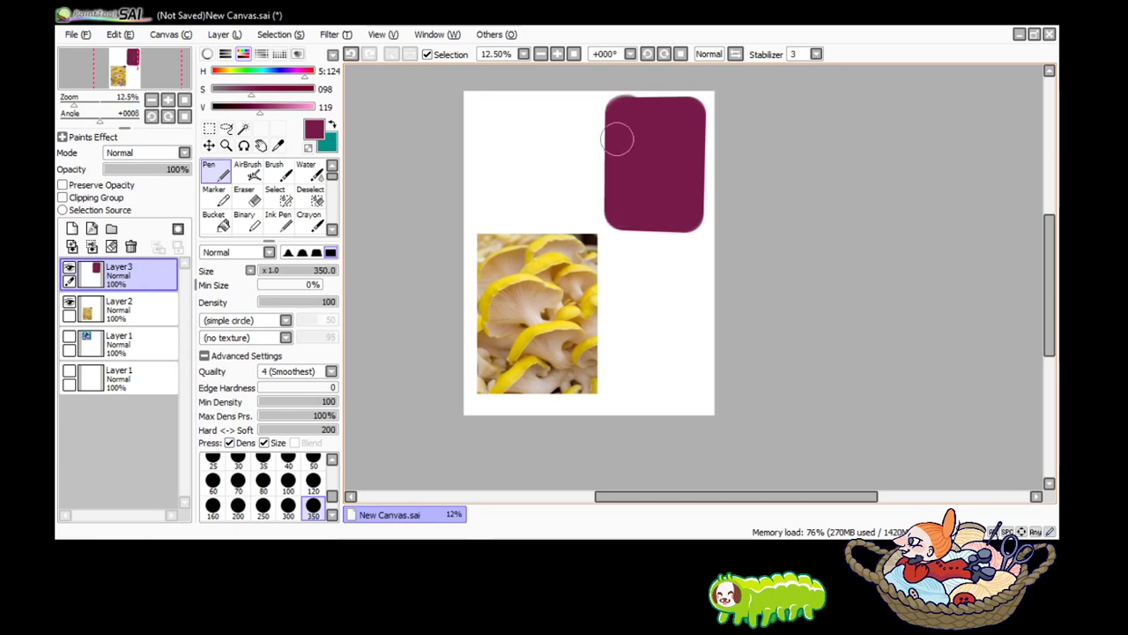
{"action": "left_click_drag", "start_coordinate": [624, 114], "coordinate": [688, 113]}
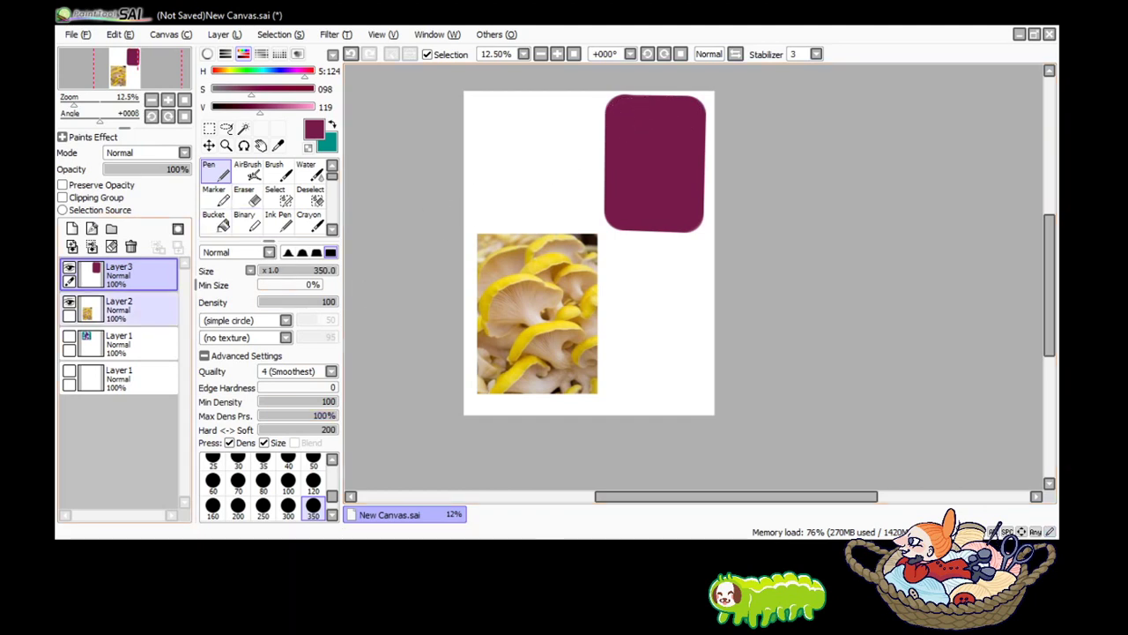
{"action": "left_click", "coordinate": [69, 335]}
{"action": "double_click", "coordinate": [69, 336]}
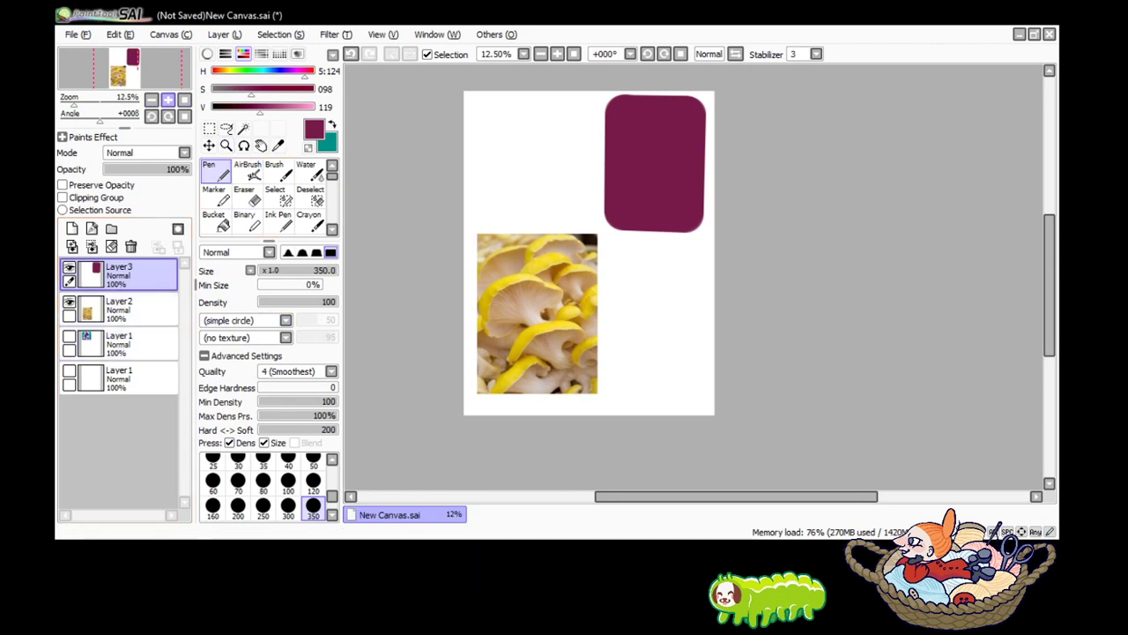
{"action": "left_click", "coordinate": [167, 99]}
Create a new folder, move the magenta shape's layer into it, and add a layer above.
{"action": "left_click", "coordinate": [111, 229]}
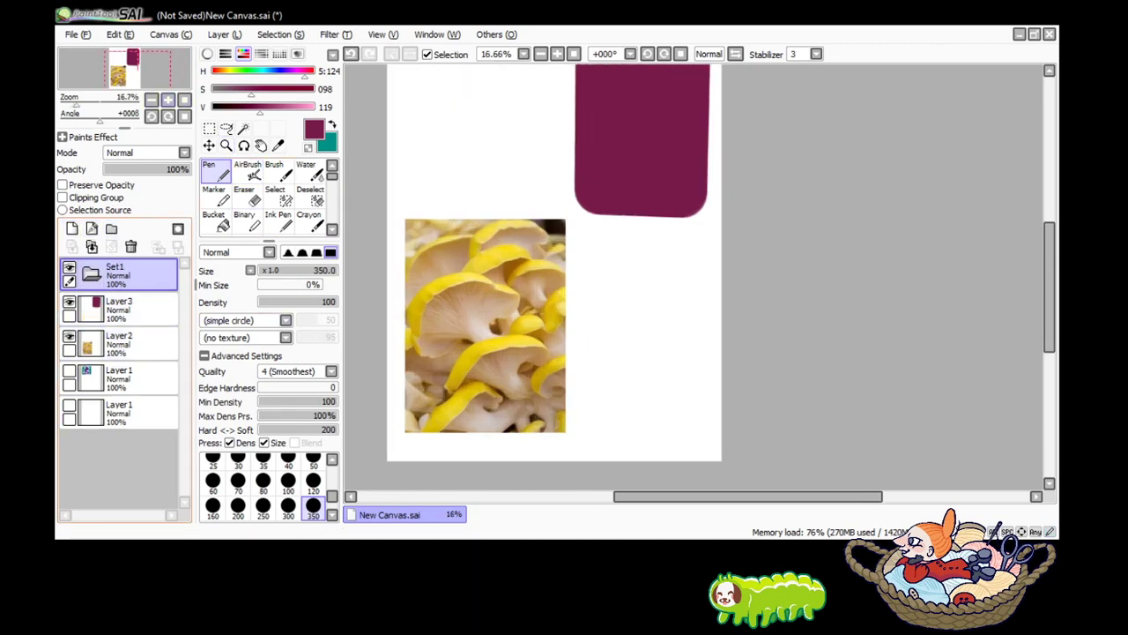
{"action": "left_click_drag", "start_coordinate": [114, 309], "coordinate": [115, 274]}
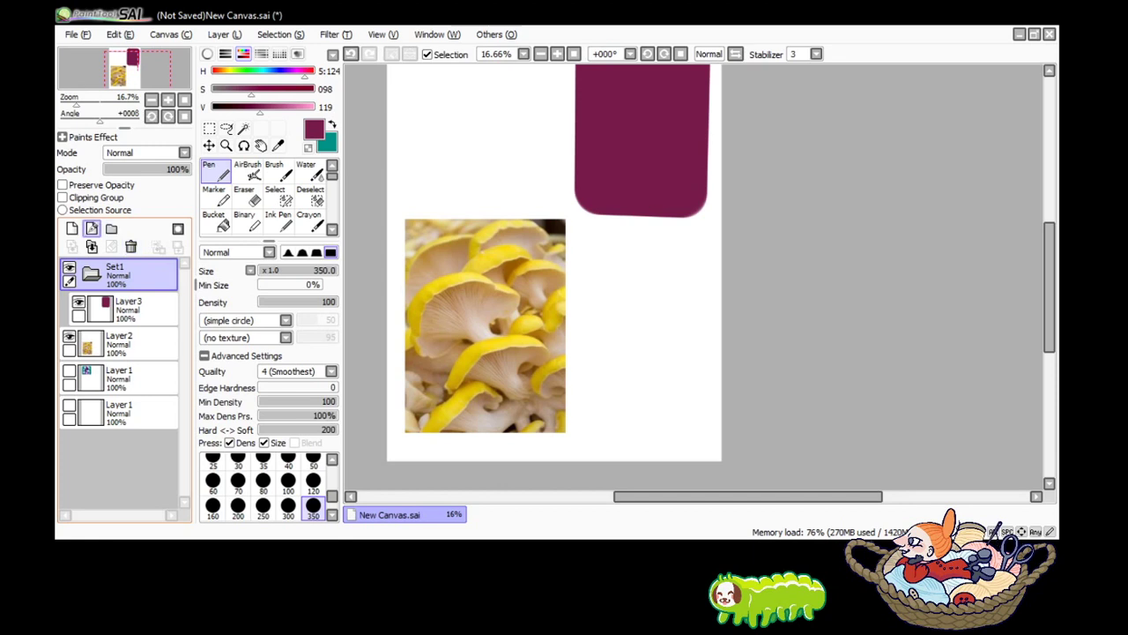
{"action": "left_click", "coordinate": [71, 228]}
Sample pale cream from the photo, brighten it, and set the Pen to size 120.
{"action": "left_click", "coordinate": [277, 144]}
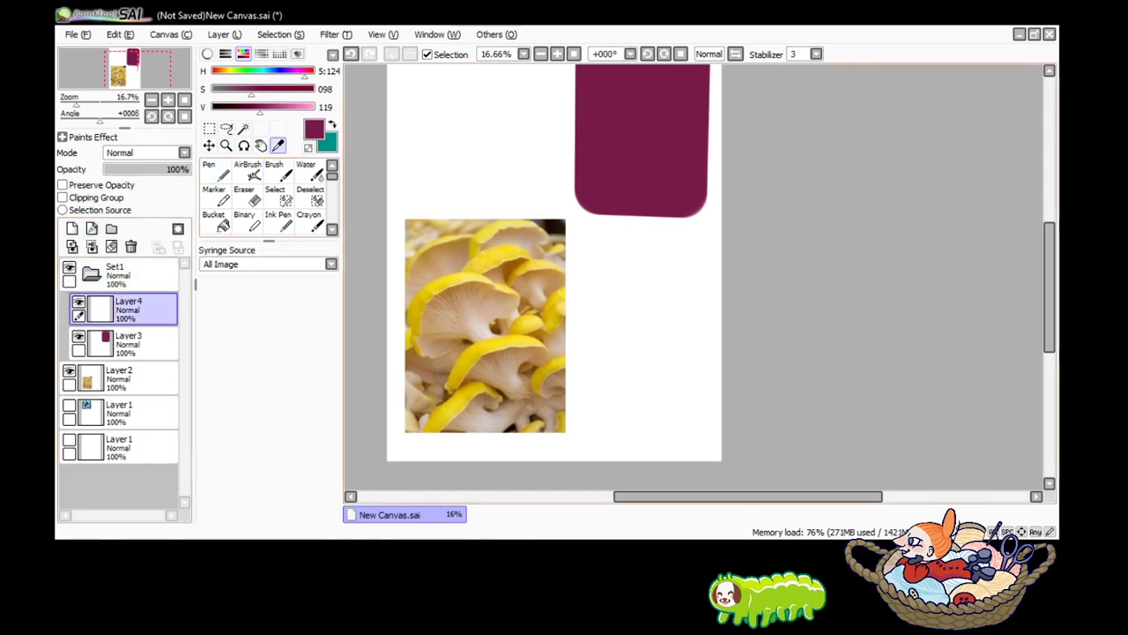
{"action": "left_click", "coordinate": [493, 291]}
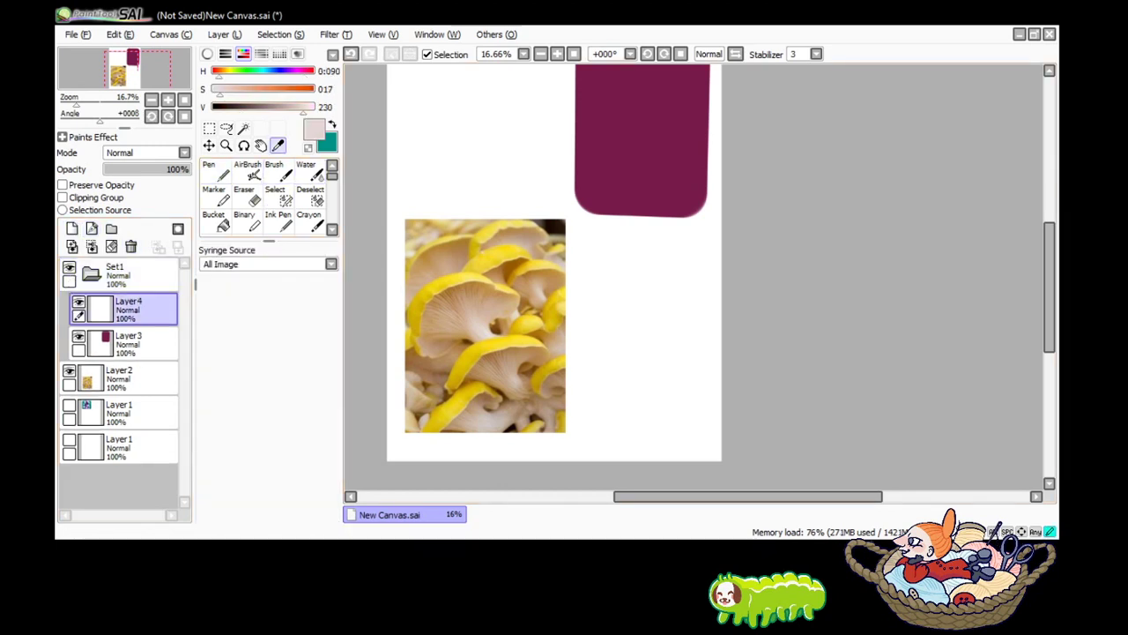
{"action": "left_click_drag", "start_coordinate": [301, 106], "coordinate": [311, 107]}
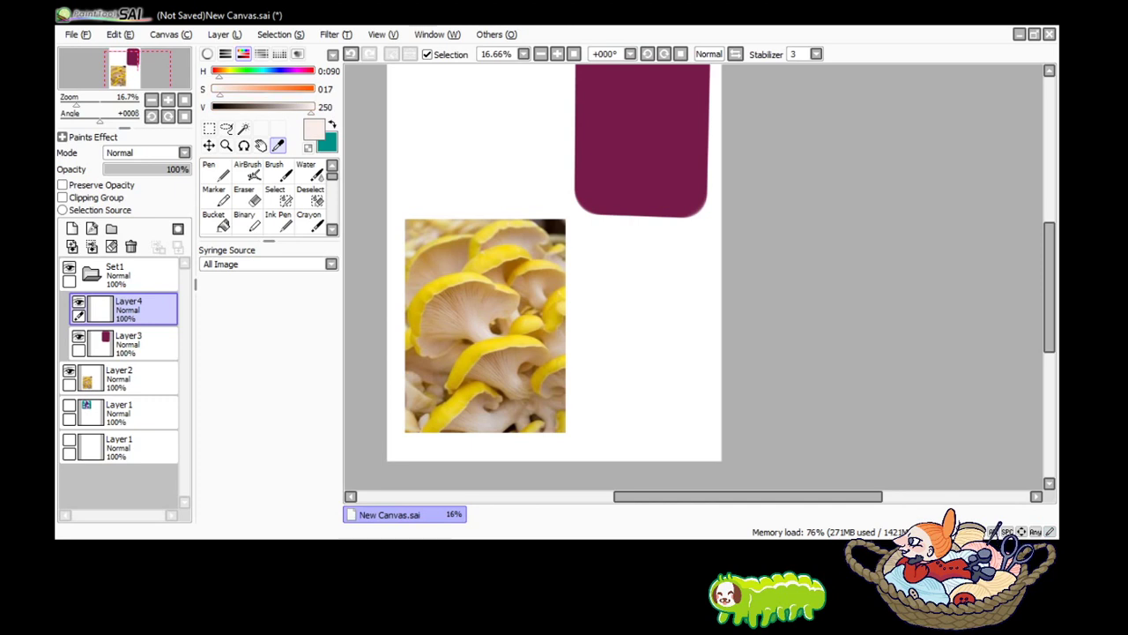
{"action": "left_click", "coordinate": [216, 172]}
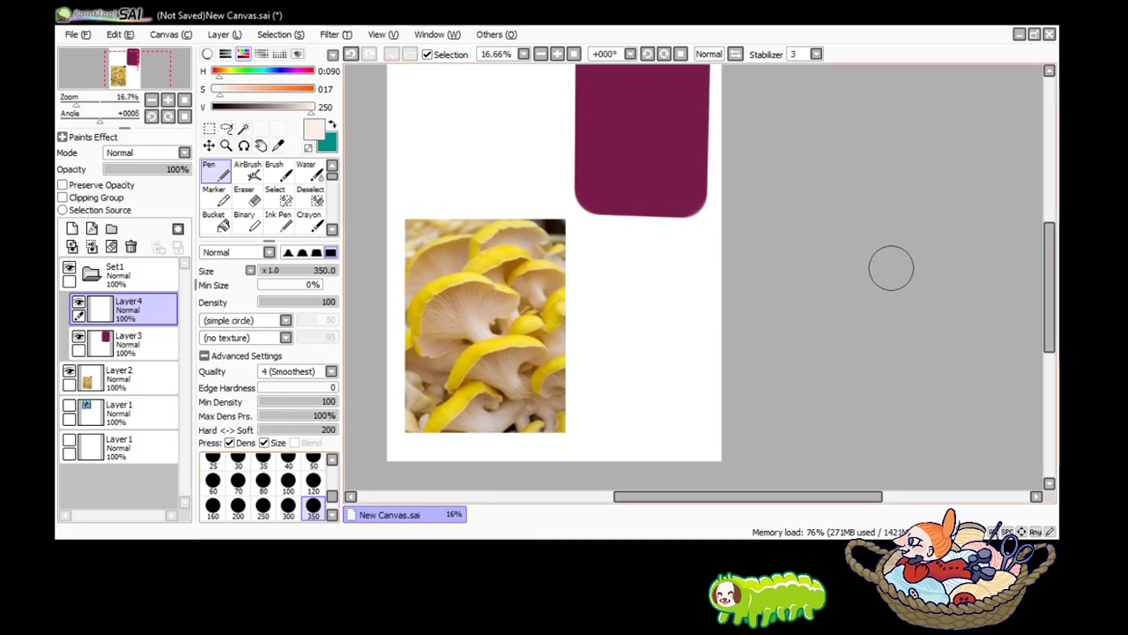
{"action": "left_click_drag", "start_coordinate": [1049, 264], "coordinate": [1049, 252]}
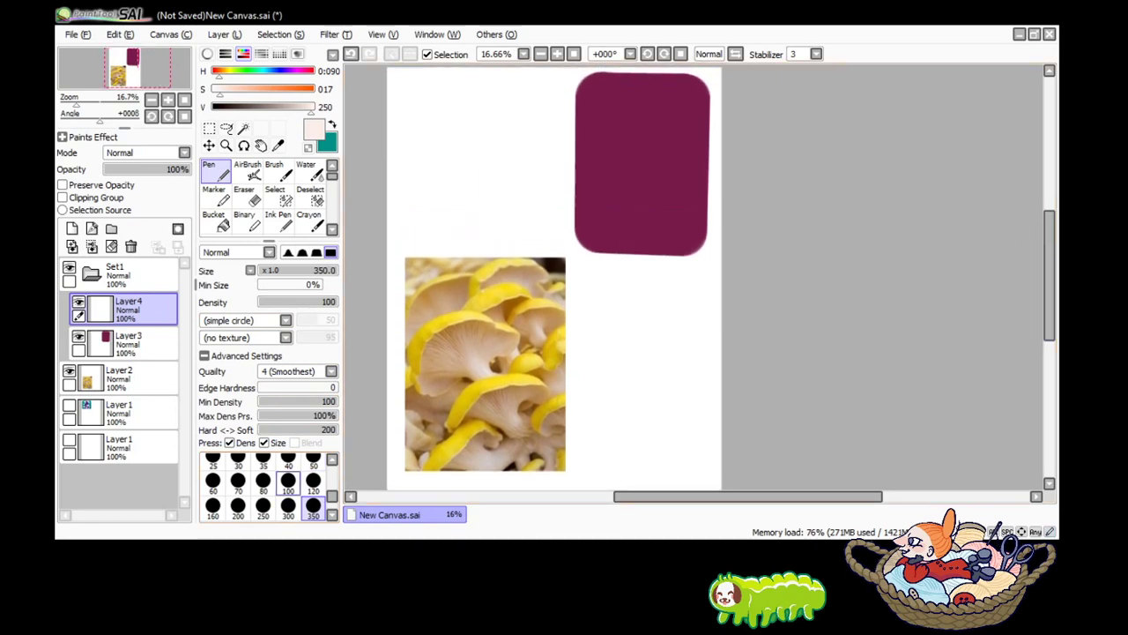
{"action": "scroll", "coordinate": [264, 484], "scroll_direction": "up", "scroll_amount": 1}
{"action": "left_click", "coordinate": [313, 481]}
{"action": "left_click", "coordinate": [313, 460]}
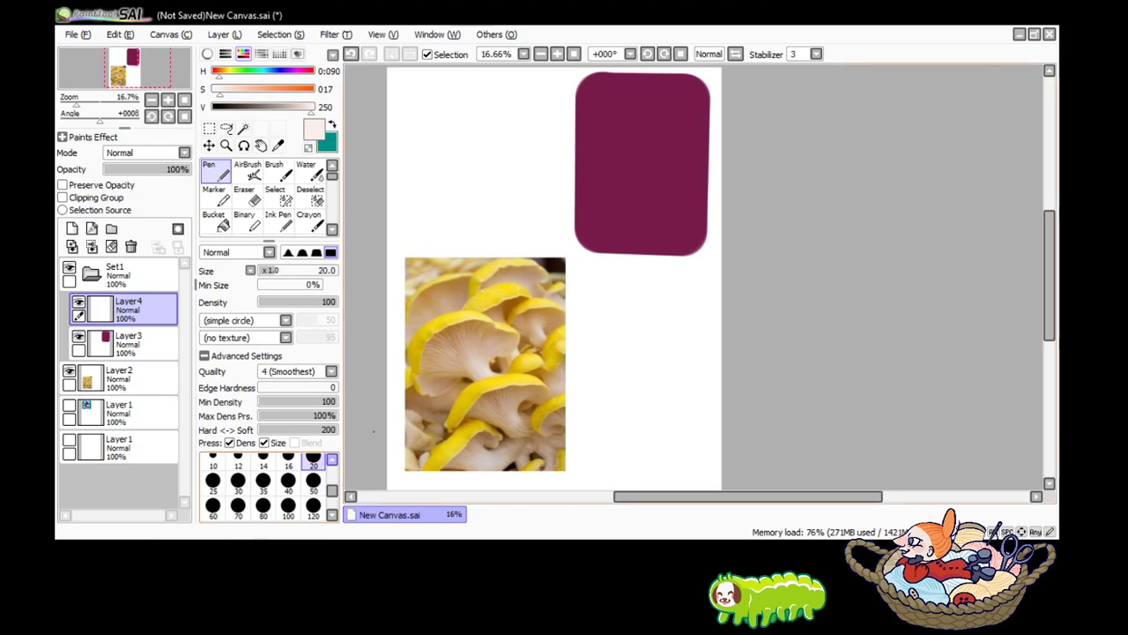
{"action": "left_click", "coordinate": [313, 505]}
Paint cream stem and blob shapes on the magenta square and clip the layer to it.
{"action": "mouse_move", "coordinate": [668, 218]}
{"action": "left_mouse_down"}
{"action": "mouse_move", "coordinate": [637, 180]}
{"action": "mouse_move", "coordinate": [656, 169]}
{"action": "mouse_move", "coordinate": [666, 210]}
{"action": "mouse_move", "coordinate": [652, 195]}
{"action": "left_mouse_up"}
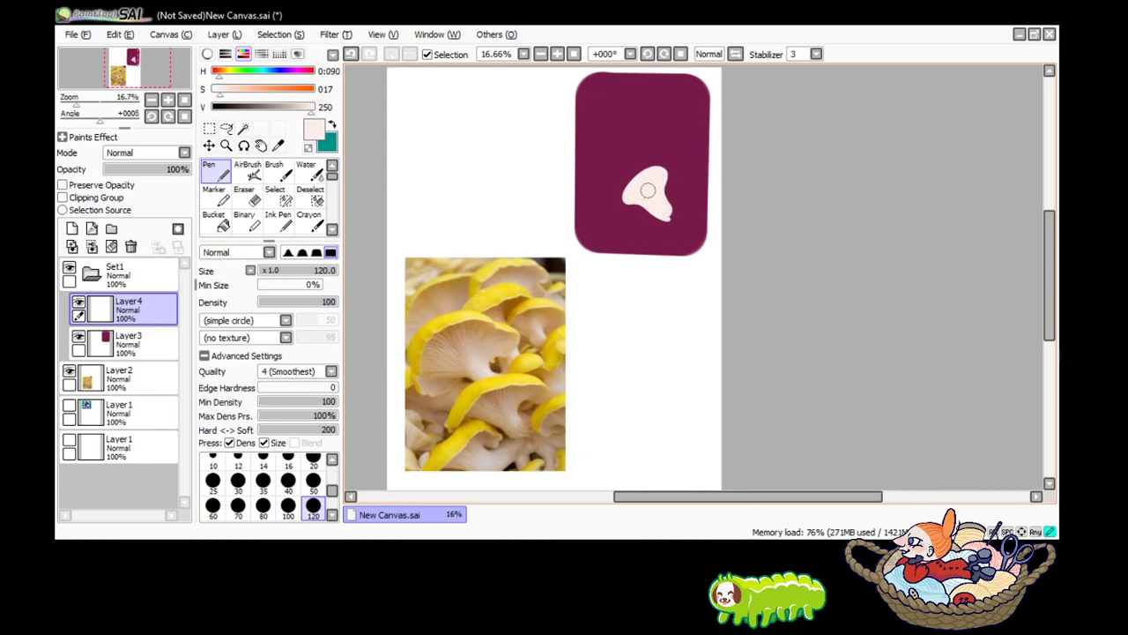
{"action": "mouse_move", "coordinate": [702, 214]}
{"action": "left_mouse_down"}
{"action": "mouse_move", "coordinate": [623, 236]}
{"action": "mouse_move", "coordinate": [669, 231]}
{"action": "mouse_move", "coordinate": [628, 231]}
{"action": "mouse_move", "coordinate": [643, 229]}
{"action": "left_mouse_up"}
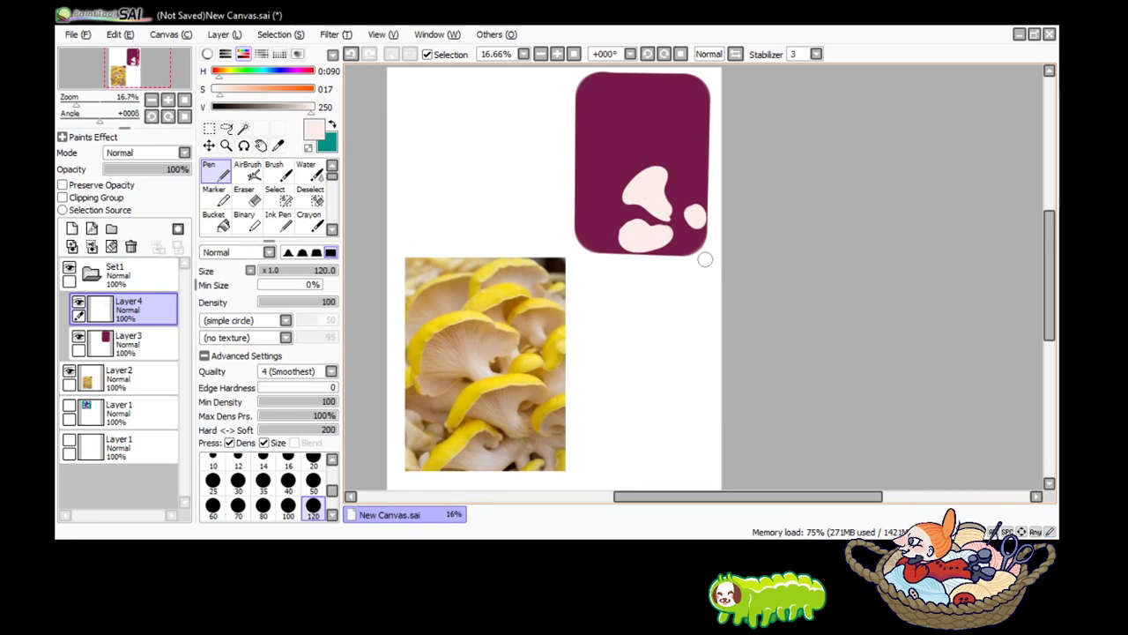
{"action": "left_click_drag", "start_coordinate": [691, 241], "coordinate": [700, 248]}
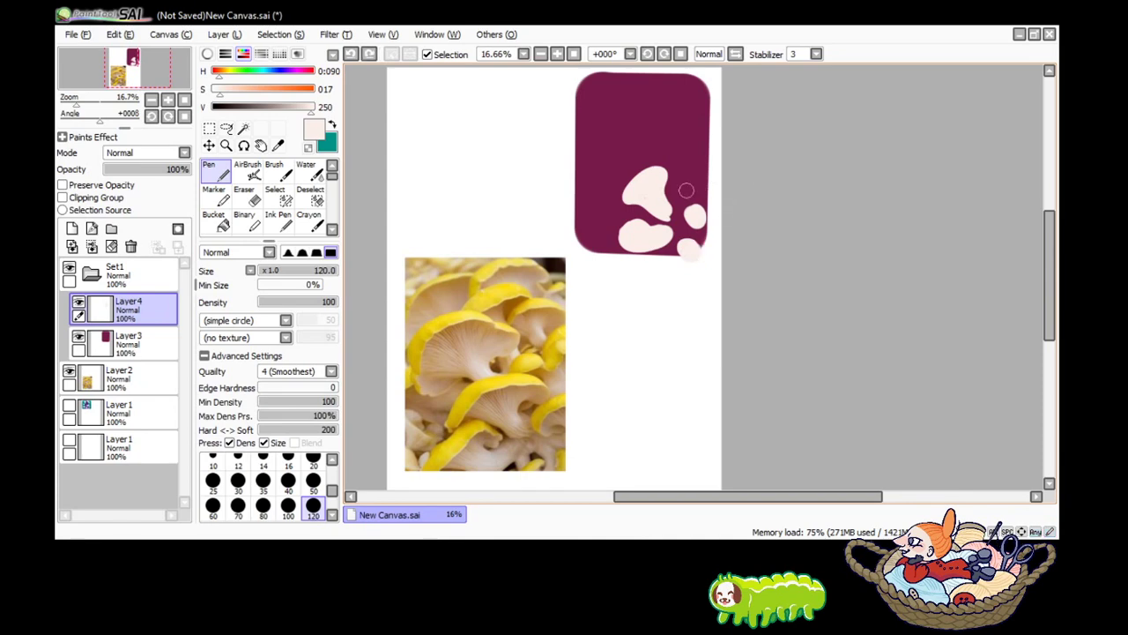
{"action": "left_click", "coordinate": [62, 198]}
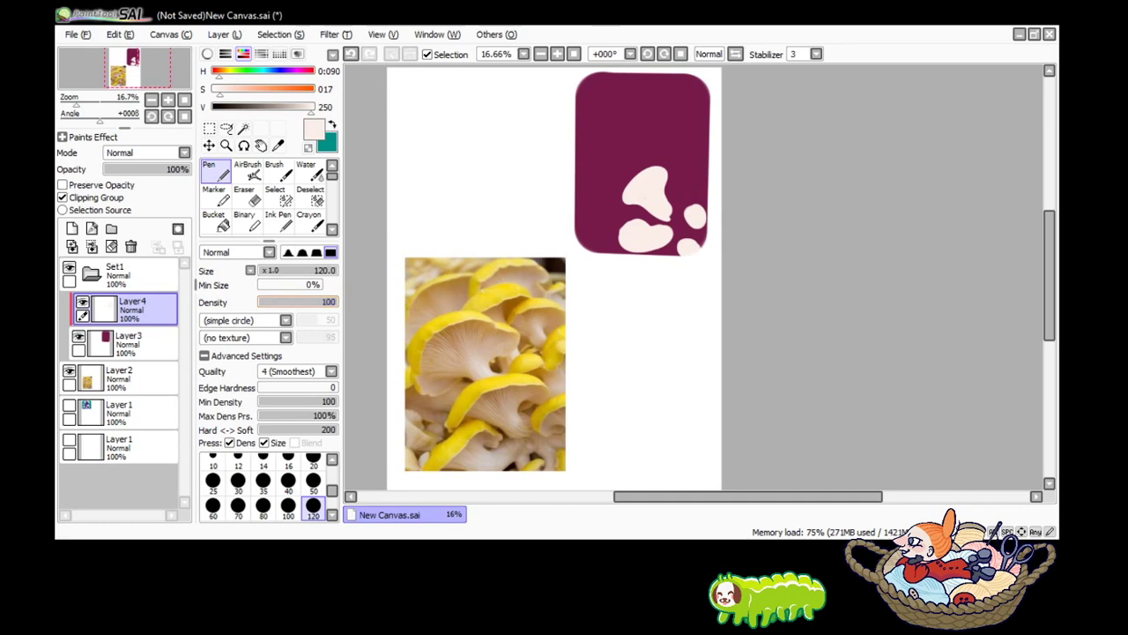
Adjust the HSV sliders to a golden yellow-orange paint colour.
{"action": "left_click_drag", "start_coordinate": [220, 71], "coordinate": [315, 89]}
{"action": "left_click_drag", "start_coordinate": [229, 70], "coordinate": [226, 70]}
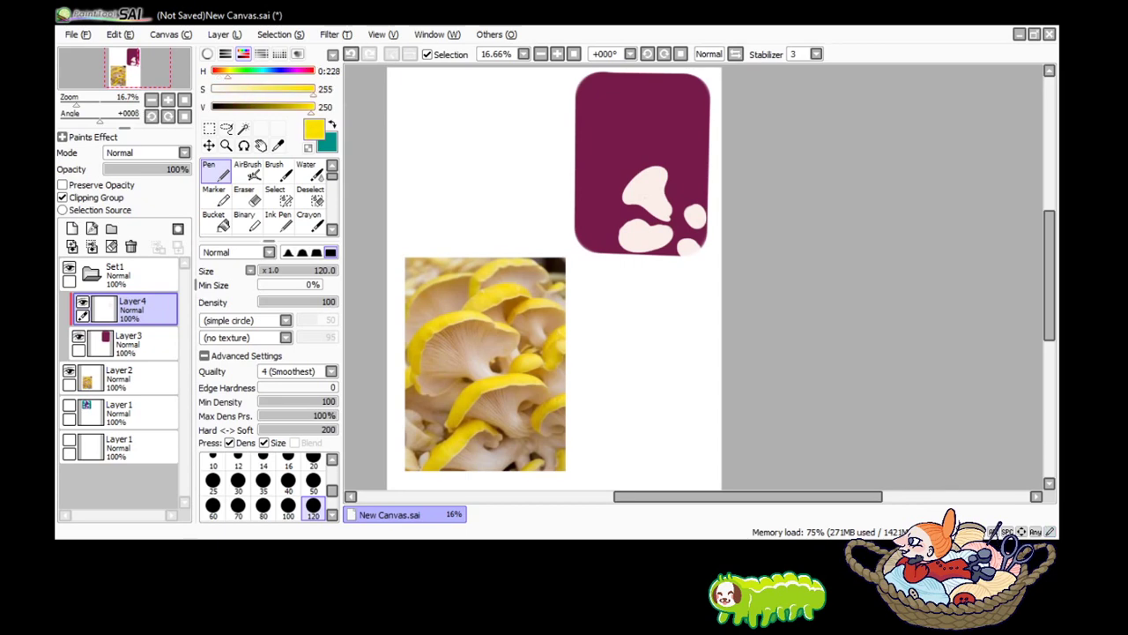
{"action": "left_click_drag", "start_coordinate": [227, 71], "coordinate": [224, 70]}
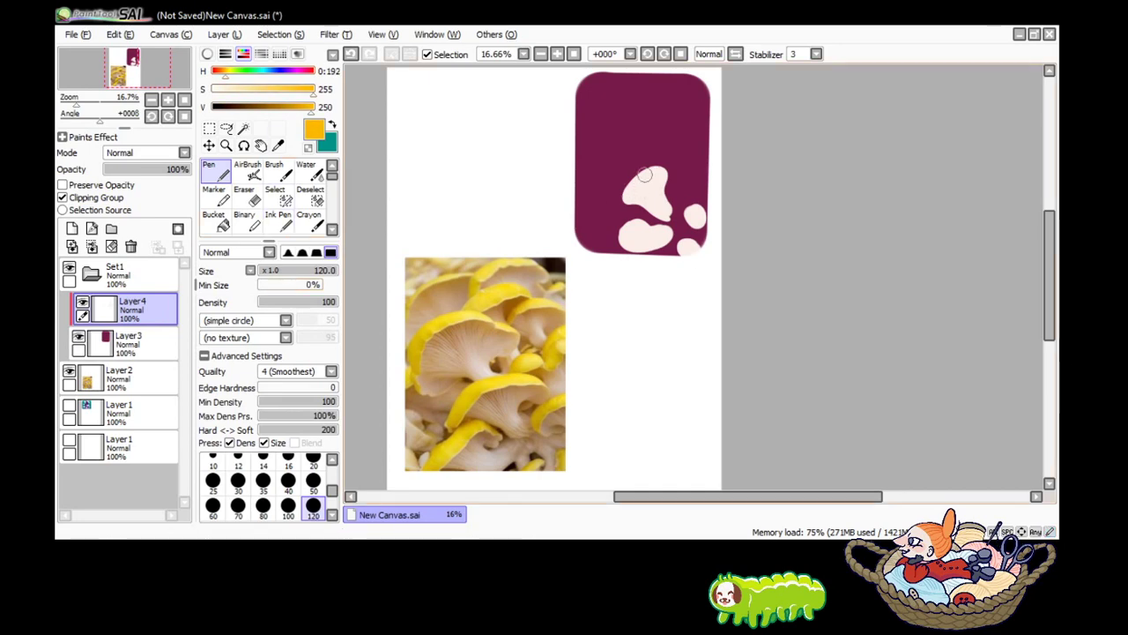
On a new layer, paint golden yellow cap arcs over the cream shapes and clip them.
{"action": "left_click", "coordinate": [72, 228]}
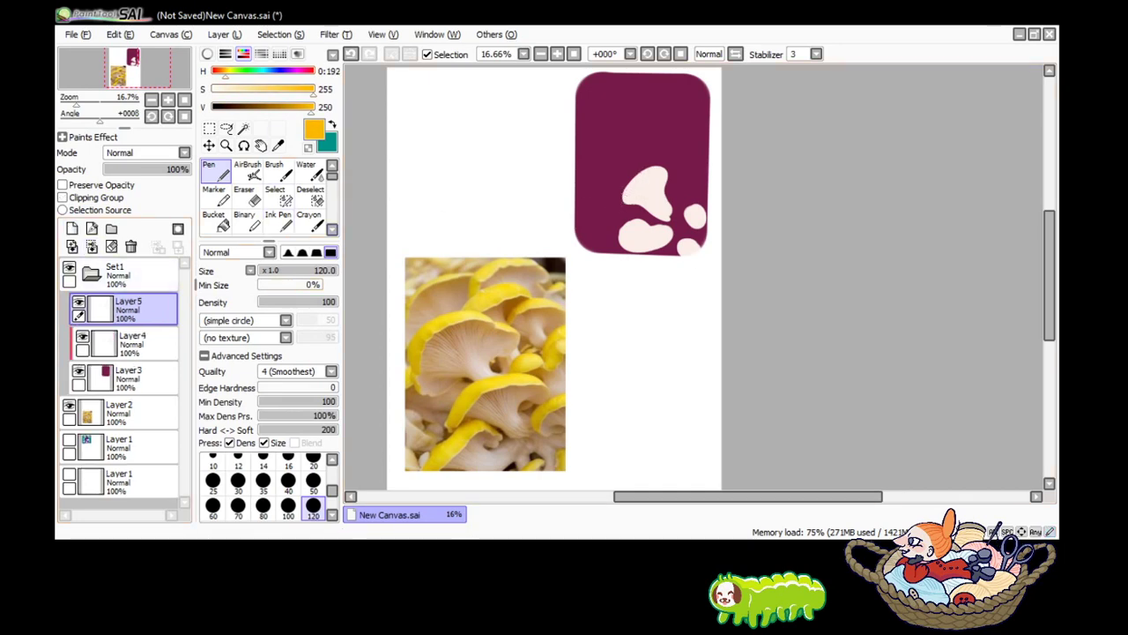
{"action": "mouse_move", "coordinate": [618, 188]}
{"action": "left_mouse_down"}
{"action": "mouse_move", "coordinate": [667, 163]}
{"action": "mouse_move", "coordinate": [612, 199]}
{"action": "mouse_move", "coordinate": [675, 163]}
{"action": "left_mouse_up"}
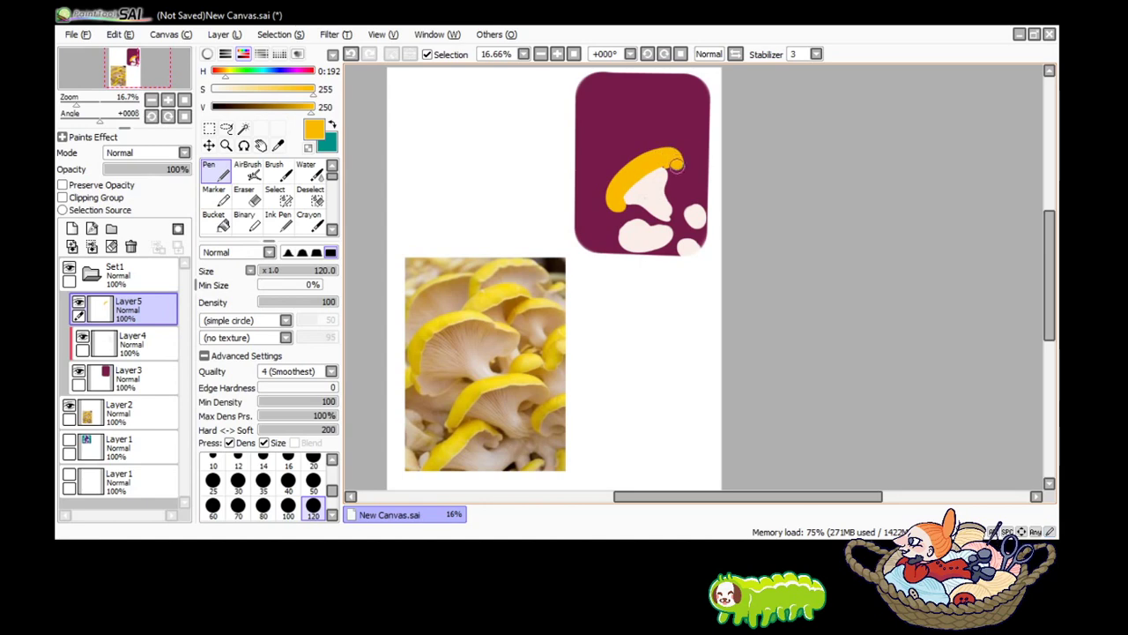
{"action": "key", "text": "ctrl+z"}
{"action": "key", "text": "ctrl+z"}
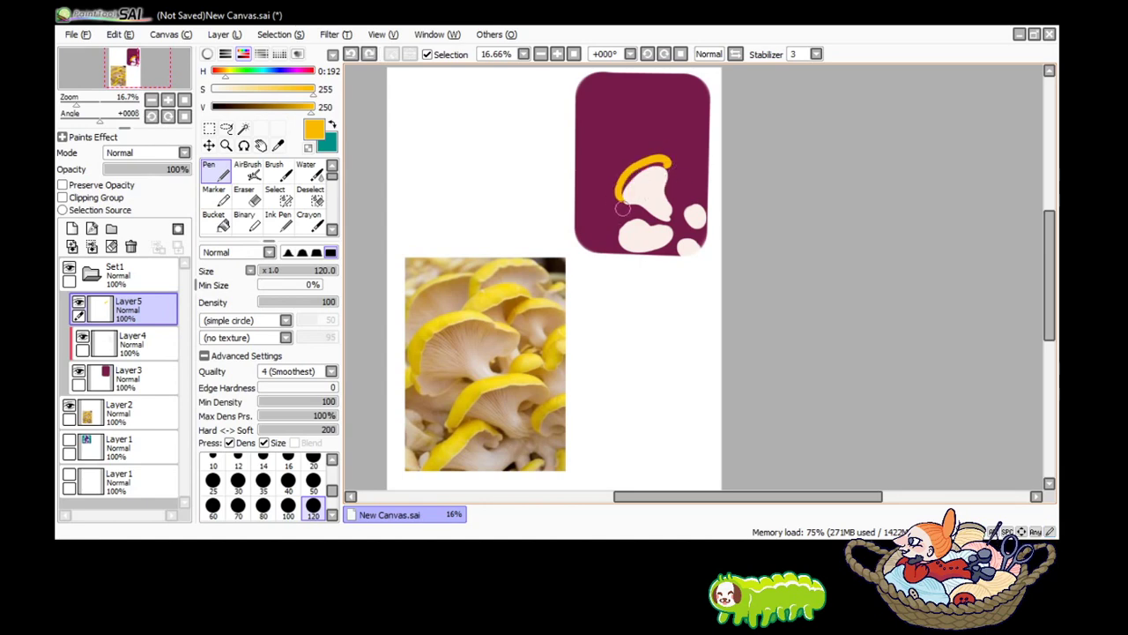
{"action": "key", "text": "ctrl+z"}
{"action": "left_click", "coordinate": [612, 201]}
{"action": "mouse_move", "coordinate": [612, 202]}
{"action": "left_mouse_down"}
{"action": "mouse_move", "coordinate": [624, 175]}
{"action": "mouse_move", "coordinate": [659, 158]}
{"action": "mouse_move", "coordinate": [679, 167]}
{"action": "mouse_move", "coordinate": [634, 176]}
{"action": "mouse_move", "coordinate": [618, 201]}
{"action": "mouse_move", "coordinate": [643, 189]}
{"action": "left_mouse_up"}
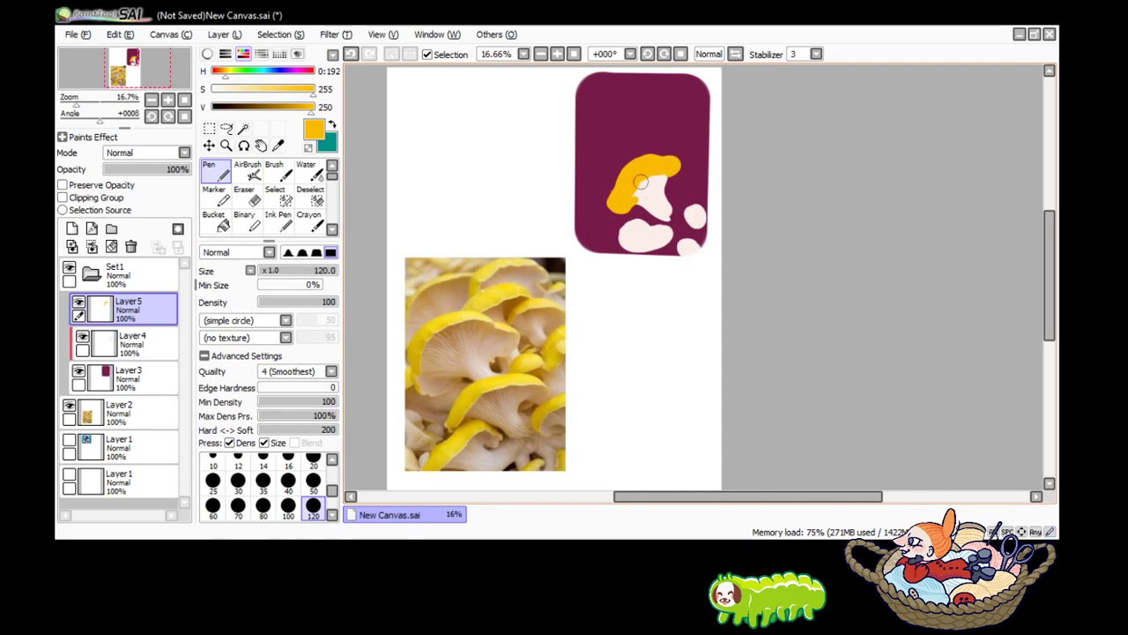
{"action": "mouse_move", "coordinate": [673, 159]}
{"action": "left_mouse_down"}
{"action": "mouse_move", "coordinate": [687, 166]}
{"action": "mouse_move", "coordinate": [680, 200]}
{"action": "mouse_move", "coordinate": [714, 165]}
{"action": "mouse_move", "coordinate": [694, 205]}
{"action": "left_mouse_up"}
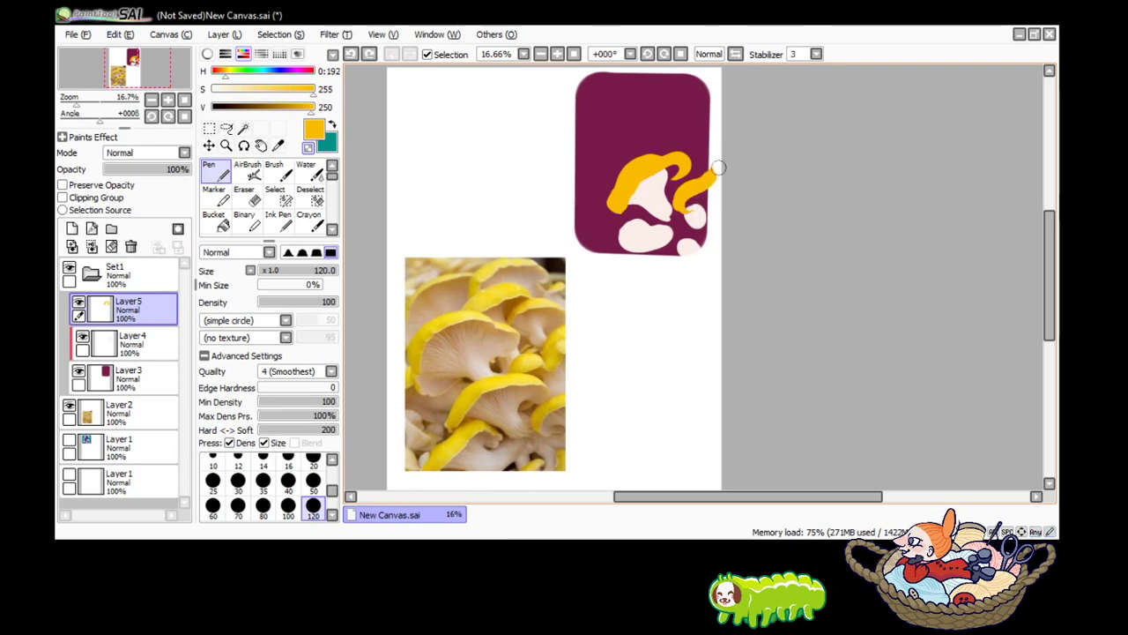
{"action": "key", "text": "ctrl+z"}
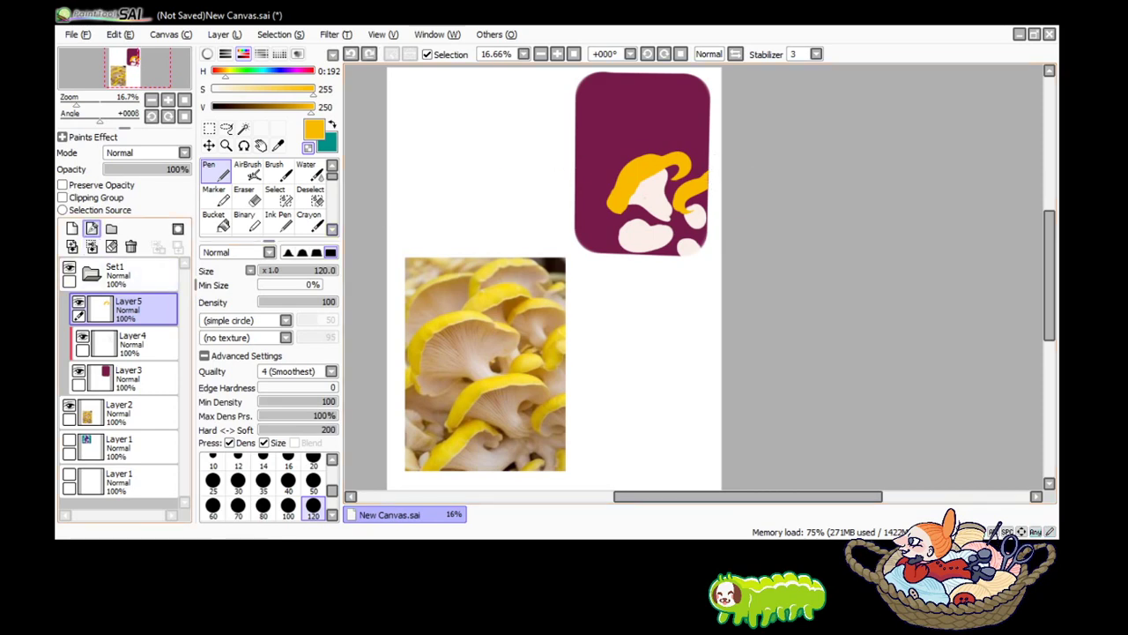
{"action": "left_click", "coordinate": [63, 197]}
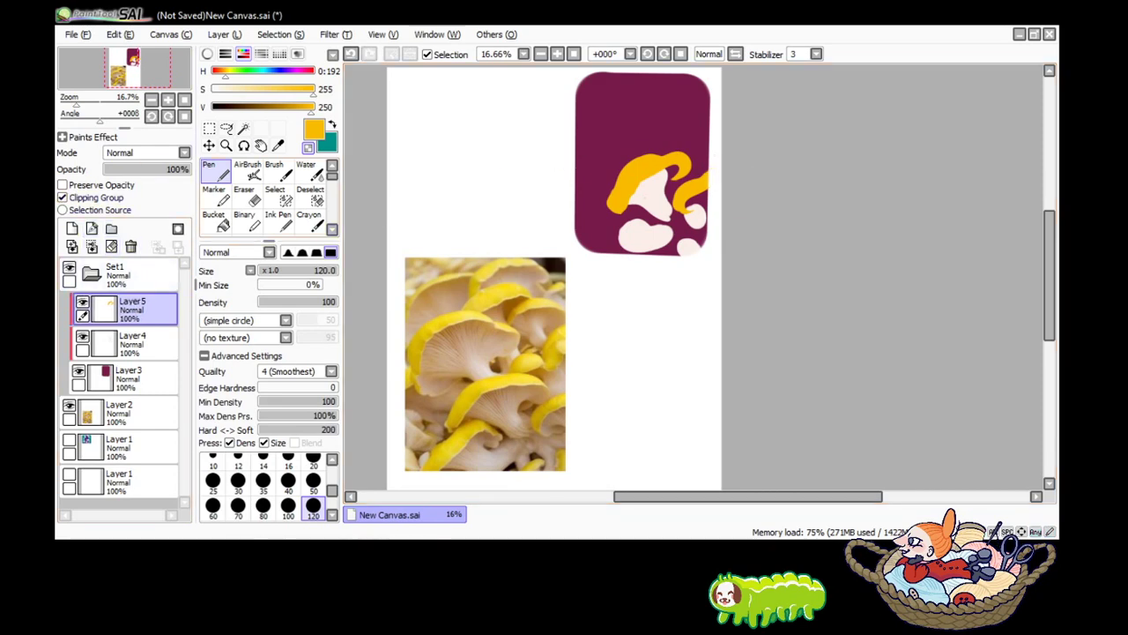
Paint yellow rims on the lower-left blob and bottom corner, then curve a cap up the upper left.
{"action": "left_click", "coordinate": [633, 214]}
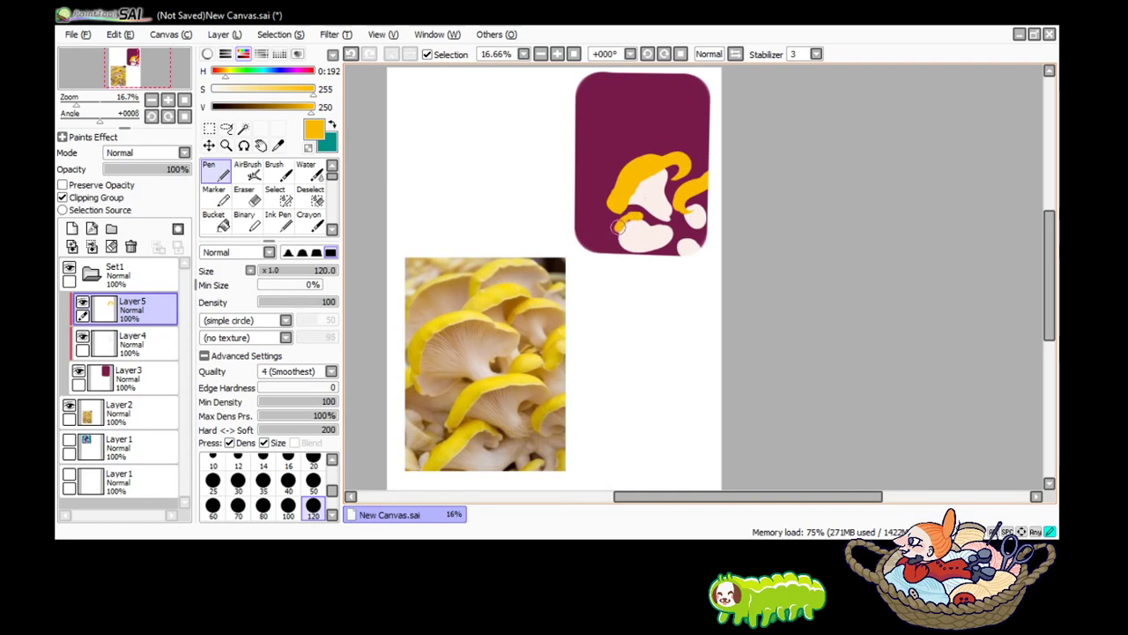
{"action": "left_click_drag", "start_coordinate": [619, 228], "coordinate": [592, 252]}
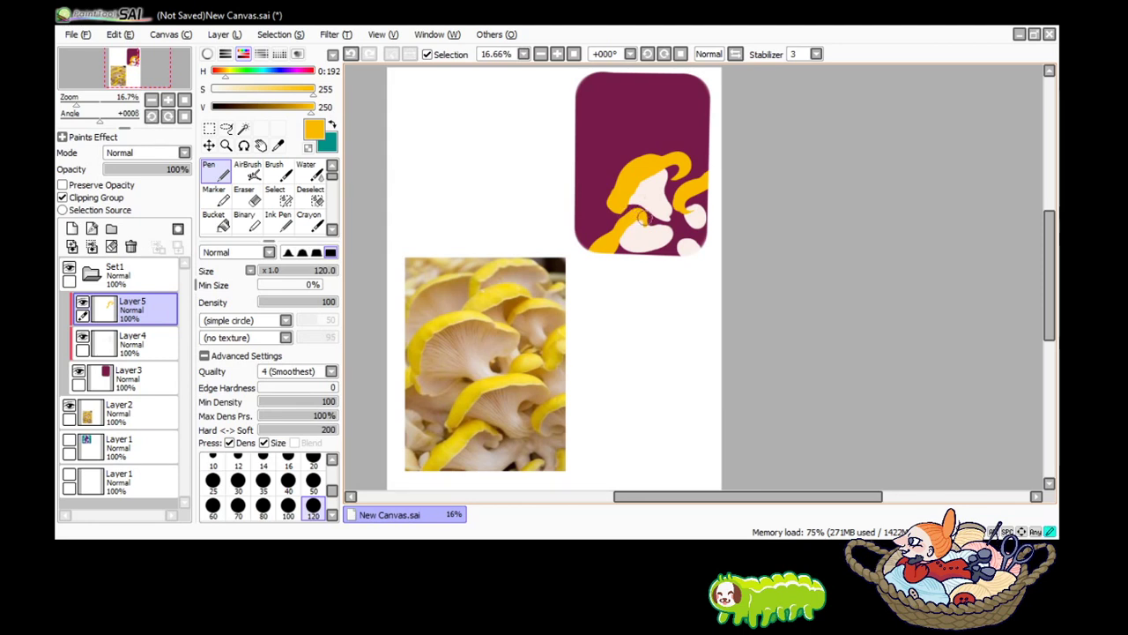
{"action": "left_click_drag", "start_coordinate": [676, 241], "coordinate": [668, 254]}
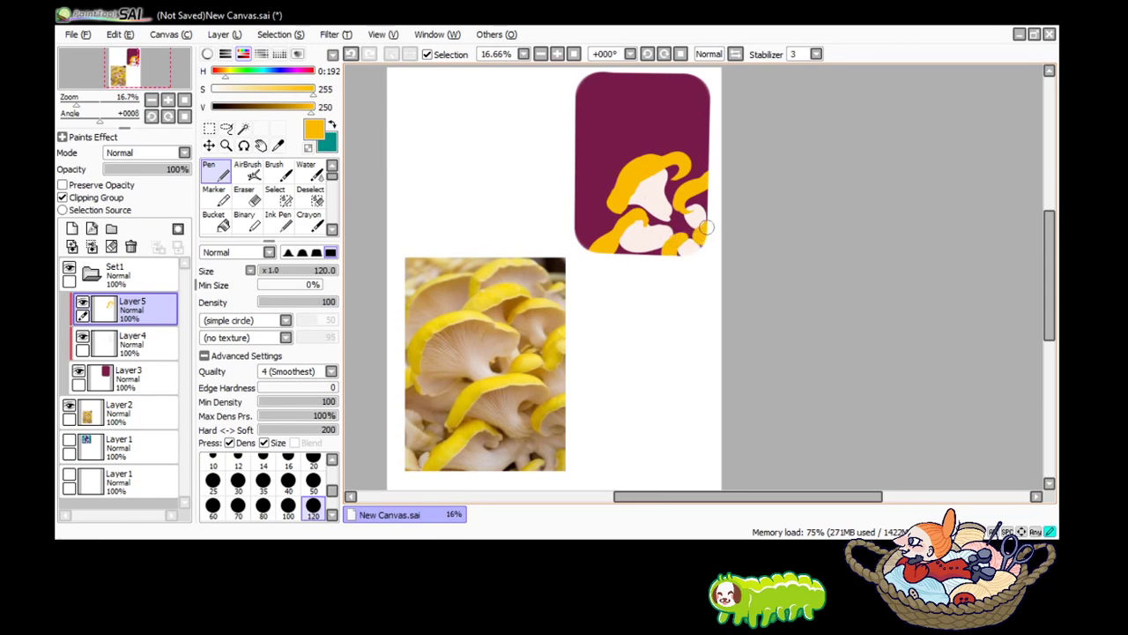
{"action": "key", "text": "ctrl+z"}
{"action": "left_click_drag", "start_coordinate": [703, 225], "coordinate": [705, 238]}
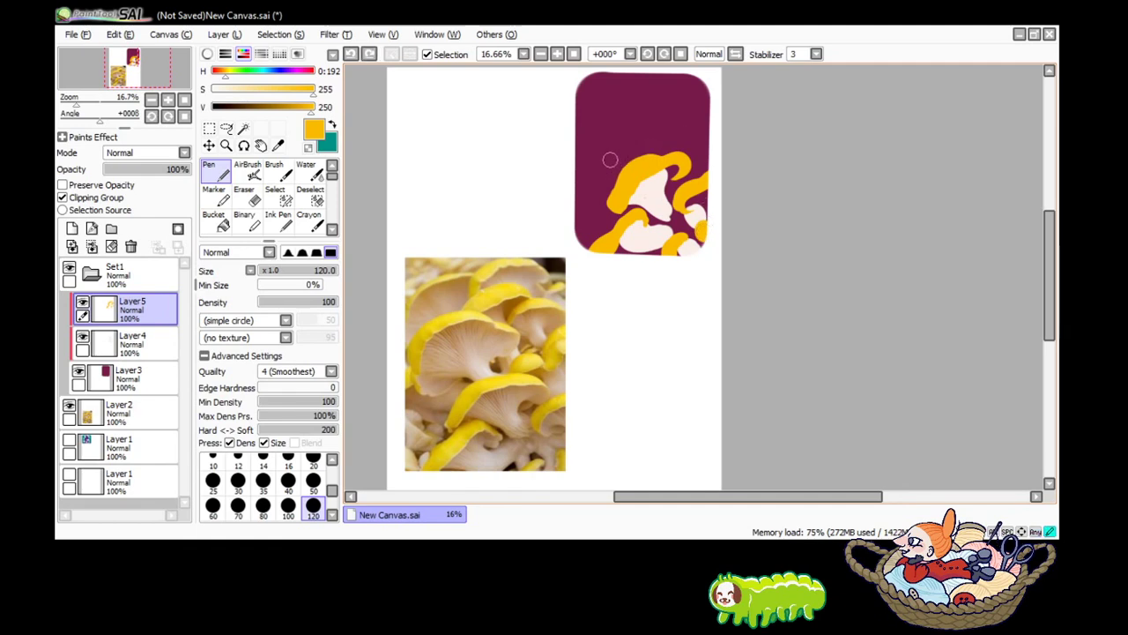
{"action": "mouse_move", "coordinate": [596, 165]}
{"action": "left_mouse_down"}
{"action": "mouse_move", "coordinate": [604, 123]}
{"action": "mouse_move", "coordinate": [643, 103]}
{"action": "mouse_move", "coordinate": [684, 141]}
{"action": "mouse_move", "coordinate": [599, 133]}
{"action": "left_mouse_up"}
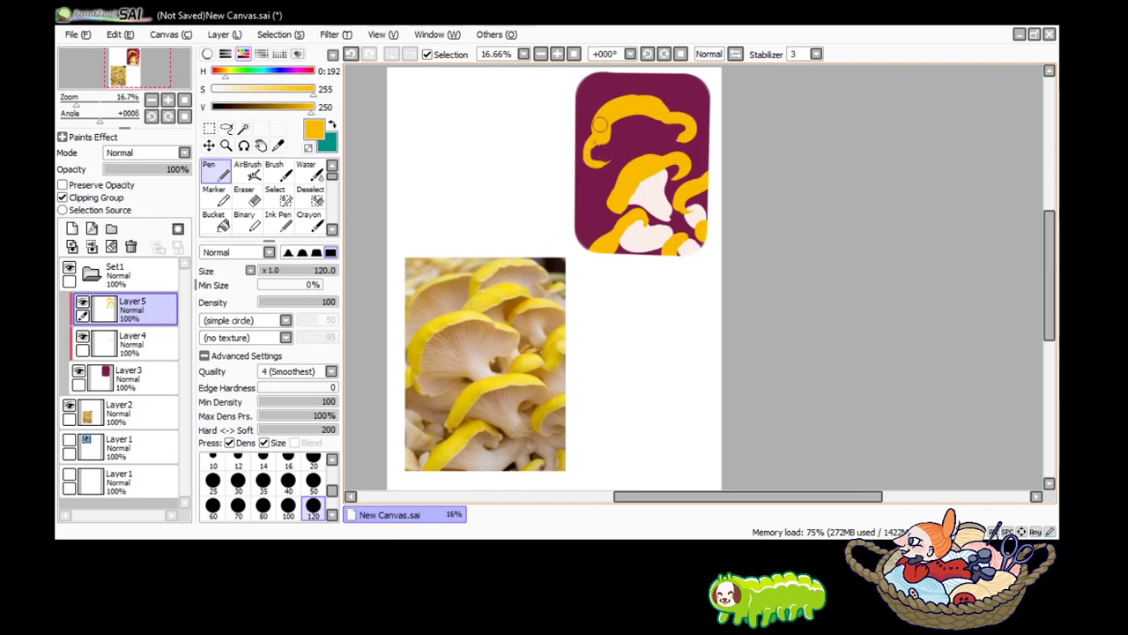
{"action": "mouse_move", "coordinate": [599, 160]}
{"action": "left_mouse_down"}
{"action": "mouse_move", "coordinate": [588, 148]}
{"action": "mouse_move", "coordinate": [602, 151]}
{"action": "left_mouse_up"}
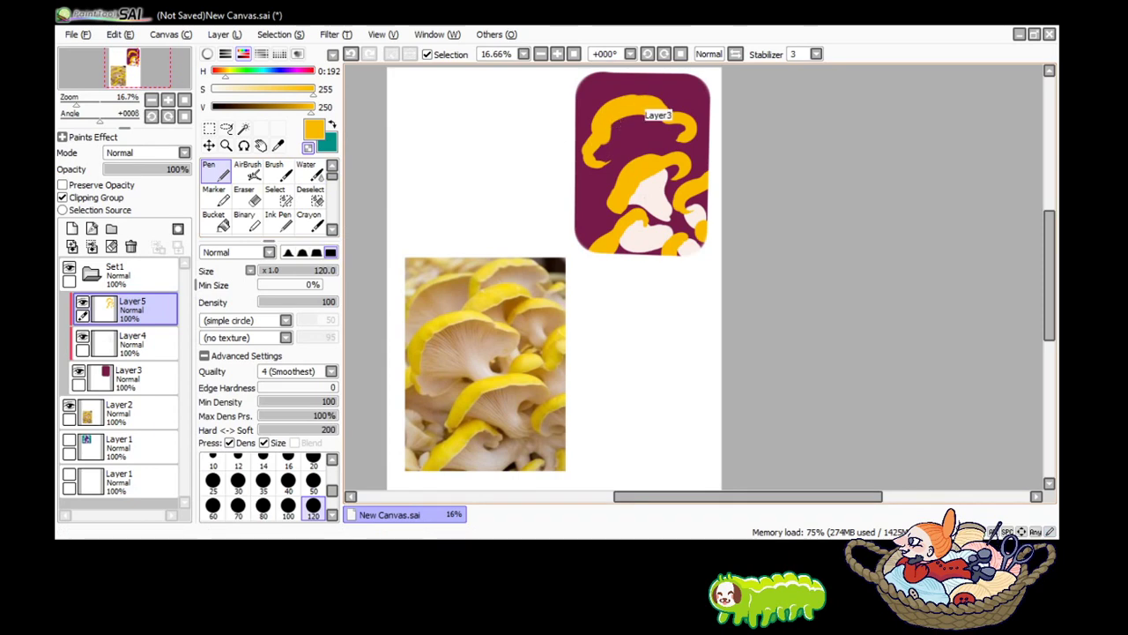
{"action": "key", "text": "ctrl+z"}
{"action": "left_click_drag", "start_coordinate": [609, 135], "coordinate": [617, 142]}
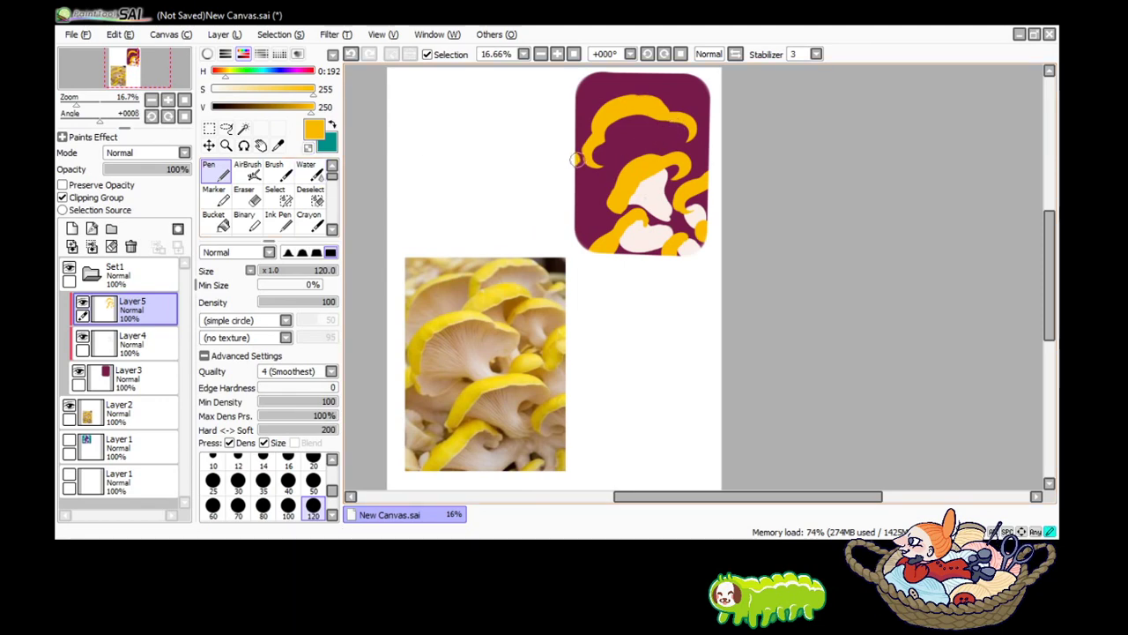
Paint yellow cap rims at the card's top-right corner and along its top edge.
{"action": "left_click_drag", "start_coordinate": [687, 110], "coordinate": [705, 92]}
{"action": "left_click_drag", "start_coordinate": [684, 113], "coordinate": [714, 94]}
{"action": "key", "text": "ctrl+z"}
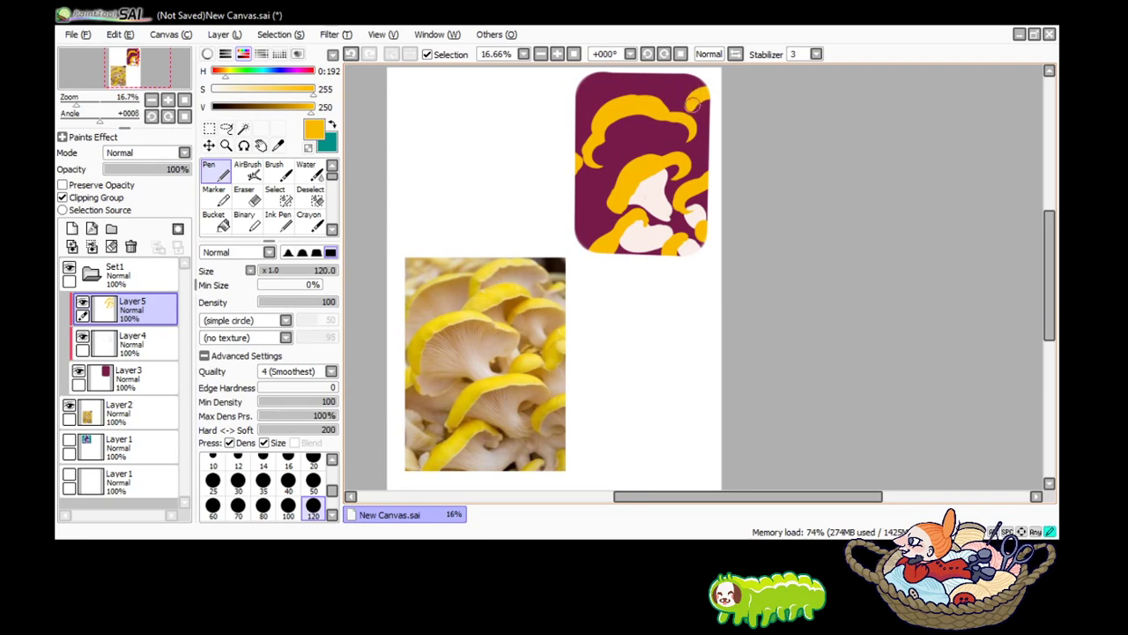
{"action": "key", "text": "ctrl+z"}
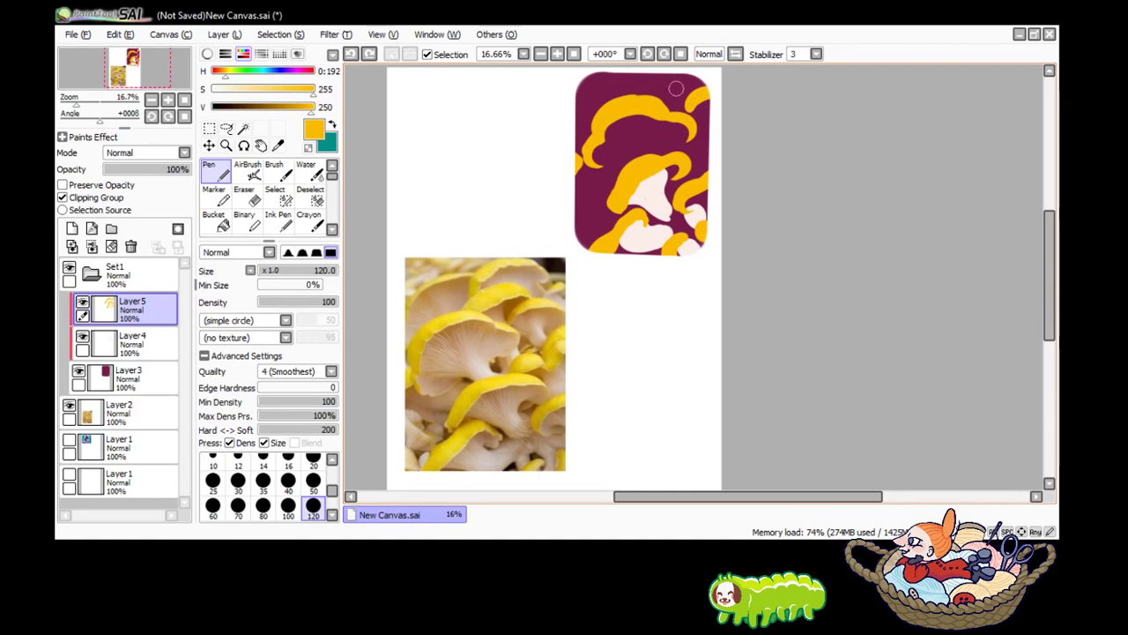
{"action": "mouse_move", "coordinate": [678, 86]}
{"action": "left_mouse_down"}
{"action": "mouse_move", "coordinate": [657, 85]}
{"action": "mouse_move", "coordinate": [685, 81]}
{"action": "left_mouse_up"}
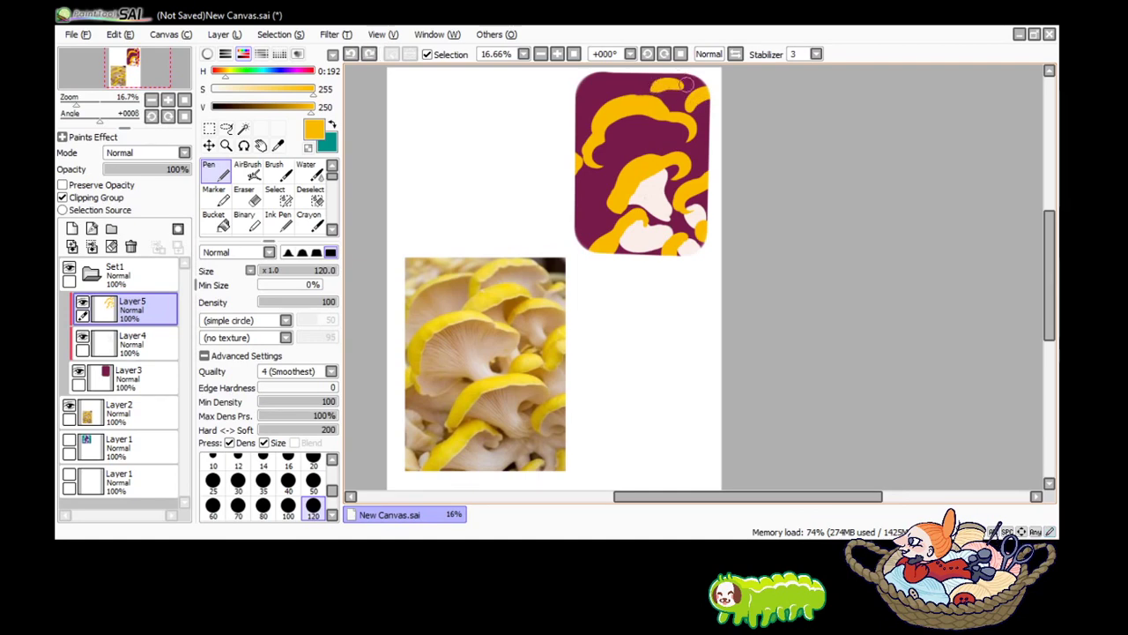
{"action": "left_click_drag", "start_coordinate": [663, 88], "coordinate": [685, 85]}
{"action": "mouse_move", "coordinate": [650, 88]}
{"action": "left_mouse_down"}
{"action": "mouse_move", "coordinate": [688, 89]}
{"action": "mouse_move", "coordinate": [653, 86]}
{"action": "left_mouse_up"}
{"action": "key", "text": "ctrl+z"}
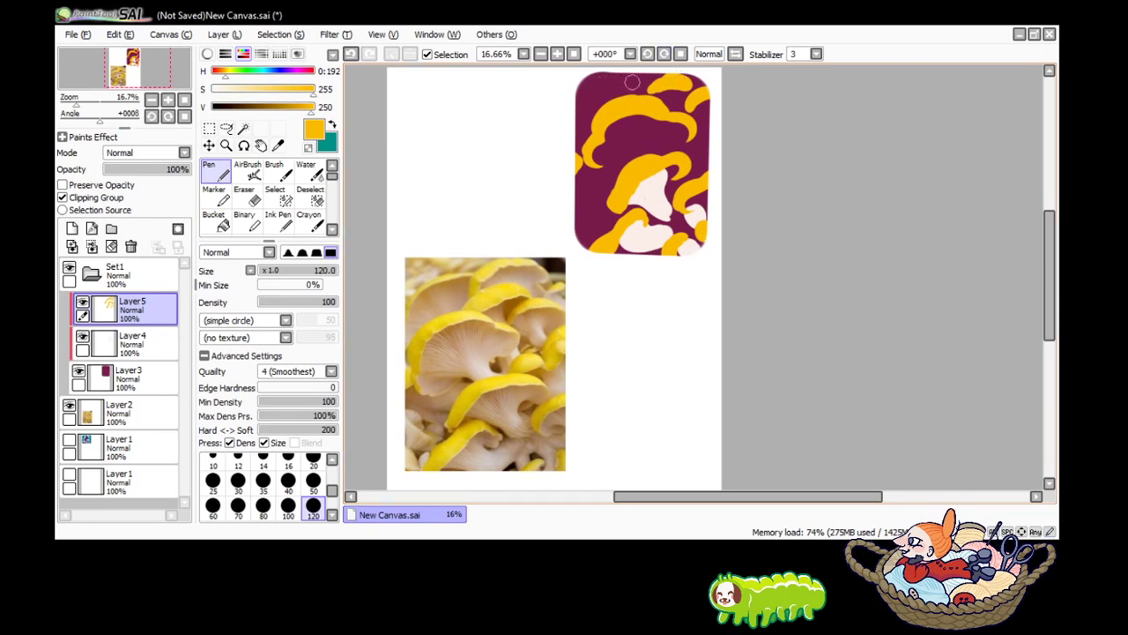
Touch up yellow on the card's top-left edge after undoing a trial stroke.
{"action": "mouse_move", "coordinate": [633, 78]}
{"action": "left_mouse_down"}
{"action": "mouse_move", "coordinate": [600, 81]}
{"action": "mouse_move", "coordinate": [580, 115]}
{"action": "mouse_move", "coordinate": [623, 75]}
{"action": "mouse_move", "coordinate": [585, 117]}
{"action": "left_mouse_up"}
{"action": "key", "text": "ctrl+z"}
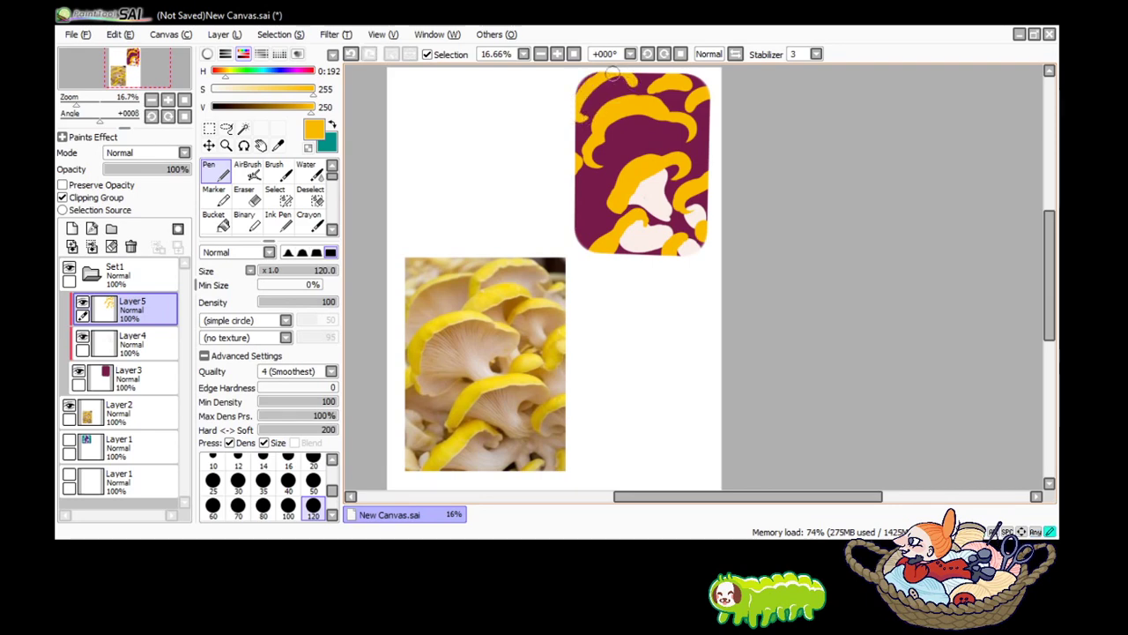
{"action": "key", "text": "ctrl+z"}
{"action": "key", "text": "ctrl+z"}
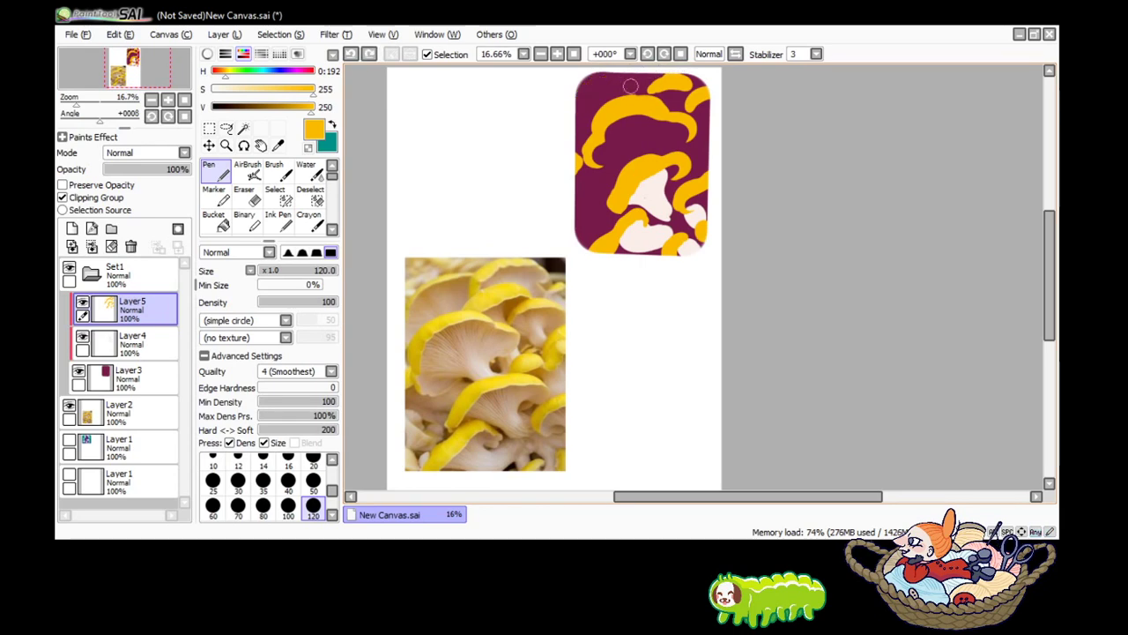
{"action": "left_click_drag", "start_coordinate": [614, 93], "coordinate": [606, 95]}
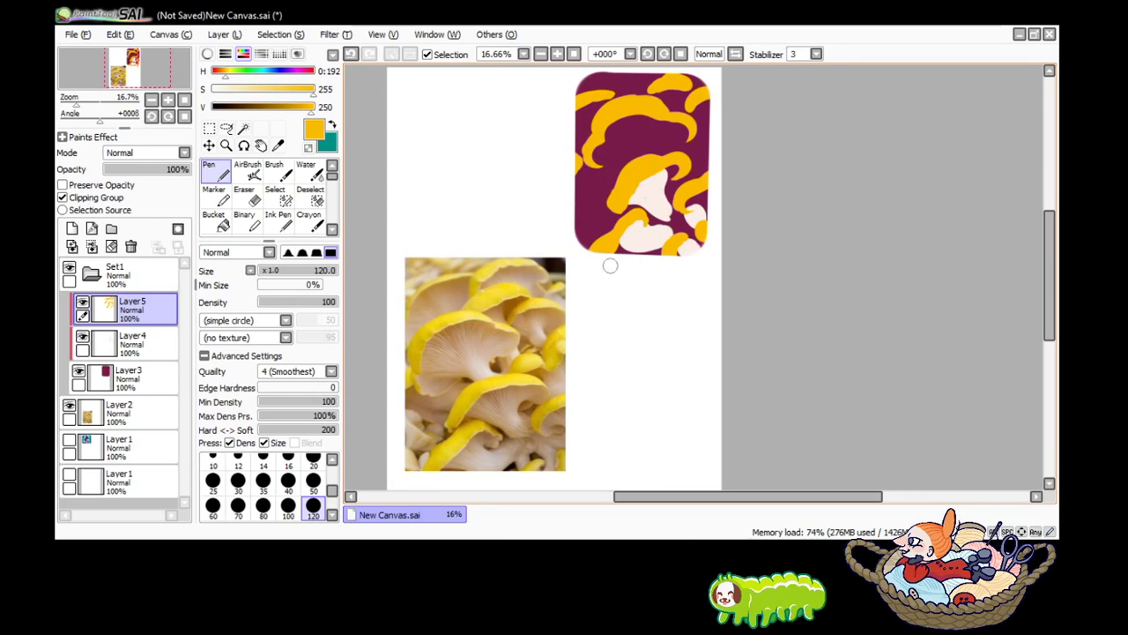
Sample the pale cream from a mushroom body and select Layer4 for Pen painting.
{"action": "left_click", "coordinate": [277, 145]}
{"action": "left_click", "coordinate": [692, 211]}
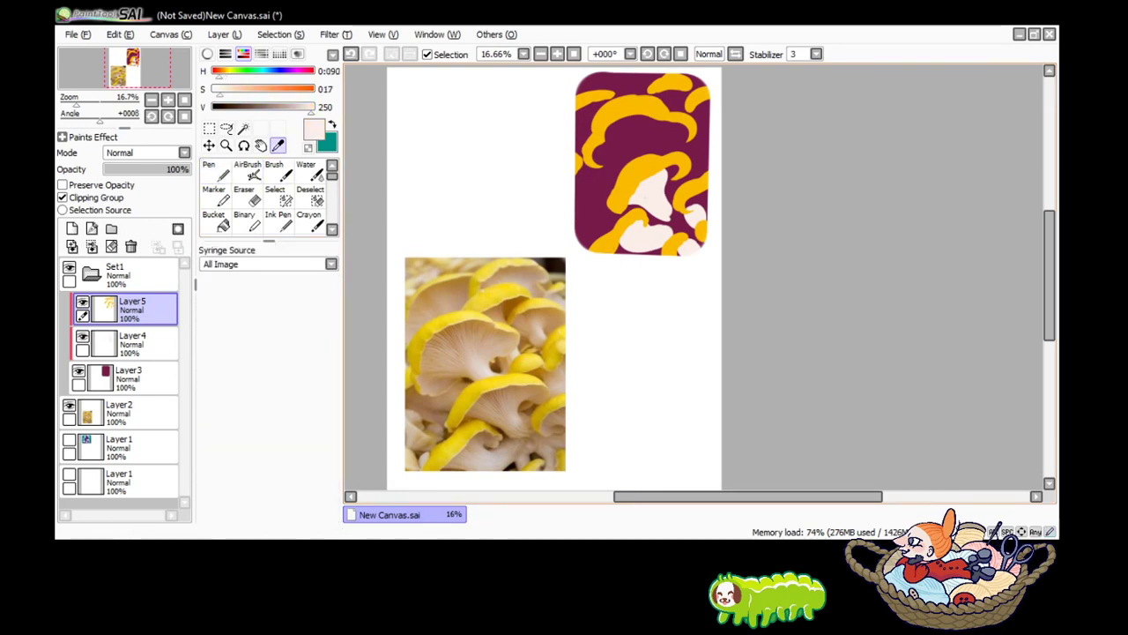
{"action": "left_click", "coordinate": [212, 172]}
{"action": "left_click", "coordinate": [133, 339]}
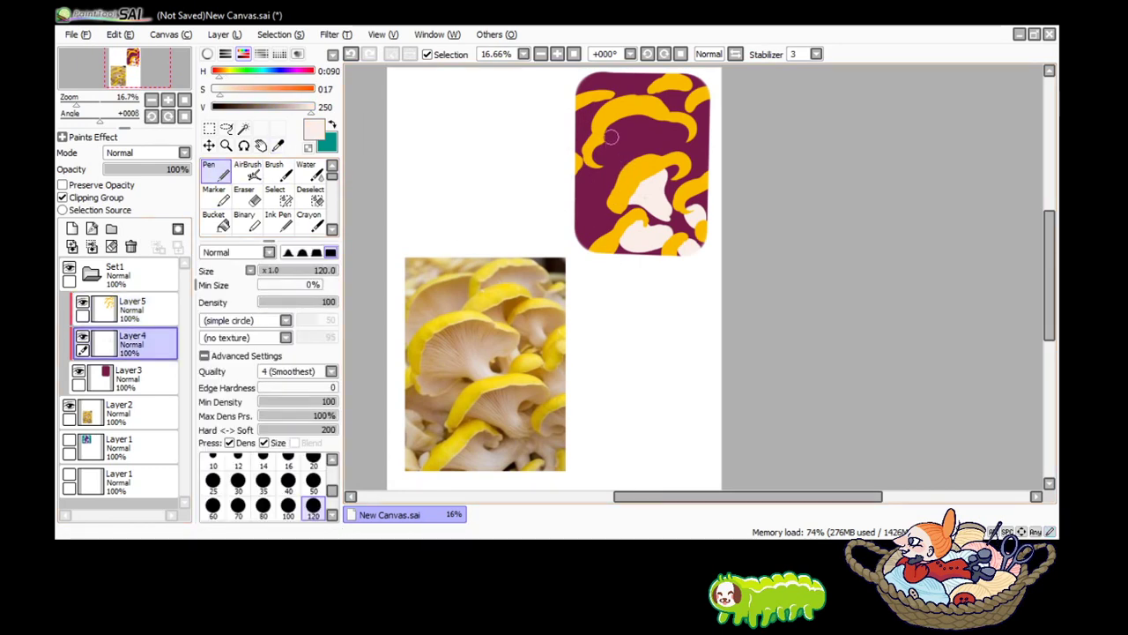
Paint cream under the upper-left and middle caps and along the top-right edge.
{"action": "mouse_move", "coordinate": [605, 152]}
{"action": "left_mouse_down"}
{"action": "mouse_move", "coordinate": [659, 149]}
{"action": "mouse_move", "coordinate": [672, 126]}
{"action": "mouse_move", "coordinate": [654, 137]}
{"action": "mouse_move", "coordinate": [683, 131]}
{"action": "mouse_move", "coordinate": [627, 124]}
{"action": "mouse_move", "coordinate": [616, 141]}
{"action": "left_mouse_up"}
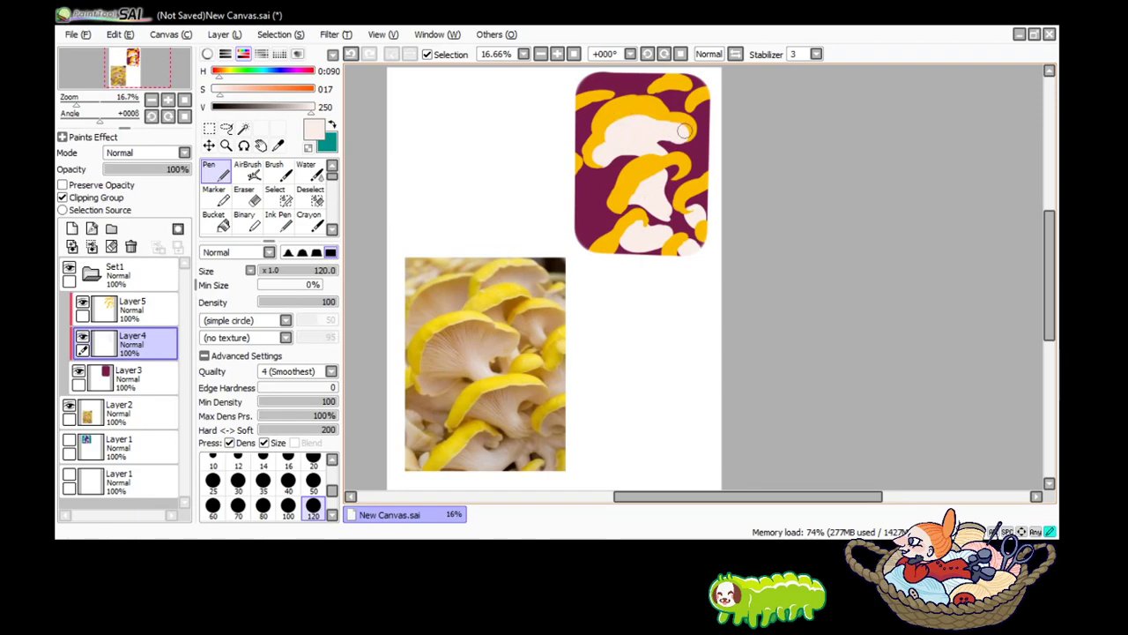
{"action": "left_click_drag", "start_coordinate": [684, 130], "coordinate": [664, 138]}
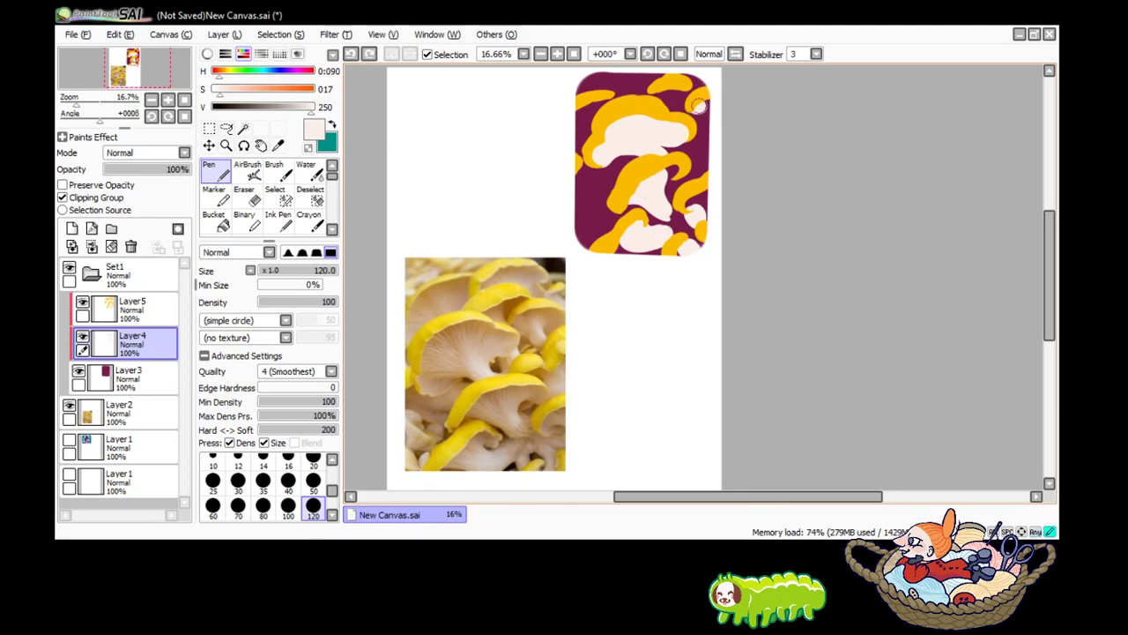
{"action": "left_click_drag", "start_coordinate": [705, 117], "coordinate": [706, 100]}
{"action": "left_click_drag", "start_coordinate": [693, 112], "coordinate": [701, 120]}
{"action": "left_click_drag", "start_coordinate": [678, 86], "coordinate": [673, 106]}
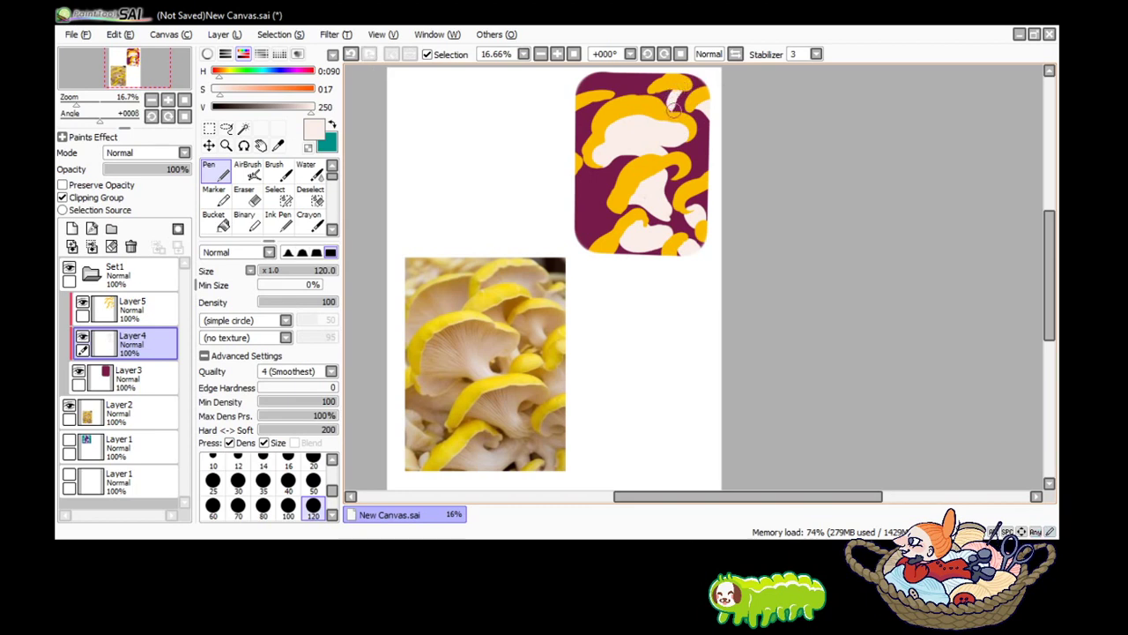
{"action": "key", "text": "ctrl+z"}
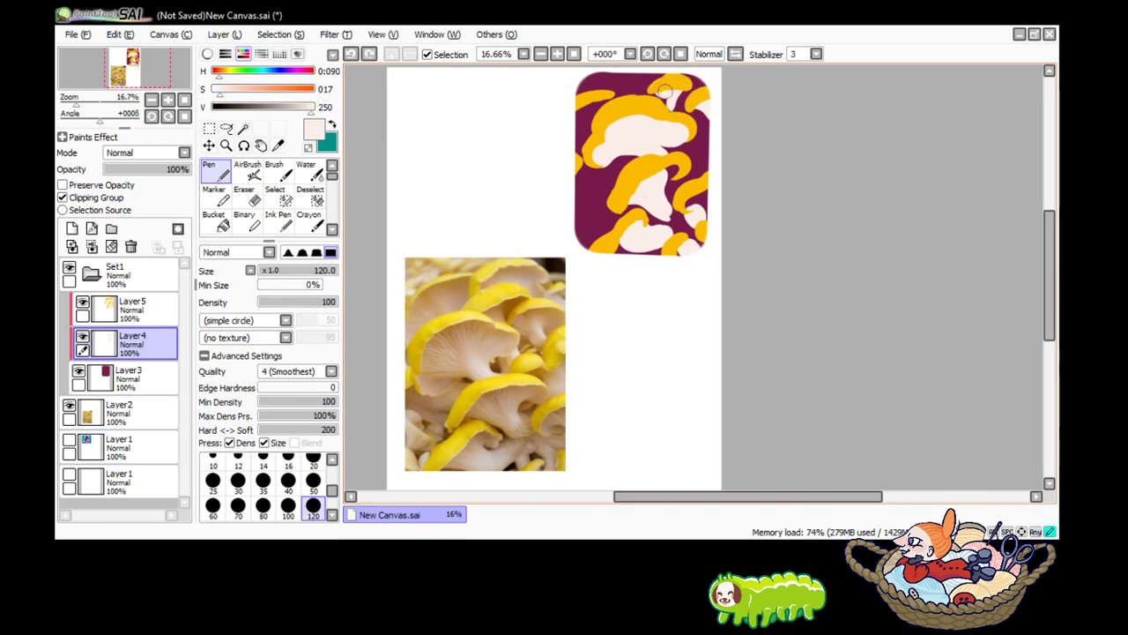
{"action": "left_click_drag", "start_coordinate": [663, 88], "coordinate": [683, 111]}
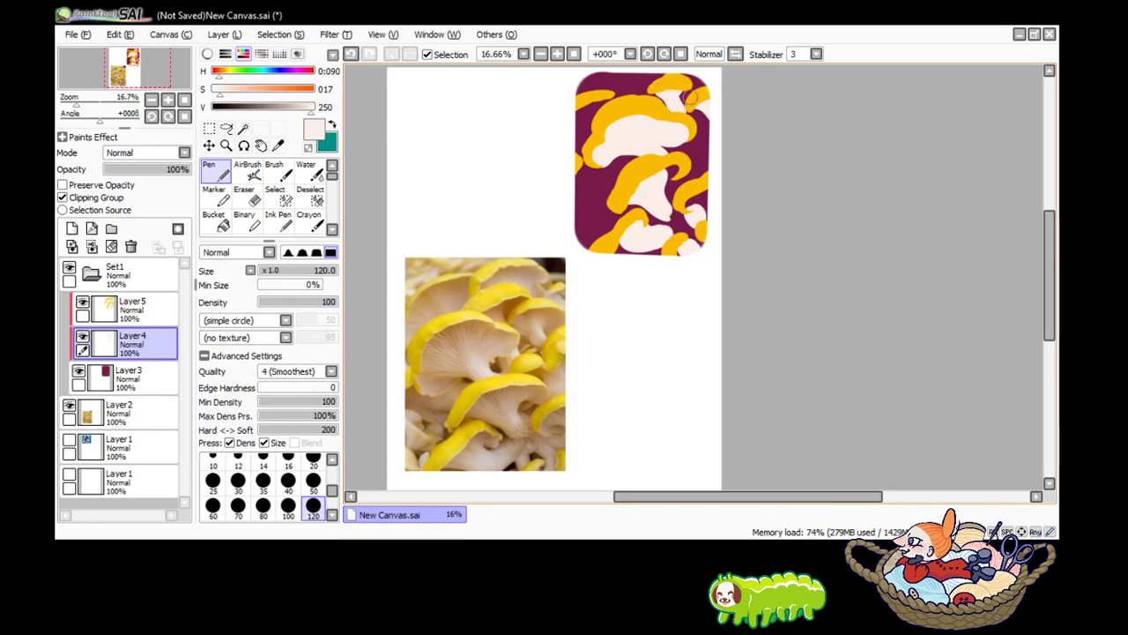
Fill cream bodies on the right, centre and upper-left edge, lower V slightly, and add Layer6.
{"action": "left_click_drag", "start_coordinate": [692, 150], "coordinate": [716, 155]}
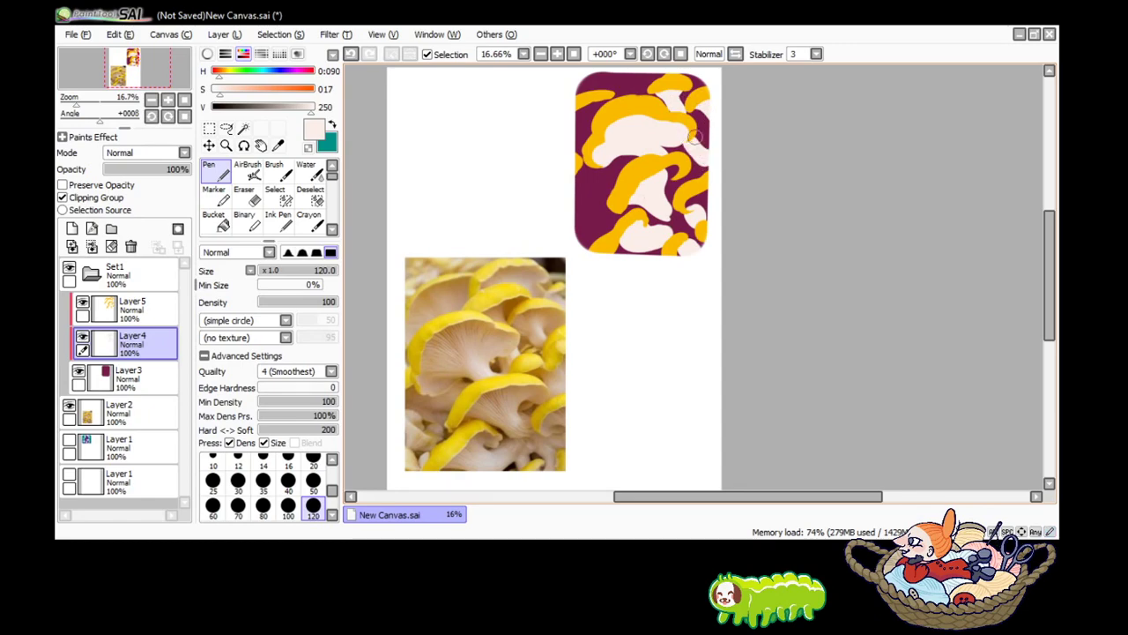
{"action": "left_click_drag", "start_coordinate": [687, 130], "coordinate": [703, 147]}
{"action": "left_click_drag", "start_coordinate": [685, 151], "coordinate": [670, 173]}
{"action": "mouse_move", "coordinate": [680, 168]}
{"action": "left_mouse_down"}
{"action": "mouse_move", "coordinate": [669, 174]}
{"action": "mouse_move", "coordinate": [703, 160]}
{"action": "left_mouse_up"}
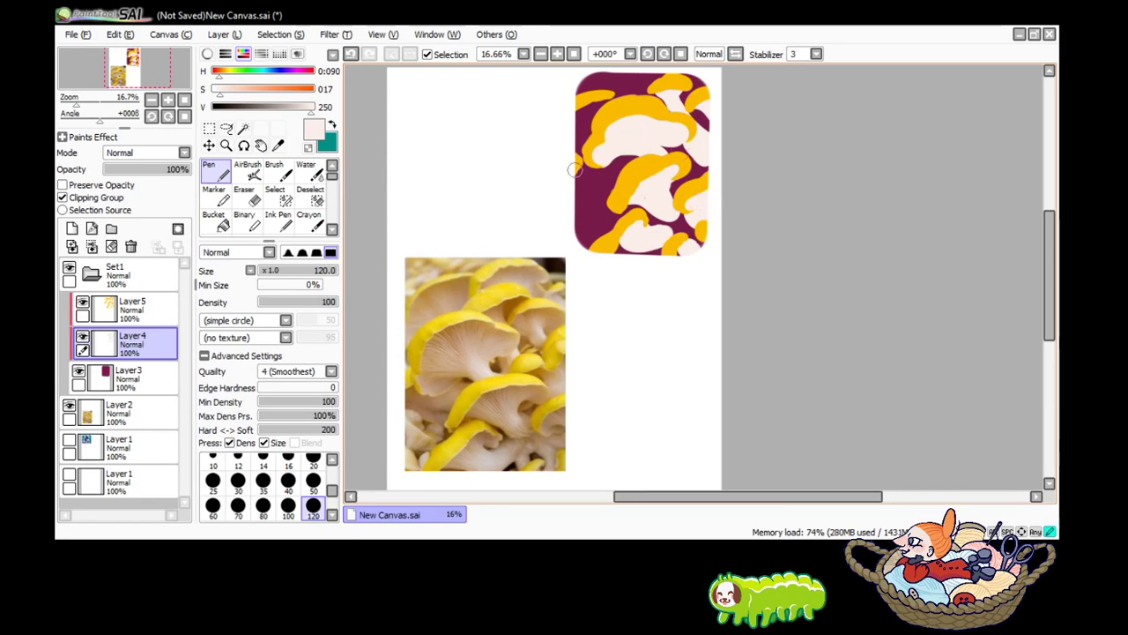
{"action": "left_click_drag", "start_coordinate": [574, 169], "coordinate": [609, 201]}
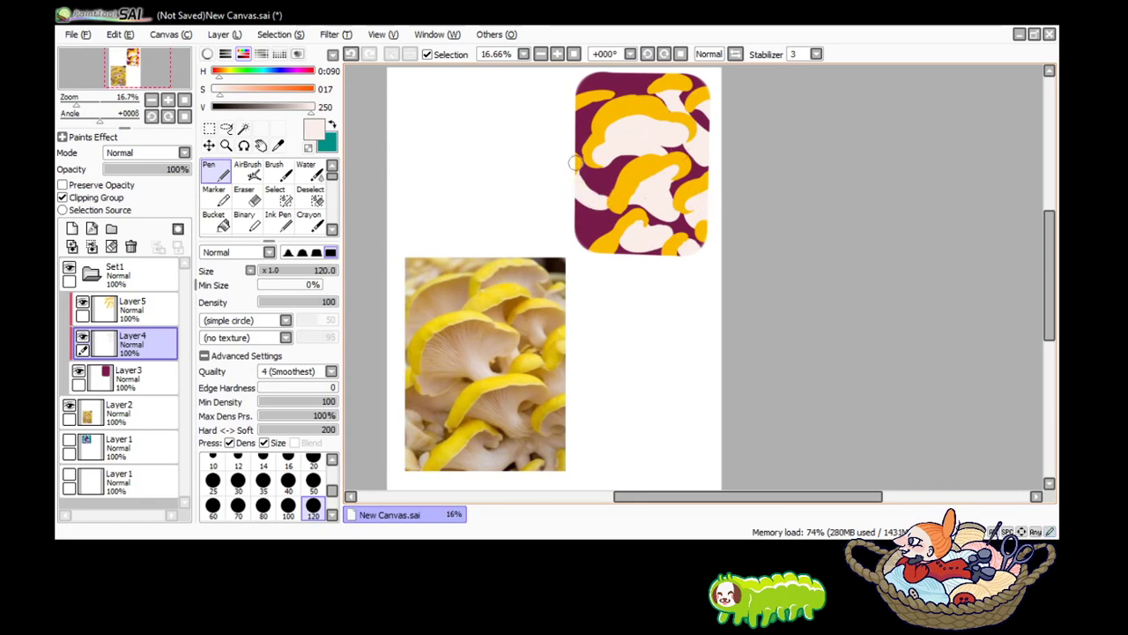
{"action": "key", "text": "ctrl+z"}
{"action": "mouse_move", "coordinate": [595, 107]}
{"action": "left_mouse_down"}
{"action": "mouse_move", "coordinate": [579, 139]}
{"action": "mouse_move", "coordinate": [629, 151]}
{"action": "mouse_move", "coordinate": [608, 167]}
{"action": "mouse_move", "coordinate": [652, 148]}
{"action": "left_mouse_up"}
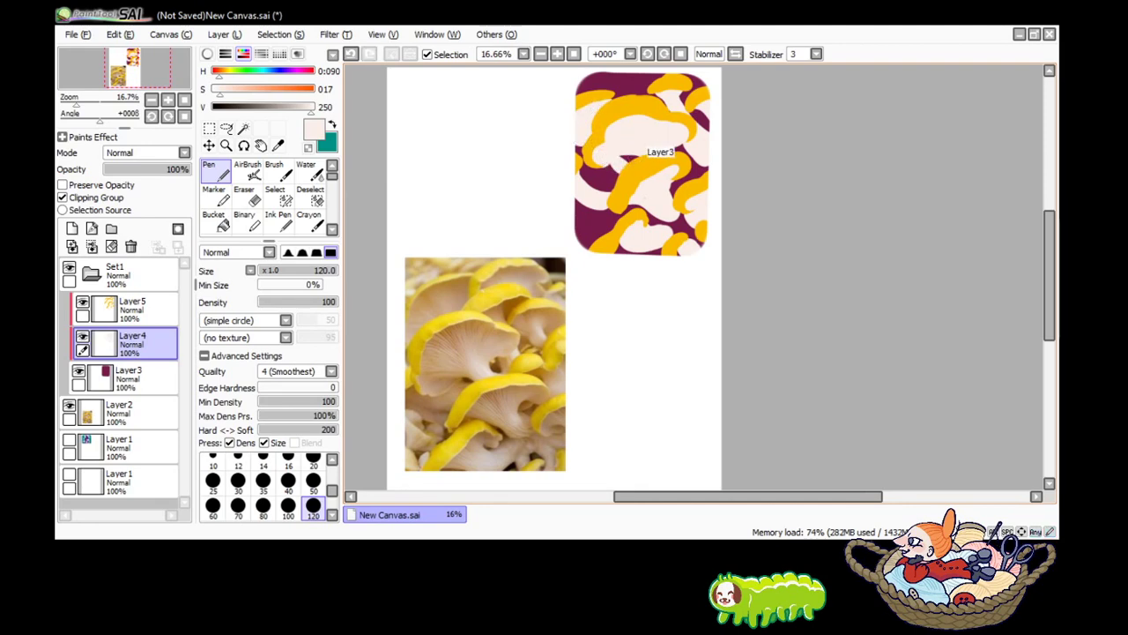
{"action": "left_click", "coordinate": [307, 107]}
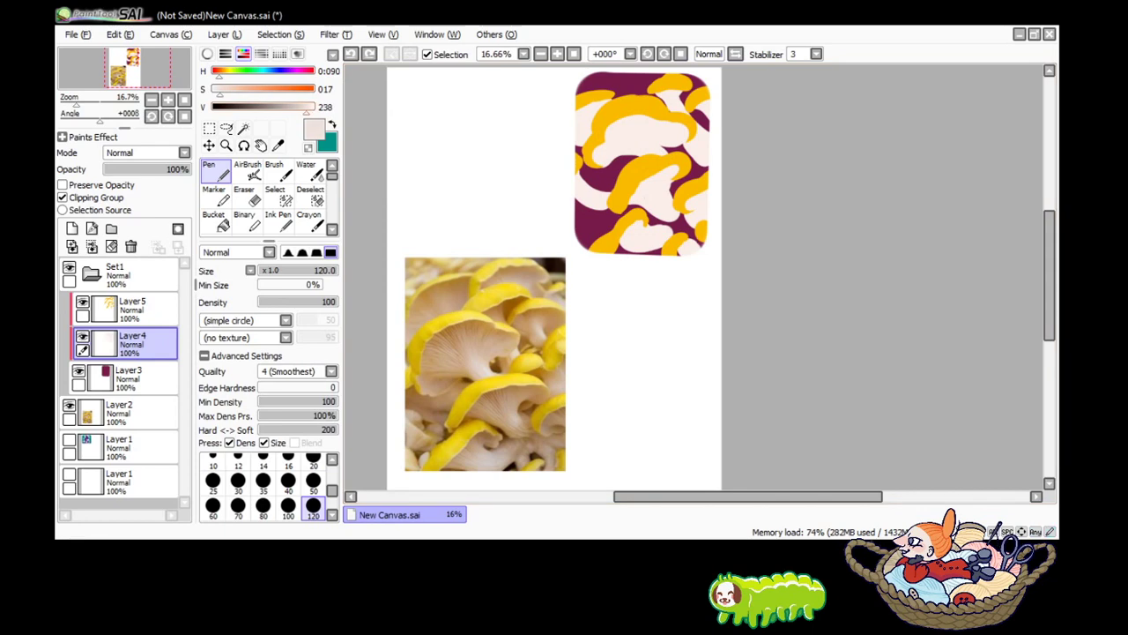
{"action": "left_click", "coordinate": [72, 228]}
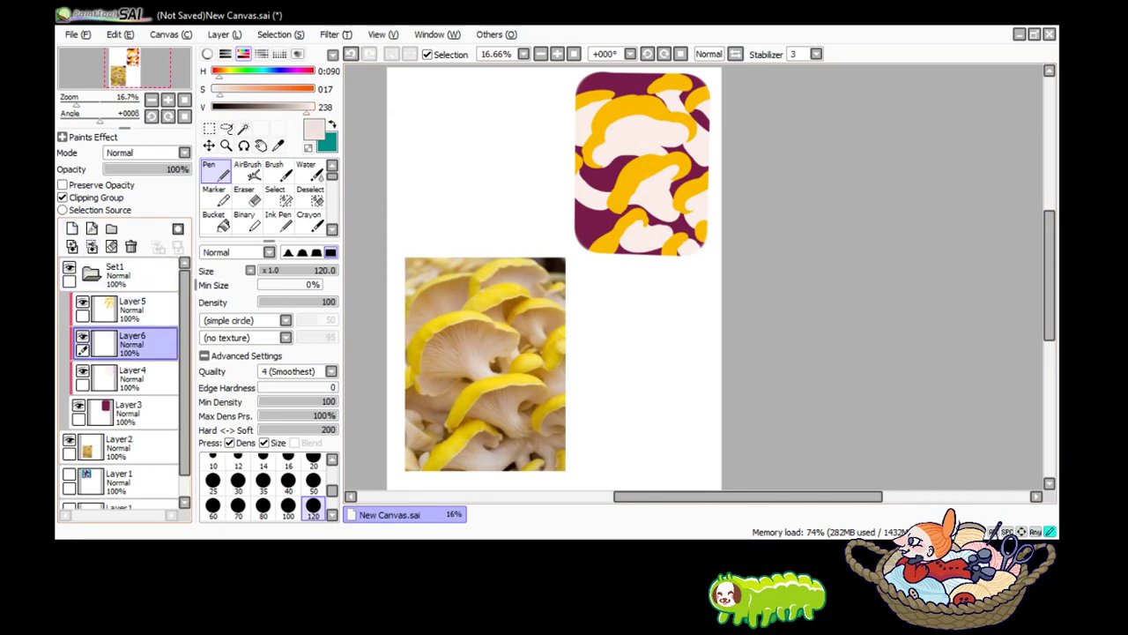
Move the new Layer6 beneath Layer4 and raise S to 042 for a pinker tone.
{"action": "left_click", "coordinate": [63, 197]}
{"action": "left_click_drag", "start_coordinate": [133, 339], "coordinate": [132, 381]}
{"action": "left_click", "coordinate": [229, 89]}
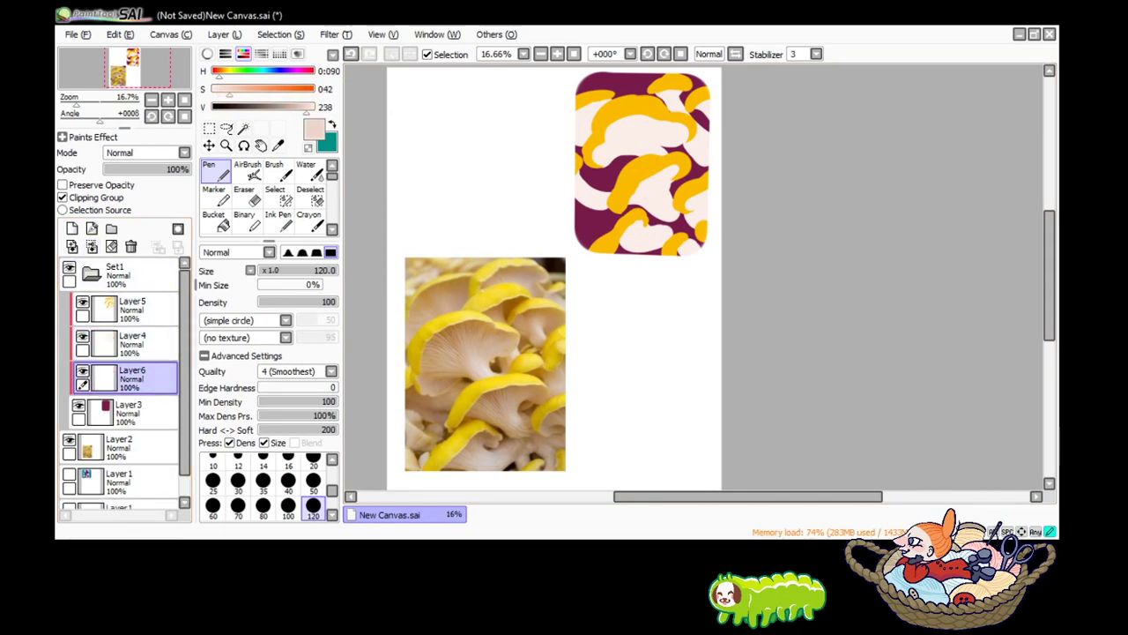
Shade the cream mushroom bodies pink beneath the caps, then sample a paler pink to continue with the Pen.
{"action": "left_click_drag", "start_coordinate": [614, 156], "coordinate": [652, 163]}
{"action": "left_click_drag", "start_coordinate": [606, 110], "coordinate": [624, 164]}
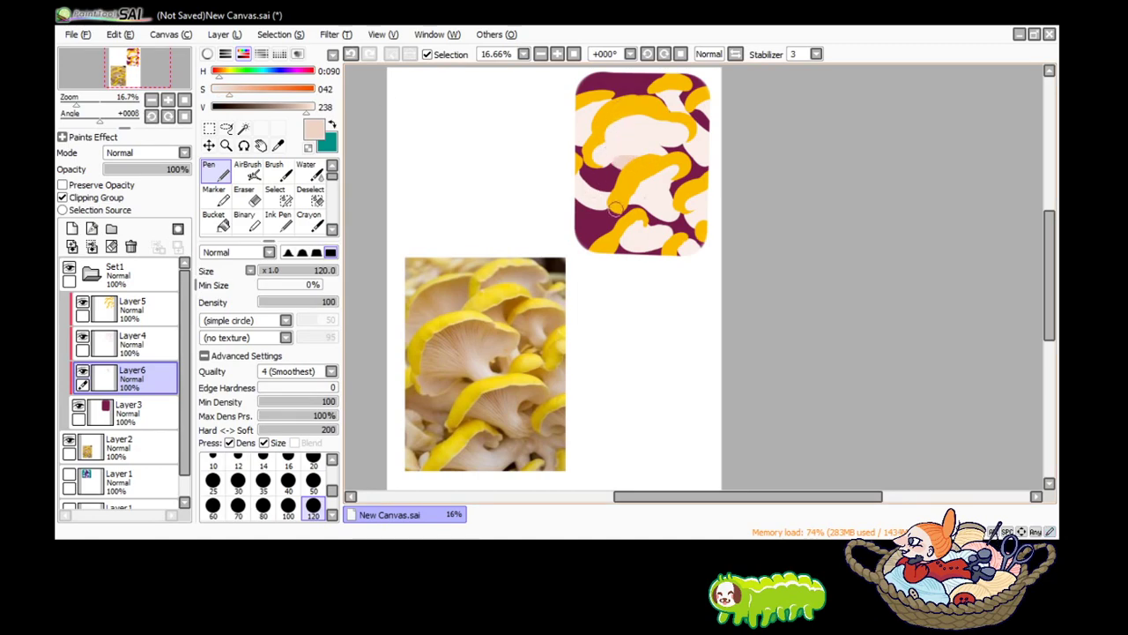
{"action": "mouse_move", "coordinate": [617, 208]}
{"action": "left_mouse_down"}
{"action": "mouse_move", "coordinate": [569, 212]}
{"action": "mouse_move", "coordinate": [603, 224]}
{"action": "mouse_move", "coordinate": [619, 209]}
{"action": "left_mouse_up"}
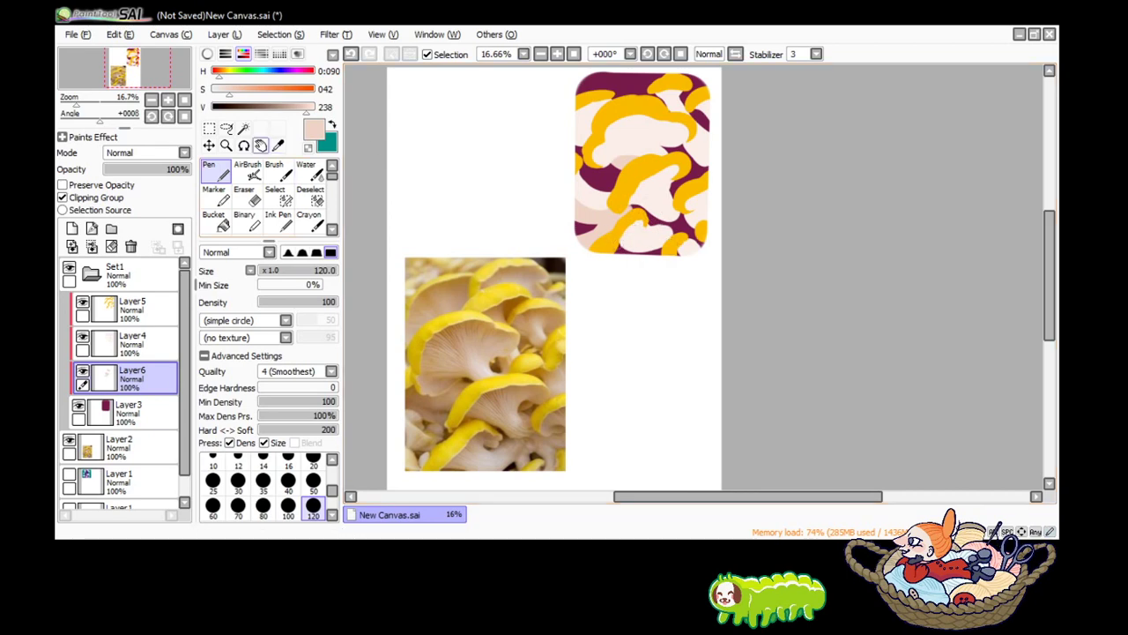
{"action": "left_click", "coordinate": [277, 146]}
{"action": "left_click", "coordinate": [216, 172]}
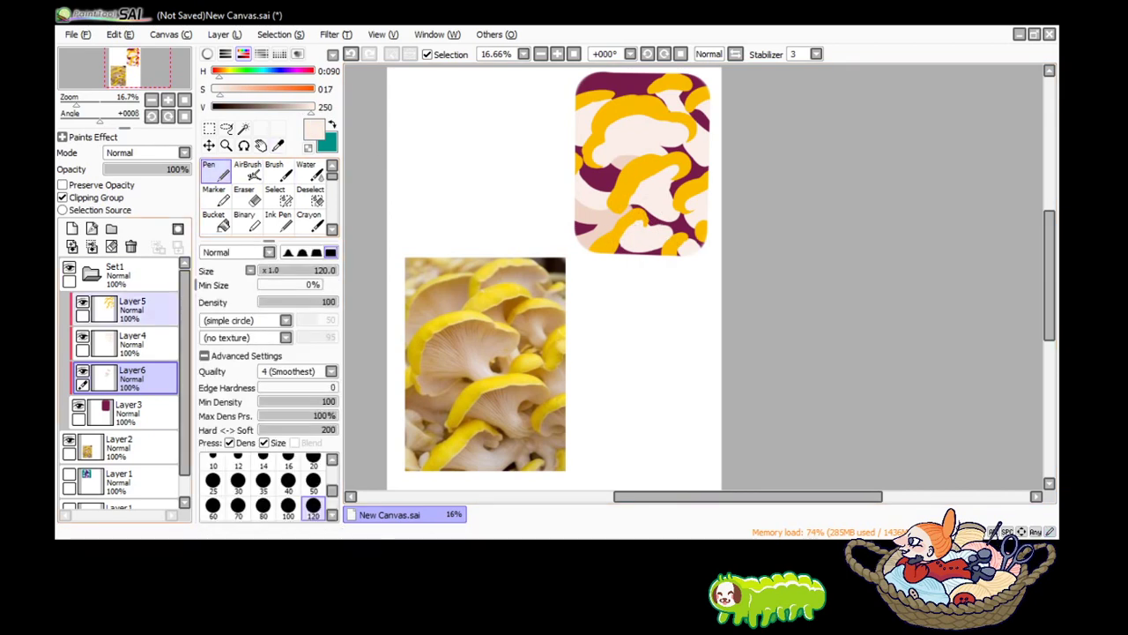
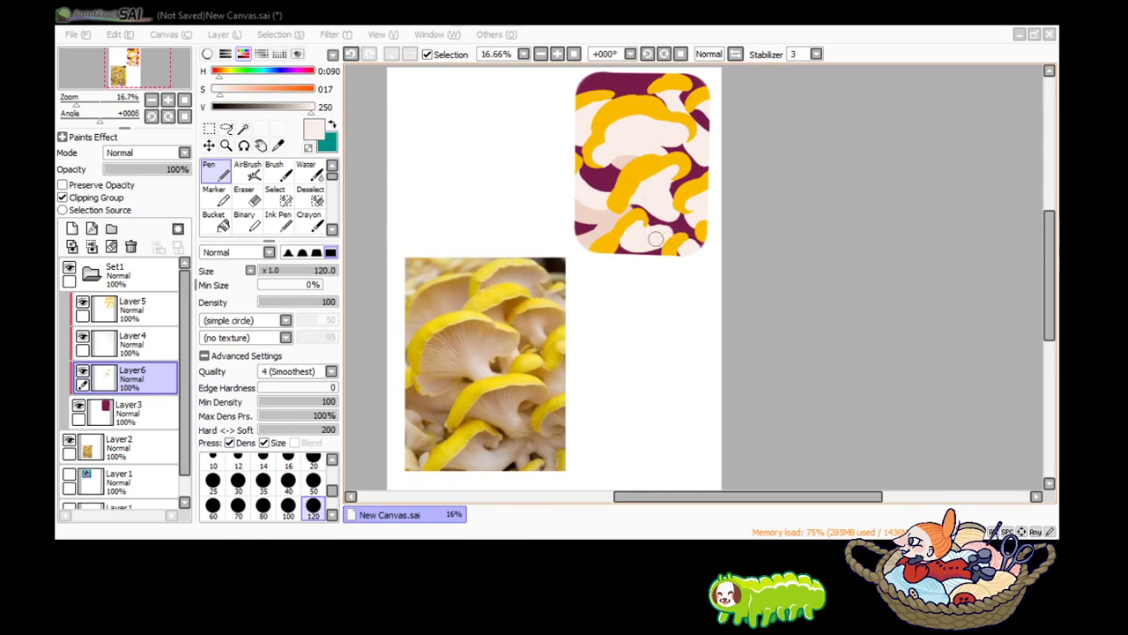
Sample the card's pale pink and create a new Layer7 beneath Layer6.
{"action": "left_click", "coordinate": [939, 358]}
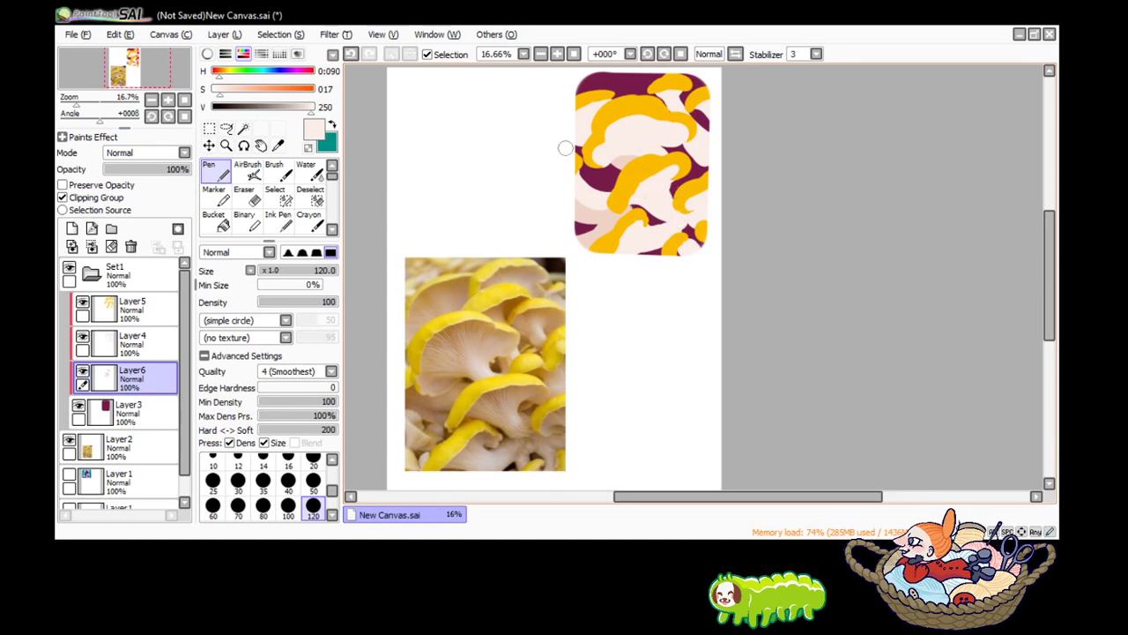
{"action": "left_click", "coordinate": [278, 145]}
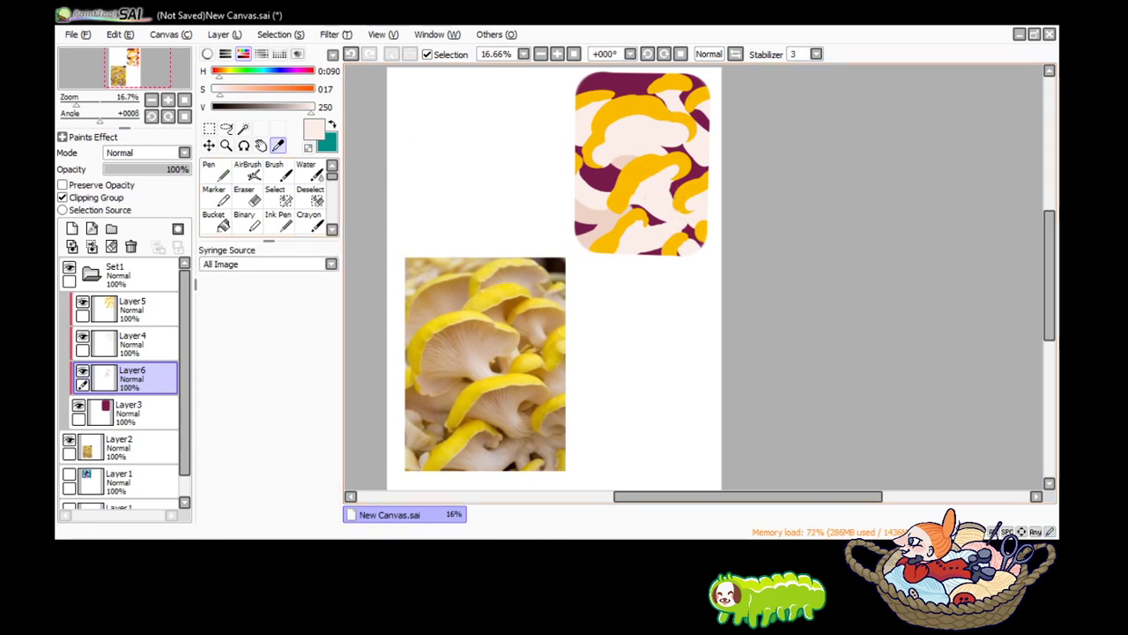
{"action": "key", "text": "n"}
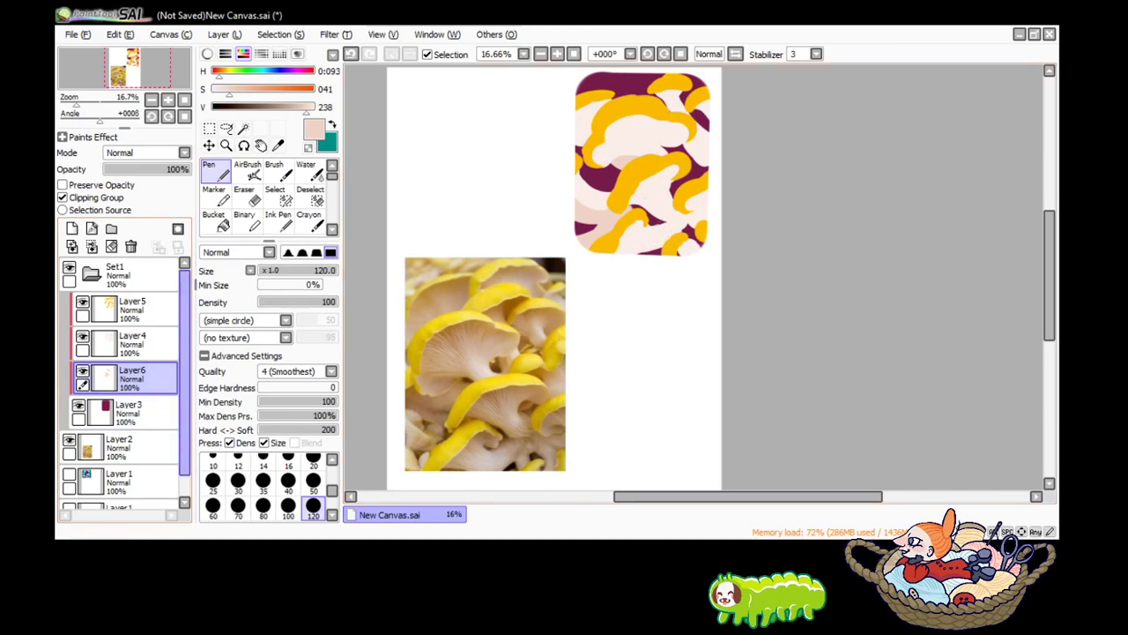
{"action": "left_click", "coordinate": [133, 342]}
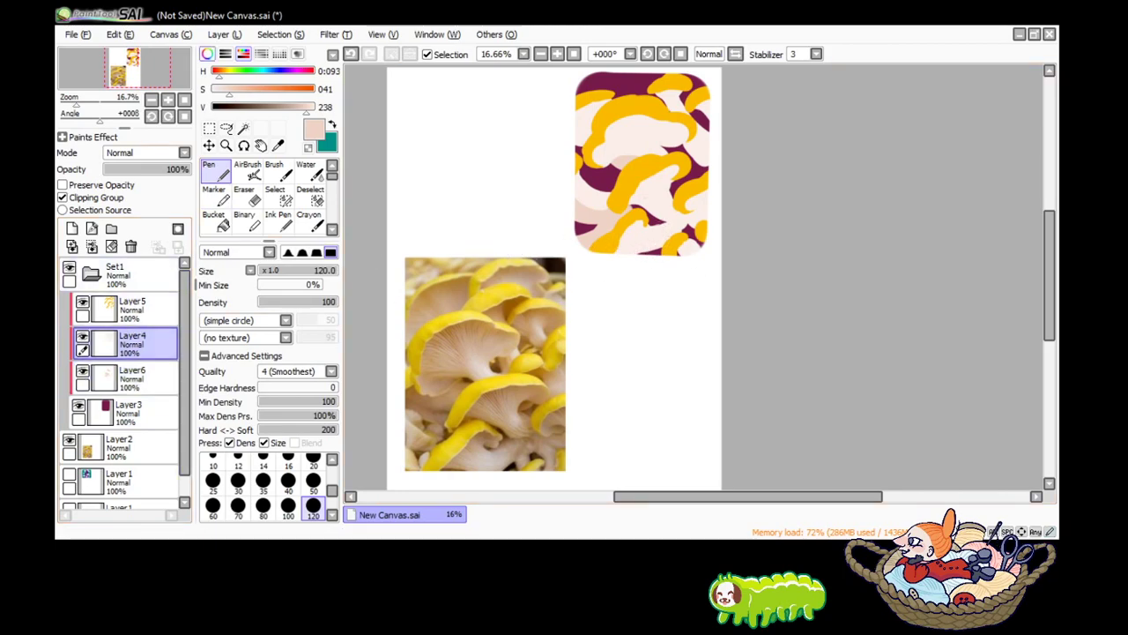
{"action": "left_click", "coordinate": [130, 246]}
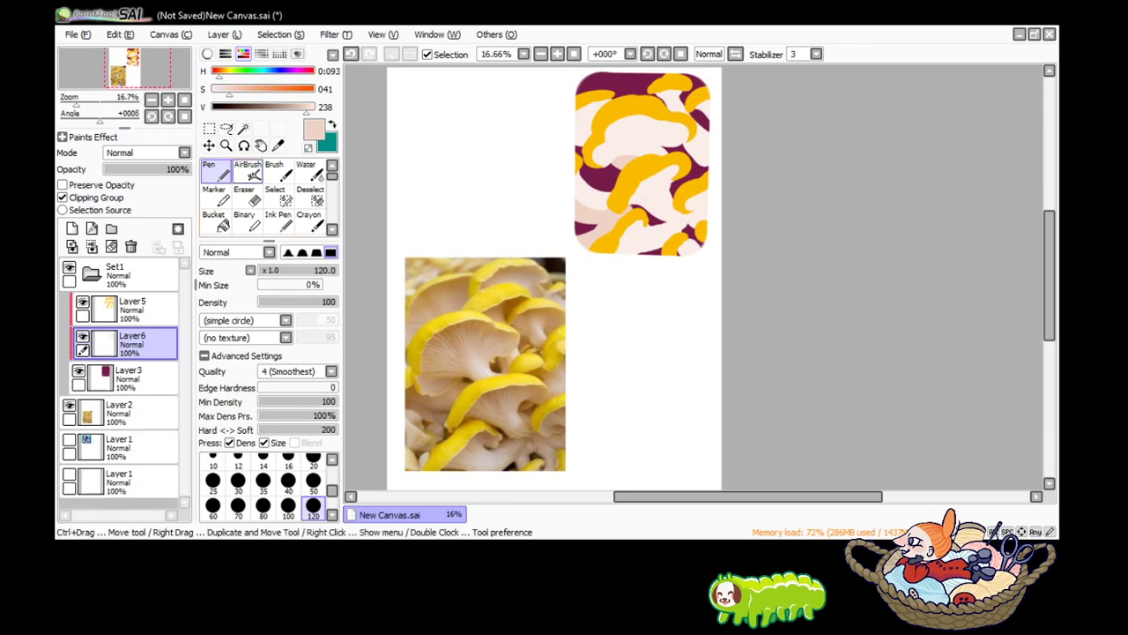
{"action": "left_click", "coordinate": [71, 228]}
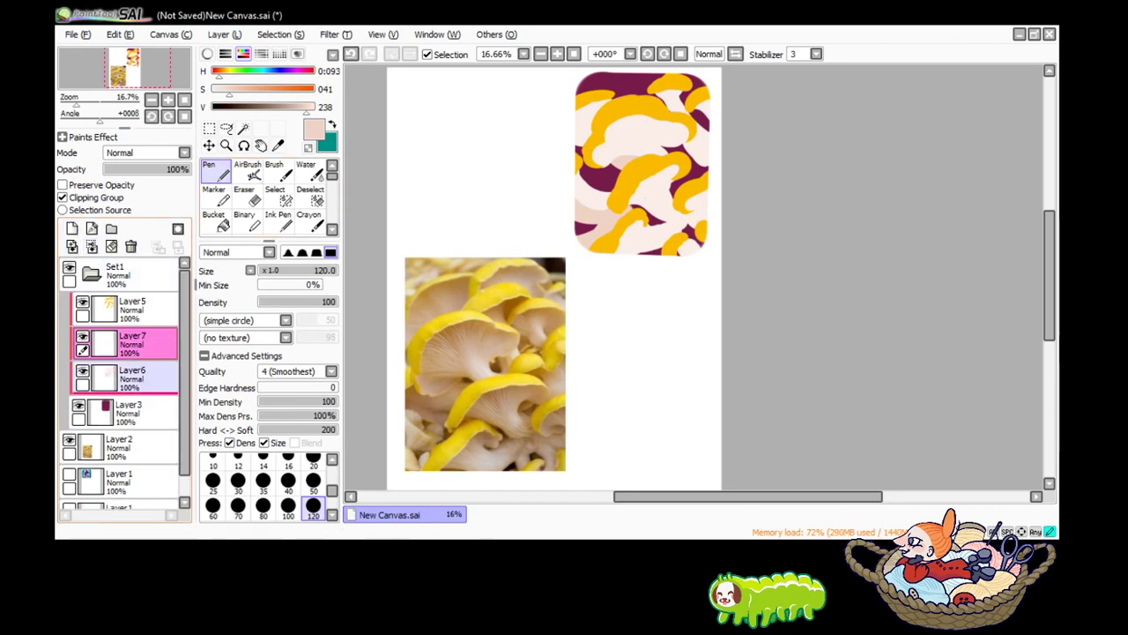
{"action": "left_click_drag", "start_coordinate": [132, 344], "coordinate": [133, 381]}
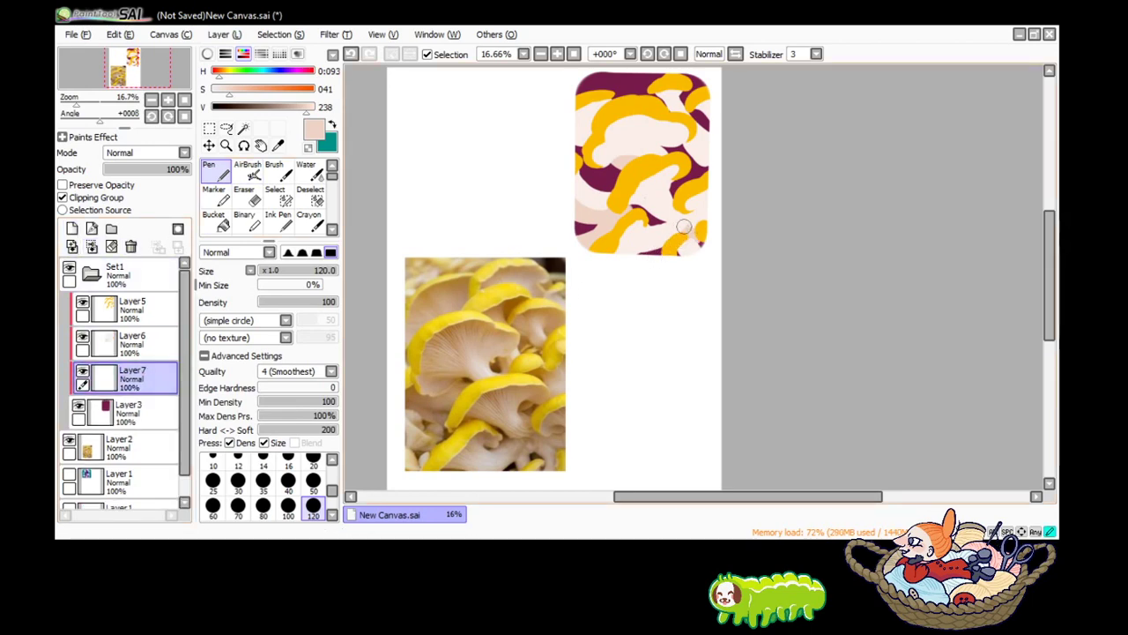
Darken the colour with the HSV sliders, add Layer8, and paint two small beige shading strokes.
{"action": "left_click_drag", "start_coordinate": [689, 234], "coordinate": [665, 238]}
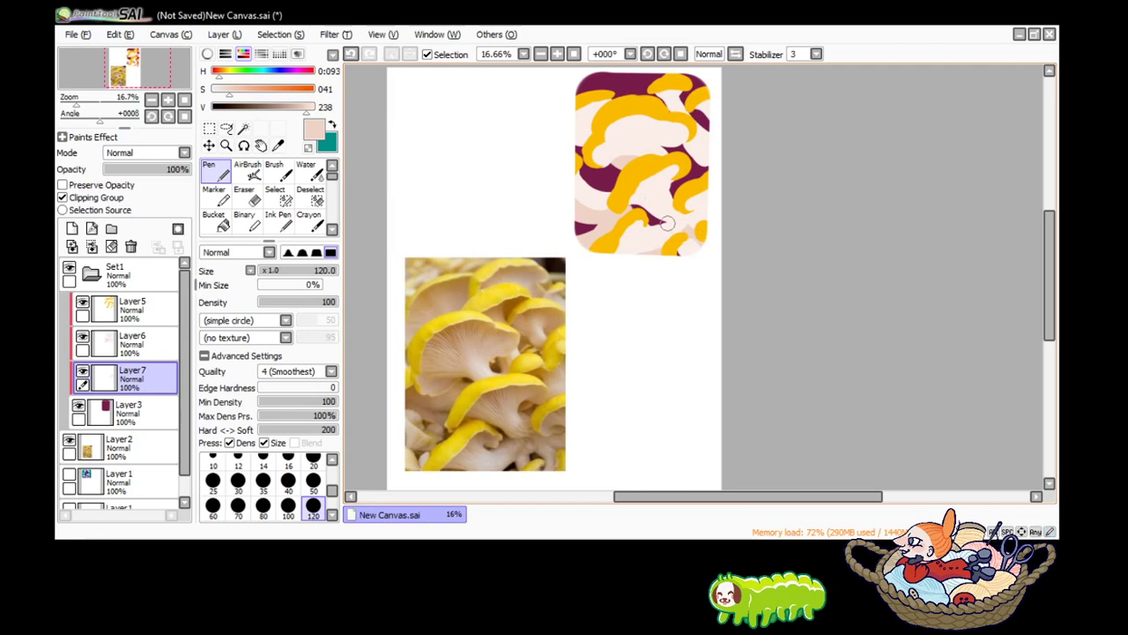
{"action": "key", "text": "ctrl+z"}
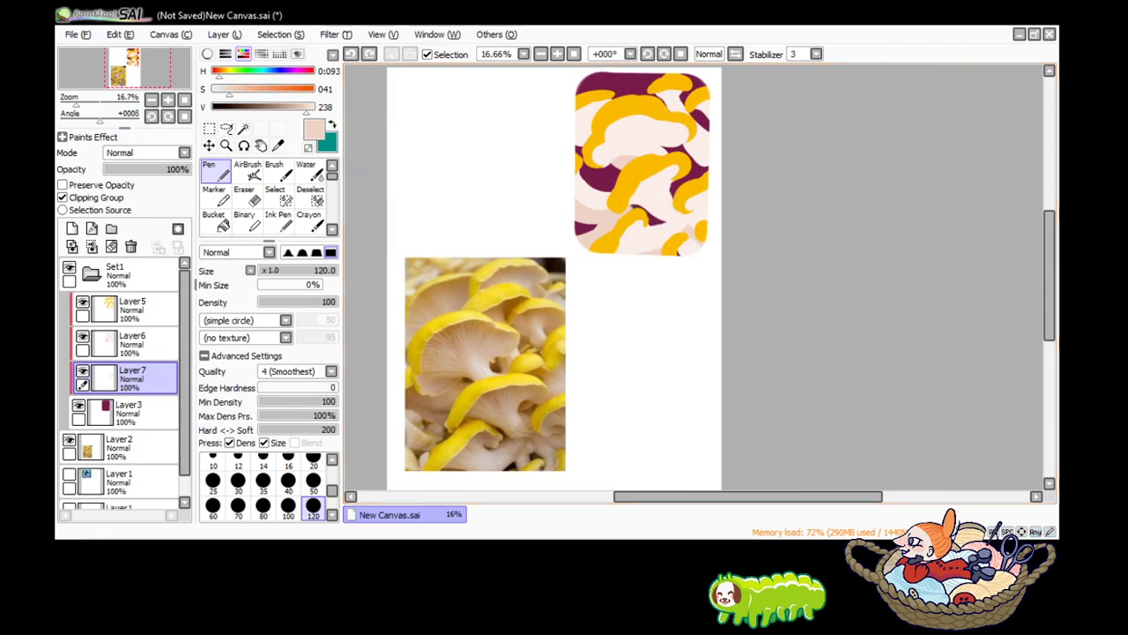
{"action": "left_click_drag", "start_coordinate": [306, 107], "coordinate": [295, 107]}
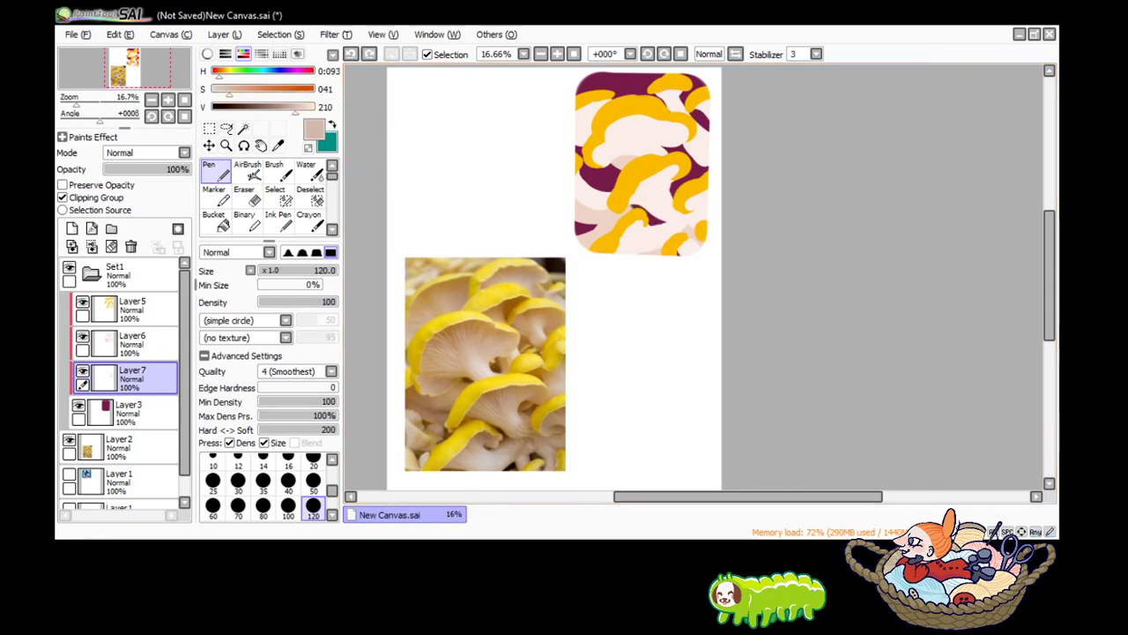
{"action": "left_click_drag", "start_coordinate": [229, 89], "coordinate": [238, 89]}
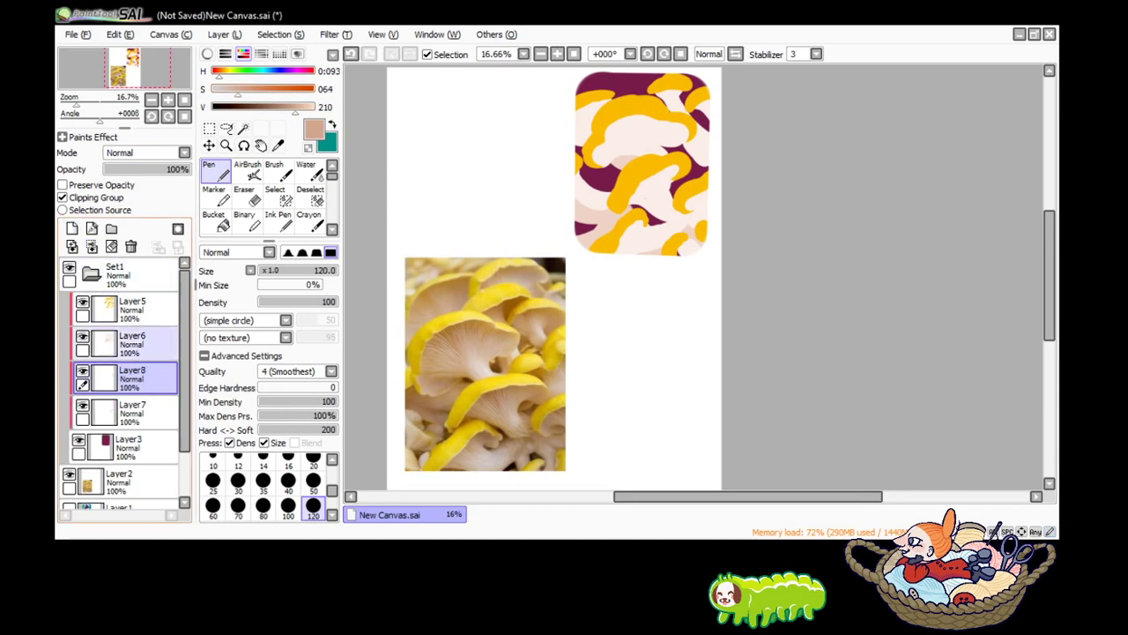
{"action": "left_click", "coordinate": [73, 229]}
{"action": "mouse_move", "coordinate": [665, 225]}
{"action": "left_mouse_down"}
{"action": "mouse_move", "coordinate": [628, 205]}
{"action": "mouse_move", "coordinate": [684, 194]}
{"action": "left_mouse_up"}
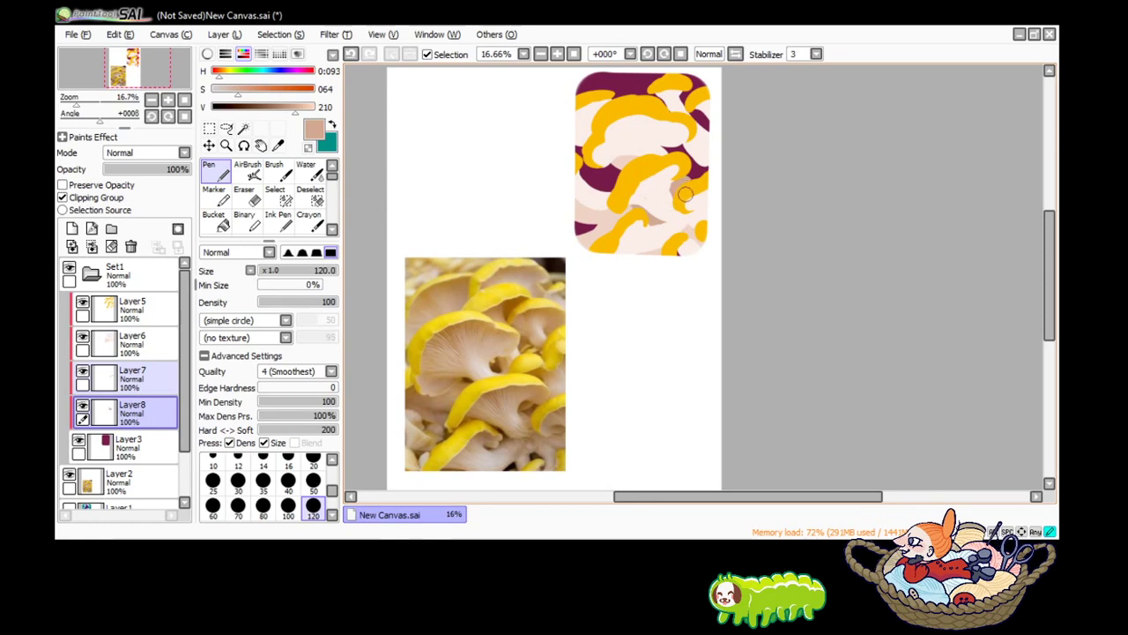
{"action": "left_click_drag", "start_coordinate": [694, 143], "coordinate": [674, 164]}
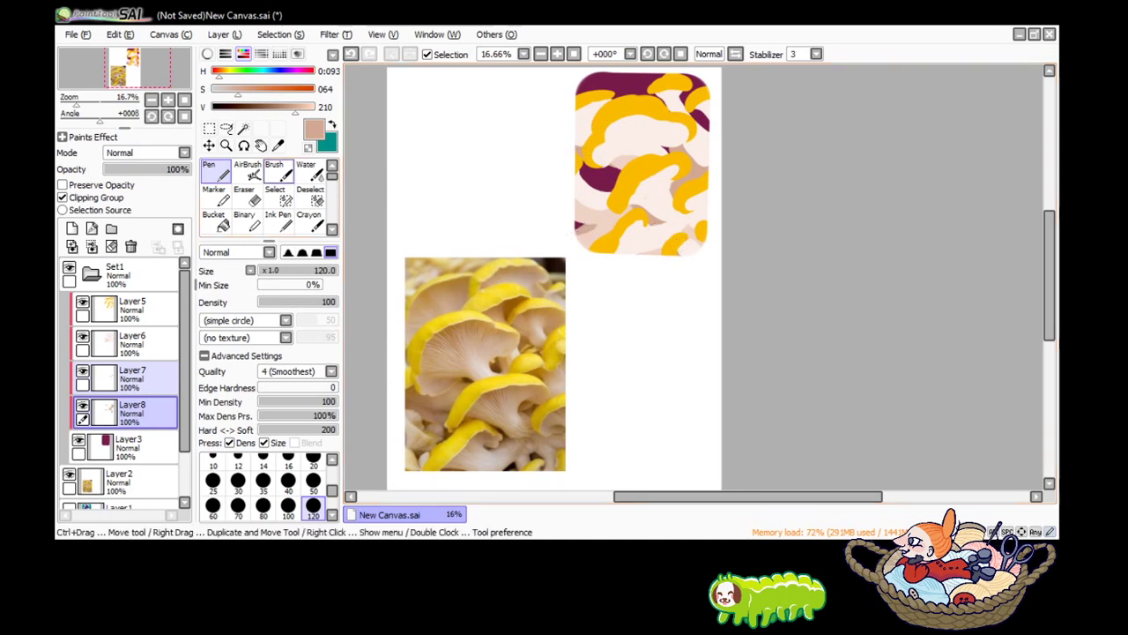
{"action": "left_click", "coordinate": [168, 99]}
{"action": "left_click", "coordinate": [132, 339]}
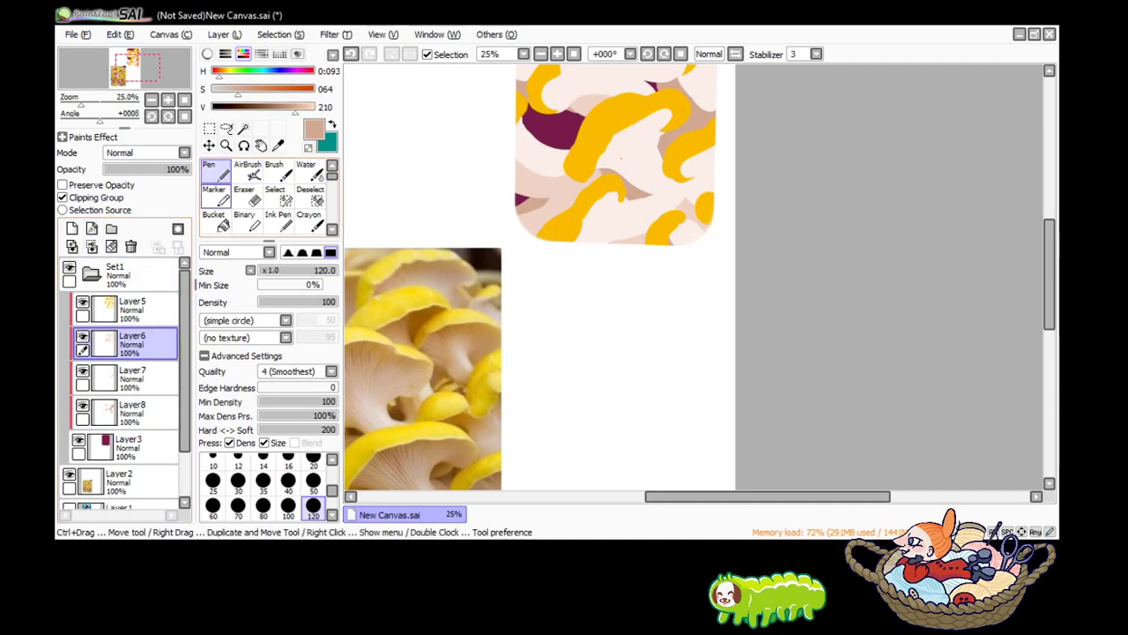
Sample the card's lighter pink, zoom in on the lower right, and set the brush to size 20.
{"action": "left_click", "coordinate": [277, 145]}
{"action": "left_click", "coordinate": [620, 157]}
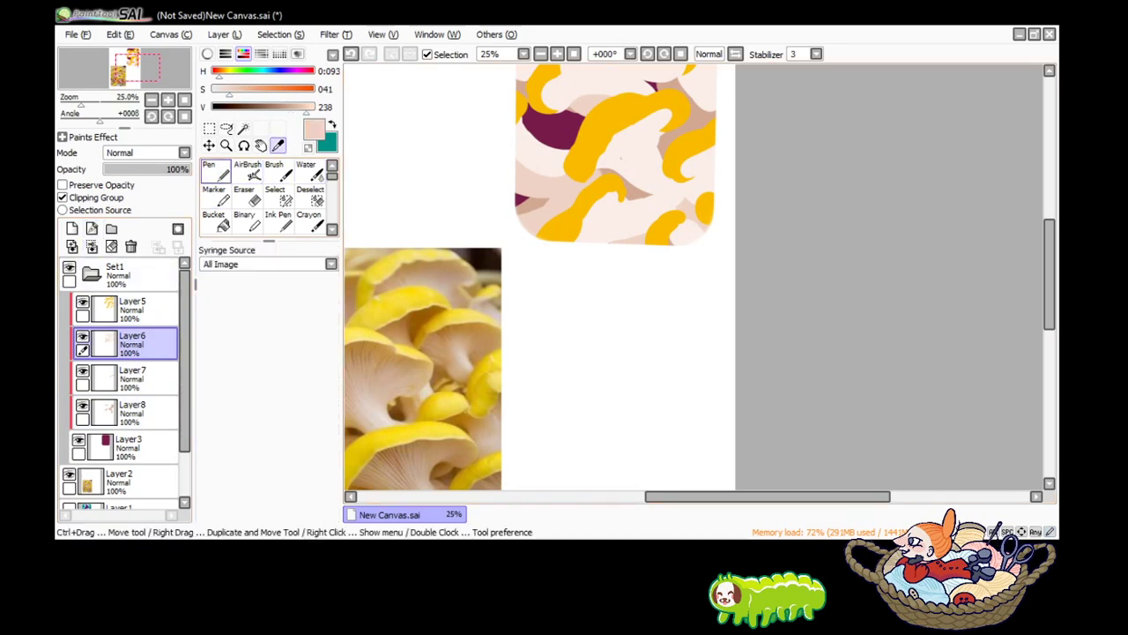
{"action": "left_click", "coordinate": [210, 169]}
{"action": "scroll", "coordinate": [313, 467], "scroll_direction": "up", "scroll_amount": 3}
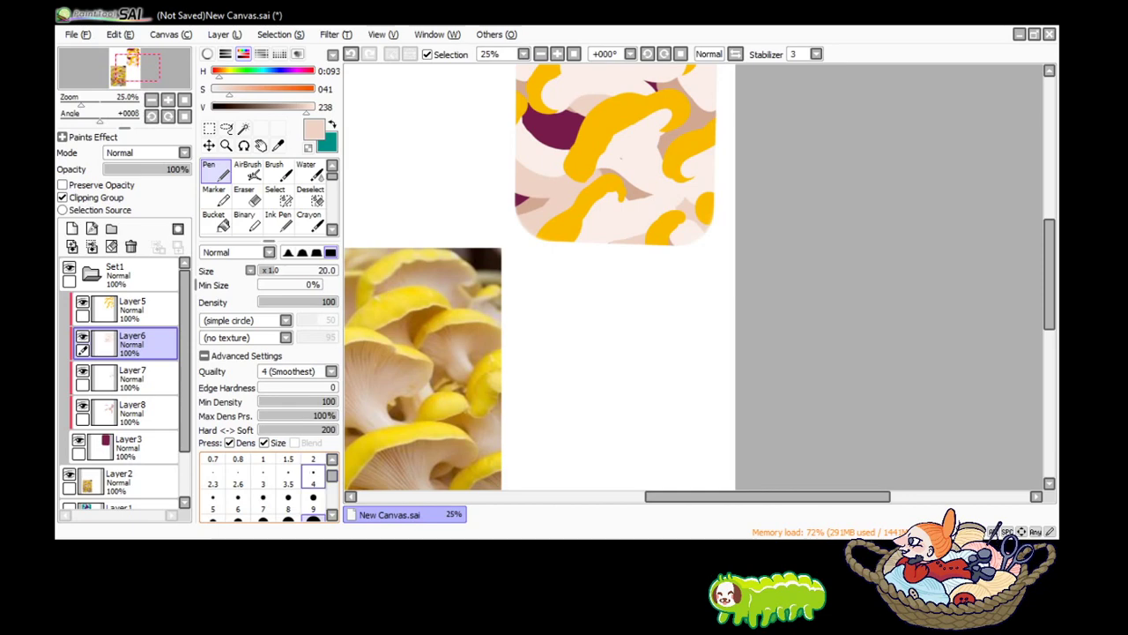
{"action": "left_click", "coordinate": [313, 476]}
{"action": "left_click", "coordinate": [167, 99]}
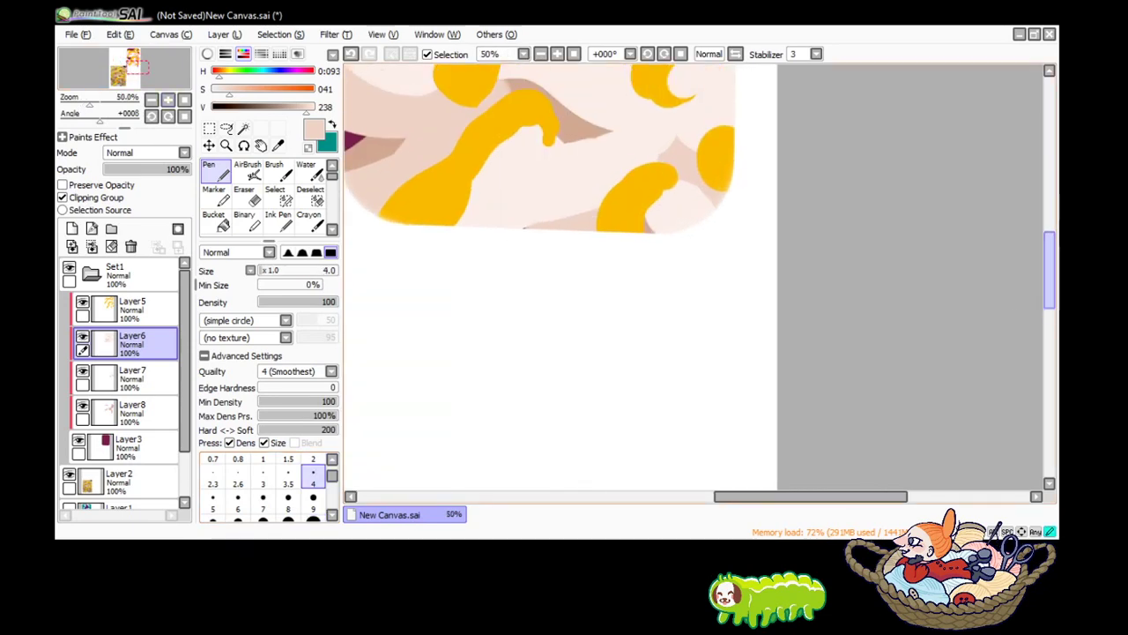
{"action": "left_click", "coordinate": [168, 98]}
{"action": "left_click", "coordinate": [132, 309]}
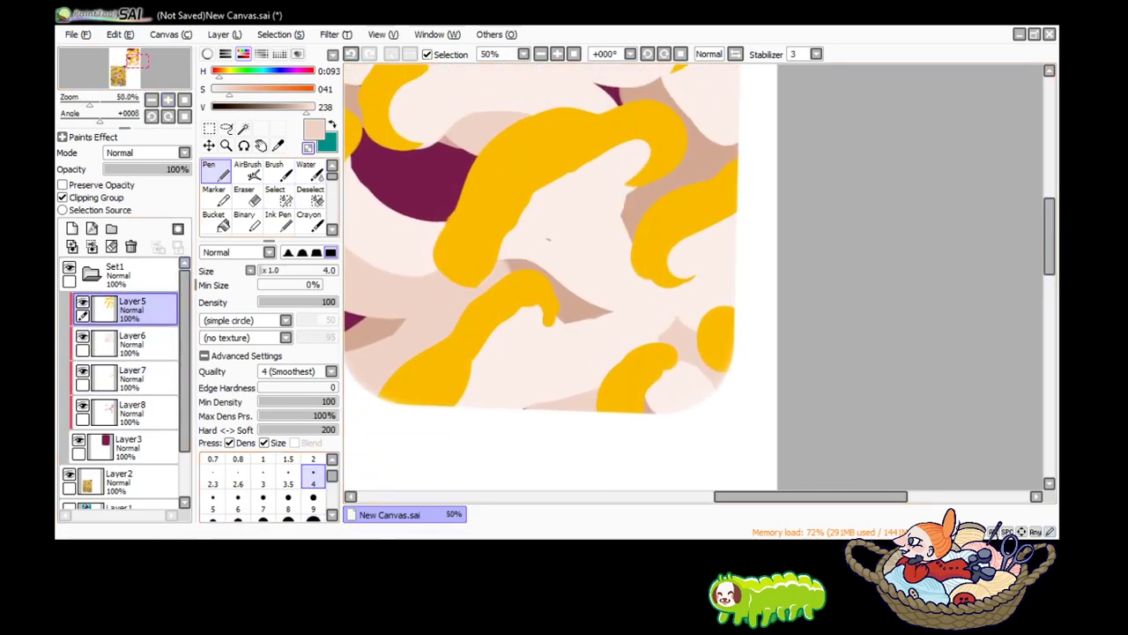
{"action": "scroll", "coordinate": [313, 489], "scroll_direction": "down", "scroll_amount": 2}
{"action": "left_click", "coordinate": [313, 517]}
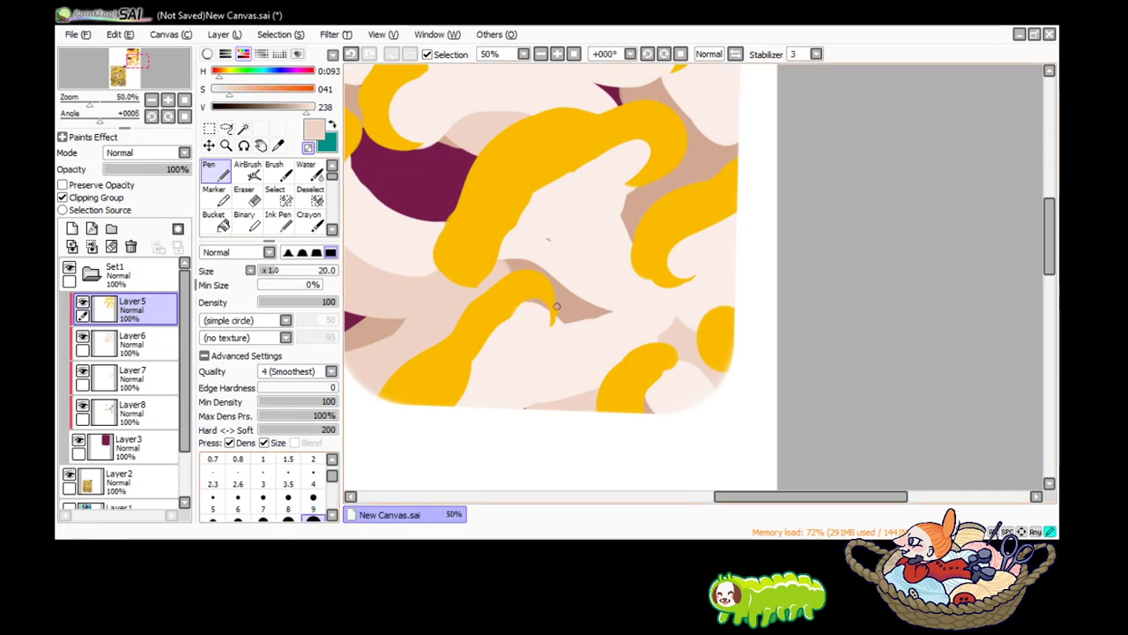
On Layer6, shade the yellow curl's left edge with a tan stroke, then pick a peachier pink.
{"action": "left_click", "coordinate": [277, 145]}
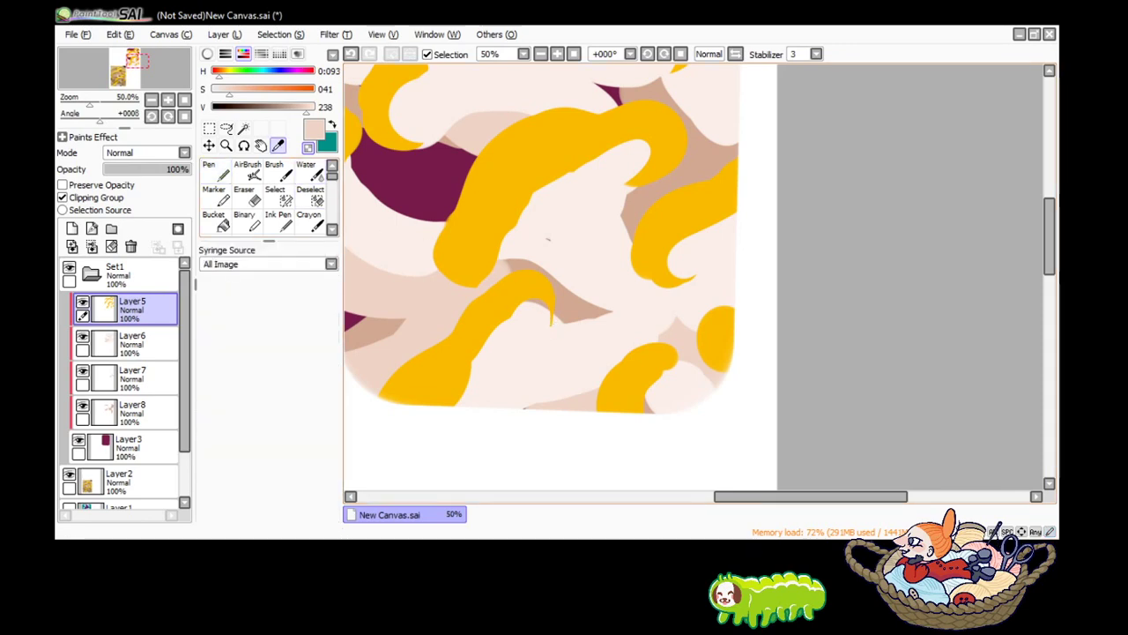
{"action": "left_click", "coordinate": [546, 238]}
{"action": "left_click", "coordinate": [133, 344]}
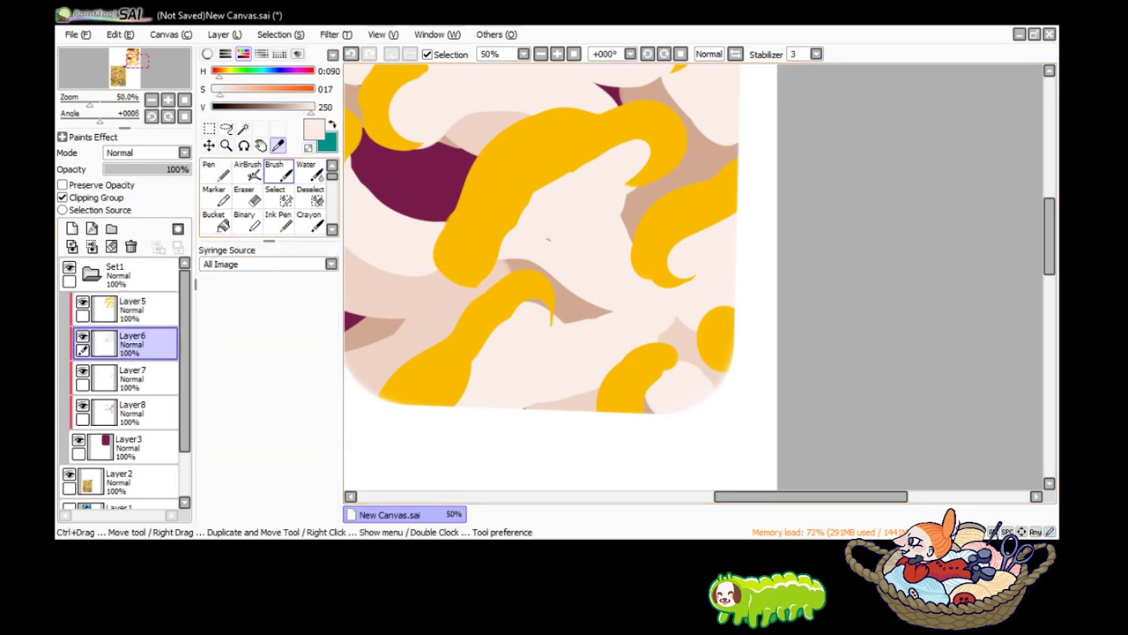
{"action": "left_click", "coordinate": [212, 170]}
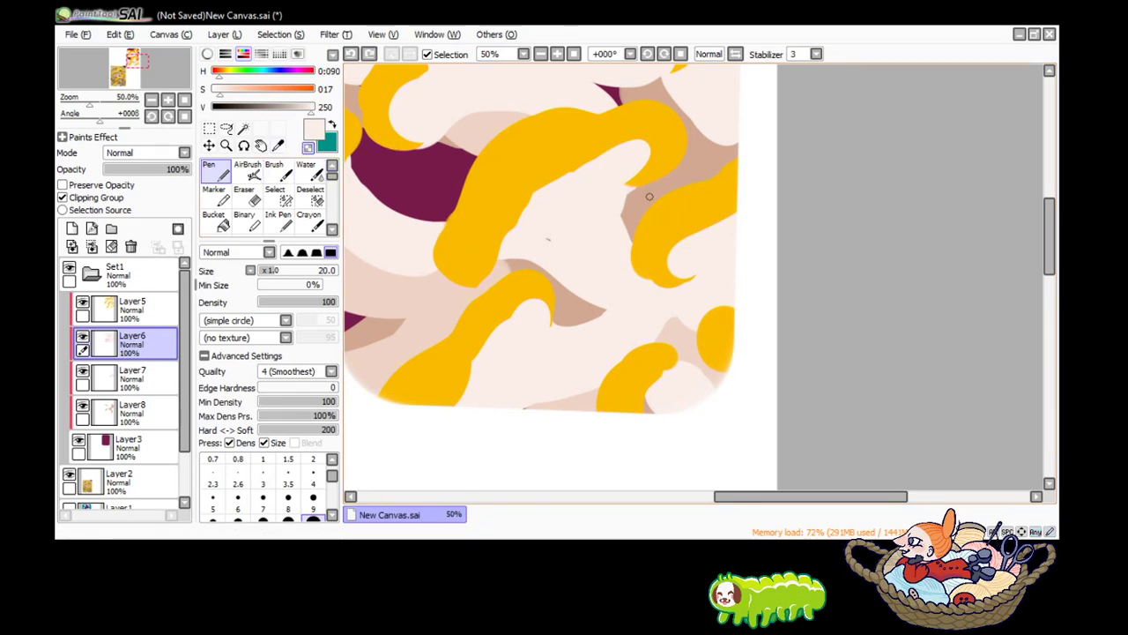
{"action": "left_click_drag", "start_coordinate": [623, 201], "coordinate": [629, 244]}
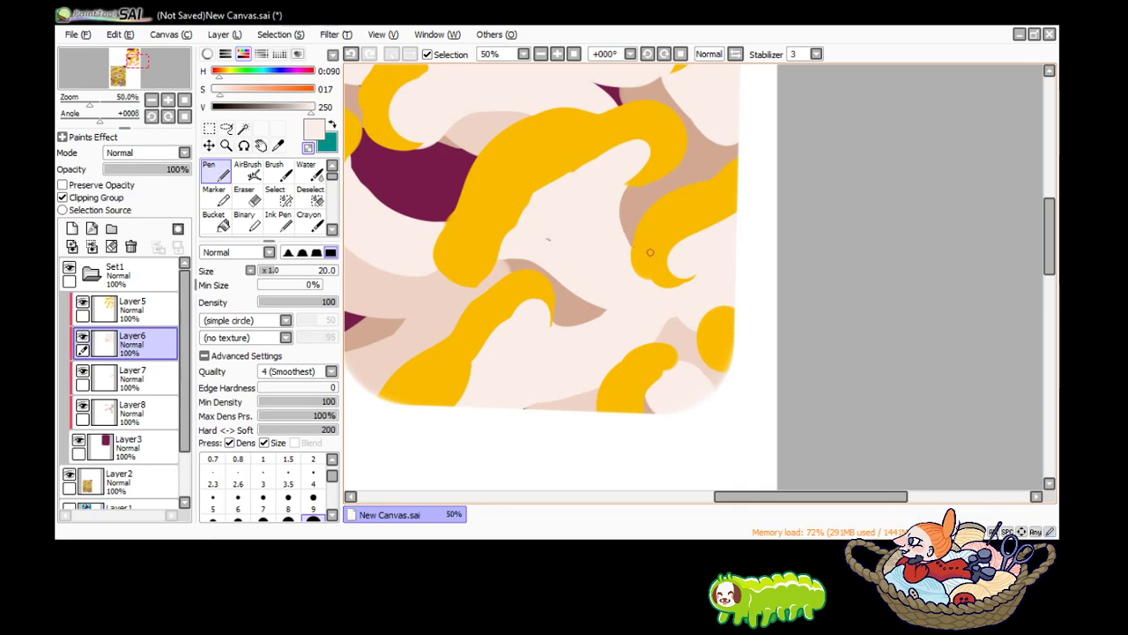
{"action": "left_click", "coordinate": [132, 309]}
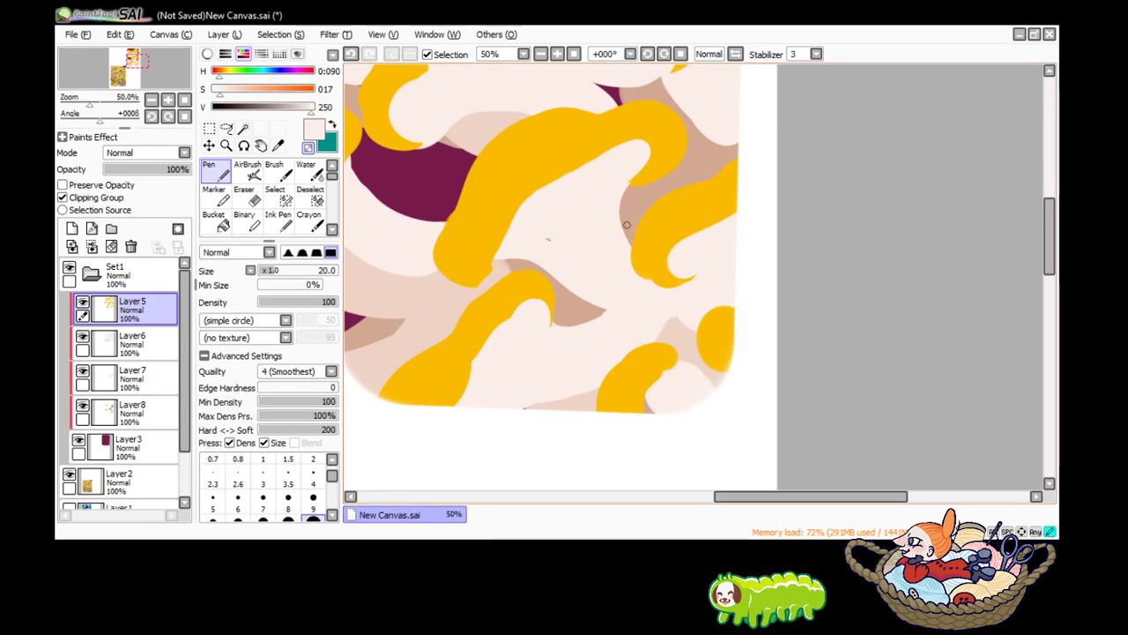
{"action": "key", "text": "Page_Down"}
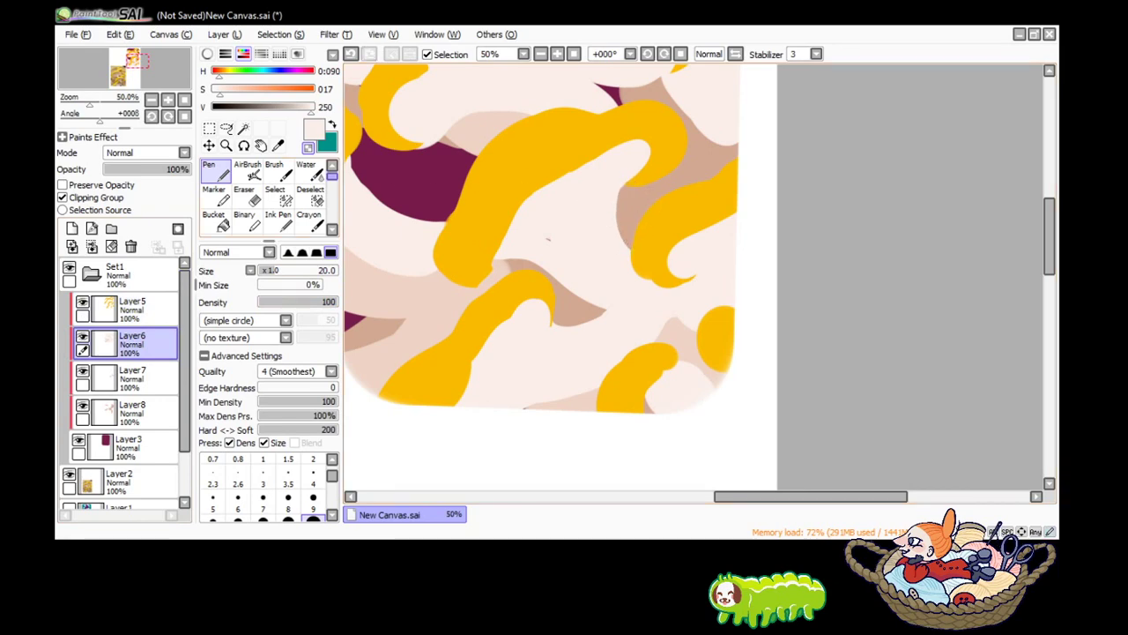
{"action": "left_click", "coordinate": [547, 238], "text": "alt"}
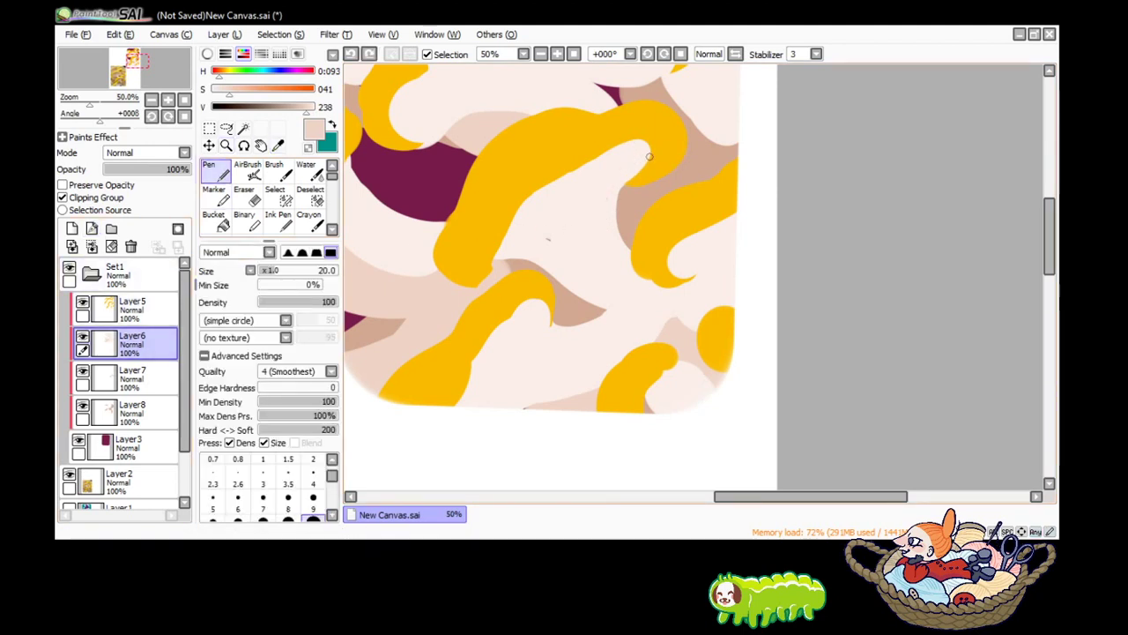
Draw faint pink gill strands under the yellow cap and a curved stem line below them.
{"action": "mouse_move", "coordinate": [648, 154]}
{"action": "left_mouse_down"}
{"action": "mouse_move", "coordinate": [606, 181]}
{"action": "mouse_move", "coordinate": [608, 236]}
{"action": "left_mouse_up"}
{"action": "left_click_drag", "start_coordinate": [630, 145], "coordinate": [592, 215]}
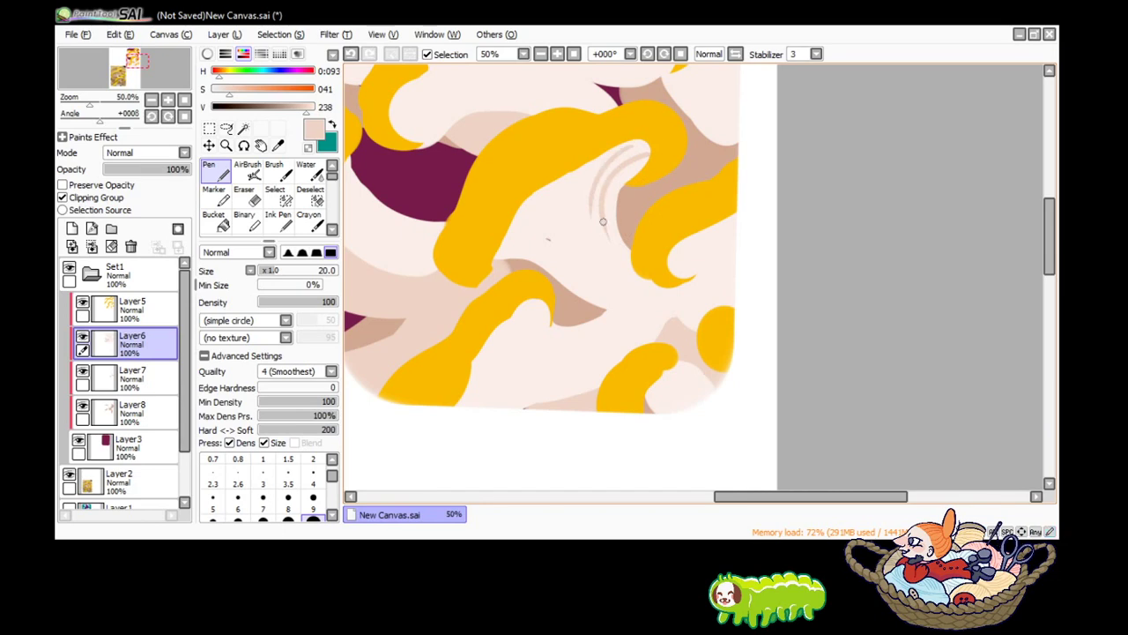
{"action": "mouse_move", "coordinate": [598, 153]}
{"action": "left_mouse_down"}
{"action": "mouse_move", "coordinate": [578, 212]}
{"action": "mouse_move", "coordinate": [599, 224]}
{"action": "mouse_move", "coordinate": [589, 220]}
{"action": "left_mouse_up"}
{"action": "mouse_move", "coordinate": [648, 143]}
{"action": "left_mouse_down"}
{"action": "mouse_move", "coordinate": [613, 158]}
{"action": "mouse_move", "coordinate": [611, 172]}
{"action": "left_mouse_up"}
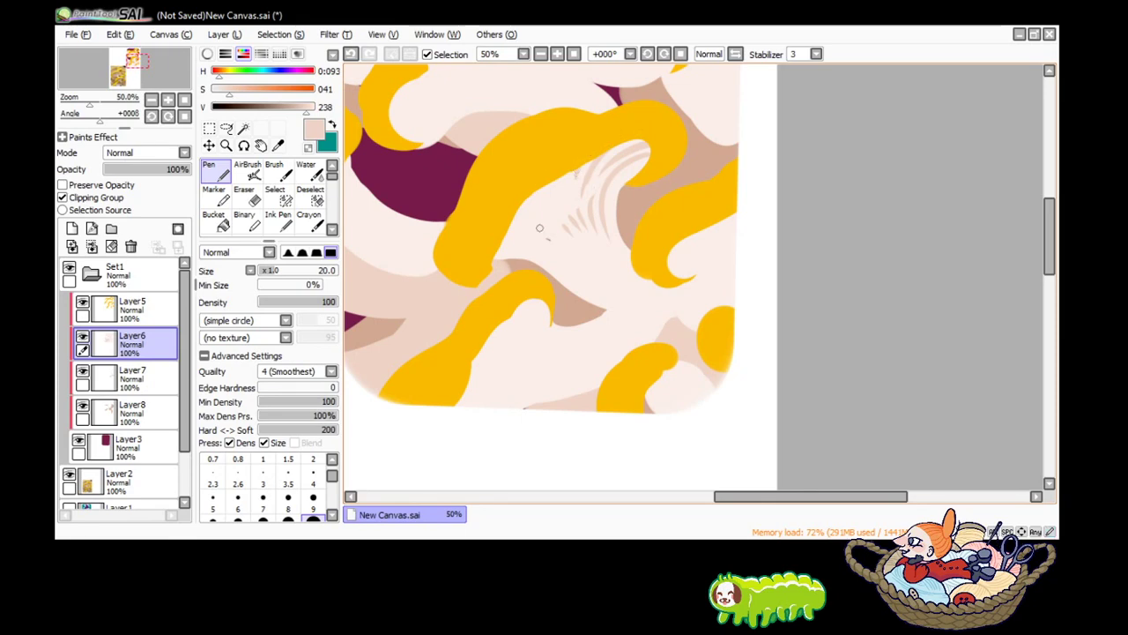
{"action": "left_click_drag", "start_coordinate": [494, 250], "coordinate": [561, 251]}
{"action": "key", "text": "ctrl+z"}
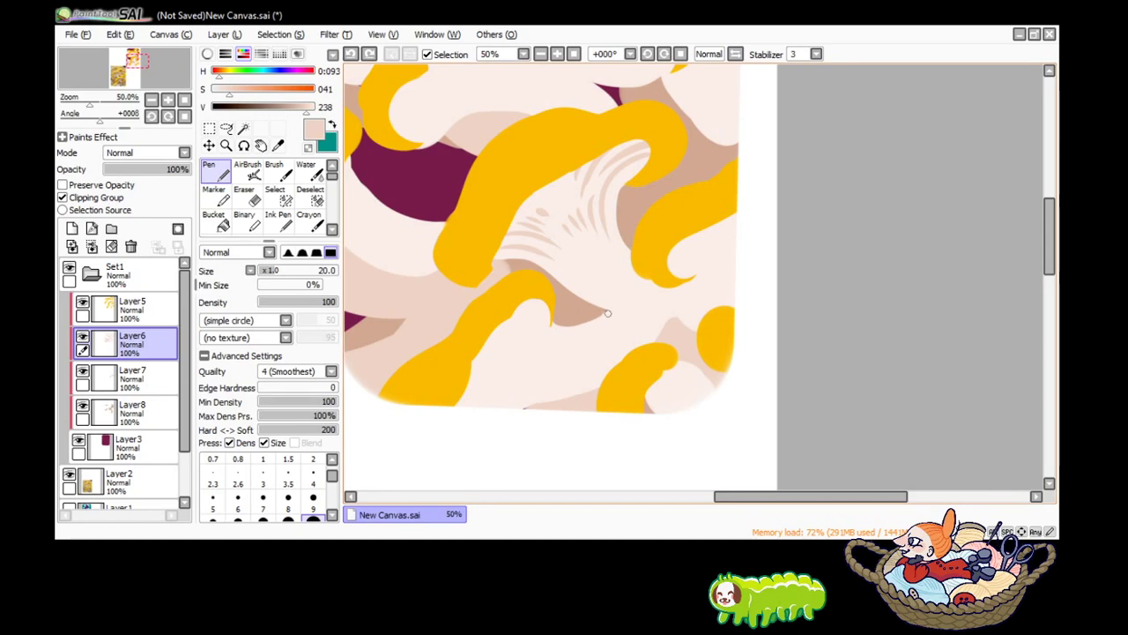
{"action": "left_click_drag", "start_coordinate": [607, 313], "coordinate": [659, 302]}
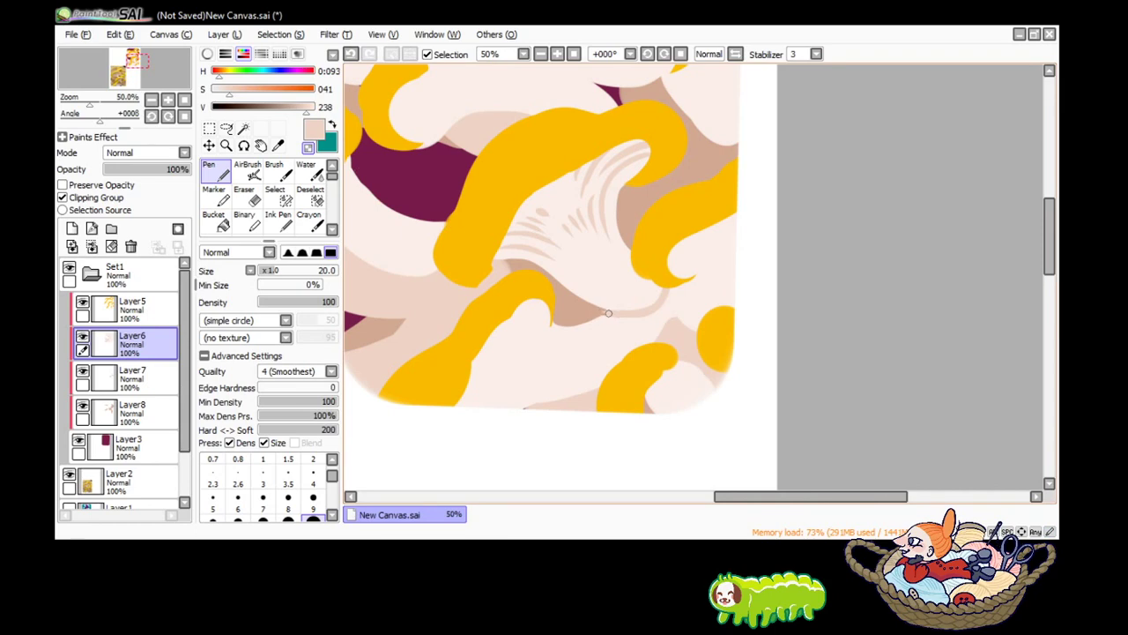
Pick a darker beige and add short gill strokes on the bottom mushroom.
{"action": "left_click", "coordinate": [618, 335], "text": "alt"}
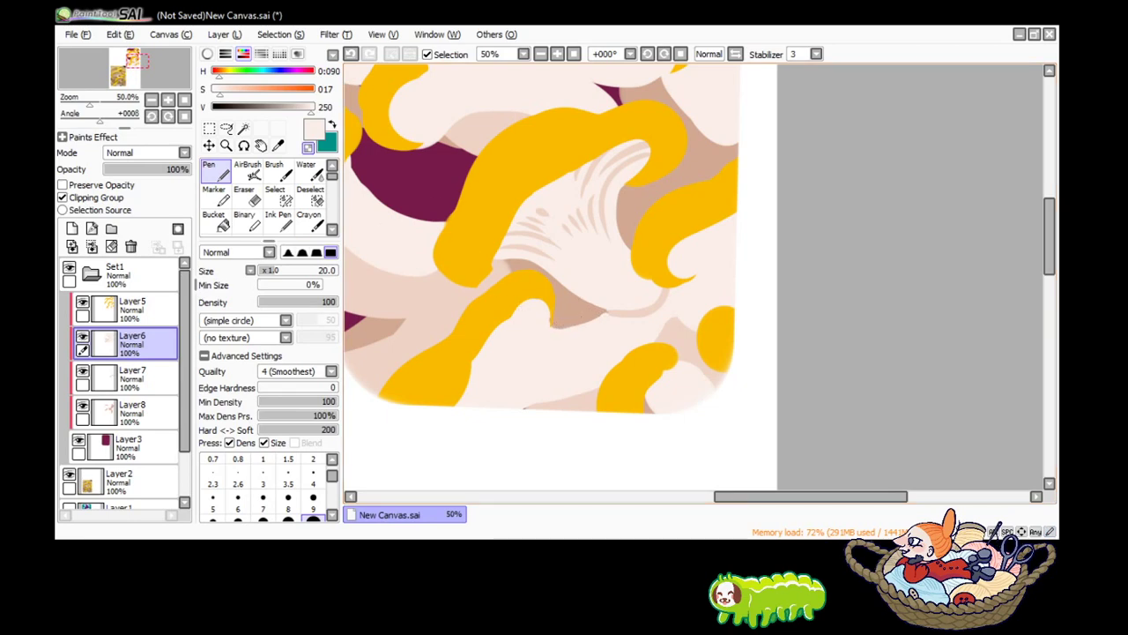
{"action": "left_click", "coordinate": [564, 203], "text": "alt"}
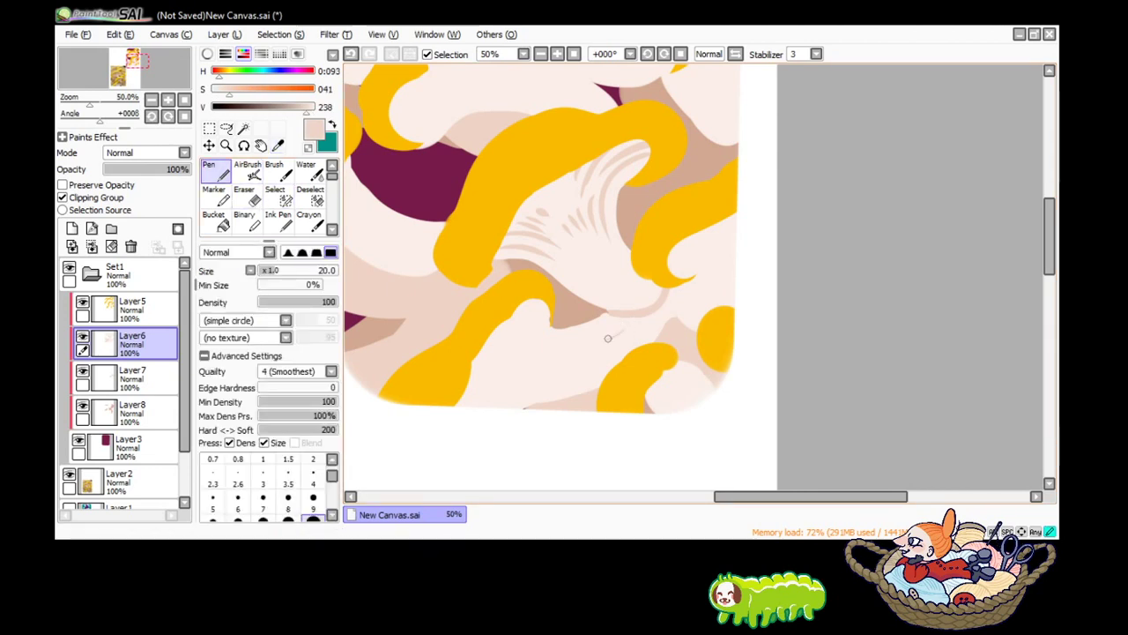
{"action": "mouse_move", "coordinate": [610, 342]}
{"action": "left_mouse_down"}
{"action": "mouse_move", "coordinate": [566, 336]}
{"action": "mouse_move", "coordinate": [541, 292]}
{"action": "left_mouse_up"}
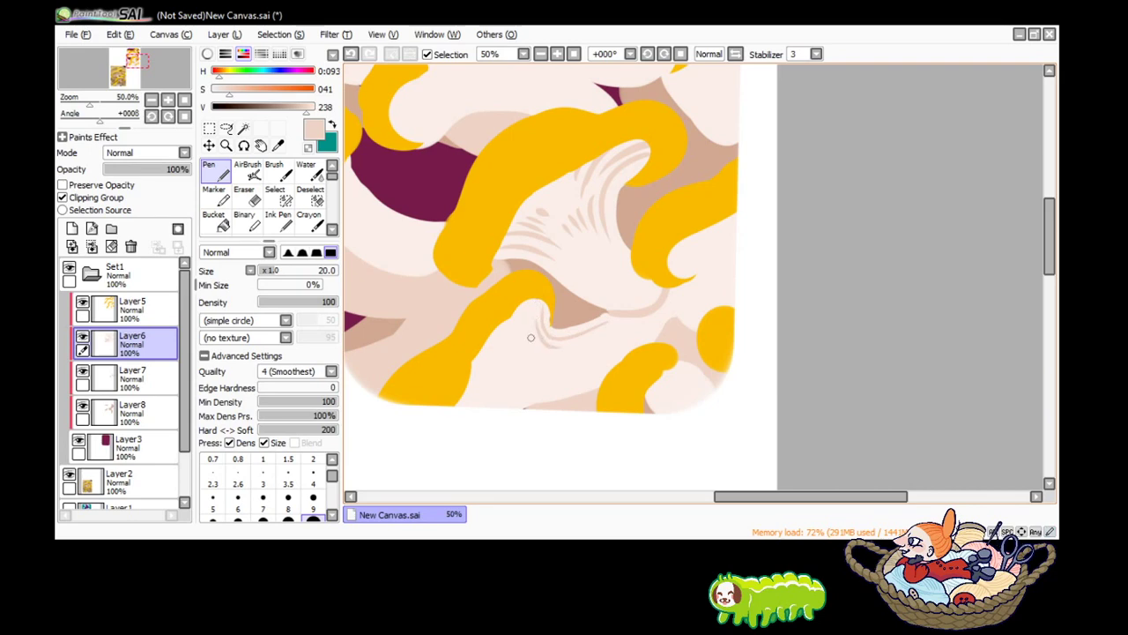
{"action": "mouse_move", "coordinate": [530, 332]}
{"action": "left_mouse_down"}
{"action": "mouse_move", "coordinate": [557, 352]}
{"action": "mouse_move", "coordinate": [493, 413]}
{"action": "mouse_move", "coordinate": [500, 394]}
{"action": "left_mouse_up"}
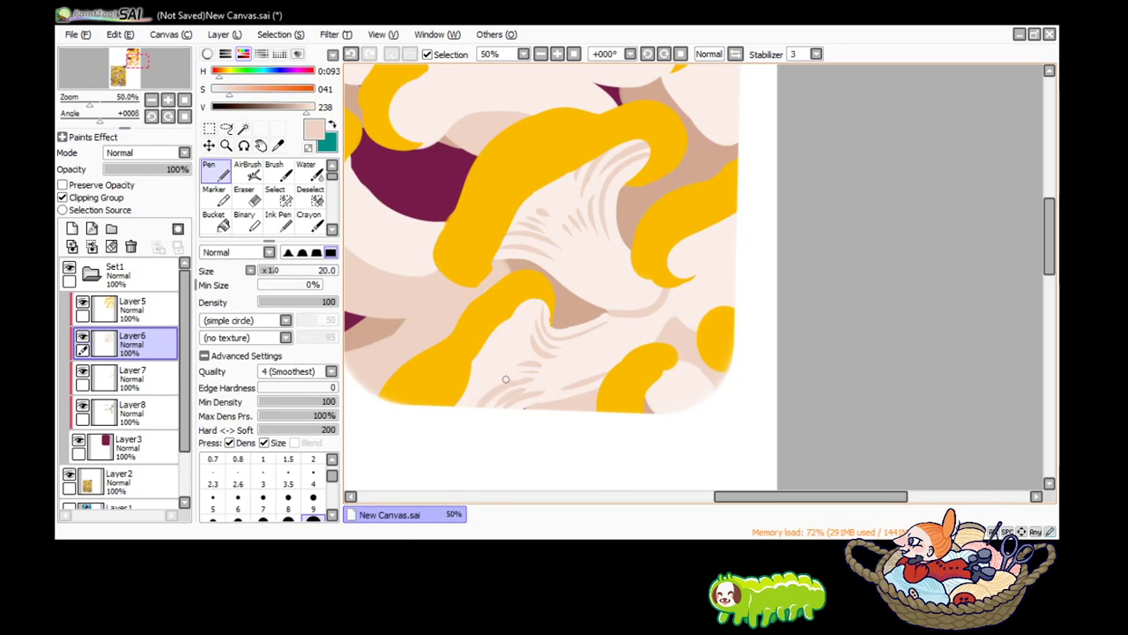
{"action": "left_click_drag", "start_coordinate": [503, 379], "coordinate": [474, 398]}
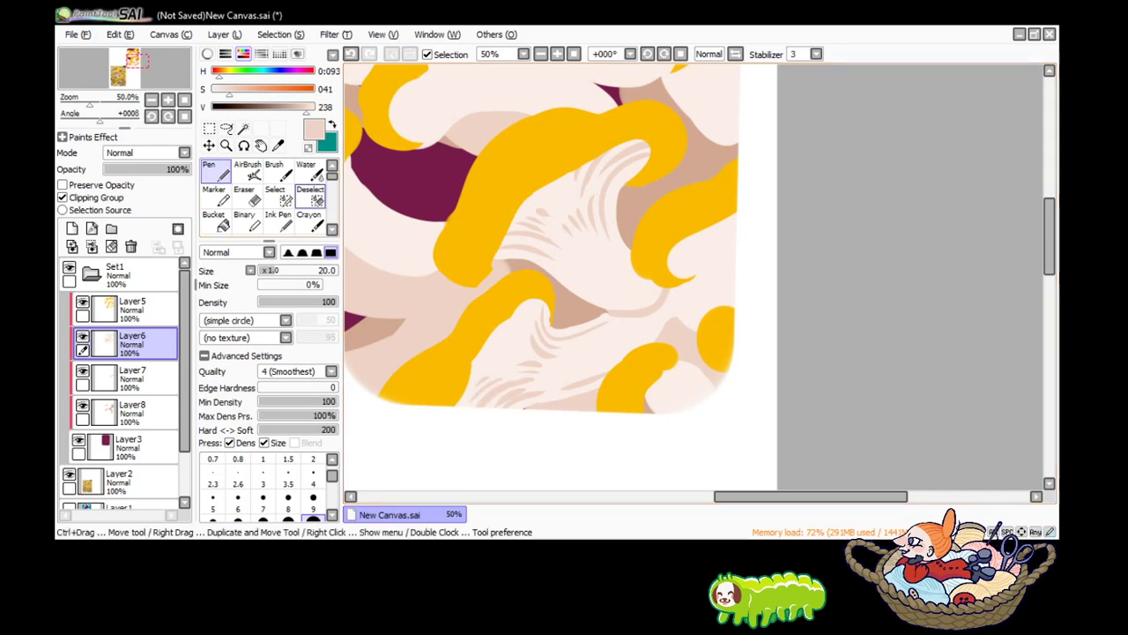
{"action": "scroll", "coordinate": [675, 346], "scroll_direction": "down", "scroll_amount": 1}
Draw a swirl and two more curved lines around the yellow curl tip, redoing the first attempt.
{"action": "scroll", "coordinate": [675, 346], "scroll_direction": "up", "scroll_amount": 1}
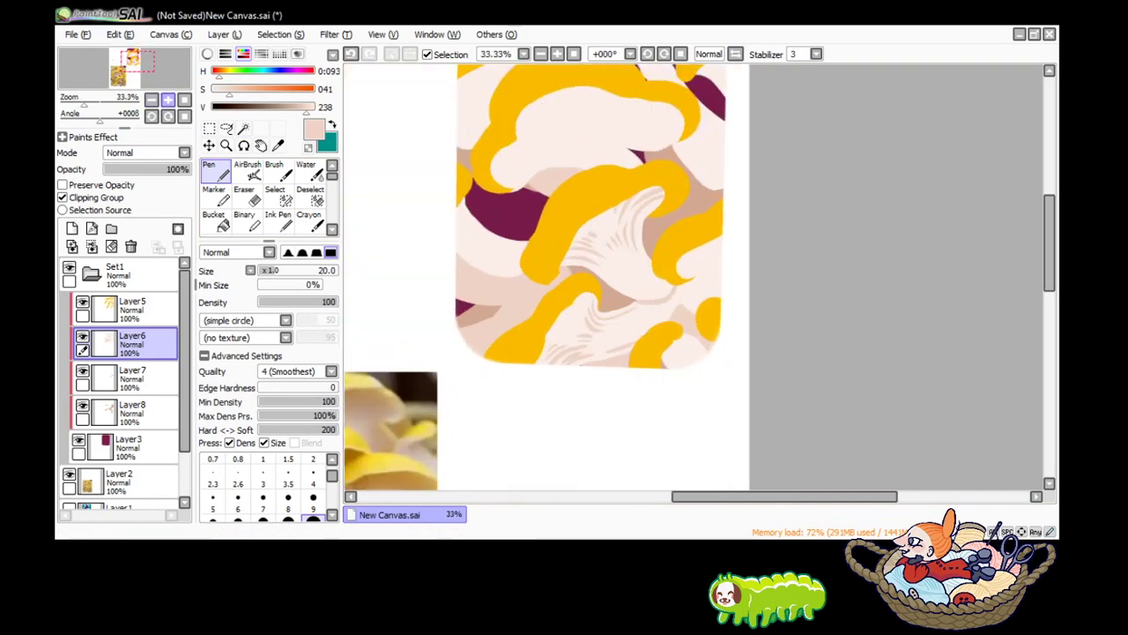
{"action": "scroll", "coordinate": [675, 347], "scroll_direction": "up", "scroll_amount": 1}
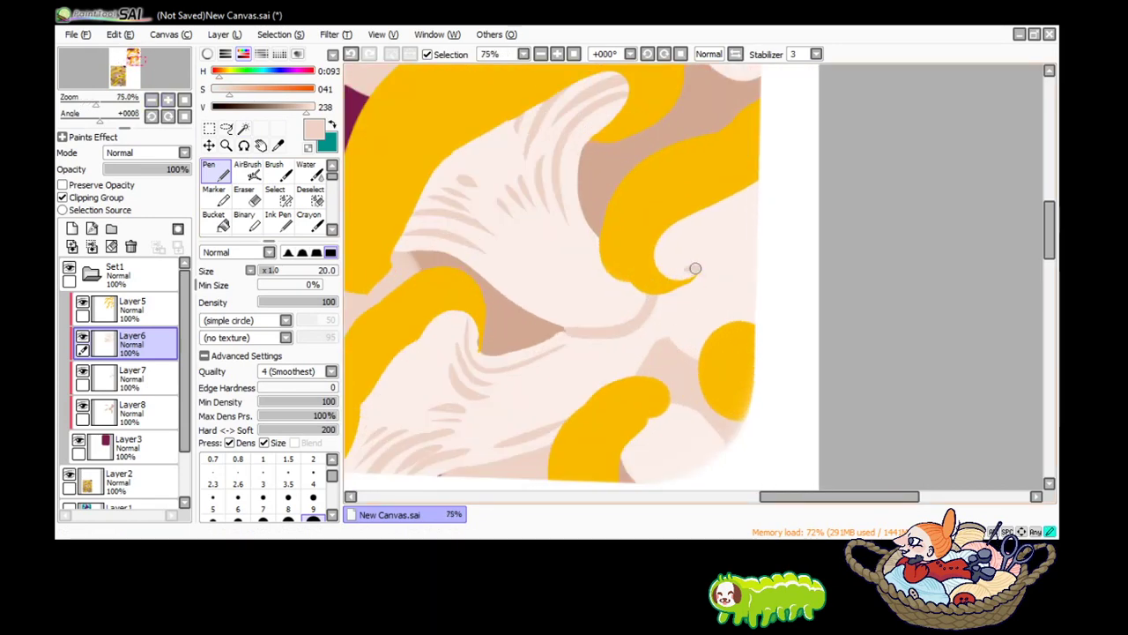
{"action": "mouse_move", "coordinate": [690, 269]}
{"action": "left_mouse_down"}
{"action": "mouse_move", "coordinate": [712, 308]}
{"action": "mouse_move", "coordinate": [679, 328]}
{"action": "mouse_move", "coordinate": [670, 304]}
{"action": "mouse_move", "coordinate": [694, 275]}
{"action": "mouse_move", "coordinate": [741, 280]}
{"action": "left_mouse_up"}
{"action": "key", "text": "ctrl+z"}
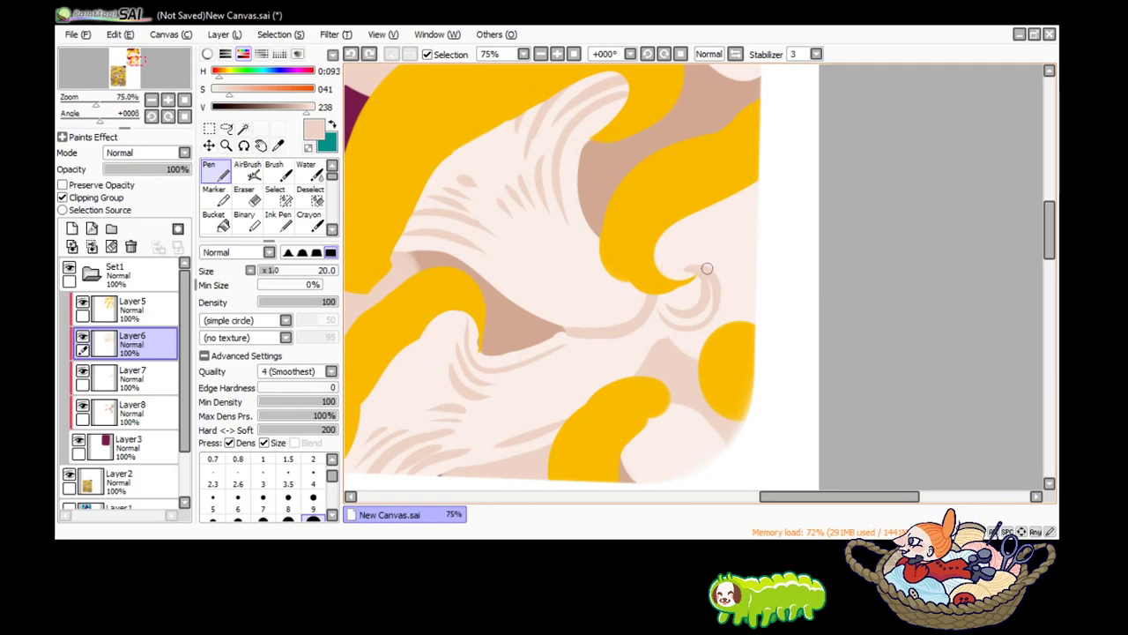
{"action": "left_click_drag", "start_coordinate": [656, 271], "coordinate": [722, 309]}
{"action": "mouse_move", "coordinate": [656, 248]}
{"action": "left_mouse_down"}
{"action": "mouse_move", "coordinate": [724, 236]}
{"action": "mouse_move", "coordinate": [723, 219]}
{"action": "mouse_move", "coordinate": [748, 218]}
{"action": "left_mouse_up"}
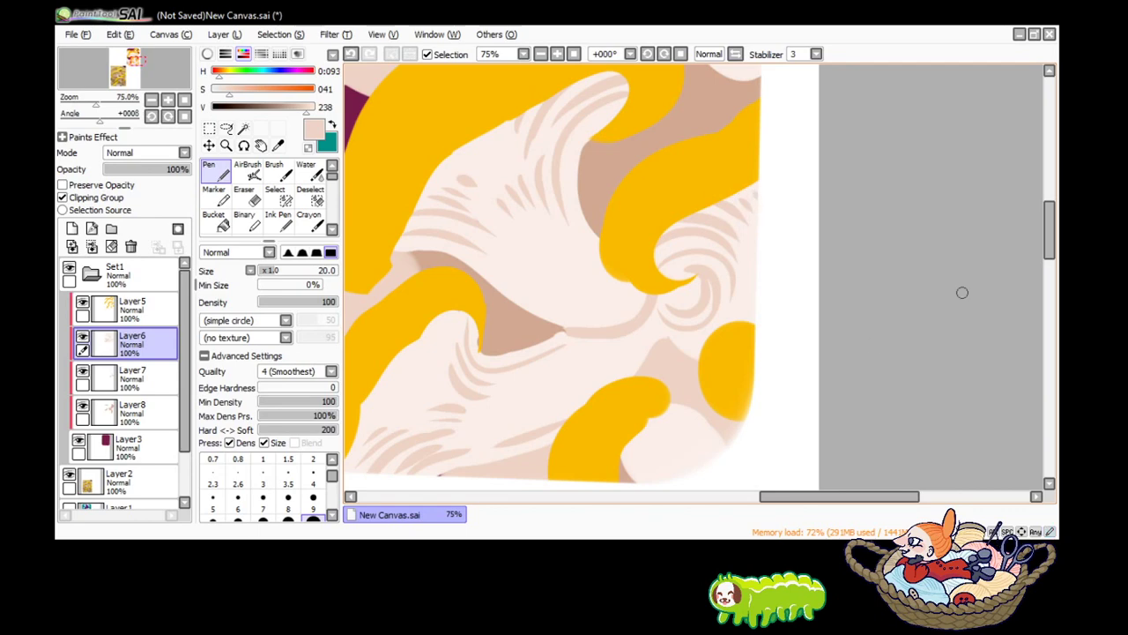
Reshape the lower yellow cap's notch in pale pink and add small pink hatch strokes near the bottom.
{"action": "left_click_drag", "start_coordinate": [1049, 231], "coordinate": [1049, 244]}
{"action": "left_click", "coordinate": [277, 146]}
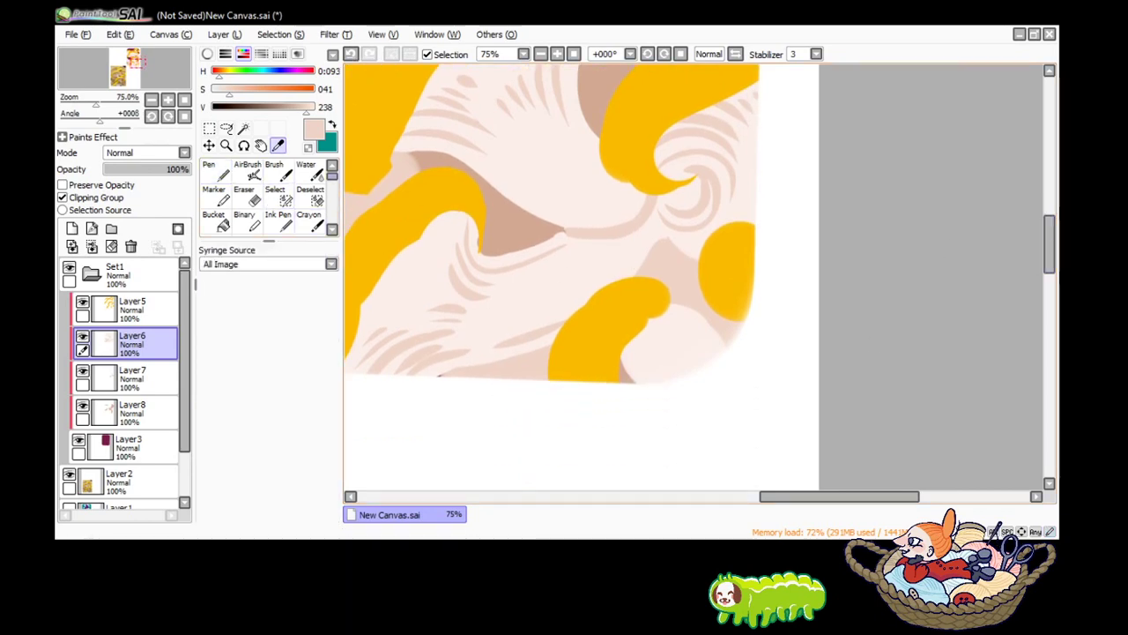
{"action": "key", "text": "n"}
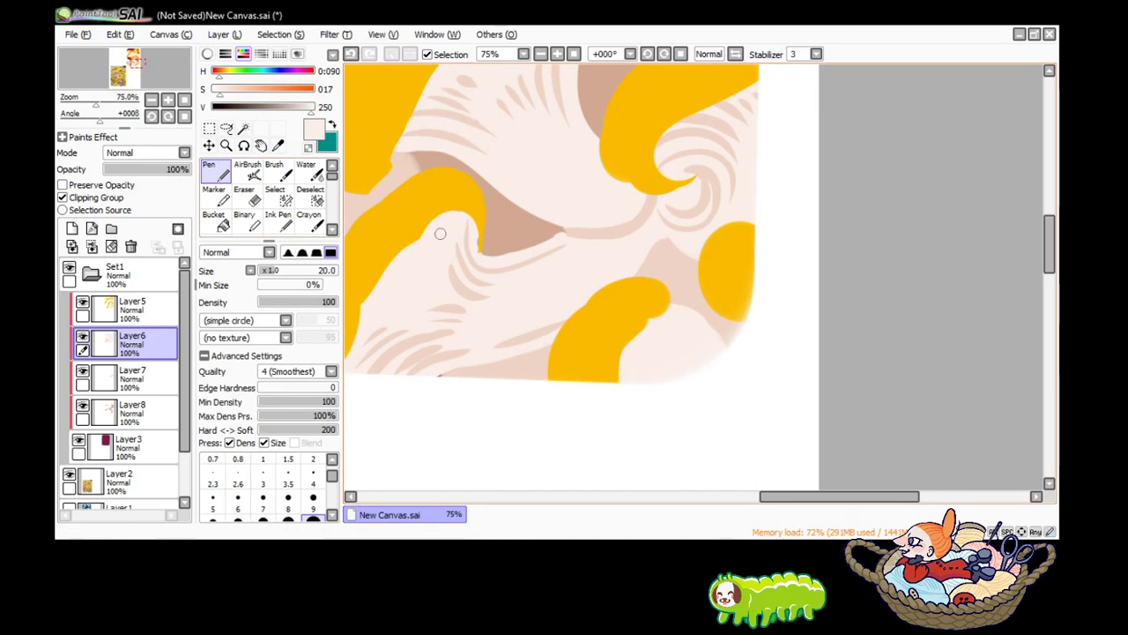
{"action": "left_click_drag", "start_coordinate": [665, 302], "coordinate": [717, 335]}
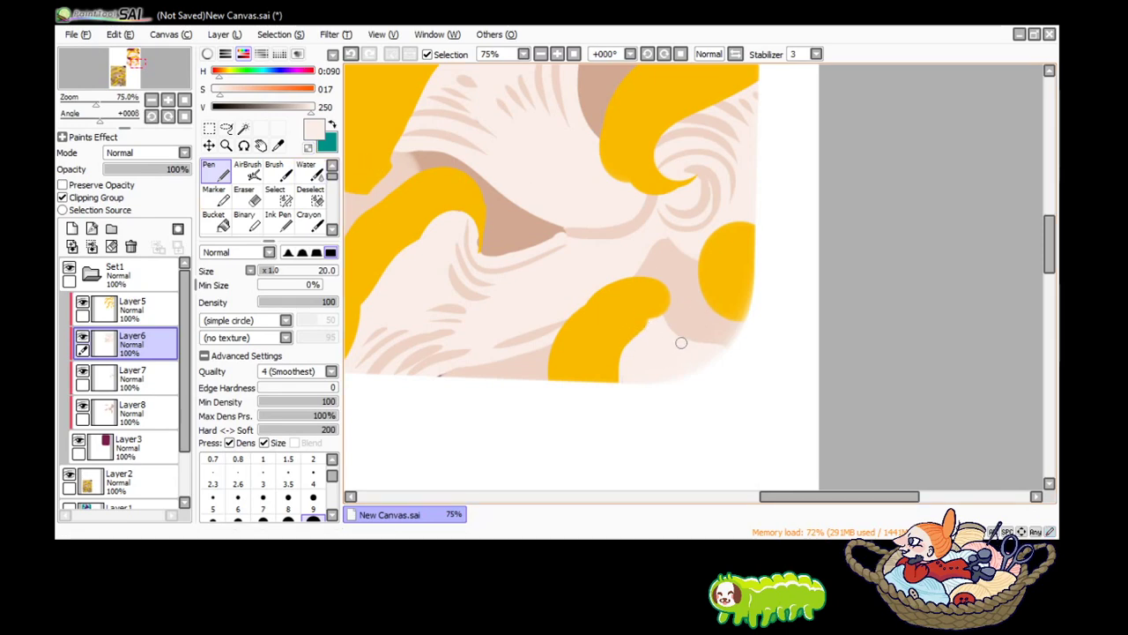
{"action": "key", "text": "space"}
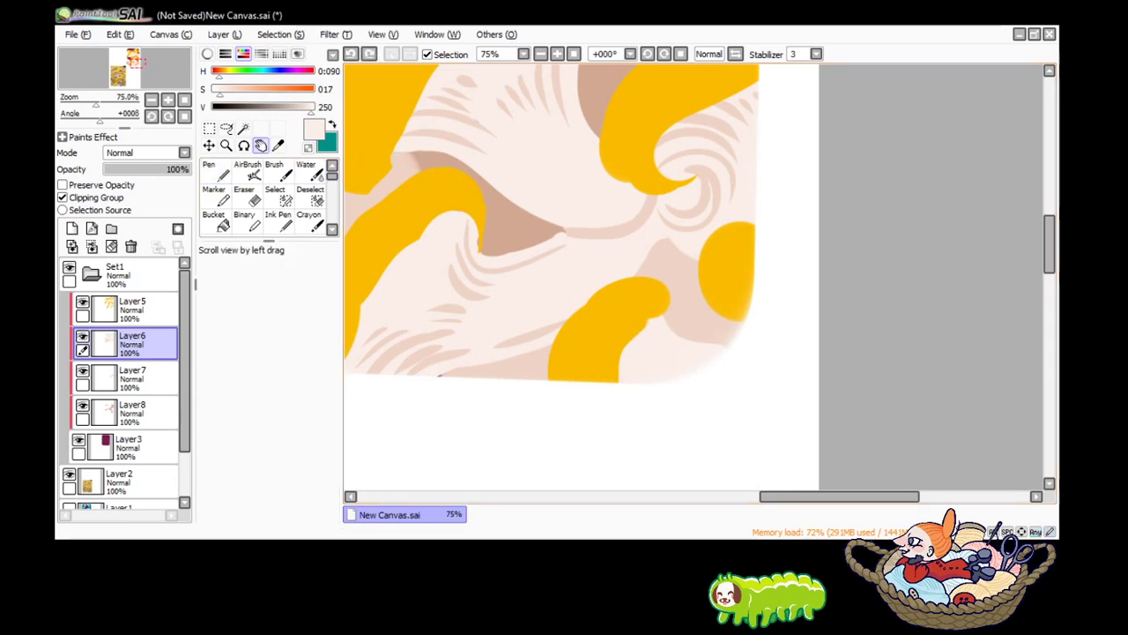
{"action": "key", "text": "alt"}
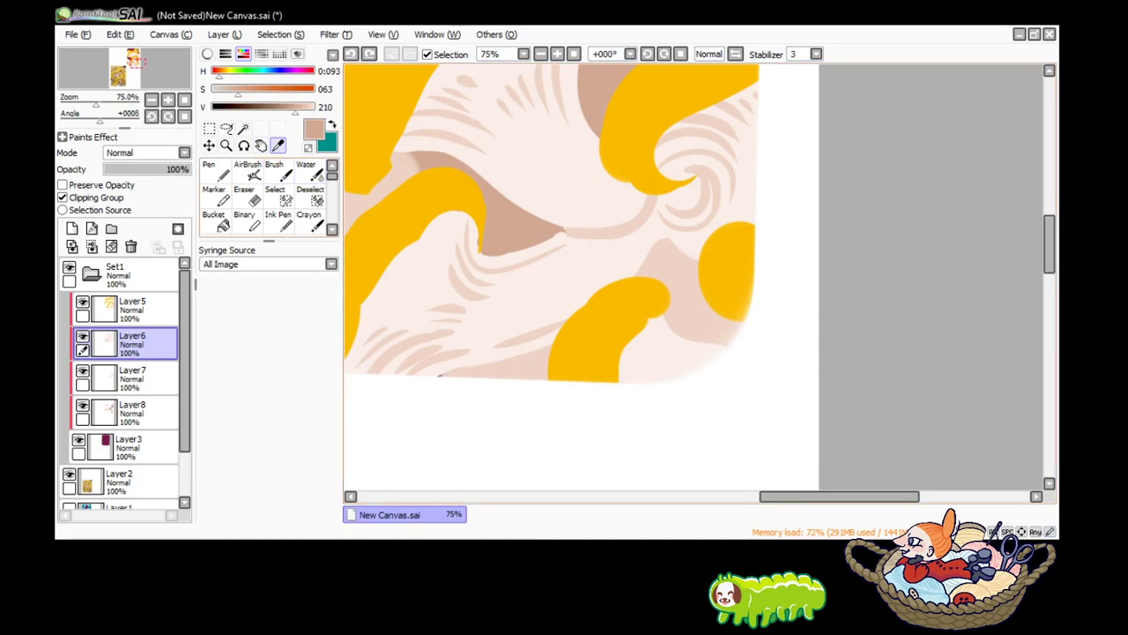
{"action": "left_click", "coordinate": [652, 344], "text": "alt"}
{"action": "key", "text": "n"}
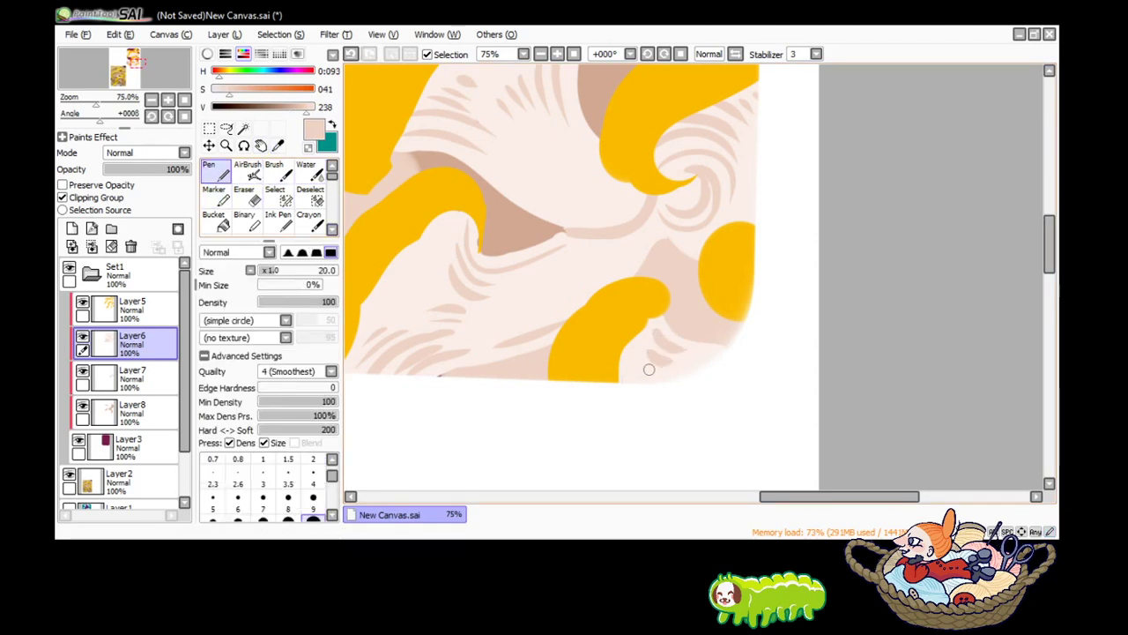
{"action": "left_click_drag", "start_coordinate": [647, 374], "coordinate": [661, 357]}
Zoom out to review the whole card beside the reference photo, then enlarge the brush to size 50.
{"action": "scroll", "coordinate": [1002, 247], "scroll_direction": "down", "scroll_amount": 3}
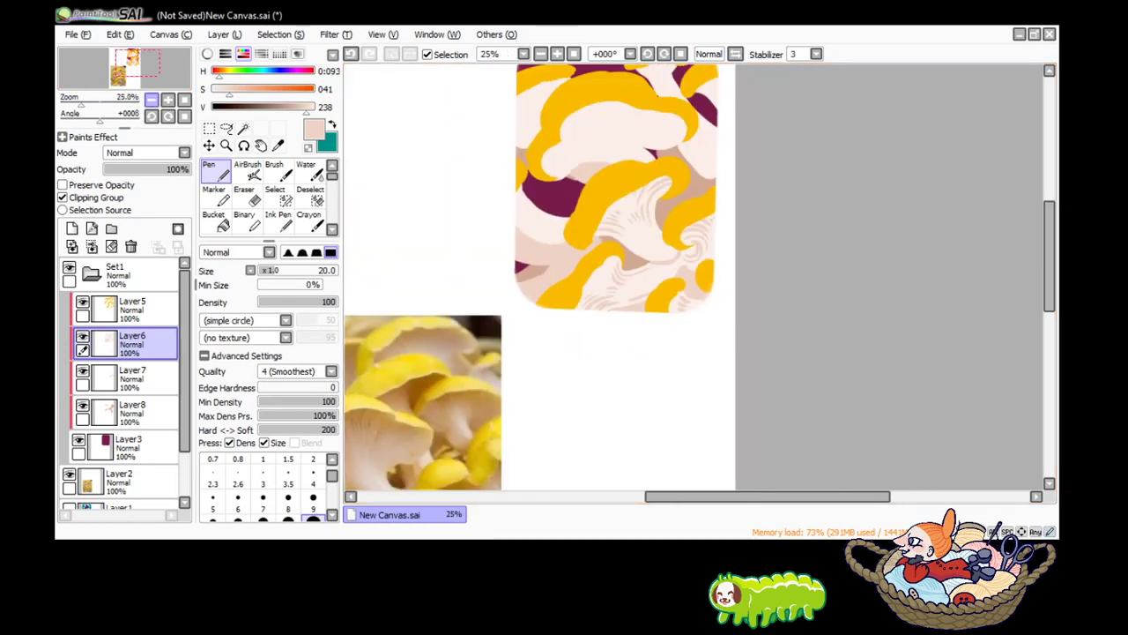
{"action": "scroll", "coordinate": [1002, 248], "scroll_direction": "down", "scroll_amount": 2}
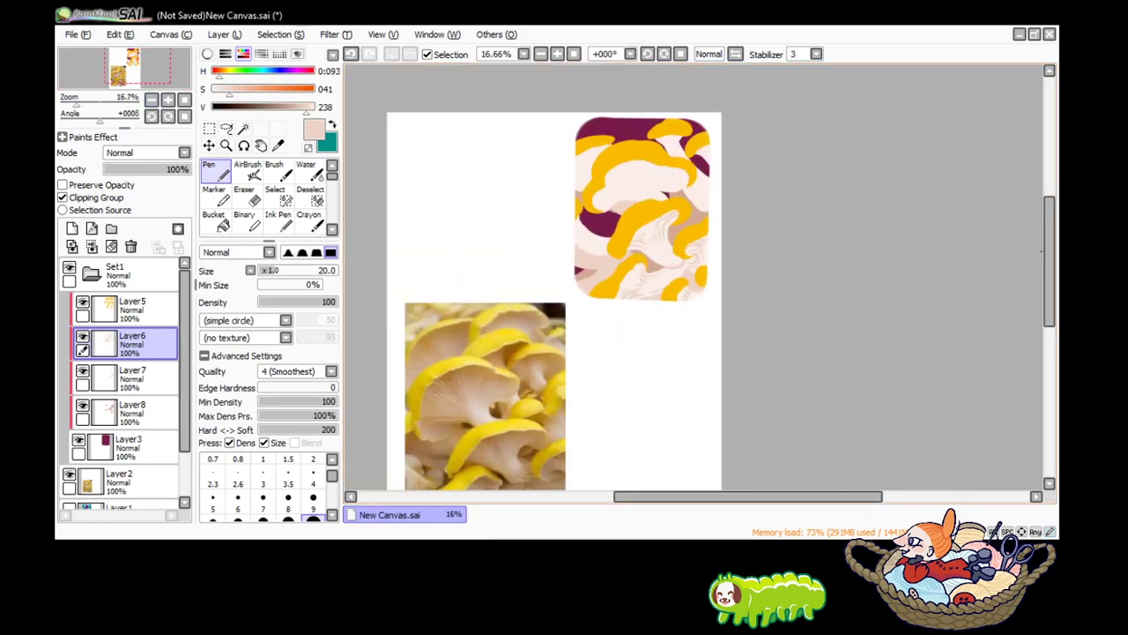
{"action": "scroll", "coordinate": [1002, 248], "scroll_direction": "down", "scroll_amount": 2}
{"action": "scroll", "coordinate": [1026, 243], "scroll_direction": "up", "scroll_amount": 3}
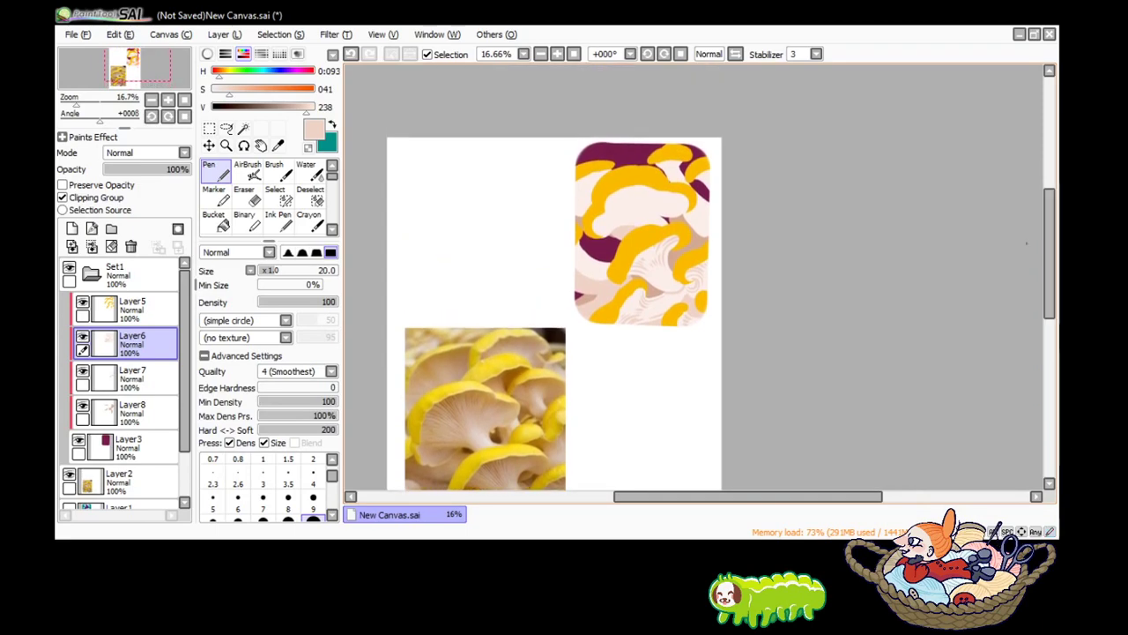
{"action": "scroll", "coordinate": [696, 276], "scroll_direction": "up", "scroll_amount": 2}
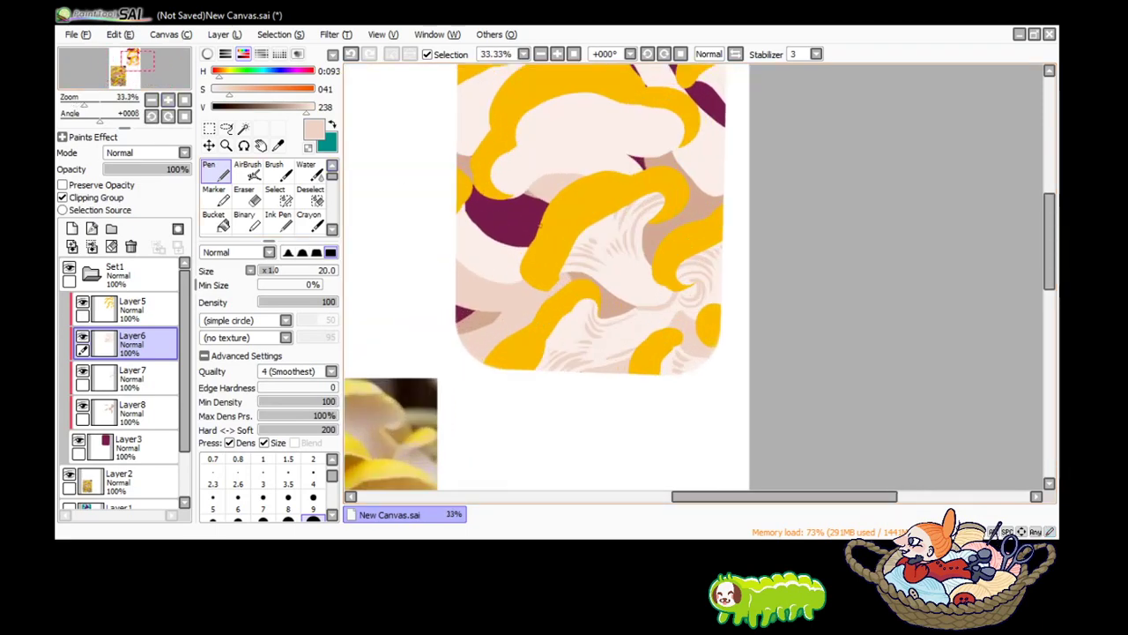
{"action": "scroll", "coordinate": [696, 276], "scroll_direction": "left", "scroll_amount": 2}
{"action": "scroll", "coordinate": [679, 314], "scroll_direction": "left", "scroll_amount": 1}
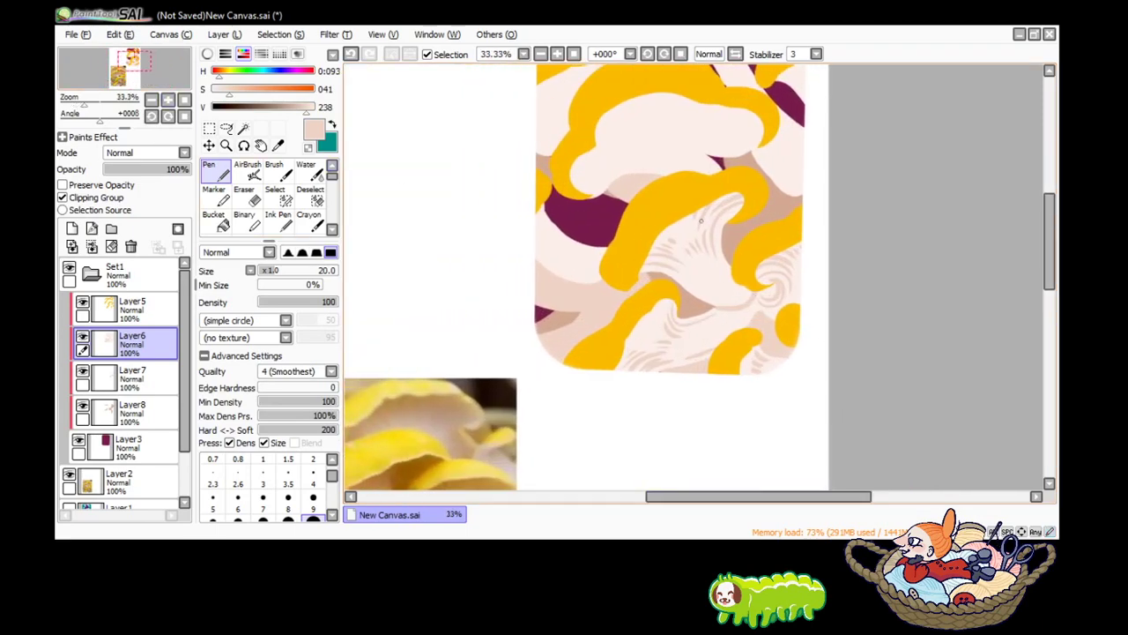
{"action": "scroll", "coordinate": [390, 99], "scroll_direction": "down", "scroll_amount": 3}
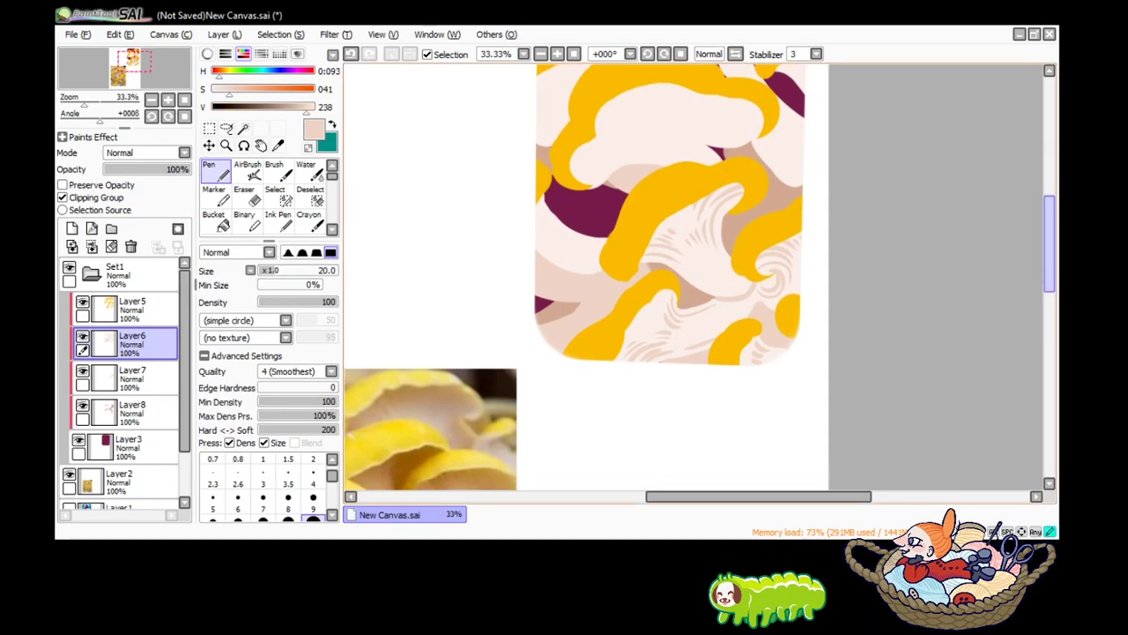
{"action": "scroll", "coordinate": [670, 265], "scroll_direction": "down", "scroll_amount": 2}
{"action": "scroll", "coordinate": [670, 264], "scroll_direction": "up", "scroll_amount": 2}
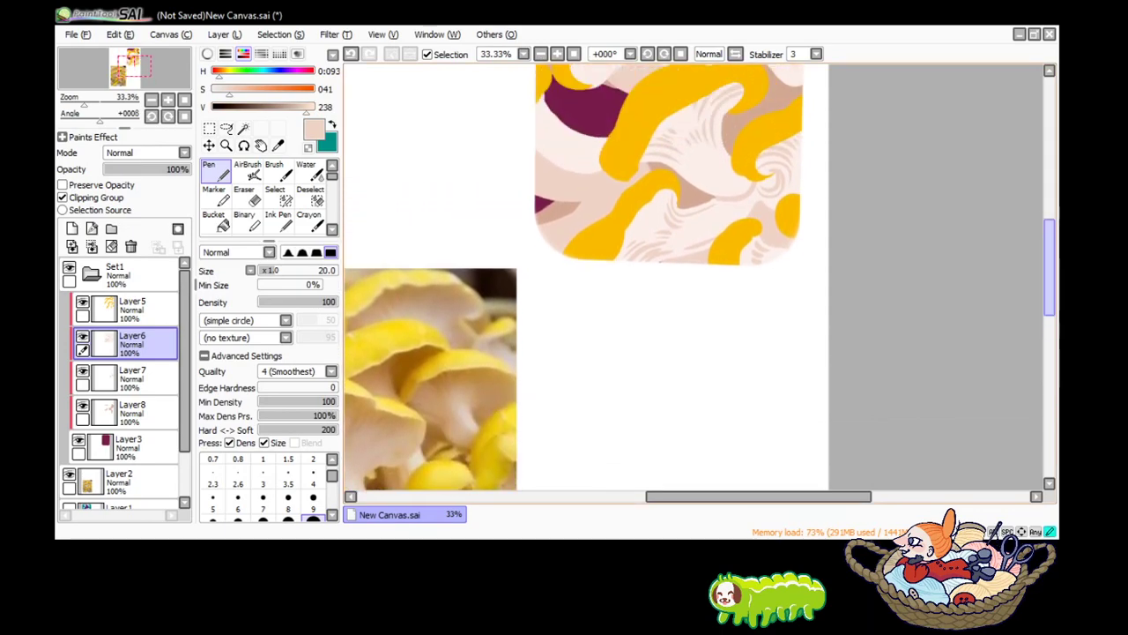
{"action": "scroll", "coordinate": [670, 265], "scroll_direction": "up", "scroll_amount": 3}
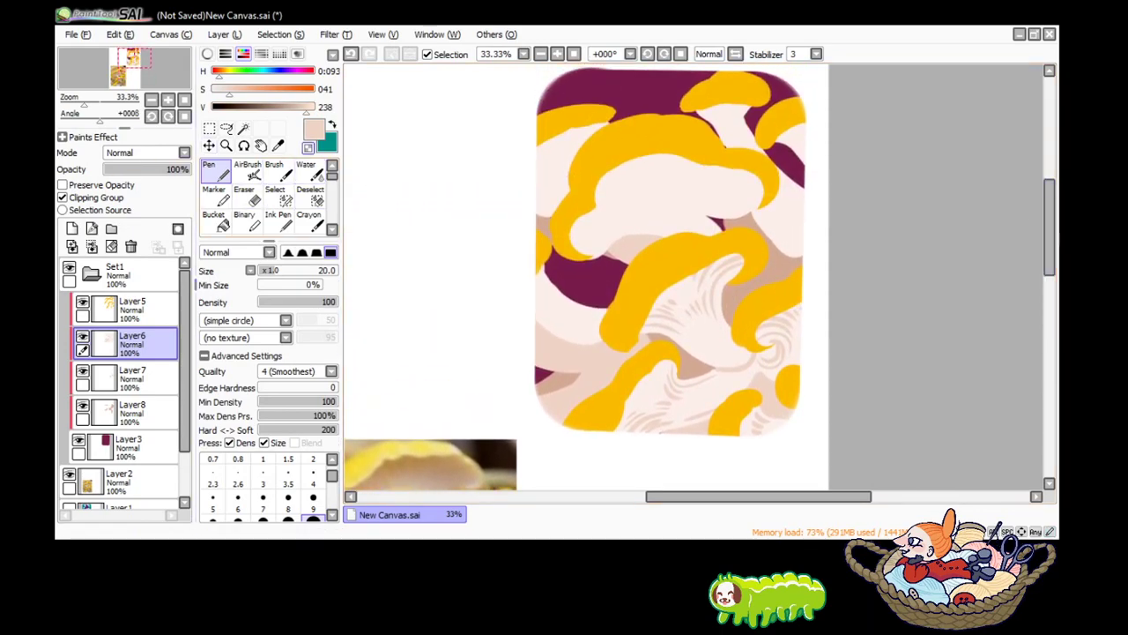
{"action": "key", "text": "bracketright"}
{"action": "key", "text": "bracketright"}
{"action": "key", "text": "bracketright"}
{"action": "key", "text": "bracketright"}
{"action": "key", "text": "bracketright"}
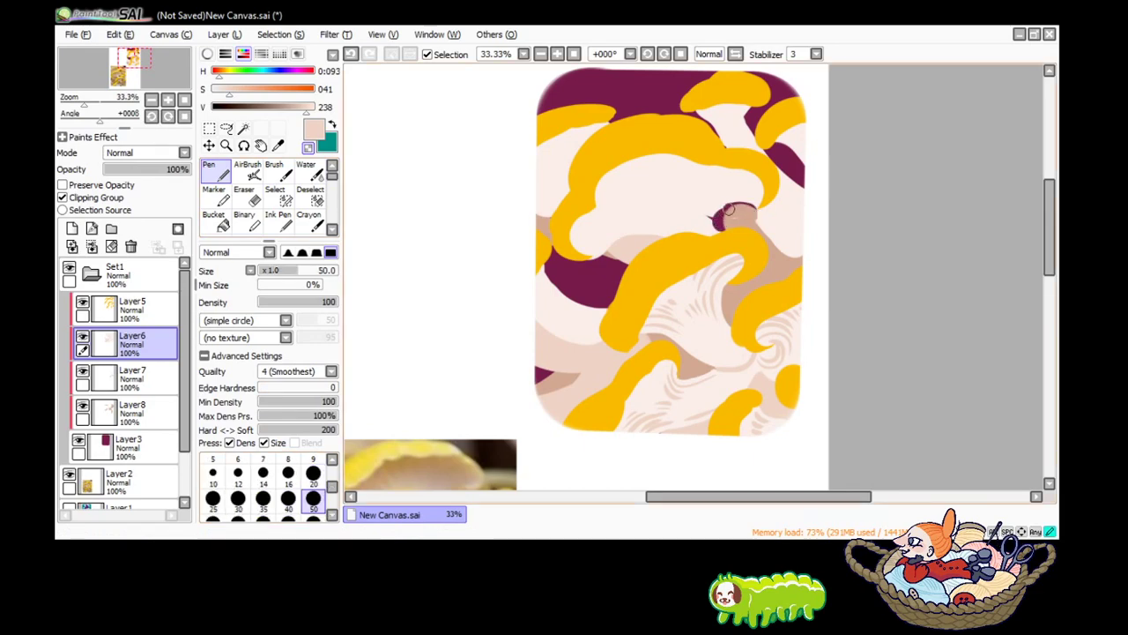
Paint dark purple into the gap between the upper caps and dab sampled cream over it.
{"action": "mouse_move", "coordinate": [729, 209]}
{"action": "left_mouse_down"}
{"action": "mouse_move", "coordinate": [736, 232]}
{"action": "mouse_move", "coordinate": [739, 209]}
{"action": "left_mouse_up"}
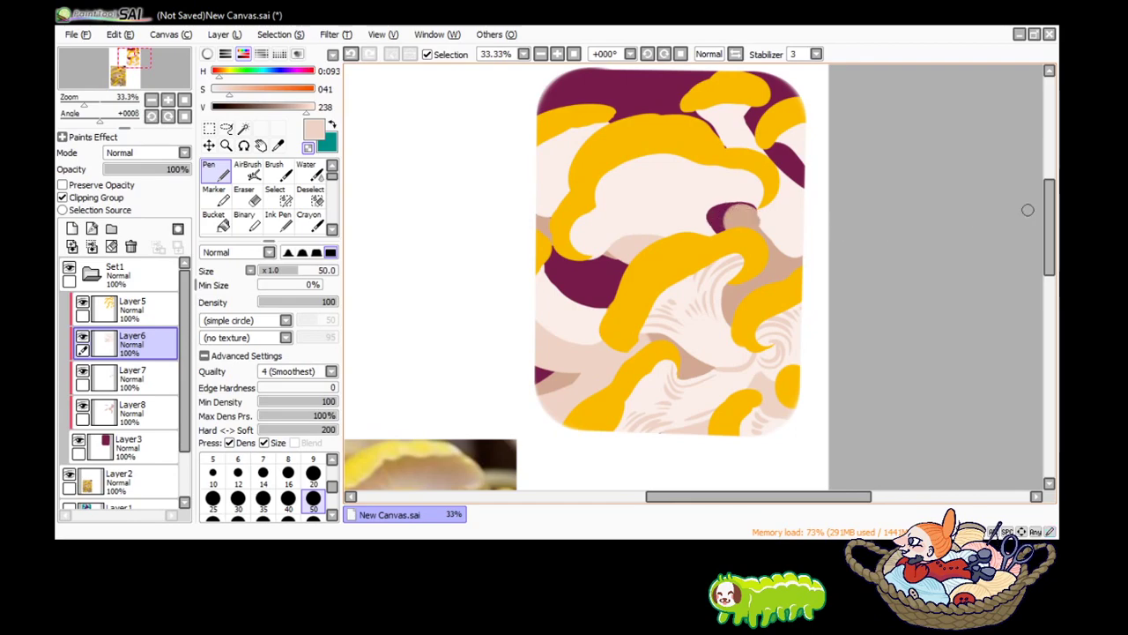
{"action": "scroll", "coordinate": [757, 216], "scroll_direction": "down", "scroll_amount": 5}
{"action": "scroll", "coordinate": [756, 216], "scroll_direction": "up", "scroll_amount": 2}
{"action": "scroll", "coordinate": [670, 220], "scroll_direction": "up", "scroll_amount": 2}
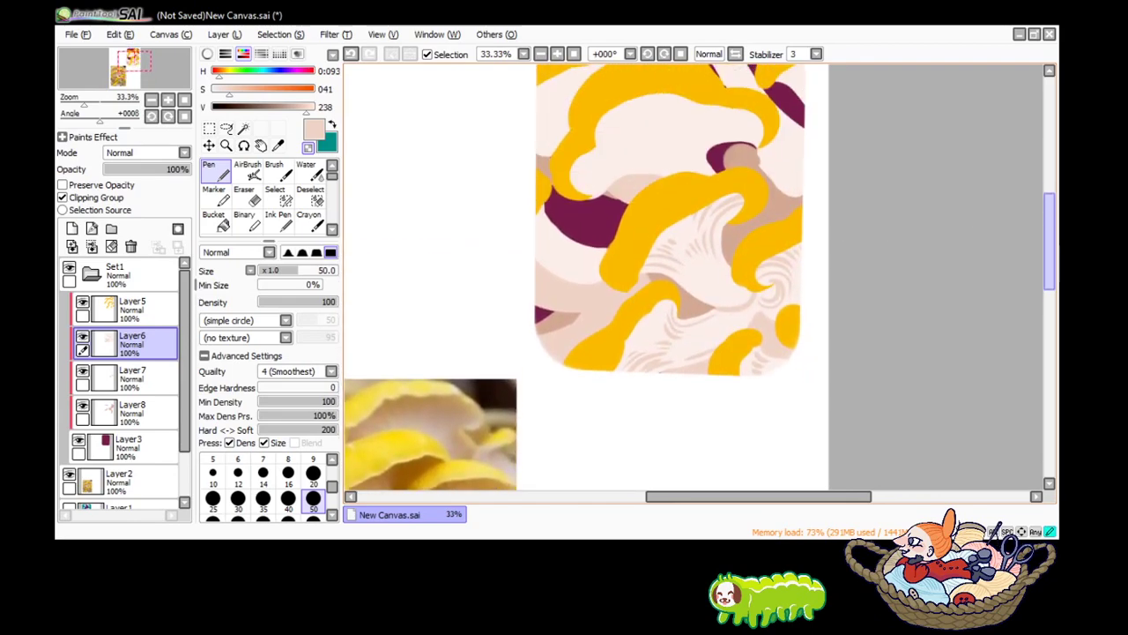
{"action": "left_click", "coordinate": [279, 146]}
{"action": "left_click", "coordinate": [709, 139], "text": "alt"}
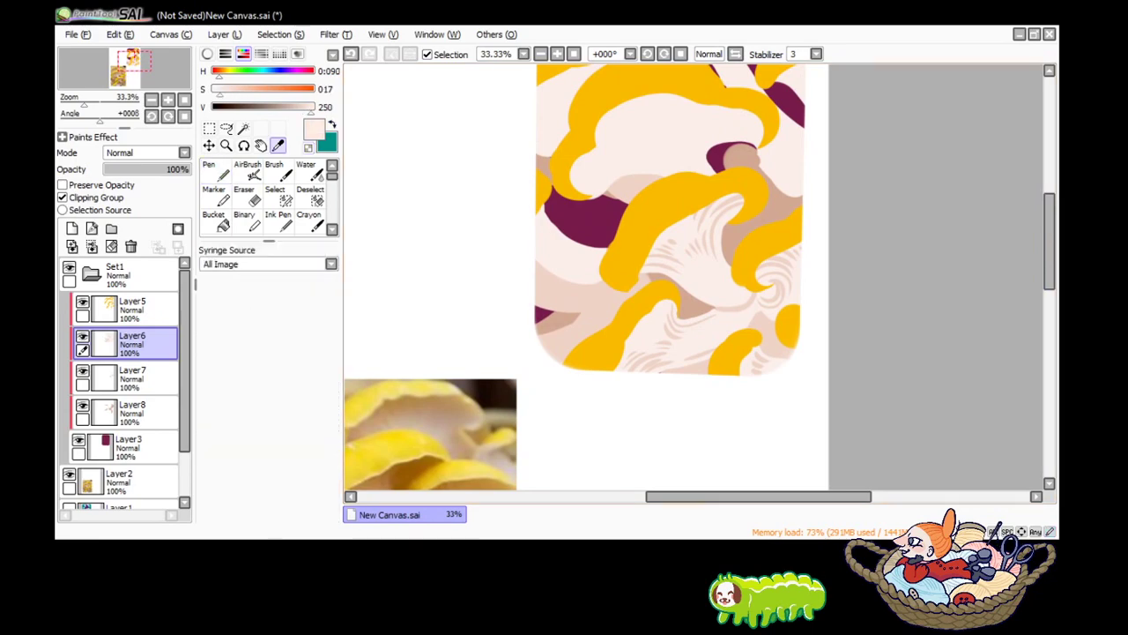
{"action": "left_click_drag", "start_coordinate": [709, 138], "coordinate": [740, 140]}
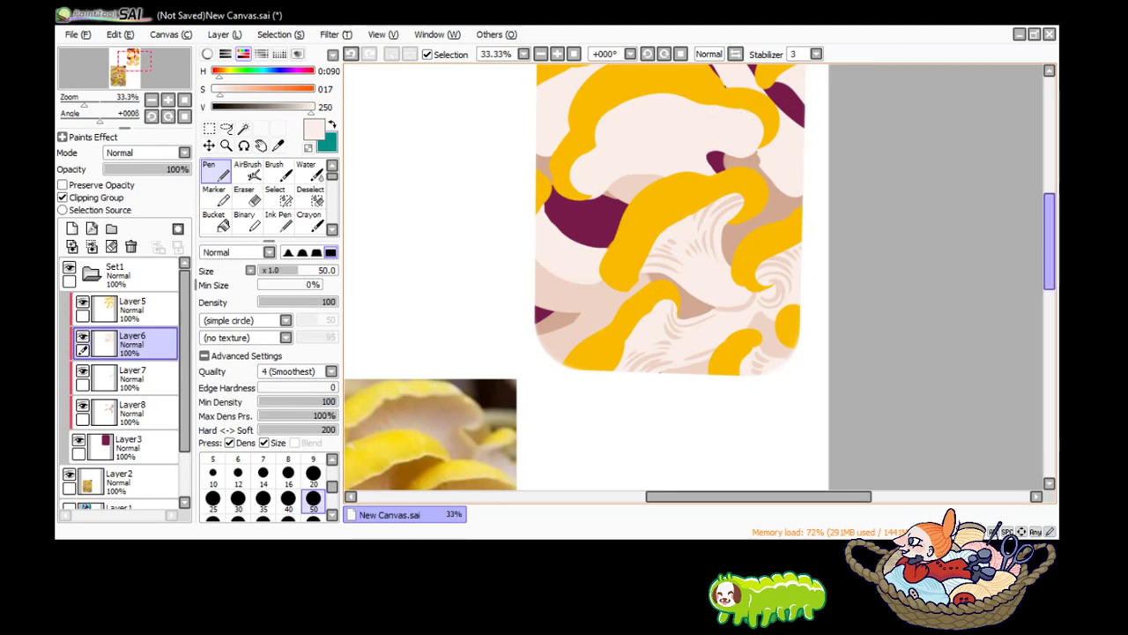
Sample the light peach from the artwork and shrink the brush back to size 20.
{"action": "left_click_drag", "start_coordinate": [1048, 239], "coordinate": [1049, 213]}
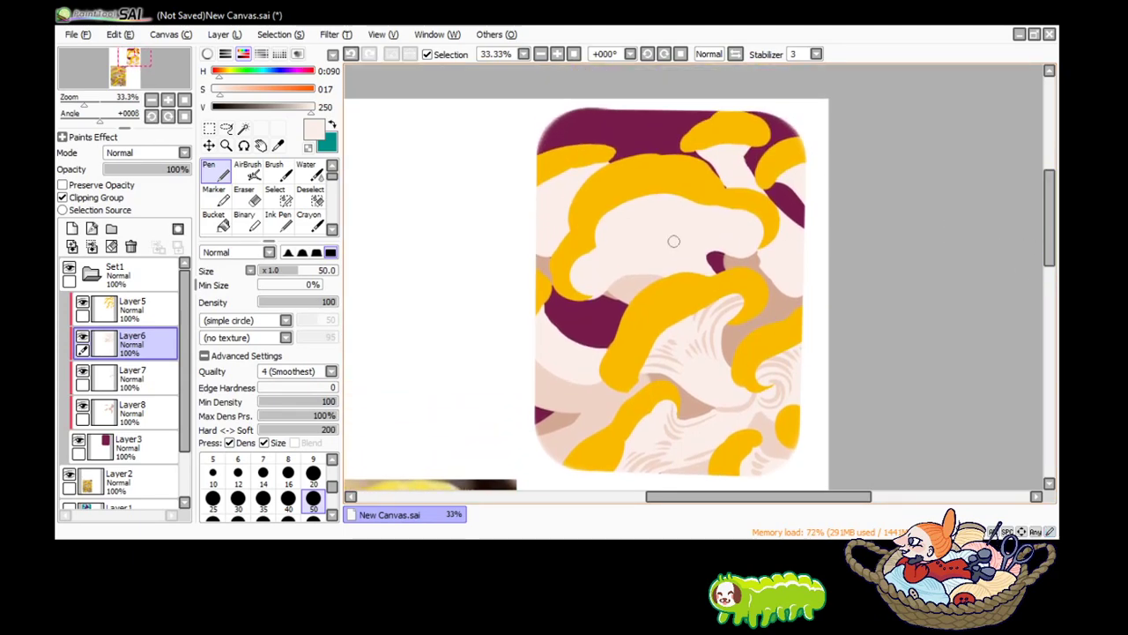
{"action": "left_click", "coordinate": [260, 146]}
{"action": "left_click", "coordinate": [278, 146]}
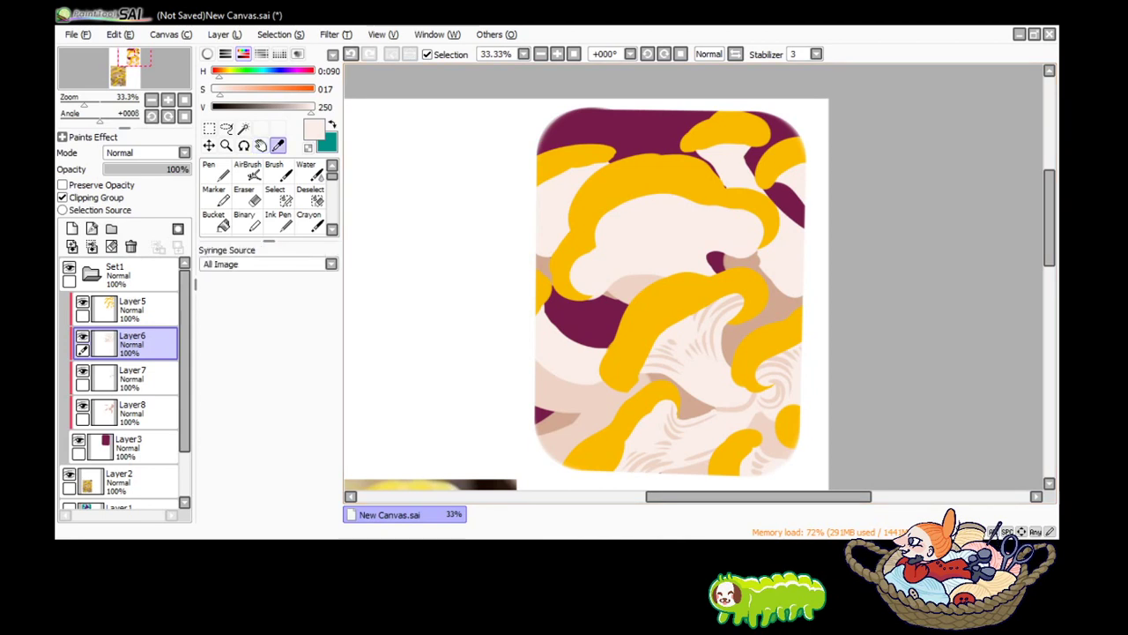
{"action": "left_click", "coordinate": [617, 291]}
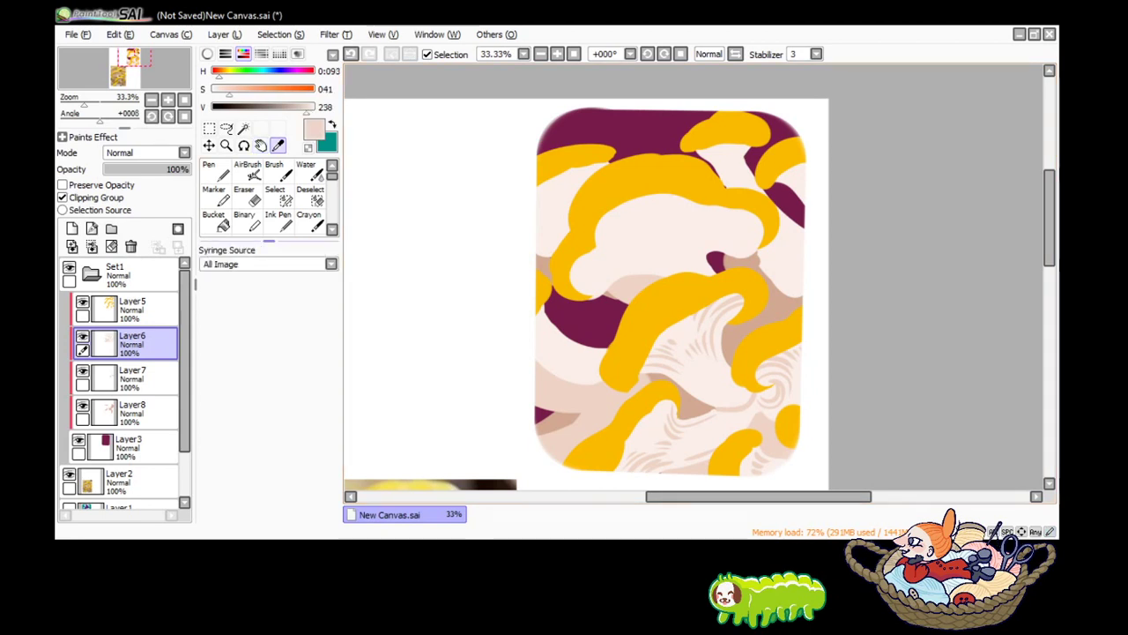
{"action": "left_click", "coordinate": [215, 172]}
{"action": "left_click", "coordinate": [313, 473]}
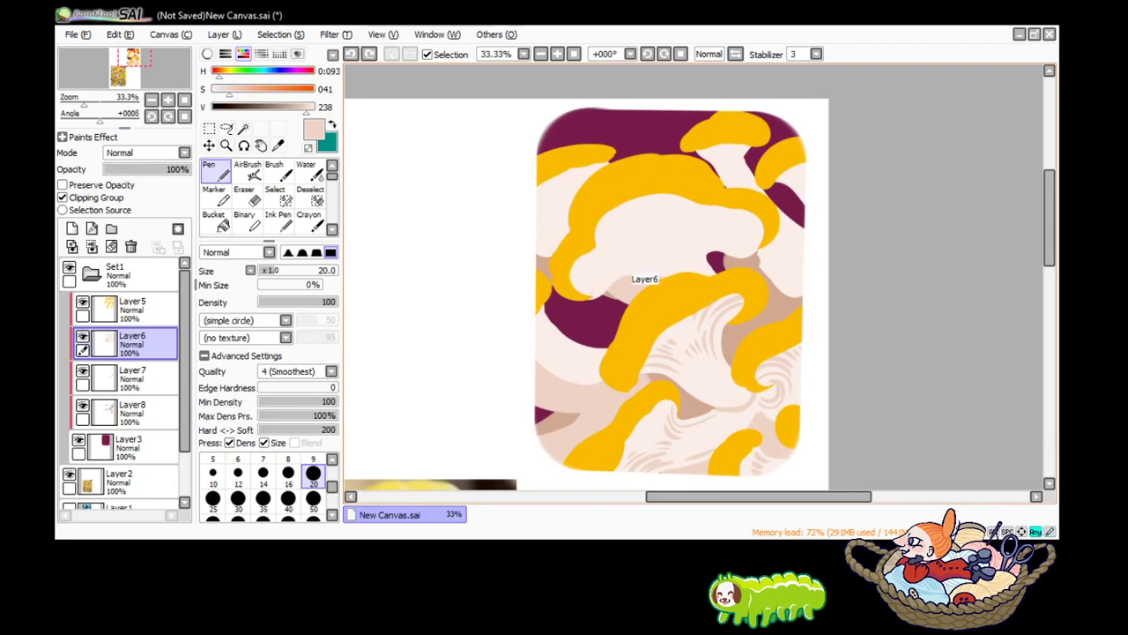
Paint a peach stroke along the central mushroom's edge and a thin curved gill line.
{"action": "mouse_move", "coordinate": [595, 291]}
{"action": "left_mouse_down"}
{"action": "mouse_move", "coordinate": [756, 222]}
{"action": "mouse_move", "coordinate": [715, 240]}
{"action": "mouse_move", "coordinate": [698, 265]}
{"action": "left_mouse_up"}
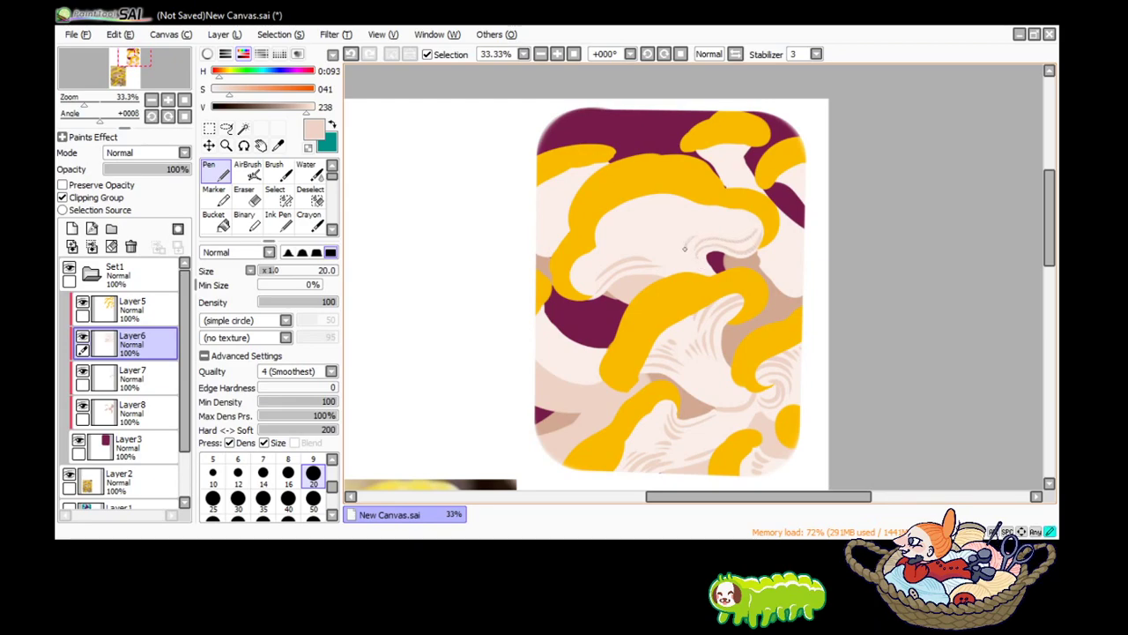
{"action": "left_click_drag", "start_coordinate": [697, 244], "coordinate": [696, 262]}
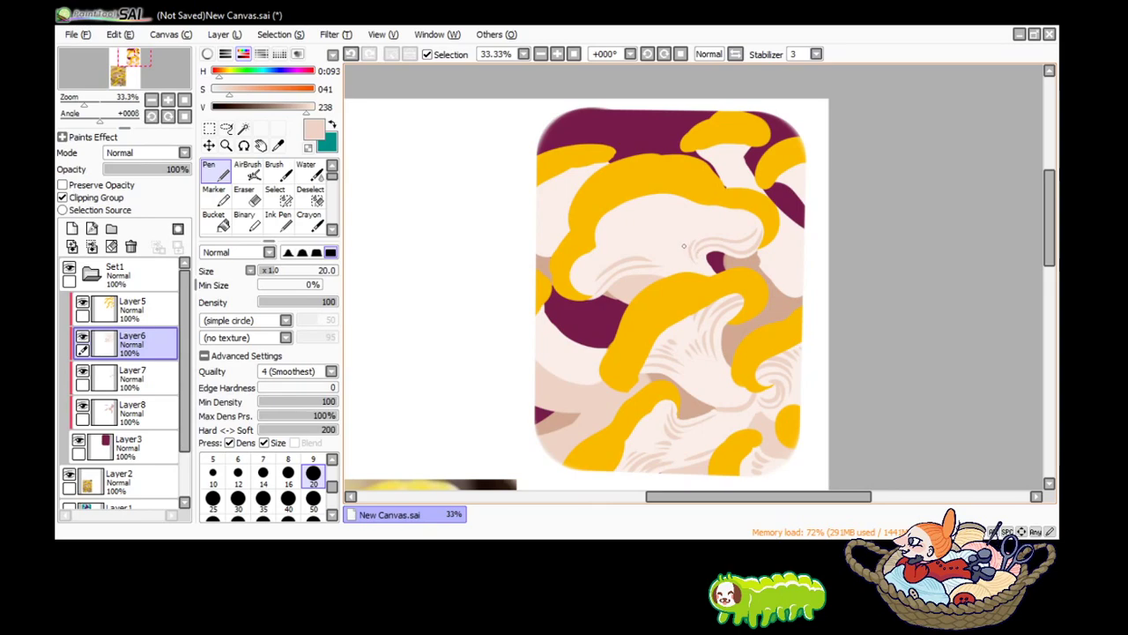
{"action": "key", "text": "ctrl+z"}
{"action": "left_click_drag", "start_coordinate": [752, 224], "coordinate": [705, 232]}
{"action": "left_click_drag", "start_coordinate": [1047, 240], "coordinate": [1047, 301]}
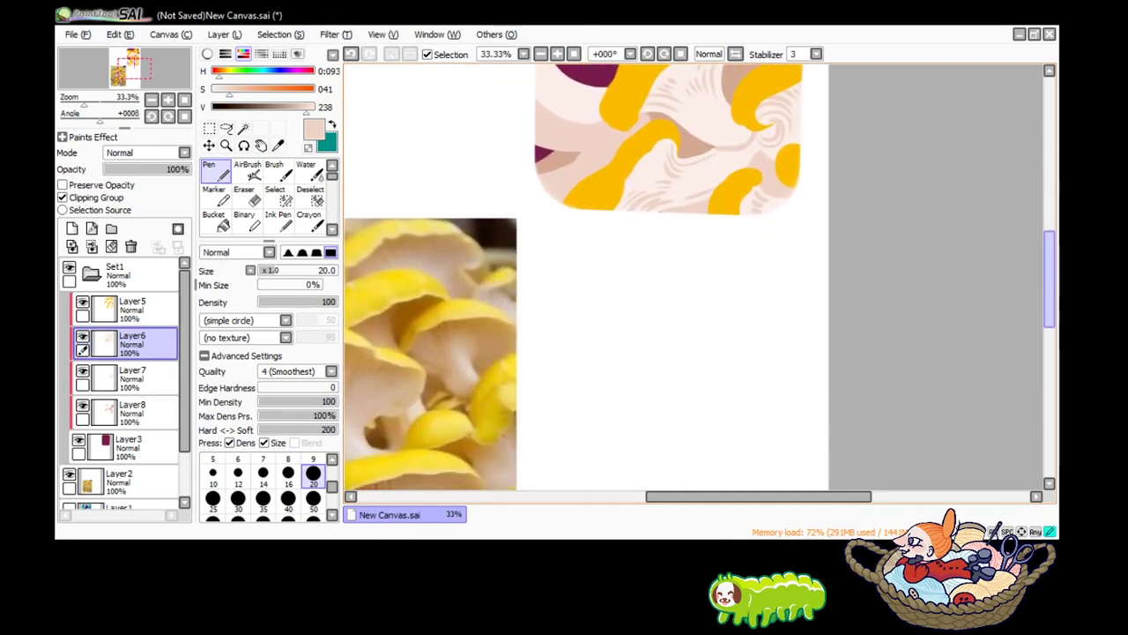
{"action": "left_click_drag", "start_coordinate": [1047, 291], "coordinate": [1047, 243]}
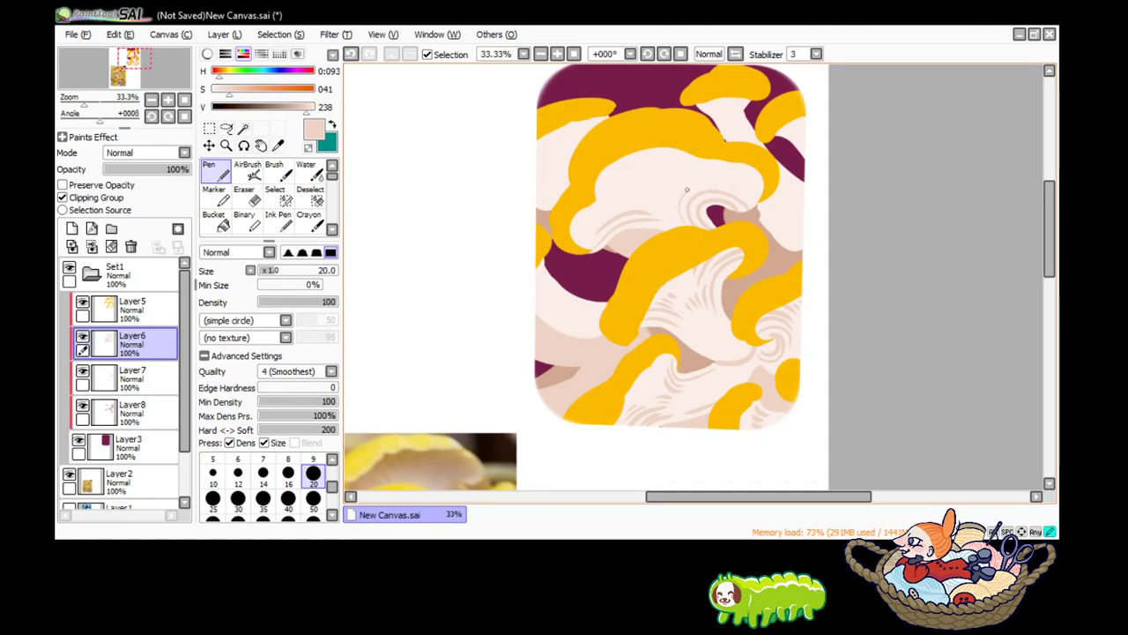
Add more curved gill lines and small dabs under the central cap, undoing the last stroke.
{"action": "left_click_drag", "start_coordinate": [685, 190], "coordinate": [750, 197]}
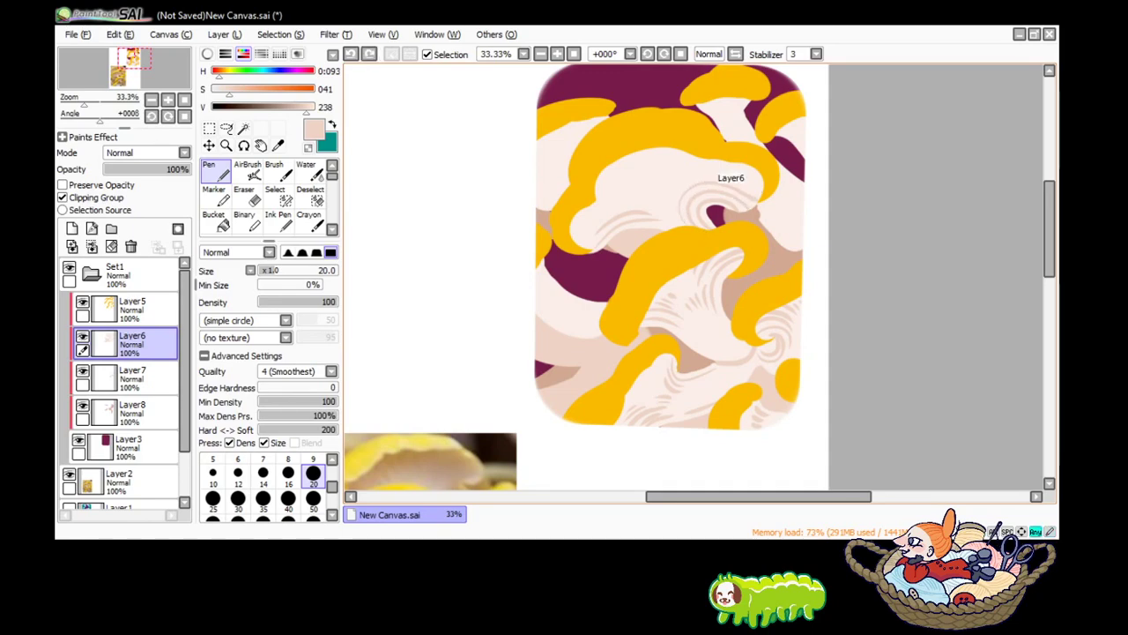
{"action": "left_click", "coordinate": [674, 198]}
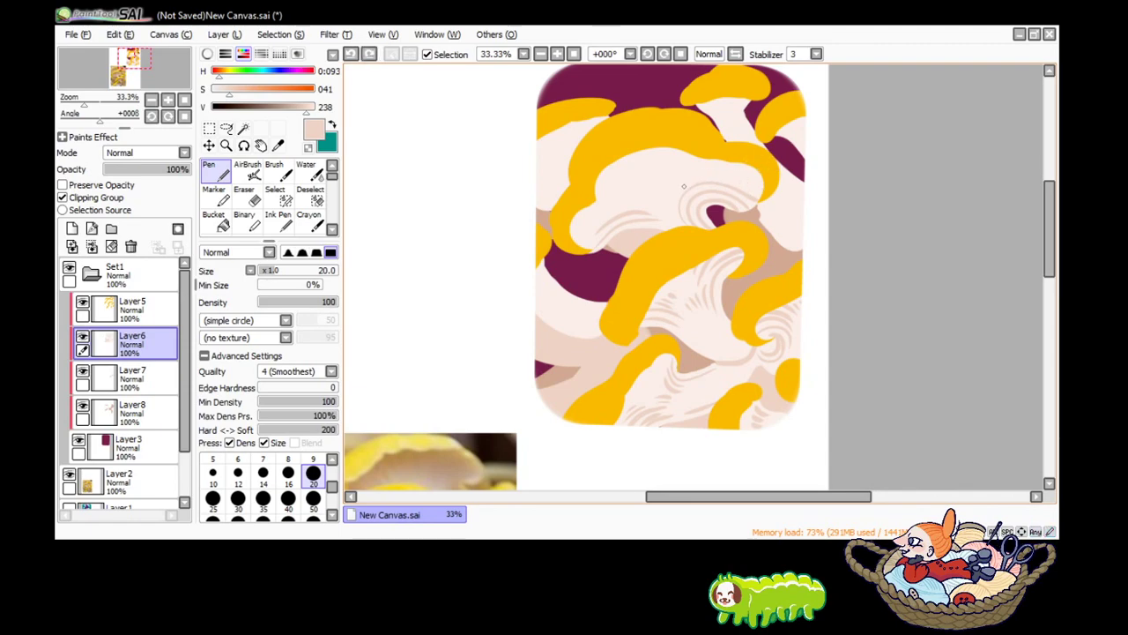
{"action": "left_click", "coordinate": [673, 195]}
{"action": "left_click_drag", "start_coordinate": [663, 199], "coordinate": [687, 210]}
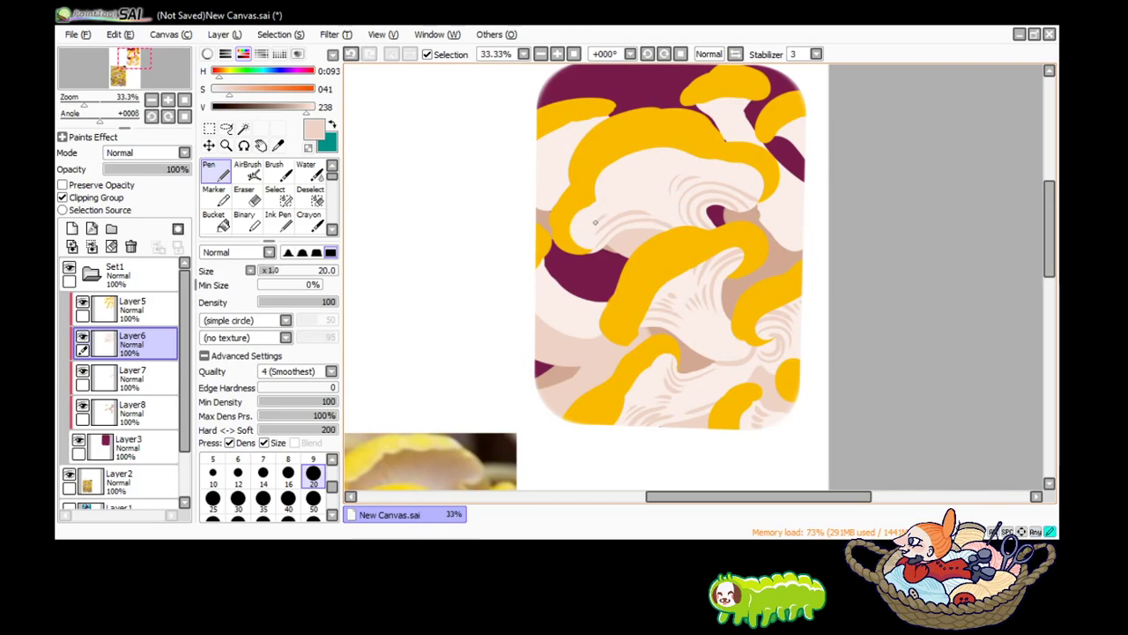
{"action": "left_click_drag", "start_coordinate": [586, 217], "coordinate": [655, 198]}
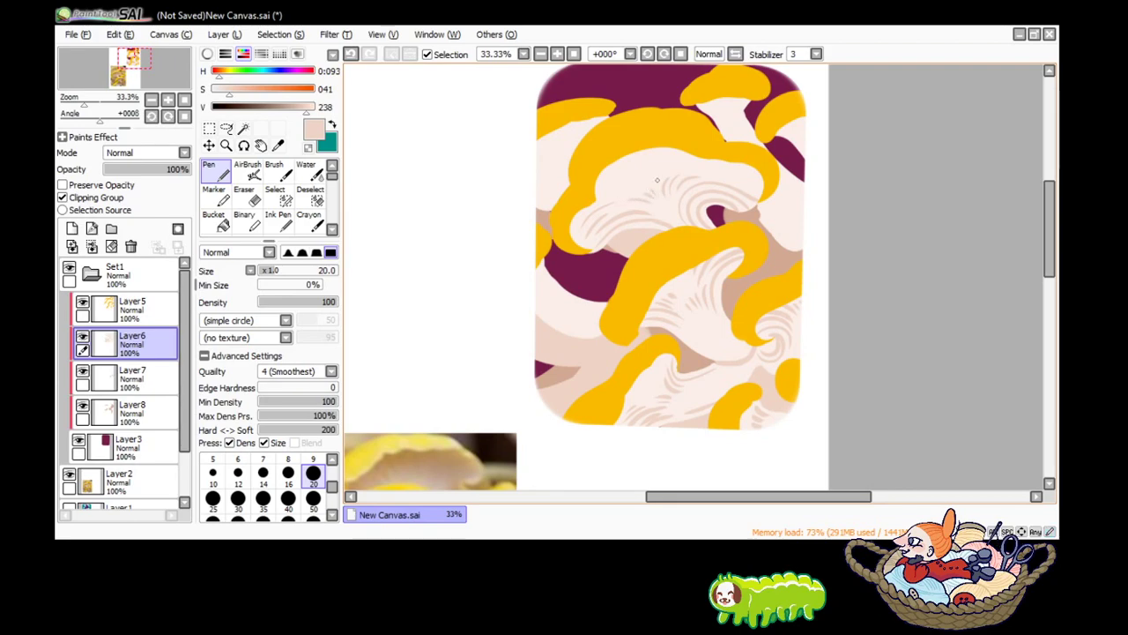
{"action": "mouse_move", "coordinate": [656, 180]}
{"action": "left_mouse_down"}
{"action": "mouse_move", "coordinate": [654, 146]}
{"action": "mouse_move", "coordinate": [693, 148]}
{"action": "left_mouse_up"}
{"action": "key", "text": "ctrl+z"}
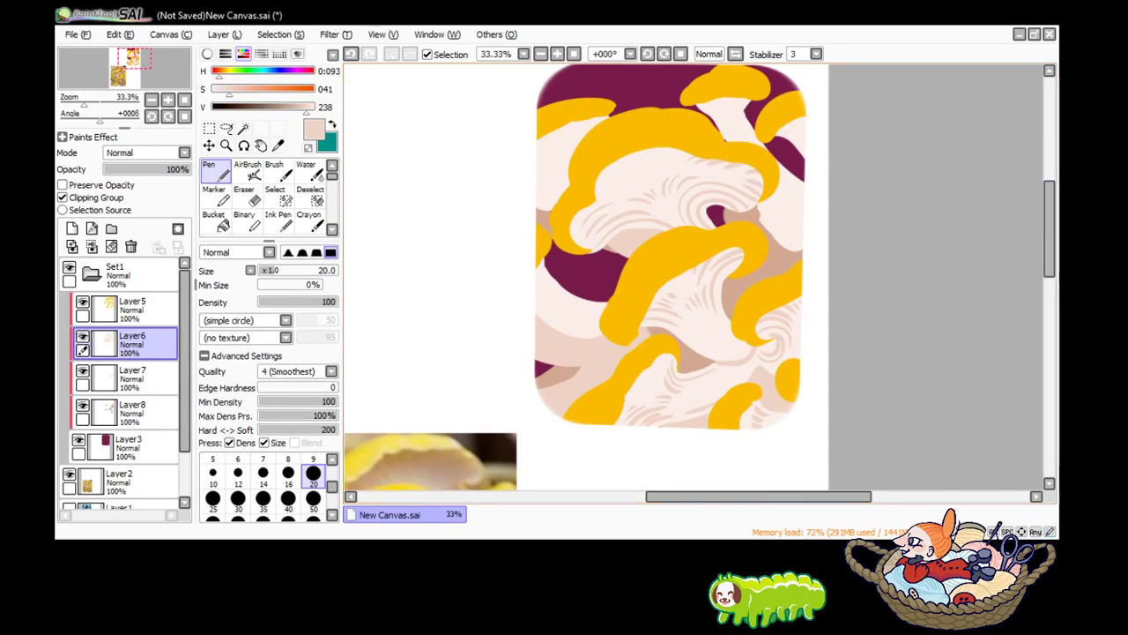
Sample the cap yellow on Layer5 and extend the top yellow cap leftward over the maroon.
{"action": "scroll", "coordinate": [1048, 191], "scroll_direction": "down", "scroll_amount": 2}
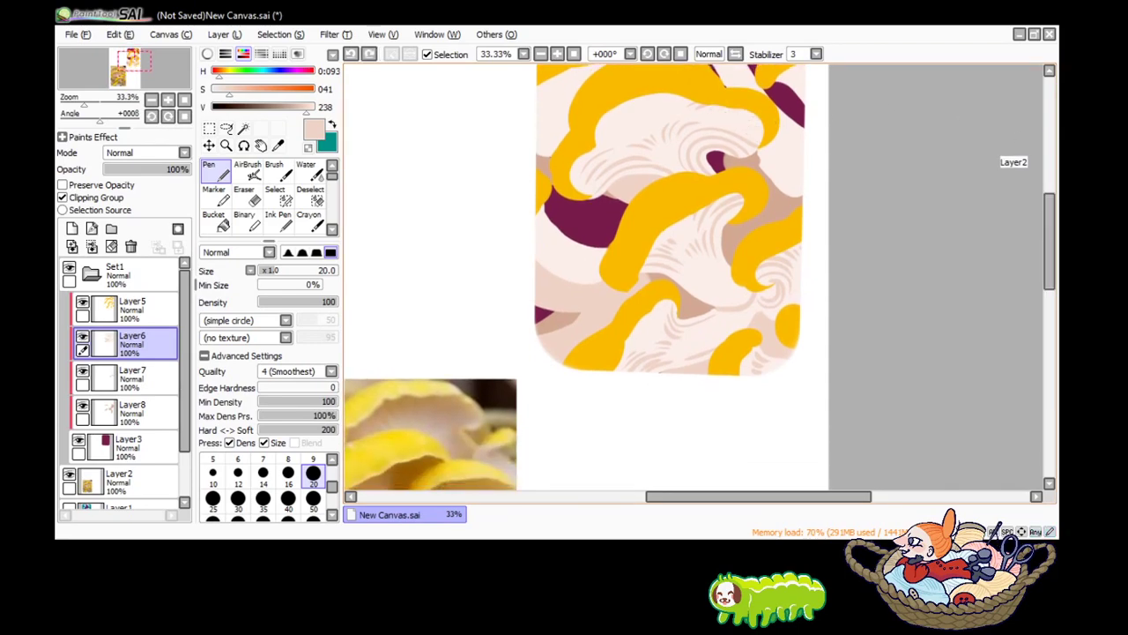
{"action": "scroll", "coordinate": [1027, 227], "scroll_direction": "up", "scroll_amount": 2}
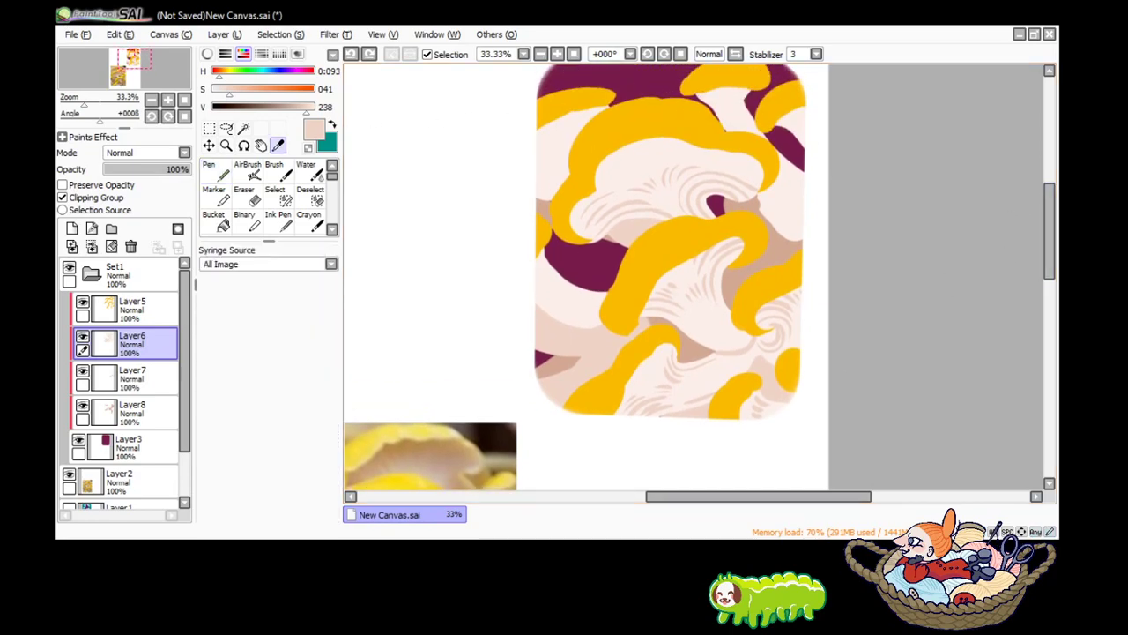
{"action": "left_click", "coordinate": [558, 104], "text": "alt"}
{"action": "left_click", "coordinate": [132, 309]}
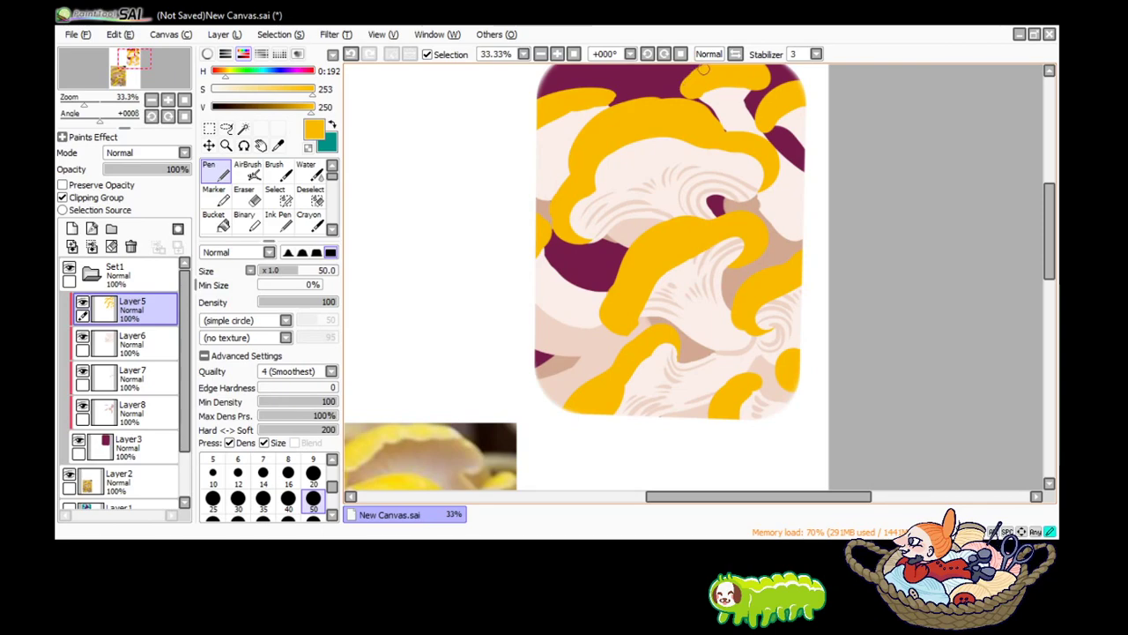
{"action": "left_click_drag", "start_coordinate": [705, 77], "coordinate": [673, 85]}
{"action": "left_click_drag", "start_coordinate": [1048, 231], "coordinate": [1049, 214]}
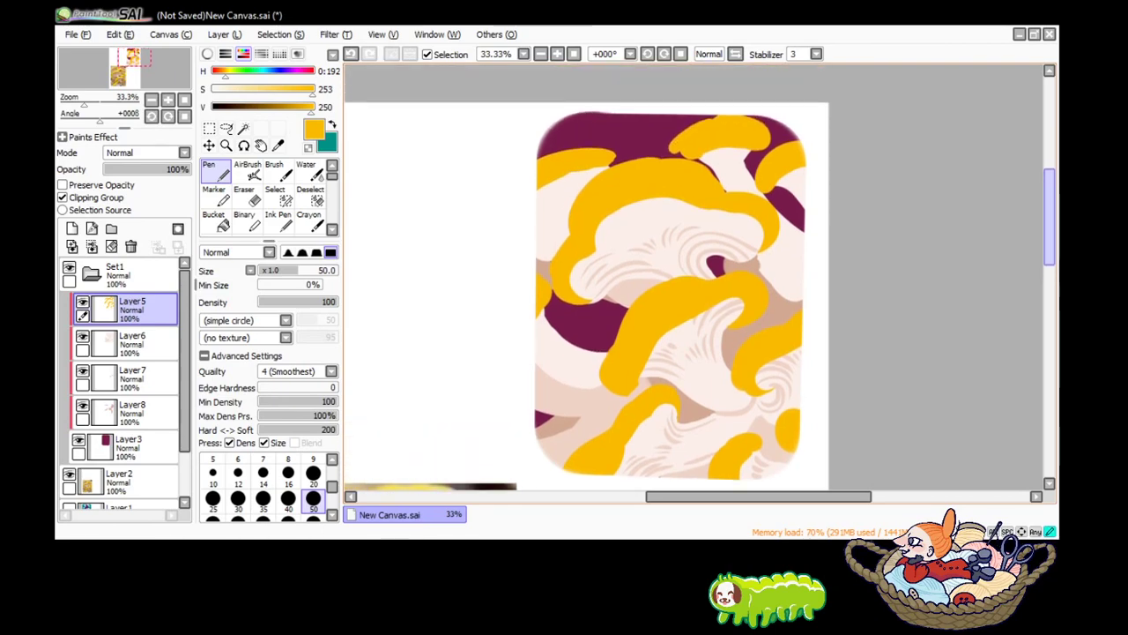
{"action": "mouse_move", "coordinate": [696, 154]}
{"action": "left_mouse_down"}
{"action": "mouse_move", "coordinate": [672, 154]}
{"action": "mouse_move", "coordinate": [714, 124]}
{"action": "left_mouse_up"}
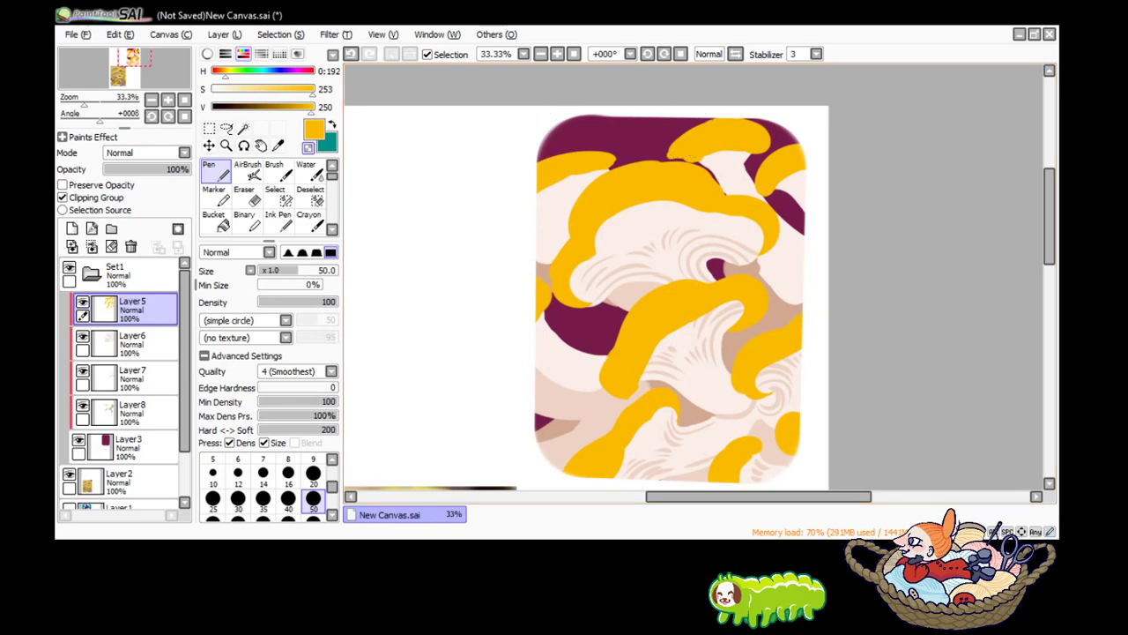
{"action": "left_click_drag", "start_coordinate": [712, 159], "coordinate": [734, 146]}
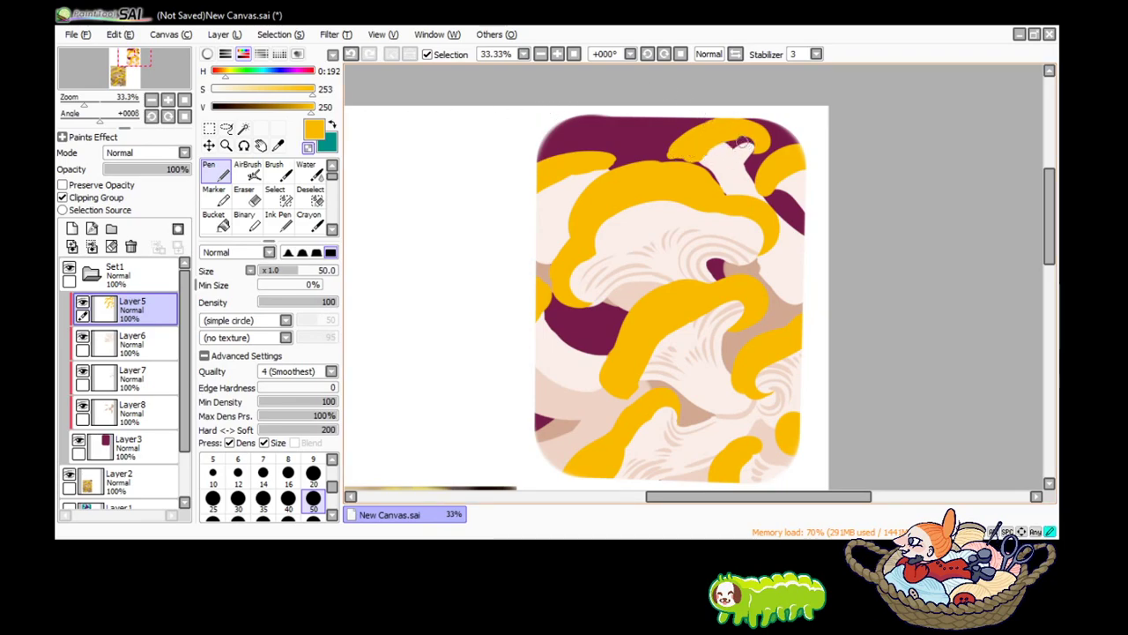
{"action": "key", "text": "ctrl+z"}
{"action": "key", "text": "ctrl+z"}
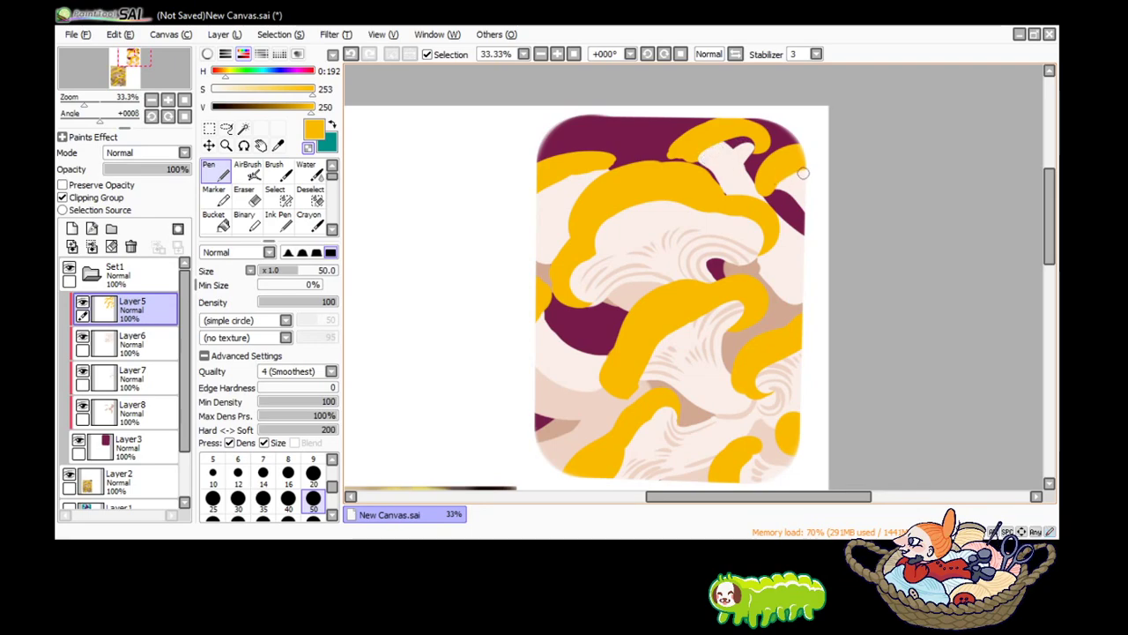
Extend the top-right yellow curl, then switch to the gill layer, Layer6.
{"action": "left_click_drag", "start_coordinate": [803, 174], "coordinate": [787, 173]}
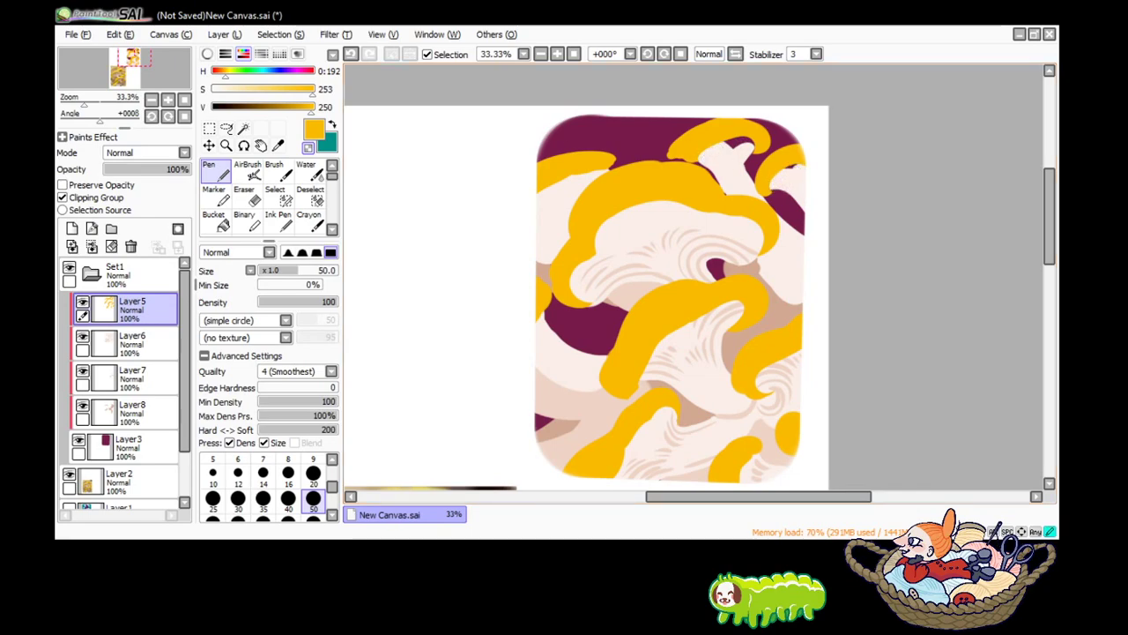
{"action": "left_click", "coordinate": [669, 247], "text": "alt"}
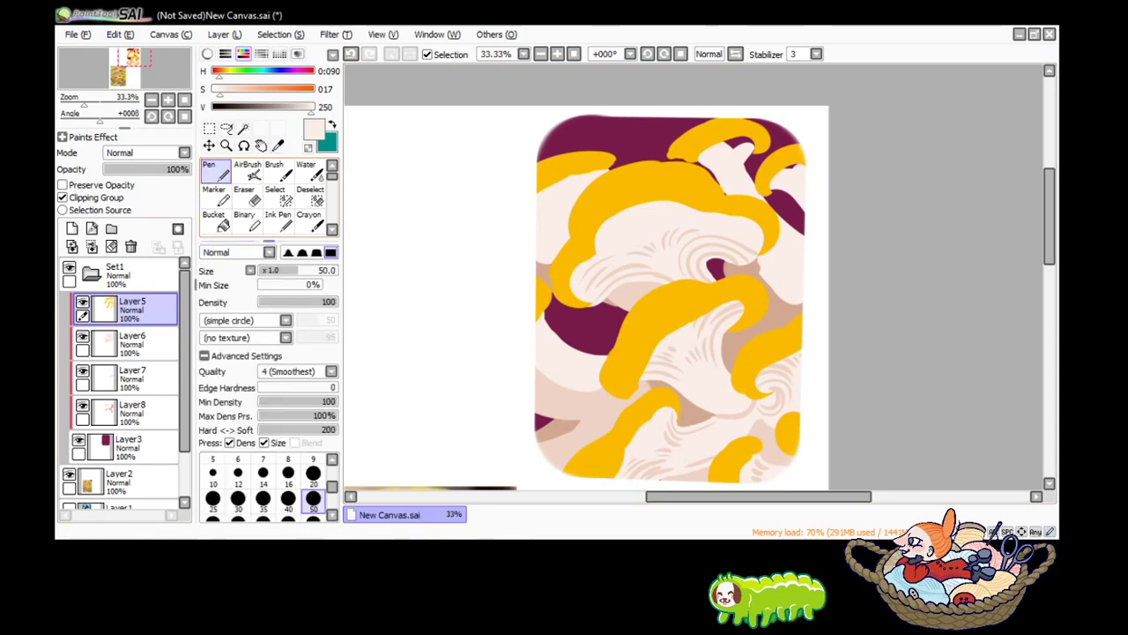
{"action": "left_click", "coordinate": [132, 374]}
{"action": "left_click", "coordinate": [132, 339]}
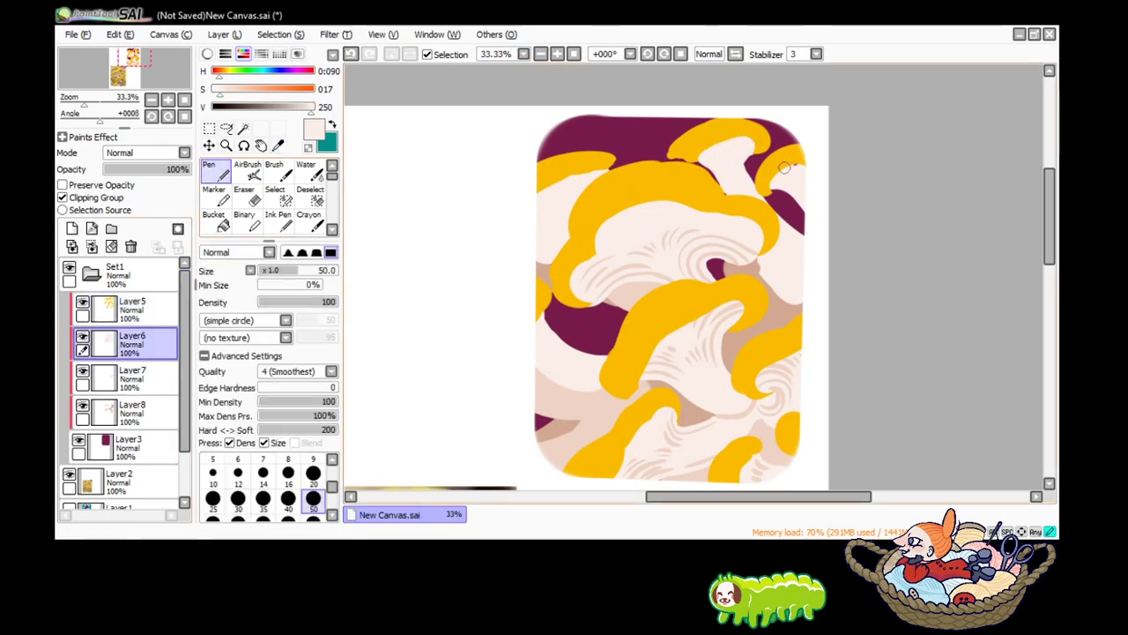
{"action": "key", "text": "ctrl+z"}
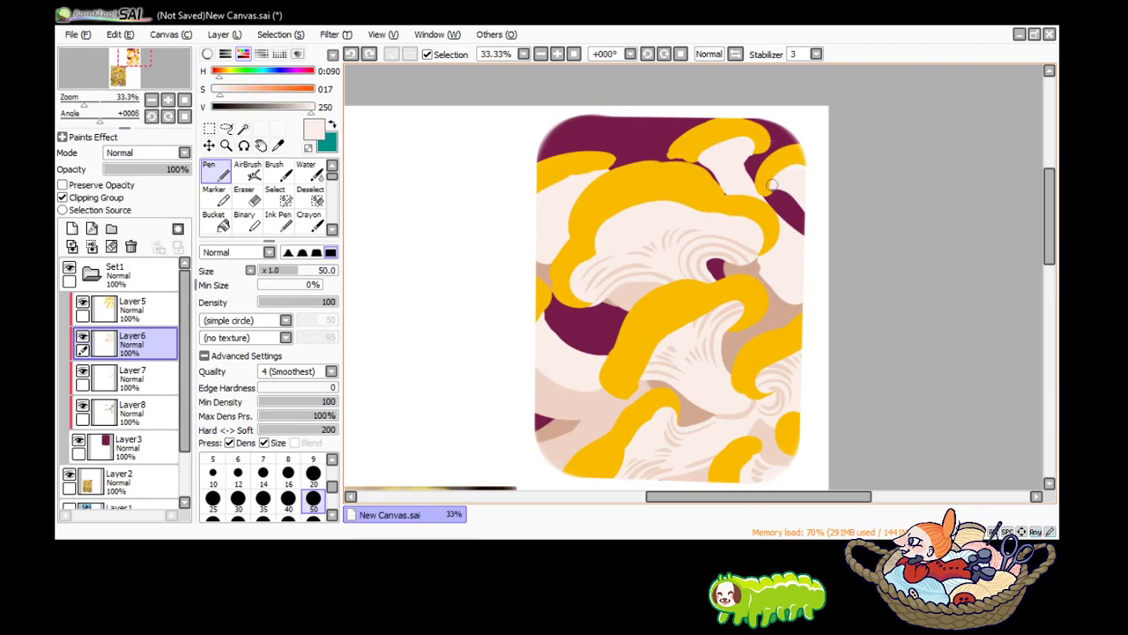
{"action": "key", "text": "ctrl+y"}
{"action": "key", "text": "ctrl+y"}
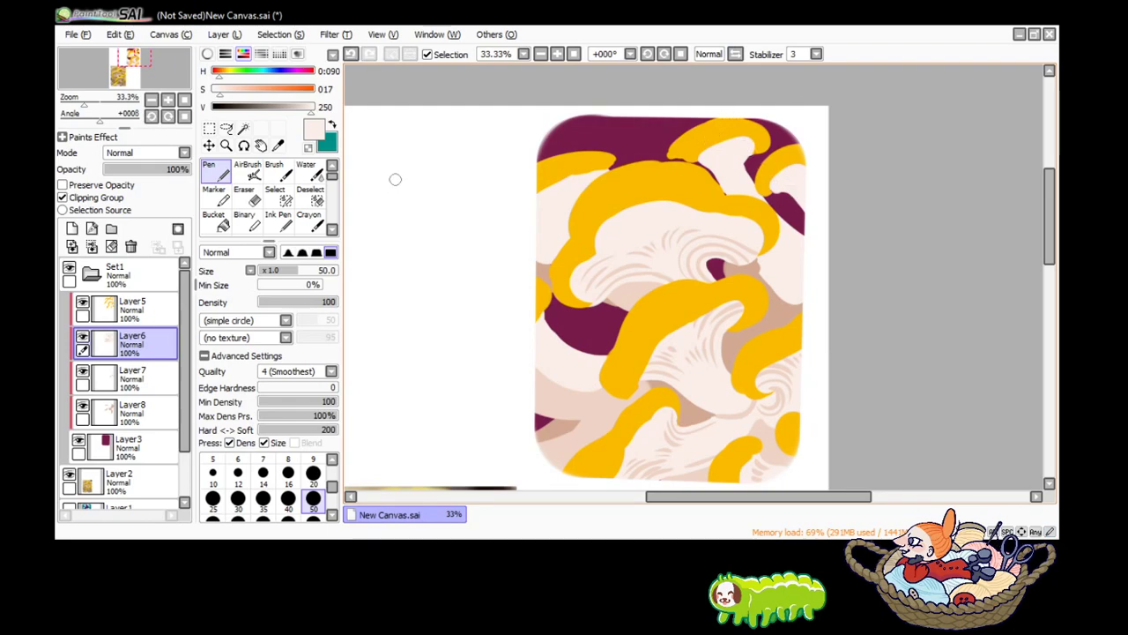
Sample the darker tan of the gill lines and set the brush size to 20.
{"action": "left_click", "coordinate": [277, 145]}
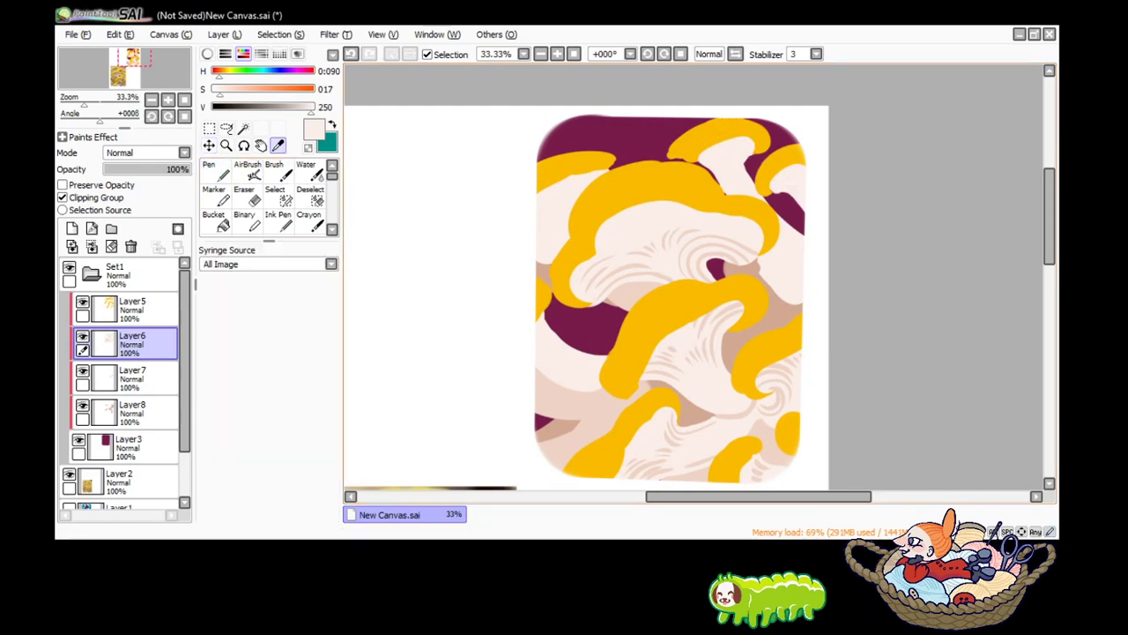
{"action": "left_click", "coordinate": [670, 246]}
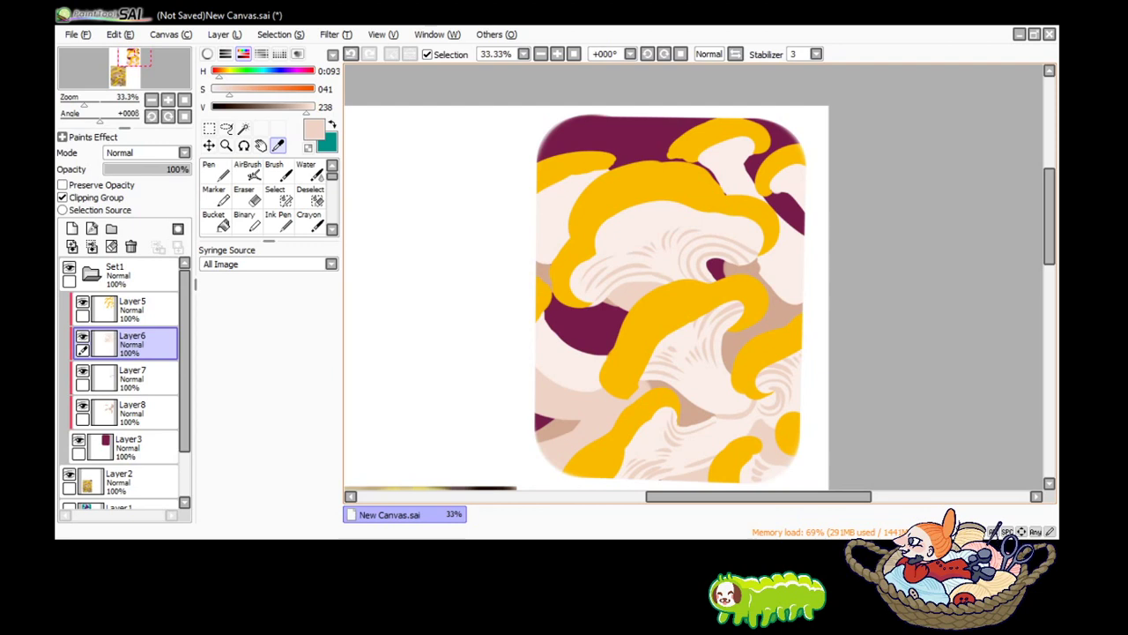
{"action": "left_click", "coordinate": [696, 379]}
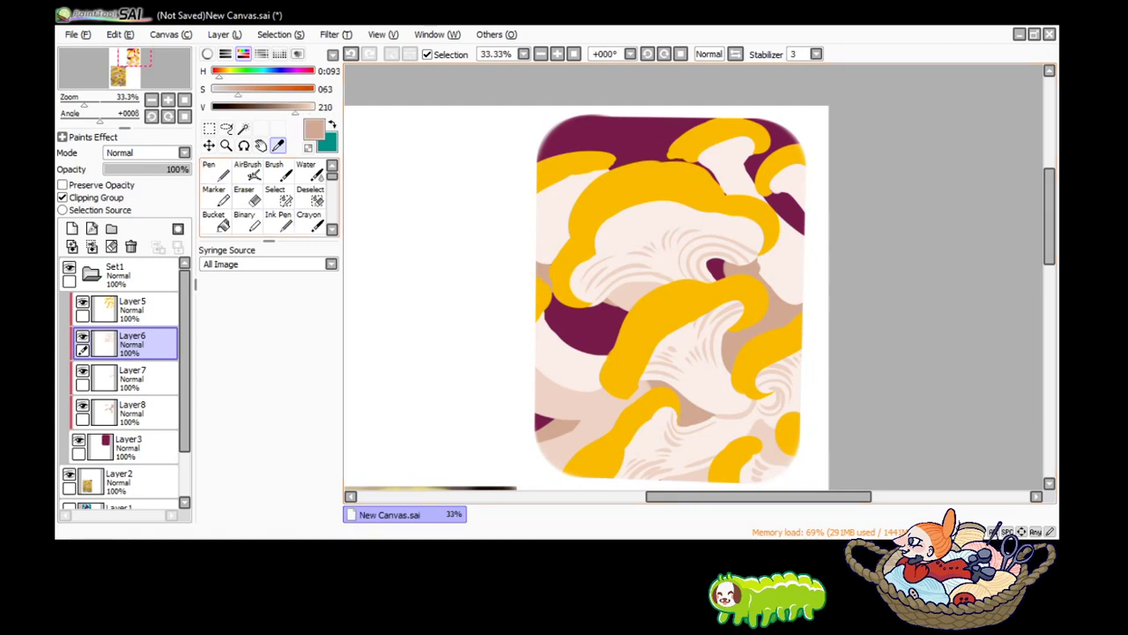
{"action": "left_click", "coordinate": [214, 172]}
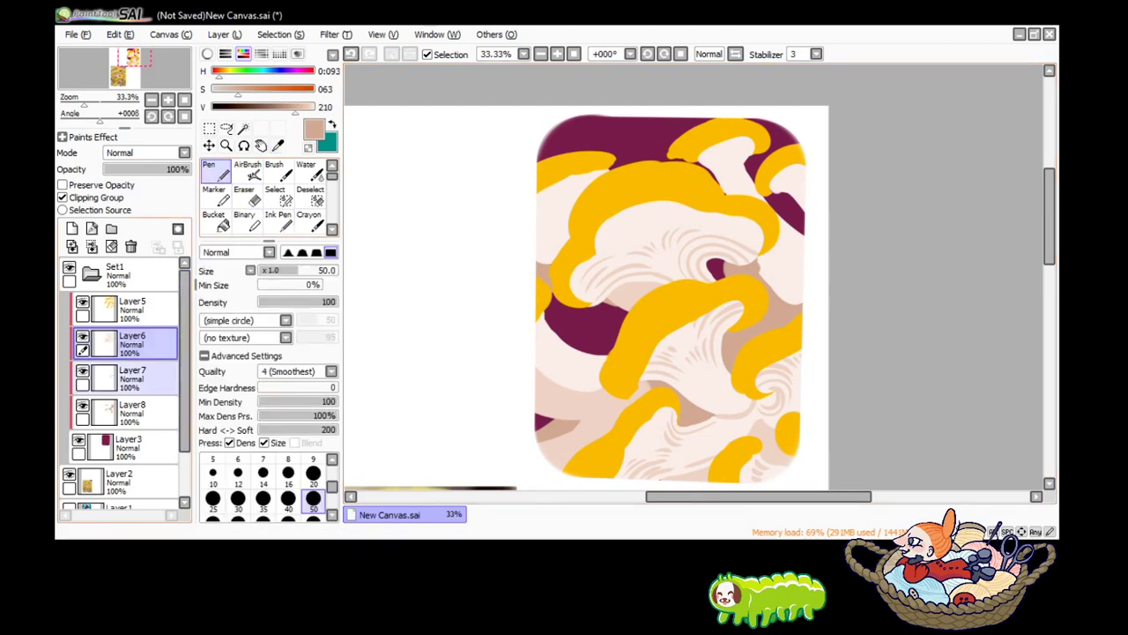
{"action": "left_click", "coordinate": [132, 410], "text": "ctrl"}
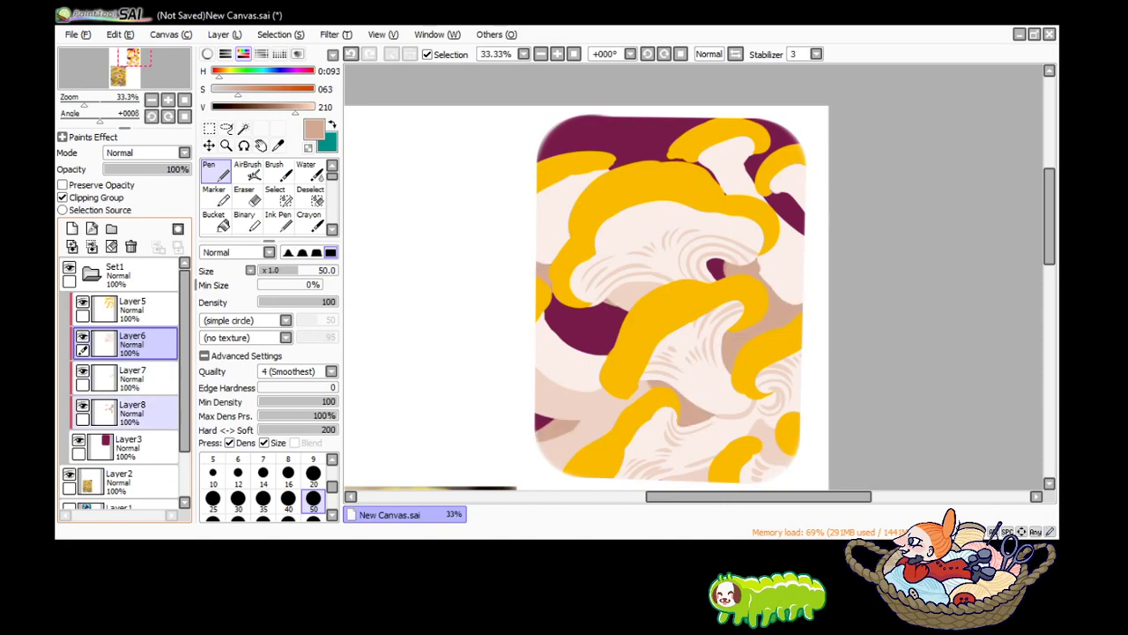
{"action": "left_click", "coordinate": [132, 410], "text": "ctrl"}
{"action": "left_click", "coordinate": [313, 473]}
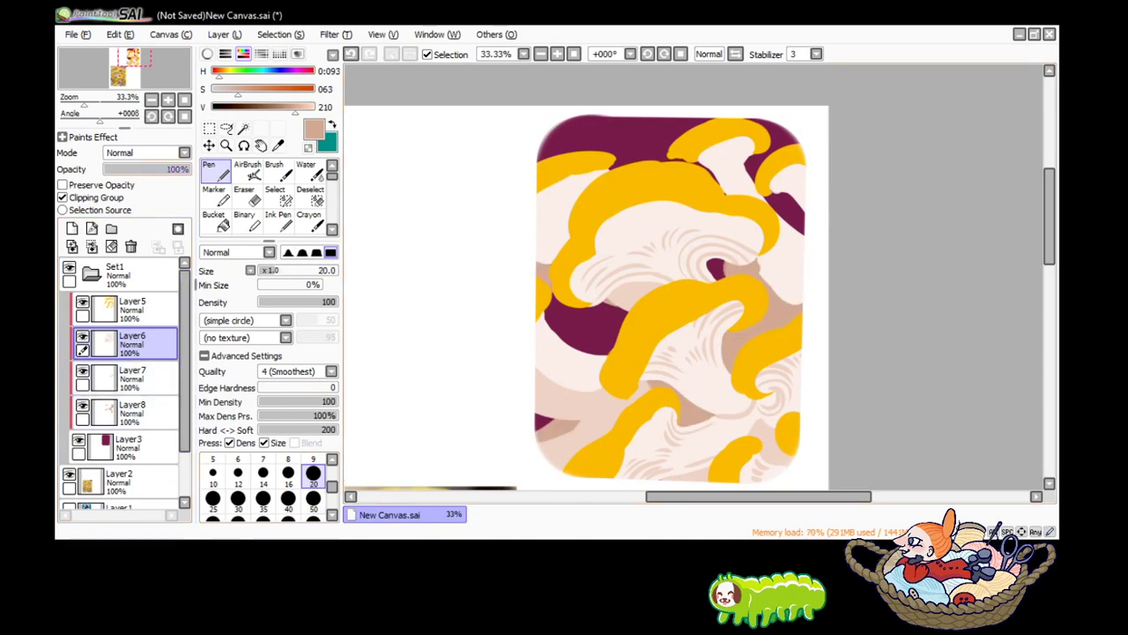
Draw about eight curved tan gill arcs on the pale mushroom underside near the left edge.
{"action": "scroll", "coordinate": [579, 164], "scroll_direction": "up", "scroll_amount": 2}
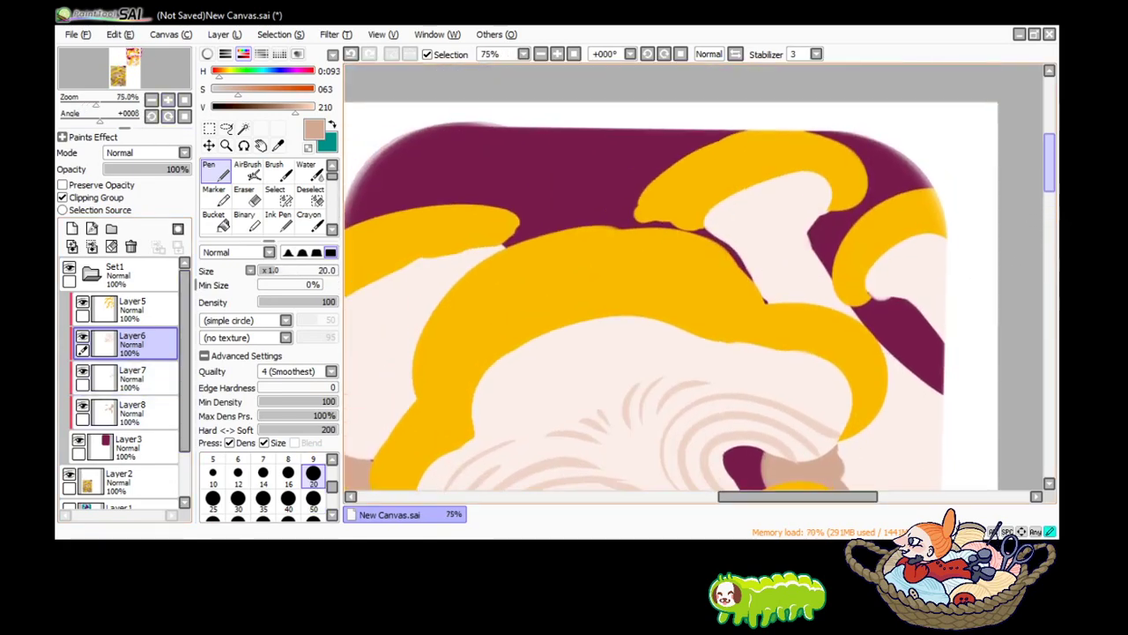
{"action": "mouse_move", "coordinate": [726, 136]}
{"action": "left_mouse_down"}
{"action": "mouse_move", "coordinate": [876, 296]}
{"action": "mouse_move", "coordinate": [919, 310]}
{"action": "mouse_move", "coordinate": [922, 262]}
{"action": "left_mouse_up"}
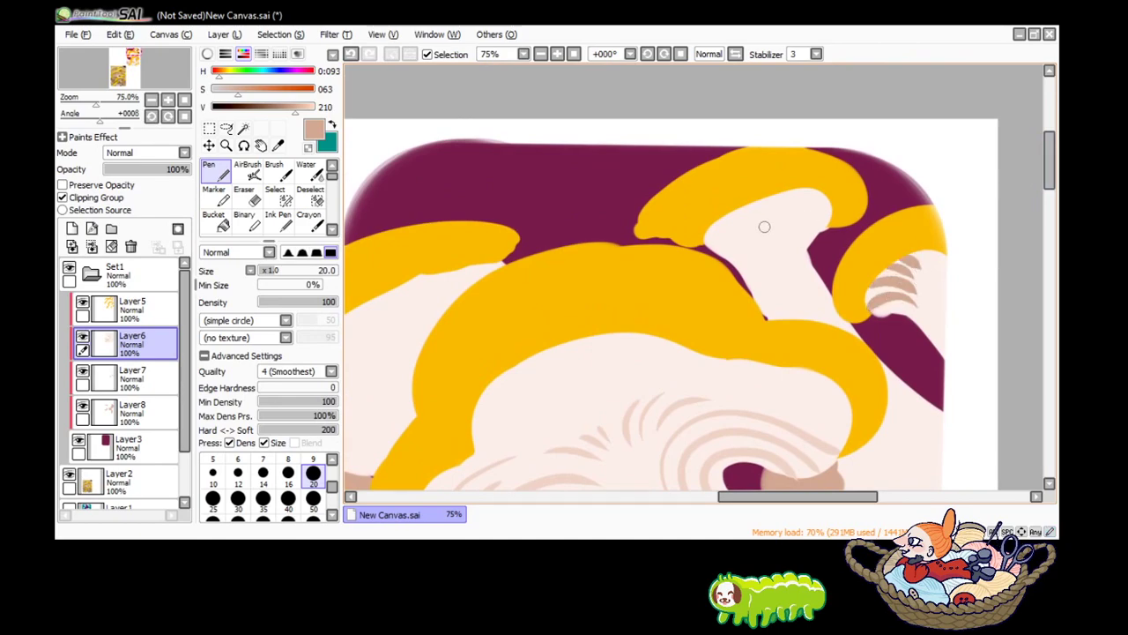
{"action": "mouse_move", "coordinate": [827, 220]}
{"action": "left_mouse_down"}
{"action": "mouse_move", "coordinate": [793, 249]}
{"action": "mouse_move", "coordinate": [802, 284]}
{"action": "left_mouse_up"}
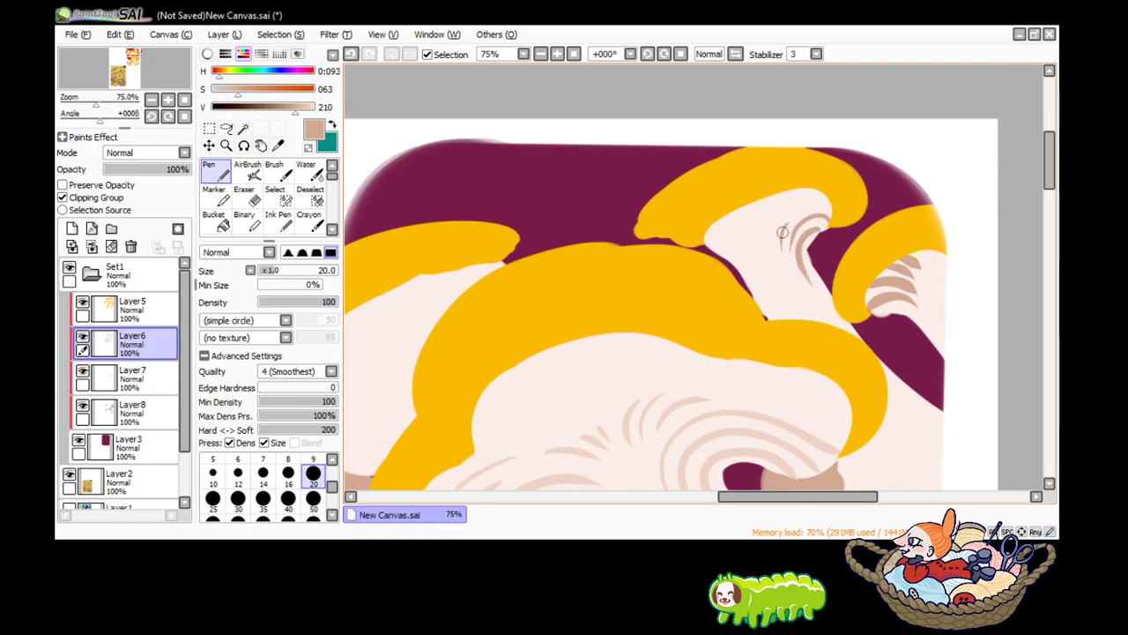
{"action": "mouse_move", "coordinate": [781, 226]}
{"action": "left_mouse_down"}
{"action": "mouse_move", "coordinate": [774, 250]}
{"action": "mouse_move", "coordinate": [750, 248]}
{"action": "left_mouse_up"}
{"action": "left_click_drag", "start_coordinate": [510, 394], "coordinate": [712, 395]}
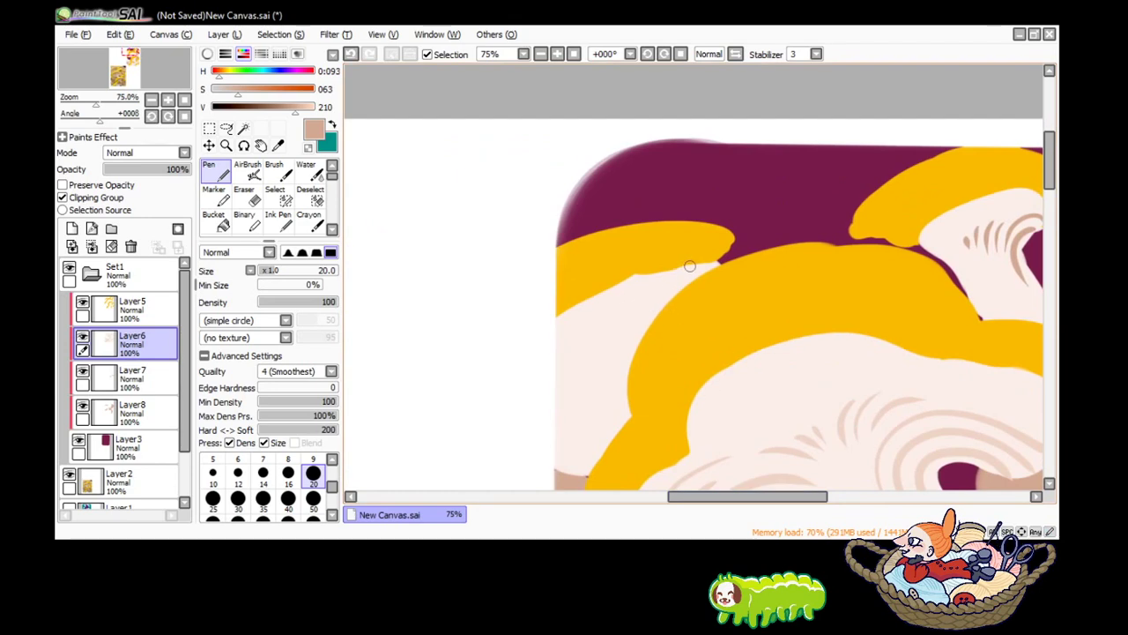
{"action": "left_click_drag", "start_coordinate": [689, 266], "coordinate": [664, 307]}
{"action": "mouse_move", "coordinate": [661, 267]}
{"action": "left_mouse_down"}
{"action": "mouse_move", "coordinate": [644, 333]}
{"action": "mouse_move", "coordinate": [623, 342]}
{"action": "left_mouse_up"}
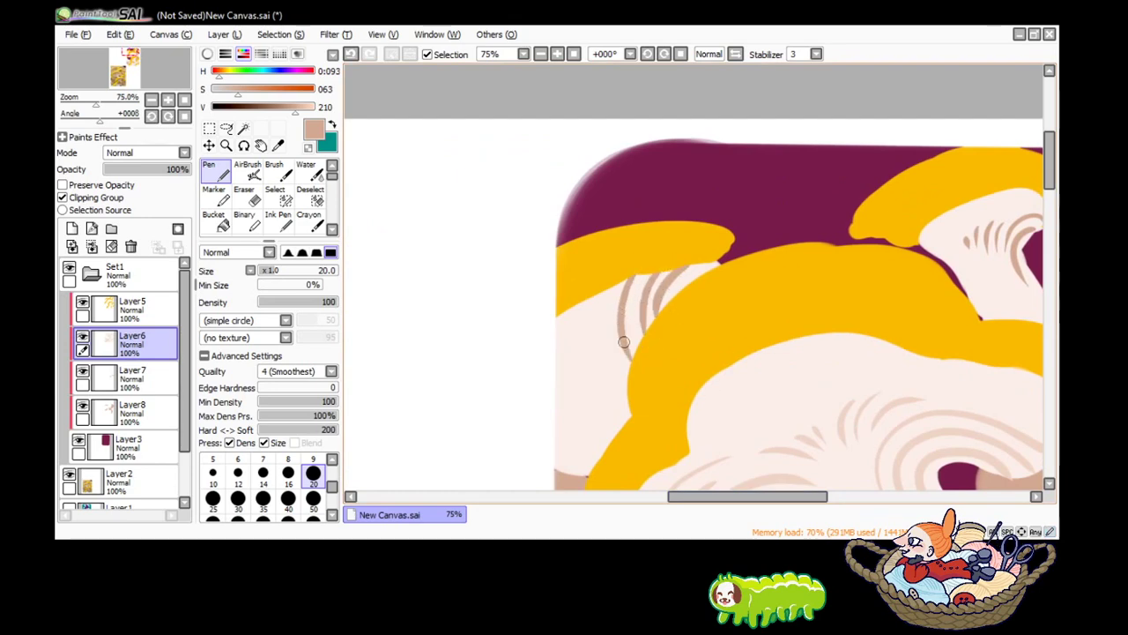
{"action": "left_click_drag", "start_coordinate": [616, 275], "coordinate": [628, 376]}
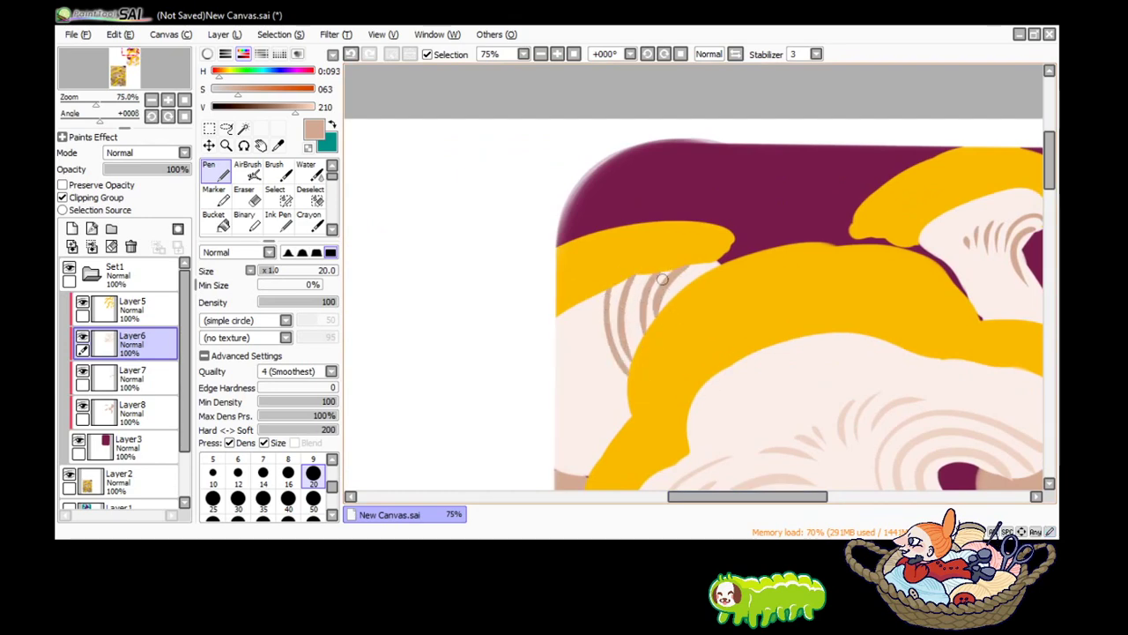
{"action": "left_click_drag", "start_coordinate": [650, 269], "coordinate": [634, 341]}
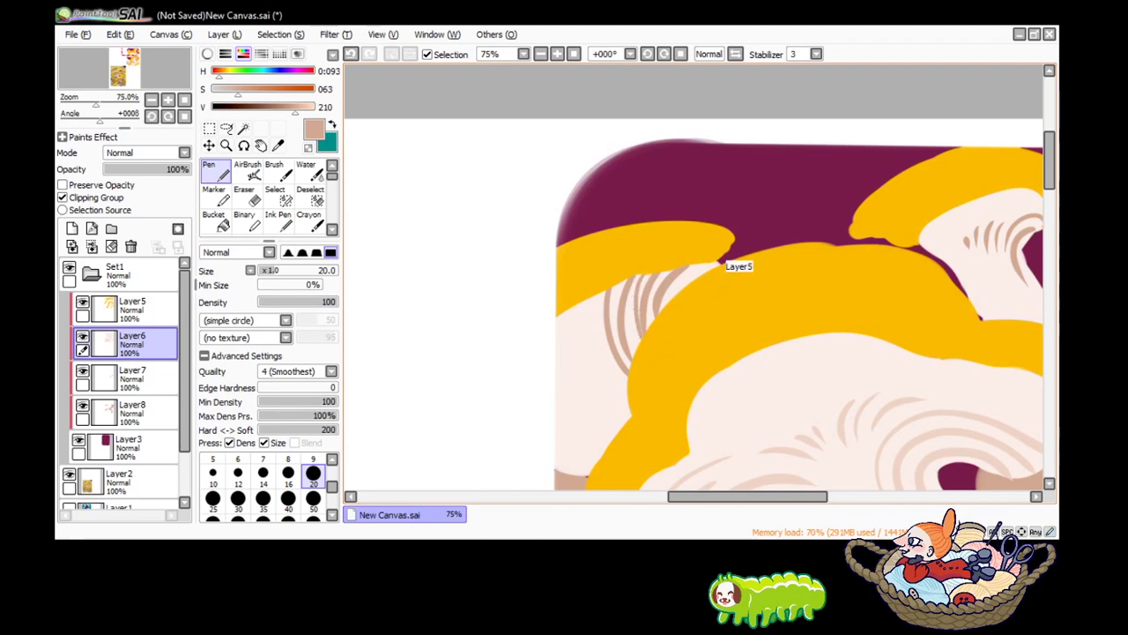
{"action": "key", "text": "ctrl+z"}
{"action": "left_click_drag", "start_coordinate": [711, 270], "coordinate": [688, 279]}
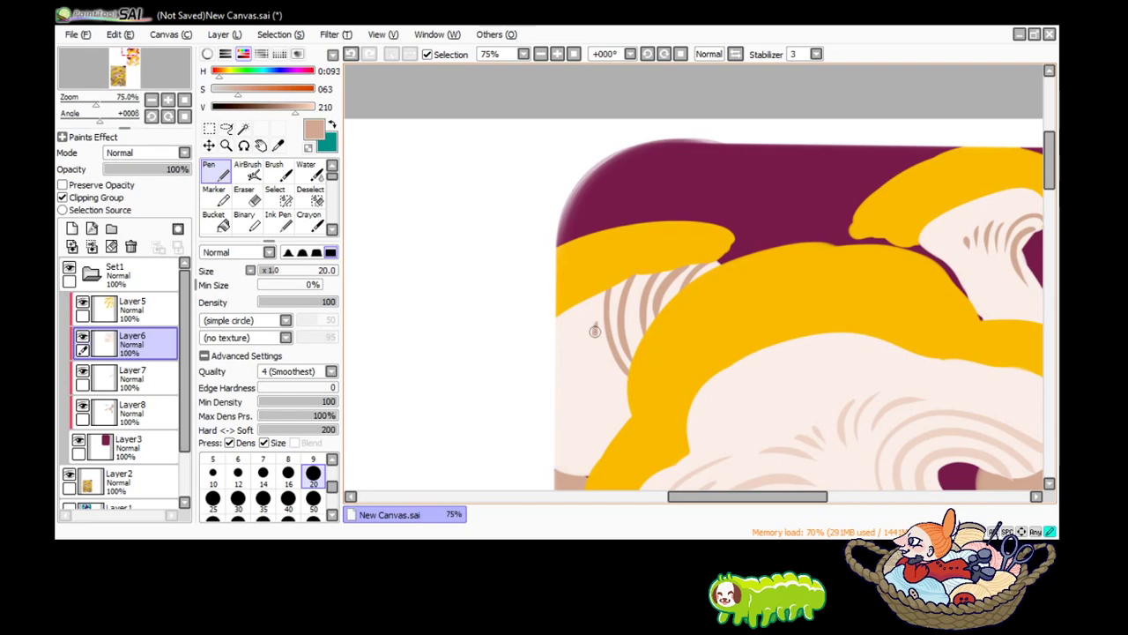
{"action": "mouse_move", "coordinate": [594, 332]}
{"action": "left_mouse_down"}
{"action": "mouse_move", "coordinate": [602, 370]}
{"action": "mouse_move", "coordinate": [575, 350]}
{"action": "left_mouse_up"}
Add a new layer above the yellow cap layer Layer5 and sample the cap yellow for the Pen.
{"action": "key", "text": "minus"}
{"action": "key", "text": "minus"}
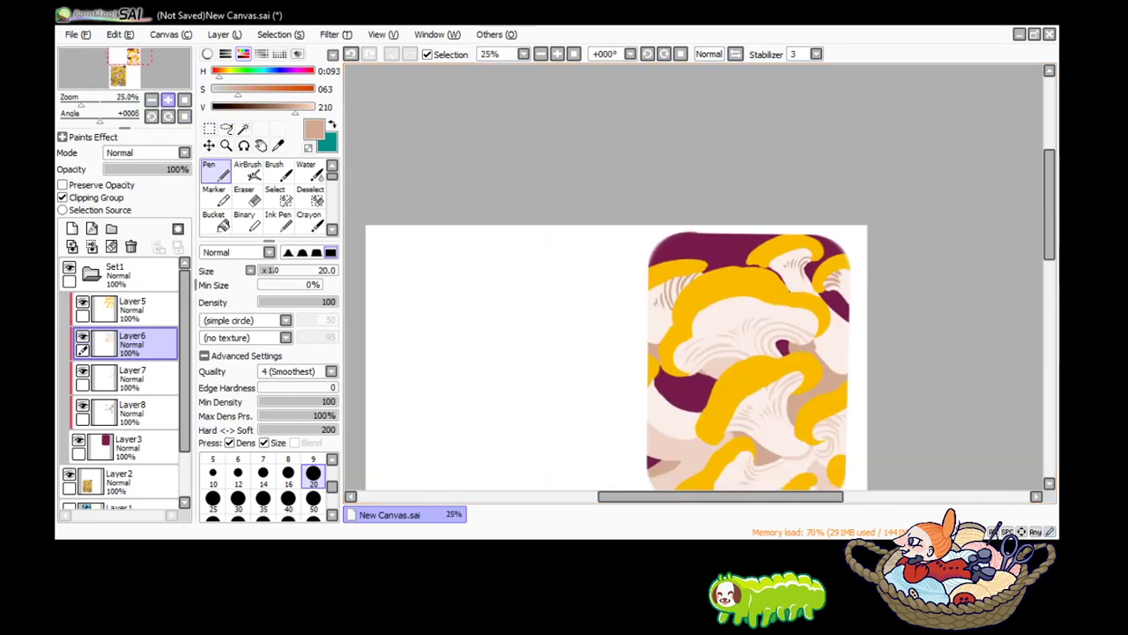
{"action": "scroll", "coordinate": [617, 304], "scroll_direction": "down", "scroll_amount": 2}
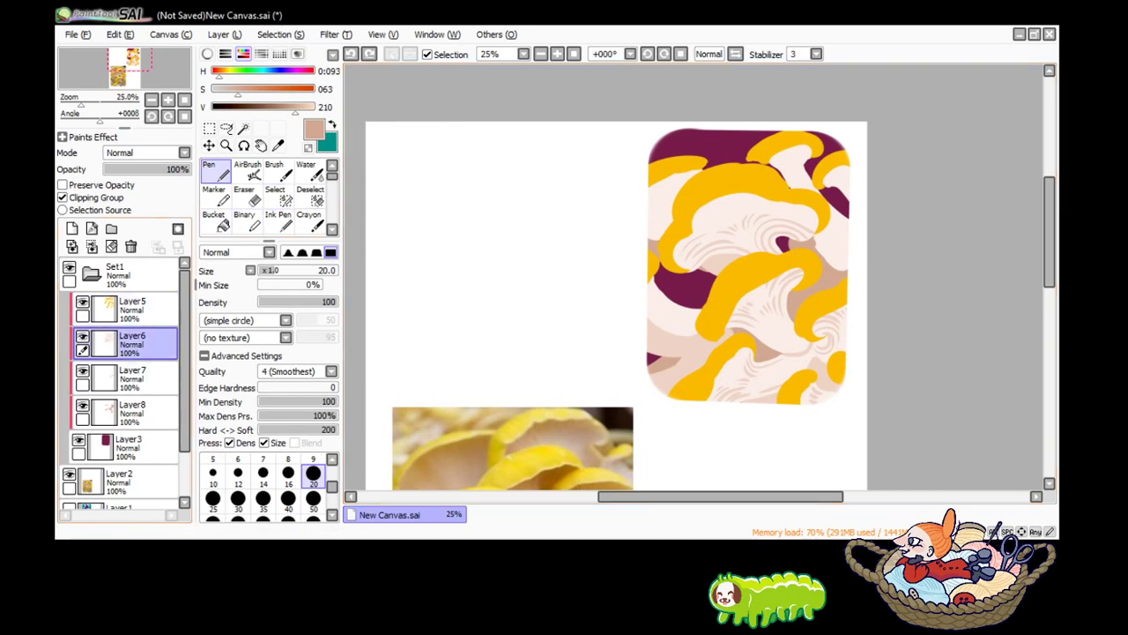
{"action": "left_click", "coordinate": [132, 308]}
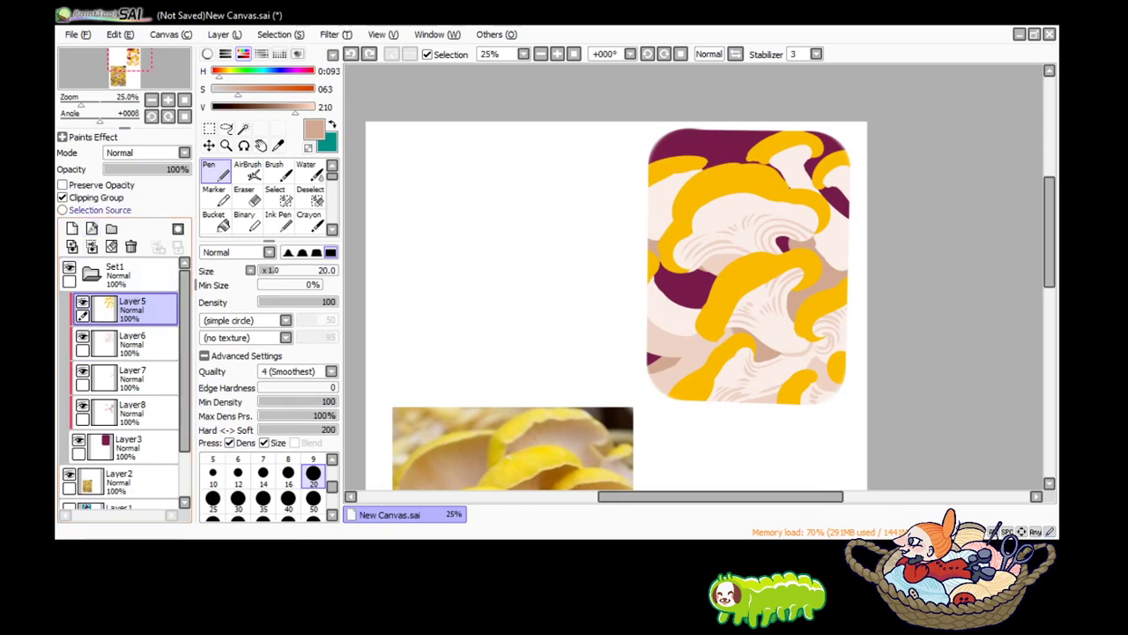
{"action": "left_click", "coordinate": [63, 197]}
{"action": "left_click", "coordinate": [72, 229]}
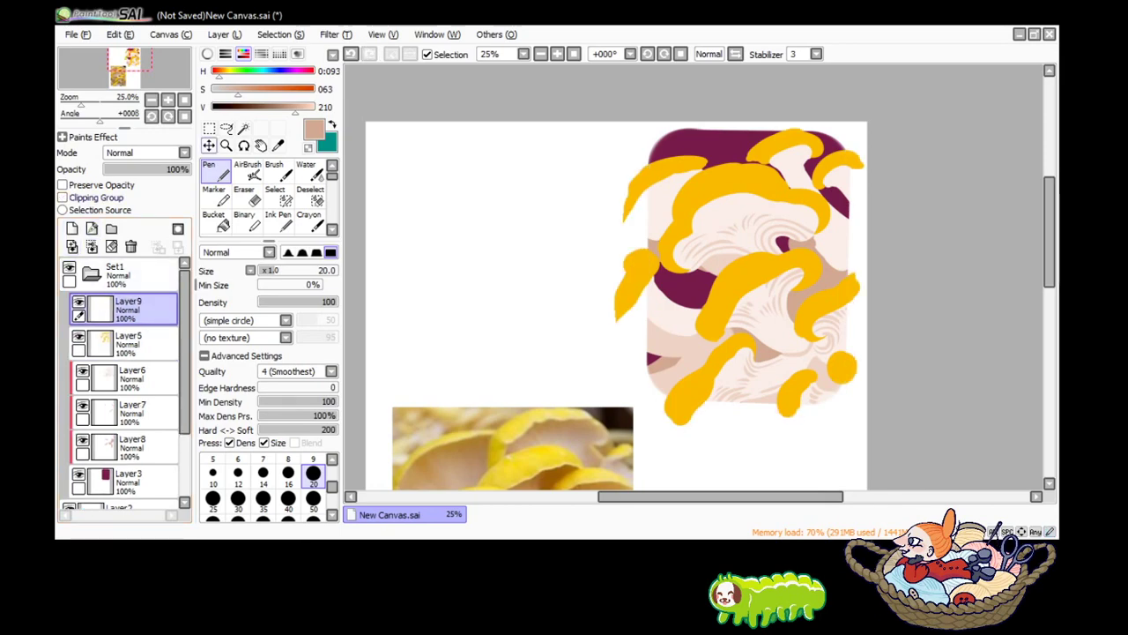
{"action": "left_click", "coordinate": [278, 145]}
{"action": "left_click", "coordinate": [740, 189]}
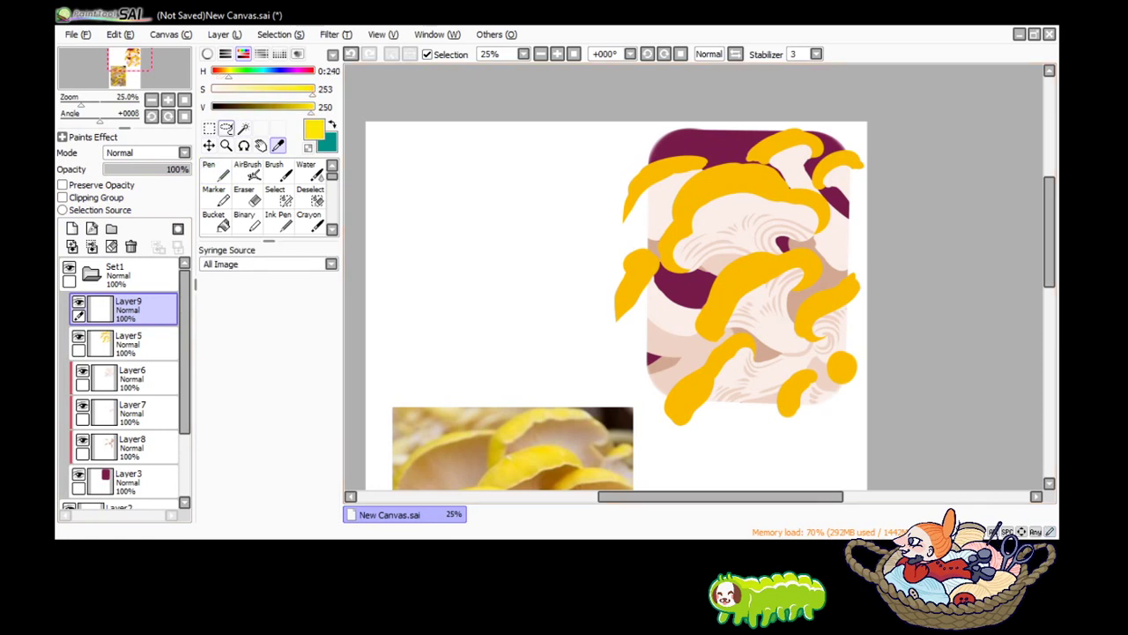
{"action": "left_click", "coordinate": [216, 172]}
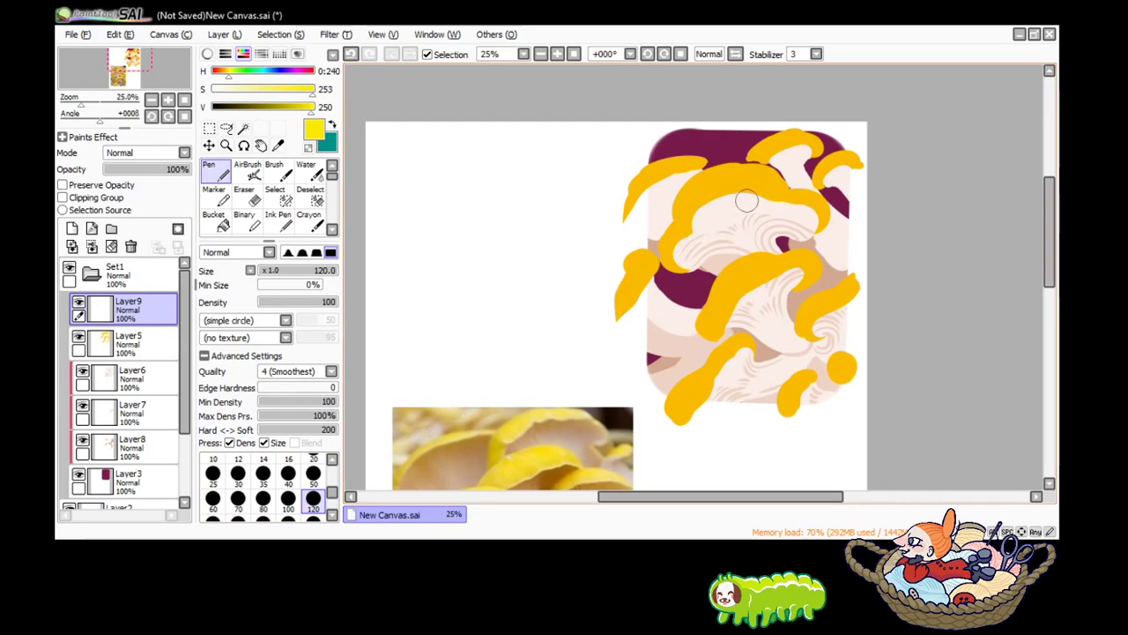
Clip the new layer to the caps and paint light-yellow highlights across each cap top.
{"action": "left_click_drag", "start_coordinate": [724, 180], "coordinate": [751, 191]}
{"action": "key", "text": "ctrl+z"}
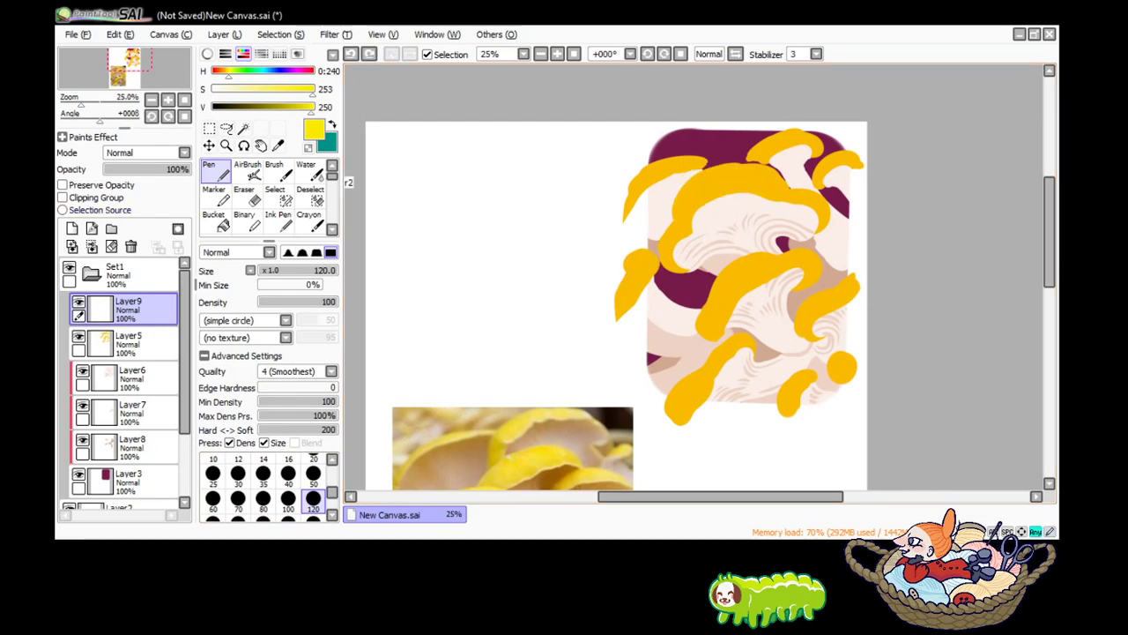
{"action": "left_click", "coordinate": [63, 197]}
{"action": "left_click_drag", "start_coordinate": [680, 183], "coordinate": [769, 180]}
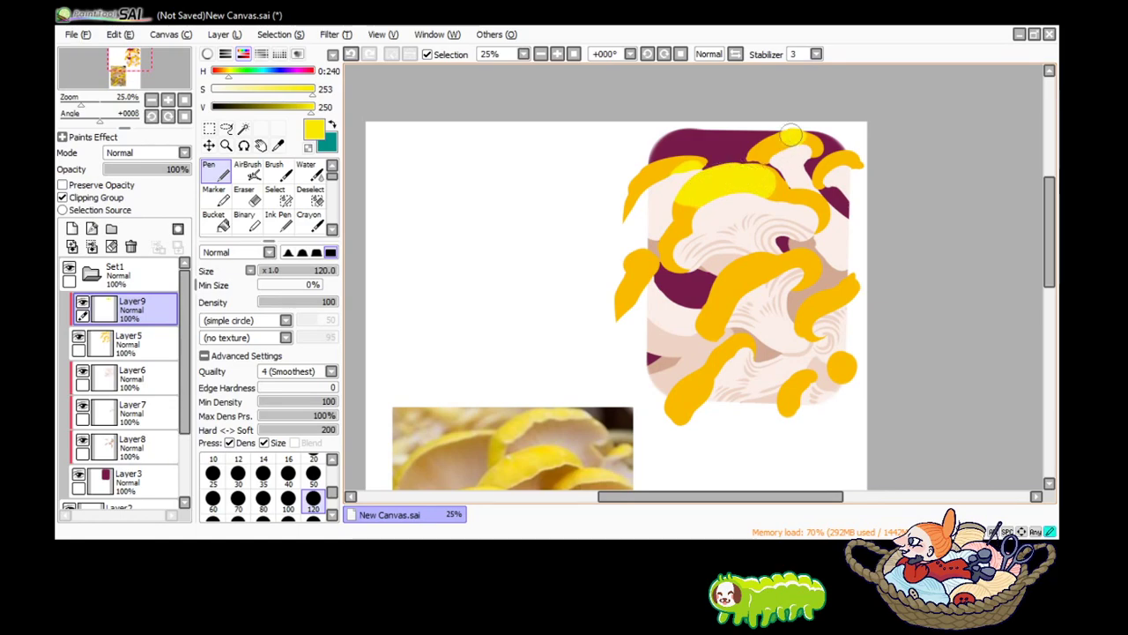
{"action": "left_click_drag", "start_coordinate": [791, 134], "coordinate": [838, 168]}
{"action": "mouse_move", "coordinate": [744, 249]}
{"action": "left_mouse_down"}
{"action": "mouse_move", "coordinate": [719, 272]}
{"action": "mouse_move", "coordinate": [779, 280]}
{"action": "mouse_move", "coordinate": [842, 328]}
{"action": "left_mouse_up"}
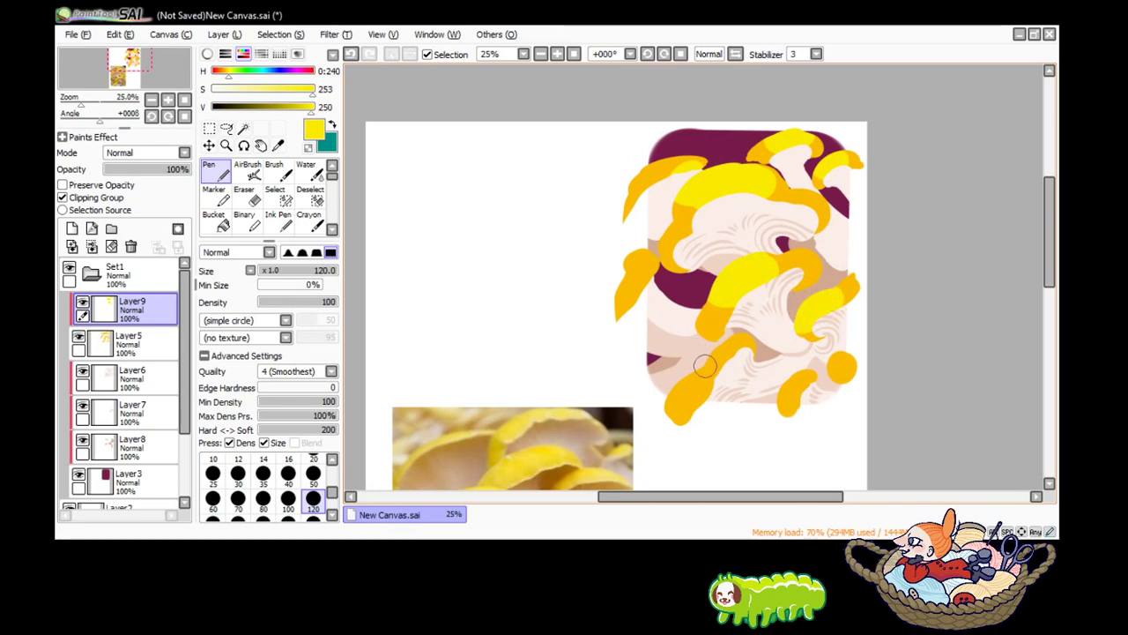
{"action": "mouse_move", "coordinate": [705, 366]}
{"action": "left_mouse_down"}
{"action": "mouse_move", "coordinate": [736, 344]}
{"action": "mouse_move", "coordinate": [674, 410]}
{"action": "left_mouse_up"}
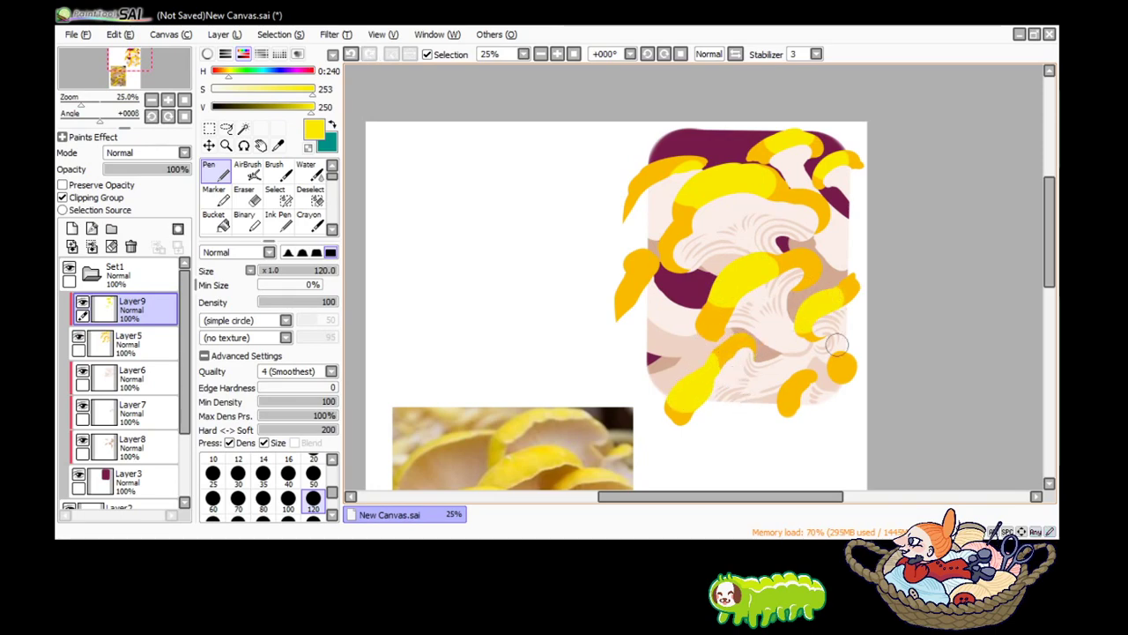
{"action": "mouse_move", "coordinate": [835, 354]}
{"action": "left_mouse_down"}
{"action": "mouse_move", "coordinate": [848, 369]}
{"action": "mouse_move", "coordinate": [783, 394]}
{"action": "left_mouse_up"}
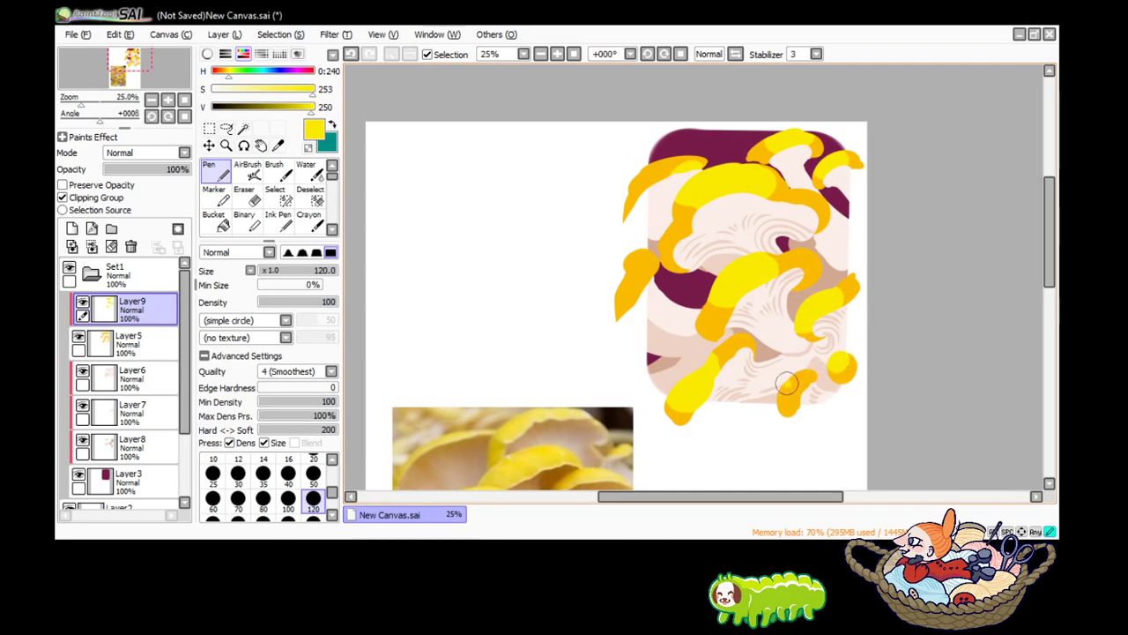
{"action": "left_click_drag", "start_coordinate": [616, 281], "coordinate": [639, 261]}
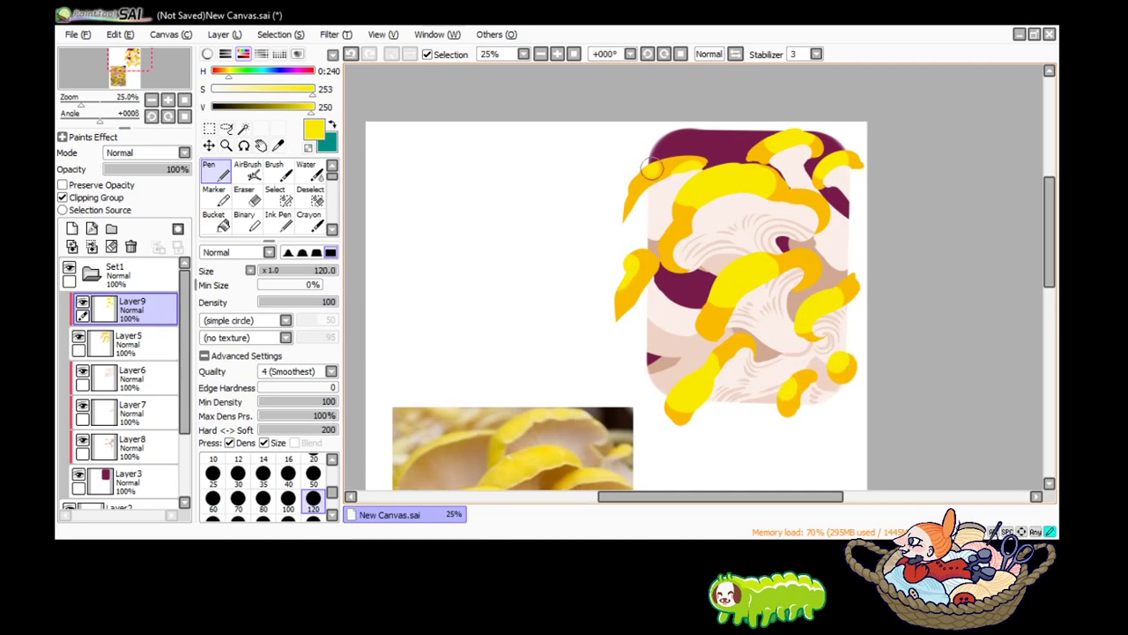
{"action": "left_click_drag", "start_coordinate": [648, 180], "coordinate": [696, 162]}
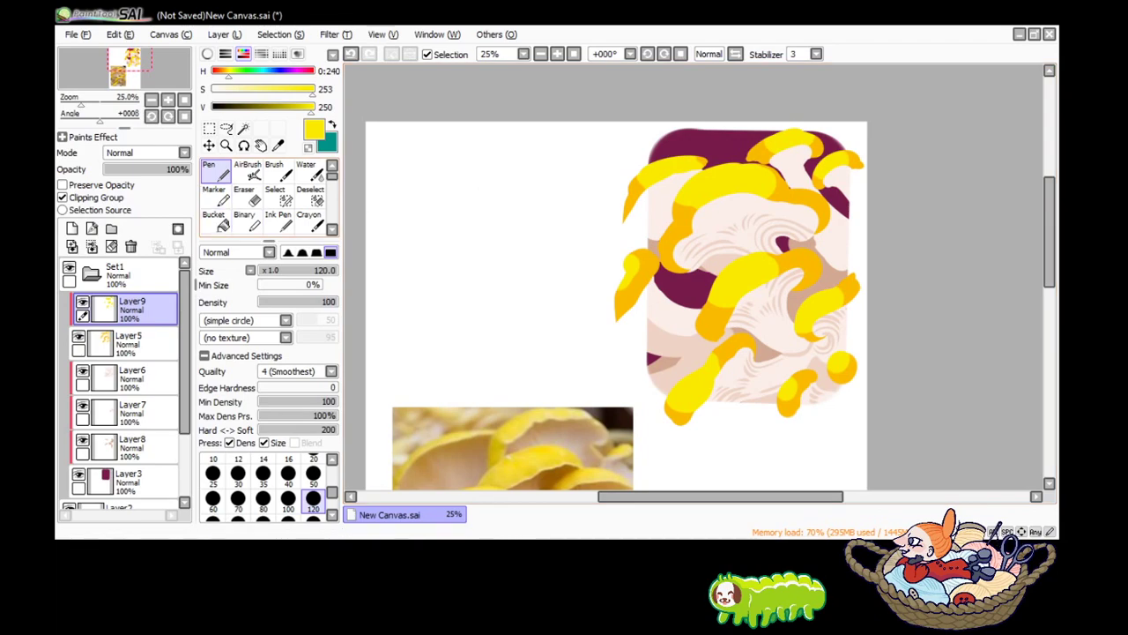
Lower the highlight layer to 48% opacity and blur the highlights with a size-20 brush.
{"action": "left_click", "coordinate": [156, 169]}
{"action": "left_click_drag", "start_coordinate": [143, 168], "coordinate": [145, 168]}
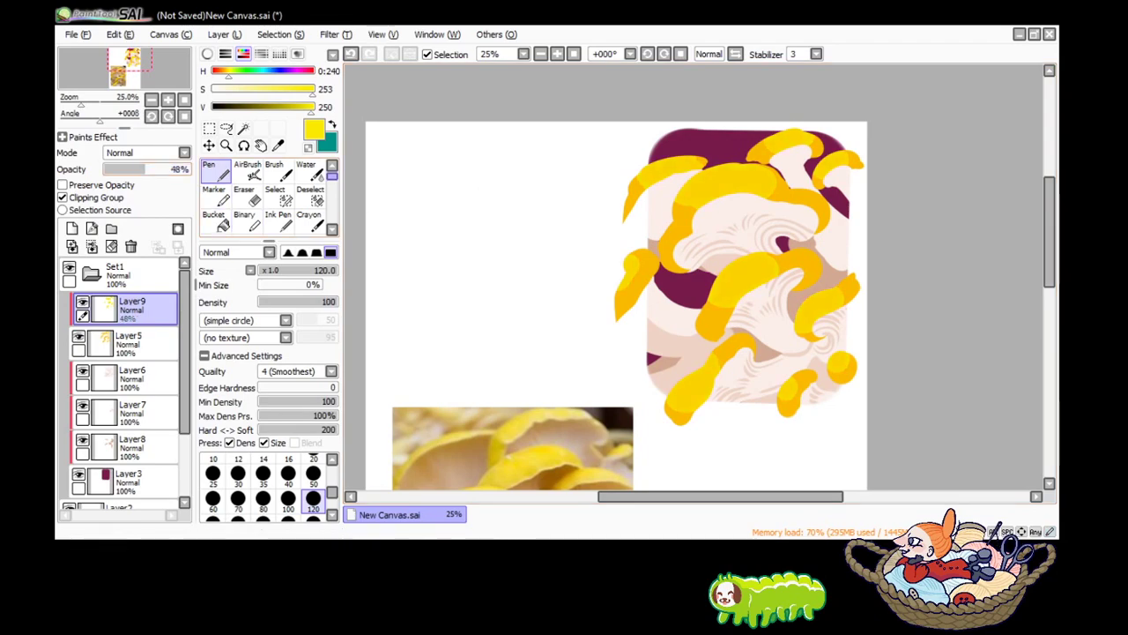
{"action": "scroll", "coordinate": [265, 195], "scroll_direction": "down", "scroll_amount": 1}
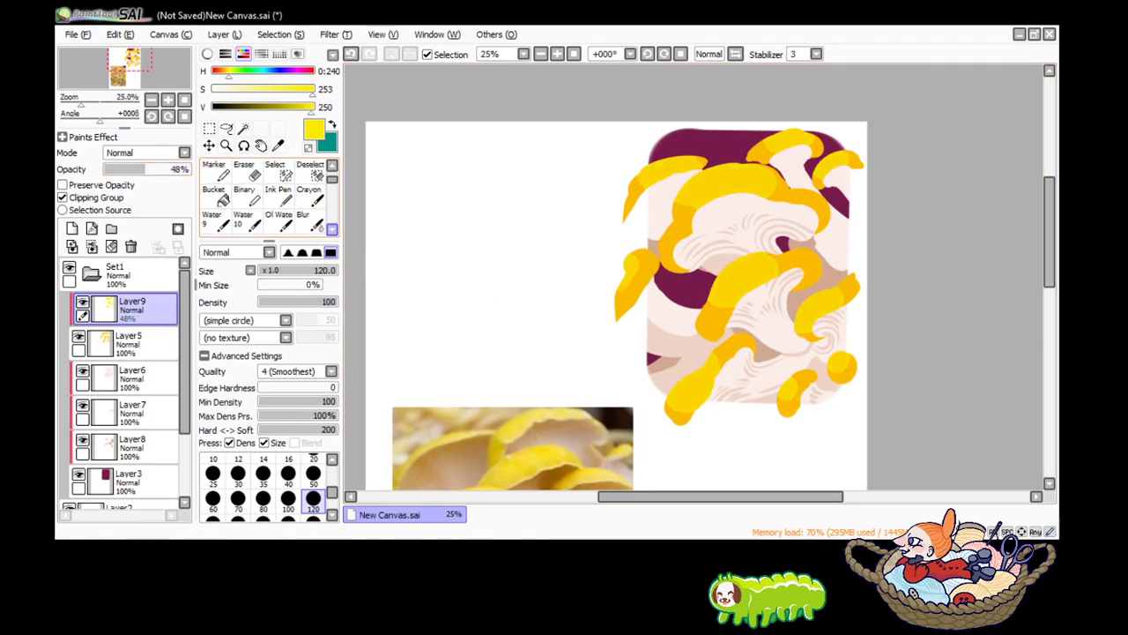
{"action": "left_click", "coordinate": [302, 220]}
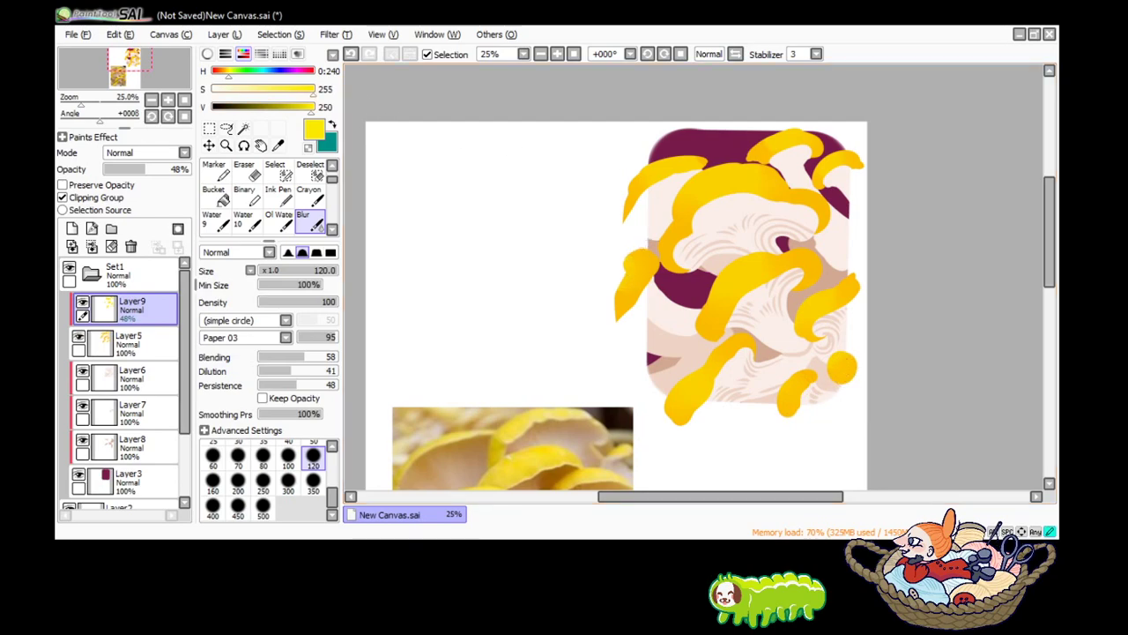
{"action": "scroll", "coordinate": [264, 480], "scroll_direction": "up", "scroll_amount": 2}
{"action": "left_click", "coordinate": [313, 455]}
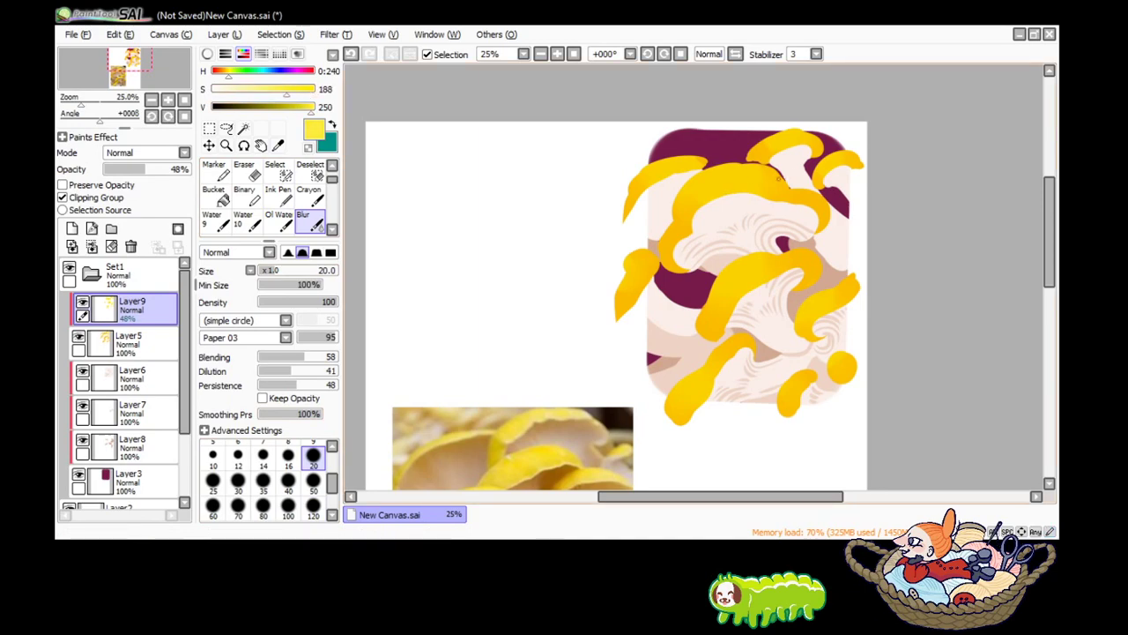
Add an empty Layer10 above the highlights and return to the Pen at size 20.
{"action": "left_click", "coordinate": [71, 228]}
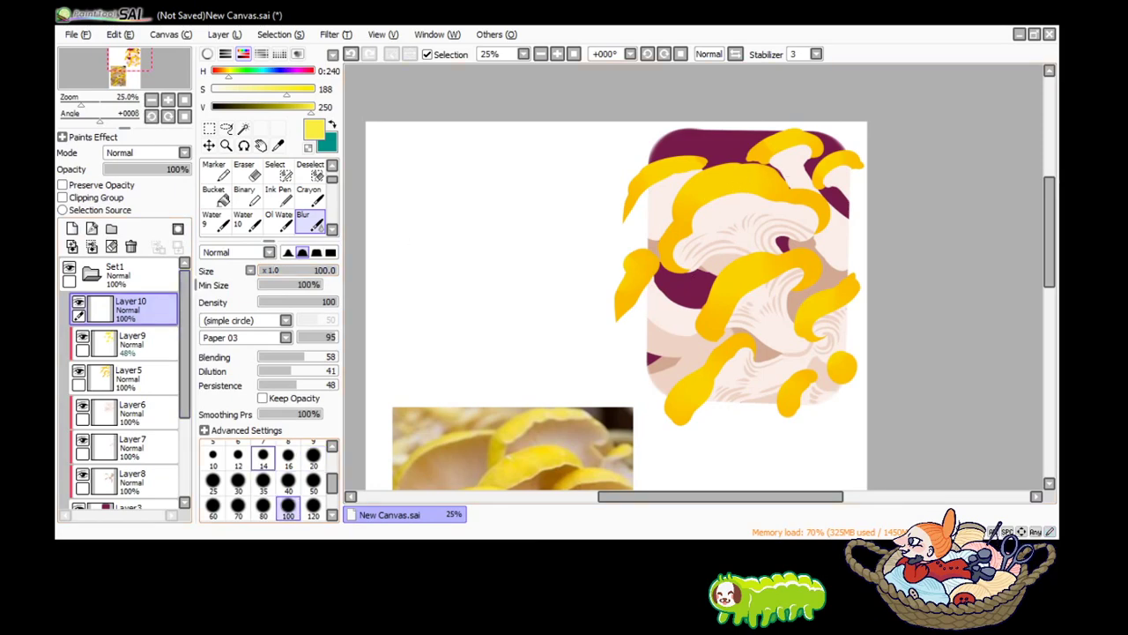
{"action": "scroll", "coordinate": [264, 199], "scroll_direction": "up", "scroll_amount": 1}
{"action": "left_click", "coordinate": [212, 170]}
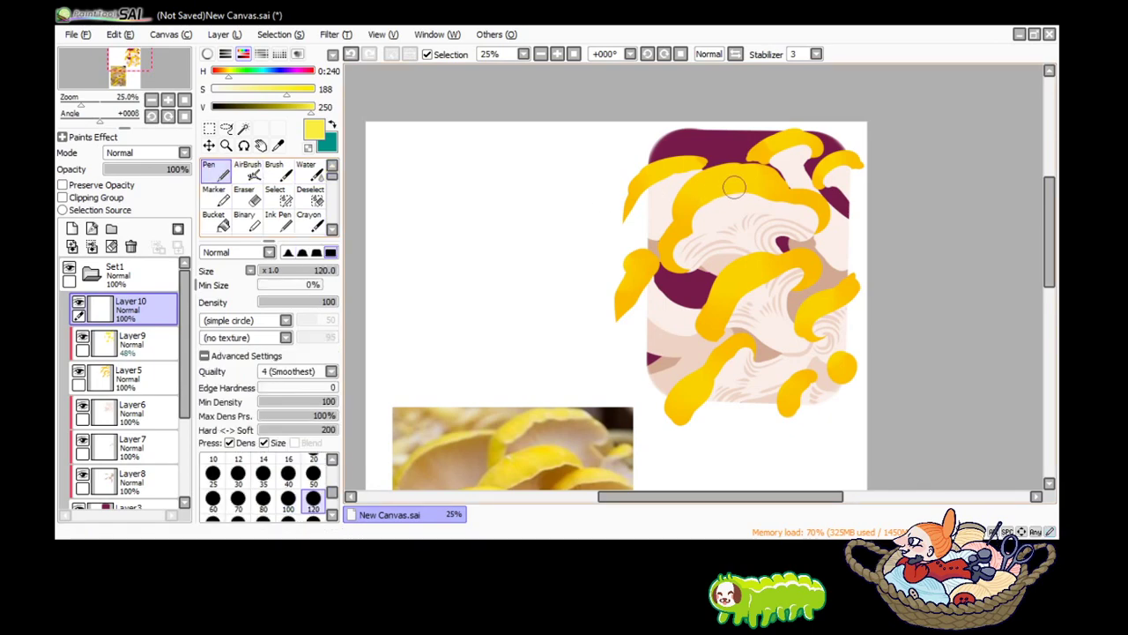
{"action": "key", "text": "bracketleft"}
{"action": "key", "text": "bracketleft"}
{"action": "key", "text": "bracketleft"}
{"action": "key", "text": "bracketleft"}
{"action": "key", "text": "bracketleft"}
{"action": "key", "text": "bracketleft"}
{"action": "key", "text": "bracketleft"}
{"action": "key", "text": "bracketleft"}
{"action": "key", "text": "bracketleft"}
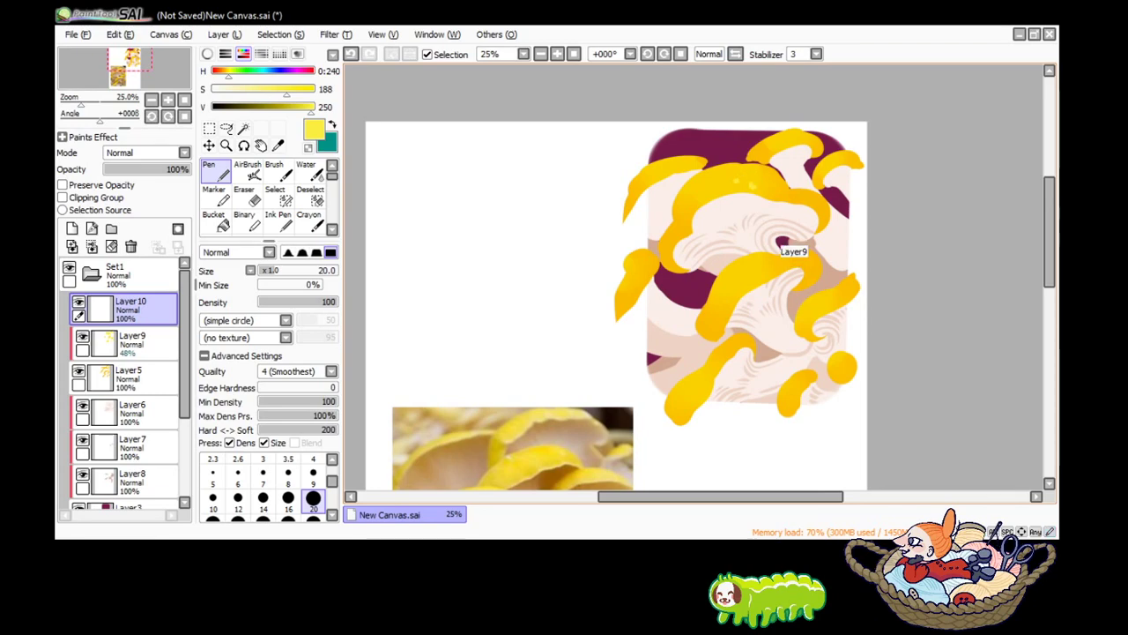
Undo the last stroke and sample a deeper orange-yellow from the caps for speckles.
{"action": "key", "text": "ctrl+z"}
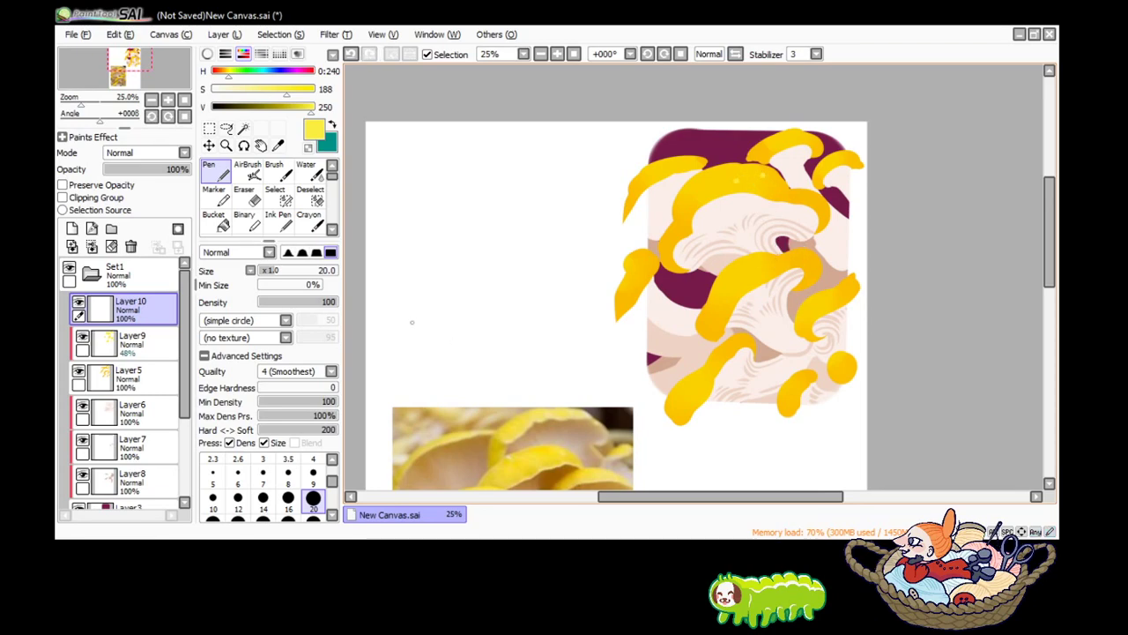
{"action": "key", "text": "alt"}
{"action": "left_click", "coordinate": [749, 282]}
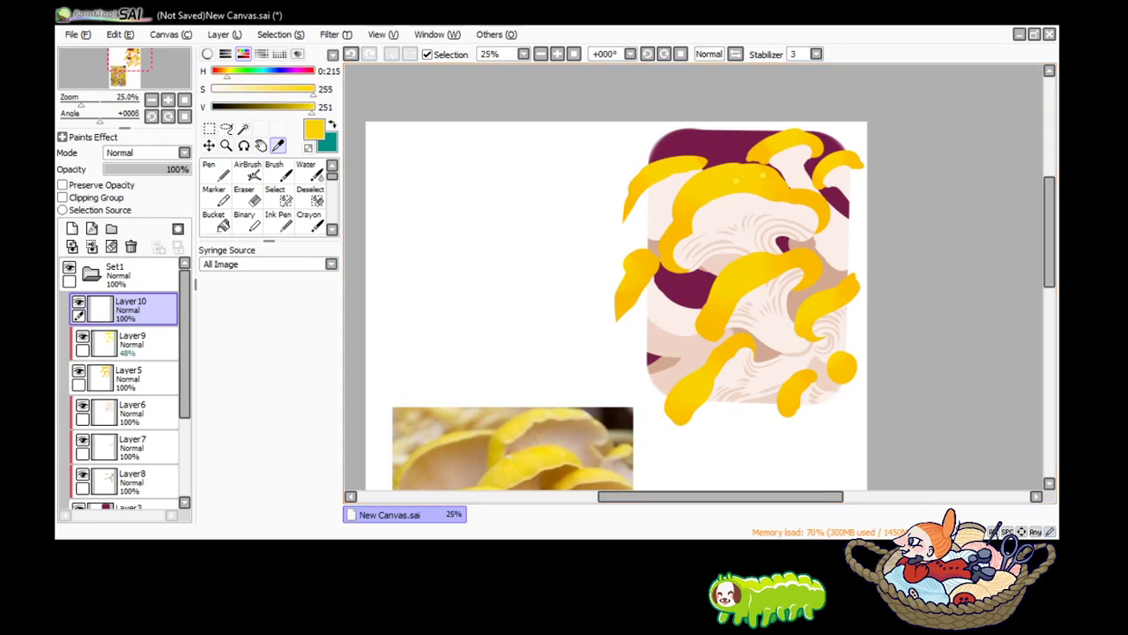
{"action": "left_click", "coordinate": [529, 441]}
{"action": "key", "text": "n"}
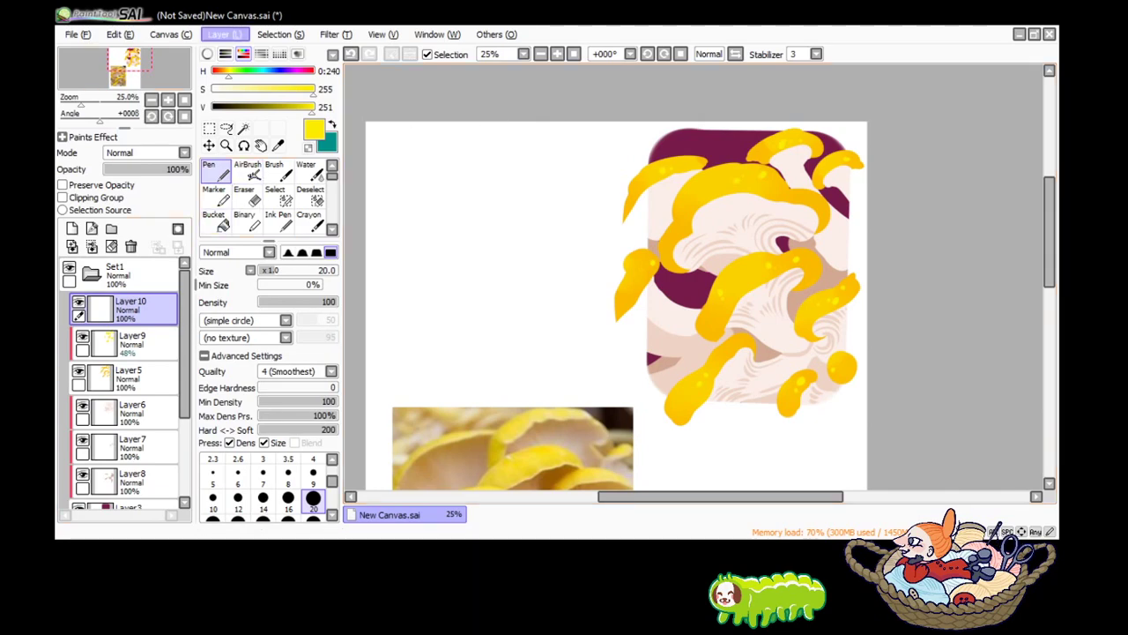
Adjust clipping so the yellow caps and Layer9 stay inside the rounded card.
{"action": "left_click", "coordinate": [131, 246]}
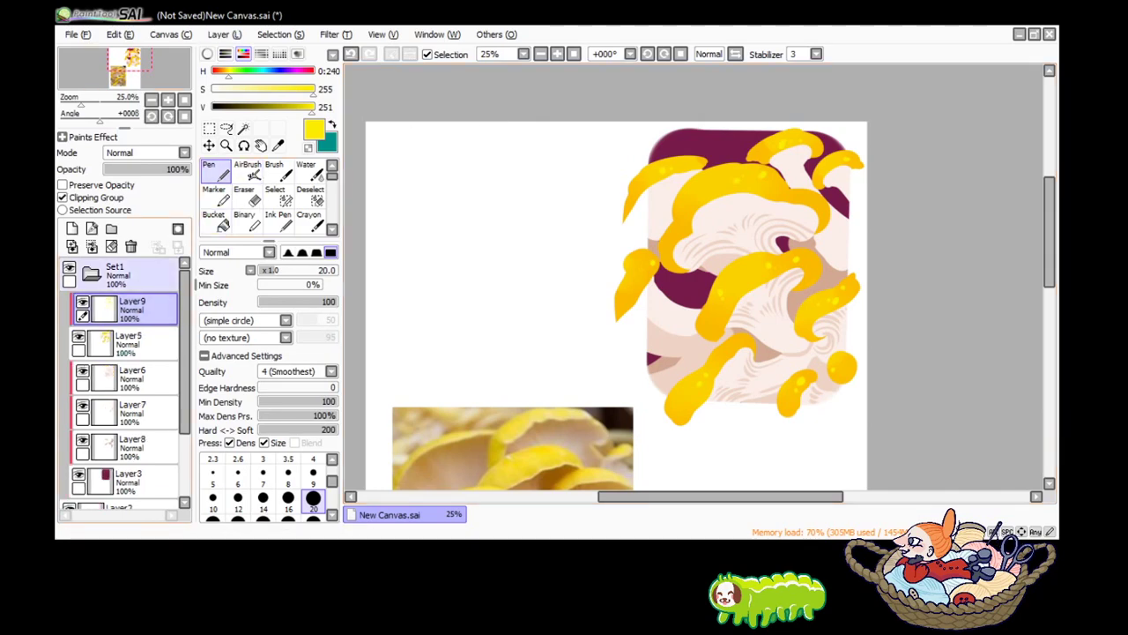
{"action": "left_click", "coordinate": [132, 344]}
{"action": "left_click", "coordinate": [63, 198]}
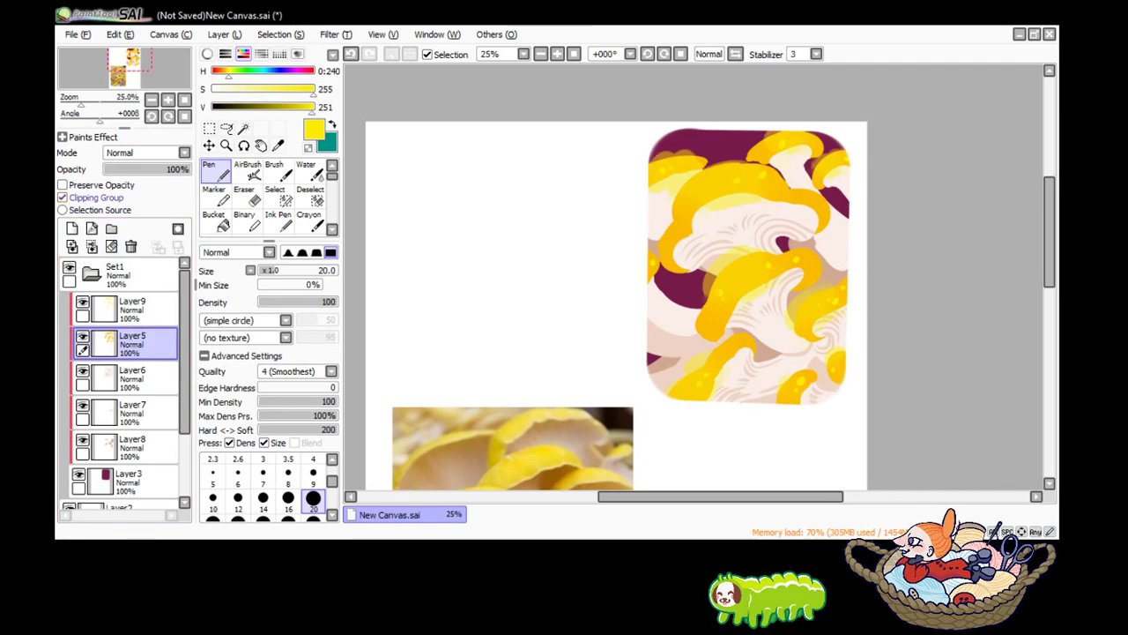
{"action": "left_click", "coordinate": [63, 197]}
{"action": "left_click", "coordinate": [133, 308]}
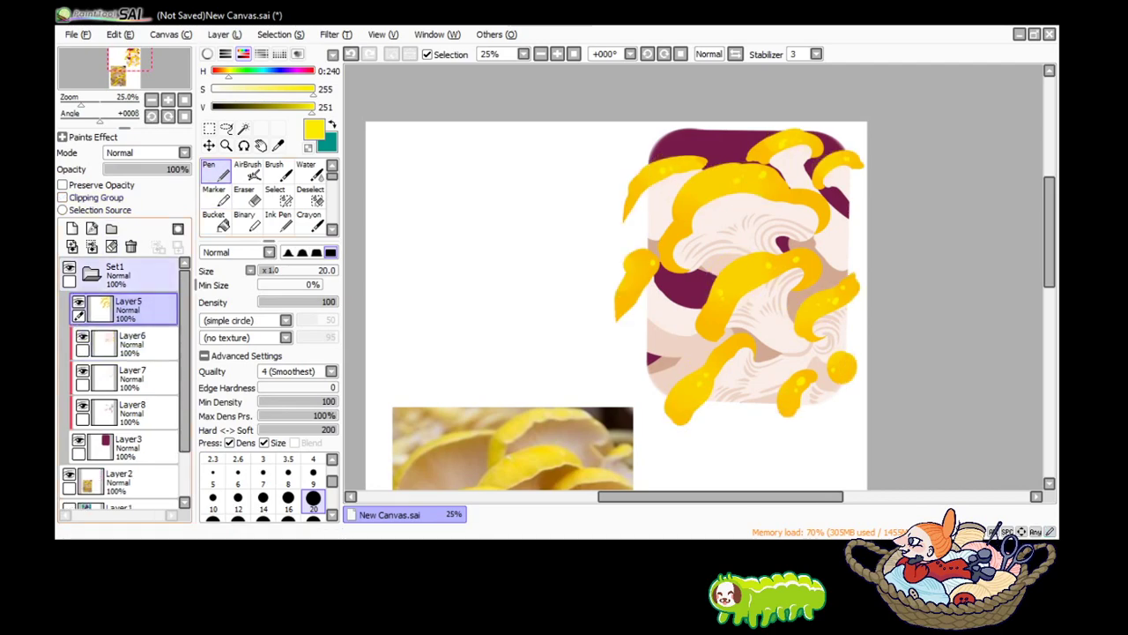
{"action": "left_click", "coordinate": [130, 246]}
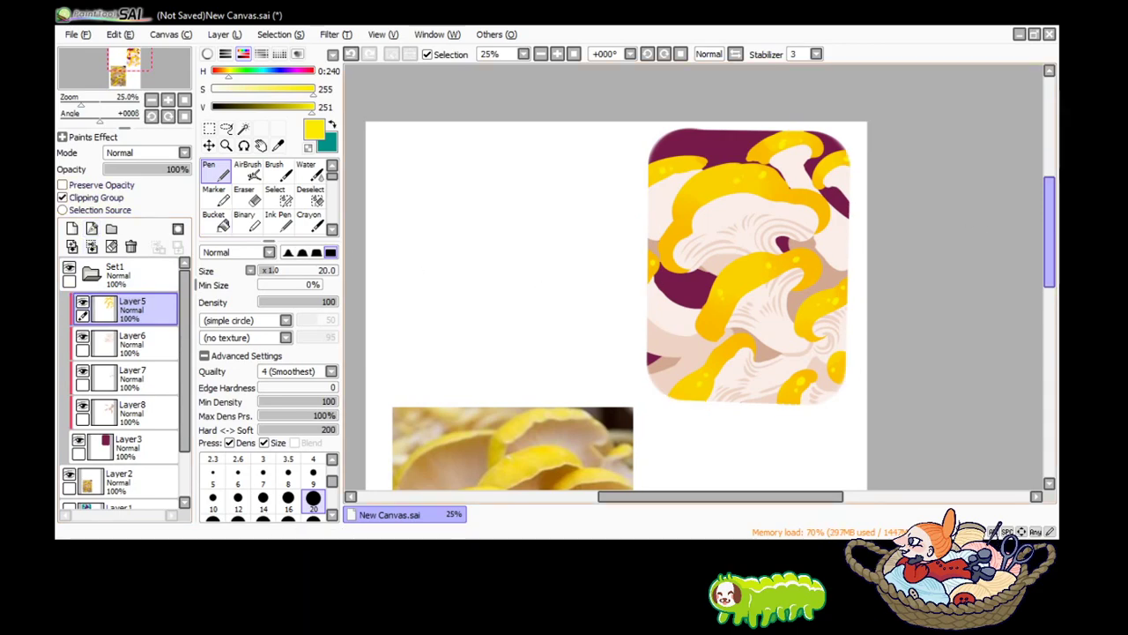
{"action": "scroll", "coordinate": [1049, 238], "scroll_direction": "down", "scroll_amount": 2}
{"action": "scroll", "coordinate": [1049, 237], "scroll_direction": "down", "scroll_amount": 1}
{"action": "scroll", "coordinate": [856, 140], "scroll_direction": "up", "scroll_amount": 2}
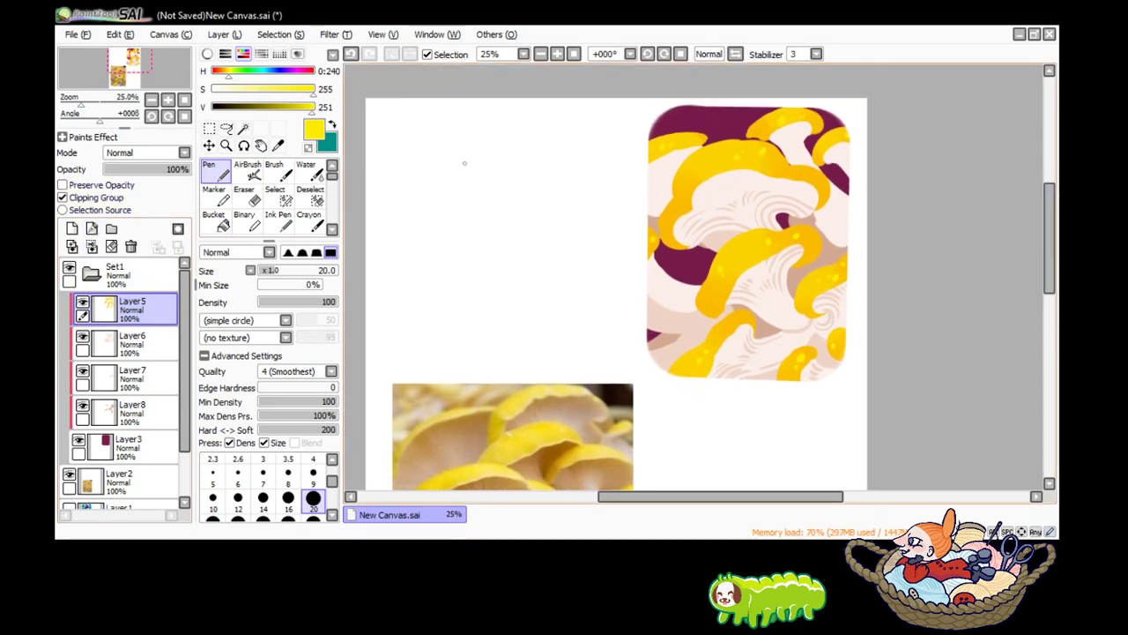
Sample a darker pinkish beige and add a new layer positioned below Layer8.
{"action": "key", "text": "alt"}
{"action": "left_click", "coordinate": [705, 328]}
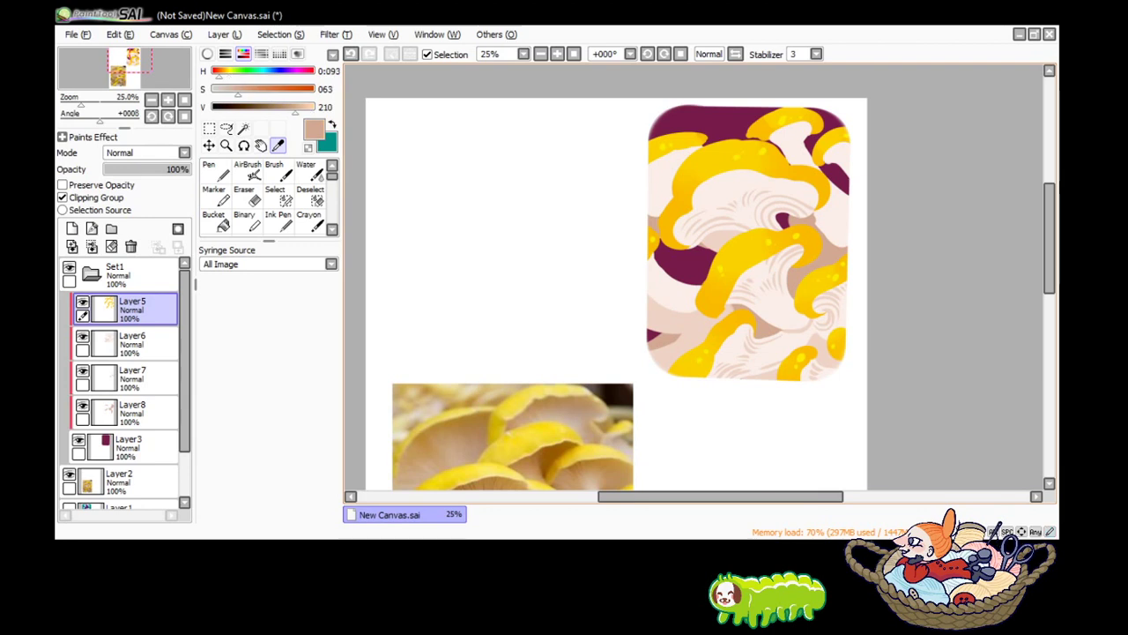
{"action": "left_click", "coordinate": [705, 327]}
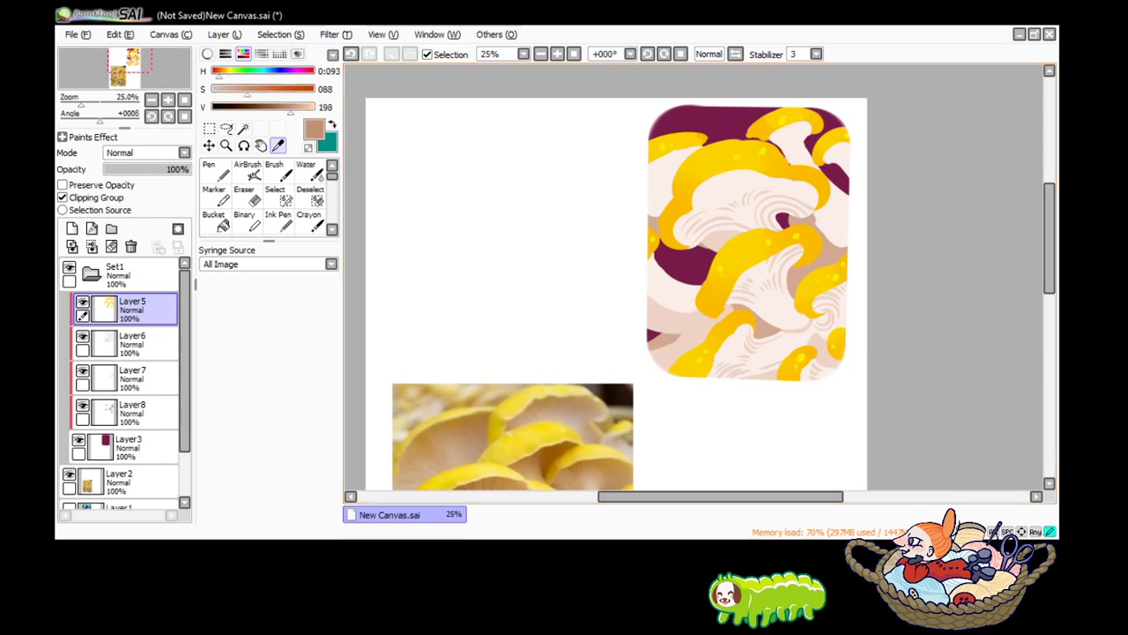
{"action": "left_click", "coordinate": [216, 172]}
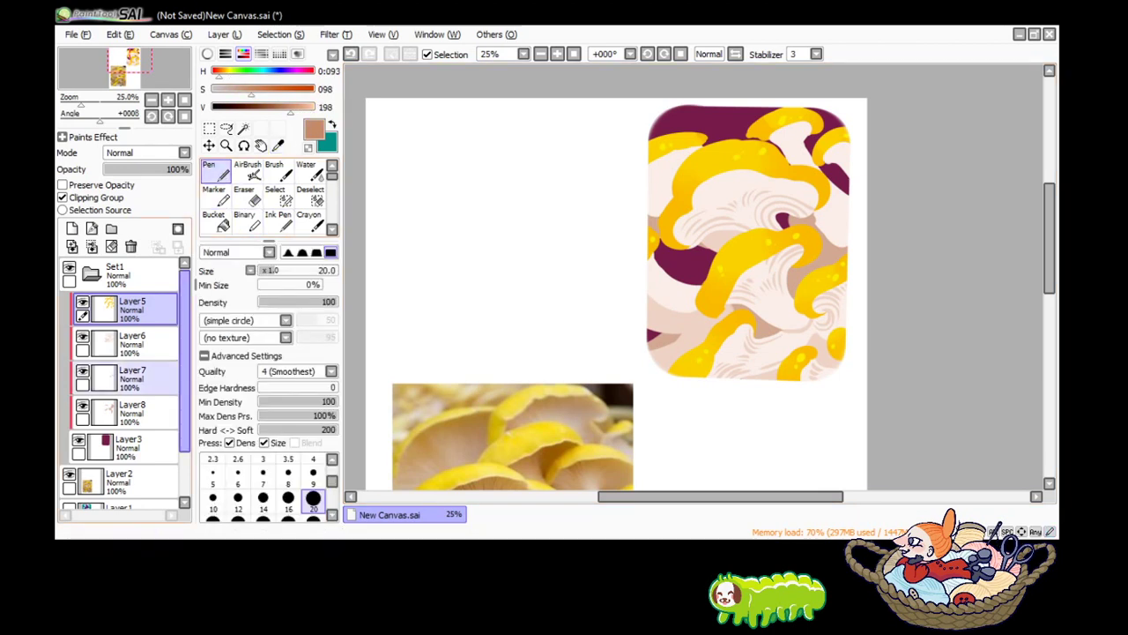
{"action": "left_click", "coordinate": [133, 412]}
{"action": "left_click", "coordinate": [72, 228]}
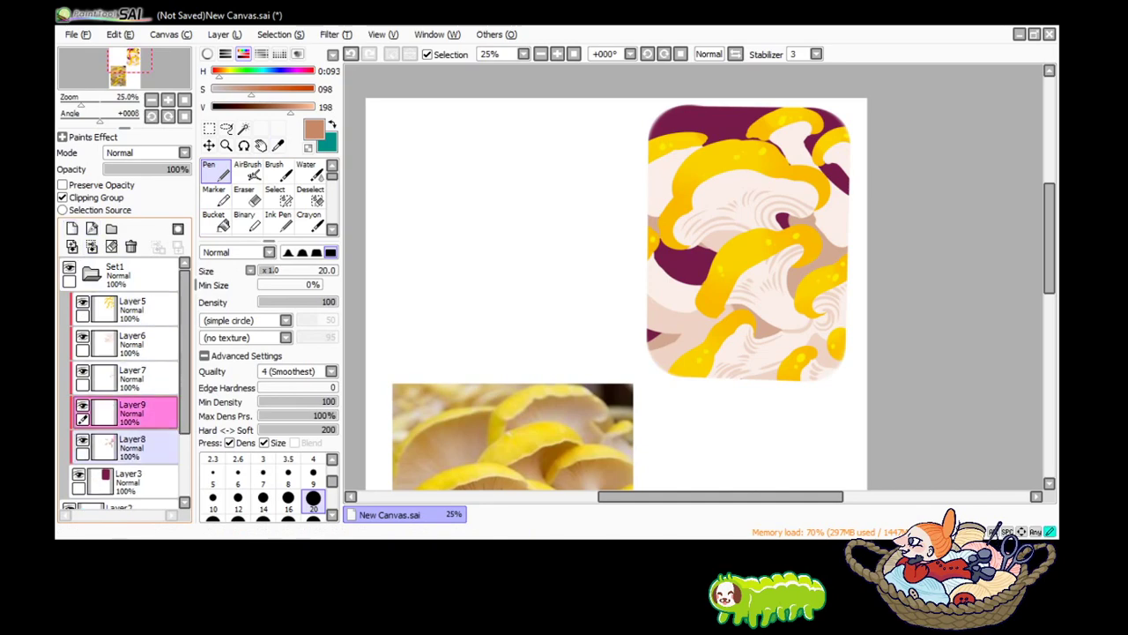
{"action": "left_click_drag", "start_coordinate": [133, 412], "coordinate": [133, 450]}
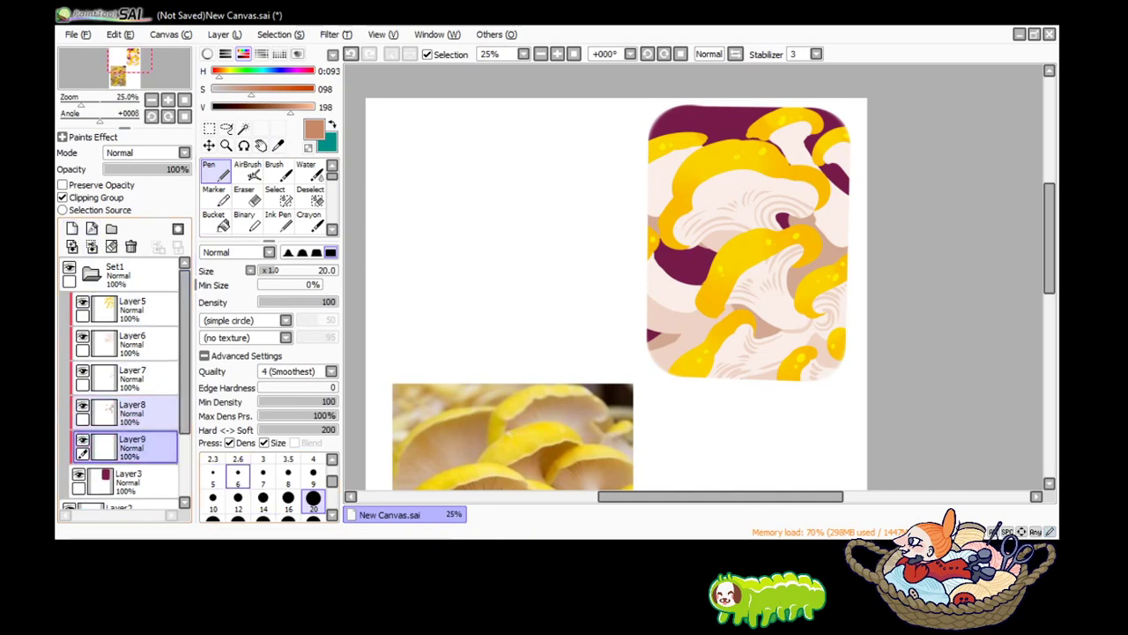
Paint tan shadow strokes over the purple along the card's left edge at size 50.
{"action": "key", "text": "bracketright"}
{"action": "key", "text": "bracketright"}
{"action": "key", "text": "bracketright"}
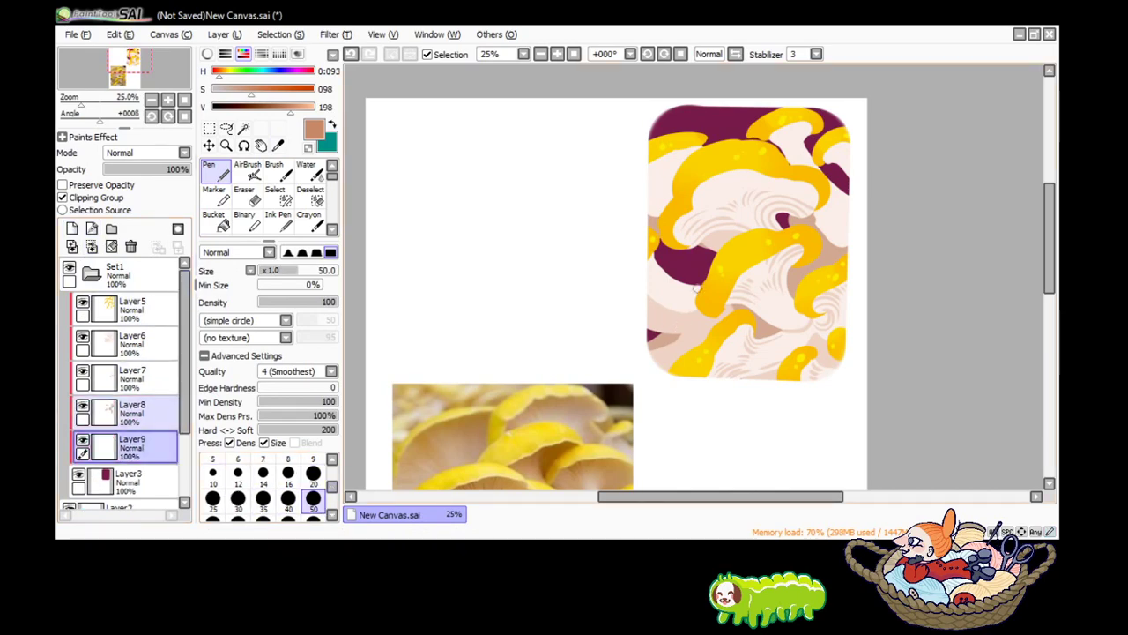
{"action": "mouse_move", "coordinate": [690, 268]}
{"action": "left_mouse_down"}
{"action": "mouse_move", "coordinate": [695, 243]}
{"action": "mouse_move", "coordinate": [704, 248]}
{"action": "left_mouse_up"}
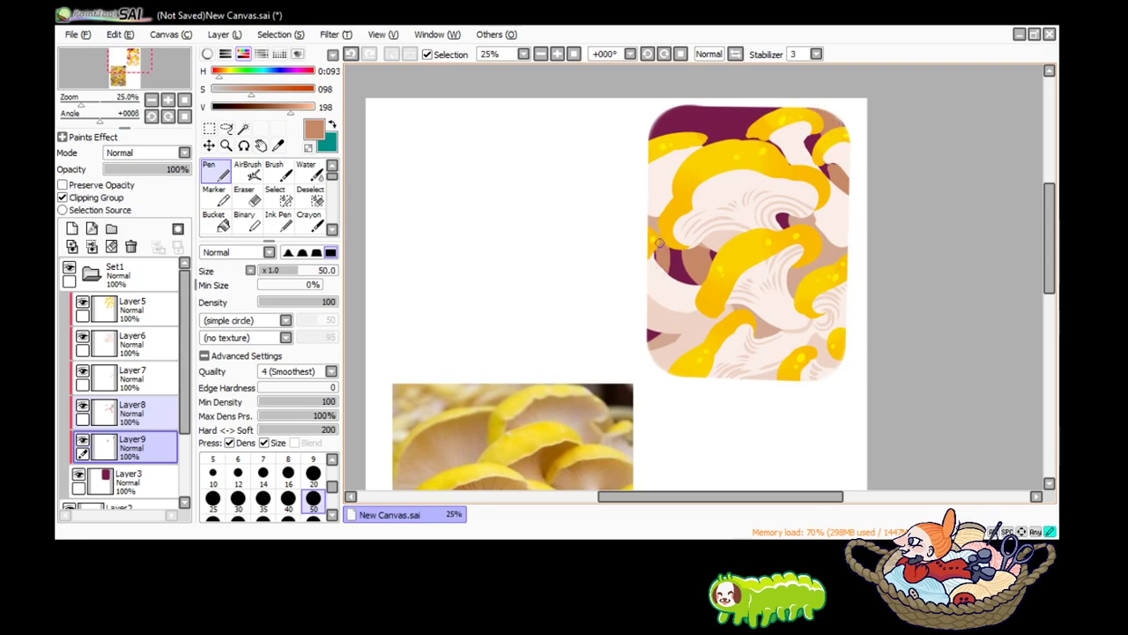
{"action": "left_click_drag", "start_coordinate": [668, 253], "coordinate": [668, 292]}
{"action": "left_click_drag", "start_coordinate": [672, 253], "coordinate": [674, 277]}
{"action": "key", "text": "ctrl+z"}
{"action": "key", "text": "ctrl+z"}
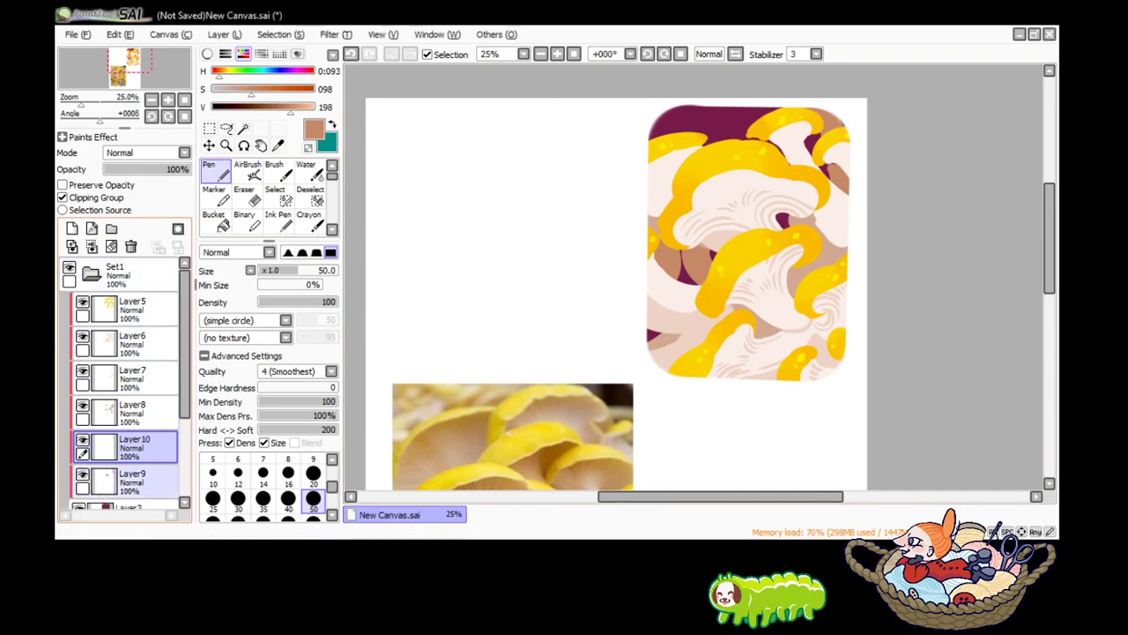
Add Layer 10 under Layer9 and paint darker brown across the top band at size 500.
{"action": "left_click", "coordinate": [72, 228]}
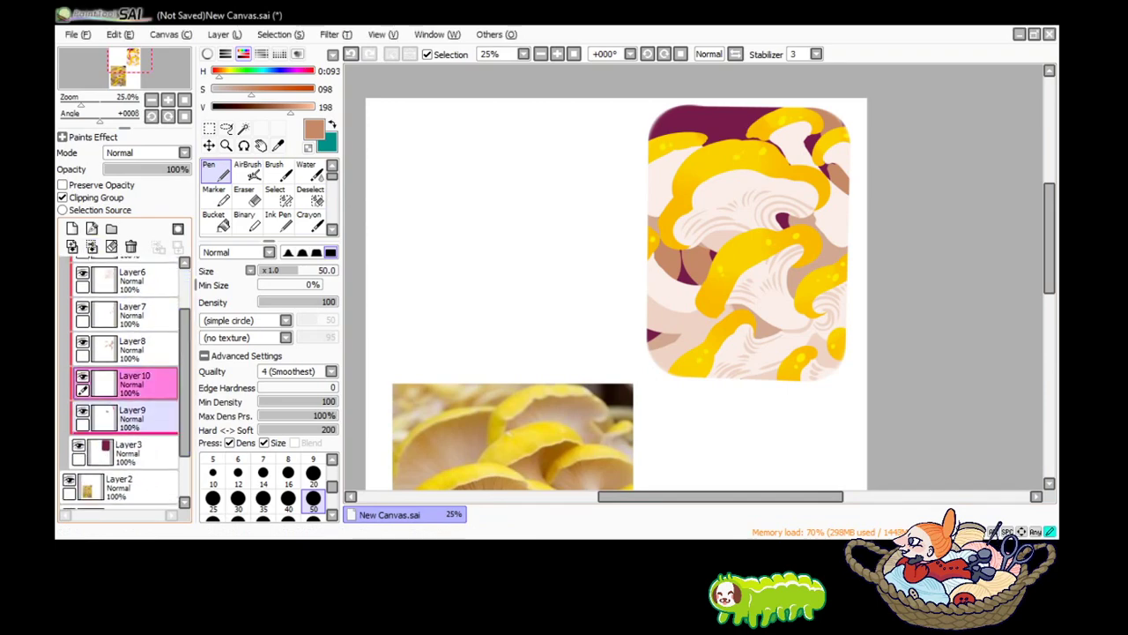
{"action": "left_click_drag", "start_coordinate": [132, 384], "coordinate": [132, 421]}
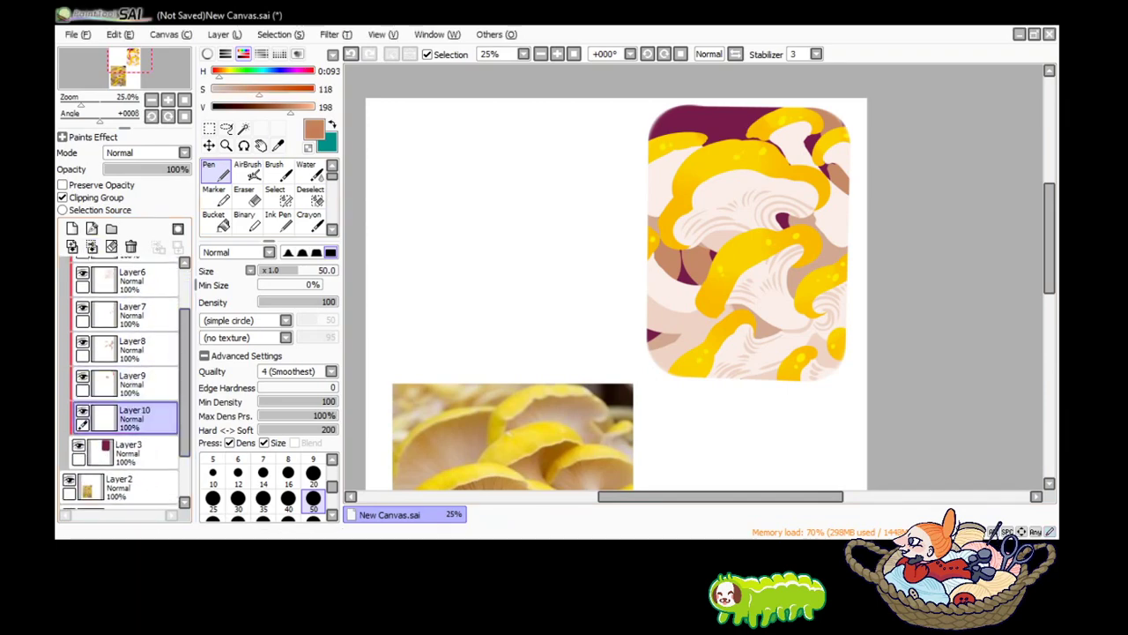
{"action": "left_click", "coordinate": [284, 107]}
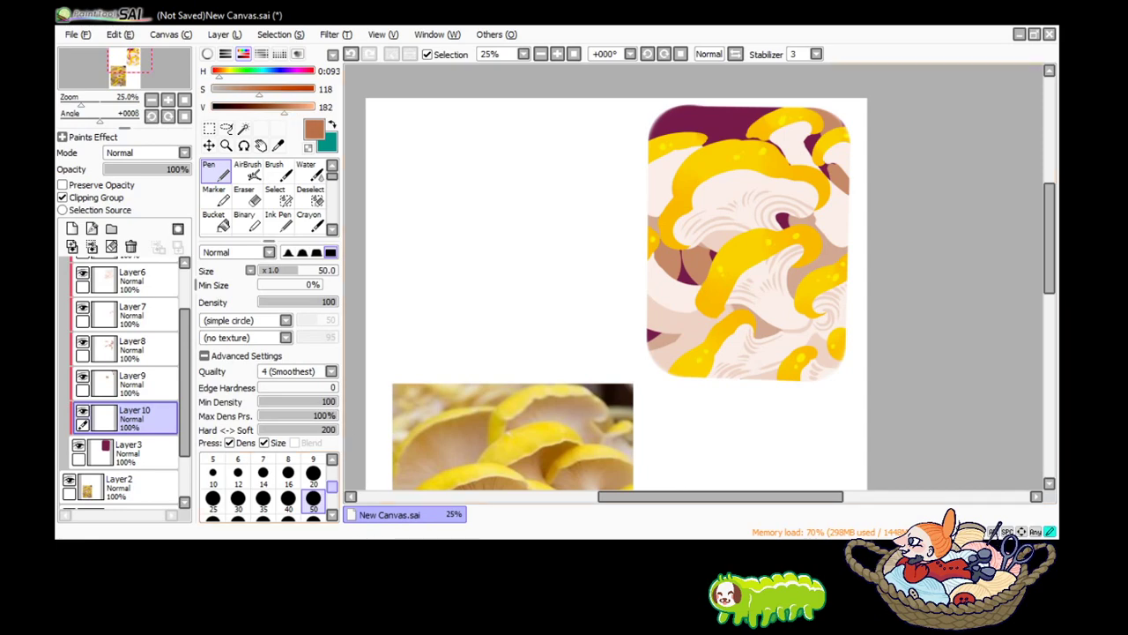
{"action": "scroll", "coordinate": [331, 515], "scroll_direction": "down", "scroll_amount": 3}
{"action": "left_click", "coordinate": [262, 508]}
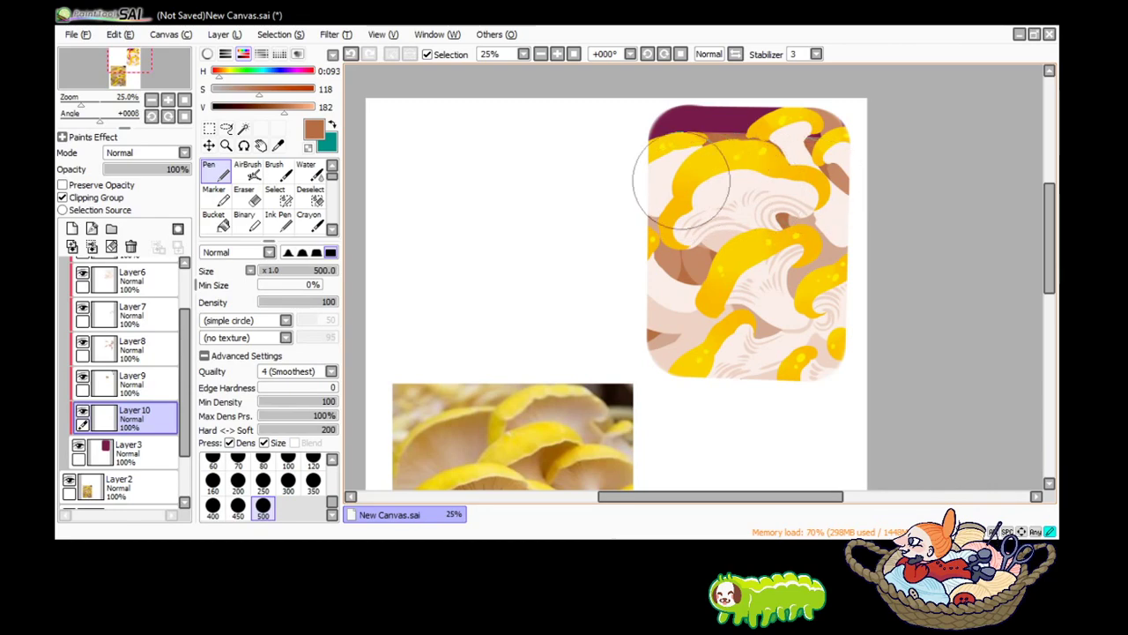
{"action": "left_click_drag", "start_coordinate": [692, 181], "coordinate": [824, 183]}
Blur the brown band into a soft shadow at size 500 and set the layer to 54% opacity.
{"action": "scroll", "coordinate": [264, 198], "scroll_direction": "down", "scroll_amount": 2}
{"action": "left_click", "coordinate": [302, 194]}
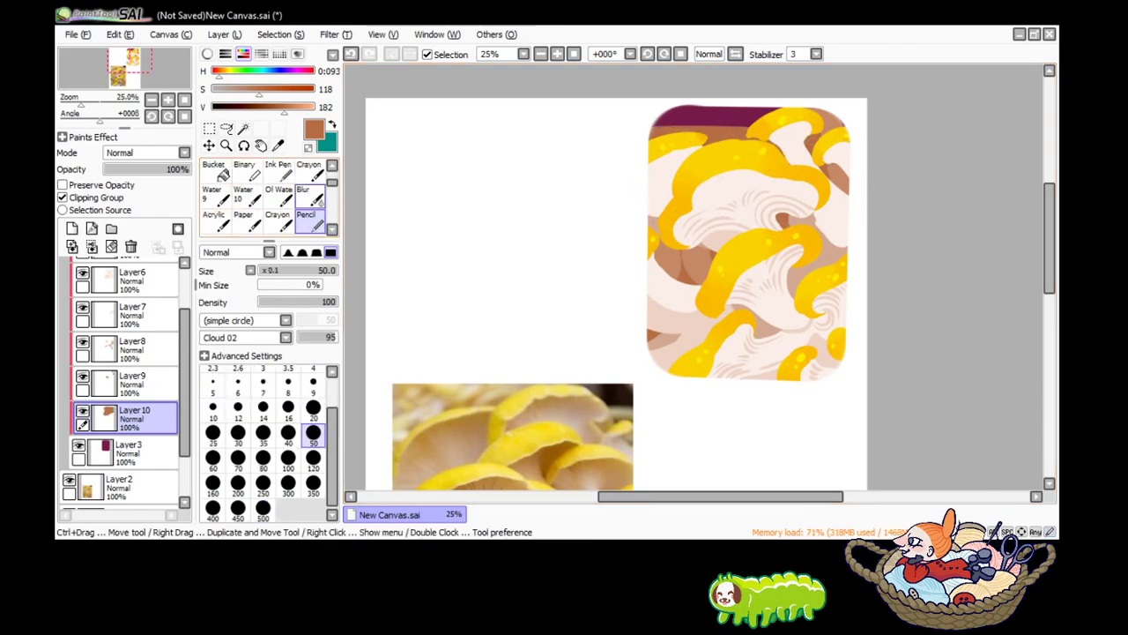
{"action": "scroll", "coordinate": [273, 493], "scroll_direction": "down", "scroll_amount": 2}
{"action": "left_click", "coordinate": [262, 508]}
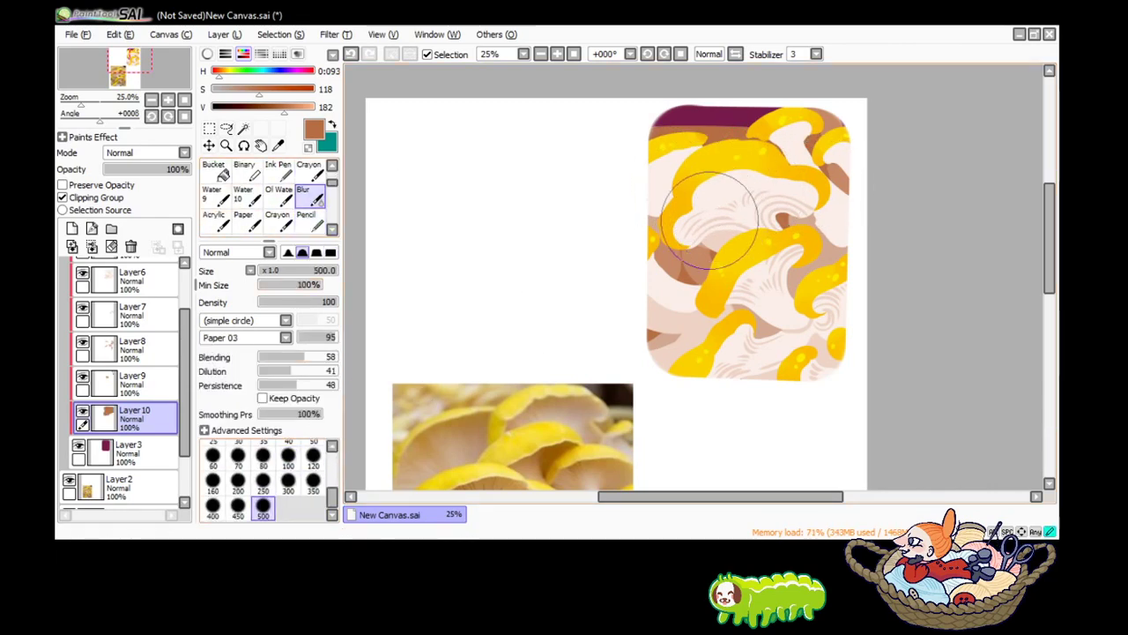
{"action": "mouse_move", "coordinate": [765, 119]}
{"action": "left_mouse_down"}
{"action": "mouse_move", "coordinate": [625, 141]}
{"action": "mouse_move", "coordinate": [855, 104]}
{"action": "mouse_move", "coordinate": [693, 114]}
{"action": "mouse_move", "coordinate": [837, 190]}
{"action": "left_mouse_up"}
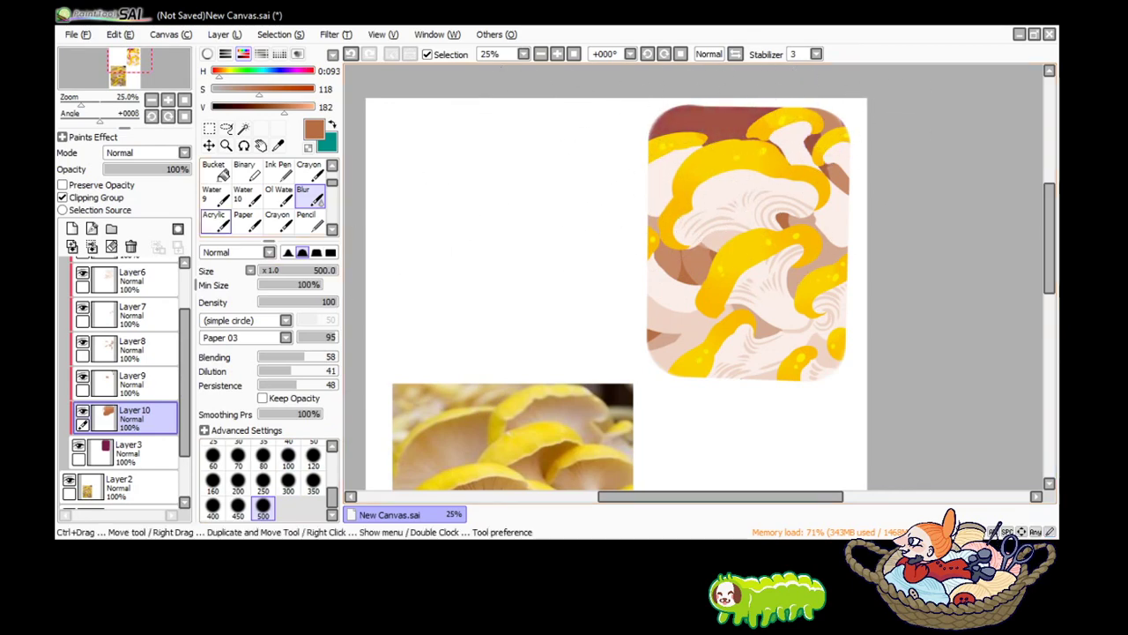
{"action": "left_click_drag", "start_coordinate": [189, 168], "coordinate": [150, 169]}
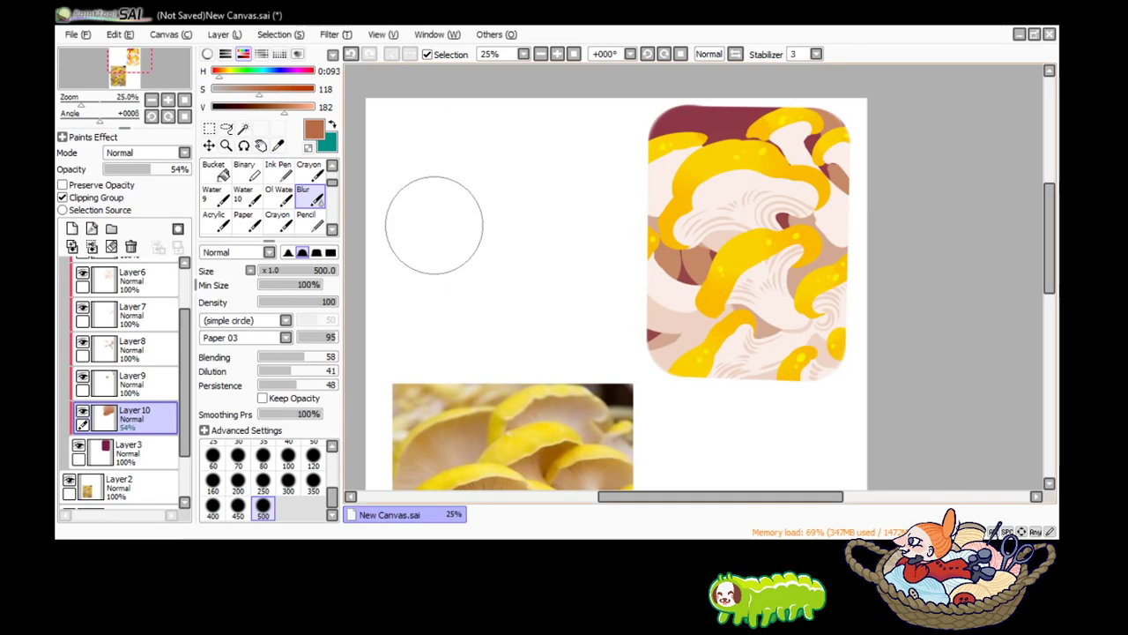
{"action": "scroll", "coordinate": [282, 198], "scroll_direction": "up", "scroll_amount": 2}
Dab a small touch-up mark near the card's top with a size-9 Pen on Layer5.
{"action": "key", "text": "n"}
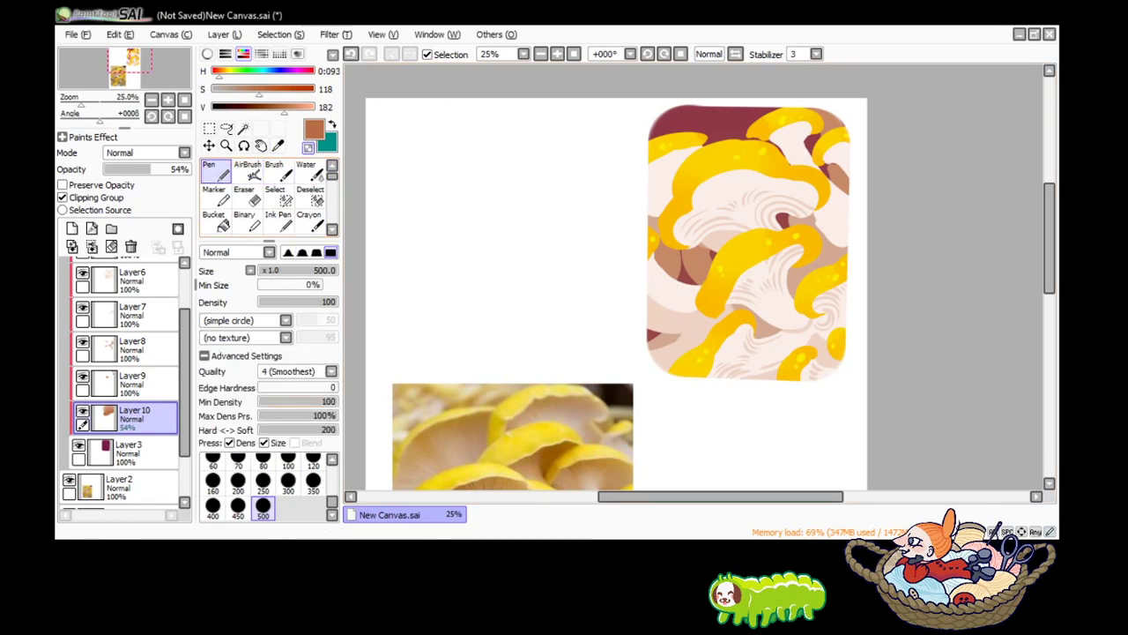
{"action": "left_click", "coordinate": [313, 462]}
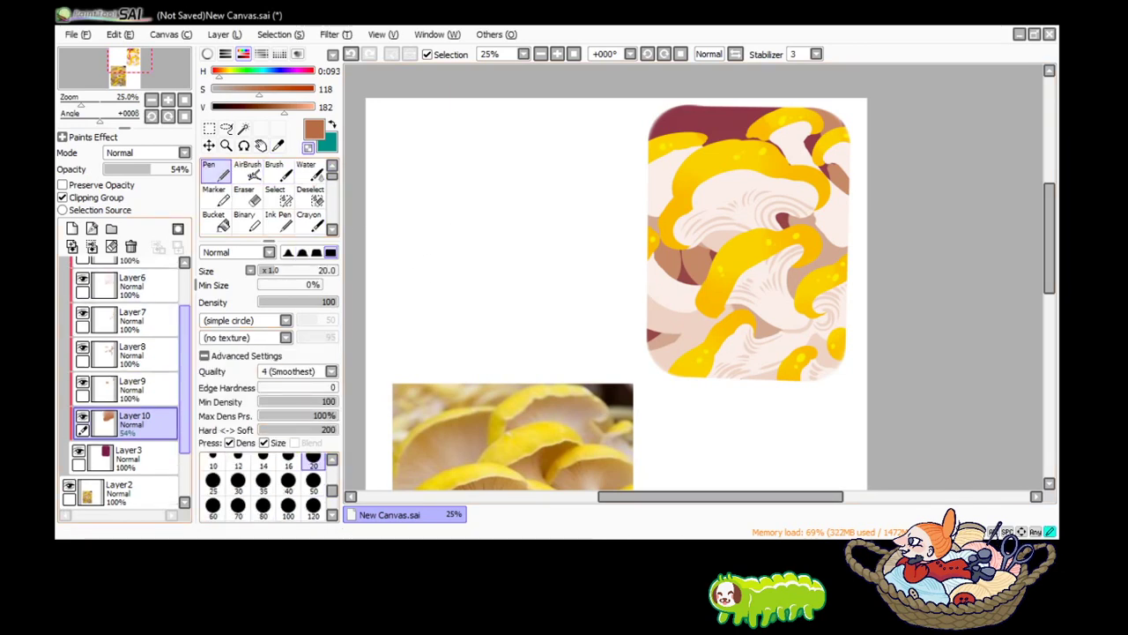
{"action": "scroll", "coordinate": [123, 379], "scroll_direction": "up", "scroll_amount": 3}
{"action": "left_click", "coordinate": [132, 308]}
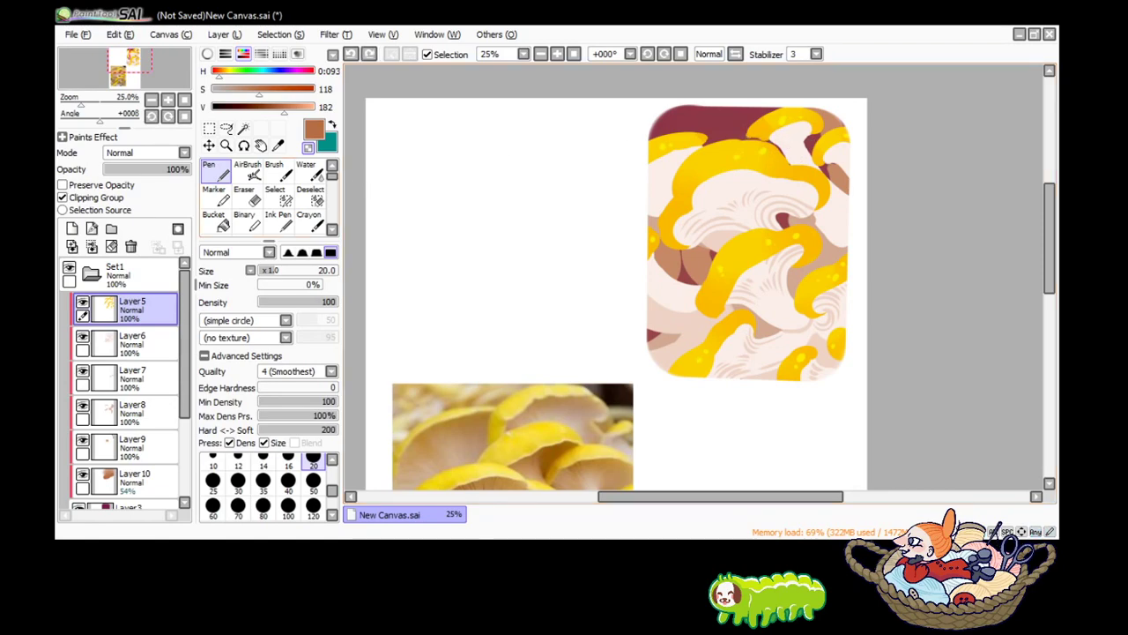
{"action": "key", "text": "bracketleft"}
{"action": "key", "text": "bracketleft"}
{"action": "key", "text": "bracketleft"}
{"action": "key", "text": "bracketleft"}
{"action": "key", "text": "bracketleft"}
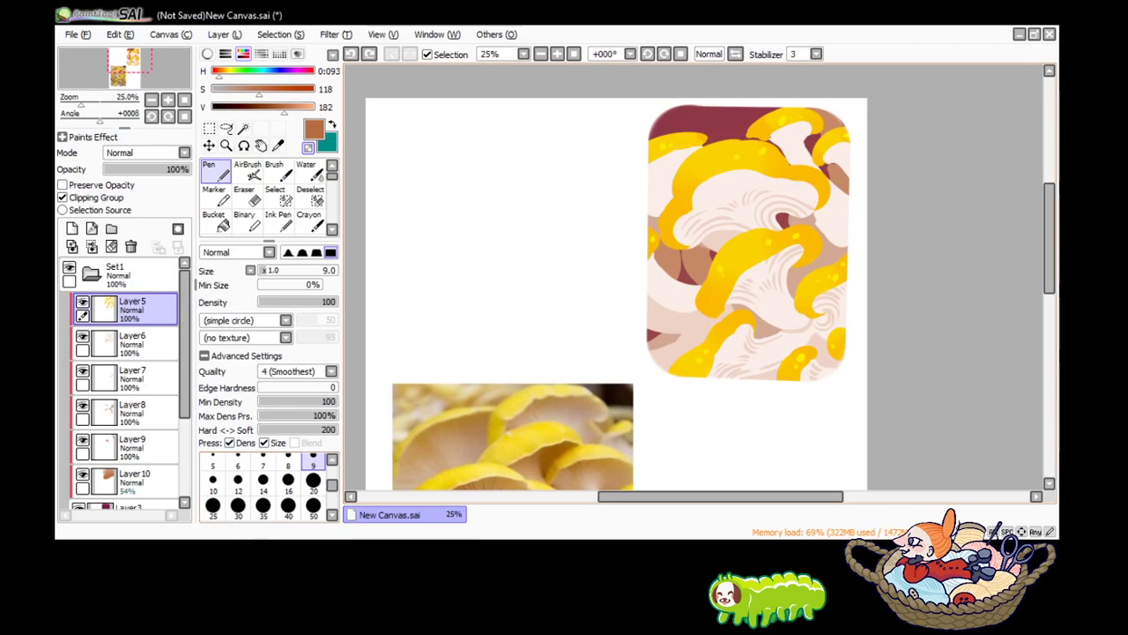
{"action": "left_click", "coordinate": [747, 139]}
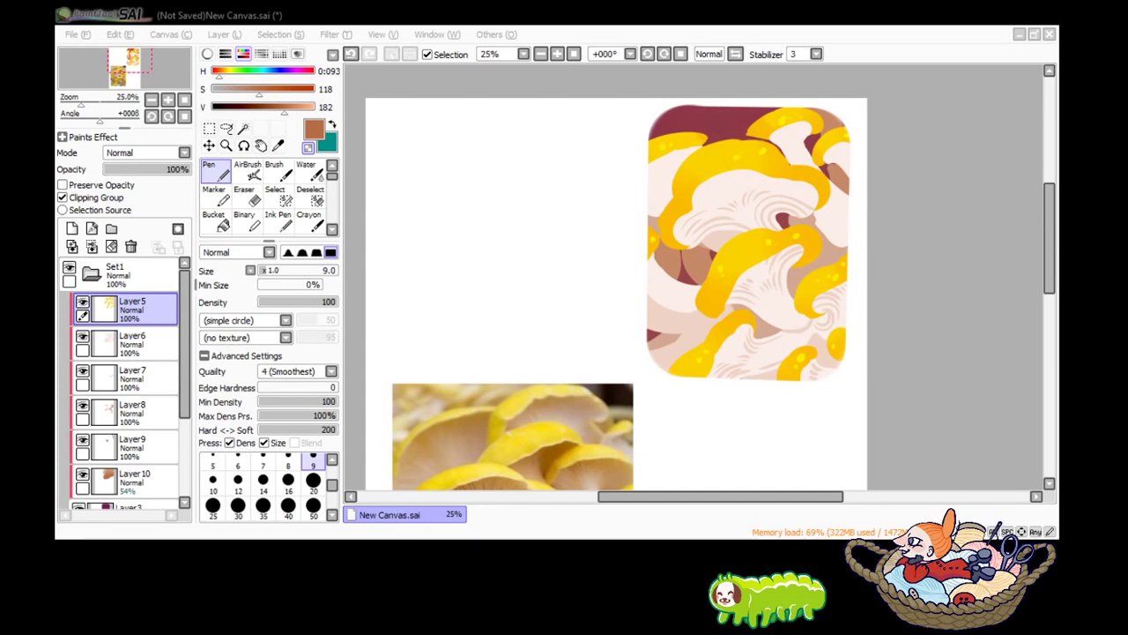
Sample the pale pink gill colour on Layer6 and zoom out to show the whole page.
{"action": "left_click", "coordinate": [516, 165]}
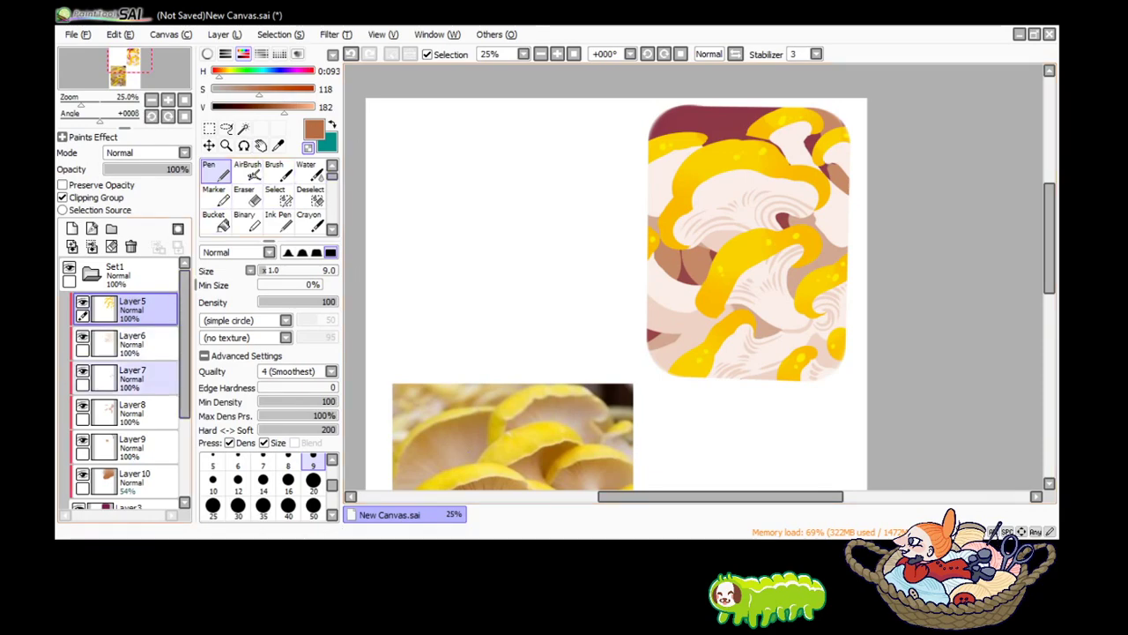
{"action": "left_click", "coordinate": [133, 343]}
{"action": "left_click", "coordinate": [277, 146]}
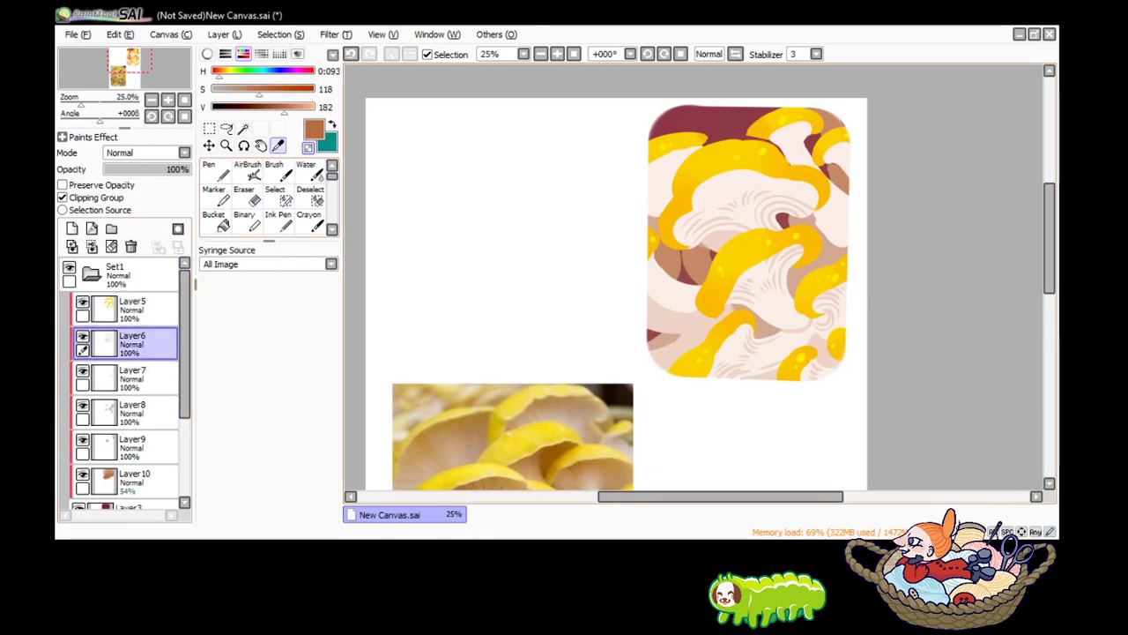
{"action": "left_click", "coordinate": [749, 290]}
{"action": "key", "text": "alt"}
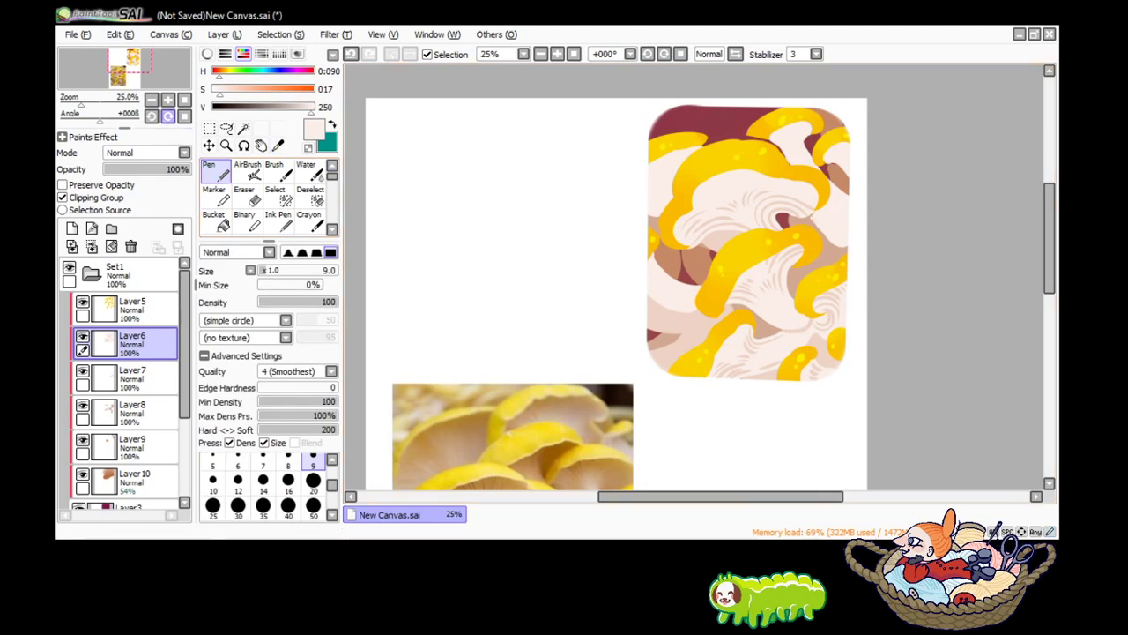
{"action": "left_click", "coordinate": [152, 98]}
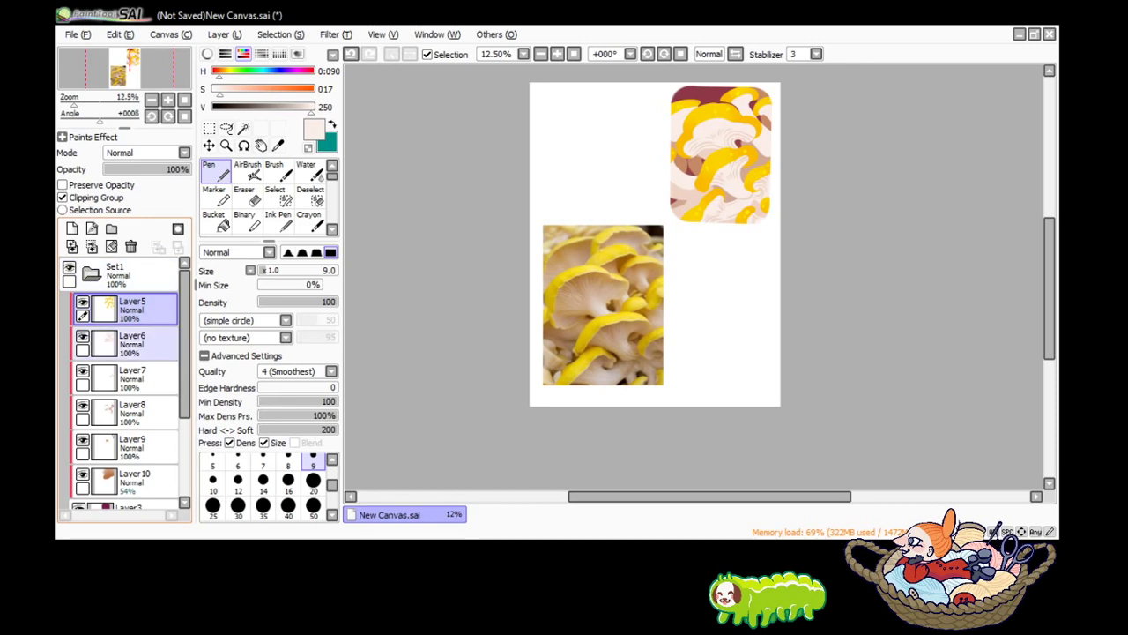
Hide the reference photo, show the teal card, and enlarge the teal image with Move > Scale.
{"action": "scroll", "coordinate": [123, 388], "scroll_direction": "down", "scroll_amount": 3}
{"action": "left_click", "coordinate": [133, 423]}
{"action": "left_click", "coordinate": [69, 415]}
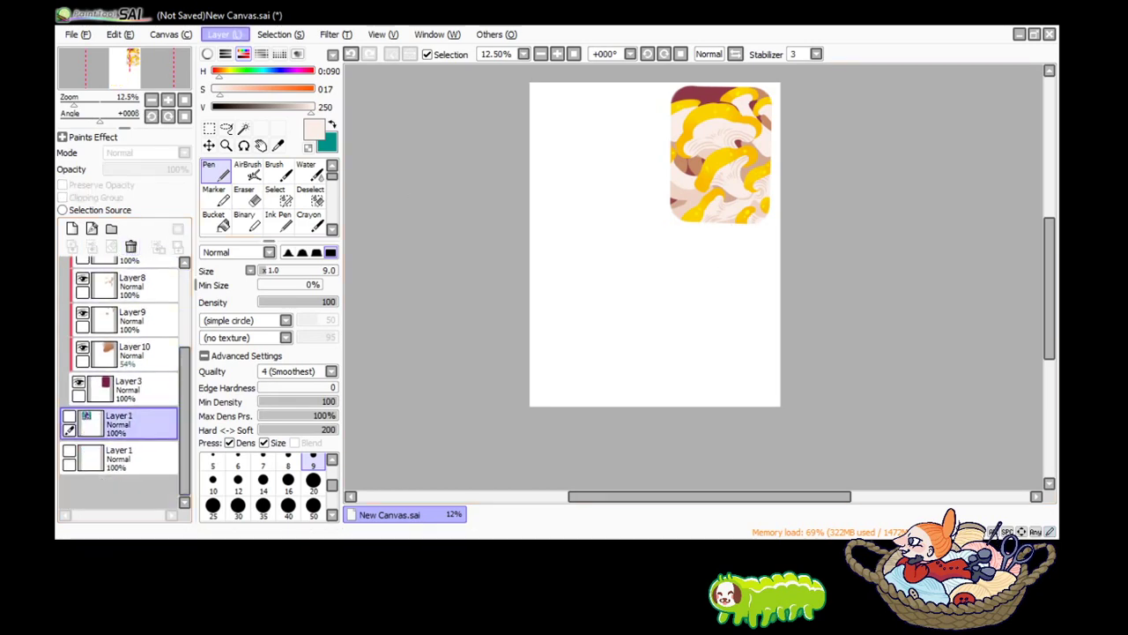
{"action": "left_click", "coordinate": [69, 302]}
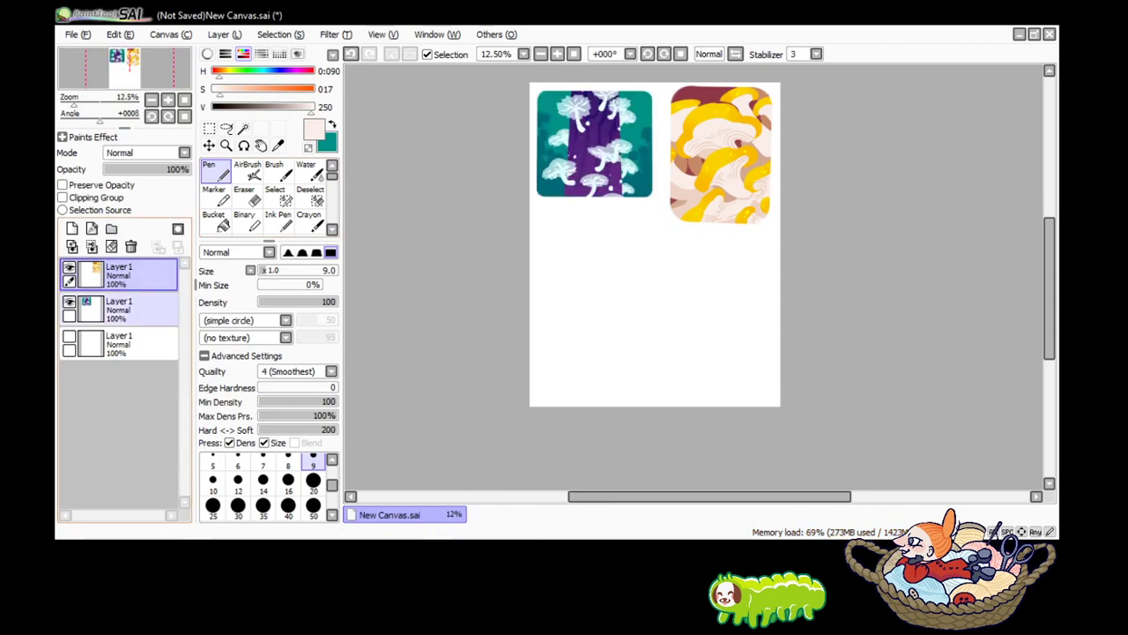
{"action": "left_click", "coordinate": [209, 128]}
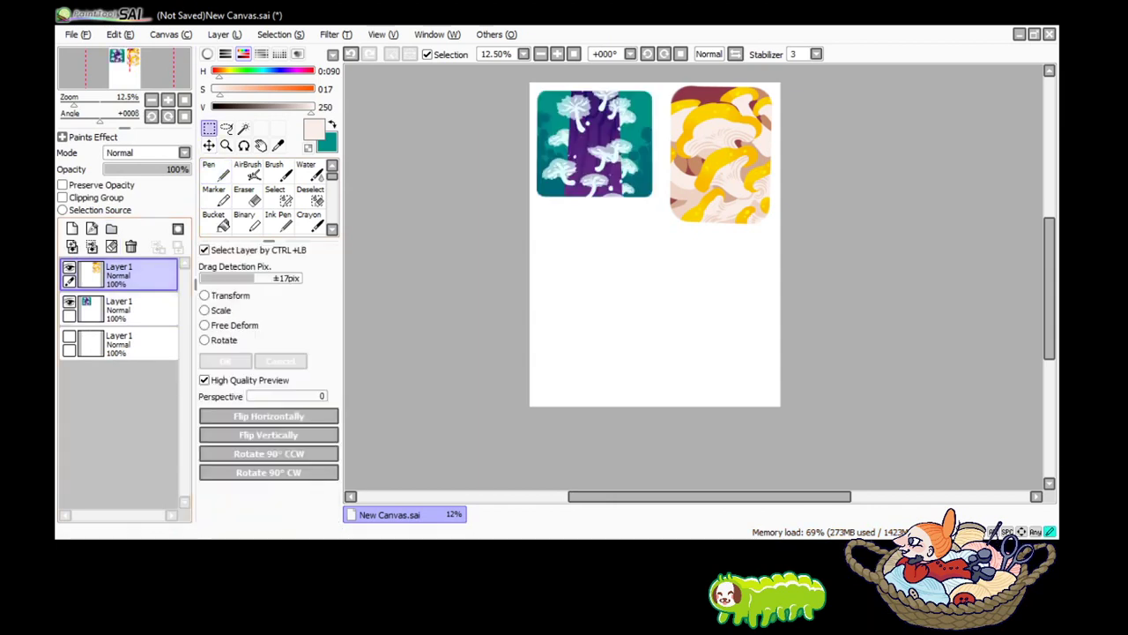
{"action": "left_click", "coordinate": [211, 310]}
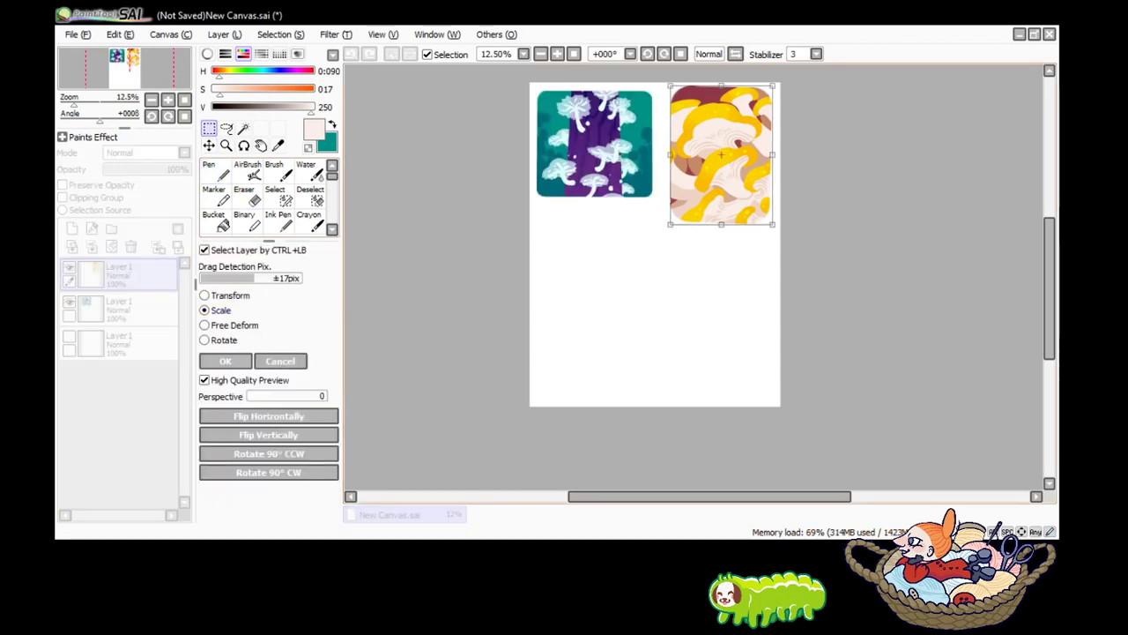
{"action": "left_click", "coordinate": [224, 361]}
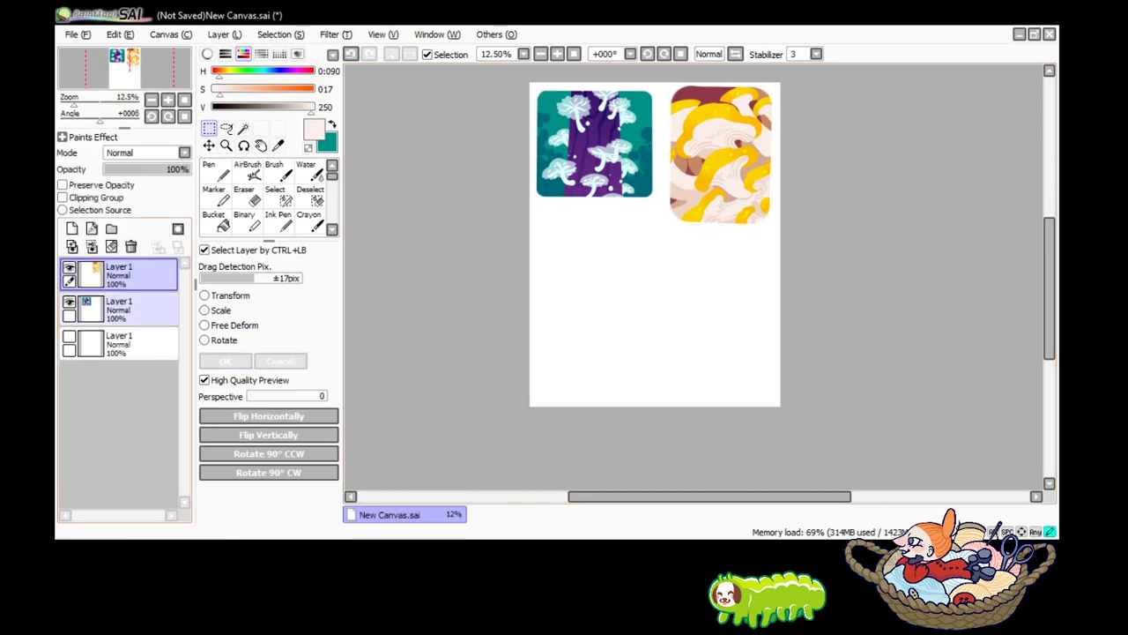
{"action": "left_click", "coordinate": [211, 310]}
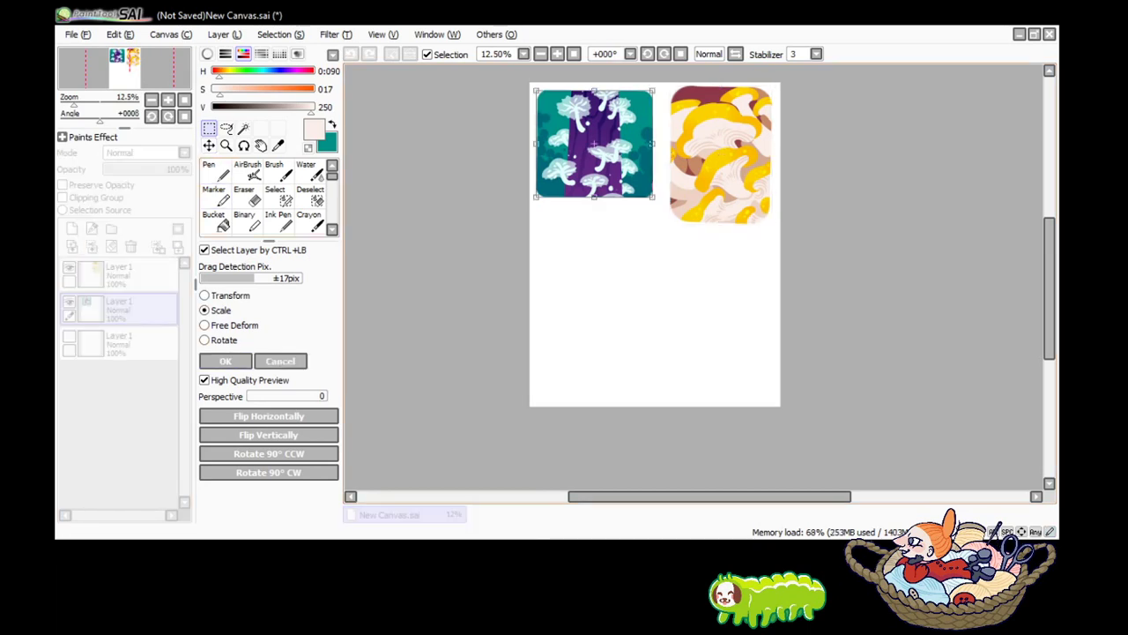
{"action": "left_click_drag", "start_coordinate": [649, 198], "coordinate": [663, 213]}
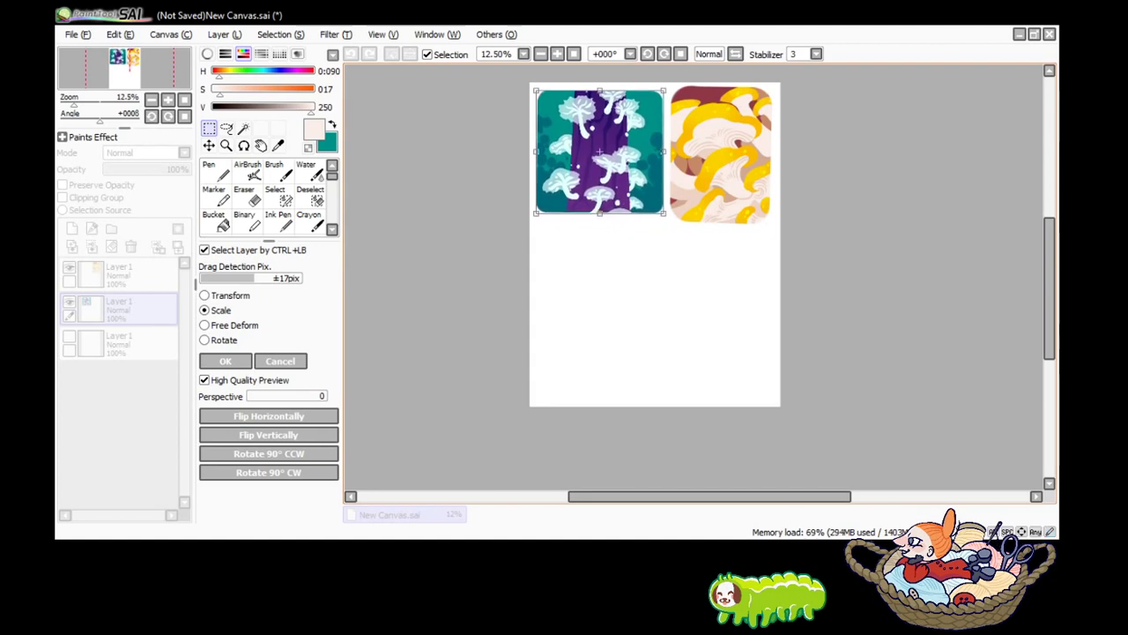
{"action": "left_click", "coordinate": [225, 360]}
Scale and reposition the yellow image to match the teal one's size.
{"action": "left_click", "coordinate": [132, 275]}
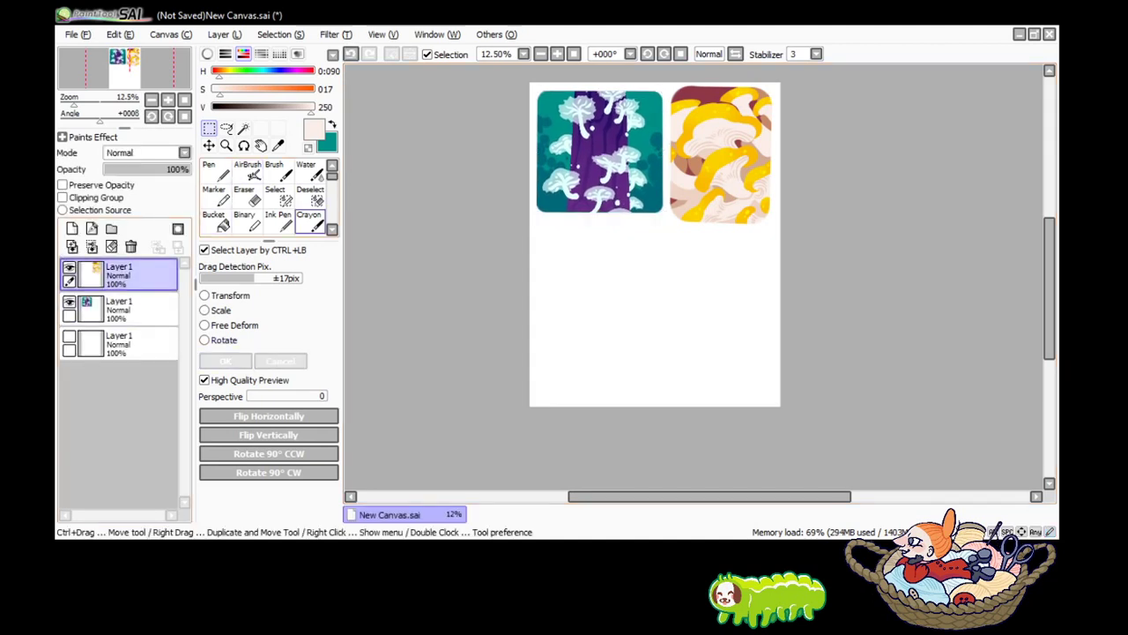
{"action": "left_click", "coordinate": [204, 310]}
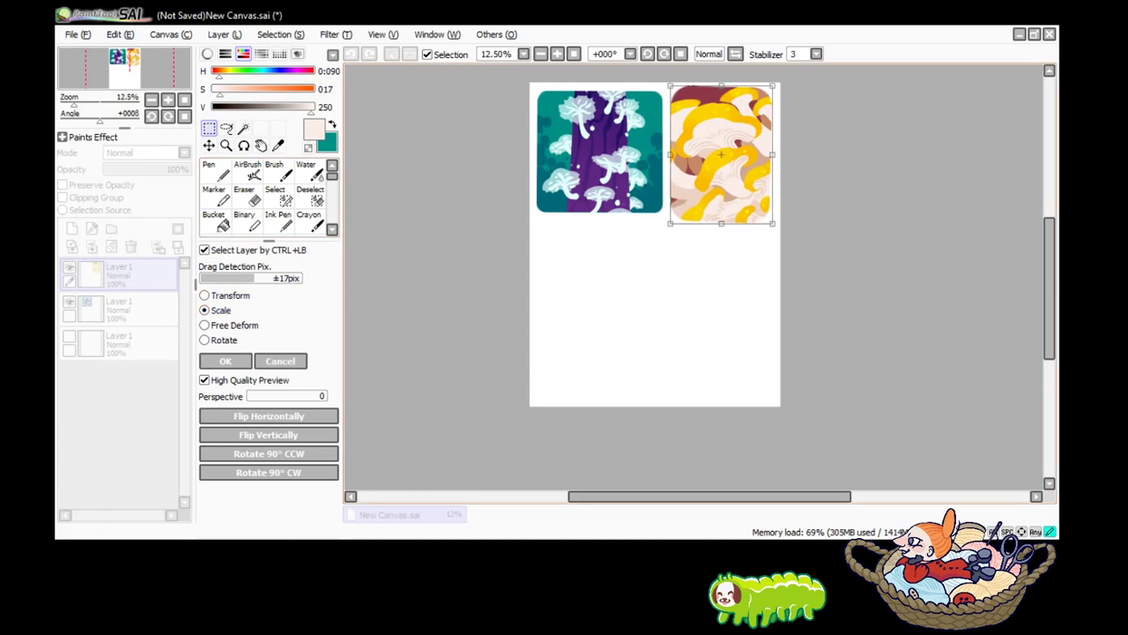
{"action": "left_click_drag", "start_coordinate": [771, 222], "coordinate": [767, 216]}
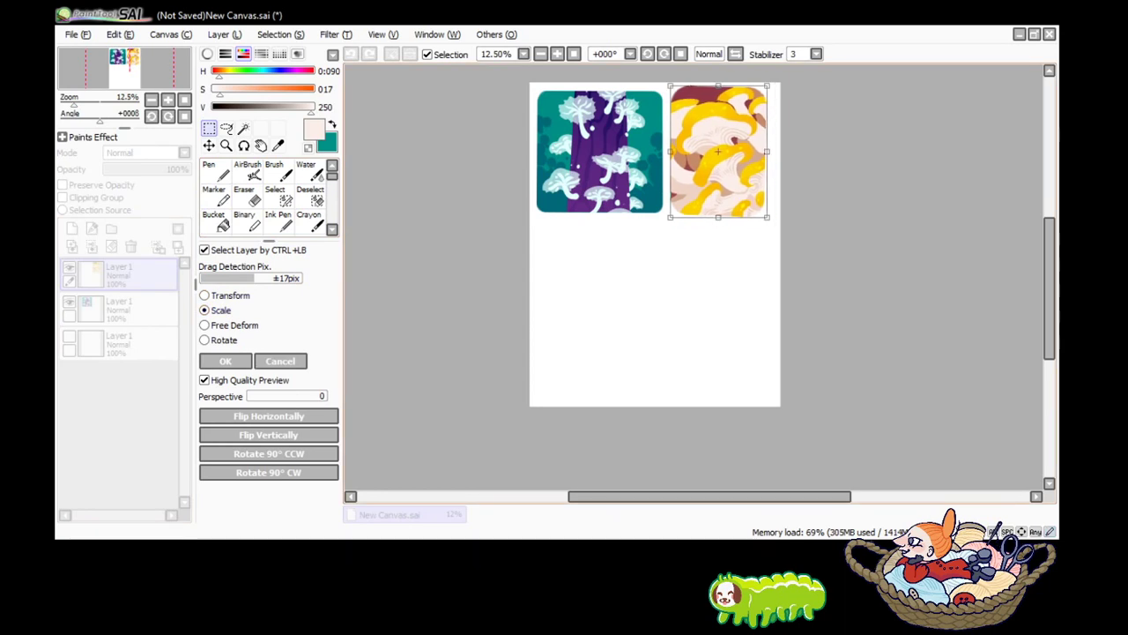
{"action": "left_click_drag", "start_coordinate": [719, 85], "coordinate": [719, 91]}
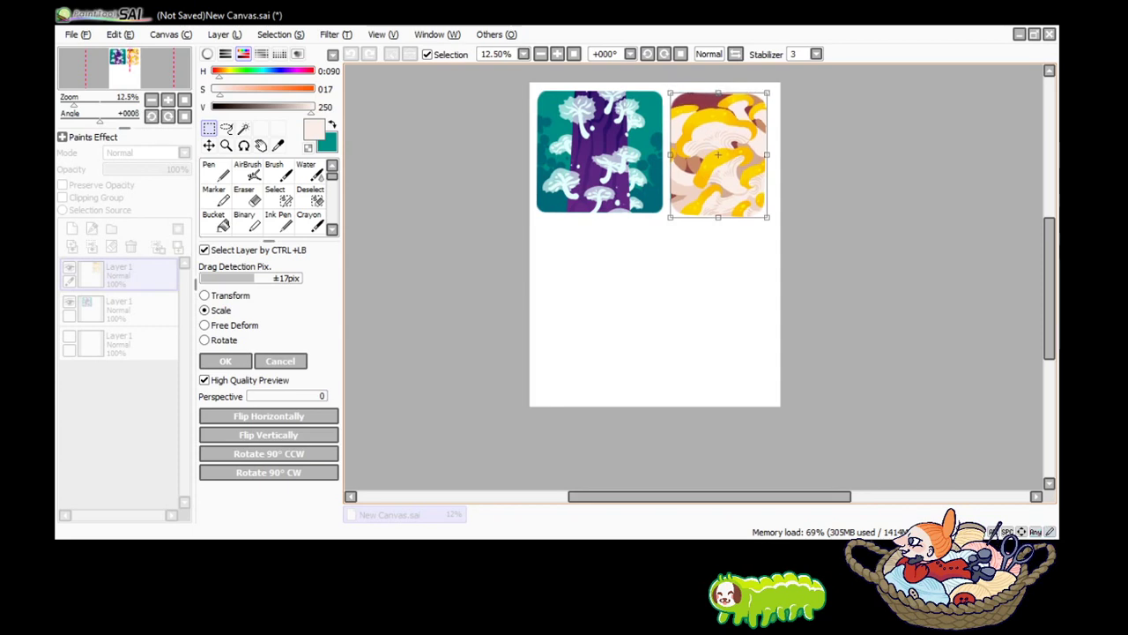
{"action": "left_click_drag", "start_coordinate": [718, 154], "coordinate": [722, 151]}
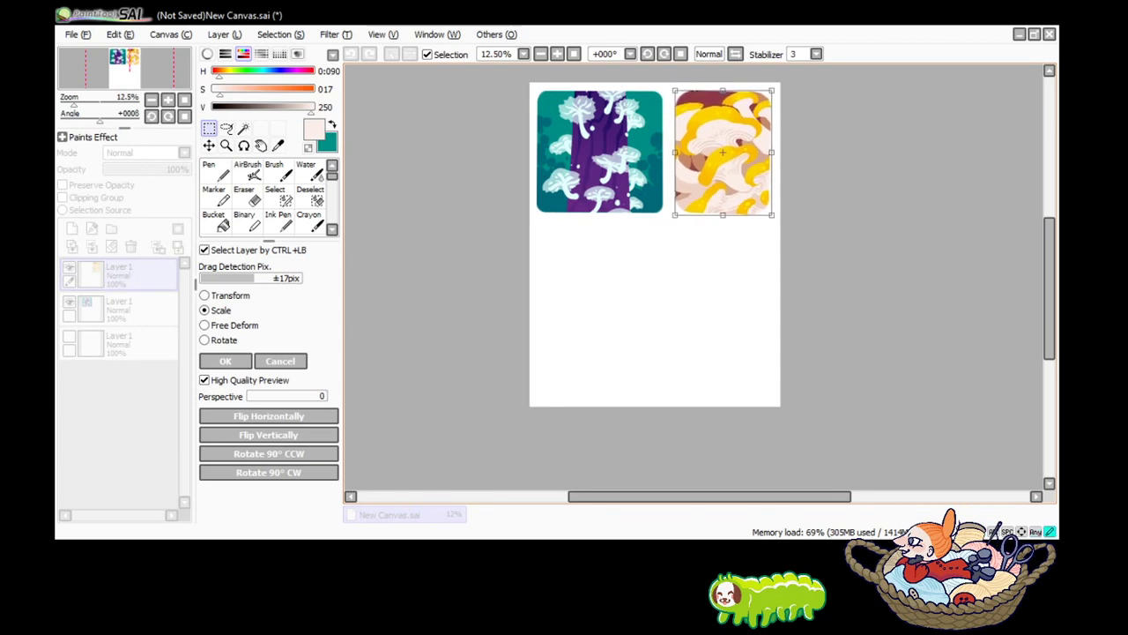
{"action": "left_click", "coordinate": [224, 360]}
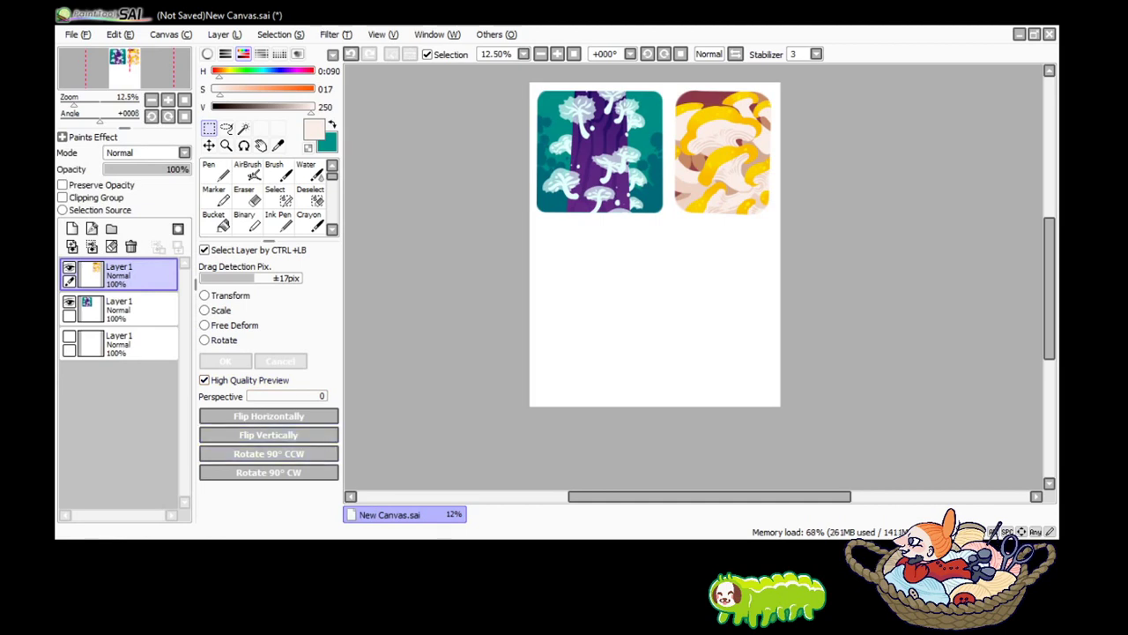
Switch to the mushie studies.sai window with pink caps on the dark brown card.
{"action": "key", "text": "alt+Tab"}
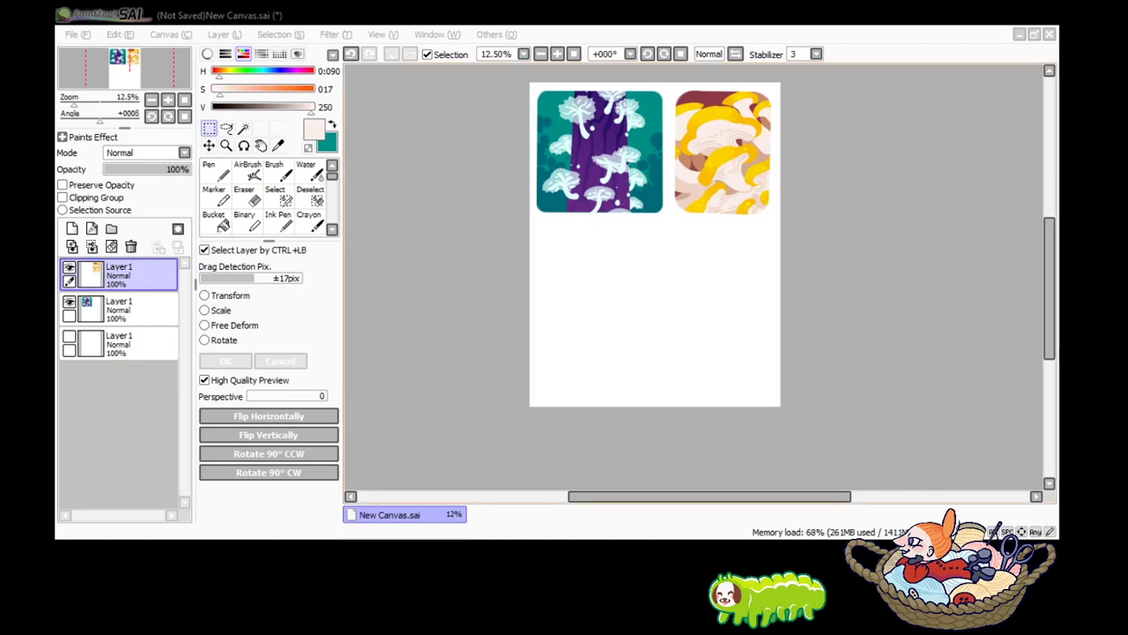
{"action": "left_click", "coordinate": [119, 308], "text": "ctrl"}
{"action": "left_click", "coordinate": [132, 274]}
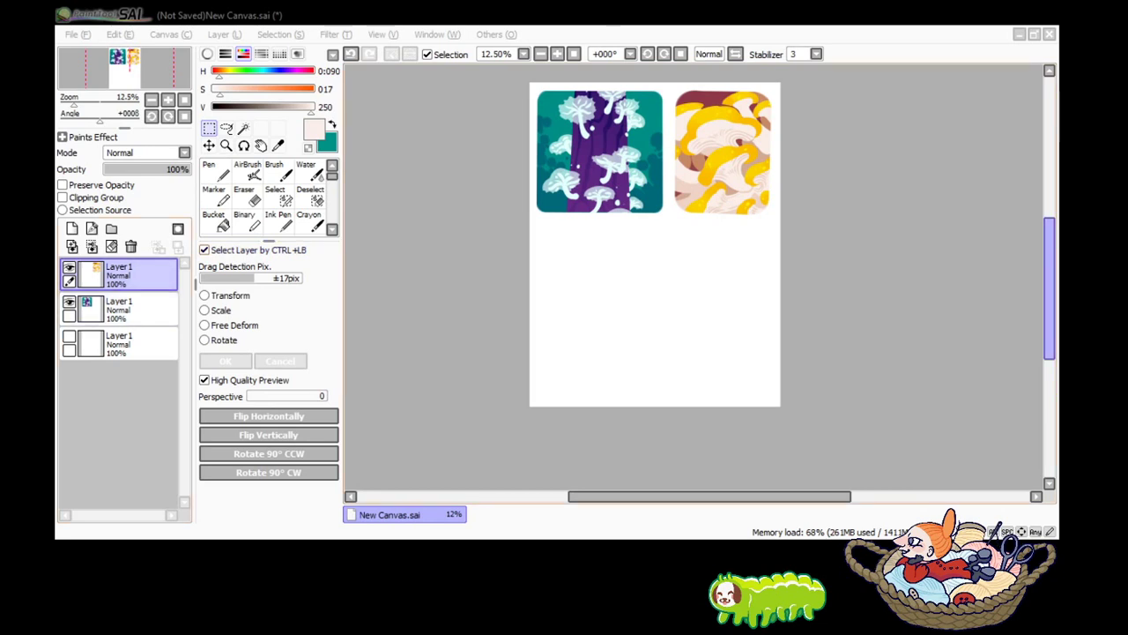
{"action": "scroll", "coordinate": [1049, 291], "scroll_direction": "up", "scroll_amount": 3}
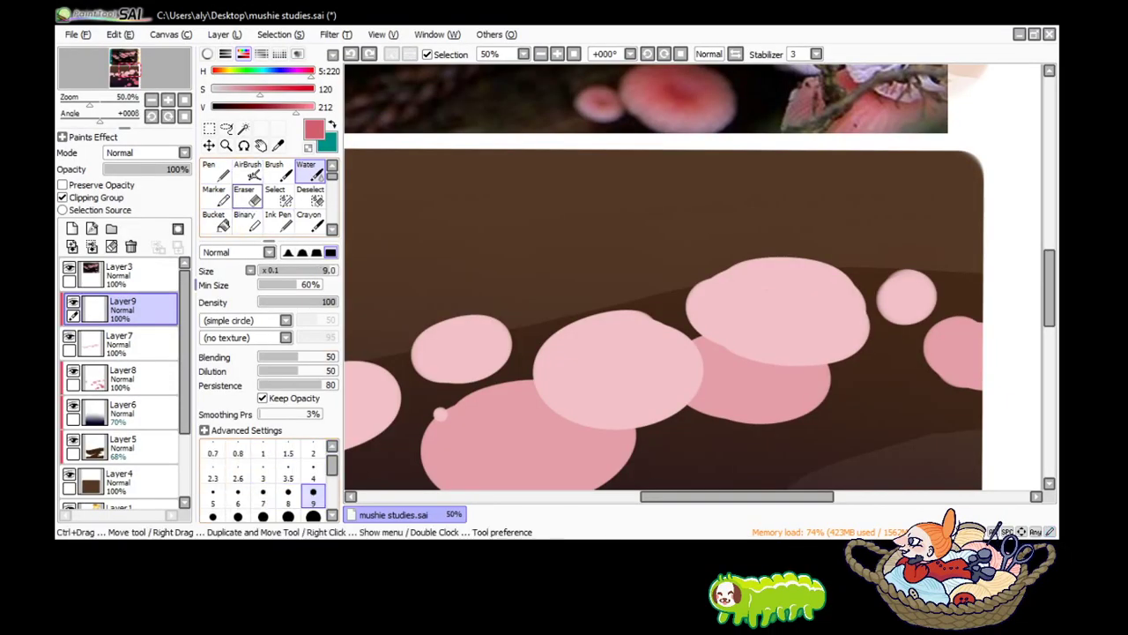
{"action": "left_click", "coordinate": [216, 172]}
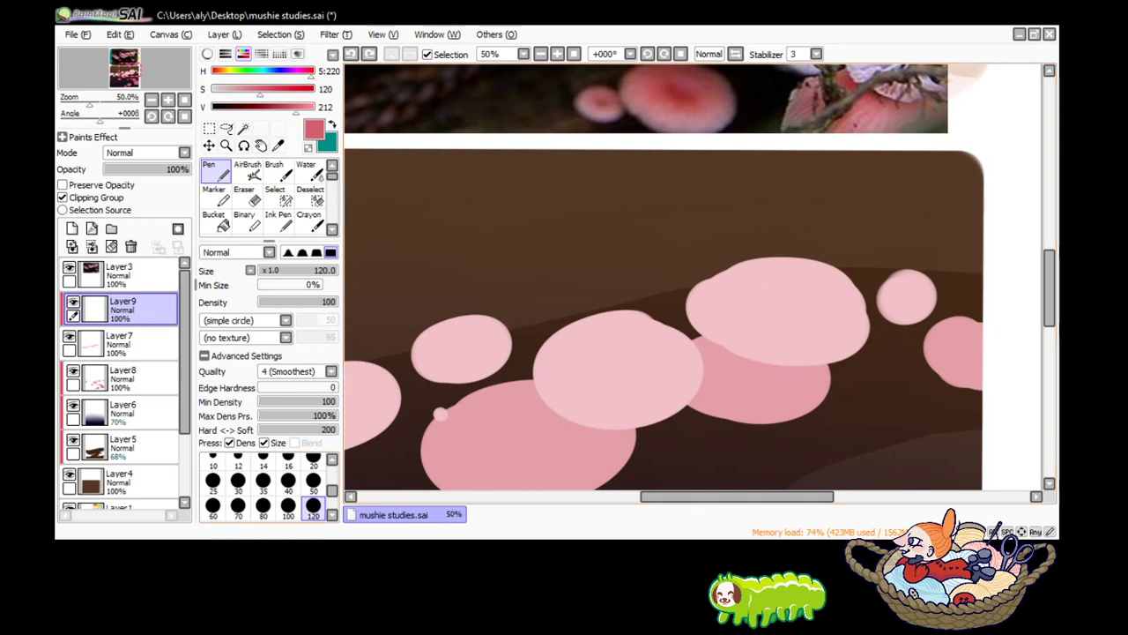
{"action": "left_click", "coordinate": [313, 480]}
{"action": "scroll", "coordinate": [265, 484], "scroll_direction": "up", "scroll_amount": 2}
{"action": "left_click", "coordinate": [313, 485]}
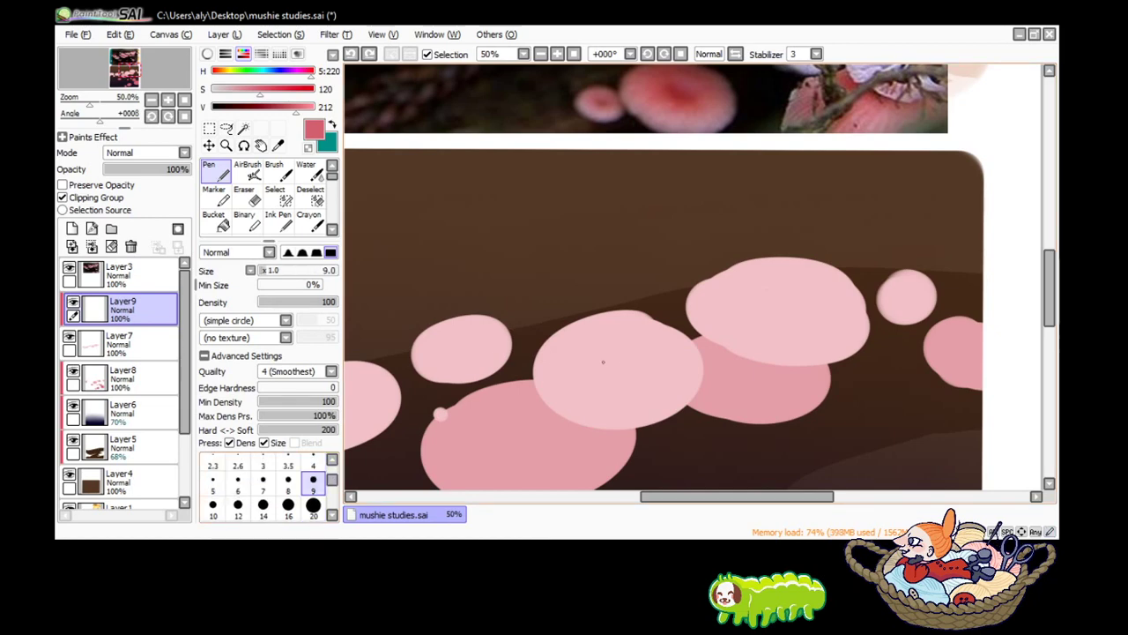
{"action": "mouse_move", "coordinate": [564, 364]}
{"action": "left_mouse_down"}
{"action": "mouse_move", "coordinate": [604, 359]}
{"action": "mouse_move", "coordinate": [578, 392]}
{"action": "left_mouse_up"}
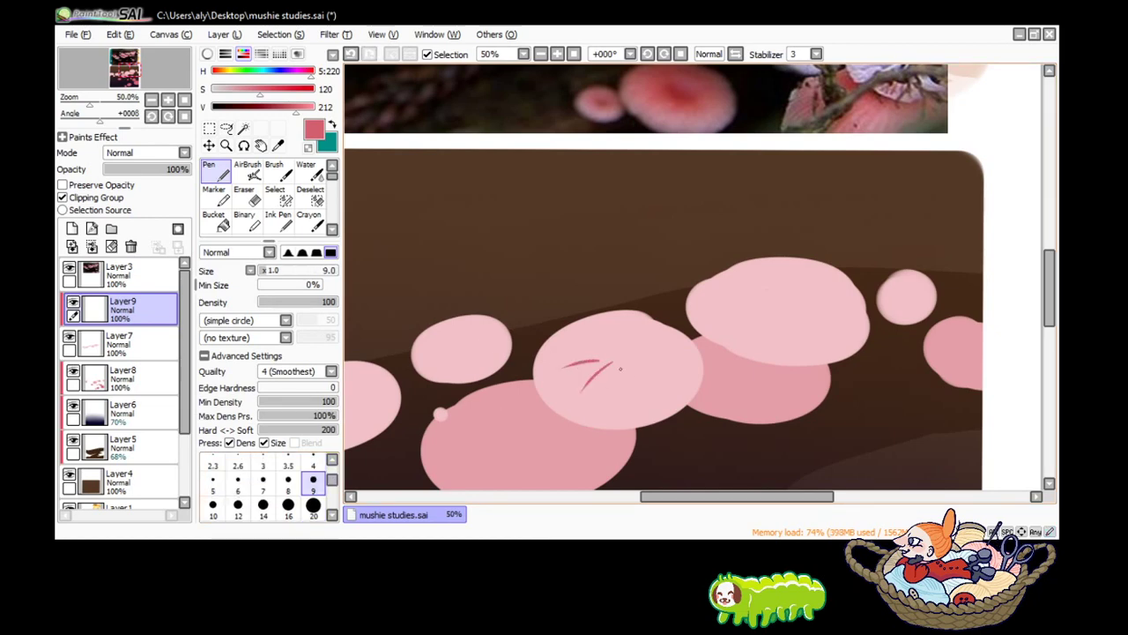
{"action": "mouse_move", "coordinate": [627, 361]}
{"action": "left_mouse_down"}
{"action": "mouse_move", "coordinate": [635, 393]}
{"action": "mouse_move", "coordinate": [679, 370]}
{"action": "left_mouse_up"}
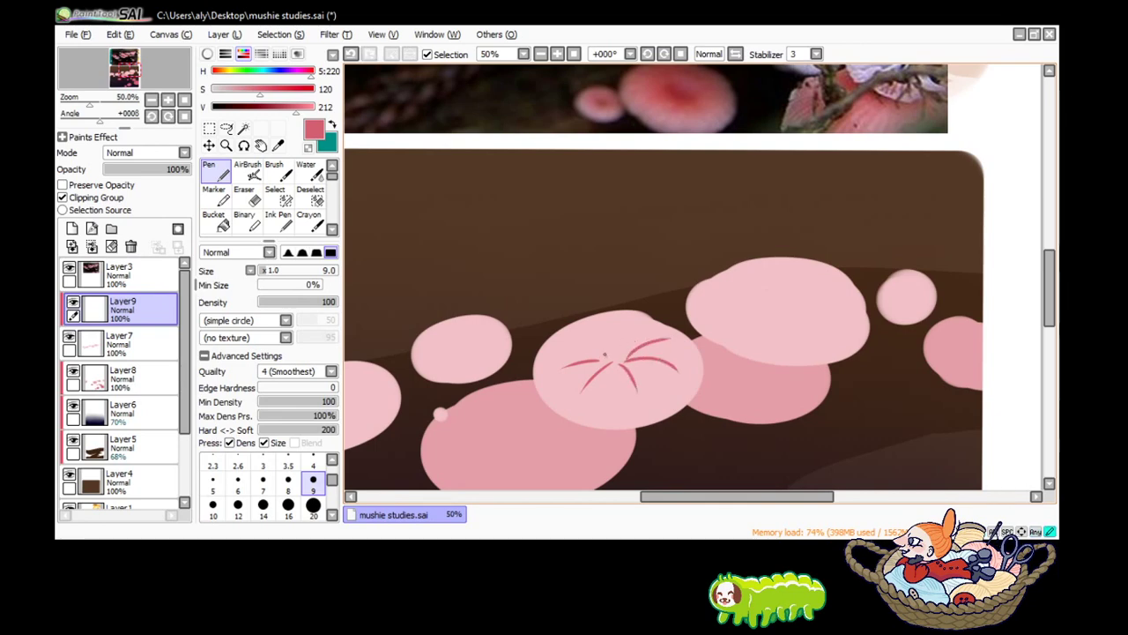
{"action": "left_click_drag", "start_coordinate": [554, 346], "coordinate": [616, 350]}
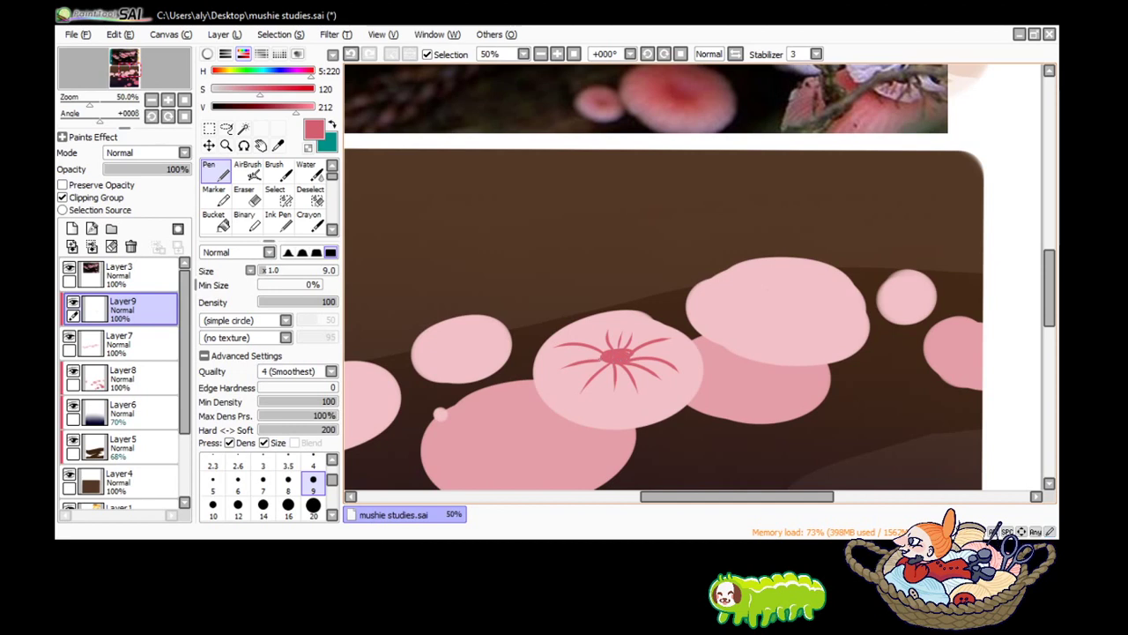
{"action": "scroll", "coordinate": [264, 198], "scroll_direction": "down", "scroll_amount": 1}
{"action": "left_click", "coordinate": [302, 220]}
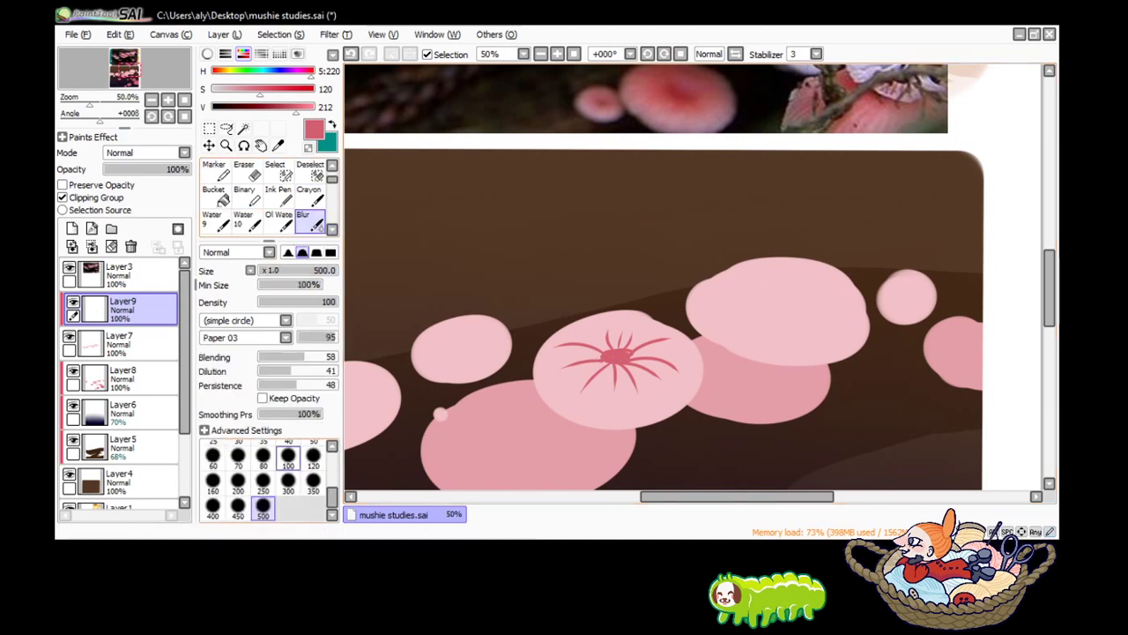
{"action": "scroll", "coordinate": [282, 480], "scroll_direction": "up", "scroll_amount": 2}
{"action": "left_click", "coordinate": [313, 480]}
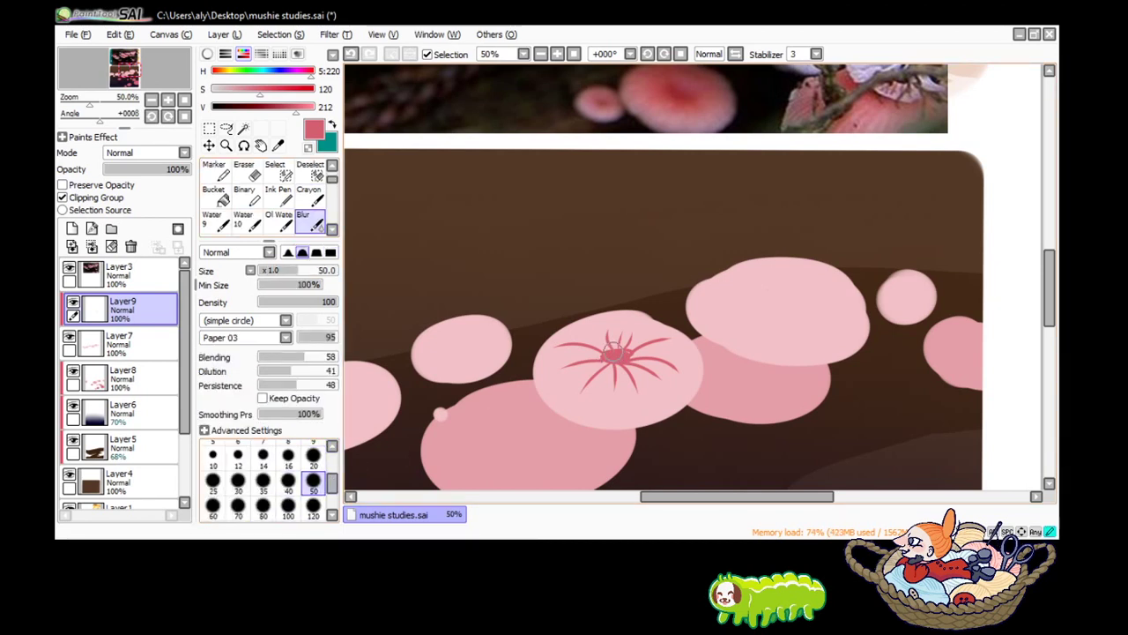
{"action": "left_click_drag", "start_coordinate": [614, 353], "coordinate": [604, 361]}
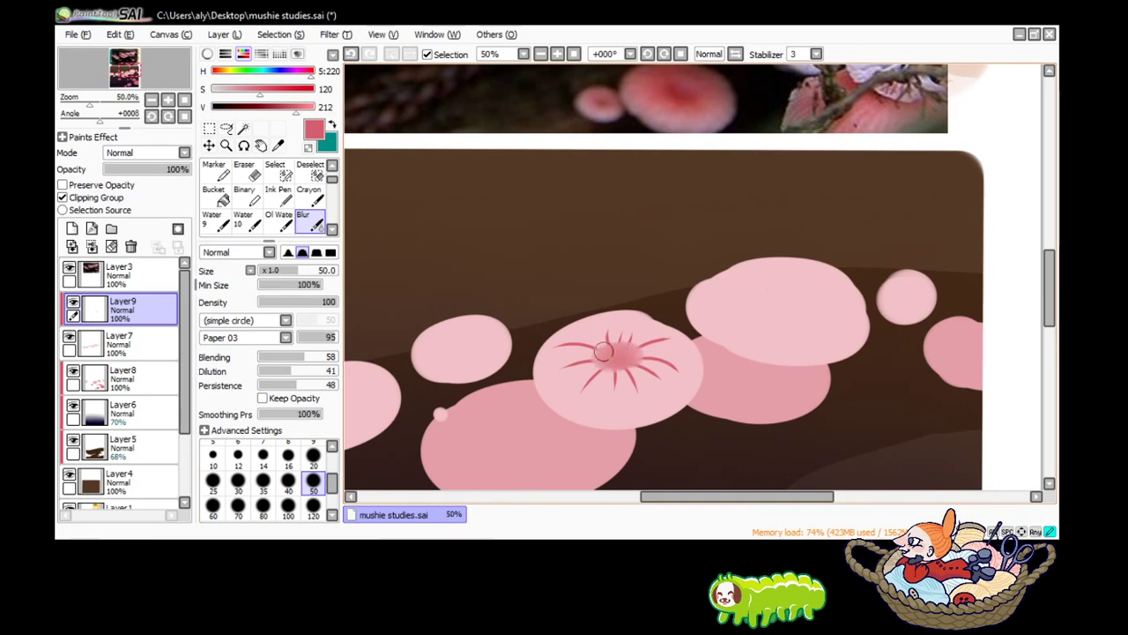
{"action": "key", "text": "ctrl+z"}
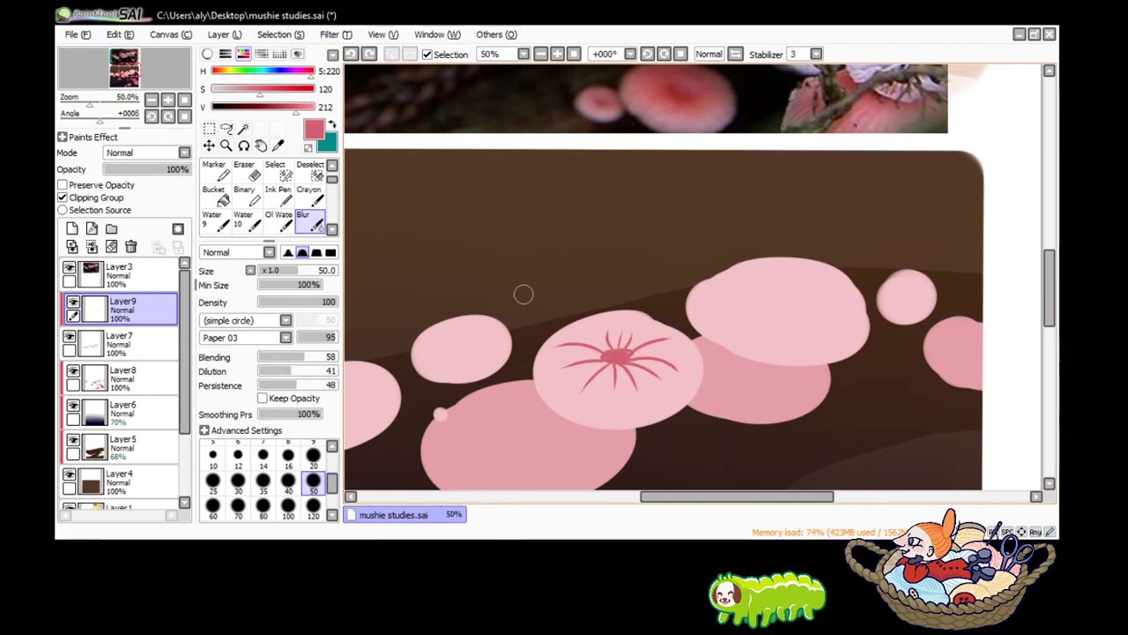
{"action": "key", "text": "ctrl+z"}
{"action": "key", "text": "ctrl+z"}
{"action": "key", "text": "ctrl+z"}
{"action": "key", "text": "ctrl+z"}
{"action": "key", "text": "ctrl+z"}
{"action": "key", "text": "ctrl+z"}
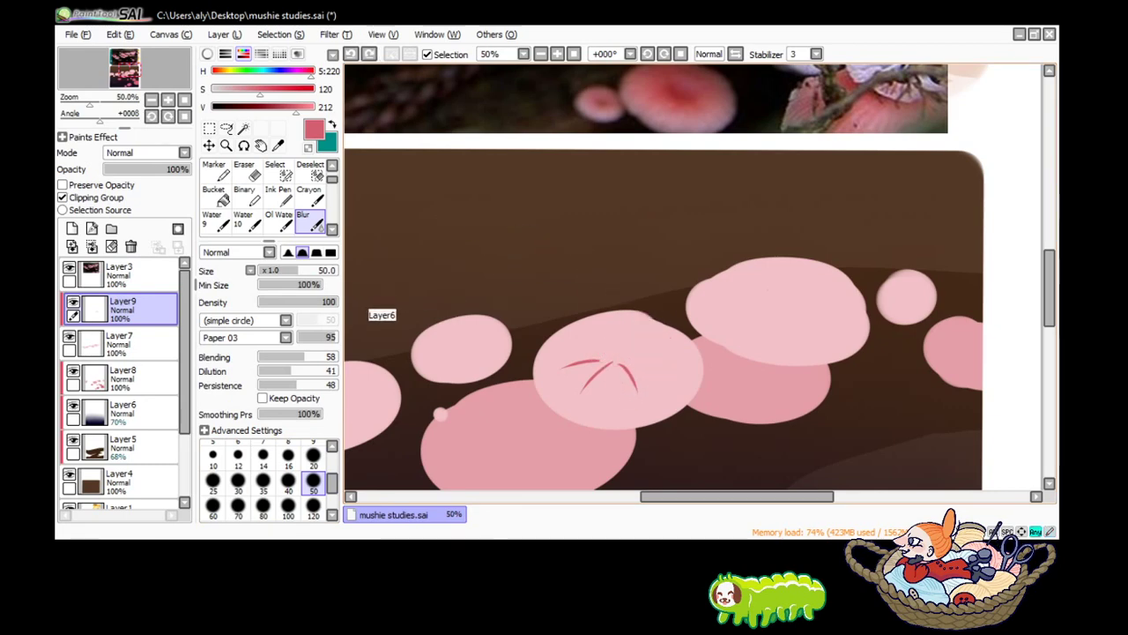
{"action": "key", "text": "ctrl+z"}
{"action": "scroll", "coordinate": [265, 198], "scroll_direction": "up", "scroll_amount": 2}
{"action": "key", "text": "ctrl+z"}
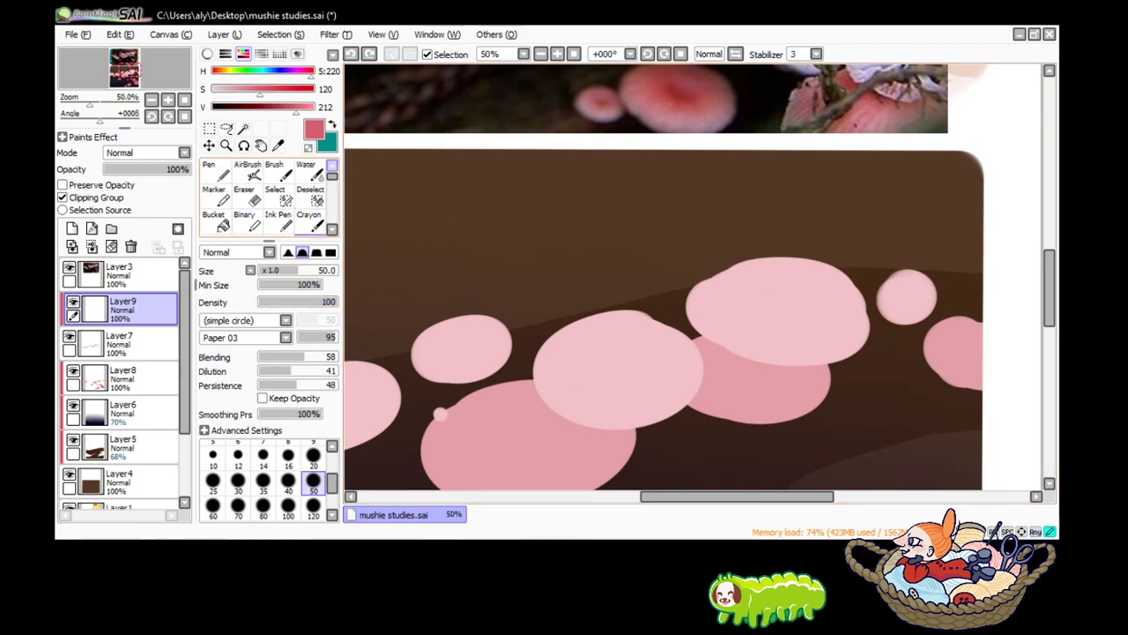
{"action": "key", "text": "n"}
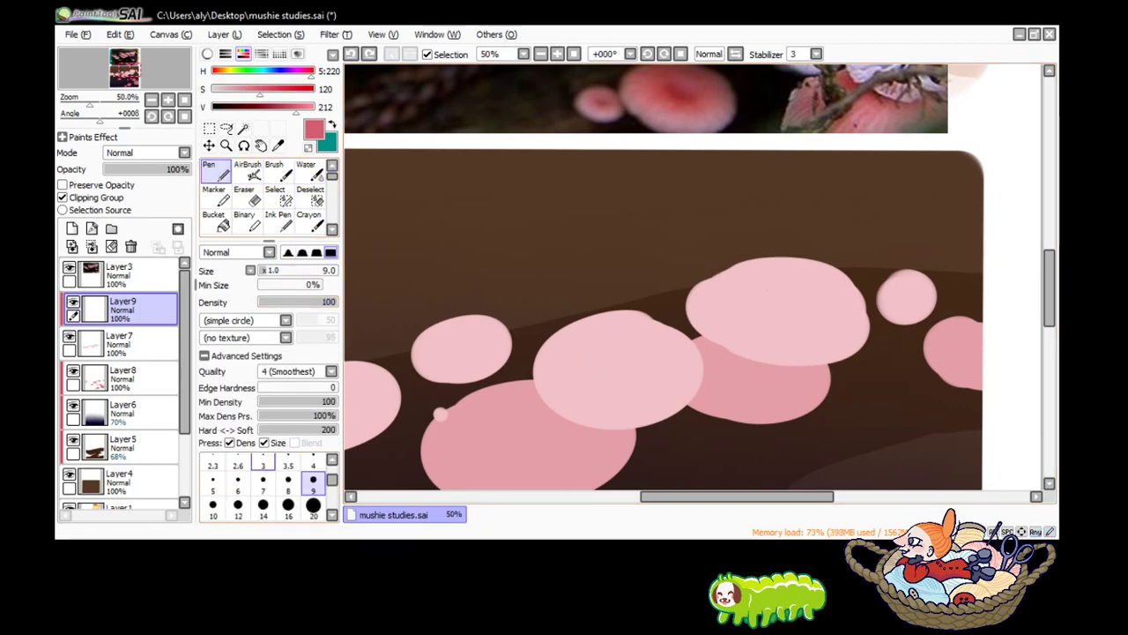
Paint a red mark at the central cap's centre, lighten it, and blur it into a blush.
{"action": "left_click_drag", "start_coordinate": [626, 361], "coordinate": [641, 359]}
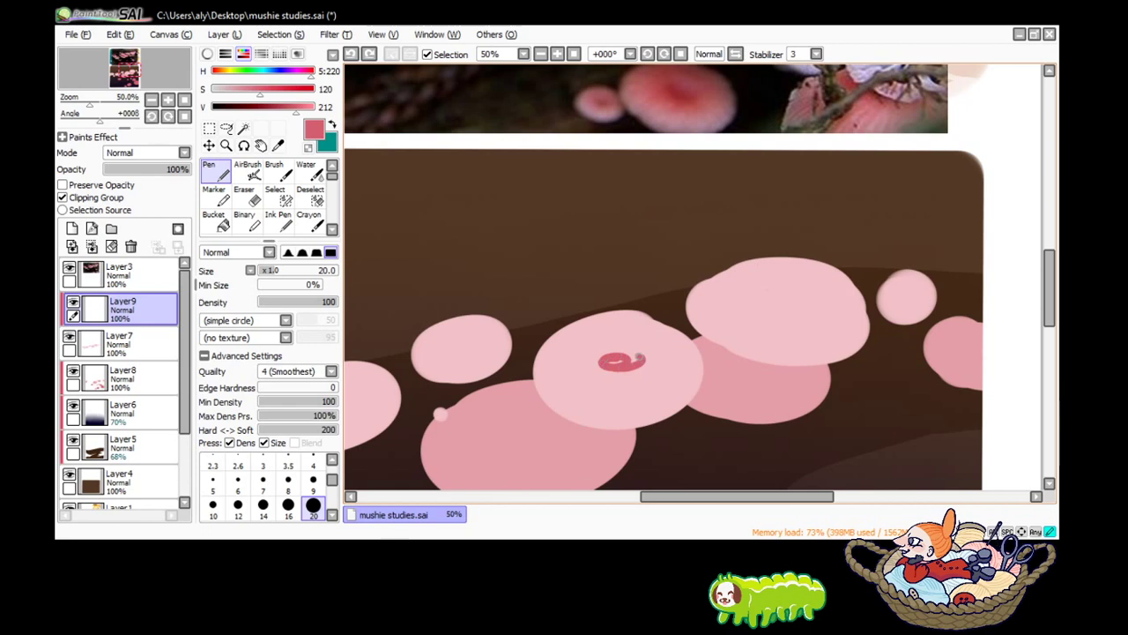
{"action": "left_click", "coordinate": [305, 107]}
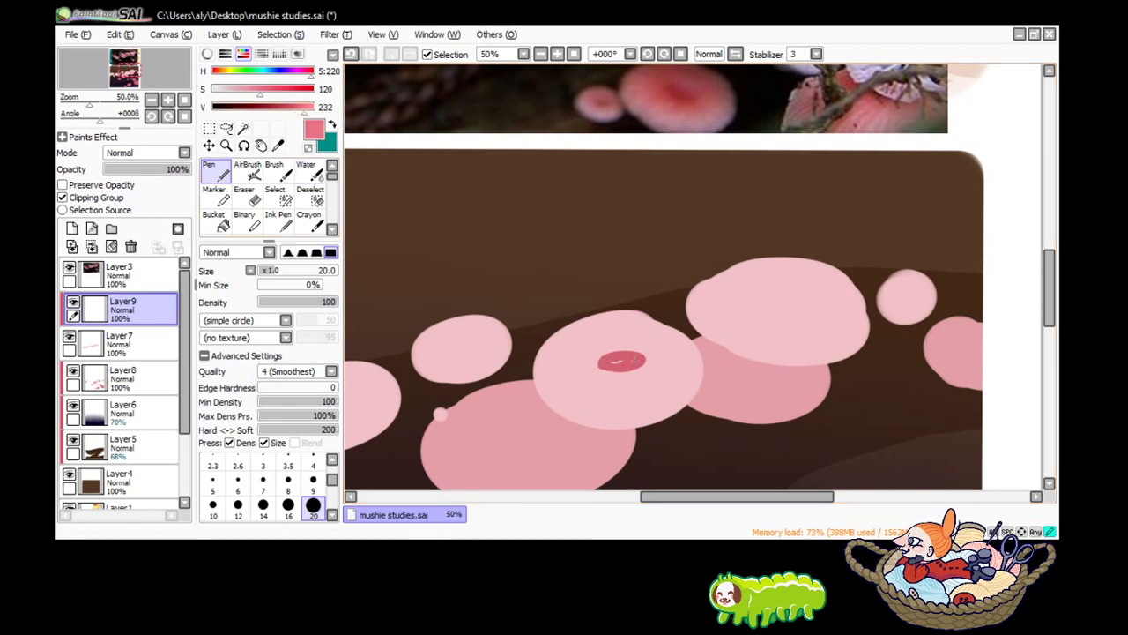
{"action": "left_click_drag", "start_coordinate": [601, 360], "coordinate": [645, 359]}
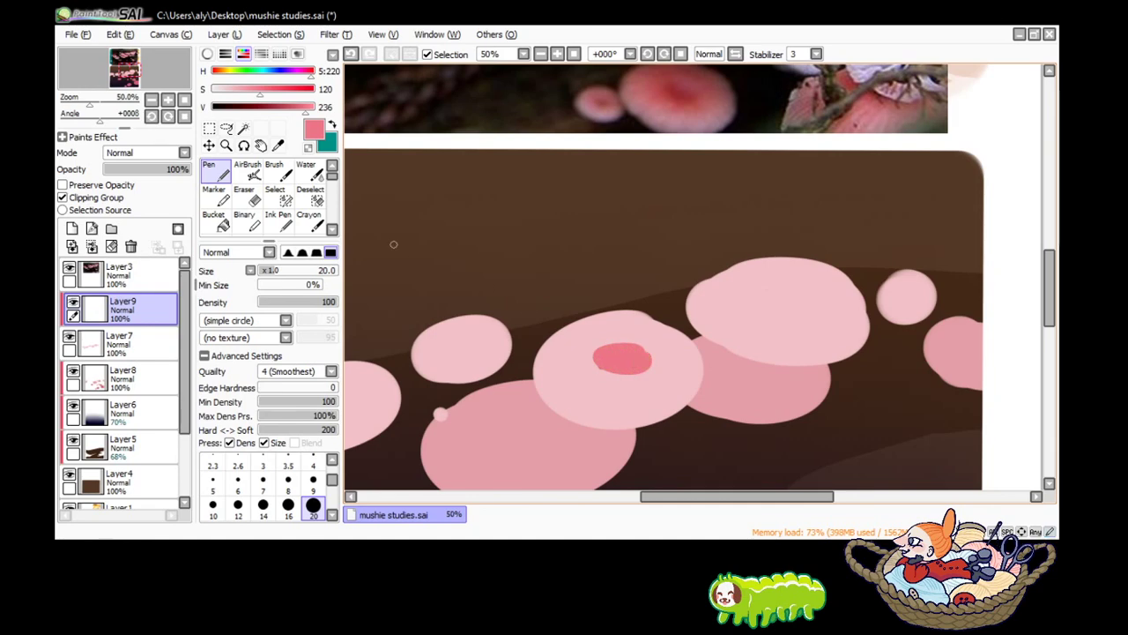
{"action": "scroll", "coordinate": [264, 194], "scroll_direction": "down", "scroll_amount": 1}
{"action": "left_click", "coordinate": [302, 220]}
{"action": "mouse_move", "coordinate": [582, 373]}
{"action": "left_mouse_down"}
{"action": "mouse_move", "coordinate": [622, 332]}
{"action": "mouse_move", "coordinate": [637, 370]}
{"action": "mouse_move", "coordinate": [597, 356]}
{"action": "mouse_move", "coordinate": [642, 385]}
{"action": "mouse_move", "coordinate": [650, 358]}
{"action": "mouse_move", "coordinate": [599, 365]}
{"action": "mouse_move", "coordinate": [631, 340]}
{"action": "mouse_move", "coordinate": [631, 375]}
{"action": "left_mouse_up"}
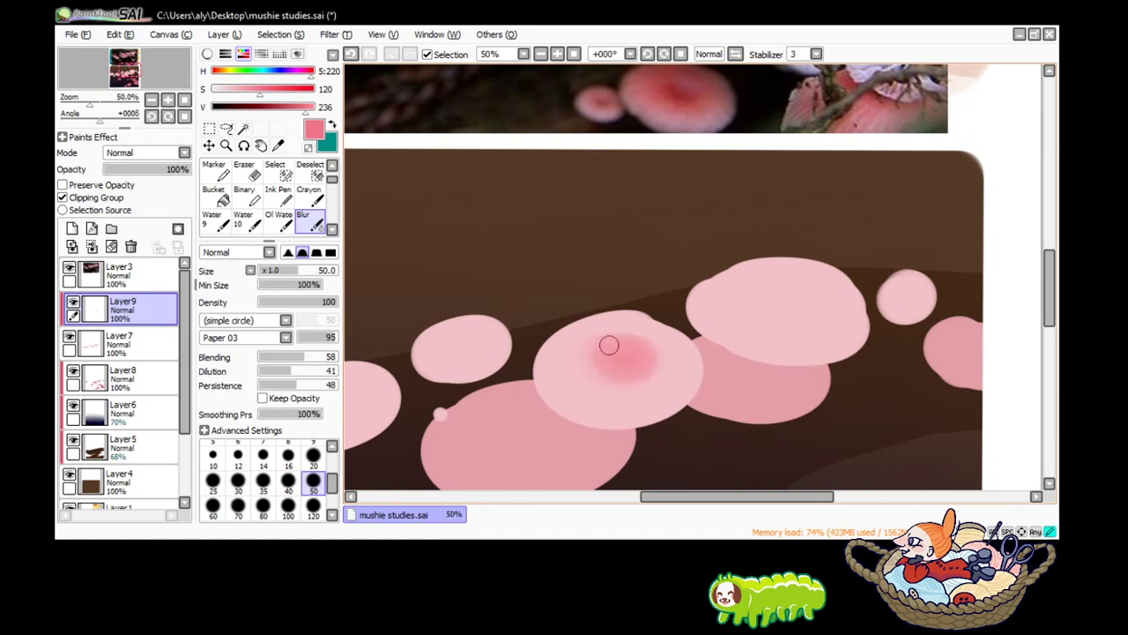
{"action": "scroll", "coordinate": [264, 185], "scroll_direction": "up", "scroll_amount": 1}
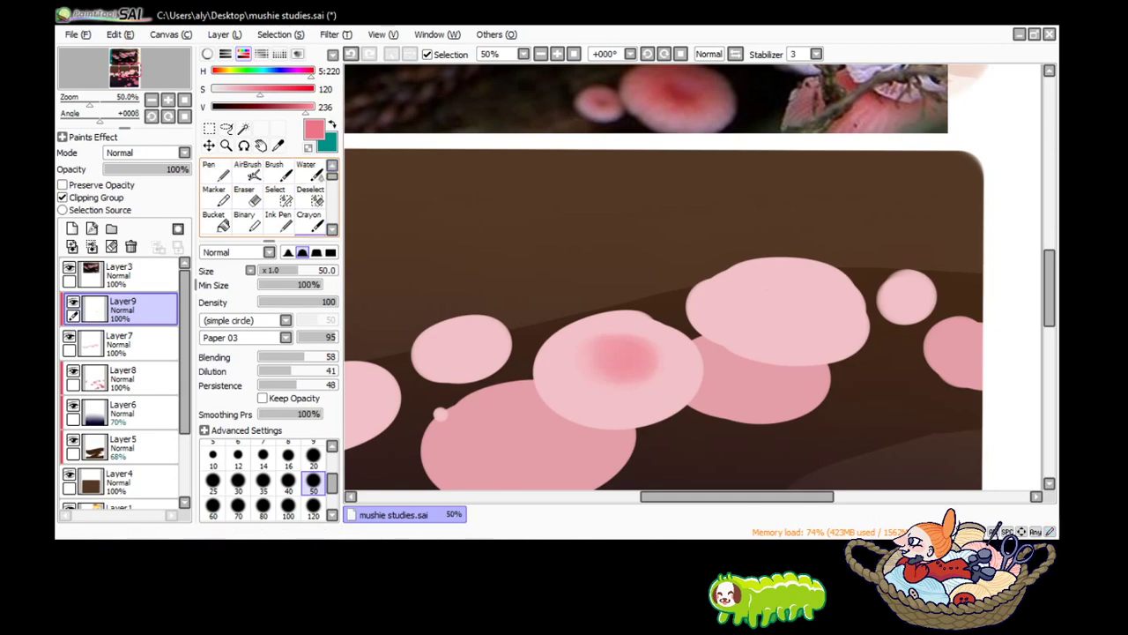
Try gill strokes on the central and right caps, undo them, and zoom out to the whole card.
{"action": "left_click", "coordinate": [213, 169]}
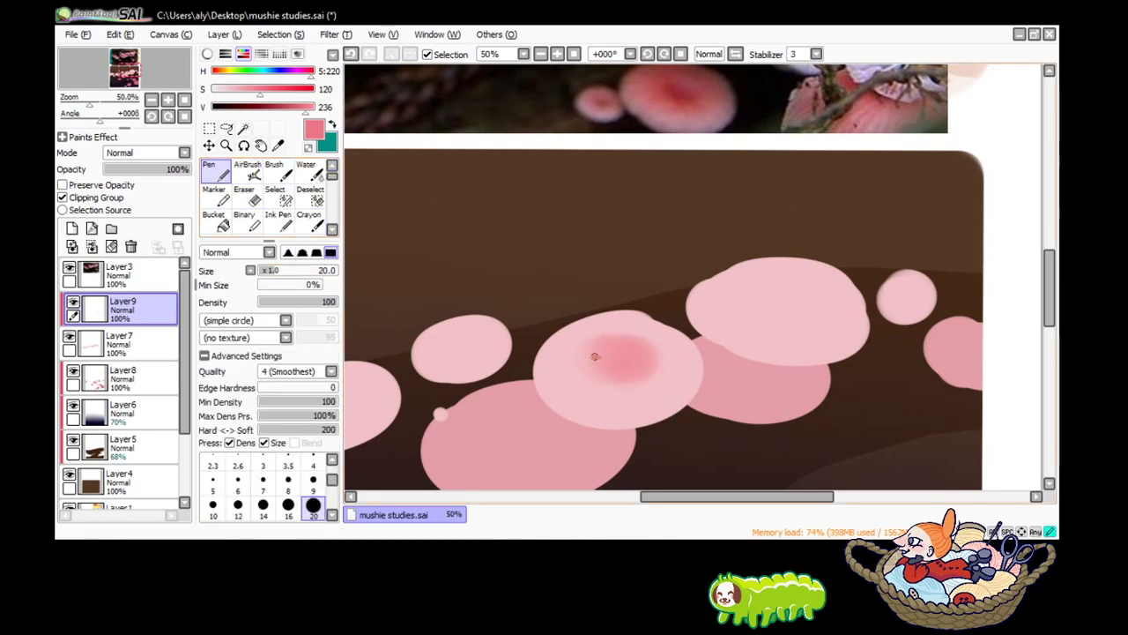
{"action": "mouse_move", "coordinate": [600, 357]}
{"action": "left_mouse_down"}
{"action": "mouse_move", "coordinate": [549, 378]}
{"action": "mouse_move", "coordinate": [556, 363]}
{"action": "mouse_move", "coordinate": [607, 385]}
{"action": "mouse_move", "coordinate": [671, 356]}
{"action": "mouse_move", "coordinate": [666, 370]}
{"action": "mouse_move", "coordinate": [673, 358]}
{"action": "mouse_move", "coordinate": [654, 334]}
{"action": "left_mouse_up"}
{"action": "key", "text": "ctrl+z"}
{"action": "key", "text": "ctrl+z"}
{"action": "key", "text": "ctrl+z"}
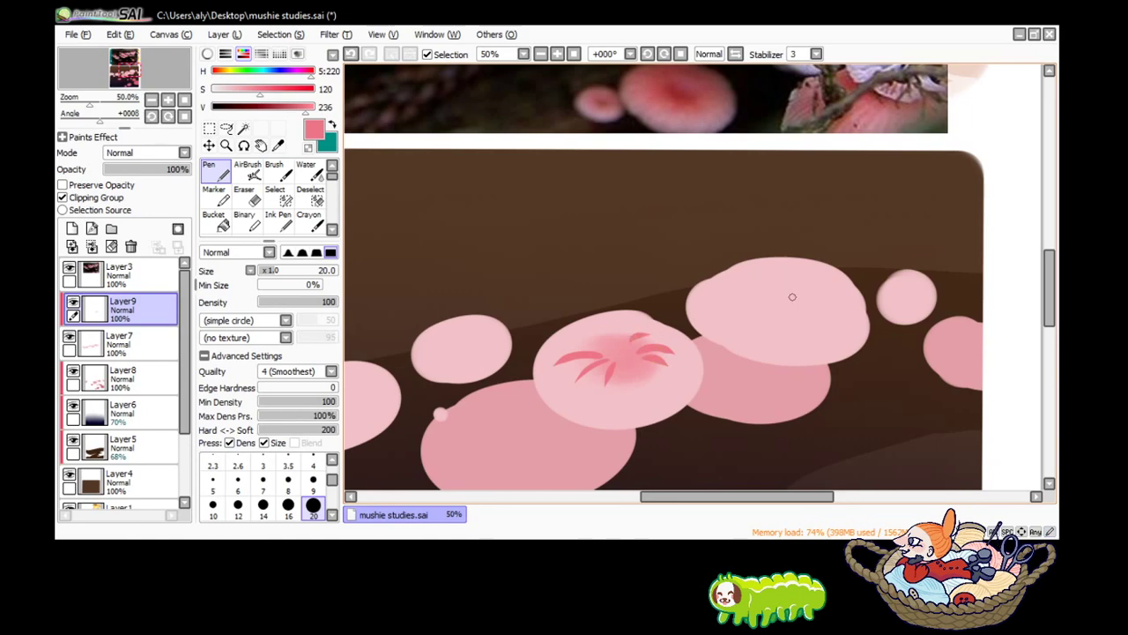
{"action": "mouse_move", "coordinate": [775, 304]}
{"action": "left_mouse_down"}
{"action": "mouse_move", "coordinate": [791, 309]}
{"action": "mouse_move", "coordinate": [786, 293]}
{"action": "mouse_move", "coordinate": [798, 302]}
{"action": "left_mouse_up"}
{"action": "key", "text": "ctrl+z"}
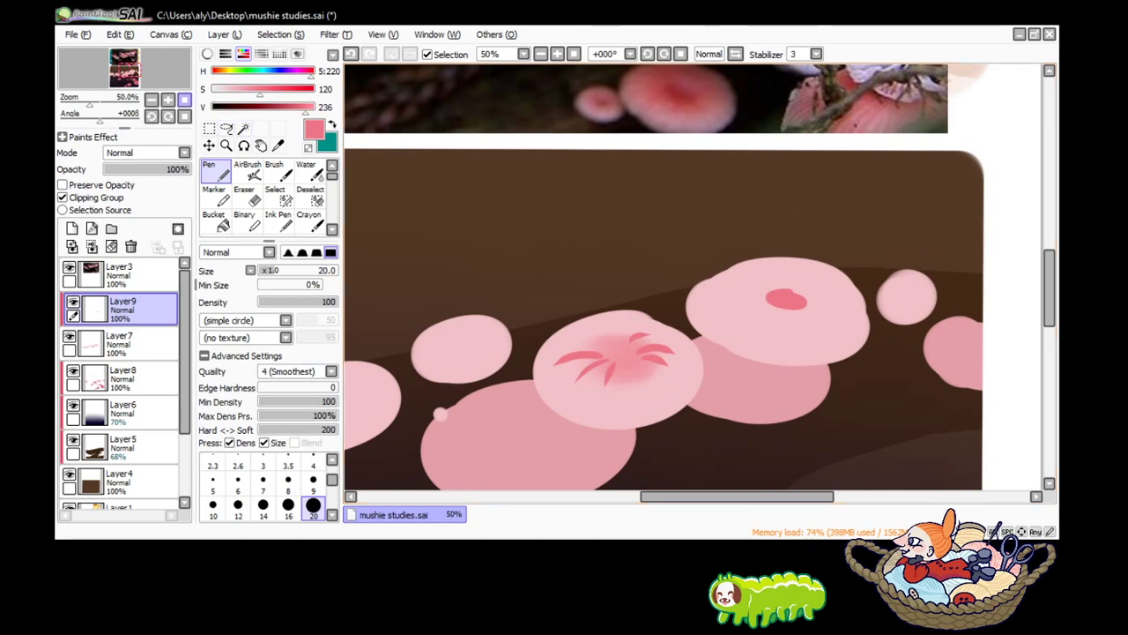
{"action": "left_click", "coordinate": [152, 99]}
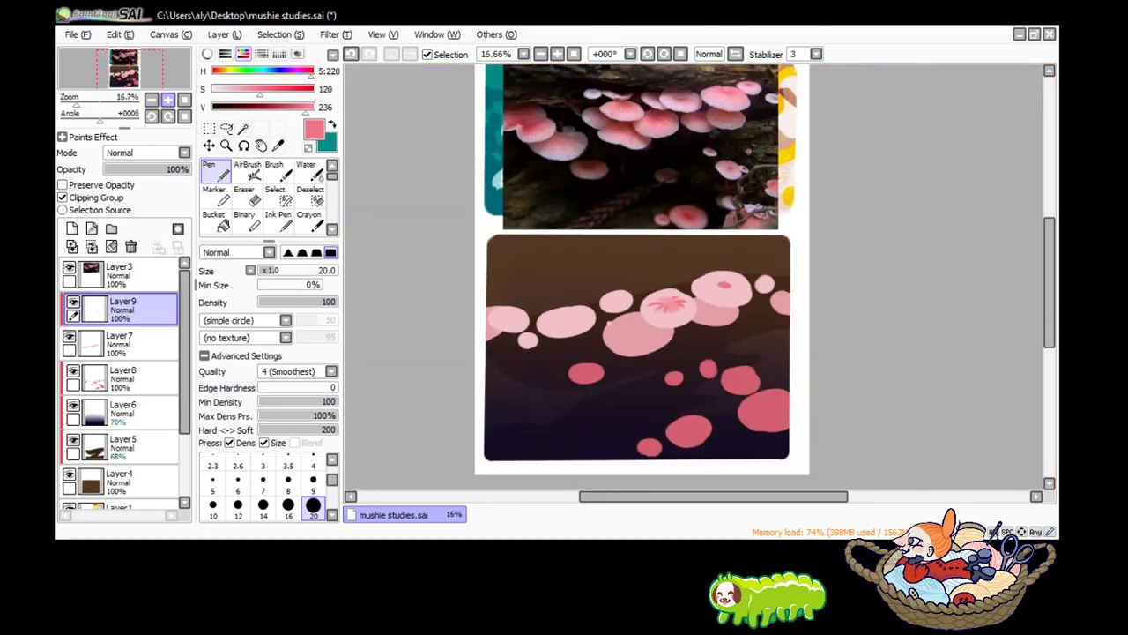
Paint a dark-pink mark on the upper cap and blur it into a soft blush.
{"action": "scroll", "coordinate": [709, 369], "scroll_direction": "up", "scroll_amount": 3}
{"action": "scroll", "coordinate": [708, 369], "scroll_direction": "up", "scroll_amount": 1}
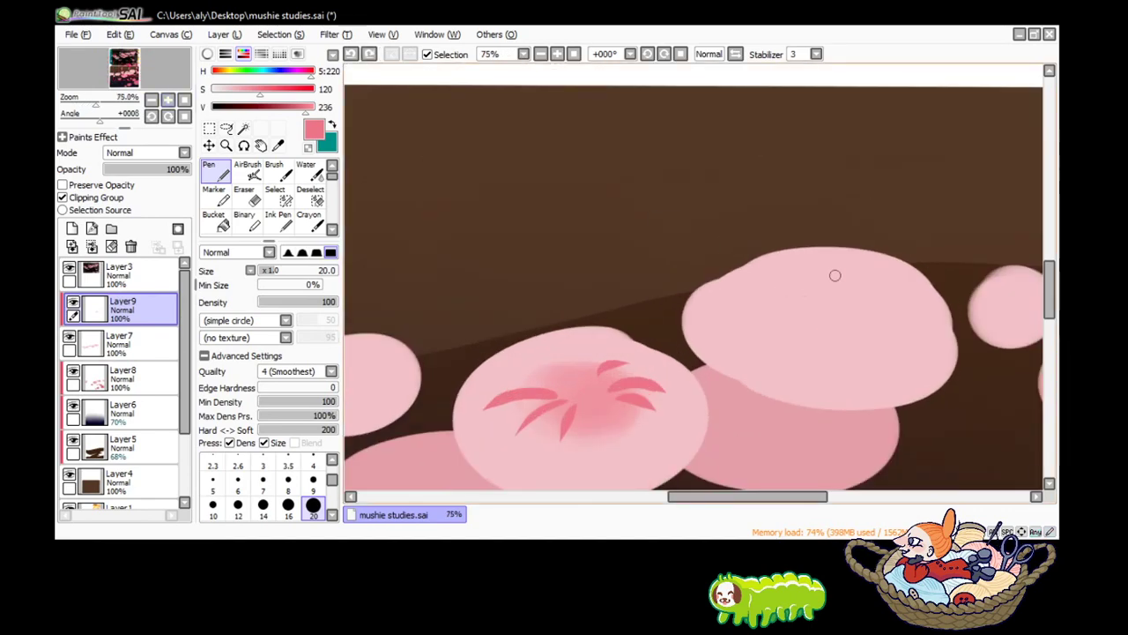
{"action": "mouse_move", "coordinate": [832, 270]}
{"action": "left_mouse_down"}
{"action": "mouse_move", "coordinate": [848, 284]}
{"action": "mouse_move", "coordinate": [807, 293]}
{"action": "mouse_move", "coordinate": [847, 291]}
{"action": "left_mouse_up"}
{"action": "key", "text": "ctrl+z"}
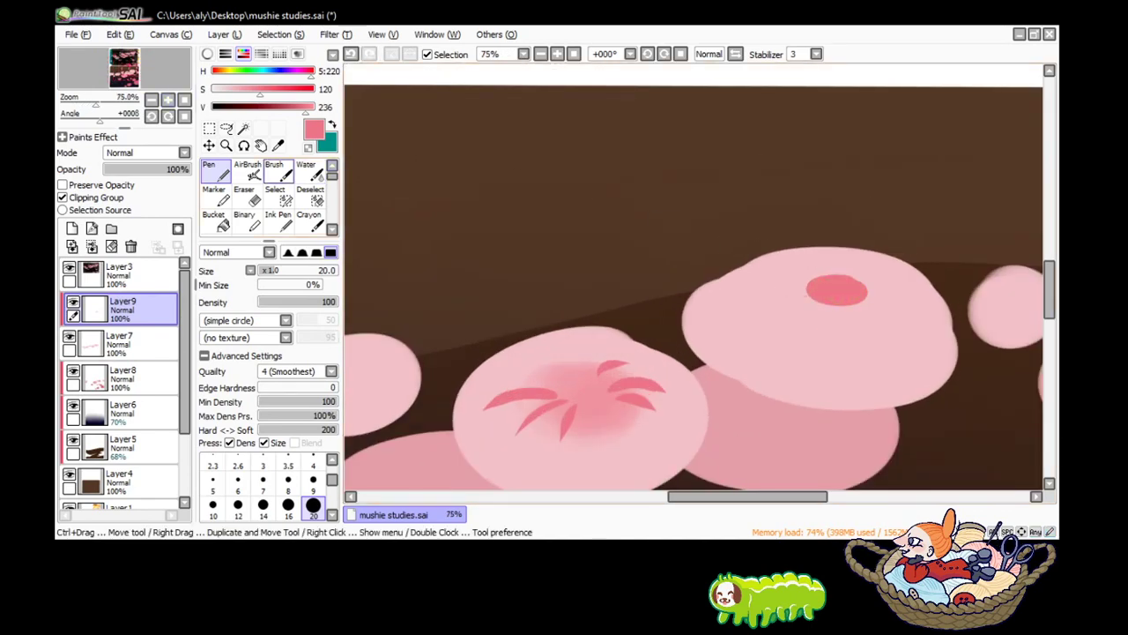
{"action": "scroll", "coordinate": [291, 203], "scroll_direction": "down", "scroll_amount": 1}
{"action": "left_click", "coordinate": [303, 221]}
{"action": "mouse_move", "coordinate": [805, 295]}
{"action": "left_mouse_down"}
{"action": "mouse_move", "coordinate": [858, 291]}
{"action": "mouse_move", "coordinate": [794, 282]}
{"action": "mouse_move", "coordinate": [864, 282]}
{"action": "left_mouse_up"}
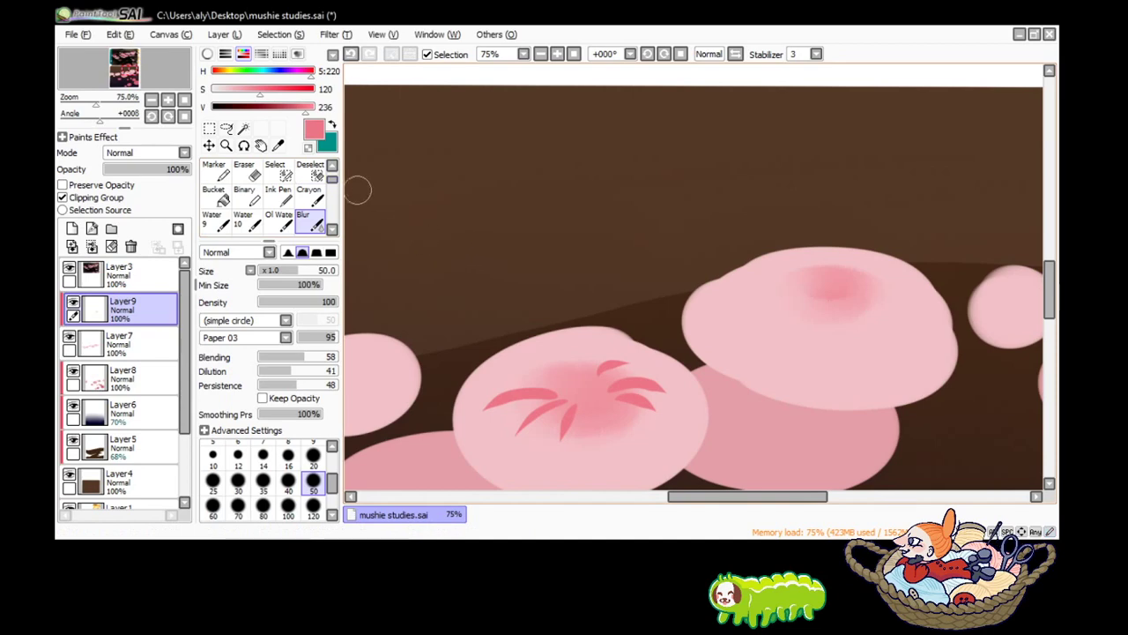
Add another pink stroke at the cap's right and soften it into a smooth gradient.
{"action": "scroll", "coordinate": [264, 194], "scroll_direction": "up", "scroll_amount": 1}
{"action": "left_click", "coordinate": [216, 172]}
{"action": "mouse_move", "coordinate": [856, 282]}
{"action": "left_mouse_down"}
{"action": "mouse_move", "coordinate": [824, 276]}
{"action": "mouse_move", "coordinate": [873, 296]}
{"action": "mouse_move", "coordinate": [780, 304]}
{"action": "mouse_move", "coordinate": [885, 304]}
{"action": "left_mouse_up"}
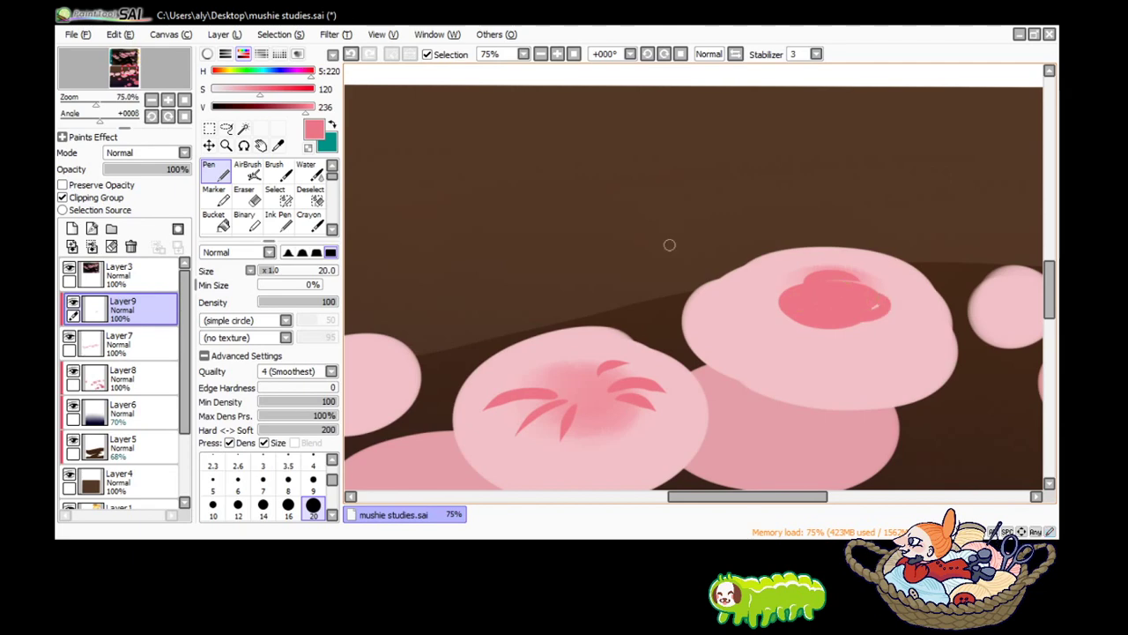
{"action": "scroll", "coordinate": [265, 194], "scroll_direction": "down", "scroll_amount": 1}
{"action": "left_click", "coordinate": [304, 221]}
{"action": "mouse_move", "coordinate": [806, 293]}
{"action": "left_mouse_down"}
{"action": "mouse_move", "coordinate": [873, 304]}
{"action": "mouse_move", "coordinate": [785, 288]}
{"action": "mouse_move", "coordinate": [752, 317]}
{"action": "mouse_move", "coordinate": [763, 298]}
{"action": "mouse_move", "coordinate": [802, 341]}
{"action": "mouse_move", "coordinate": [846, 338]}
{"action": "mouse_move", "coordinate": [859, 350]}
{"action": "mouse_move", "coordinate": [881, 332]}
{"action": "mouse_move", "coordinate": [863, 308]}
{"action": "mouse_move", "coordinate": [785, 315]}
{"action": "mouse_move", "coordinate": [878, 310]}
{"action": "mouse_move", "coordinate": [813, 315]}
{"action": "mouse_move", "coordinate": [879, 303]}
{"action": "mouse_move", "coordinate": [795, 299]}
{"action": "mouse_move", "coordinate": [793, 270]}
{"action": "left_mouse_up"}
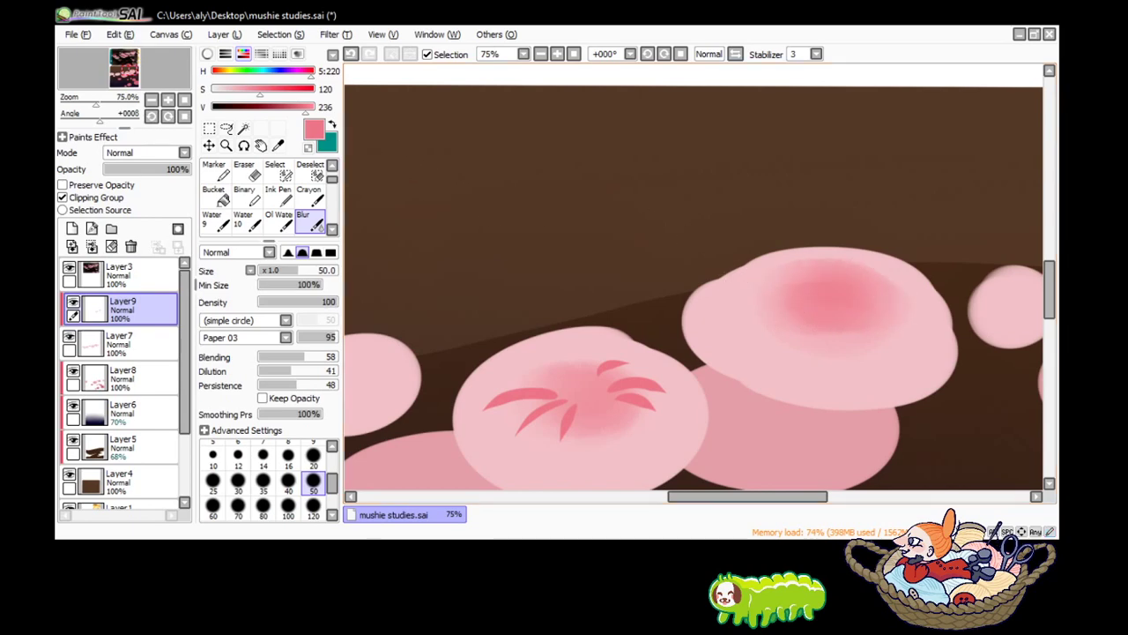
With the Pen, draw a curved red gill stroke on the upper cap's left side, redoing the first attempt.
{"action": "scroll", "coordinate": [265, 199], "scroll_direction": "up", "scroll_amount": 1}
{"action": "left_click", "coordinate": [216, 172]}
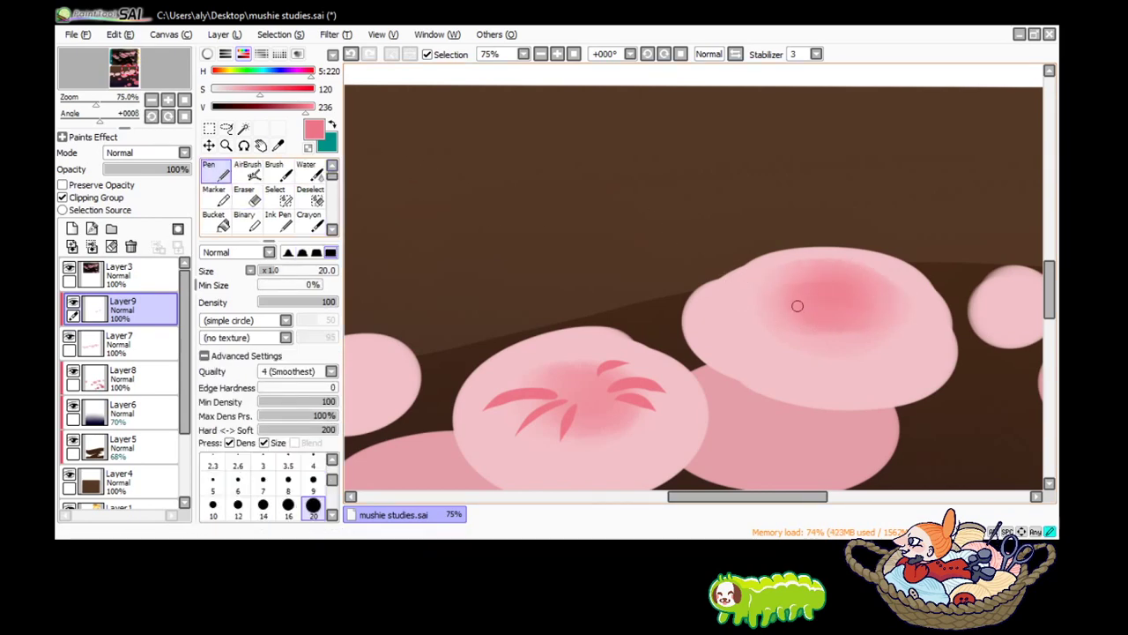
{"action": "left_click_drag", "start_coordinate": [798, 304], "coordinate": [735, 322]}
{"action": "key", "text": "ctrl+z"}
{"action": "mouse_move", "coordinate": [796, 305]}
{"action": "left_mouse_down"}
{"action": "mouse_move", "coordinate": [747, 316]}
{"action": "mouse_move", "coordinate": [781, 345]}
{"action": "left_mouse_up"}
Fan several curved gill strokes across the upper cap's right side, undoing a misplaced one.
{"action": "left_click_drag", "start_coordinate": [869, 308], "coordinate": [916, 333]}
{"action": "left_click_drag", "start_coordinate": [874, 316], "coordinate": [899, 328]}
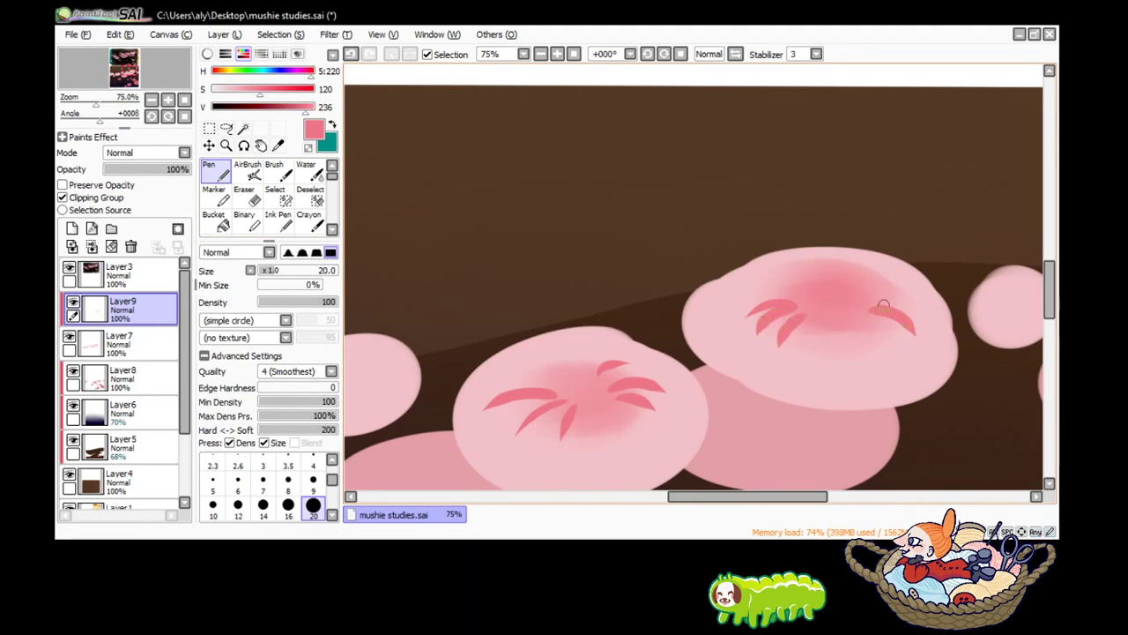
{"action": "mouse_move", "coordinate": [864, 291]}
{"action": "left_mouse_down"}
{"action": "mouse_move", "coordinate": [922, 303]}
{"action": "mouse_move", "coordinate": [895, 338]}
{"action": "left_mouse_up"}
{"action": "key", "text": "ctrl+z"}
{"action": "key", "text": "ctrl+z"}
{"action": "key", "text": "ctrl+z"}
{"action": "key", "text": "ctrl+z"}
{"action": "left_click_drag", "start_coordinate": [866, 298], "coordinate": [913, 310]}
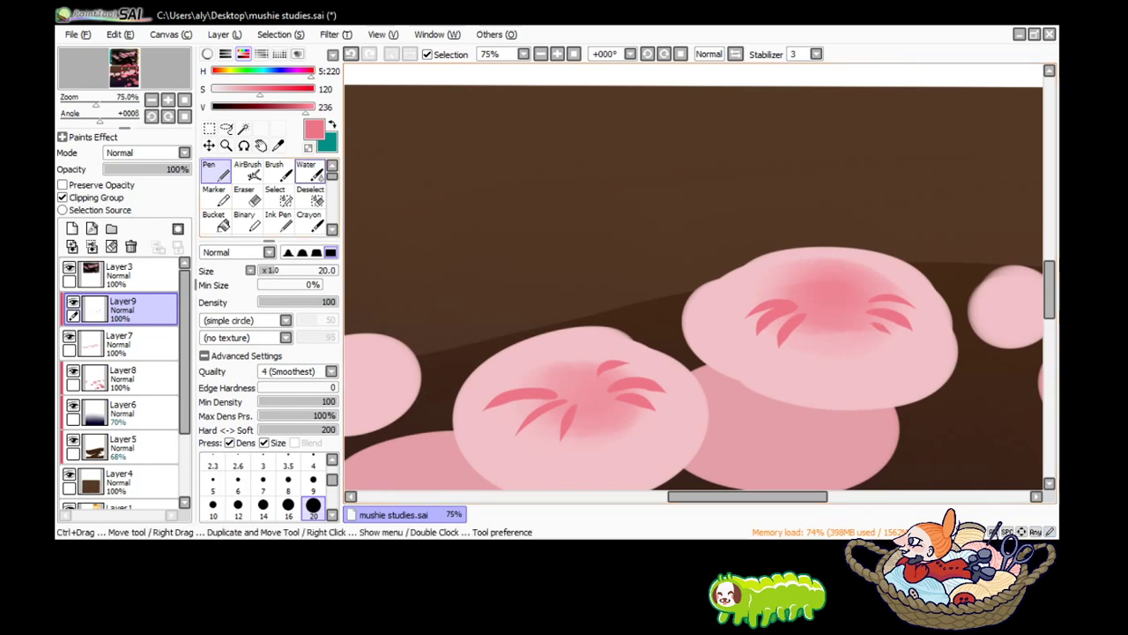
Zoom out to check the whole card, then zoom back in on the mushroom caps.
{"action": "left_click", "coordinate": [151, 99]}
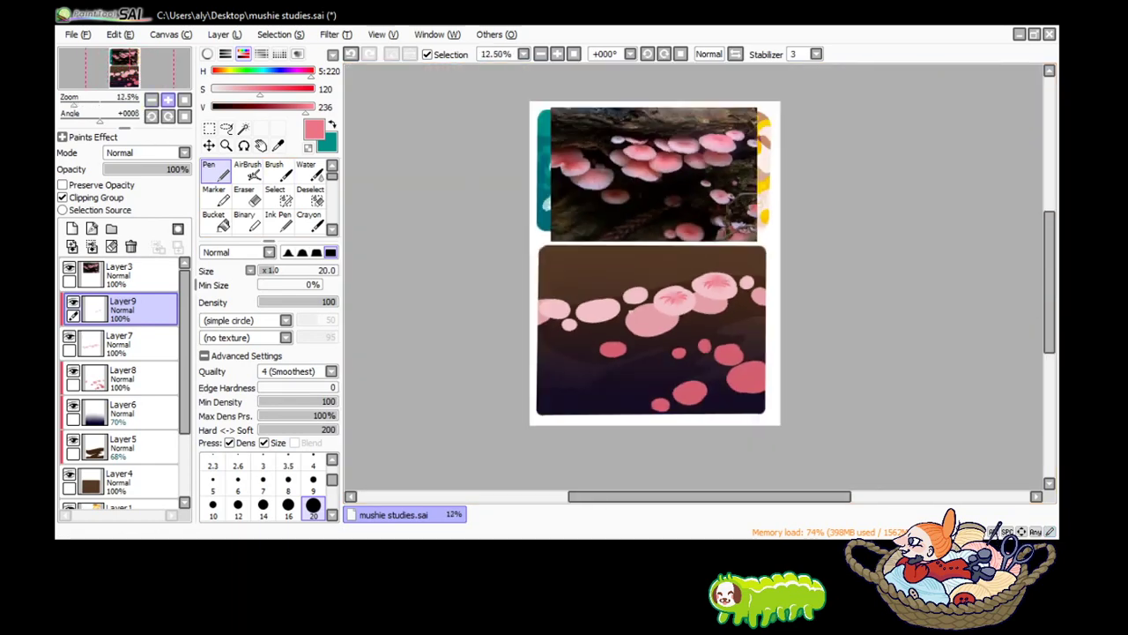
{"action": "left_click", "coordinate": [167, 98]}
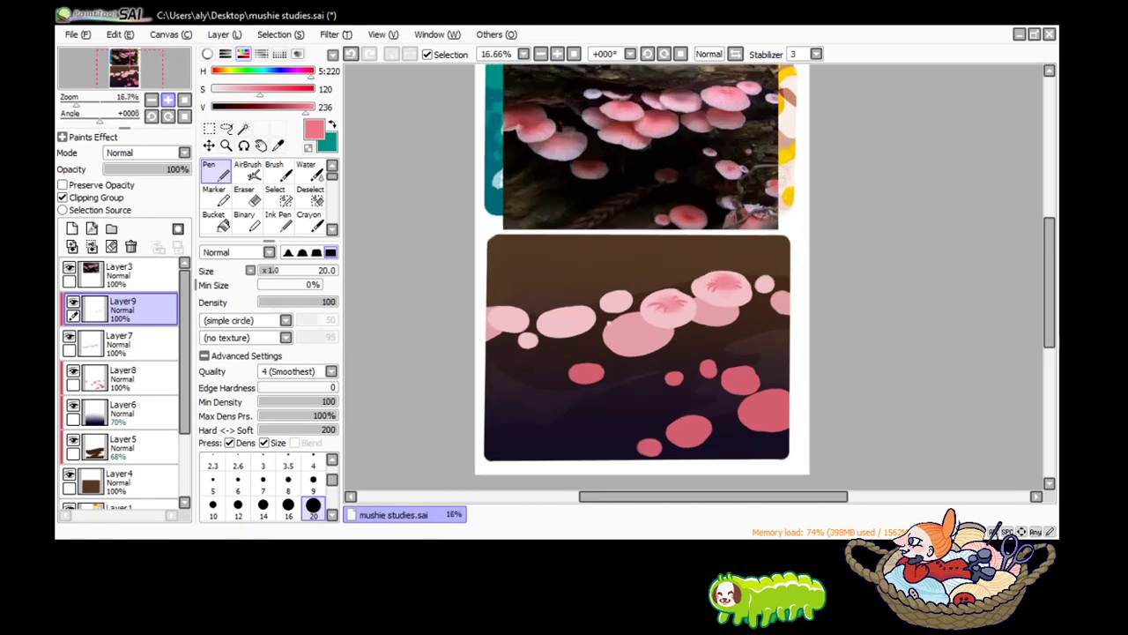
{"action": "left_click", "coordinate": [168, 99]}
{"action": "key", "text": "alt"}
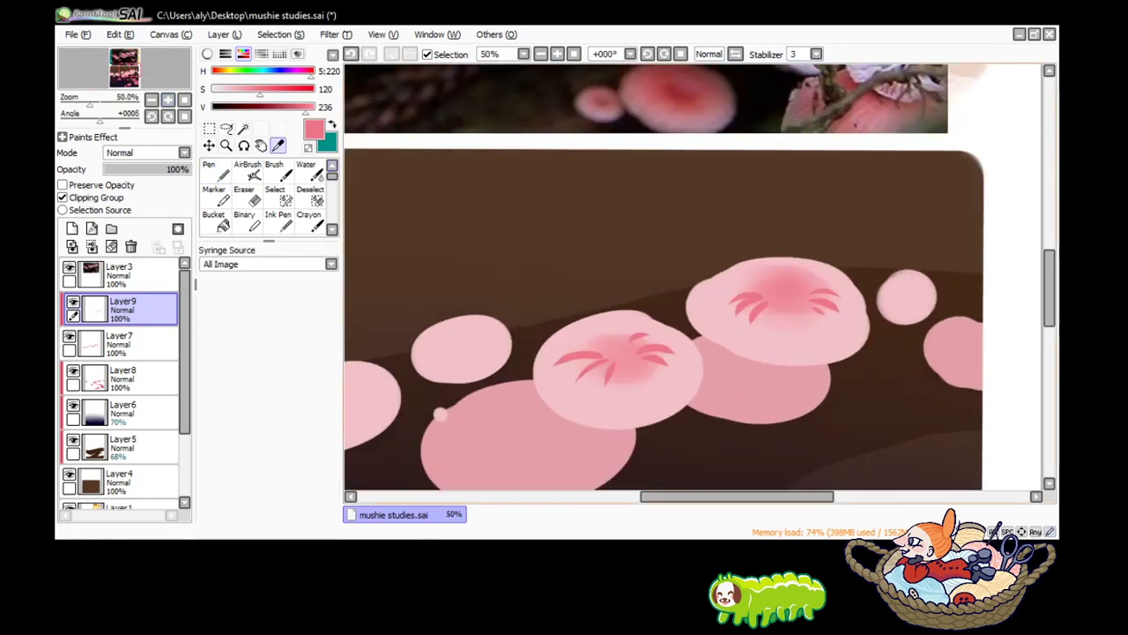
Sample a pale pink and paint small teeth along the central and upper caps' lower rims.
{"action": "left_click", "coordinate": [439, 414]}
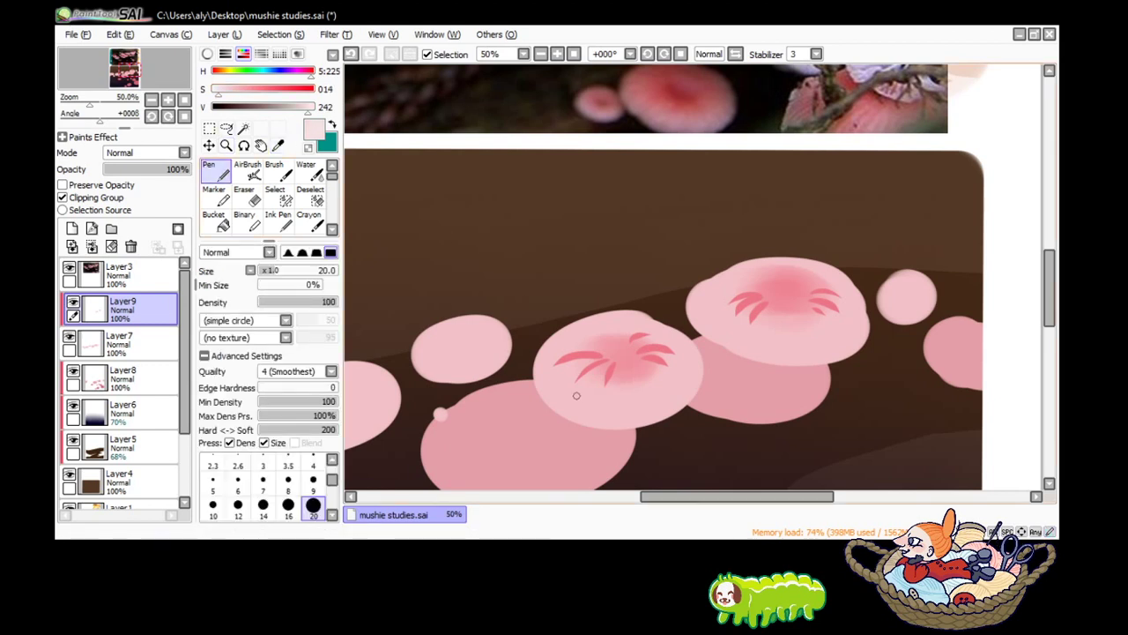
{"action": "mouse_move", "coordinate": [582, 426]}
{"action": "left_mouse_down"}
{"action": "mouse_move", "coordinate": [584, 409]}
{"action": "mouse_move", "coordinate": [601, 408]}
{"action": "left_mouse_up"}
{"action": "left_click_drag", "start_coordinate": [557, 429], "coordinate": [564, 414]}
{"action": "left_click_drag", "start_coordinate": [732, 349], "coordinate": [758, 348]}
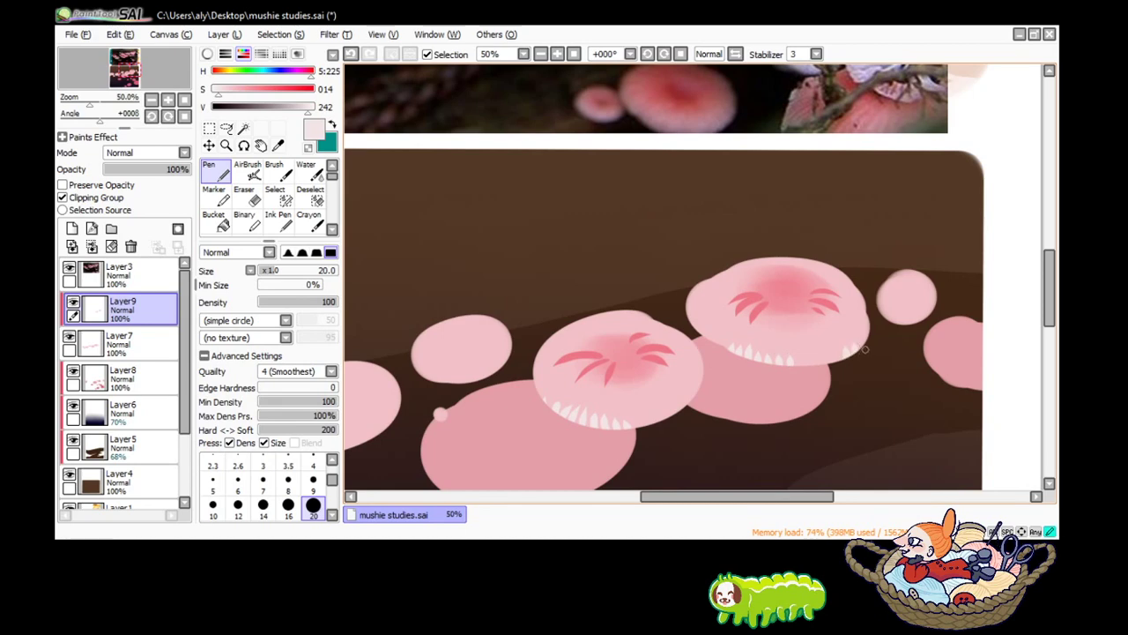
{"action": "left_click", "coordinate": [152, 99]}
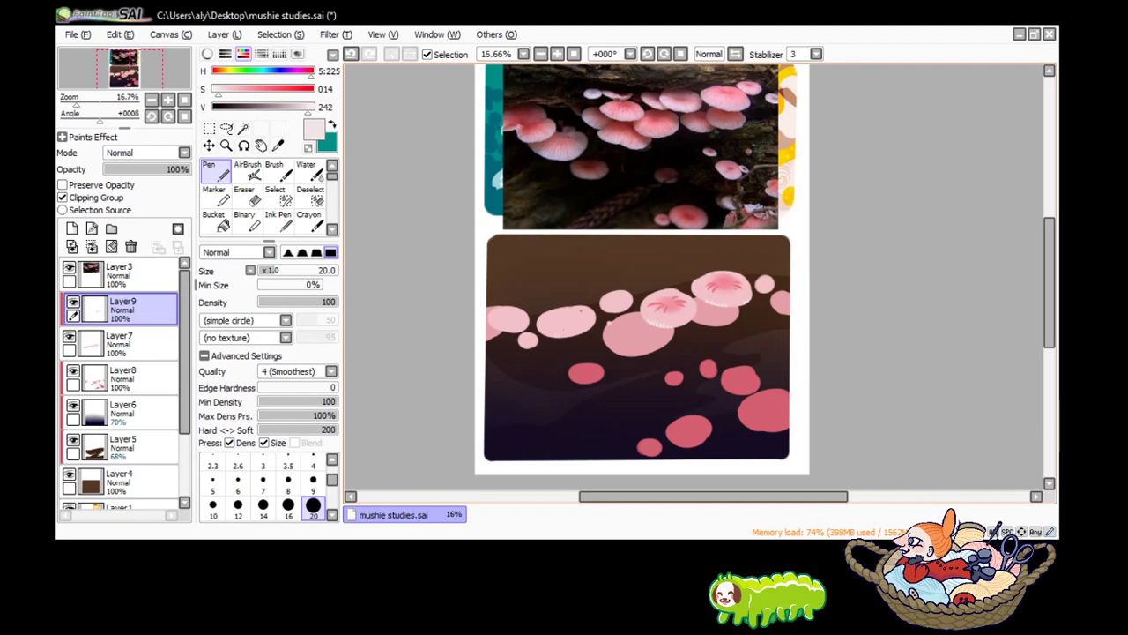
Sample the dark pink and, at brush size 50, dab a spot on each of the three left caps.
{"action": "left_click", "coordinate": [167, 99]}
{"action": "left_click", "coordinate": [168, 99]}
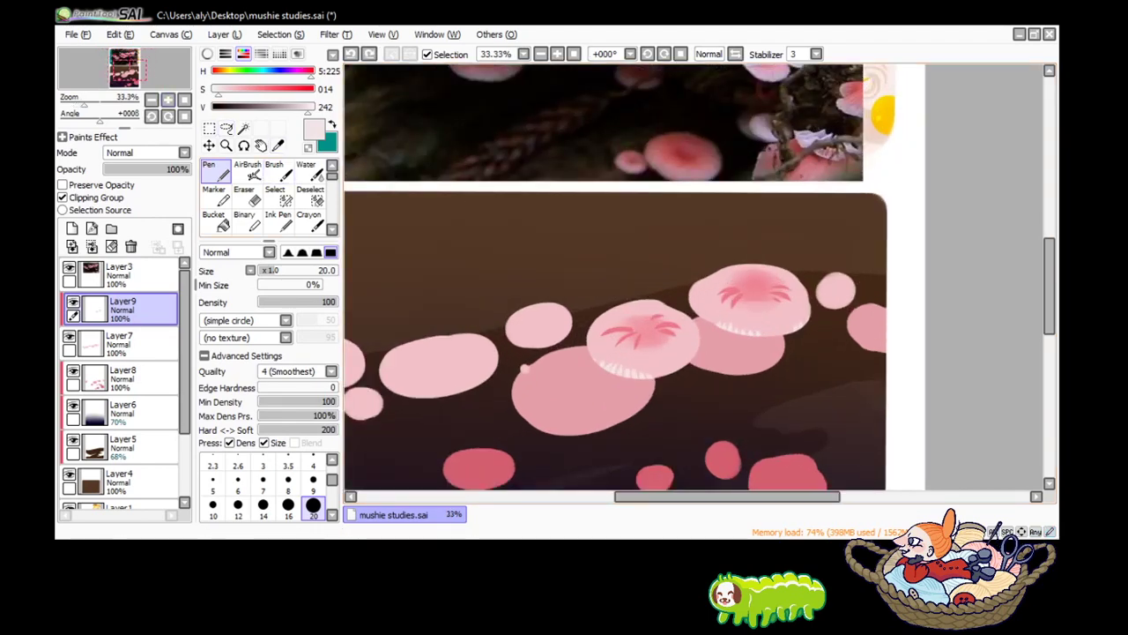
{"action": "key", "text": "alt"}
{"action": "left_click", "coordinate": [526, 368]}
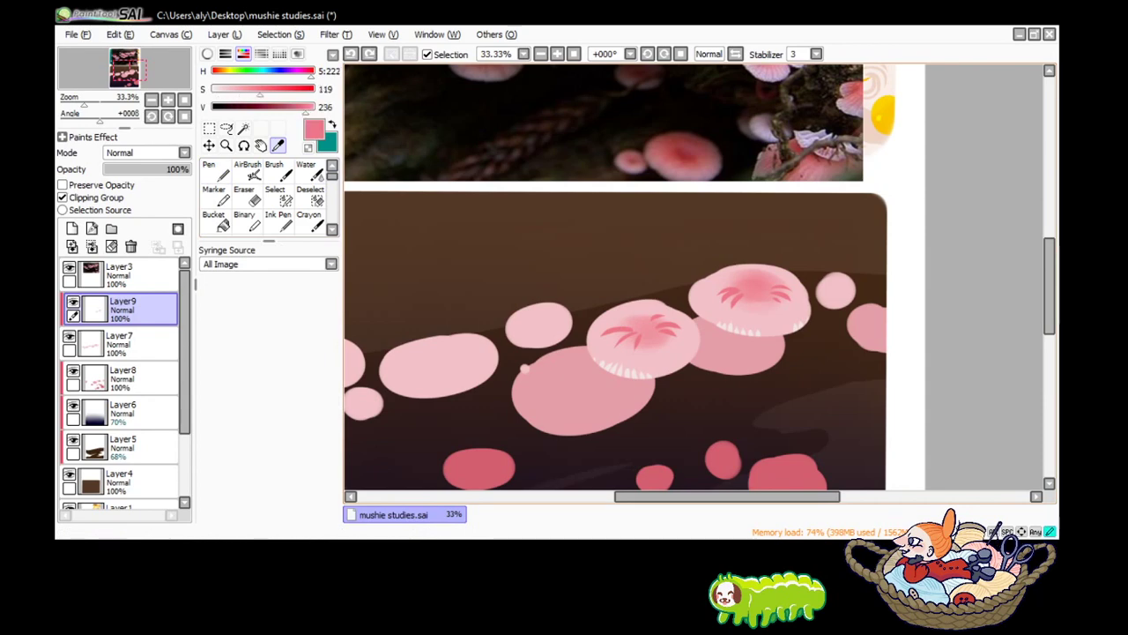
{"action": "scroll", "coordinate": [525, 368], "scroll_direction": "left", "scroll_amount": 5}
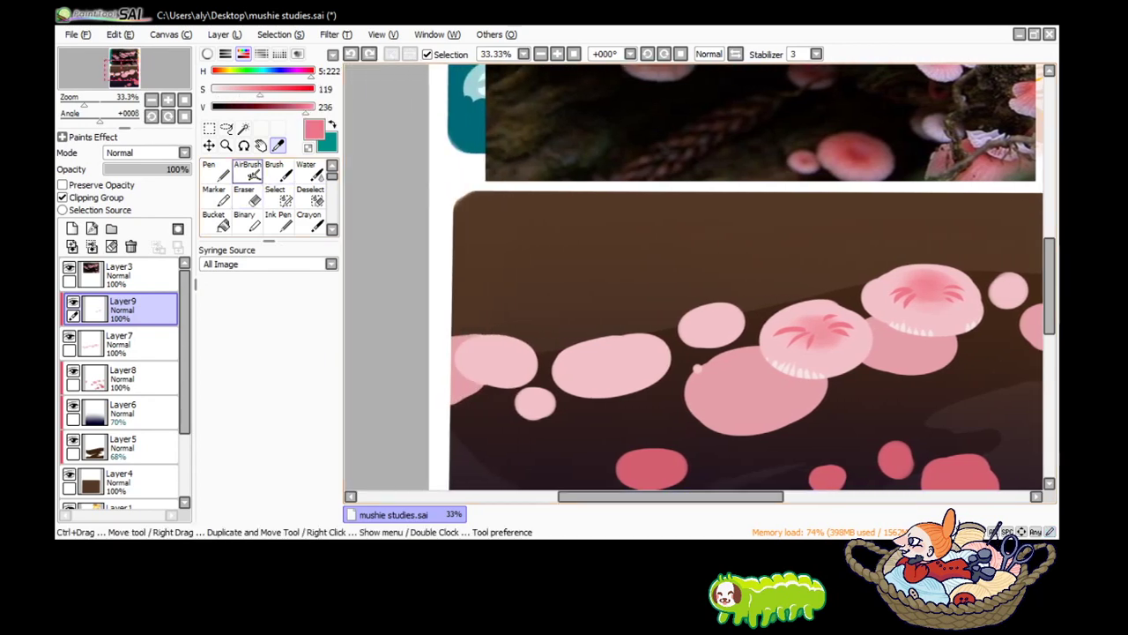
{"action": "key", "text": "bracketright"}
{"action": "key", "text": "bracketright"}
{"action": "key", "text": "bracketright"}
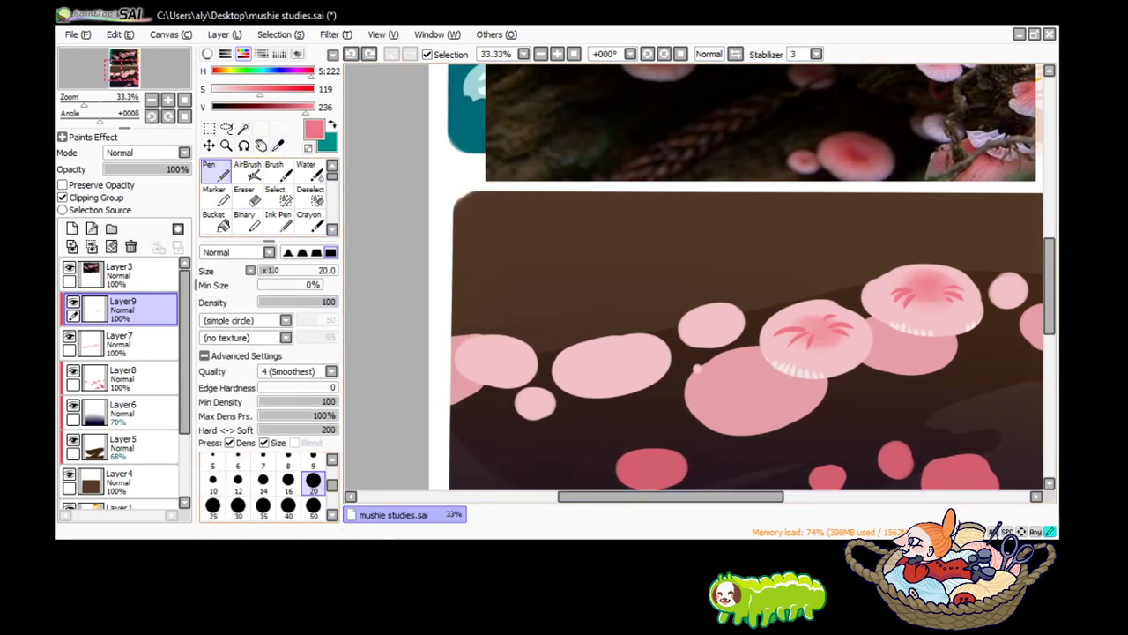
{"action": "mouse_move", "coordinate": [617, 355]}
{"action": "left_mouse_down"}
{"action": "mouse_move", "coordinate": [602, 360]}
{"action": "mouse_move", "coordinate": [622, 354]}
{"action": "left_mouse_up"}
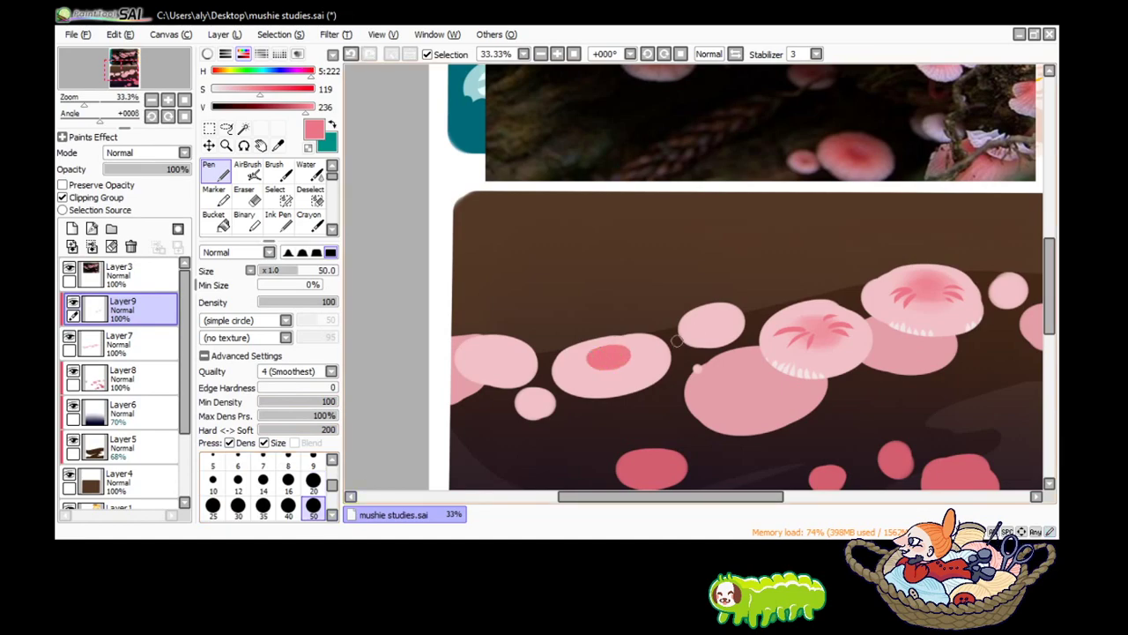
{"action": "left_click_drag", "start_coordinate": [714, 314], "coordinate": [709, 319]}
{"action": "left_click_drag", "start_coordinate": [500, 352], "coordinate": [486, 358]}
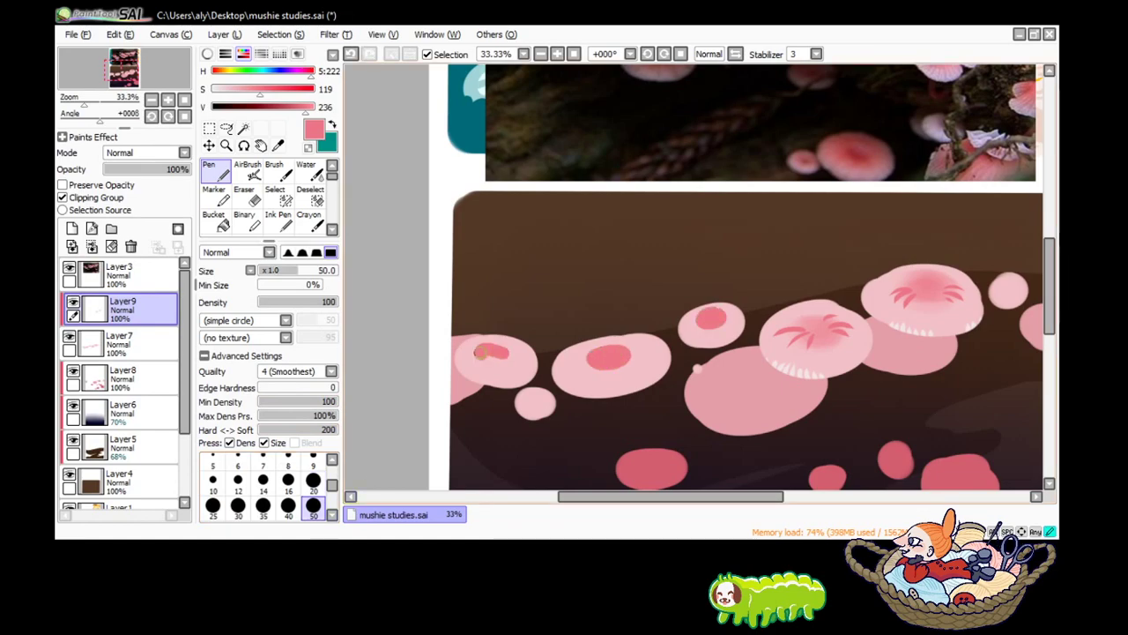
{"action": "key", "text": "b"}
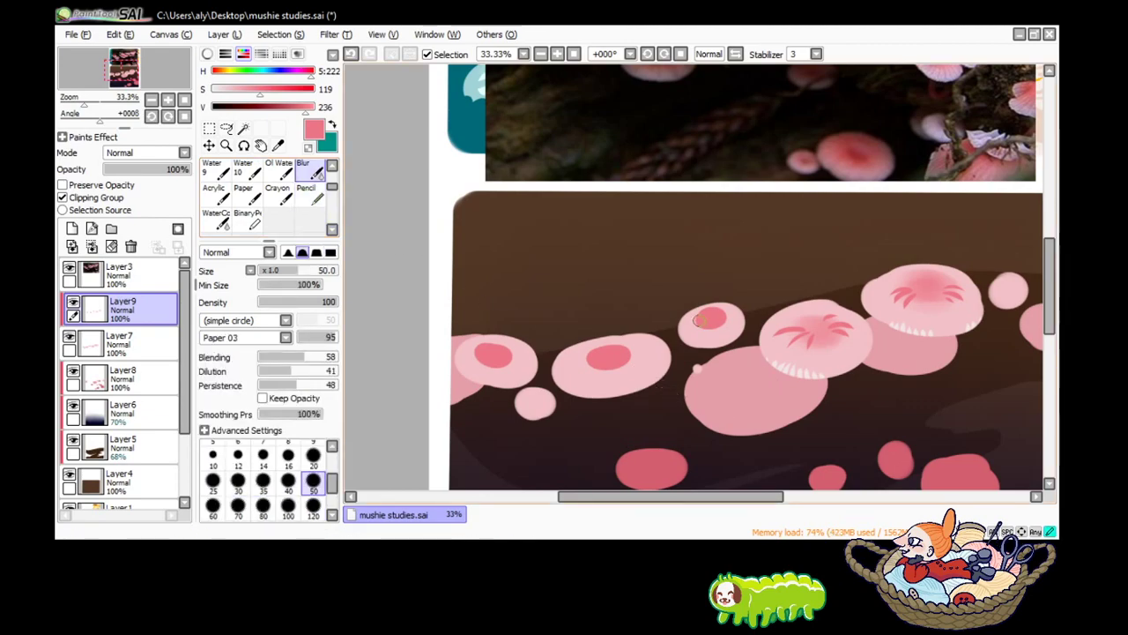
Blur the spots on the small upper, middle-left and leftmost caps into soft blushes.
{"action": "mouse_move", "coordinate": [703, 325]}
{"action": "left_mouse_down"}
{"action": "mouse_move", "coordinate": [715, 311]}
{"action": "mouse_move", "coordinate": [718, 320]}
{"action": "mouse_move", "coordinate": [714, 305]}
{"action": "mouse_move", "coordinate": [695, 326]}
{"action": "left_mouse_up"}
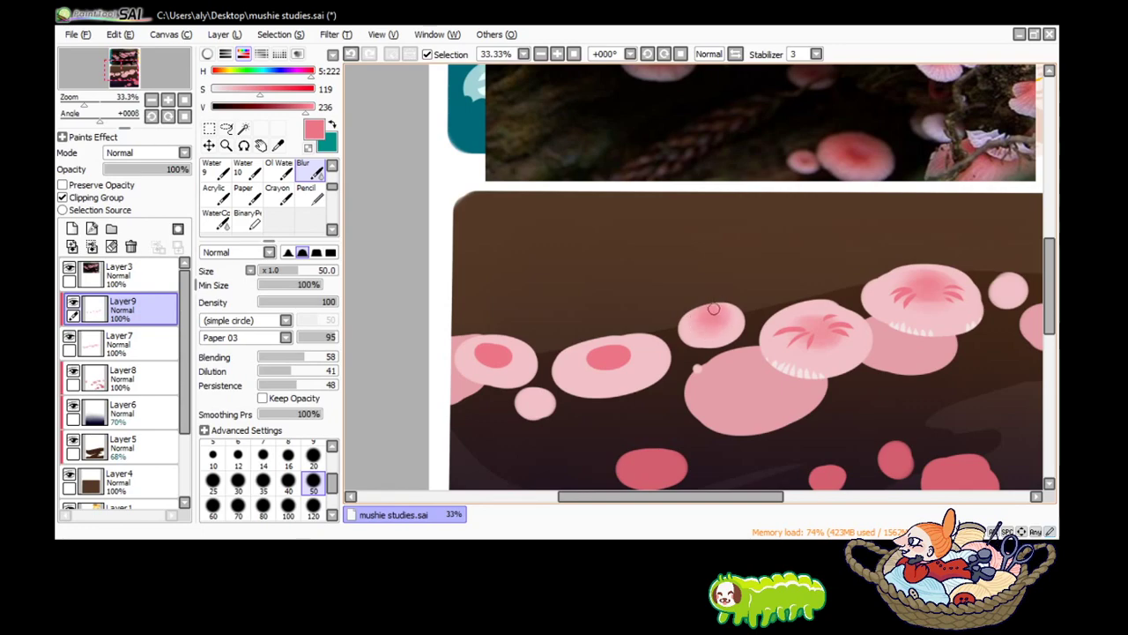
{"action": "mouse_move", "coordinate": [635, 358]}
{"action": "left_mouse_down"}
{"action": "mouse_move", "coordinate": [594, 358]}
{"action": "mouse_move", "coordinate": [617, 344]}
{"action": "mouse_move", "coordinate": [579, 361]}
{"action": "mouse_move", "coordinate": [633, 355]}
{"action": "mouse_move", "coordinate": [631, 343]}
{"action": "mouse_move", "coordinate": [592, 373]}
{"action": "mouse_move", "coordinate": [629, 363]}
{"action": "left_mouse_up"}
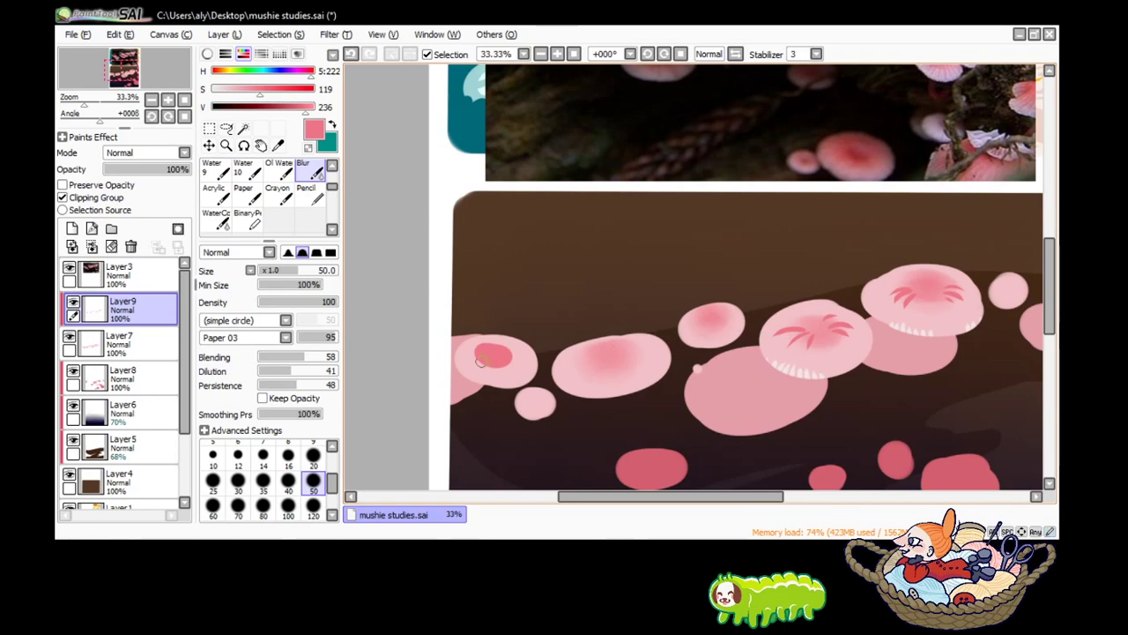
{"action": "mouse_move", "coordinate": [480, 360]}
{"action": "left_mouse_down"}
{"action": "mouse_move", "coordinate": [503, 346]}
{"action": "mouse_move", "coordinate": [491, 364]}
{"action": "mouse_move", "coordinate": [510, 365]}
{"action": "mouse_move", "coordinate": [480, 354]}
{"action": "mouse_move", "coordinate": [502, 359]}
{"action": "mouse_move", "coordinate": [487, 374]}
{"action": "mouse_move", "coordinate": [502, 338]}
{"action": "mouse_move", "coordinate": [490, 372]}
{"action": "left_mouse_up"}
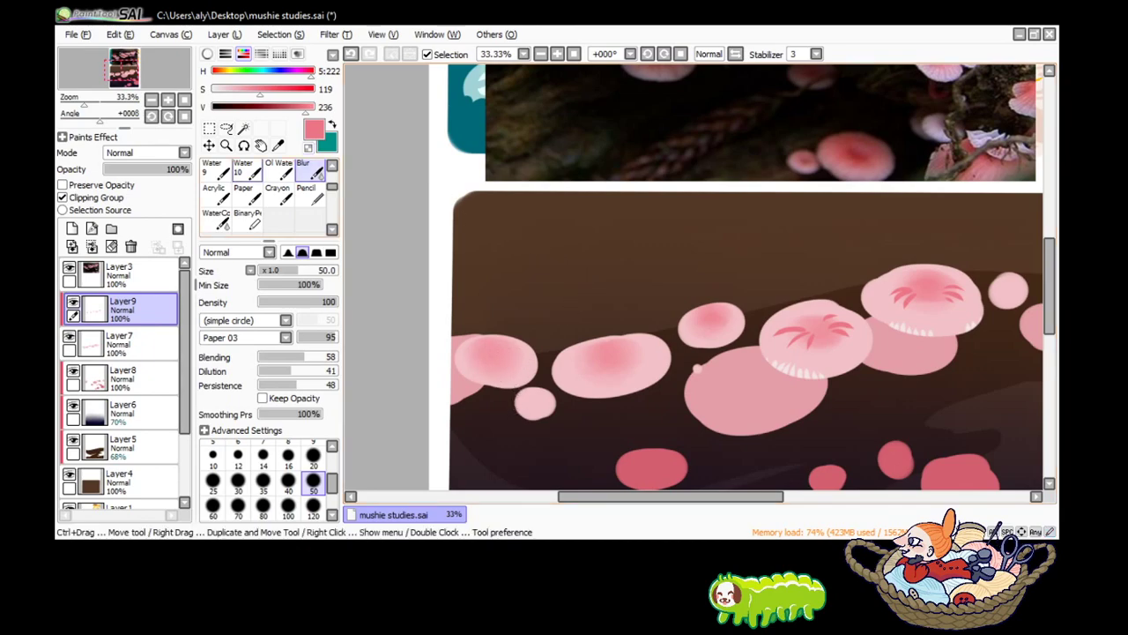
{"action": "key", "text": "n"}
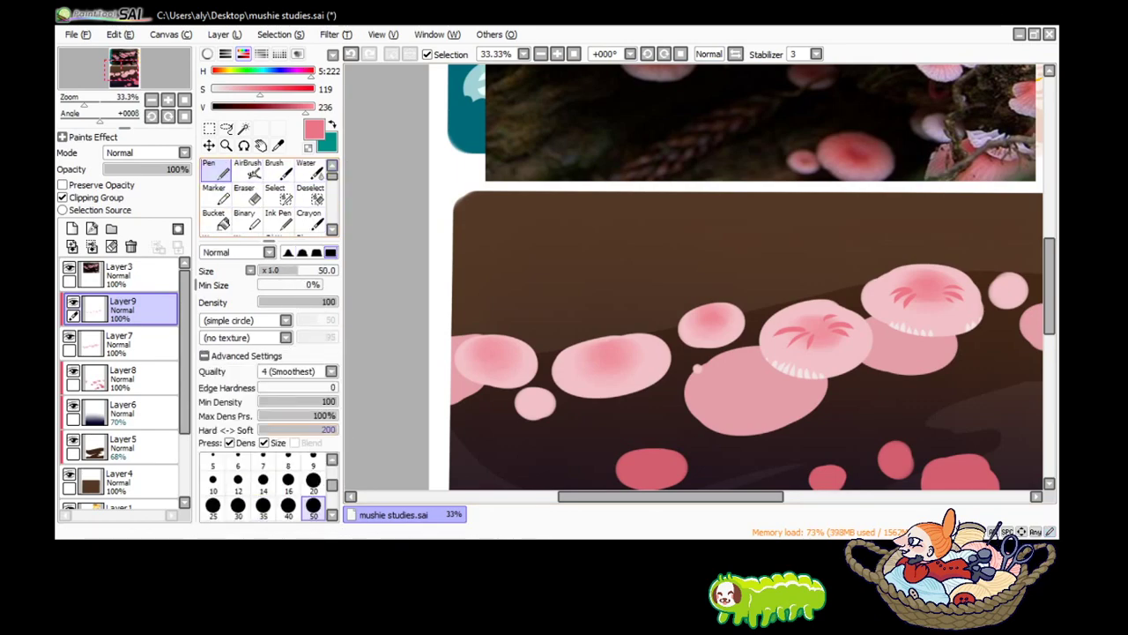
At brush size 20, draw short gill strokes on the middle-left, leftmost and small upper caps.
{"action": "left_click", "coordinate": [313, 480]}
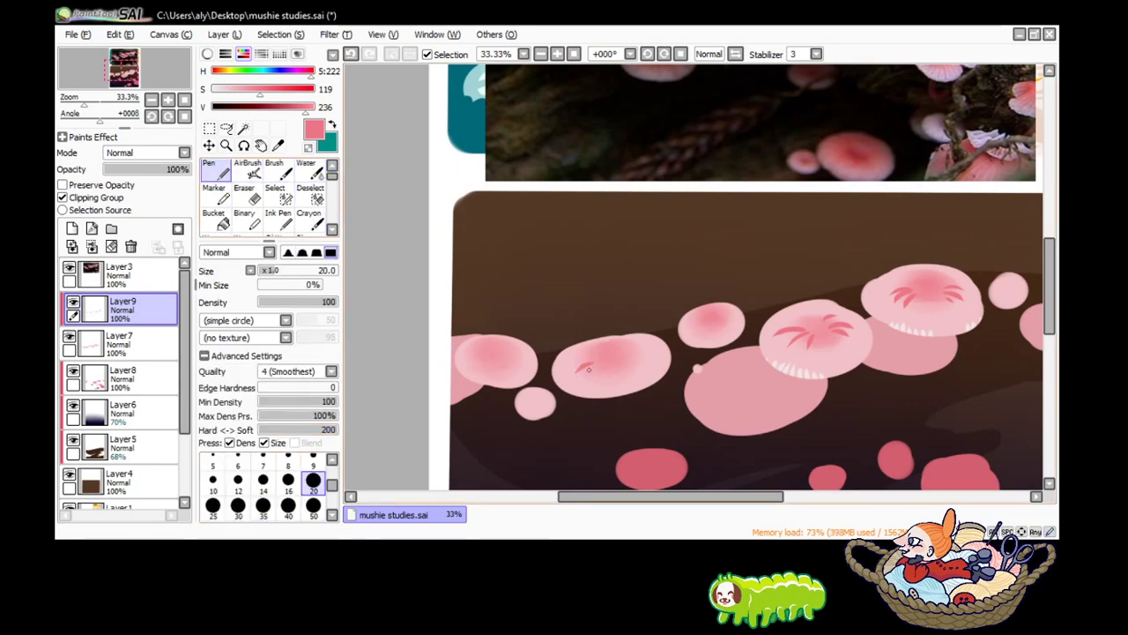
{"action": "left_click_drag", "start_coordinate": [587, 364], "coordinate": [582, 379]}
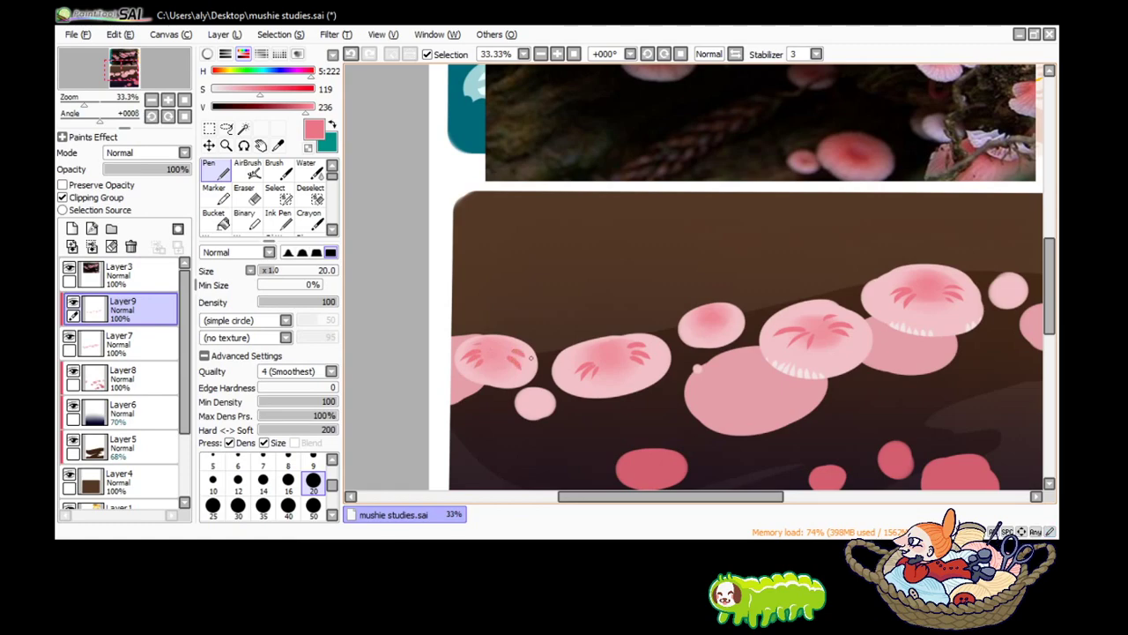
{"action": "left_click_drag", "start_coordinate": [509, 355], "coordinate": [504, 364]}
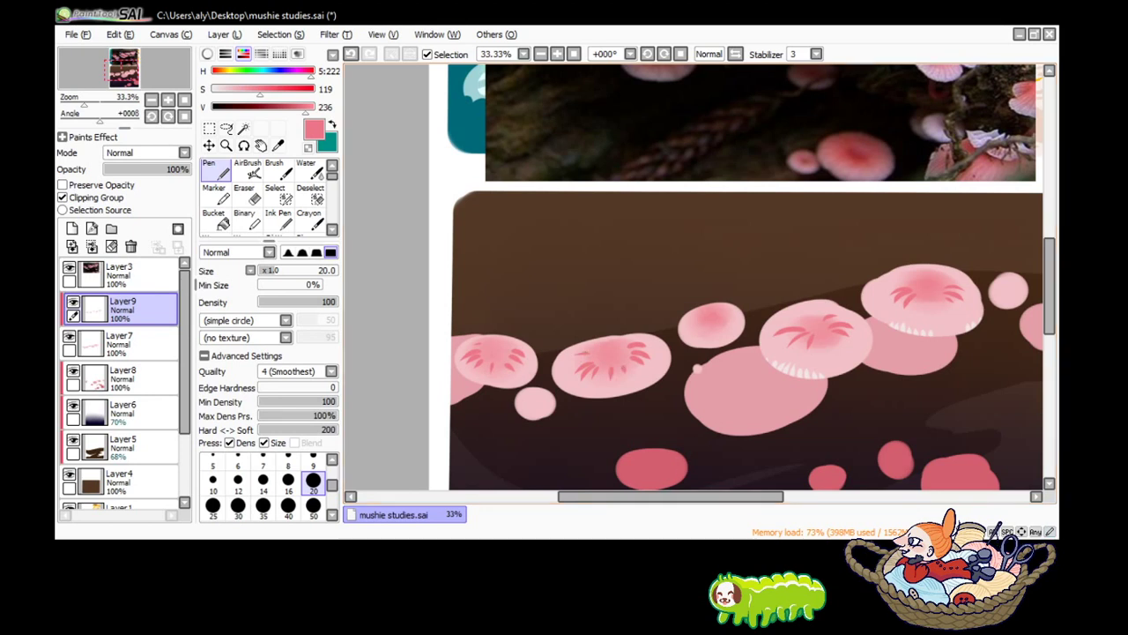
{"action": "left_click_drag", "start_coordinate": [670, 496], "coordinate": [691, 496]}
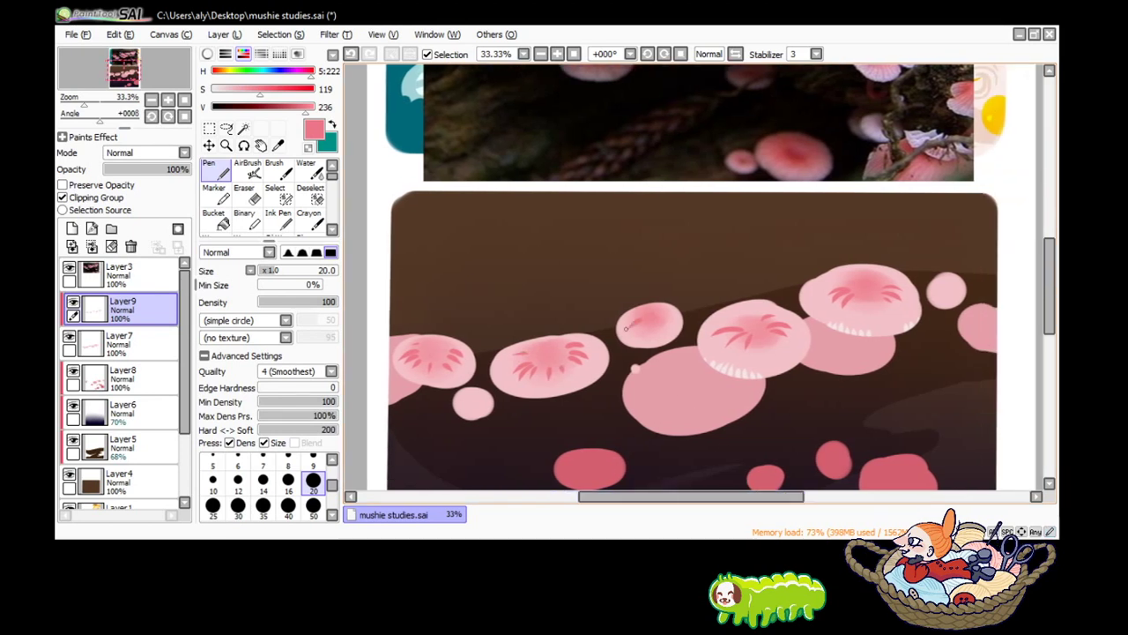
{"action": "mouse_move", "coordinate": [647, 323]}
{"action": "left_mouse_down"}
{"action": "mouse_move", "coordinate": [641, 332]}
{"action": "mouse_move", "coordinate": [654, 335]}
{"action": "left_mouse_up"}
Sample the cap pink with the Pen ready for the small right cap's centre and teeth.
{"action": "key", "text": "alt"}
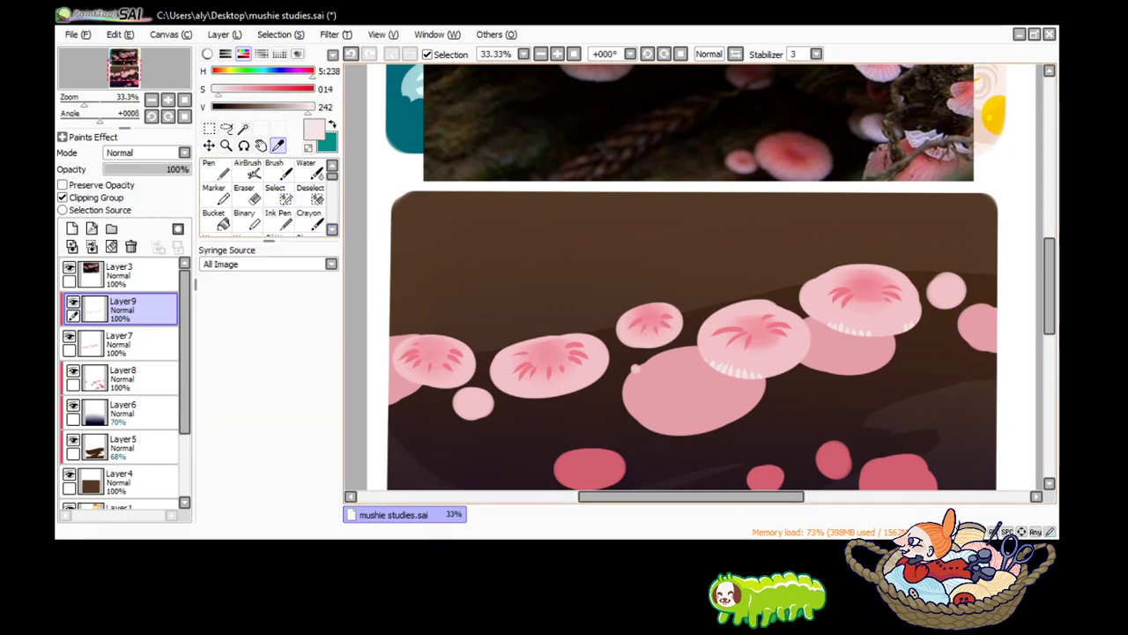
{"action": "left_click", "coordinate": [212, 172]}
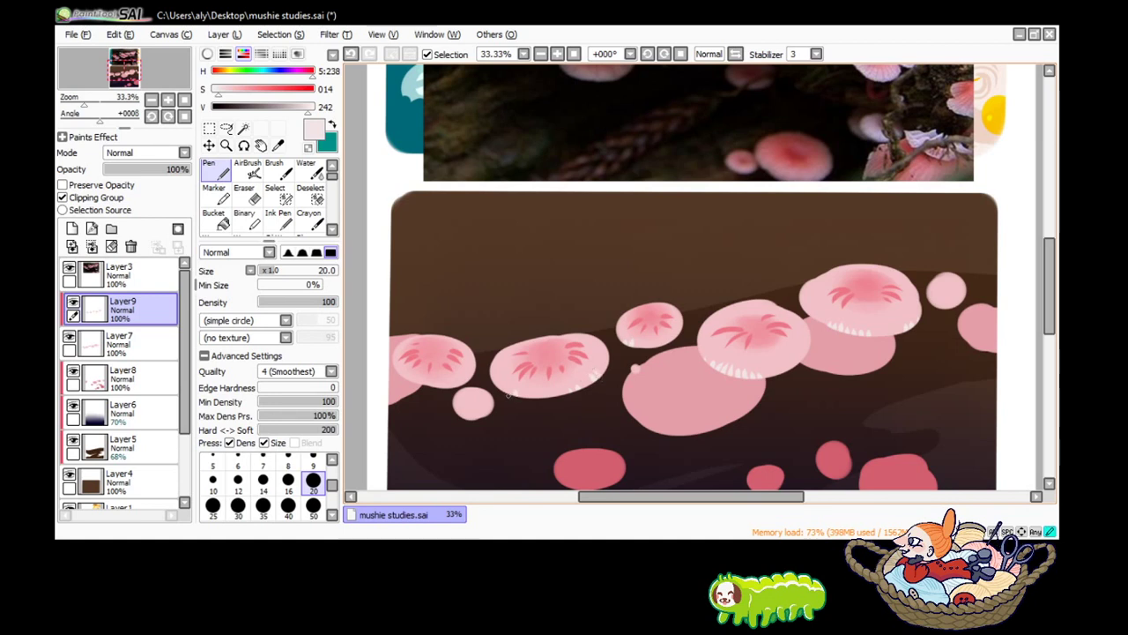
{"action": "scroll", "coordinate": [544, 424], "scroll_direction": "left", "scroll_amount": 2}
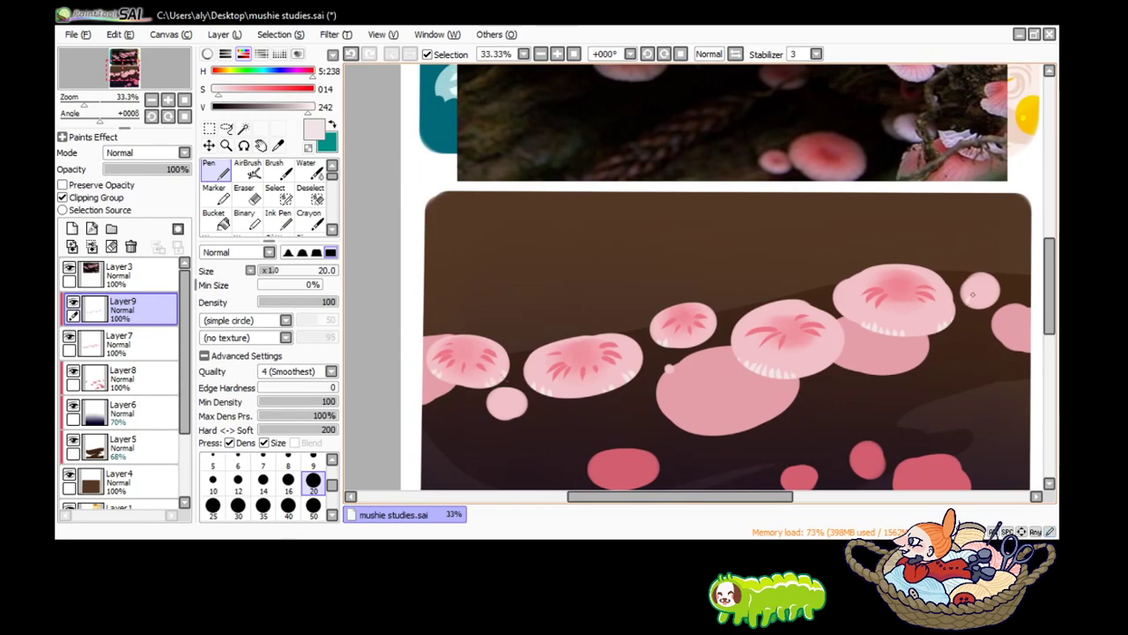
{"action": "key", "text": "alt"}
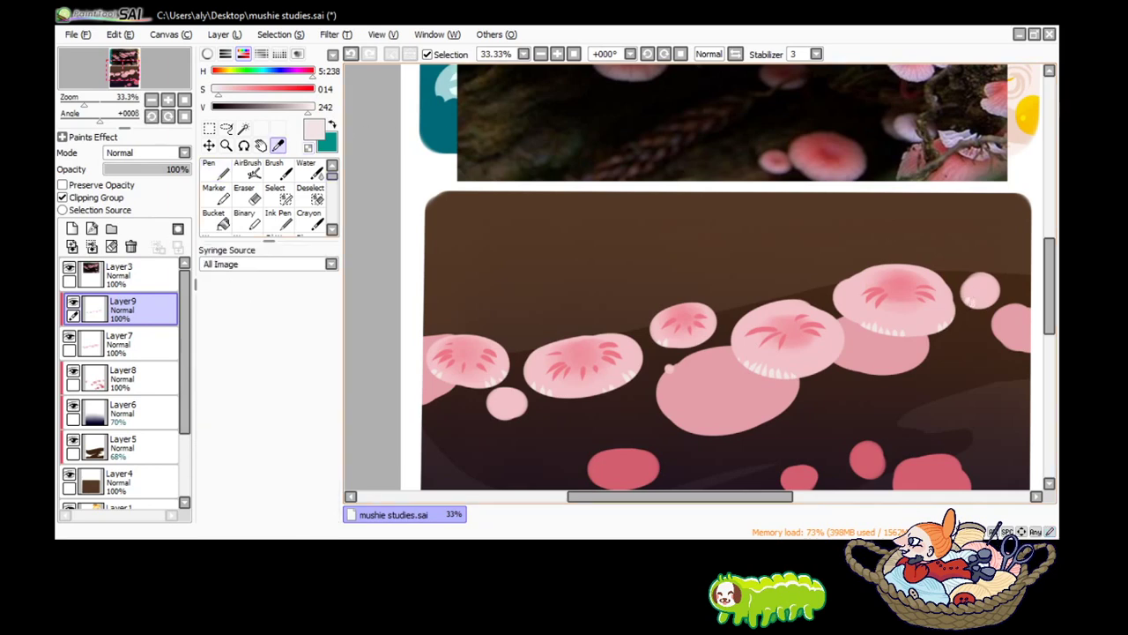
{"action": "left_click", "coordinate": [668, 368], "text": "alt"}
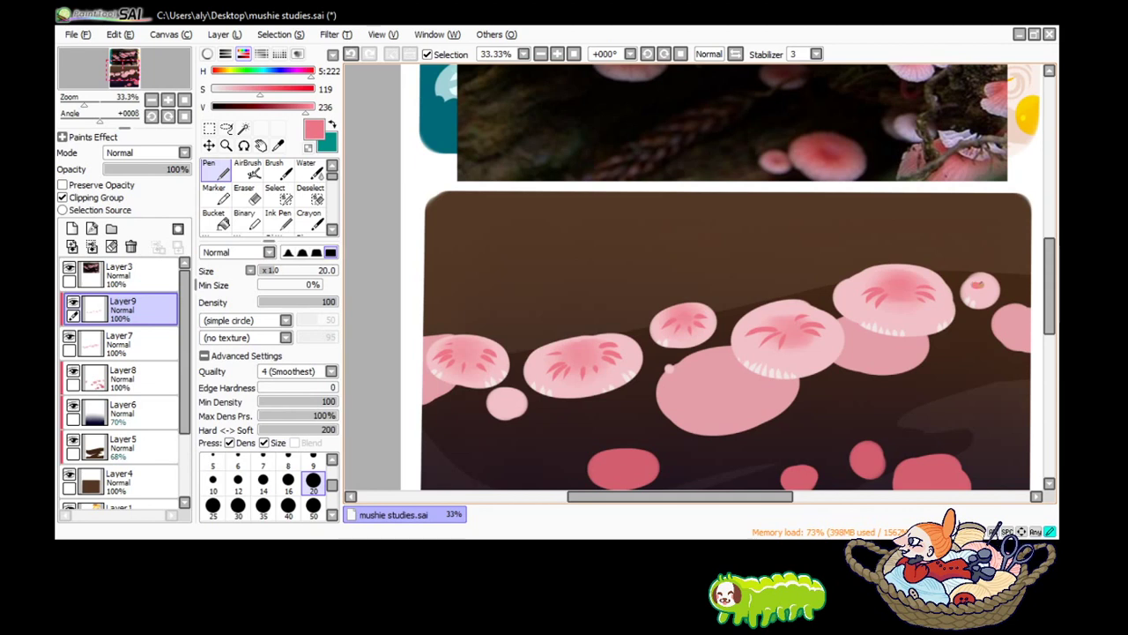
Soften the small right cap's centre with Blur and return to the Pen.
{"action": "scroll", "coordinate": [264, 198], "scroll_direction": "down", "scroll_amount": 1}
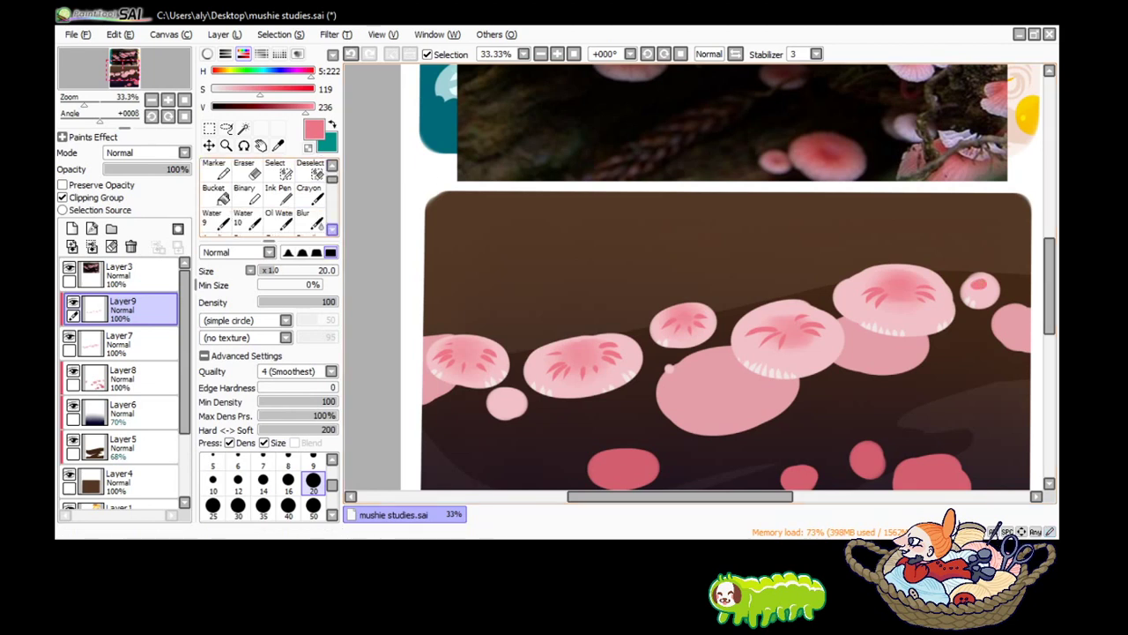
{"action": "left_click", "coordinate": [303, 218]}
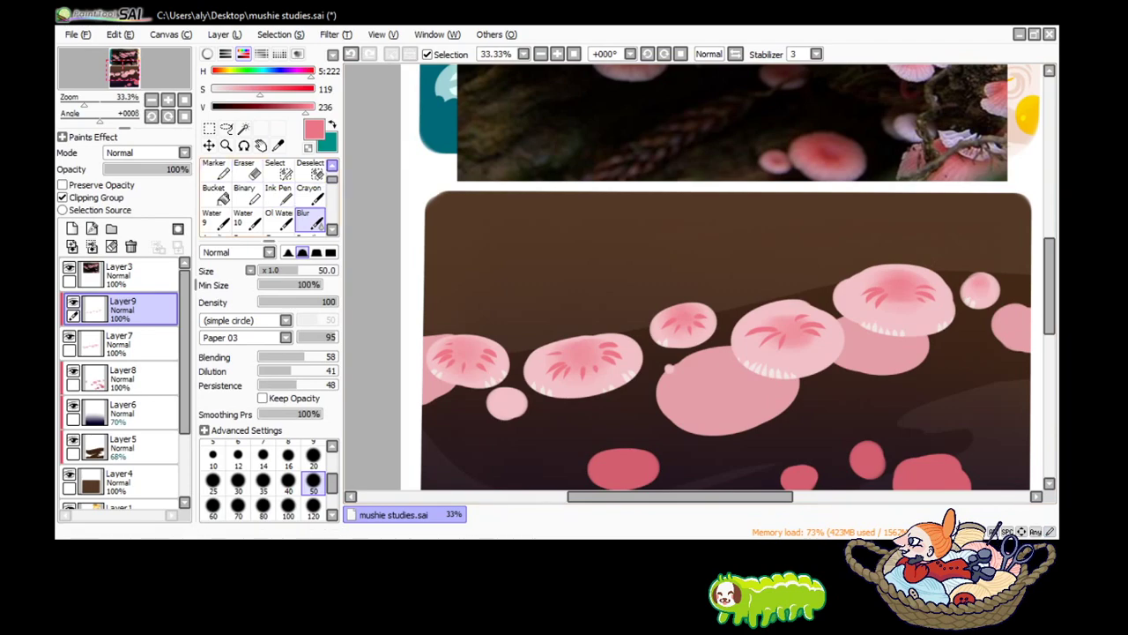
{"action": "scroll", "coordinate": [300, 211], "scroll_direction": "up", "scroll_amount": 1}
{"action": "left_click", "coordinate": [214, 170]}
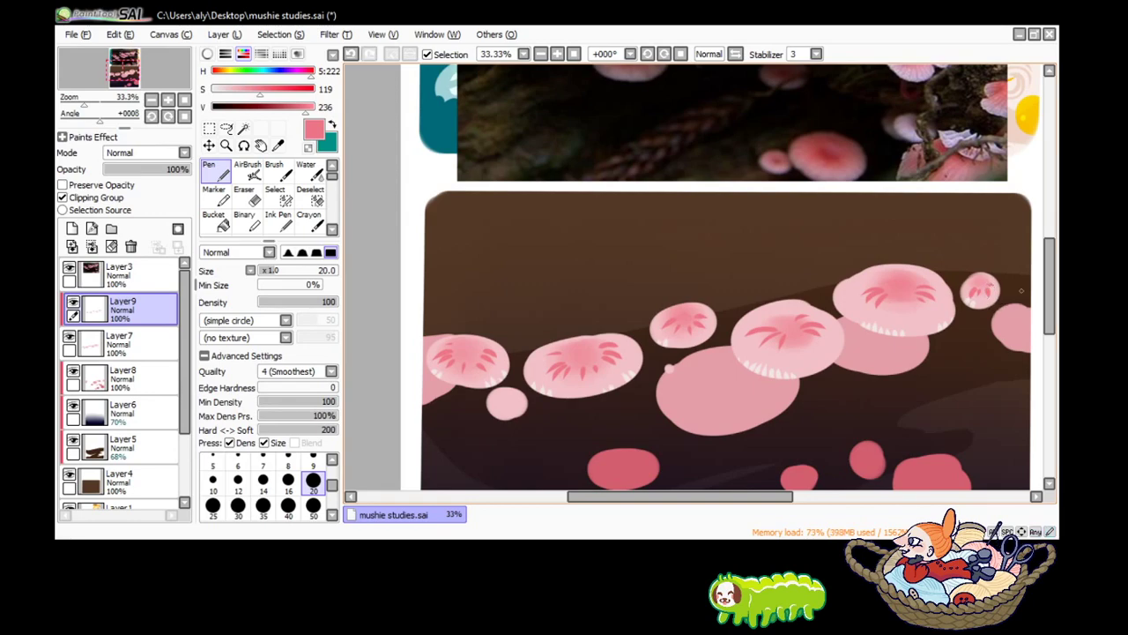
Sample the dark brown of the background as the painting colour.
{"action": "scroll", "coordinate": [986, 288], "scroll_direction": "down", "scroll_amount": 1}
{"action": "scroll", "coordinate": [729, 277], "scroll_direction": "down", "scroll_amount": 3}
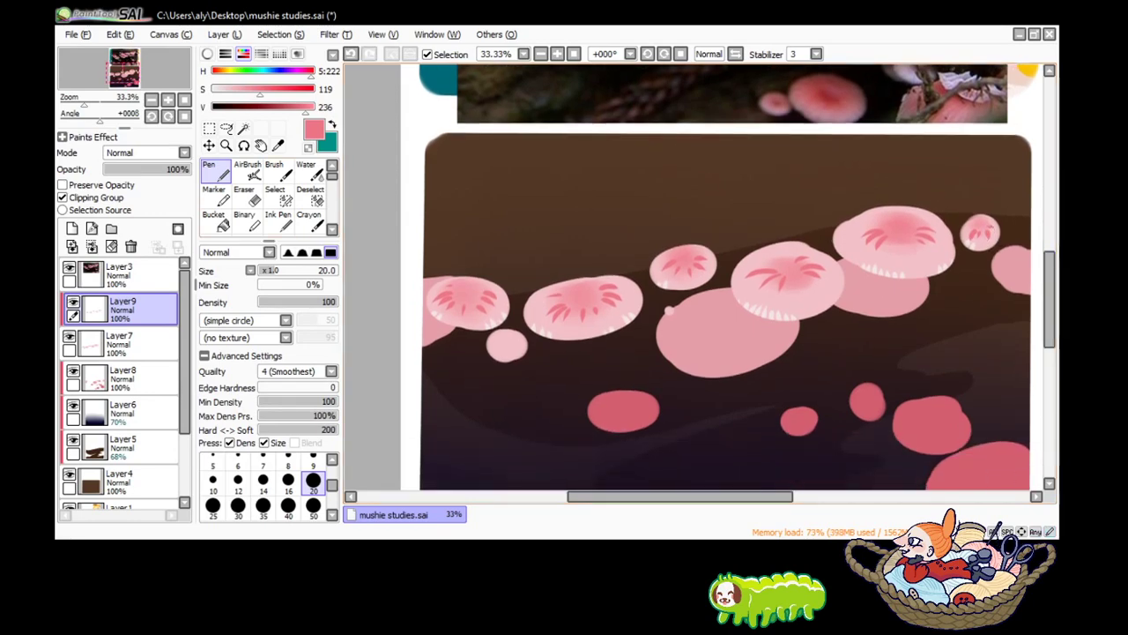
{"action": "key", "text": "alt"}
{"action": "left_click", "coordinate": [564, 203]}
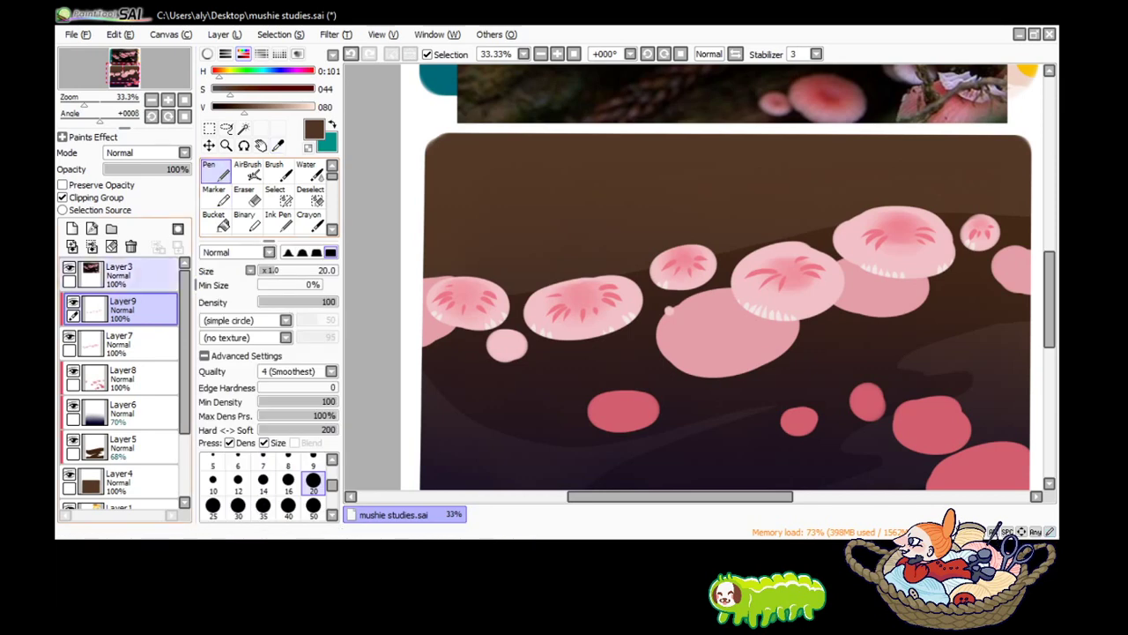
Add a new layer and pick a darker background brown with the Pen at size 50.
{"action": "left_click", "coordinate": [73, 228]}
{"action": "key", "text": "bracketright"}
{"action": "key", "text": "bracketright"}
{"action": "key", "text": "bracketright"}
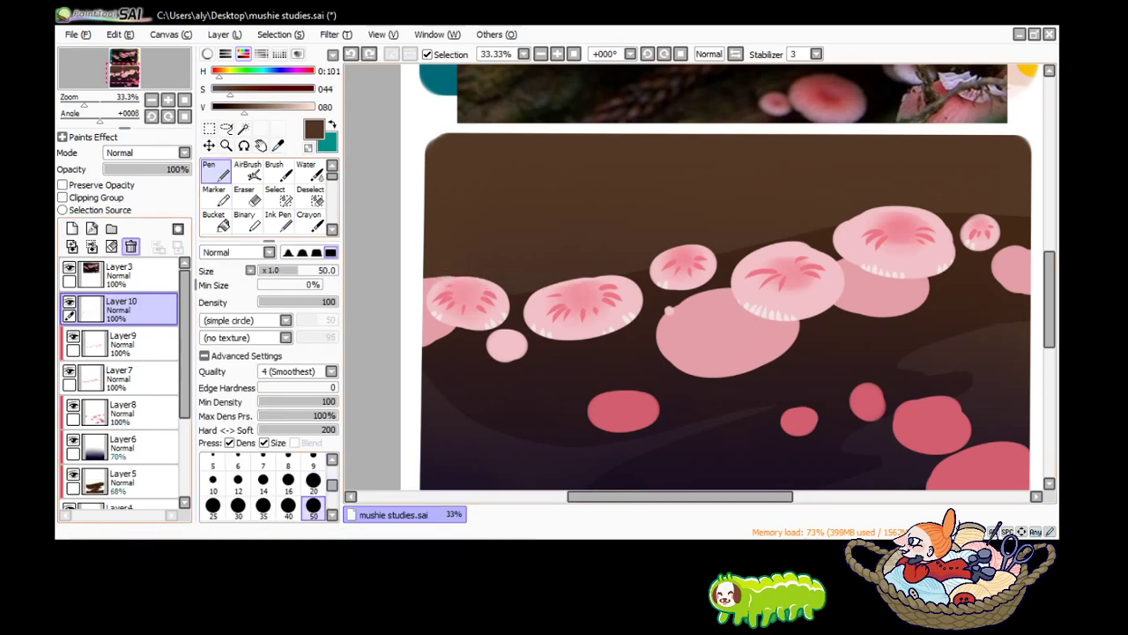
{"action": "left_click", "coordinate": [278, 145]}
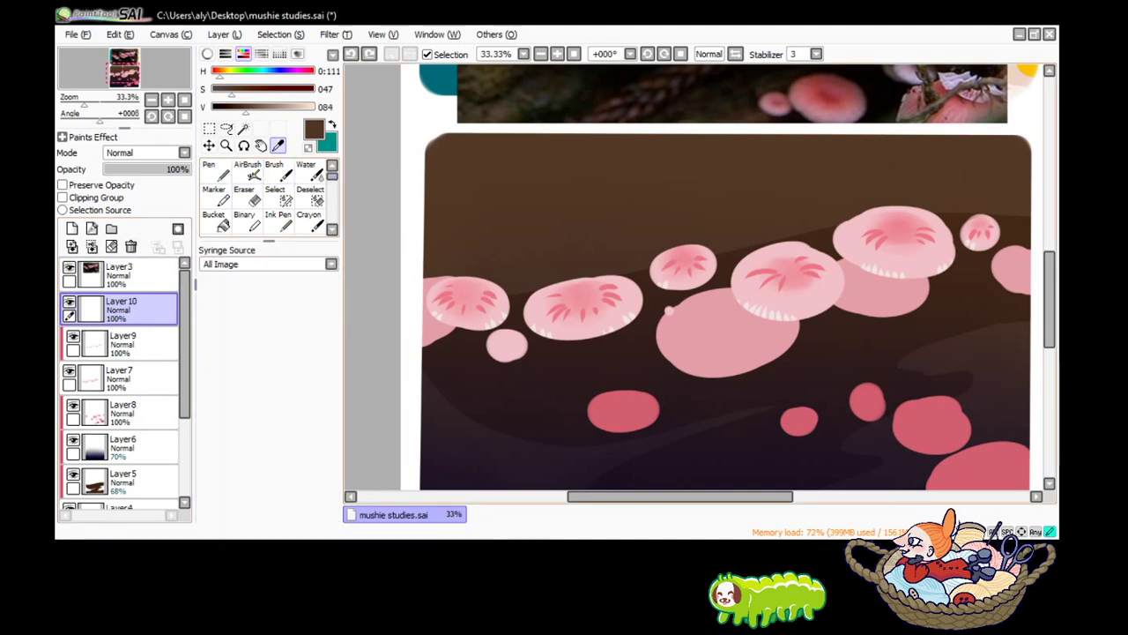
{"action": "left_click", "coordinate": [440, 176]}
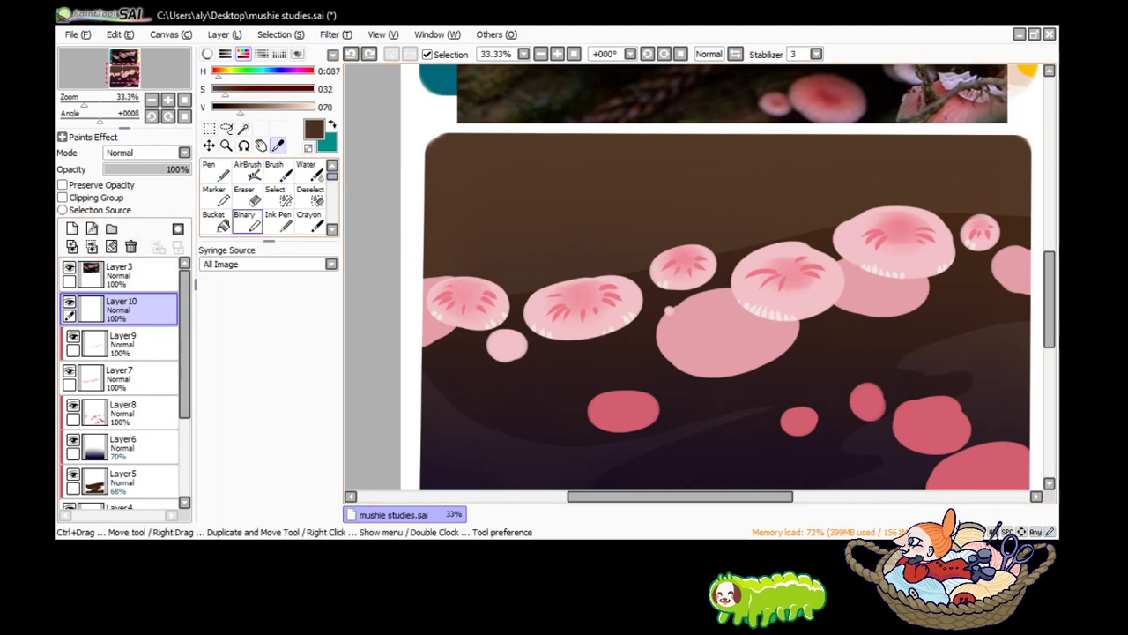
{"action": "left_click", "coordinate": [216, 171]}
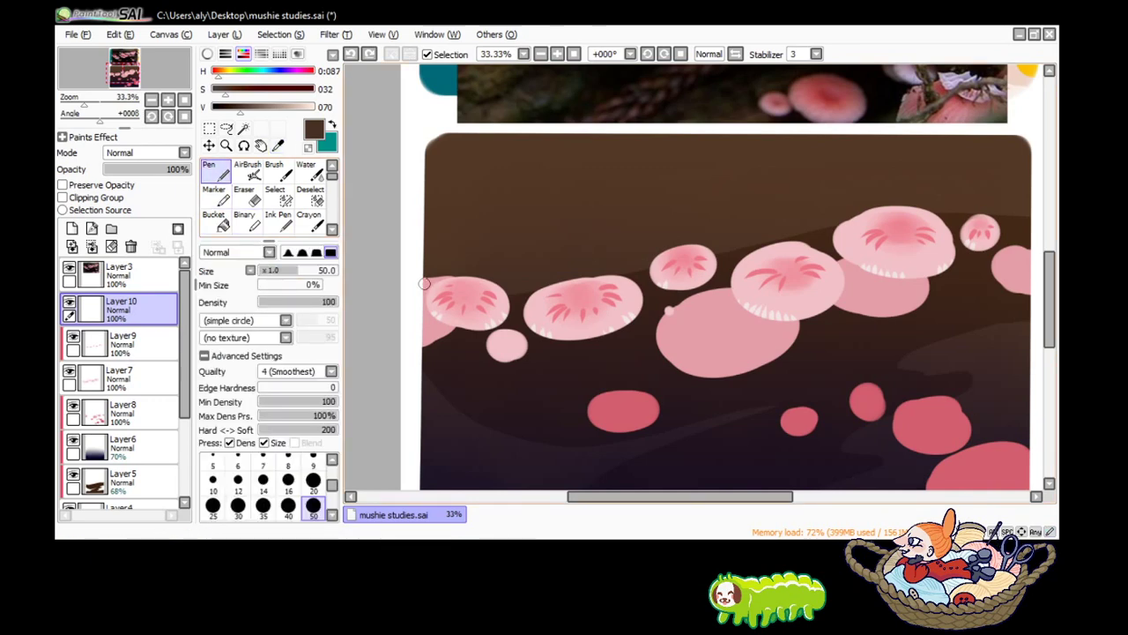
Paint brown bands over the left, small and large caps' tops, undoing the last two.
{"action": "left_click_drag", "start_coordinate": [424, 283], "coordinate": [509, 283]}
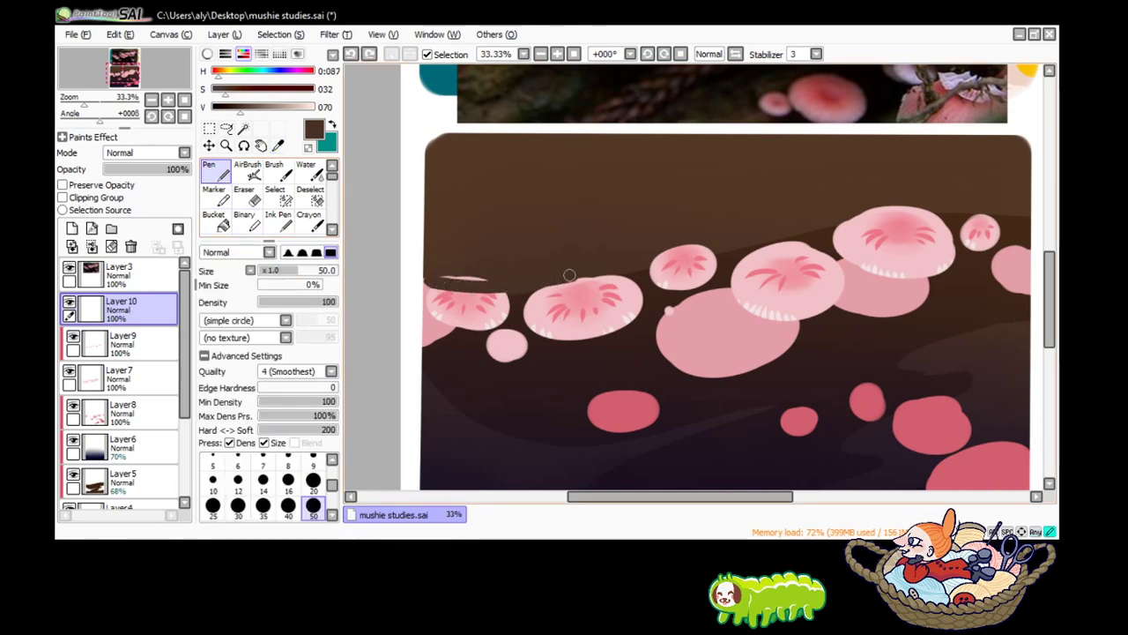
{"action": "left_click_drag", "start_coordinate": [644, 264], "coordinate": [713, 249]}
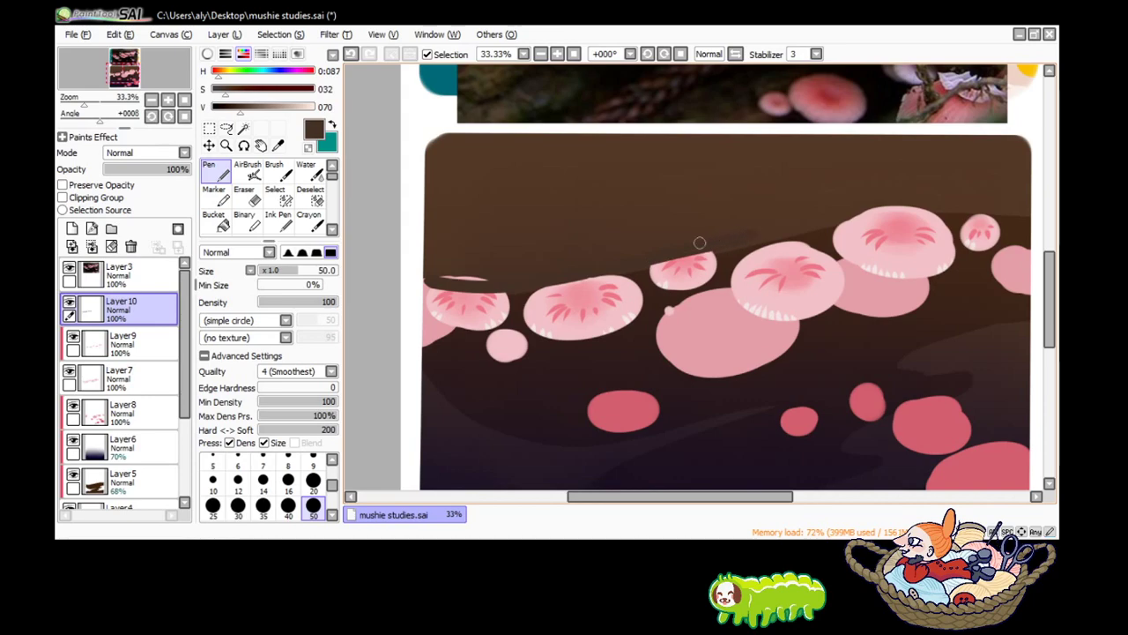
{"action": "left_click_drag", "start_coordinate": [640, 265], "coordinate": [718, 249]}
{"action": "left_click_drag", "start_coordinate": [860, 209], "coordinate": [930, 210]}
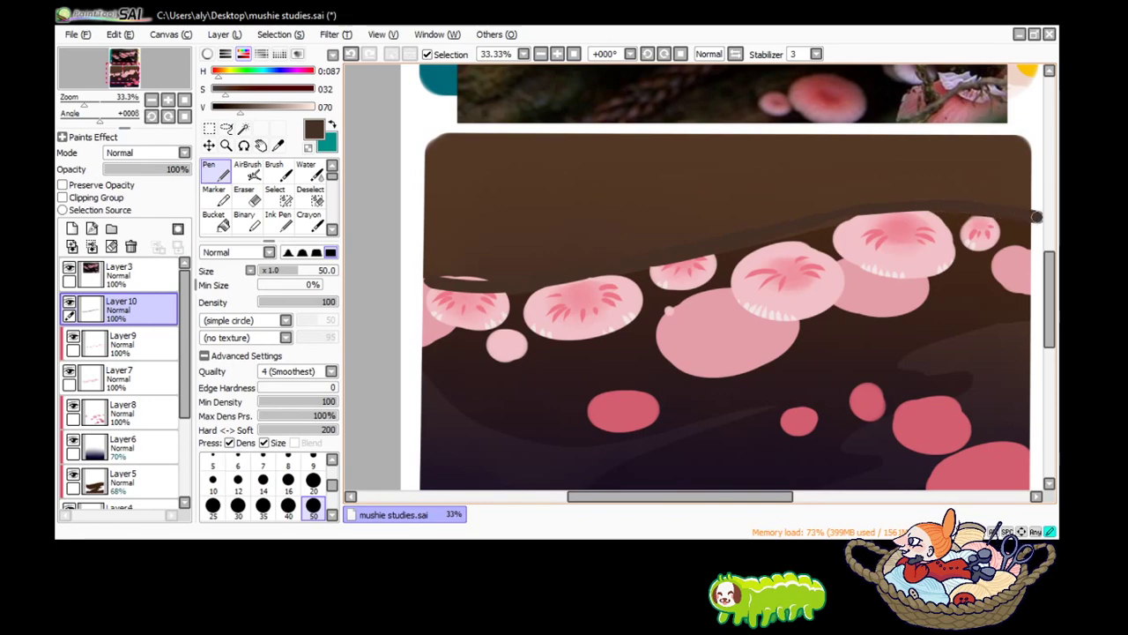
{"action": "key", "text": "ctrl+z"}
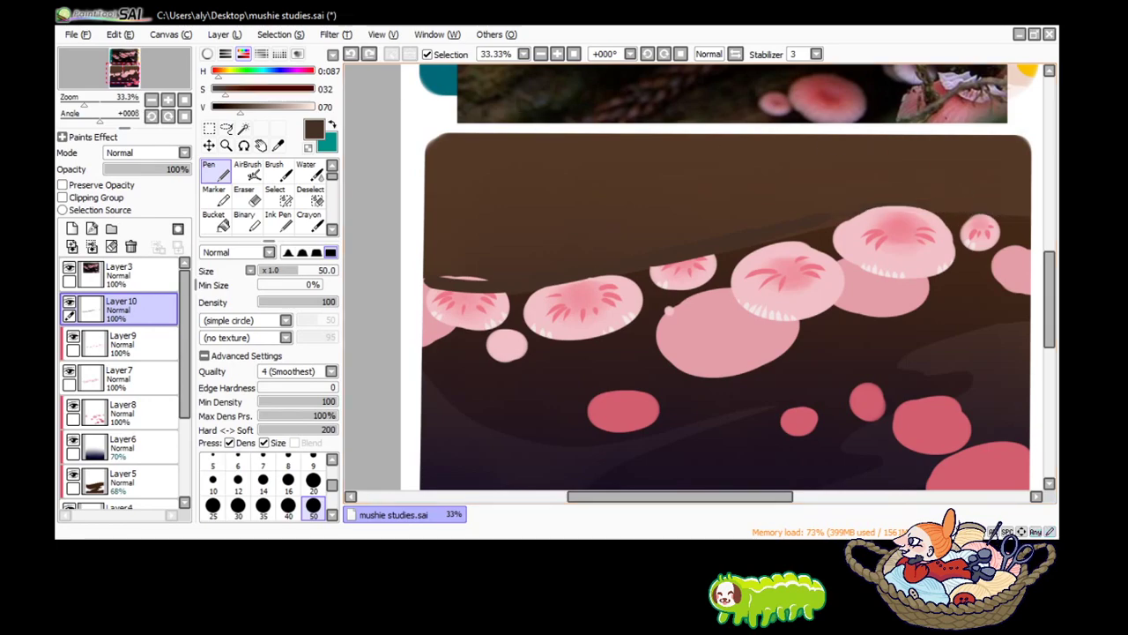
{"action": "key", "text": "ctrl+z"}
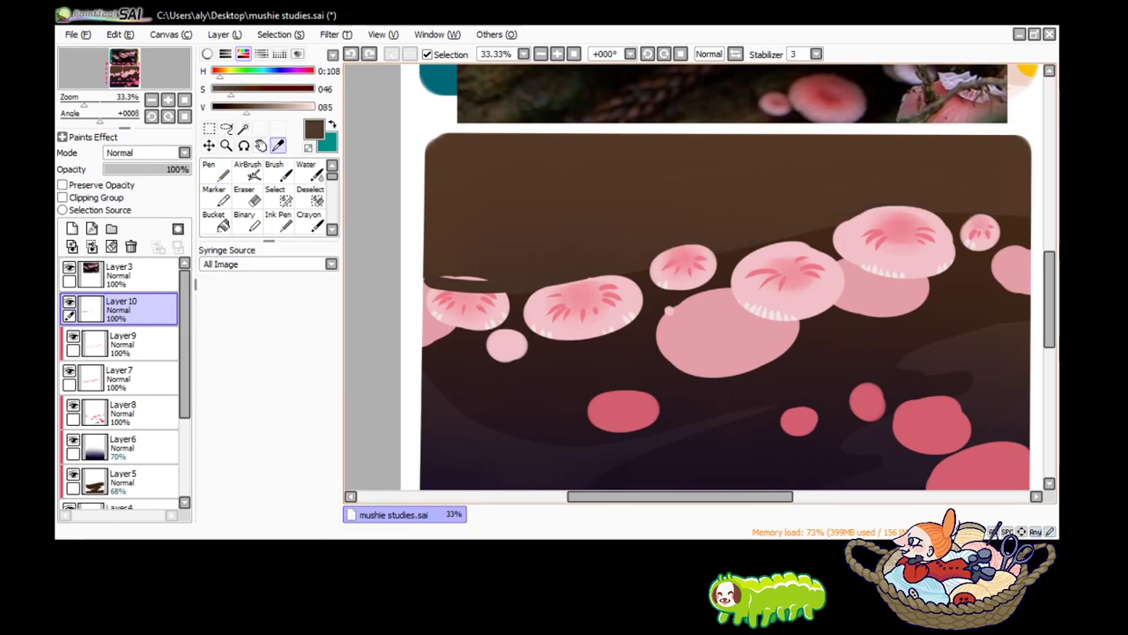
Try a brown fill and clipped brown bands on the new layer, then undo them.
{"action": "left_click", "coordinate": [215, 221]}
{"action": "left_click", "coordinate": [723, 353]}
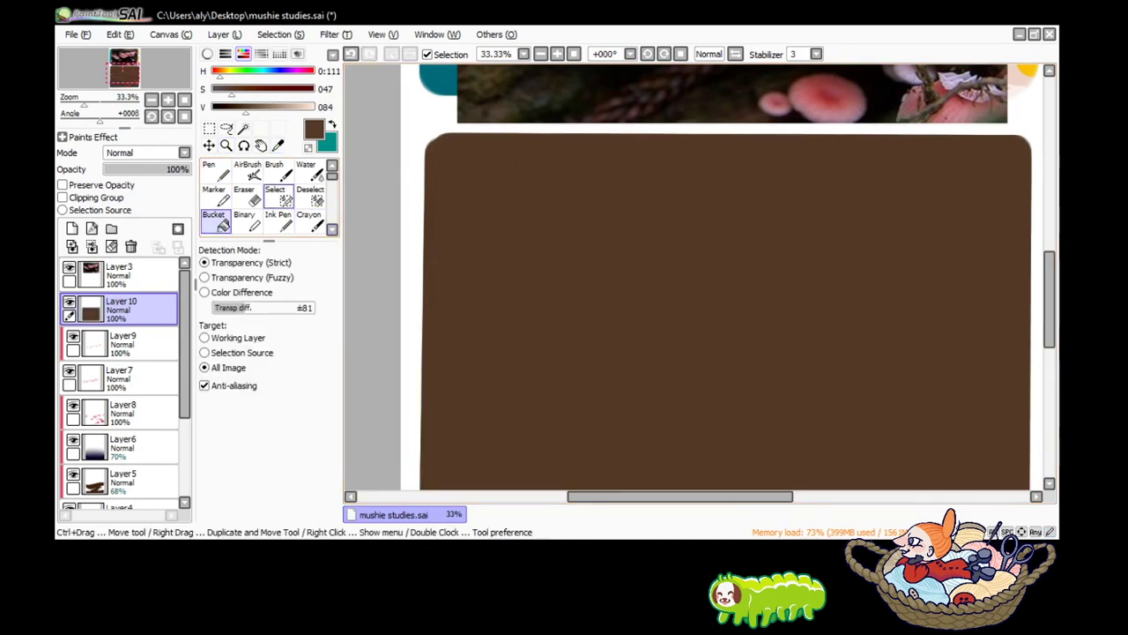
{"action": "key", "text": "ctrl+z"}
{"action": "left_click", "coordinate": [214, 170]}
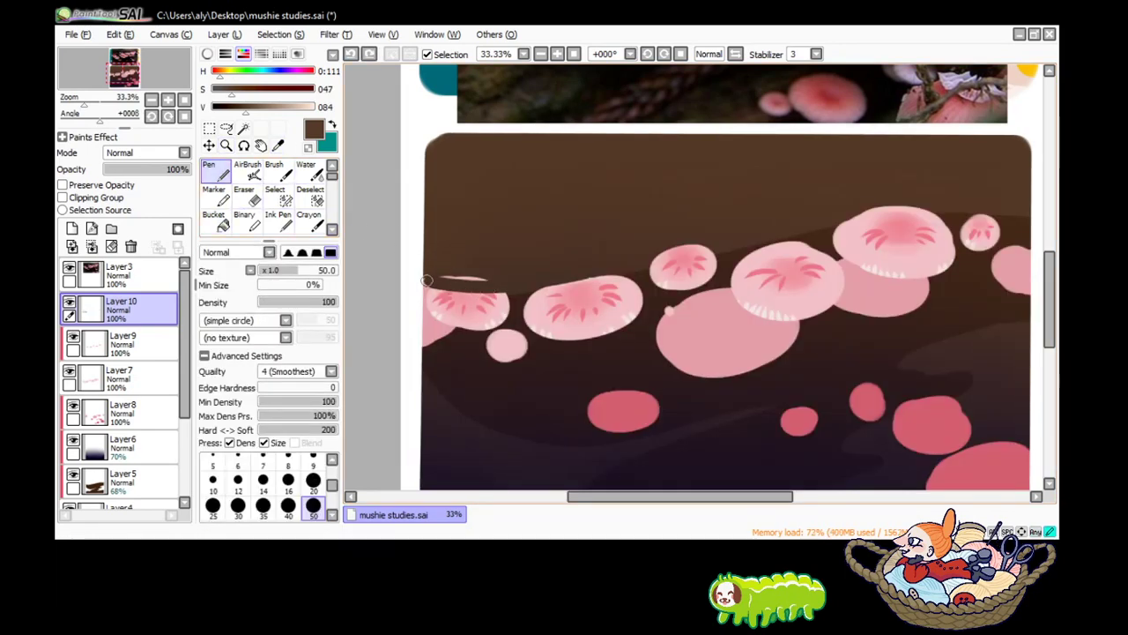
{"action": "left_click", "coordinate": [63, 198]}
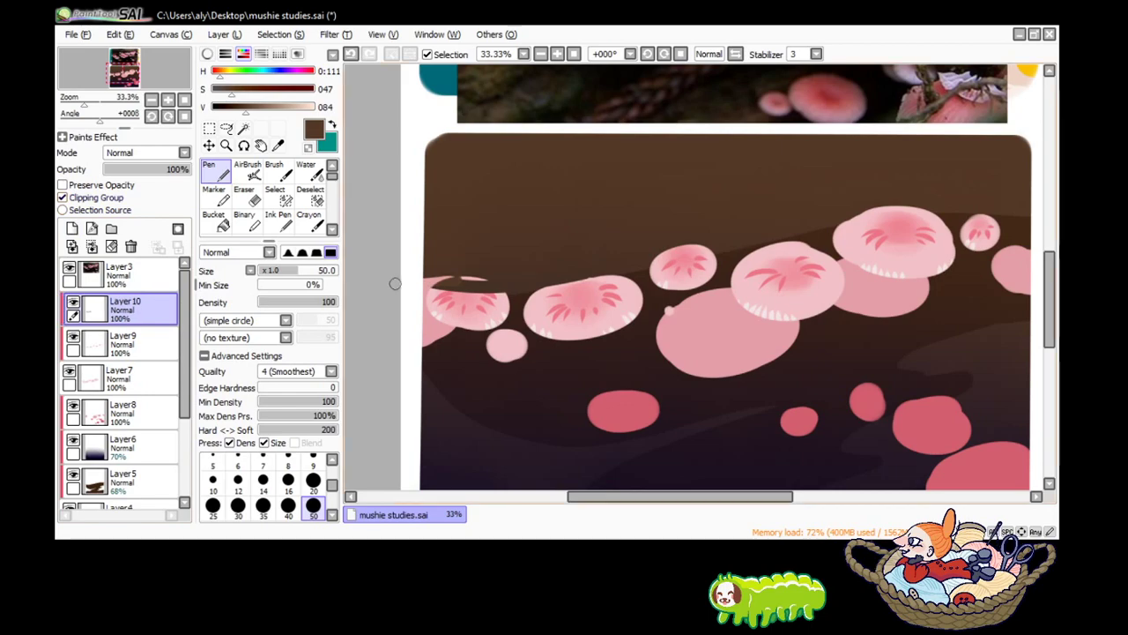
{"action": "mouse_move", "coordinate": [449, 277]}
{"action": "left_mouse_down"}
{"action": "mouse_move", "coordinate": [493, 279]}
{"action": "mouse_move", "coordinate": [477, 286]}
{"action": "left_mouse_up"}
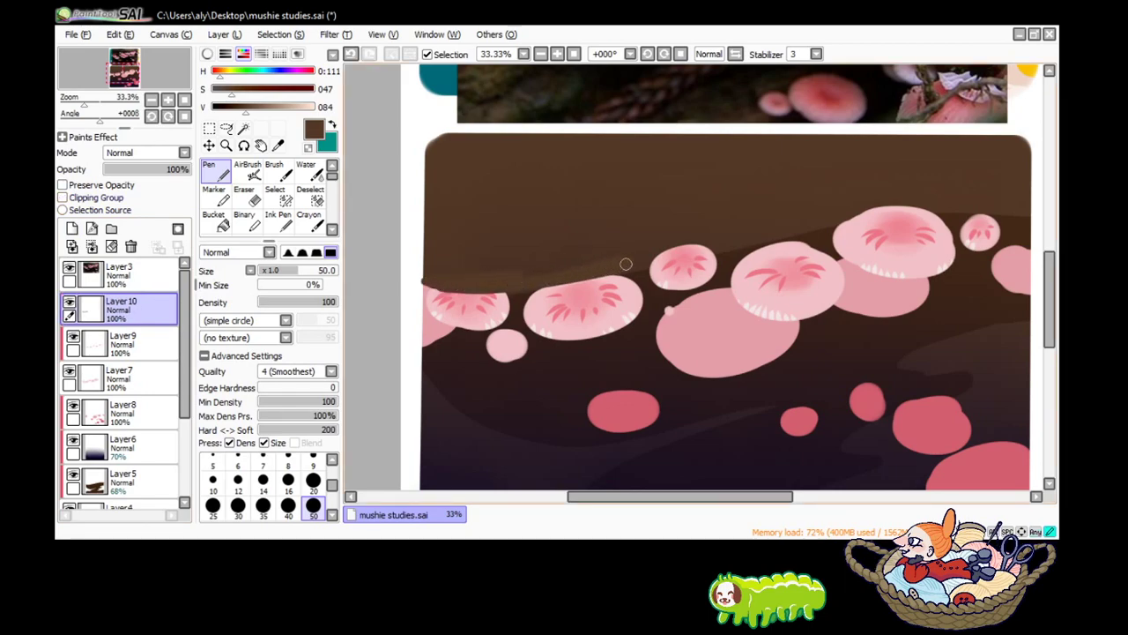
{"action": "left_click_drag", "start_coordinate": [625, 259], "coordinate": [689, 248]}
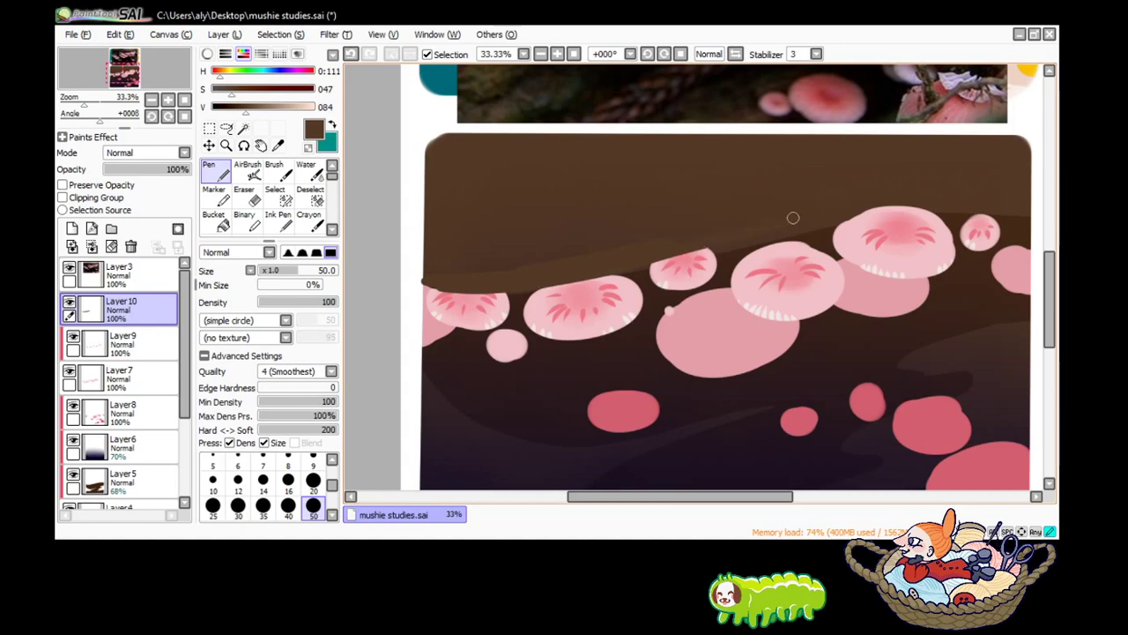
{"action": "key", "text": "ctrl+z"}
{"action": "key", "text": "ctrl+z"}
{"action": "key", "text": "ctrl+z"}
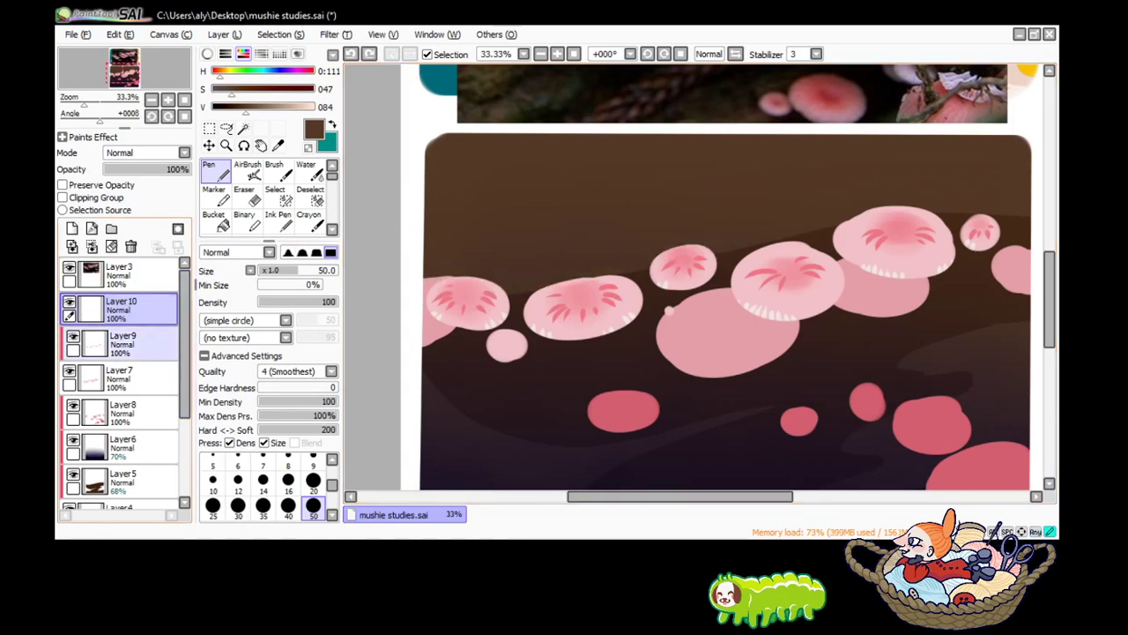
On Layer7, flatten the large cap's top edge with a brown stroke after two retries.
{"action": "left_click", "coordinate": [464, 321], "text": "ctrl"}
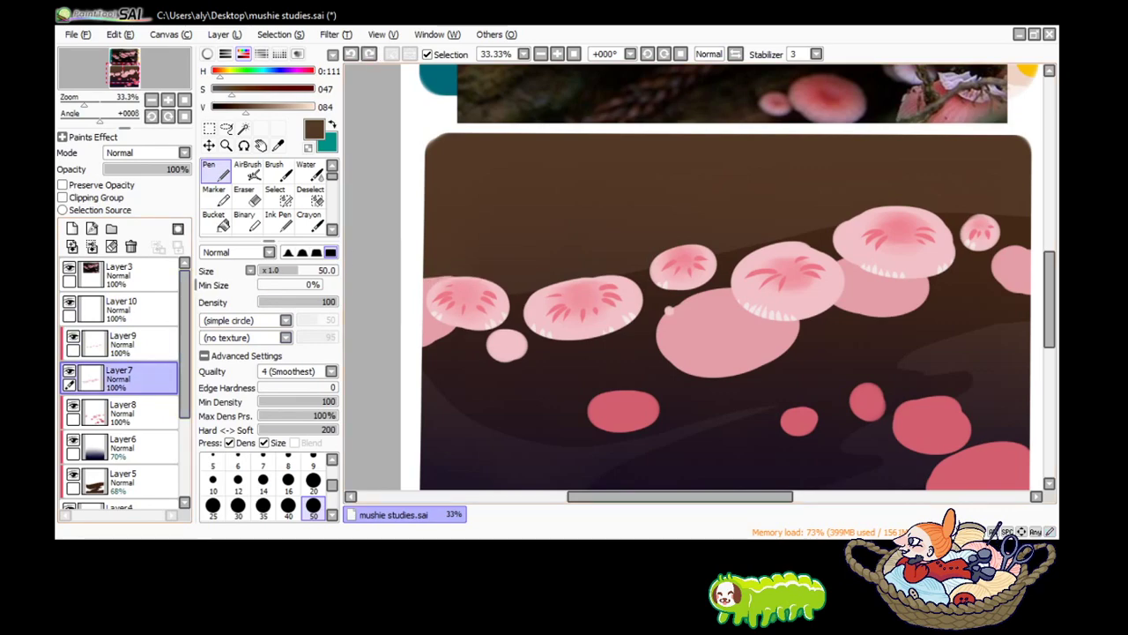
{"action": "left_click", "coordinate": [69, 370]}
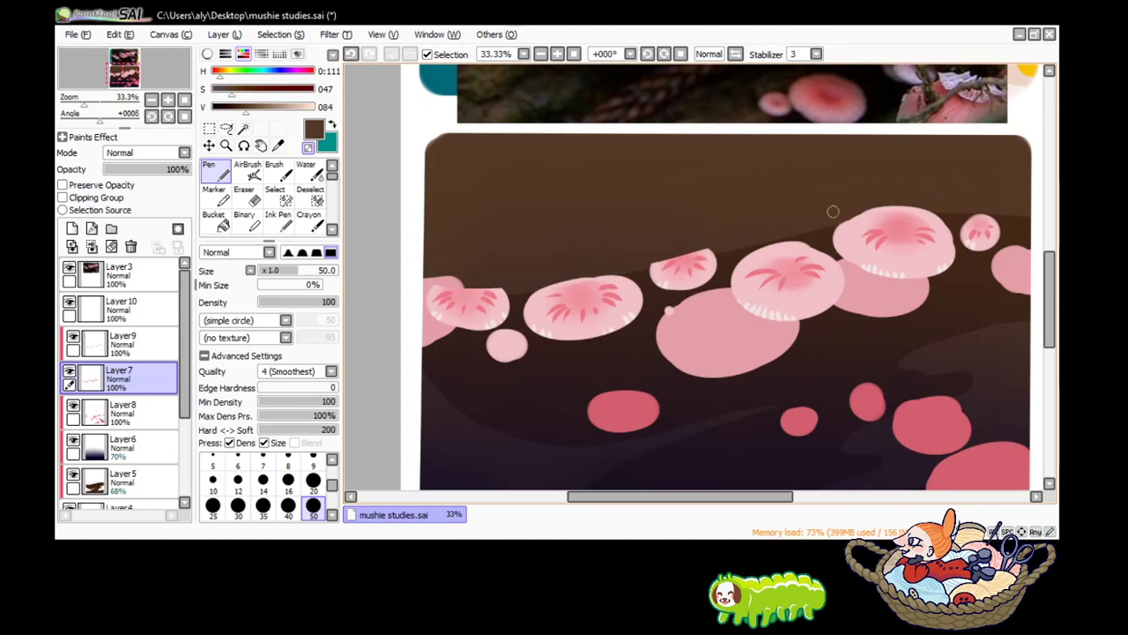
{"action": "left_click_drag", "start_coordinate": [840, 214], "coordinate": [1011, 209]}
{"action": "key", "text": "ctrl+z"}
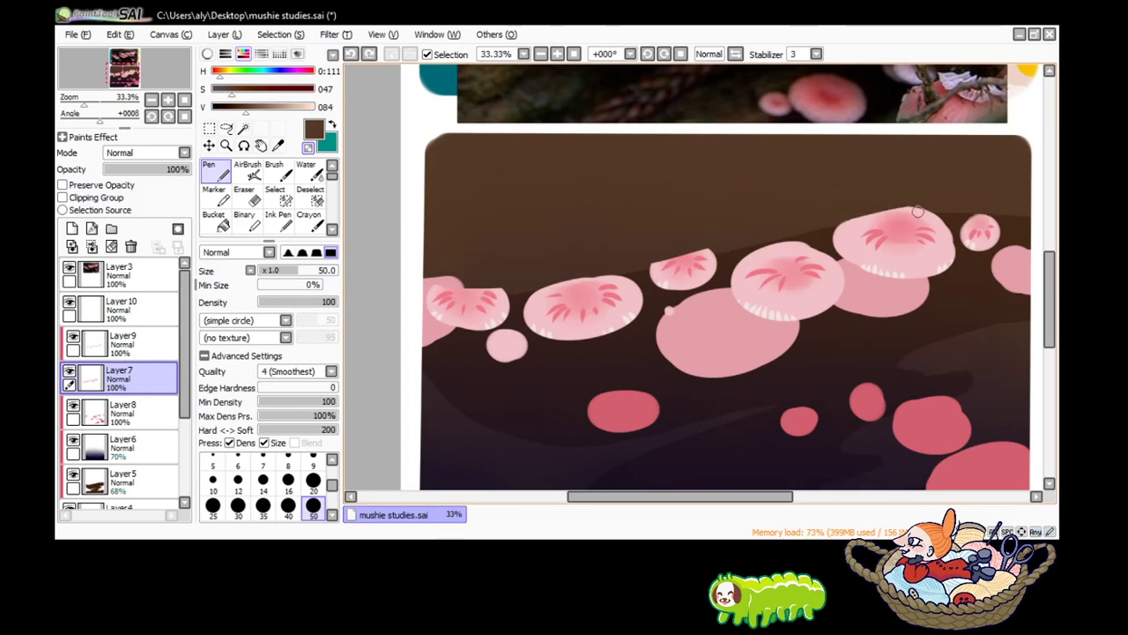
{"action": "left_click_drag", "start_coordinate": [818, 221], "coordinate": [919, 212]}
{"action": "key", "text": "ctrl+z"}
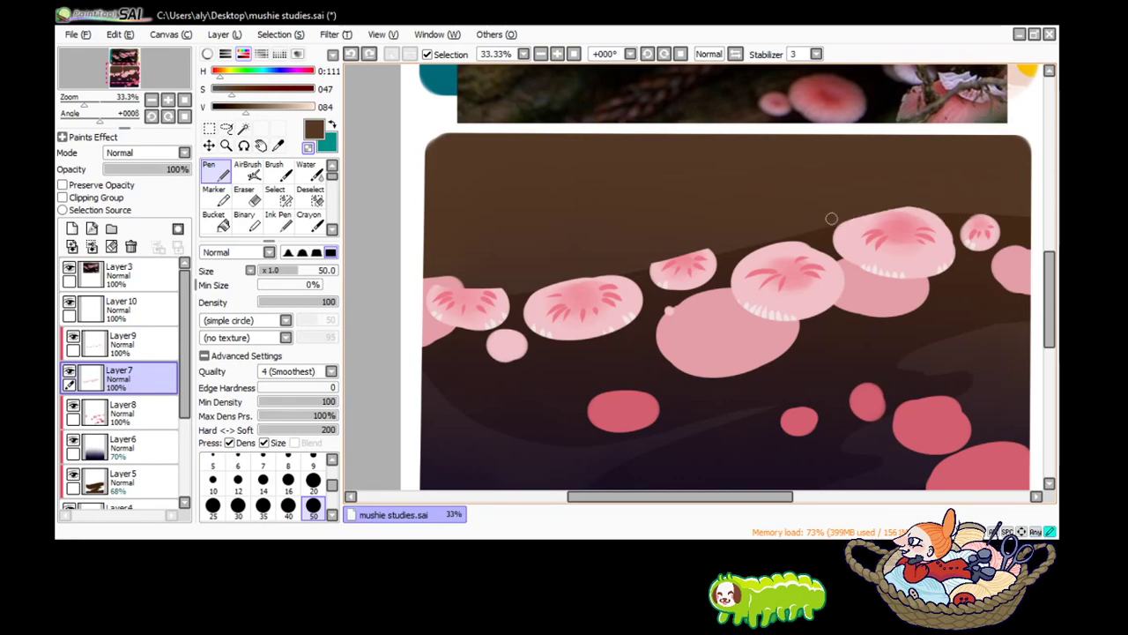
{"action": "left_click_drag", "start_coordinate": [831, 218], "coordinate": [921, 208]}
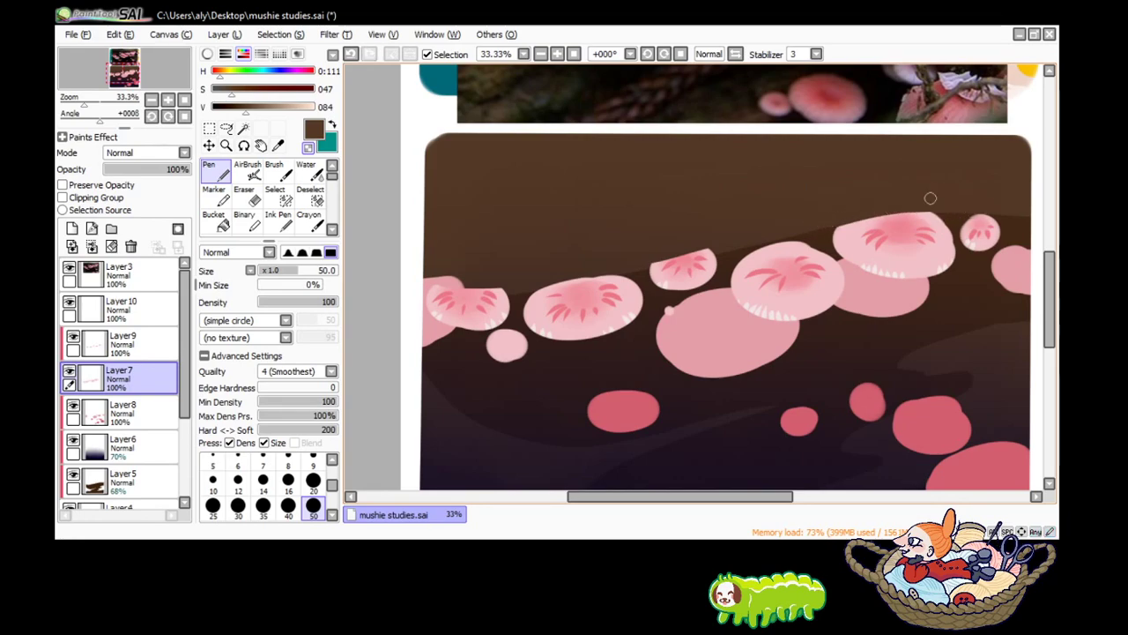
Trim the left cap's top on clipped Layer8 and flatten the small cap's top on Layer7.
{"action": "left_click", "coordinate": [124, 412]}
{"action": "left_click", "coordinate": [63, 198]}
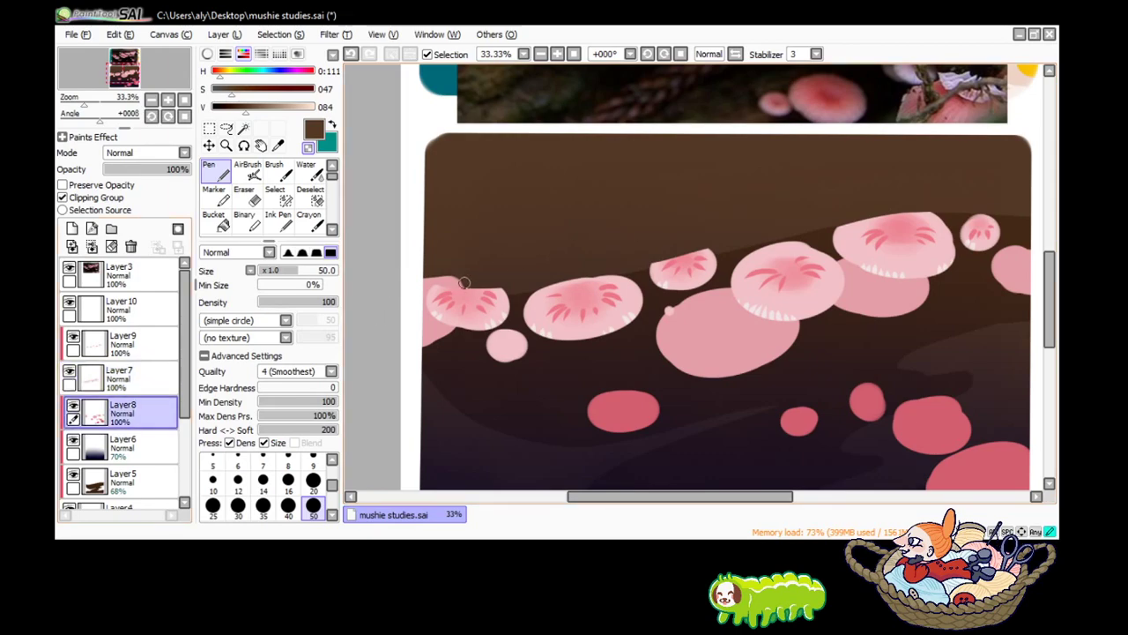
{"action": "left_click_drag", "start_coordinate": [464, 282], "coordinate": [425, 279]}
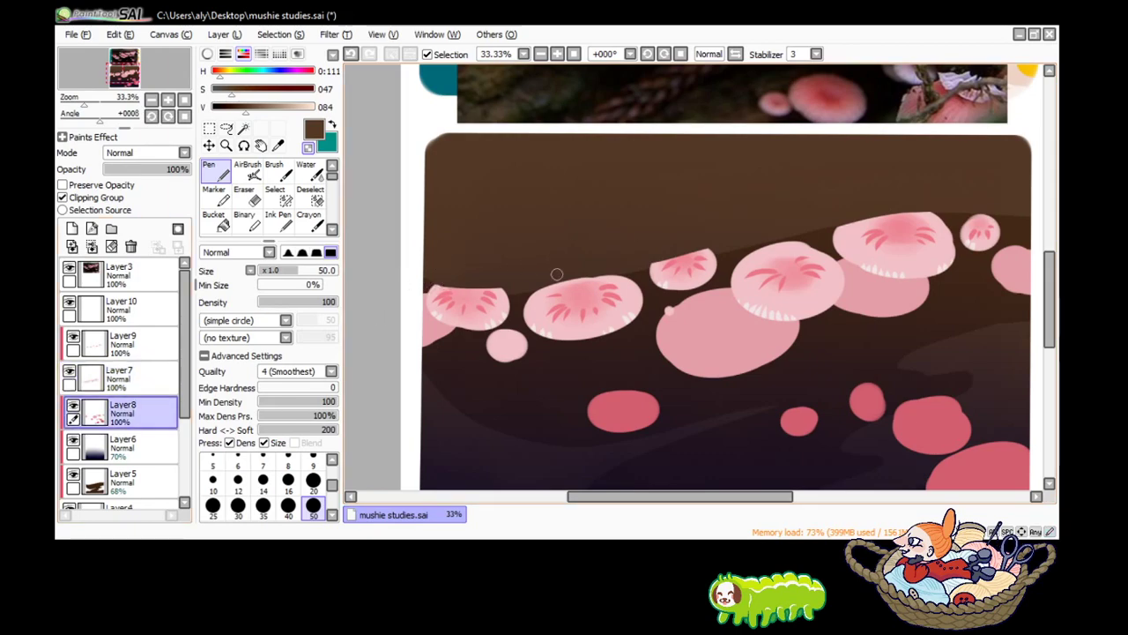
{"action": "left_click", "coordinate": [124, 377]}
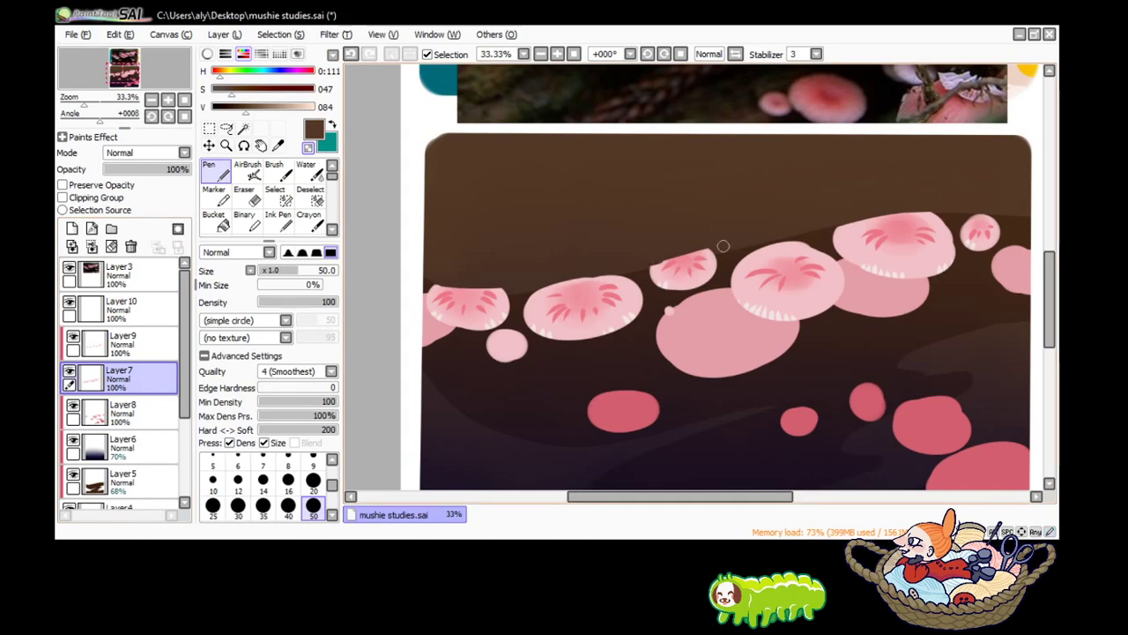
{"action": "left_click_drag", "start_coordinate": [650, 262], "coordinate": [724, 247]}
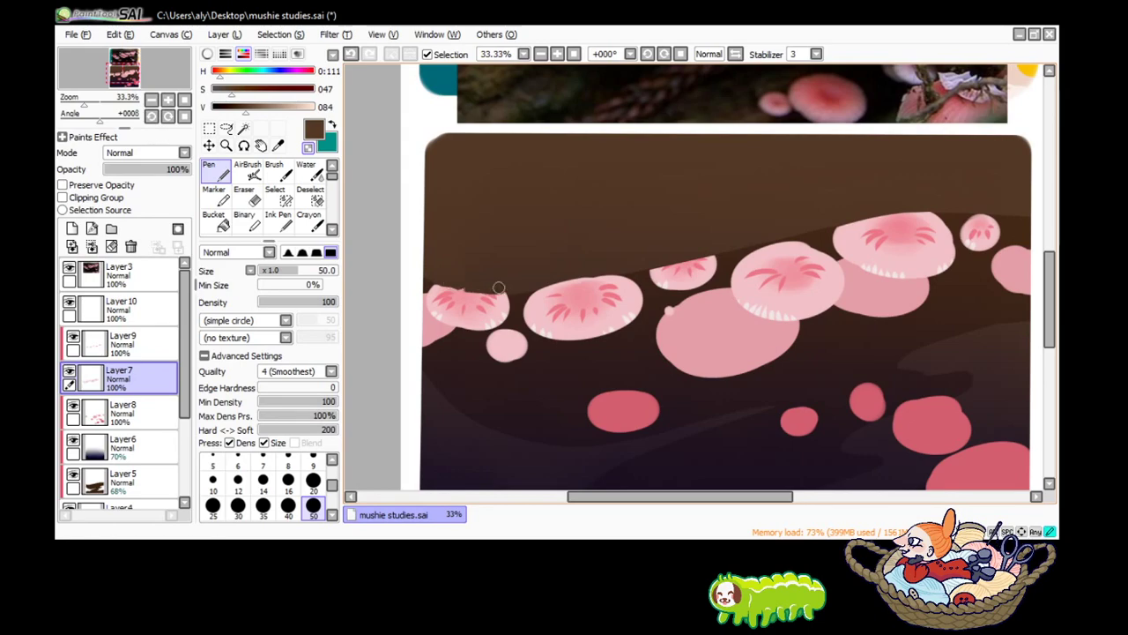
{"action": "left_click", "coordinate": [124, 412]}
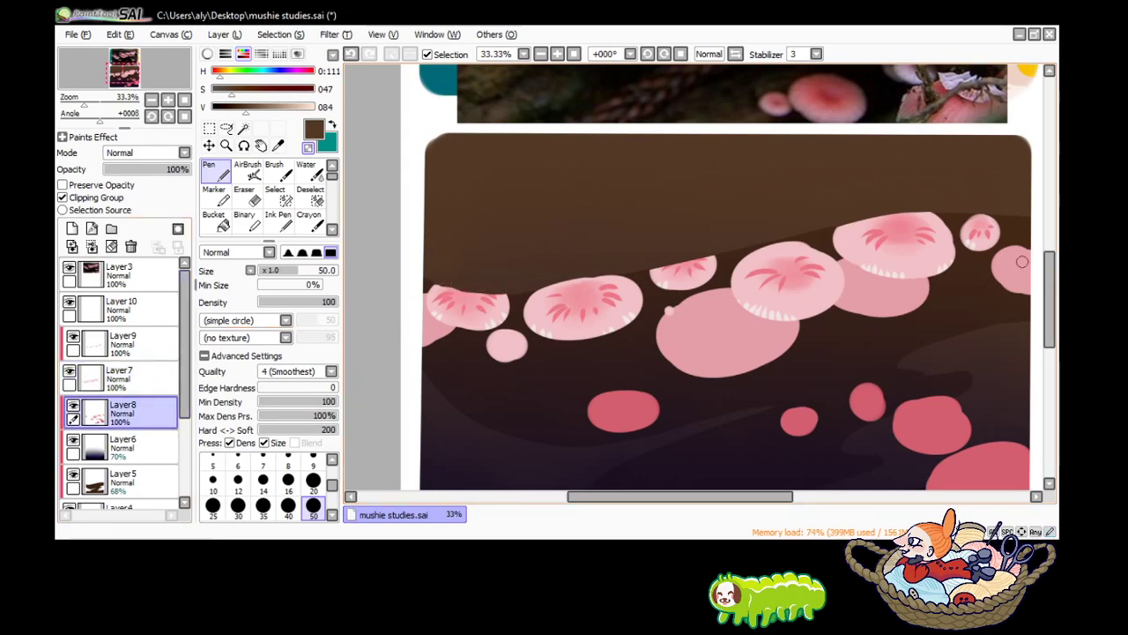
Sample the cap pink and add a new layer clipped to the caps below.
{"action": "scroll", "coordinate": [1022, 261], "scroll_direction": "down", "scroll_amount": 1}
{"action": "scroll", "coordinate": [1021, 261], "scroll_direction": "up", "scroll_amount": 3}
{"action": "scroll", "coordinate": [1021, 261], "scroll_direction": "up", "scroll_amount": 3}
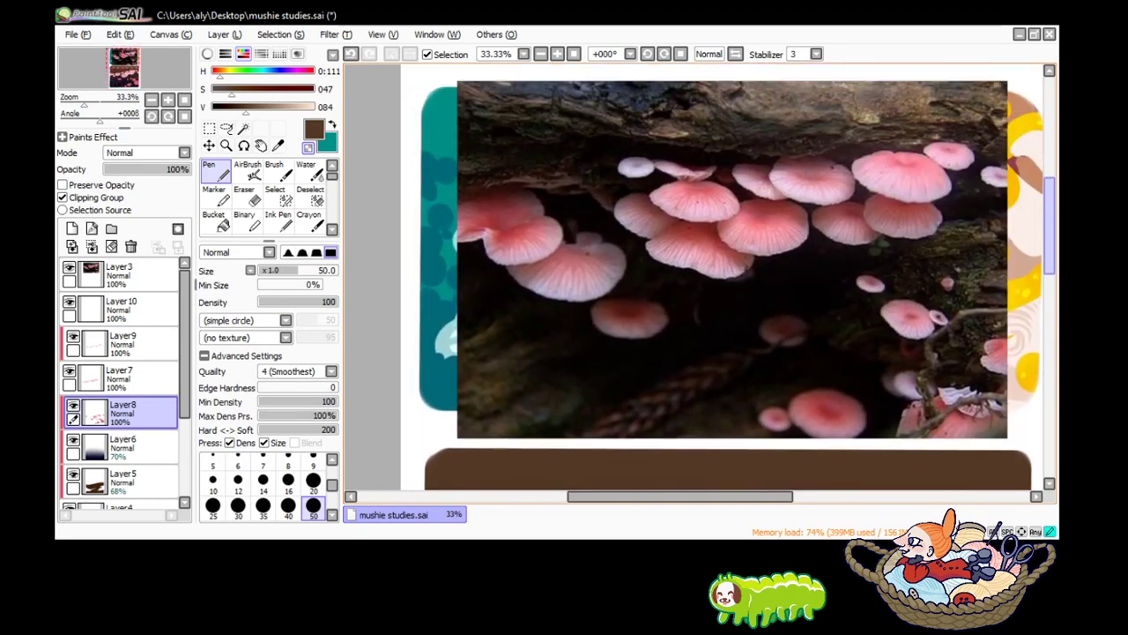
{"action": "scroll", "coordinate": [732, 276], "scroll_direction": "down", "scroll_amount": 5}
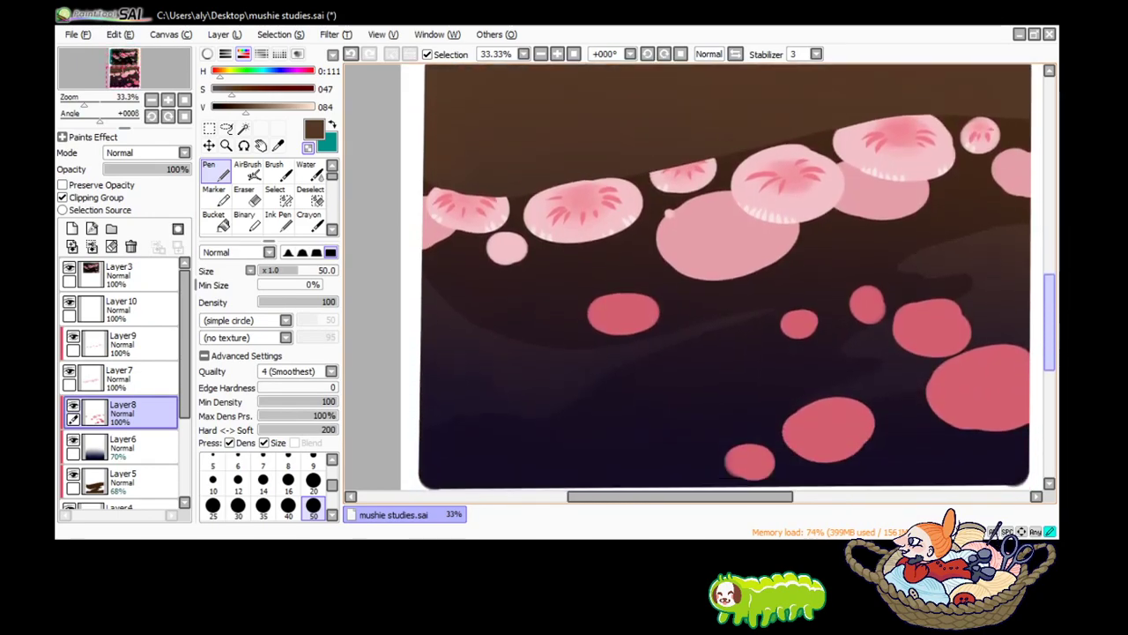
{"action": "scroll", "coordinate": [927, 285], "scroll_direction": "down", "scroll_amount": 1}
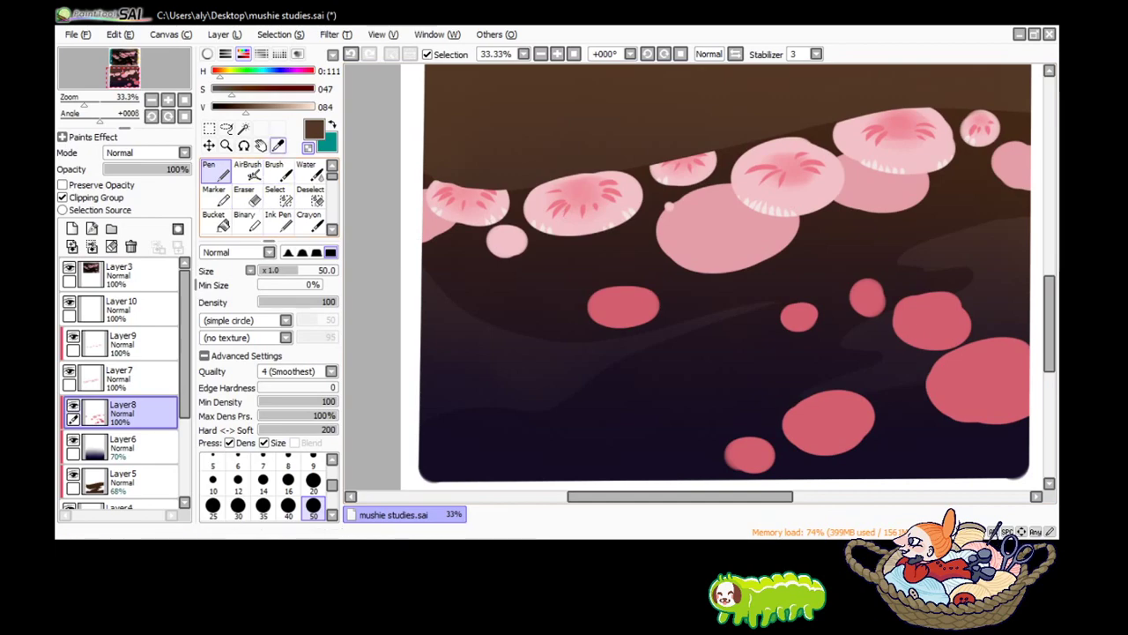
{"action": "left_click", "coordinate": [277, 145]}
{"action": "left_click", "coordinate": [623, 306]}
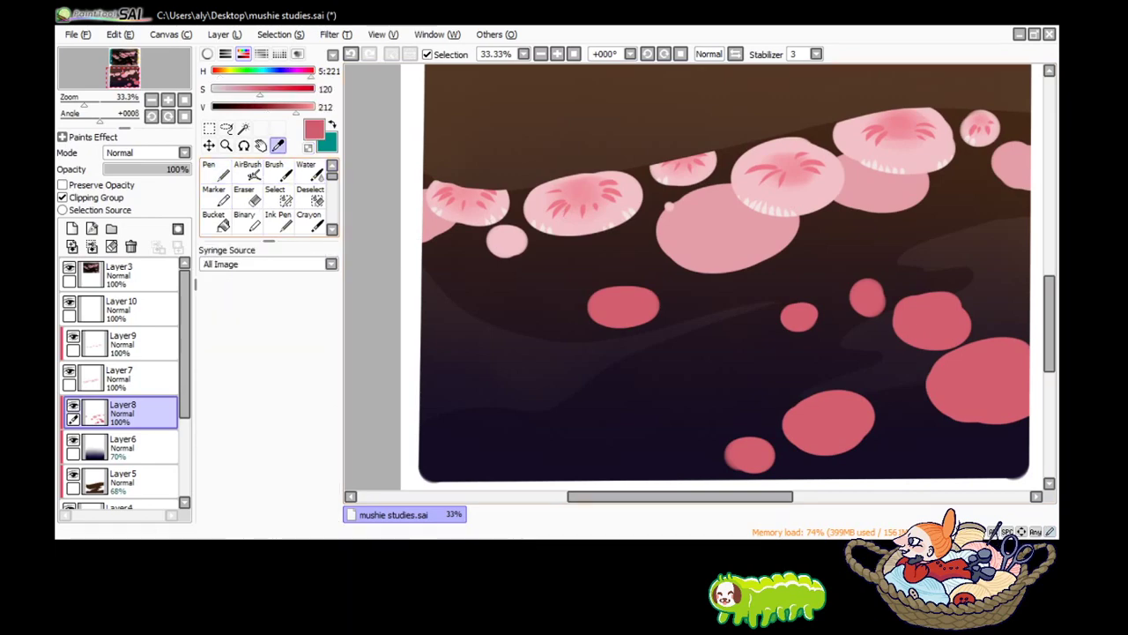
{"action": "left_click", "coordinate": [214, 170]}
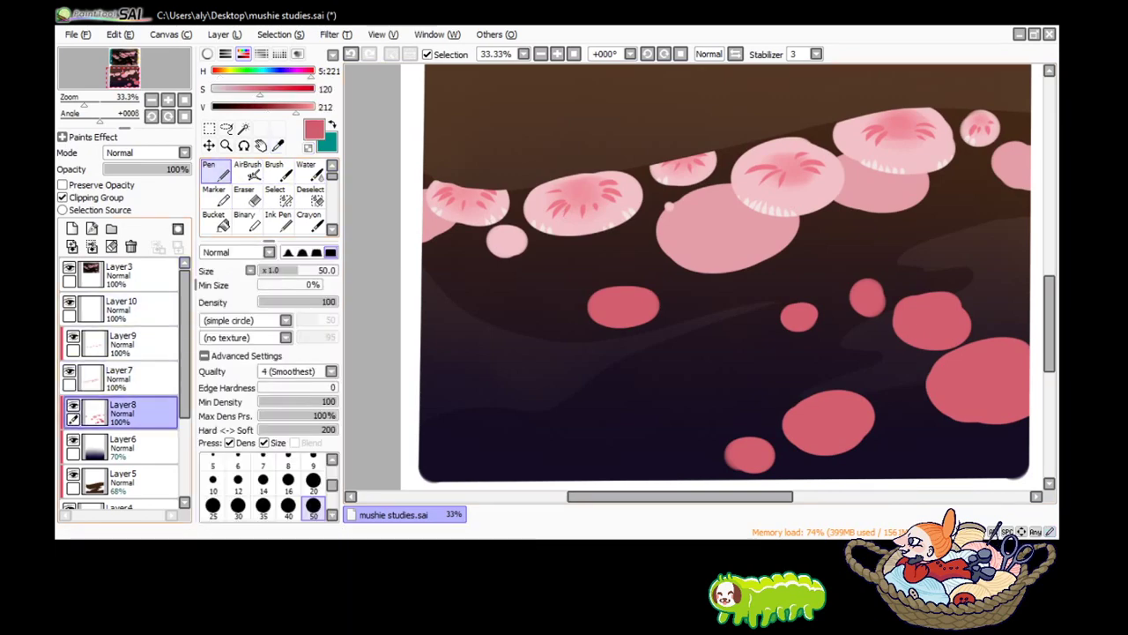
{"action": "left_click", "coordinate": [72, 228]}
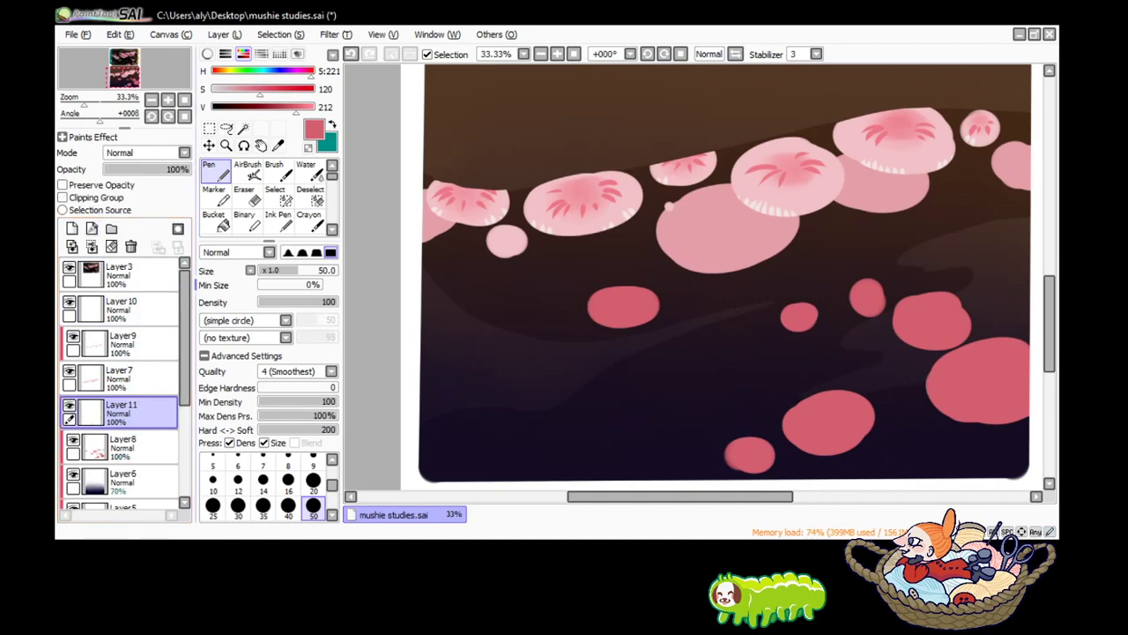
{"action": "left_click", "coordinate": [63, 197]}
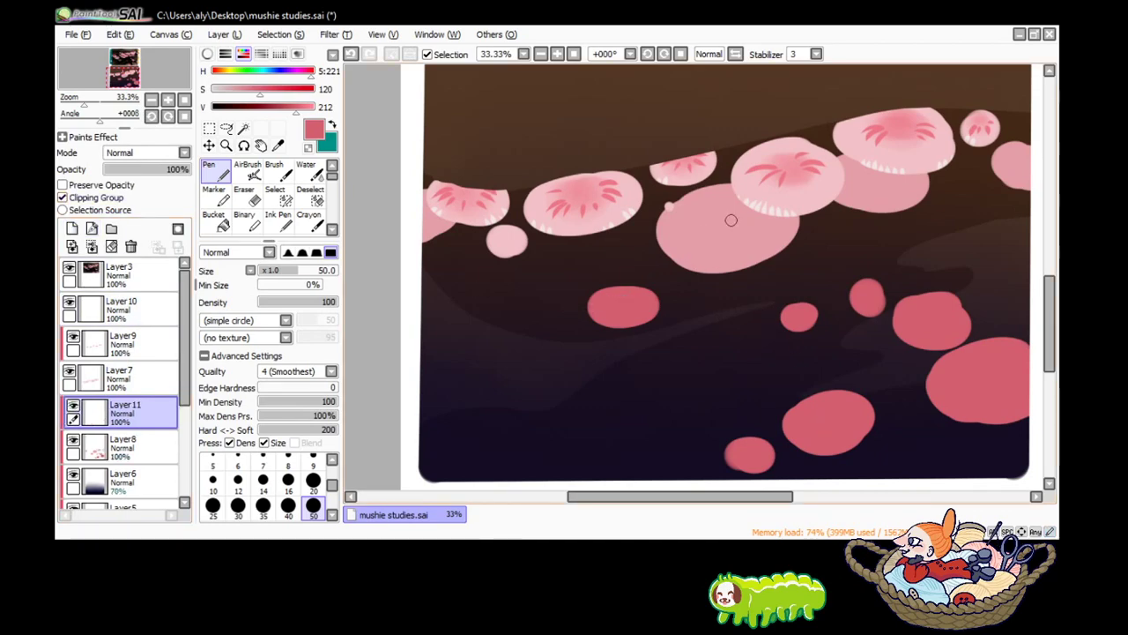
Paint dark pink blobs on the large cap and a neighbouring cap, then blur them into soft blushes.
{"action": "left_click_drag", "start_coordinate": [730, 219], "coordinate": [731, 229]}
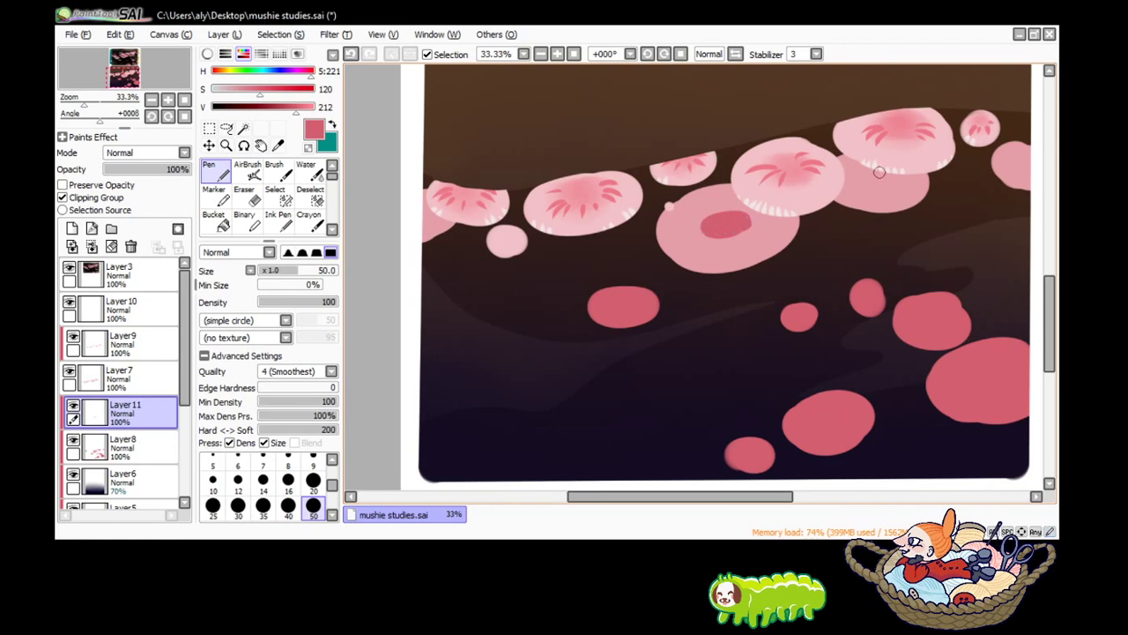
{"action": "left_click_drag", "start_coordinate": [879, 172], "coordinate": [886, 175]}
{"action": "key", "text": "v"}
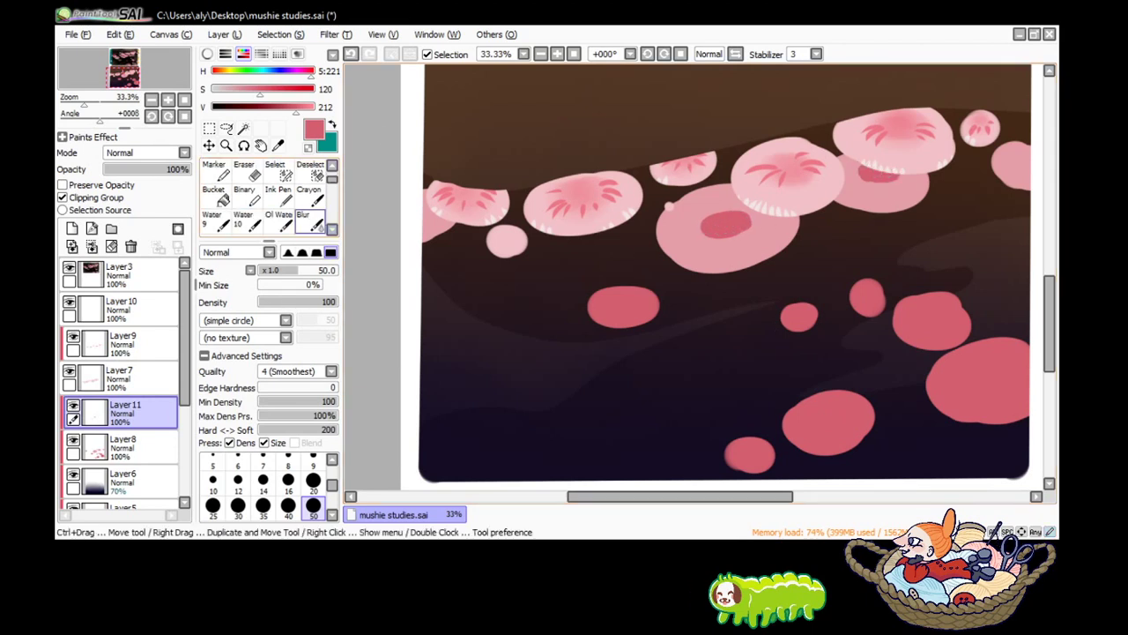
{"action": "left_click_drag", "start_coordinate": [712, 231], "coordinate": [735, 222]}
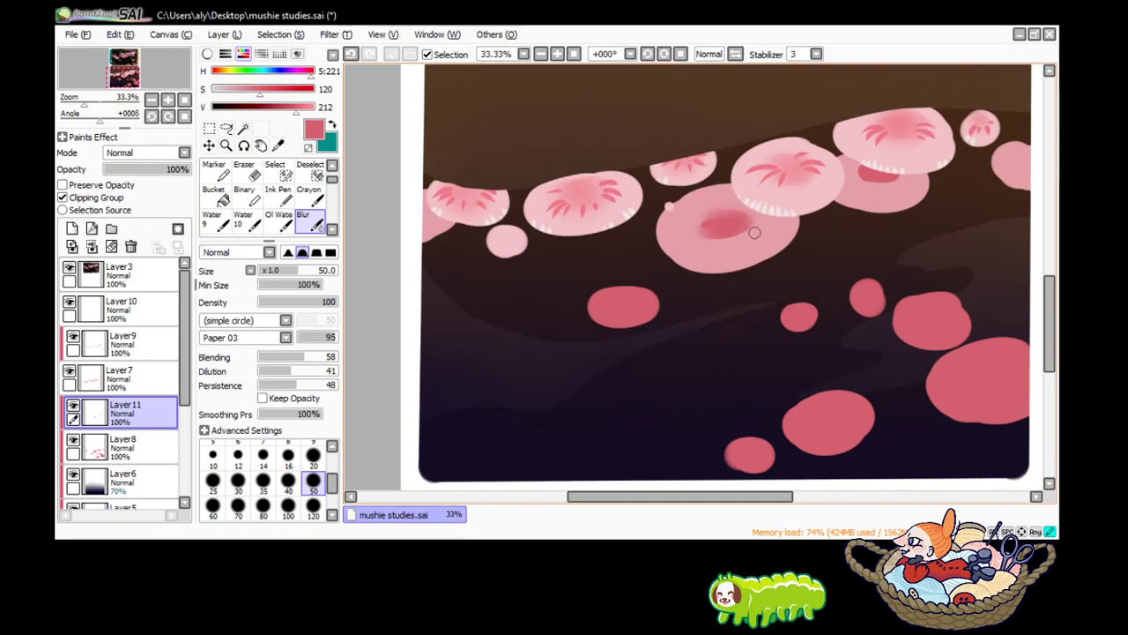
{"action": "scroll", "coordinate": [278, 195], "scroll_direction": "up", "scroll_amount": 2}
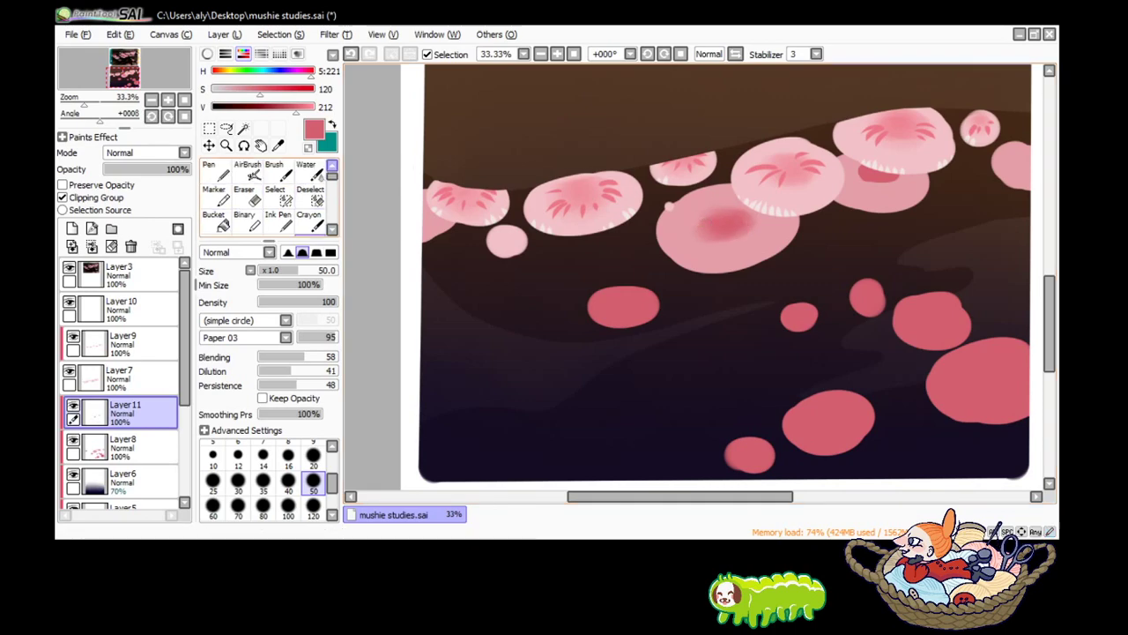
{"action": "left_click", "coordinate": [211, 169]}
{"action": "left_click_drag", "start_coordinate": [725, 207], "coordinate": [691, 213]}
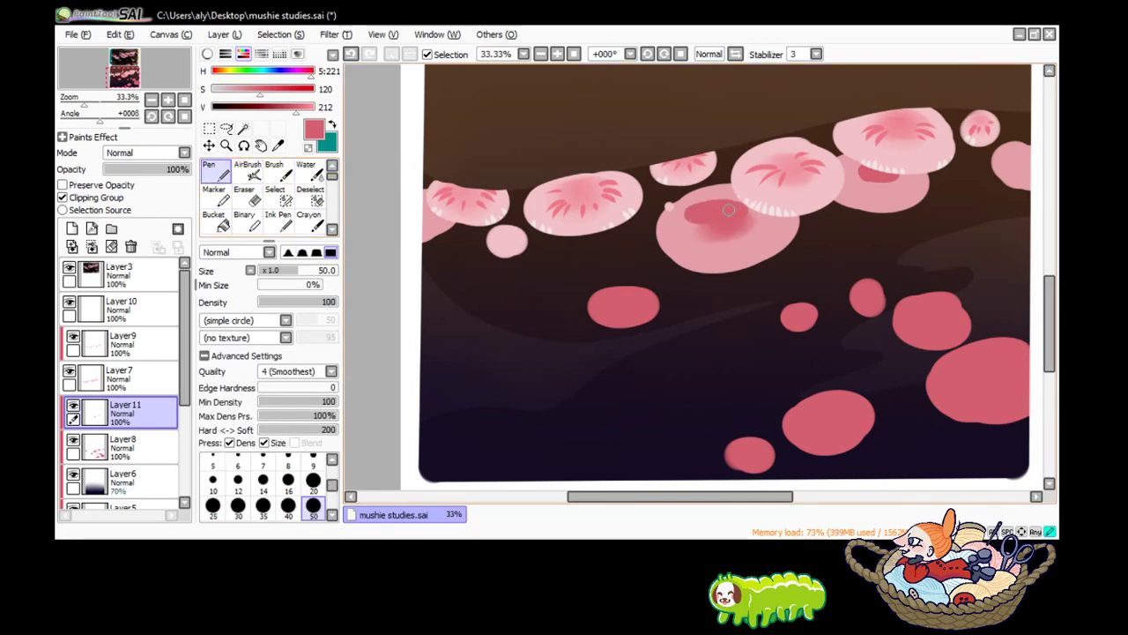
{"action": "key", "text": "v"}
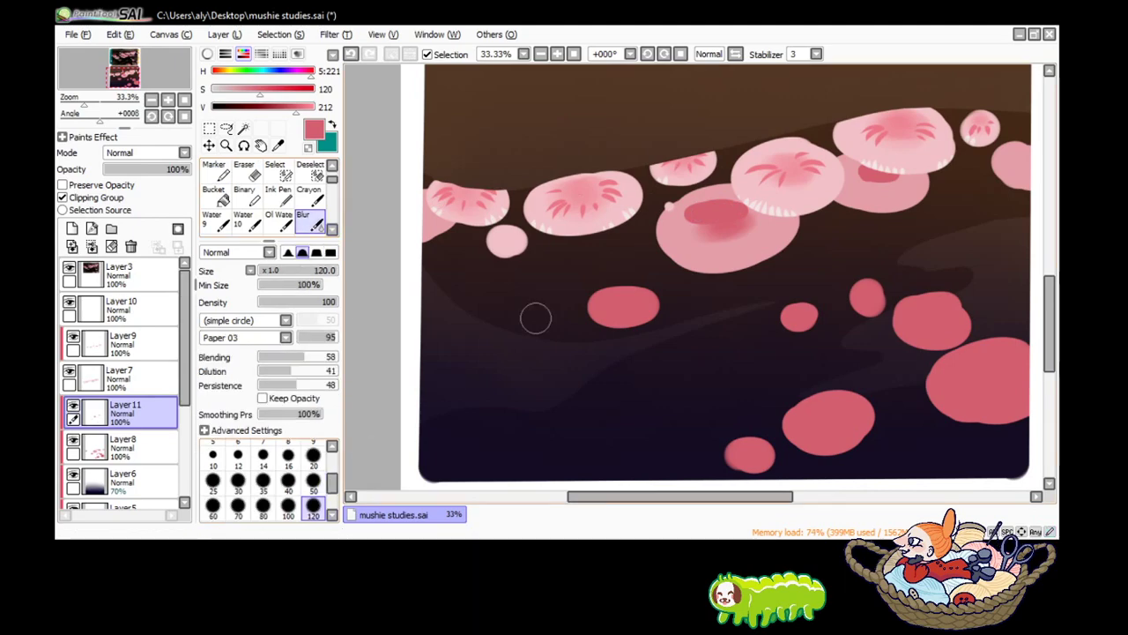
{"action": "mouse_move", "coordinate": [670, 227]}
{"action": "left_mouse_down"}
{"action": "mouse_move", "coordinate": [731, 203]}
{"action": "mouse_move", "coordinate": [688, 214]}
{"action": "mouse_move", "coordinate": [761, 214]}
{"action": "left_mouse_up"}
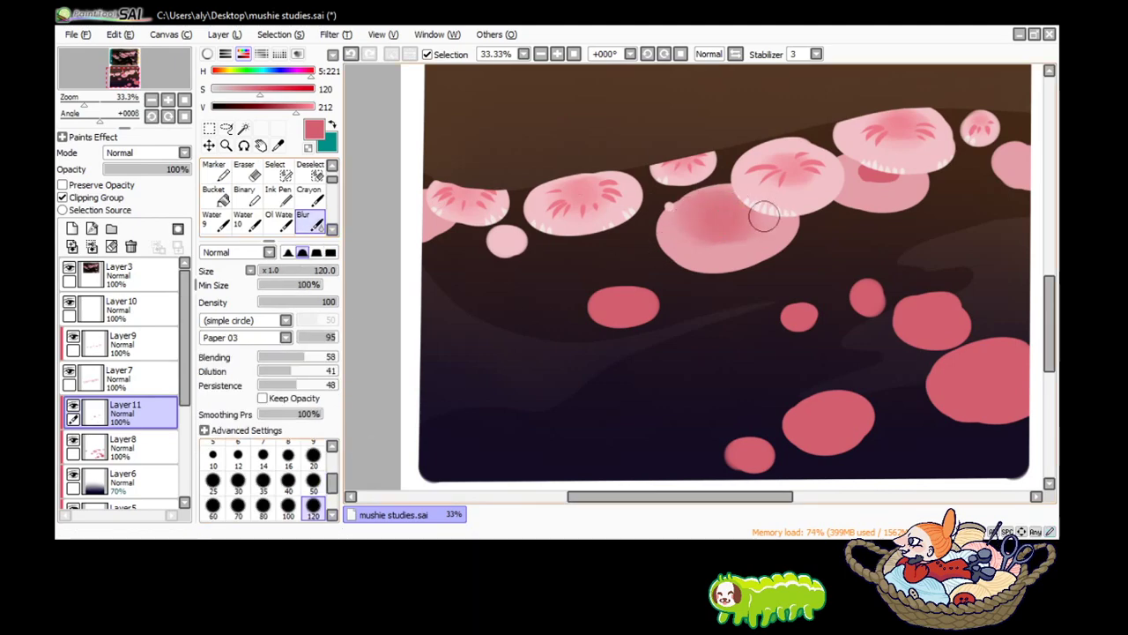
{"action": "left_click_drag", "start_coordinate": [855, 177], "coordinate": [876, 174]}
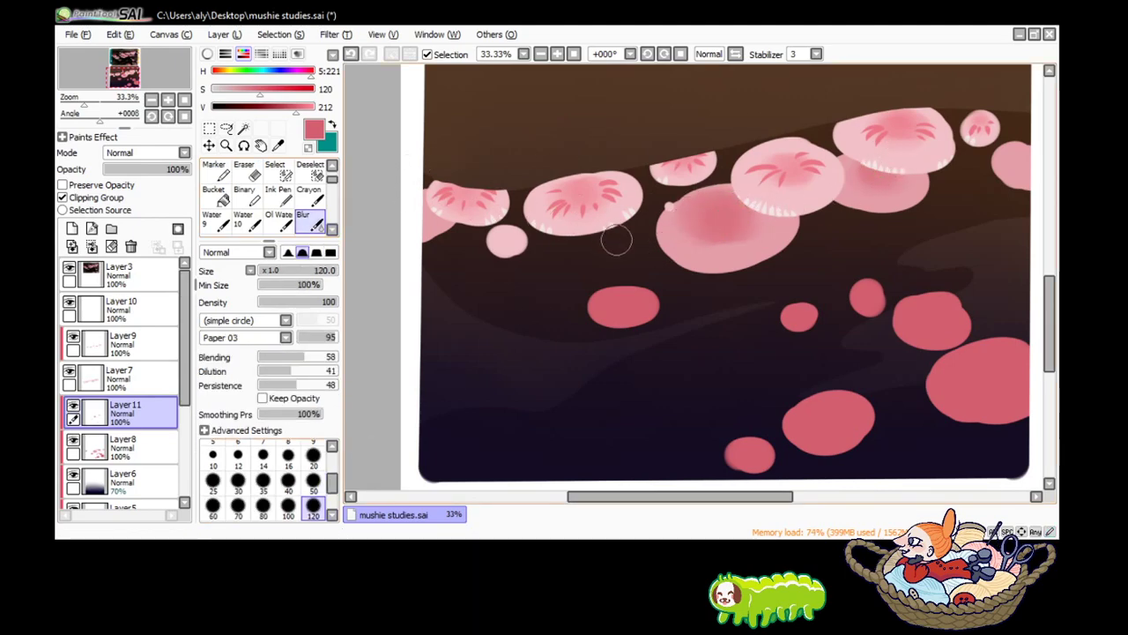
{"action": "left_click_drag", "start_coordinate": [677, 239], "coordinate": [703, 245]}
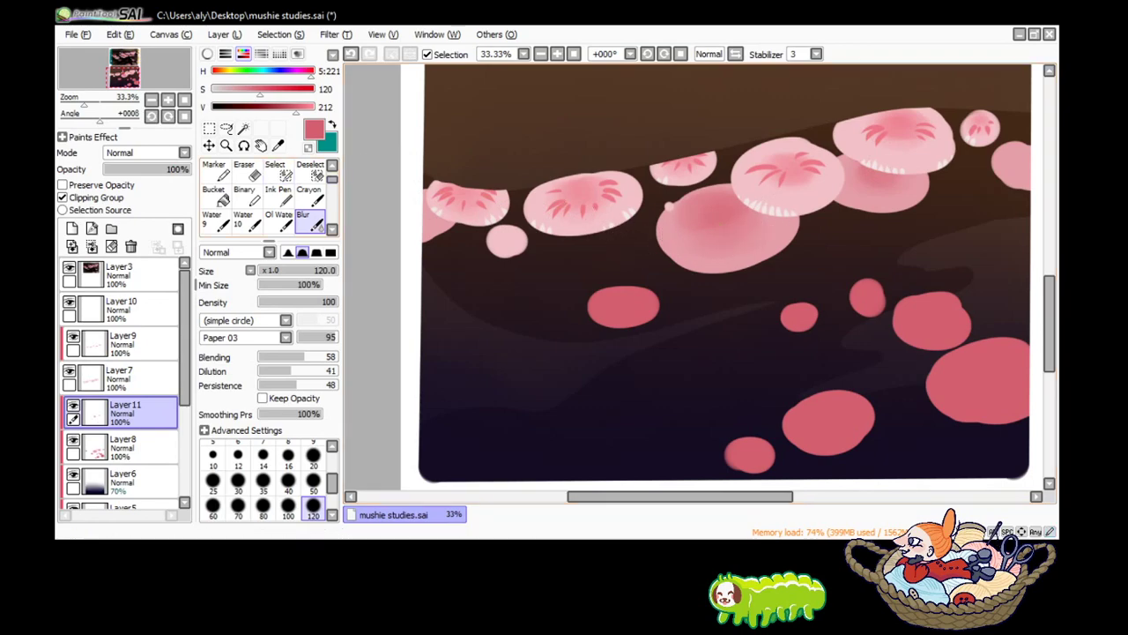
Pick a colour and set the Pen to size 20 for gill strokes, undoing the last stroke.
{"action": "left_click", "coordinate": [277, 145]}
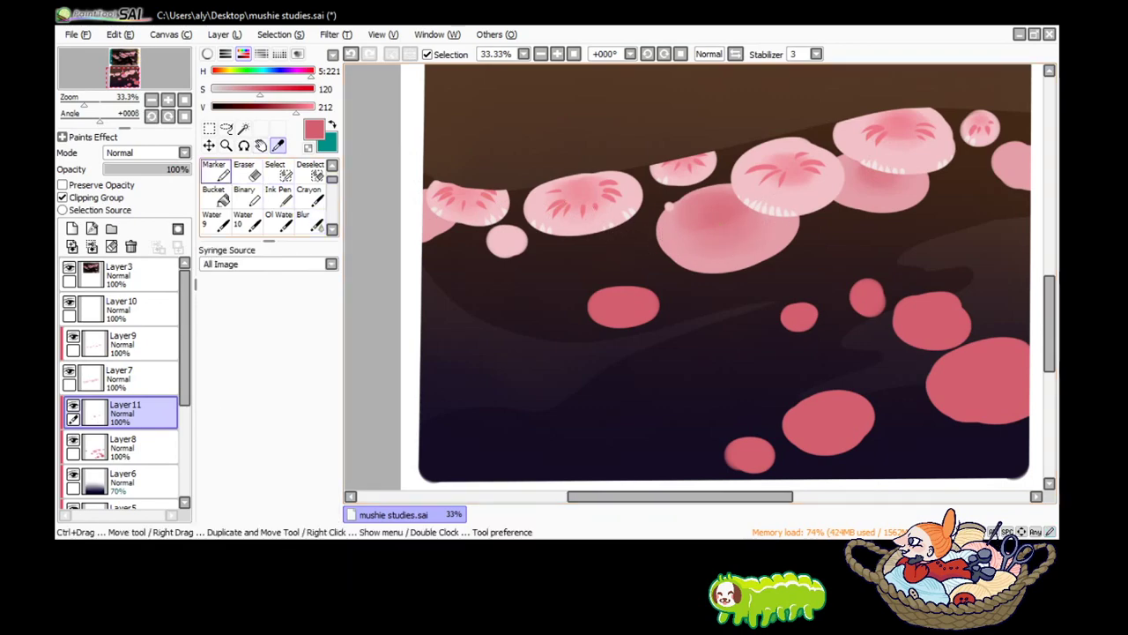
{"action": "scroll", "coordinate": [265, 181], "scroll_direction": "up", "scroll_amount": 1}
{"action": "key", "text": "n"}
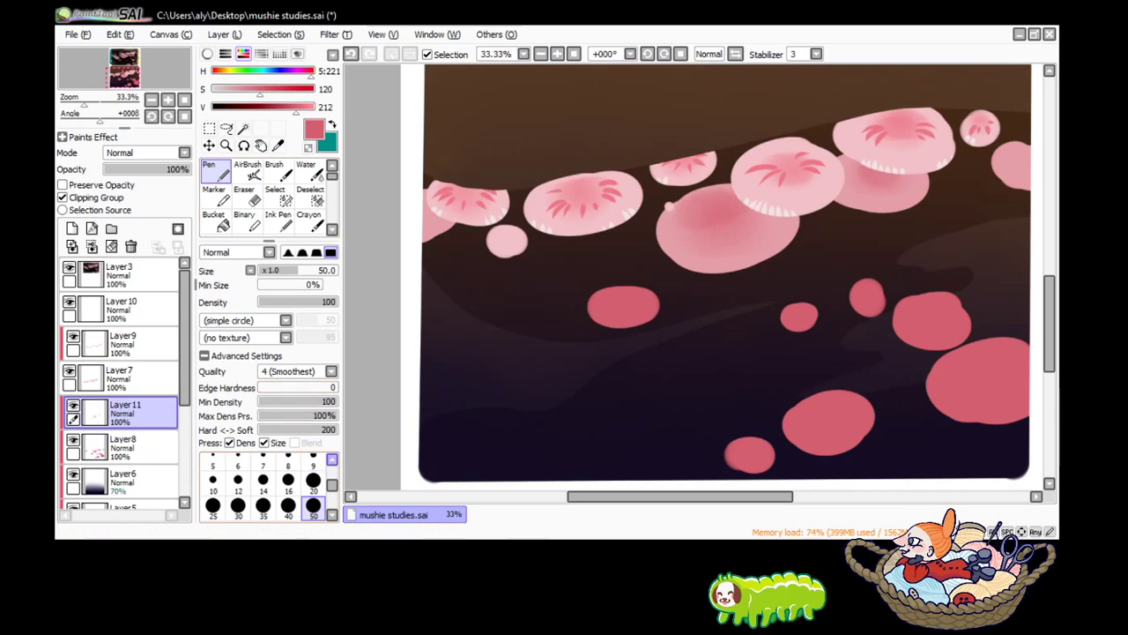
{"action": "key", "text": "bracketleft"}
{"action": "key", "text": "bracketleft"}
{"action": "key", "text": "bracketleft"}
{"action": "key", "text": "bracketleft"}
{"action": "key", "text": "bracketleft"}
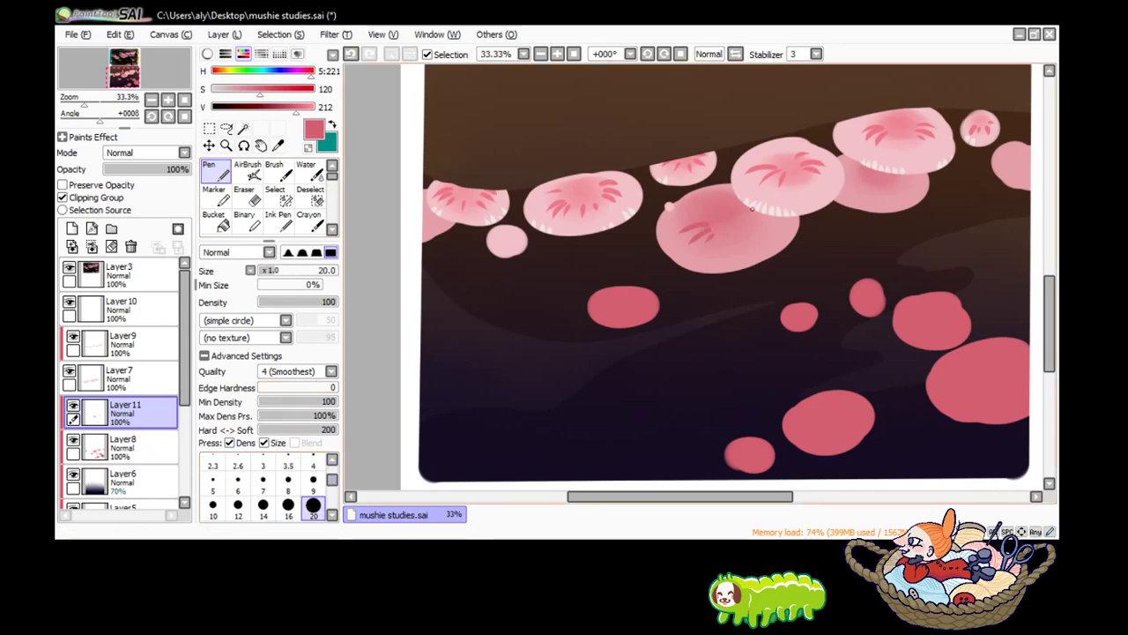
{"action": "key", "text": "ctrl+z"}
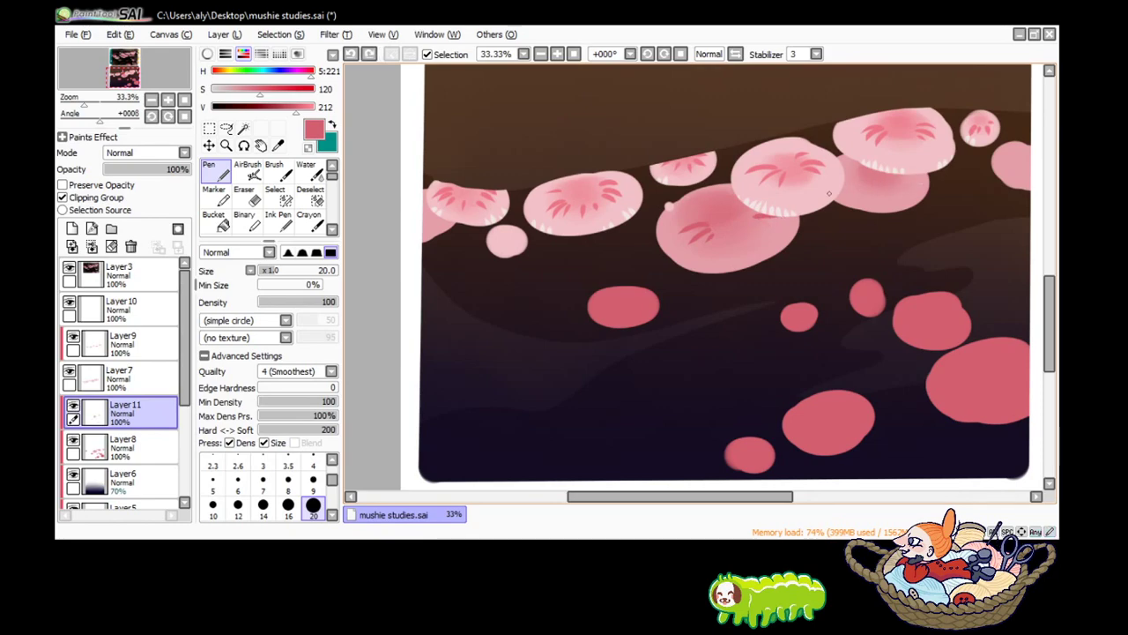
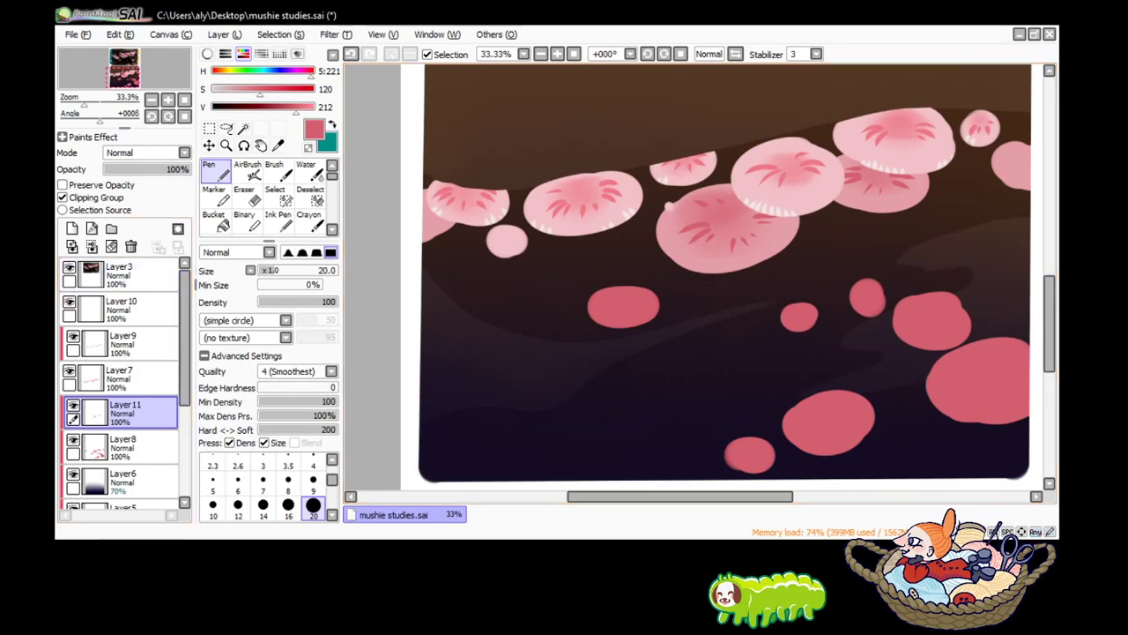
Fade Layer 11 to 56% opacity.
{"action": "left_click", "coordinate": [155, 168]}
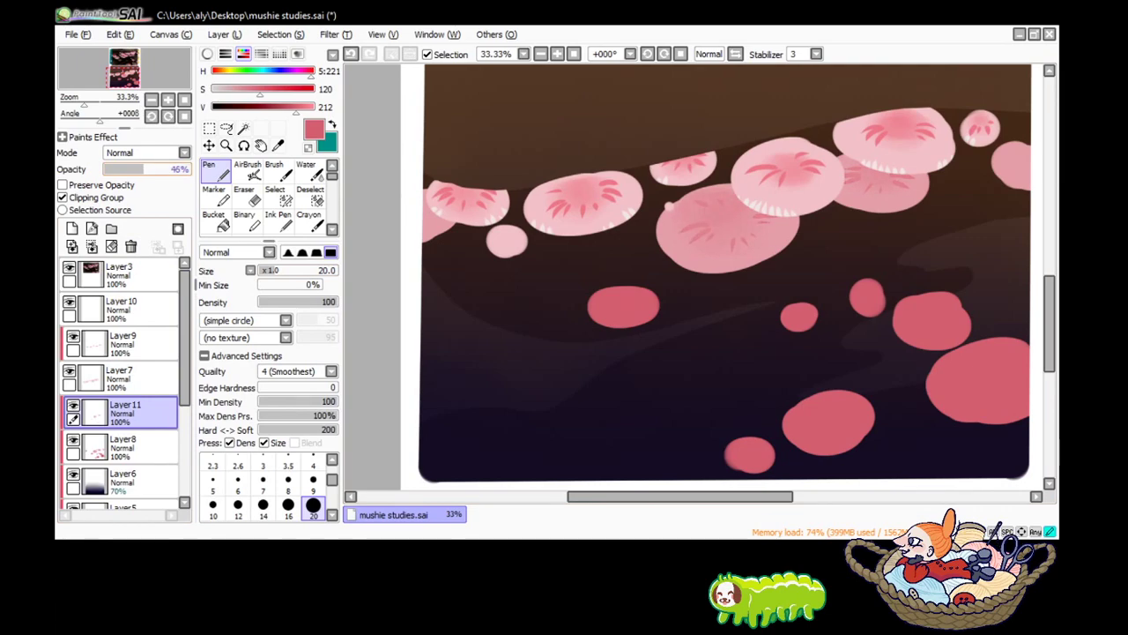
{"action": "left_click", "coordinate": [184, 169]}
{"action": "left_click_drag", "start_coordinate": [178, 169], "coordinate": [121, 168]}
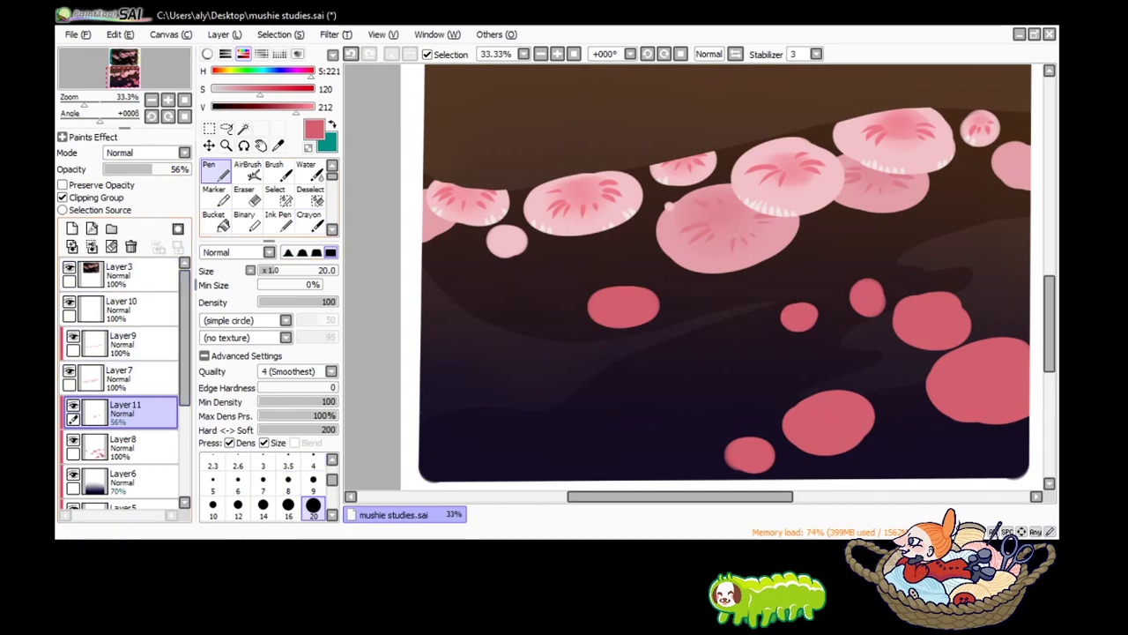
Set the pen to dark red at size 350 with a fully hard edge.
{"action": "scroll", "coordinate": [264, 489], "scroll_direction": "down", "scroll_amount": 3}
{"action": "left_click", "coordinate": [313, 463]}
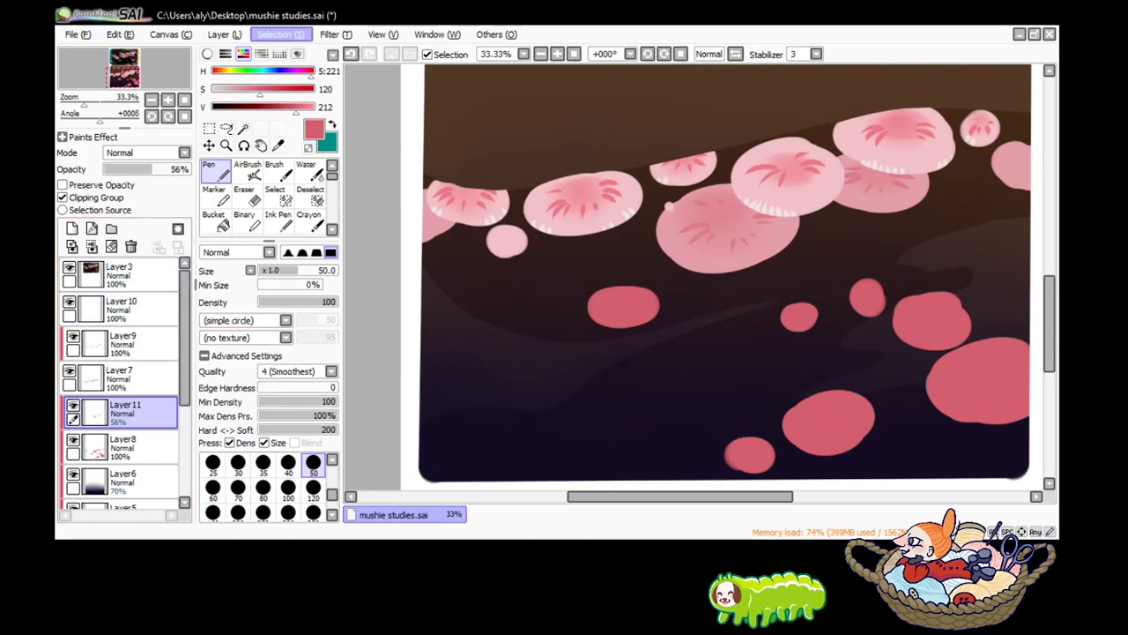
{"action": "left_click", "coordinate": [152, 100]}
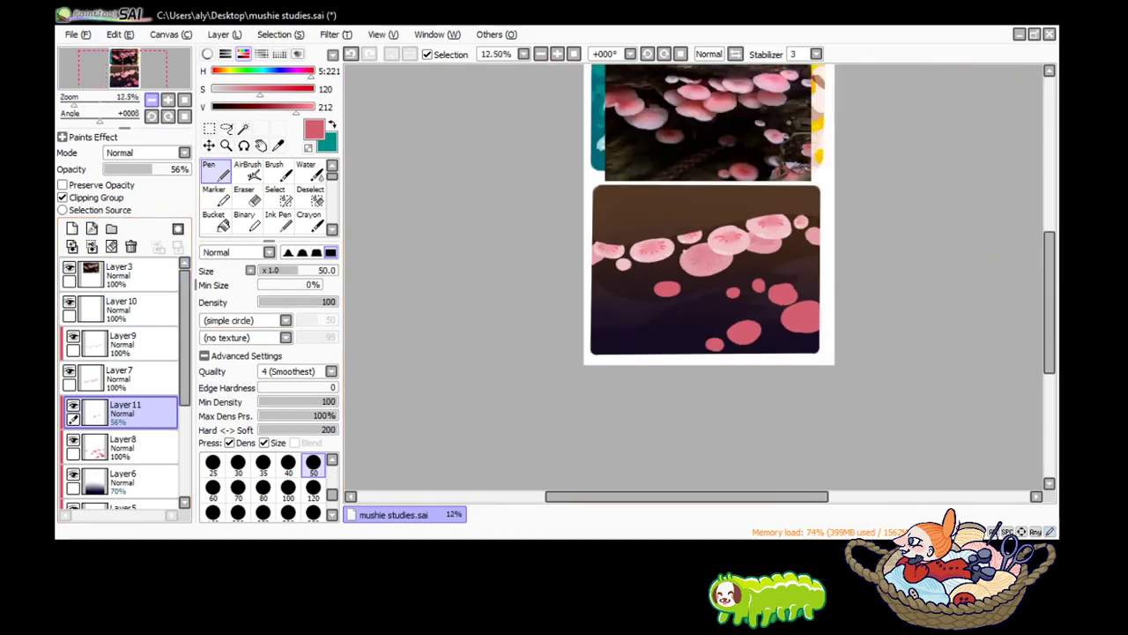
{"action": "left_click", "coordinate": [167, 100]}
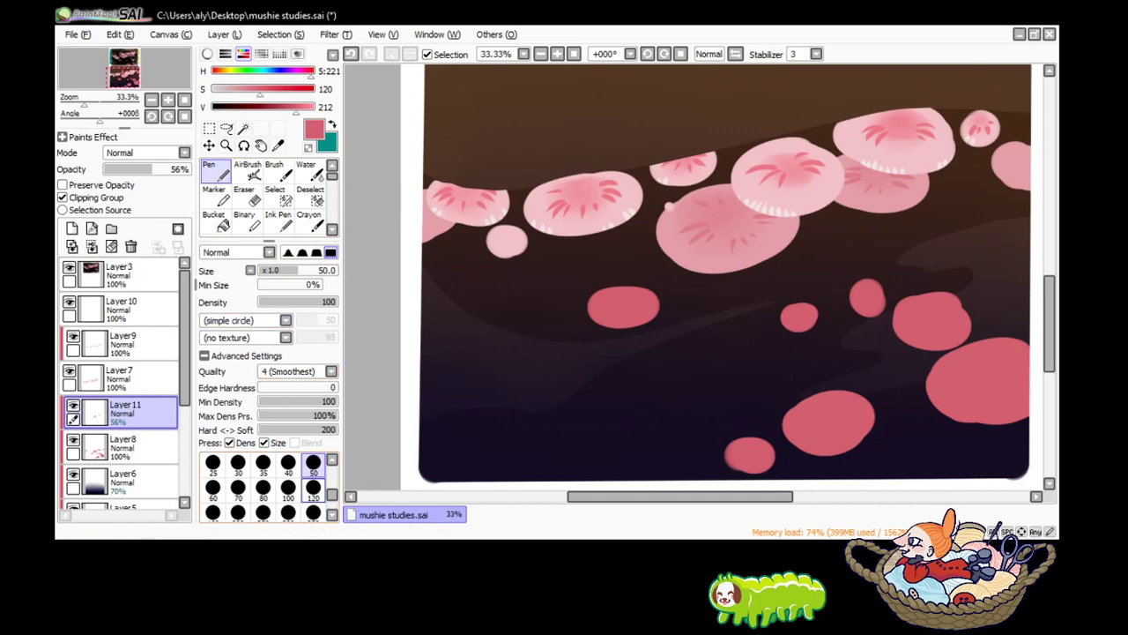
{"action": "left_click", "coordinate": [313, 487]}
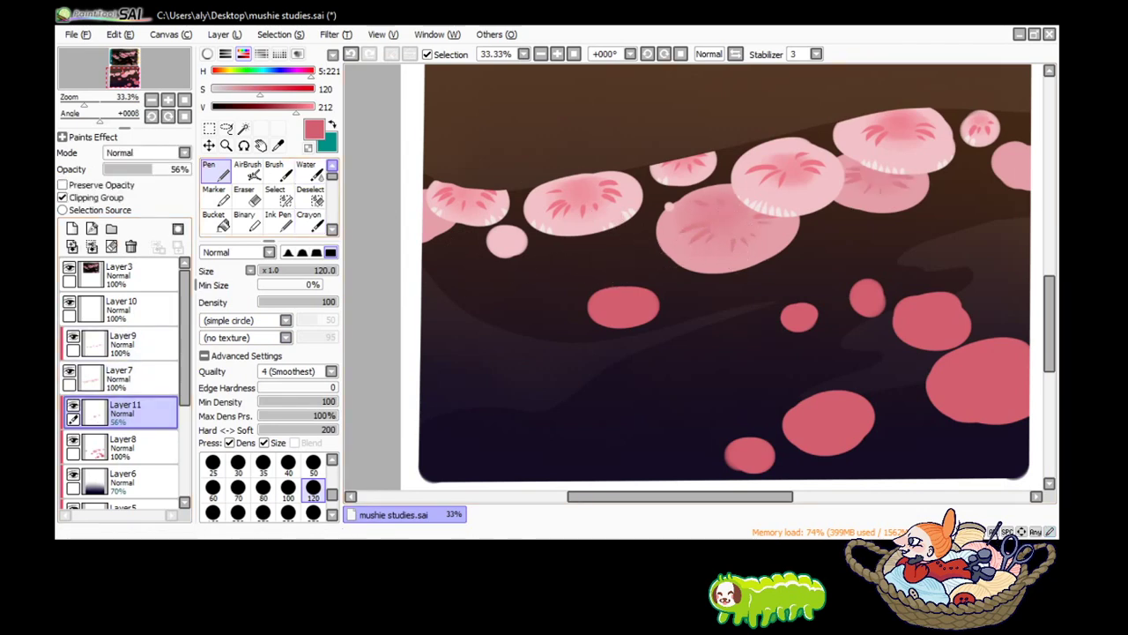
{"action": "left_click", "coordinate": [261, 107]}
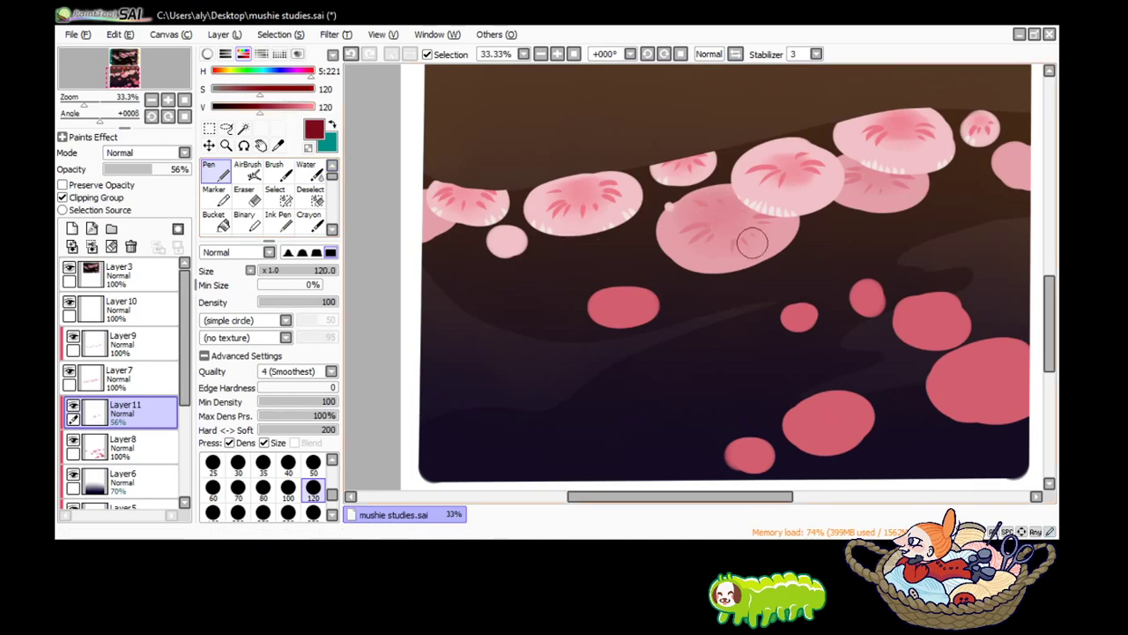
{"action": "left_click", "coordinate": [313, 512]}
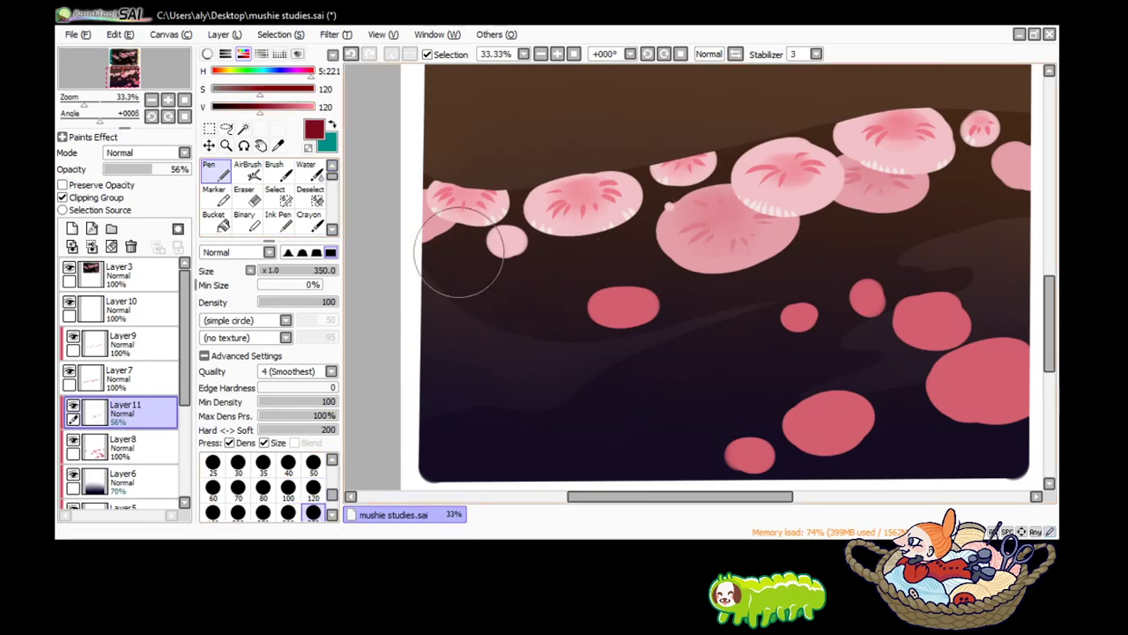
{"action": "left_click_drag", "start_coordinate": [263, 388], "coordinate": [338, 387]}
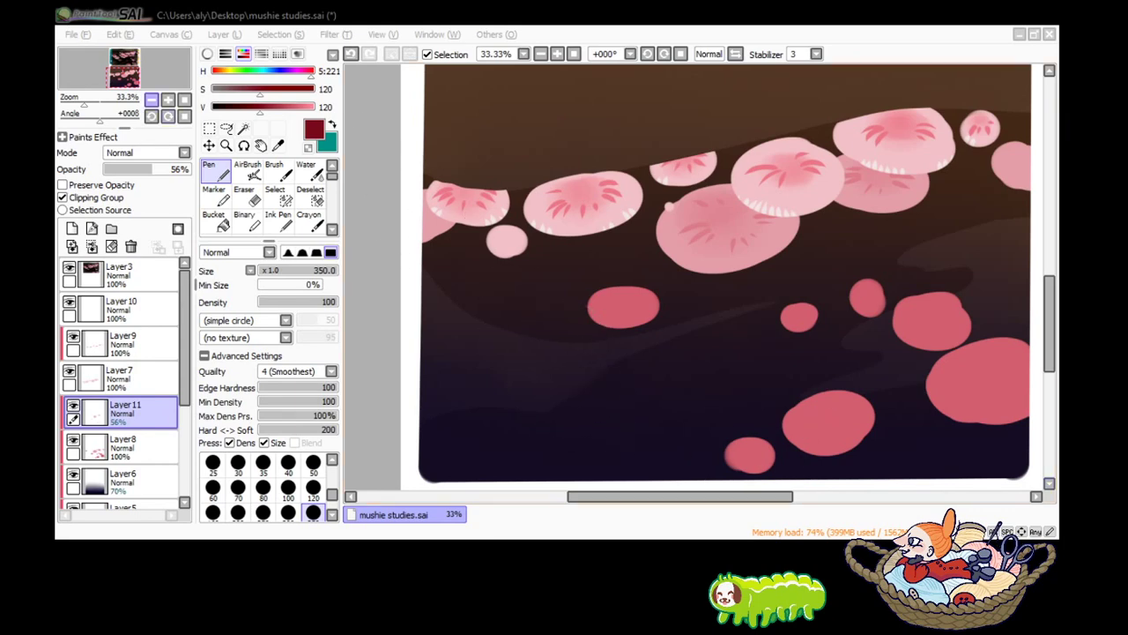
Zoom out past 25% to bring the reference photo into view.
{"action": "left_click", "coordinate": [151, 99]}
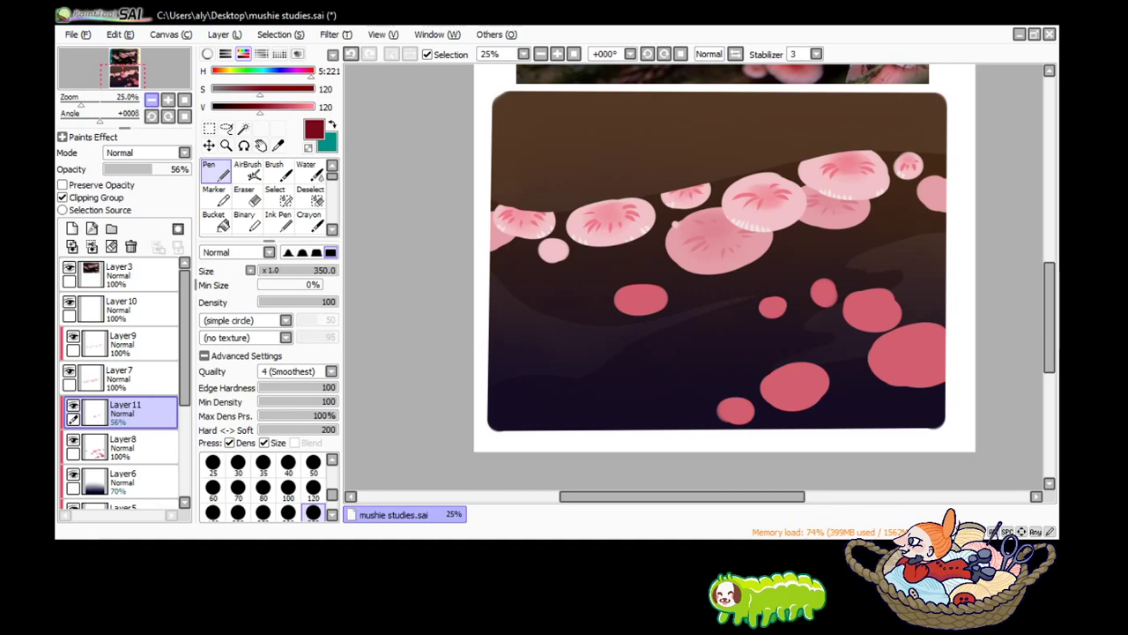
{"action": "left_click", "coordinate": [150, 99]}
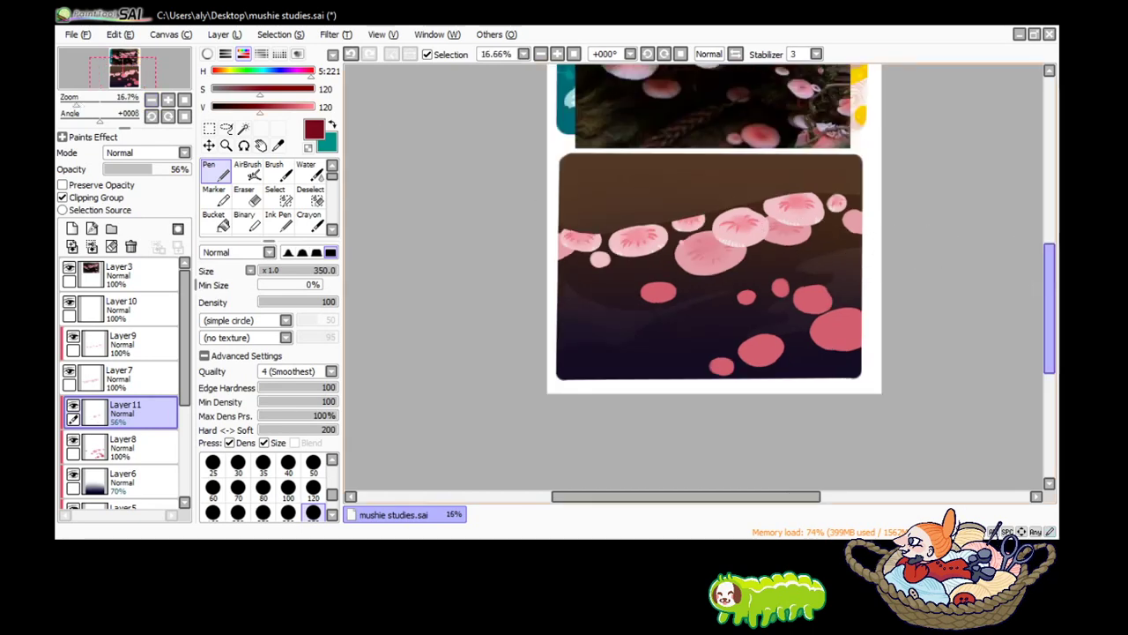
{"action": "mouse_move", "coordinate": [1049, 317]}
{"action": "left_mouse_down"}
{"action": "mouse_move", "coordinate": [1050, 264]}
{"action": "mouse_move", "coordinate": [1049, 305]}
{"action": "left_mouse_up"}
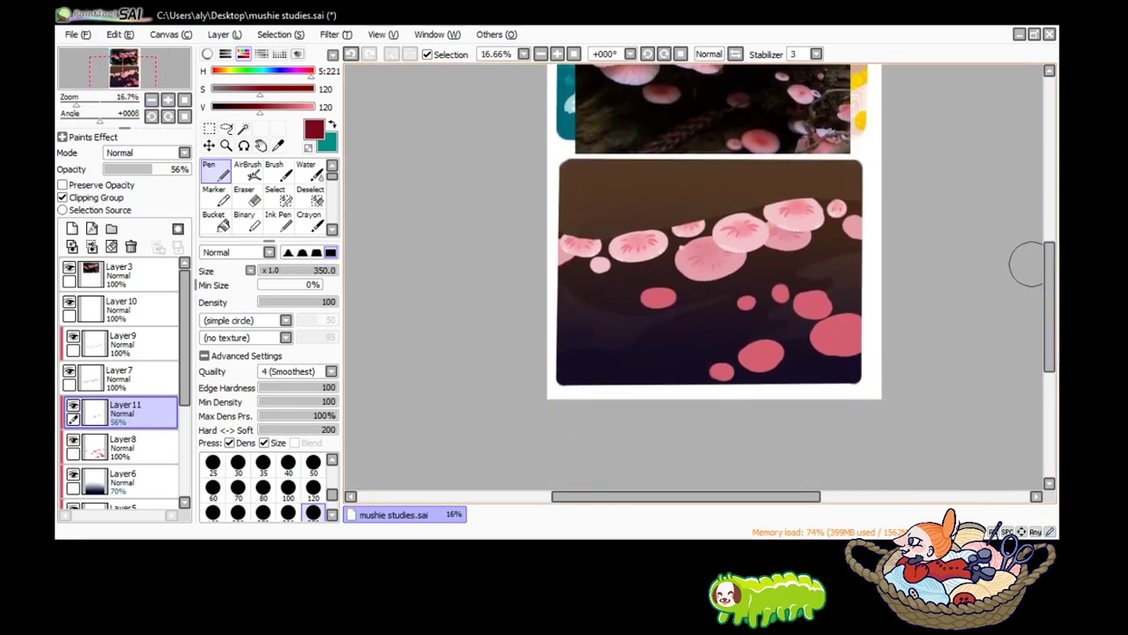
Add Layer 12 above Layer 11 and sample the mushroom-cap pink.
{"action": "left_click", "coordinate": [72, 228]}
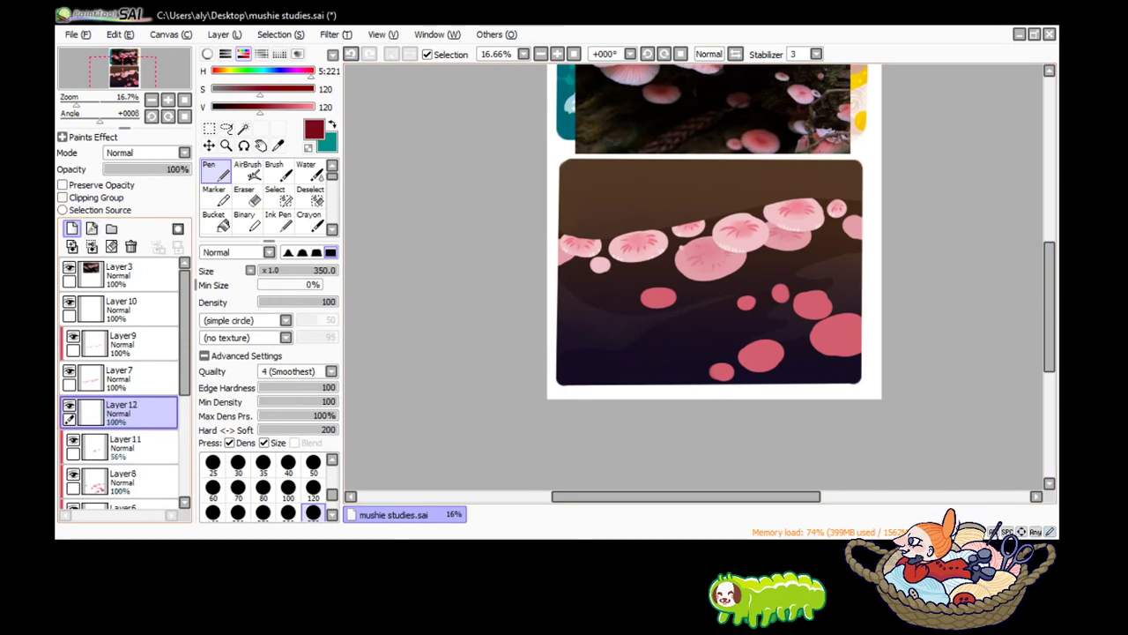
{"action": "key", "text": "alt"}
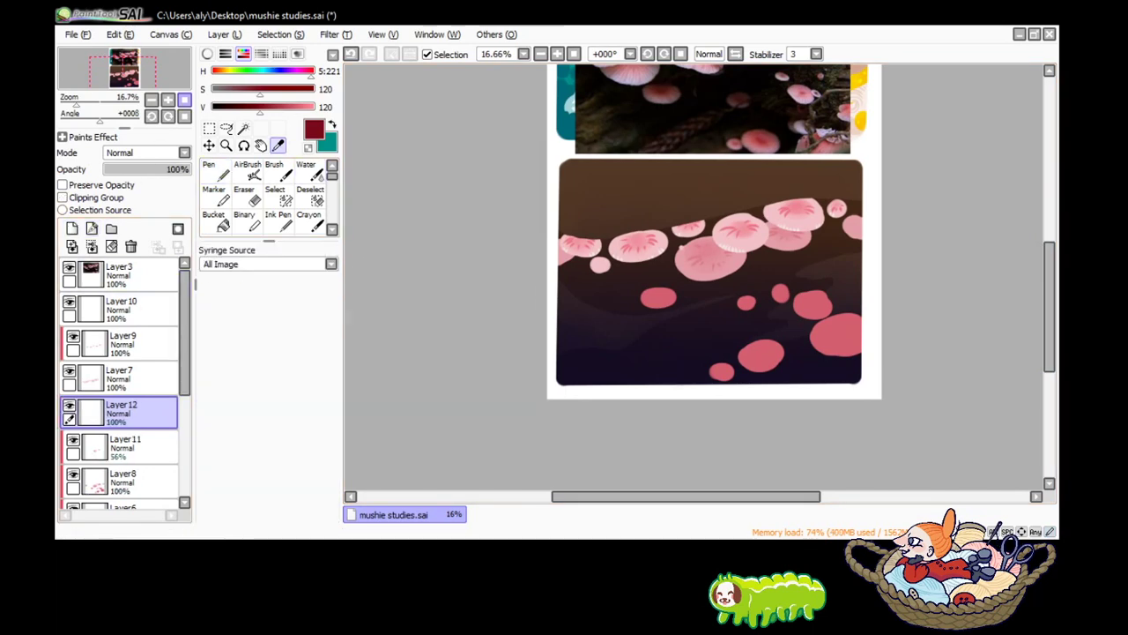
{"action": "scroll", "coordinate": [693, 277], "scroll_direction": "up", "scroll_amount": 2}
{"action": "scroll", "coordinate": [693, 278], "scroll_direction": "up", "scroll_amount": 2}
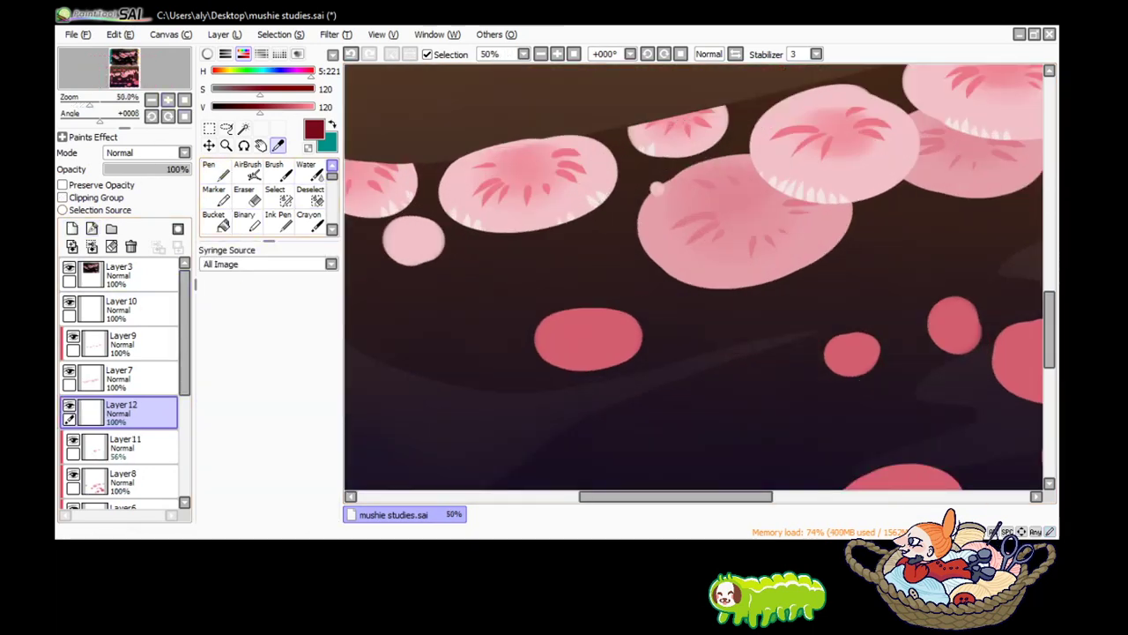
{"action": "key", "text": "alt"}
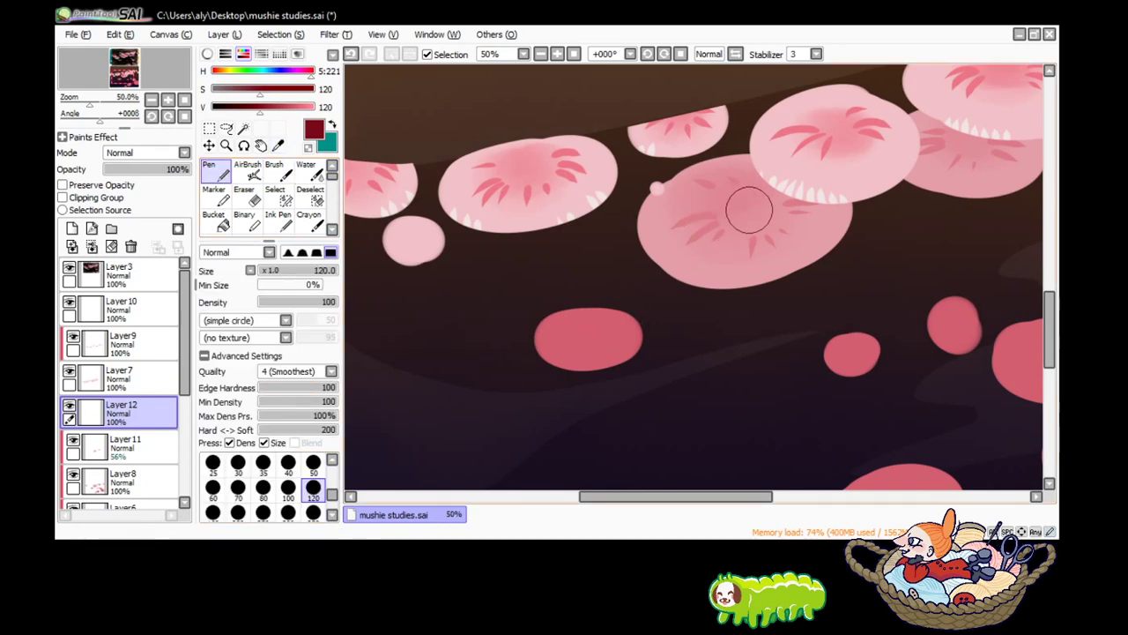
{"action": "key", "text": "alt"}
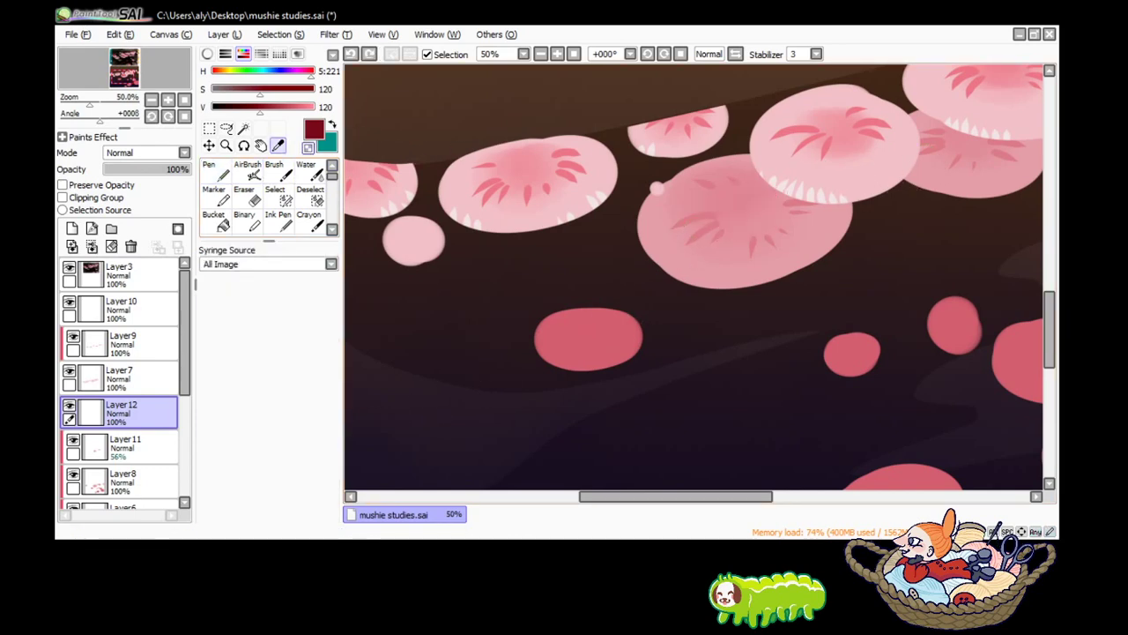
{"action": "left_click", "coordinate": [667, 202], "text": "alt"}
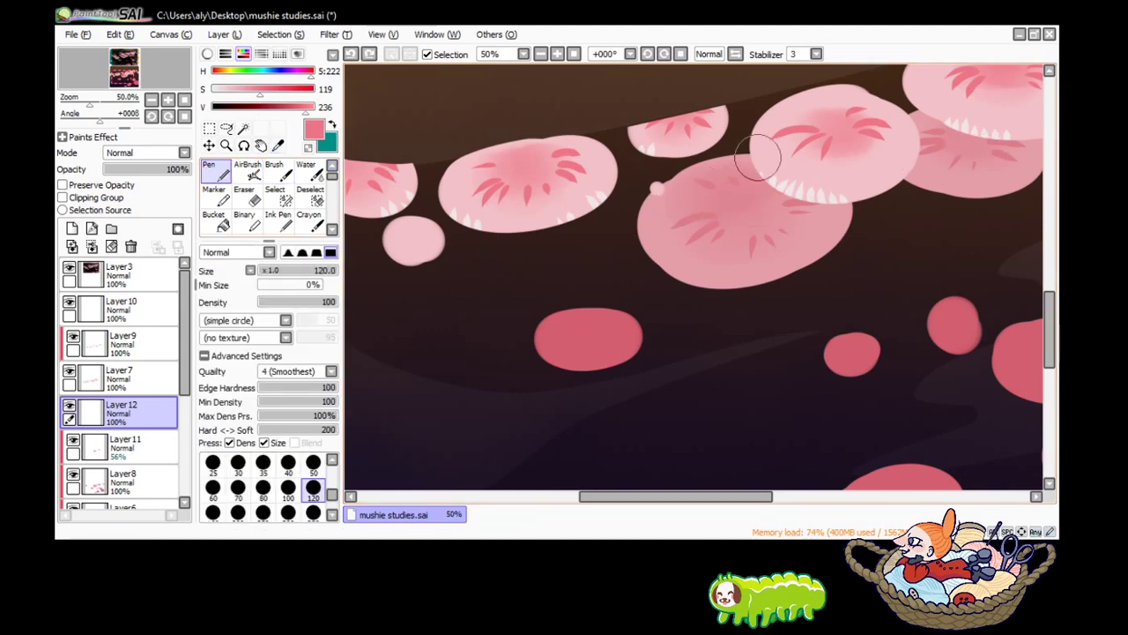
{"action": "key", "text": "alt"}
Sample a deeper pink and lower Layer 11's opacity to 48%.
{"action": "left_click", "coordinate": [123, 445]}
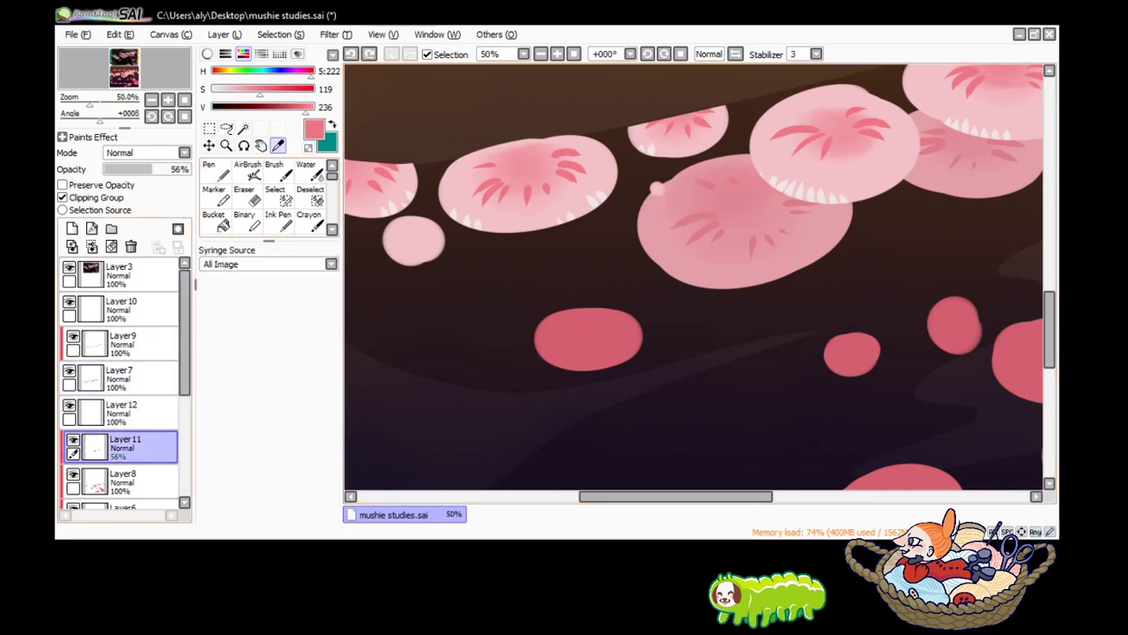
{"action": "left_click", "coordinate": [741, 207], "text": "alt"}
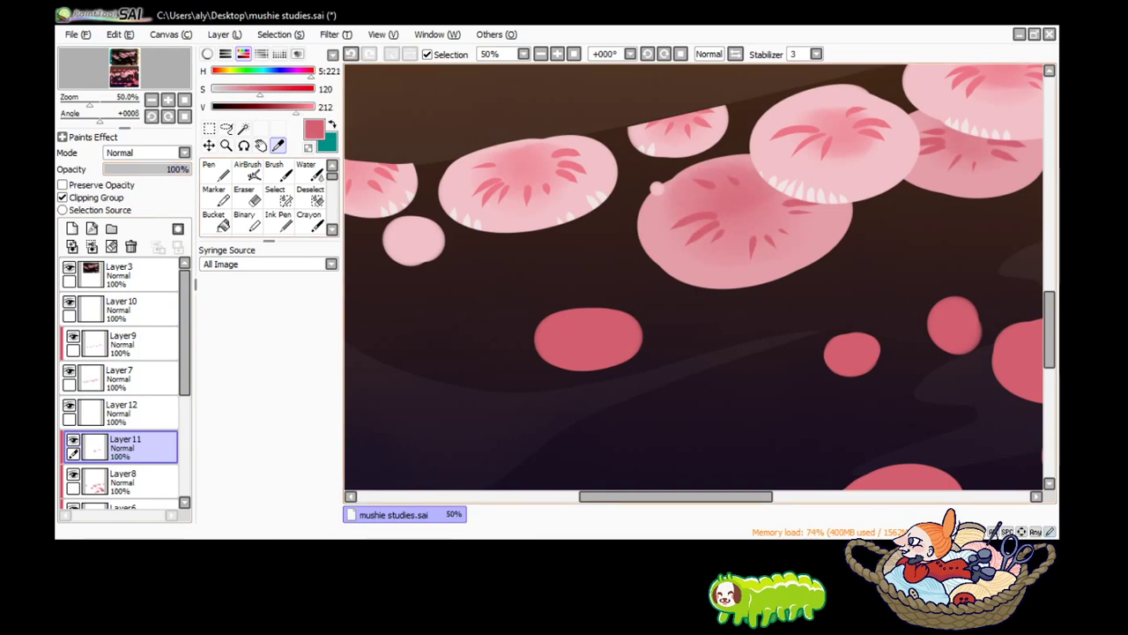
{"action": "left_click_drag", "start_coordinate": [180, 168], "coordinate": [145, 169]}
On Layer 12, paint darker pink patches on the central and right caps at size 50.
{"action": "left_click", "coordinate": [123, 410]}
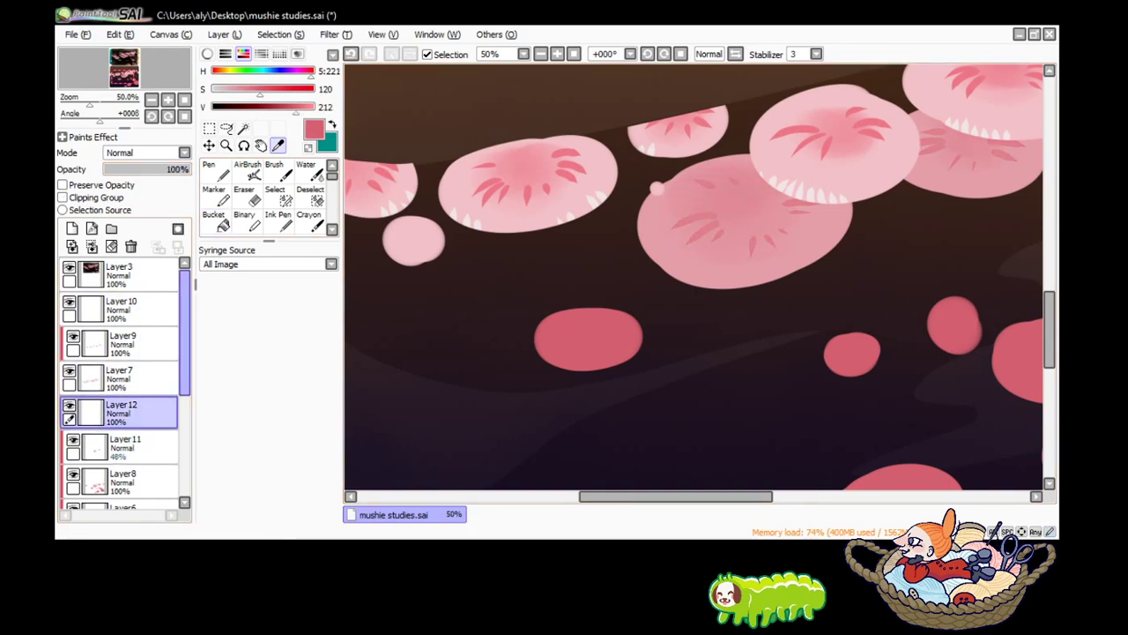
{"action": "left_click", "coordinate": [313, 467]}
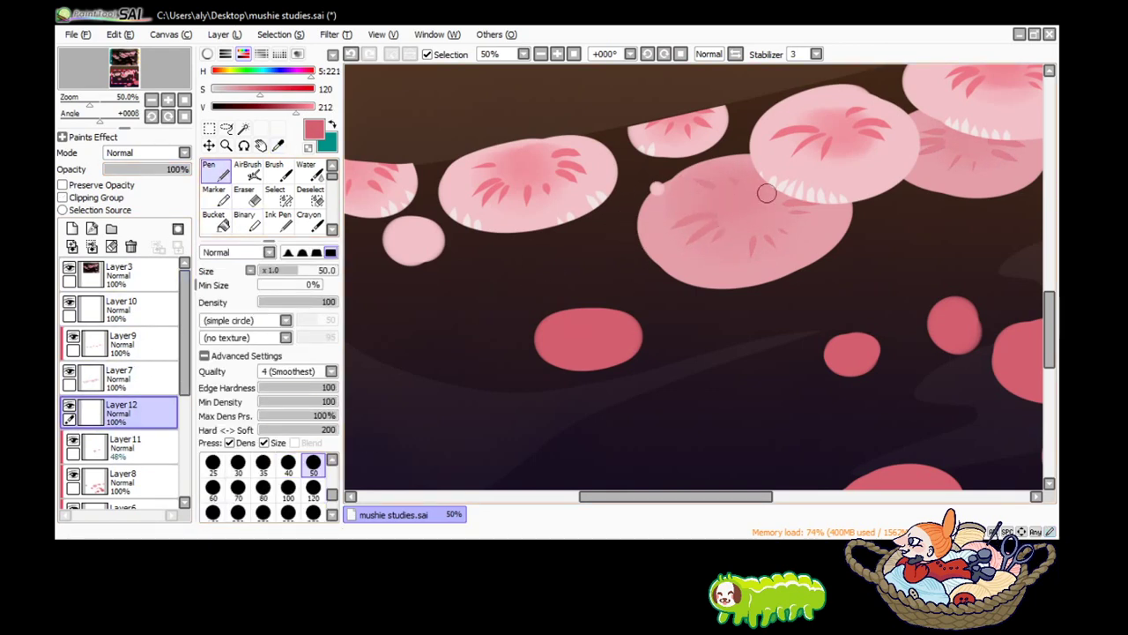
{"action": "left_click_drag", "start_coordinate": [734, 207], "coordinate": [760, 199]}
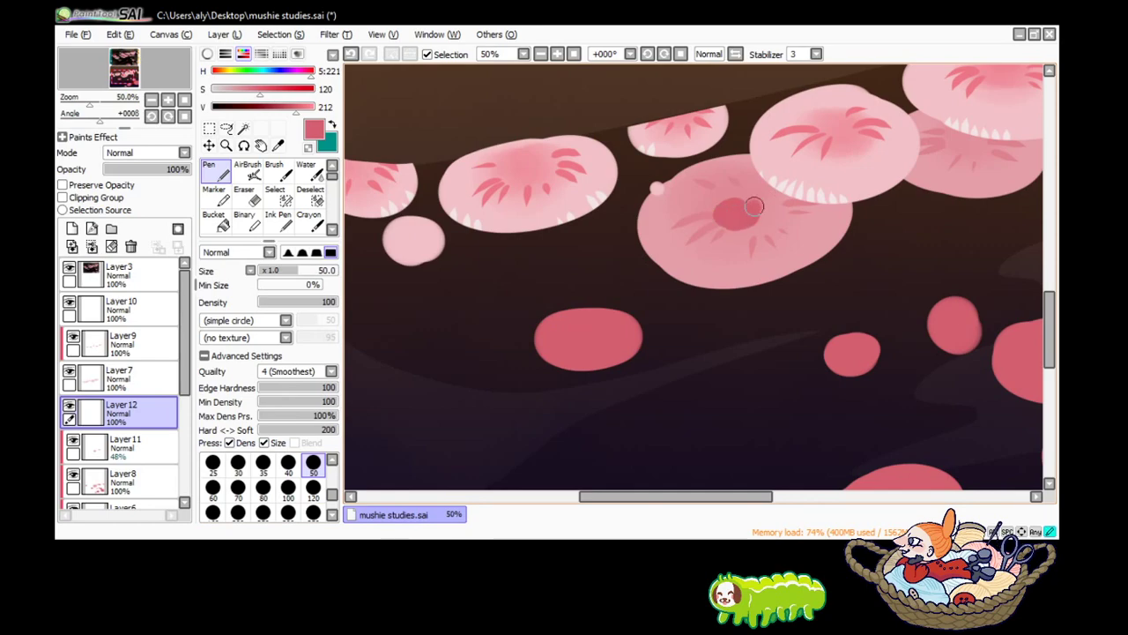
{"action": "left_click_drag", "start_coordinate": [945, 141], "coordinate": [970, 136]}
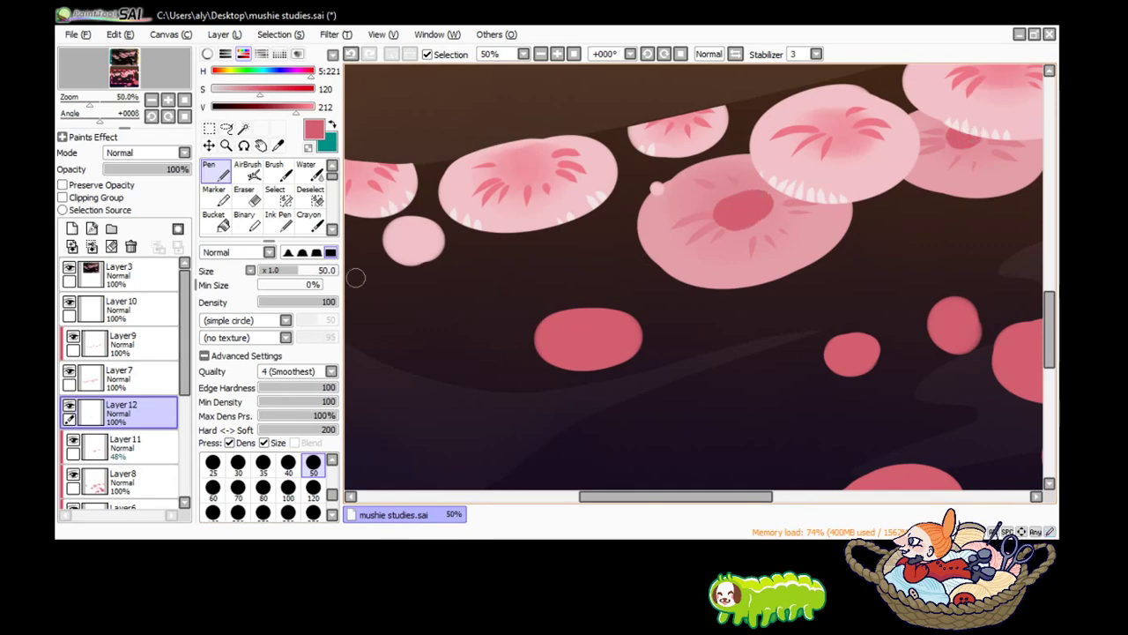
Blur the dark patches on the central and right caps, then pick a darker pink.
{"action": "scroll", "coordinate": [265, 194], "scroll_direction": "down", "scroll_amount": 1}
{"action": "left_click", "coordinate": [304, 219]}
{"action": "left_click_drag", "start_coordinate": [732, 207], "coordinate": [809, 195]}
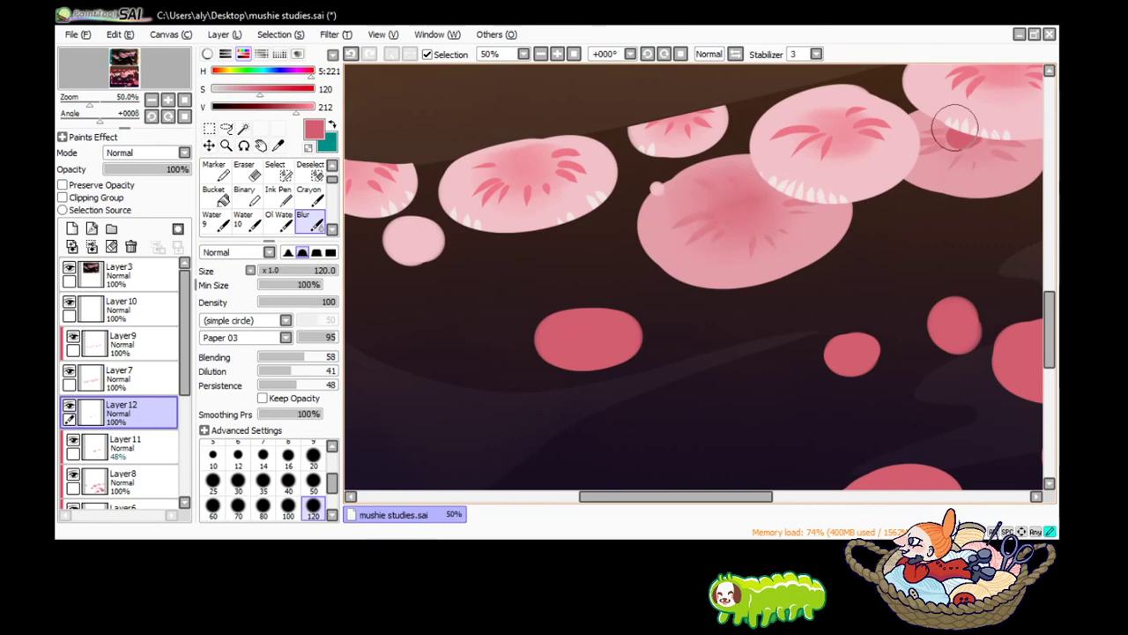
{"action": "left_click_drag", "start_coordinate": [957, 126], "coordinate": [968, 138]}
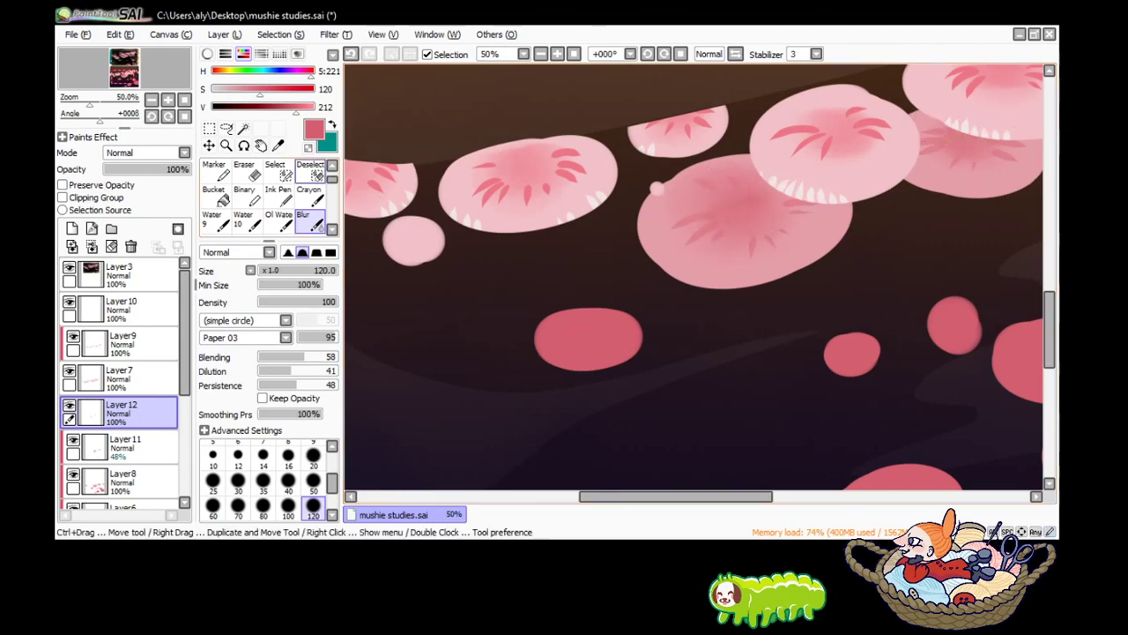
{"action": "left_click", "coordinate": [152, 99]}
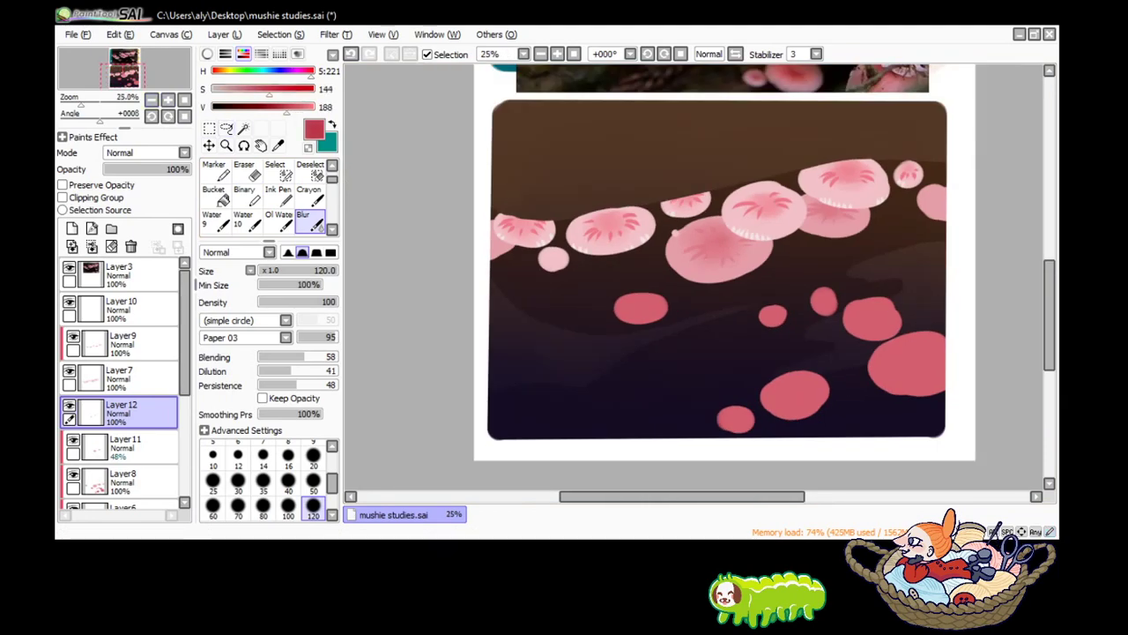
{"action": "left_click", "coordinate": [214, 169]}
{"action": "scroll", "coordinate": [265, 193], "scroll_direction": "up", "scroll_amount": 1}
On Layer 11, shade and blur a darker centre in the large lower-right cap.
{"action": "left_click", "coordinate": [214, 169]}
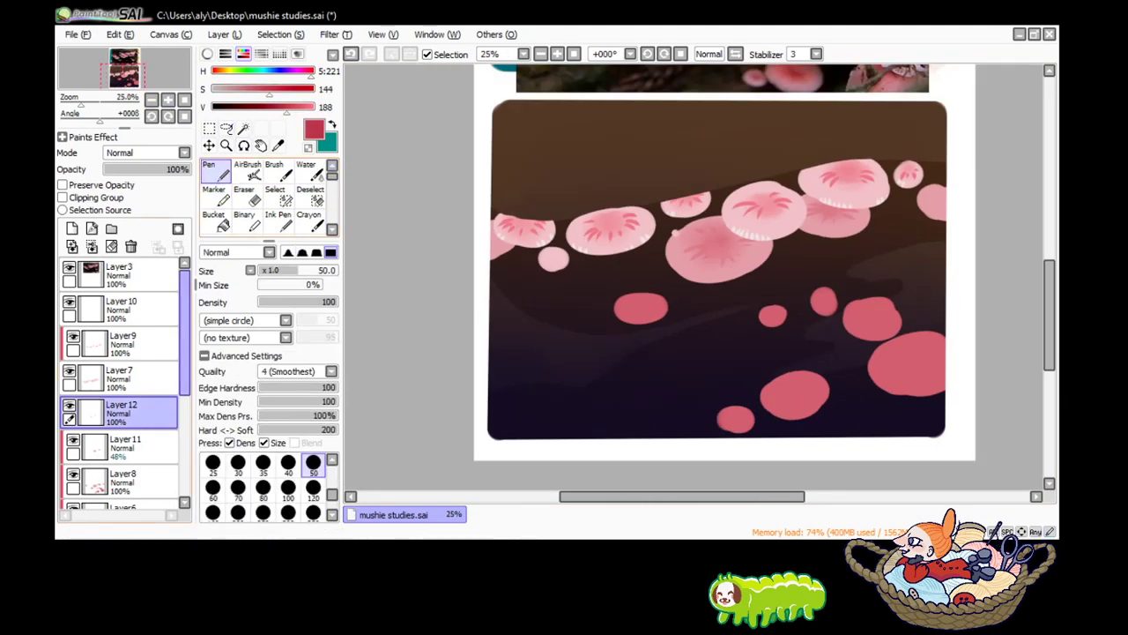
{"action": "left_click", "coordinate": [123, 445]}
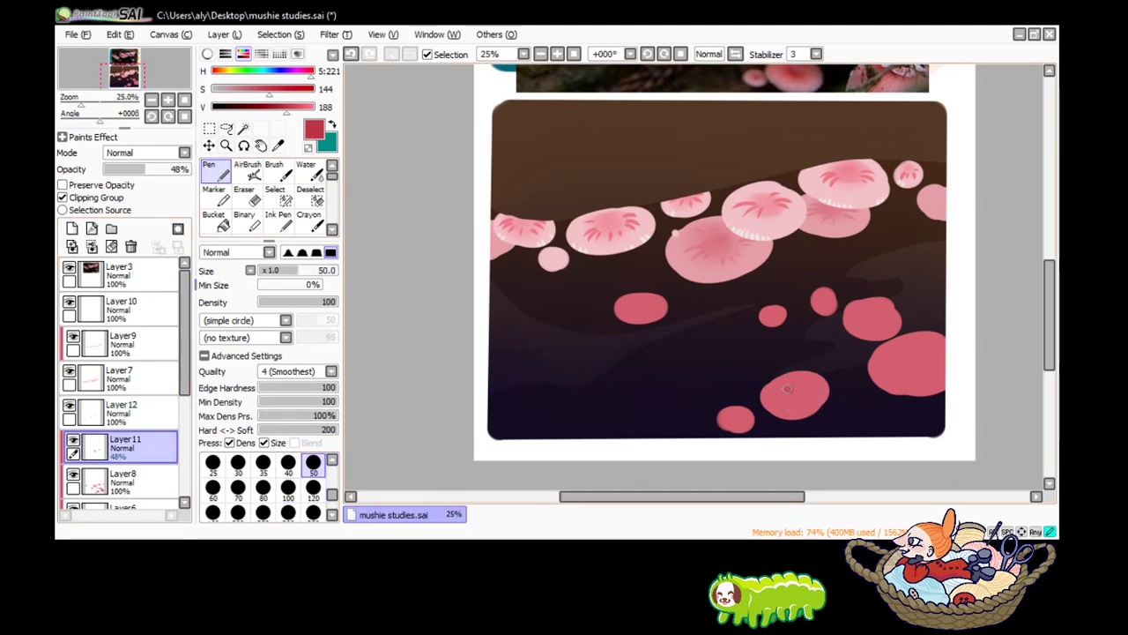
{"action": "left_click_drag", "start_coordinate": [905, 364], "coordinate": [917, 352]}
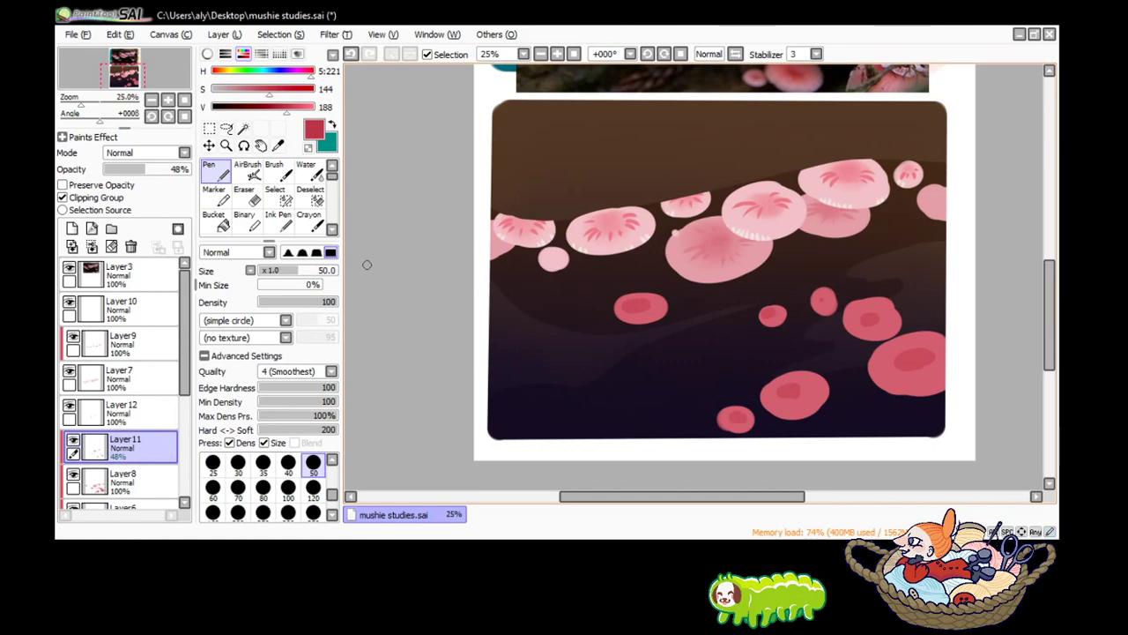
{"action": "key", "text": "r"}
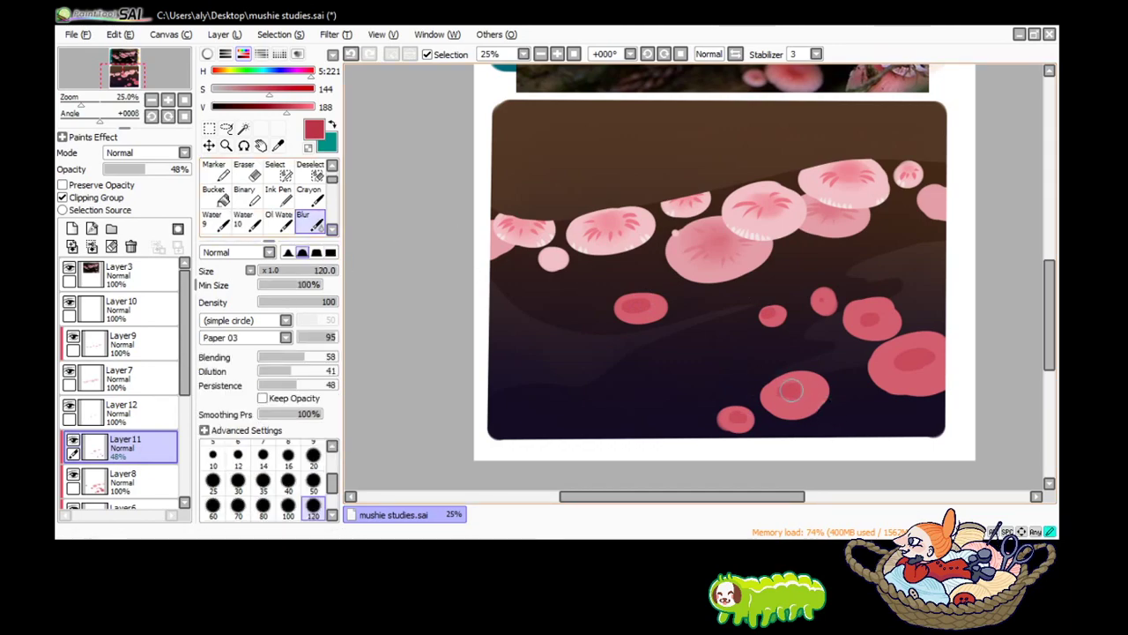
{"action": "left_click_drag", "start_coordinate": [952, 357], "coordinate": [925, 359]}
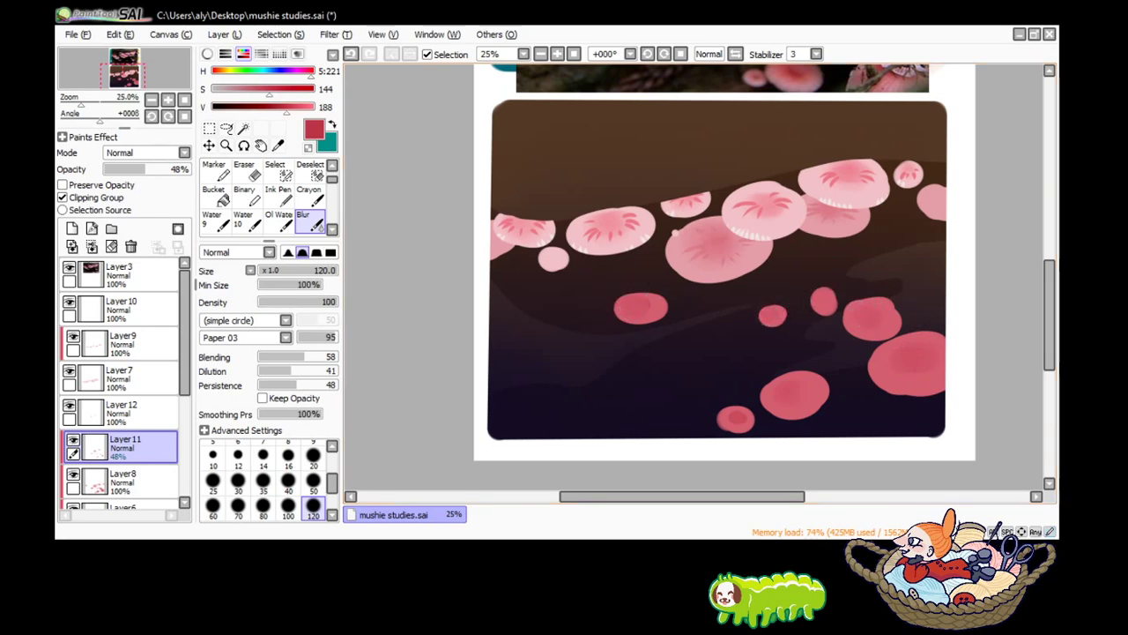
Mix a deeper, less saturated red using the S and V sliders.
{"action": "left_click", "coordinate": [279, 107]}
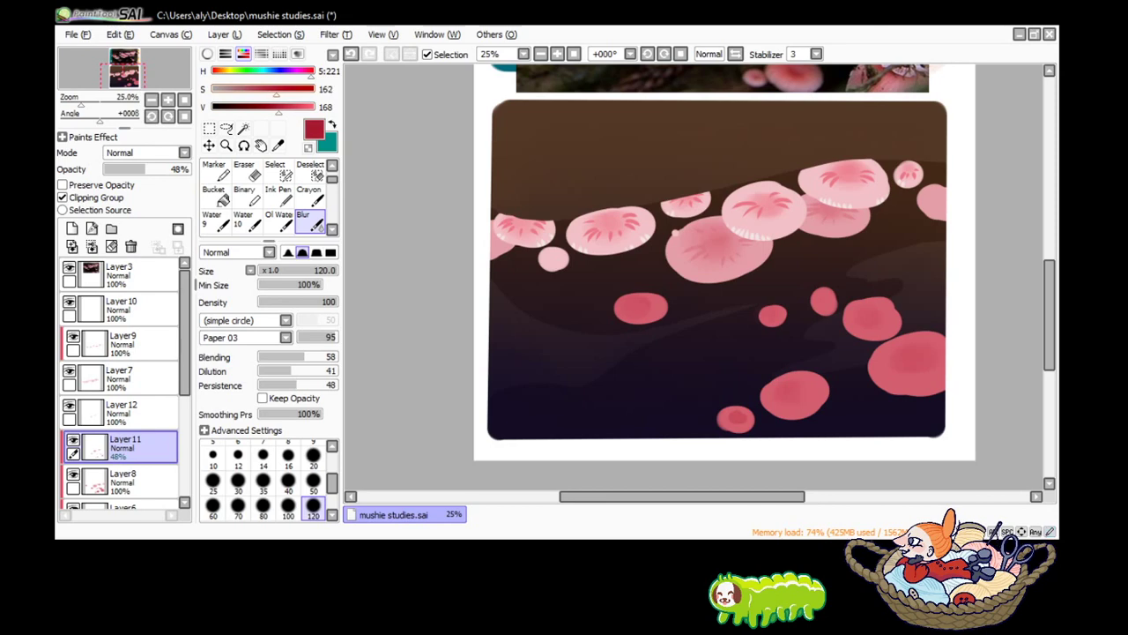
{"action": "left_click", "coordinate": [265, 89]}
{"action": "left_click", "coordinate": [271, 107]}
{"action": "scroll", "coordinate": [264, 481], "scroll_direction": "up", "scroll_amount": 3}
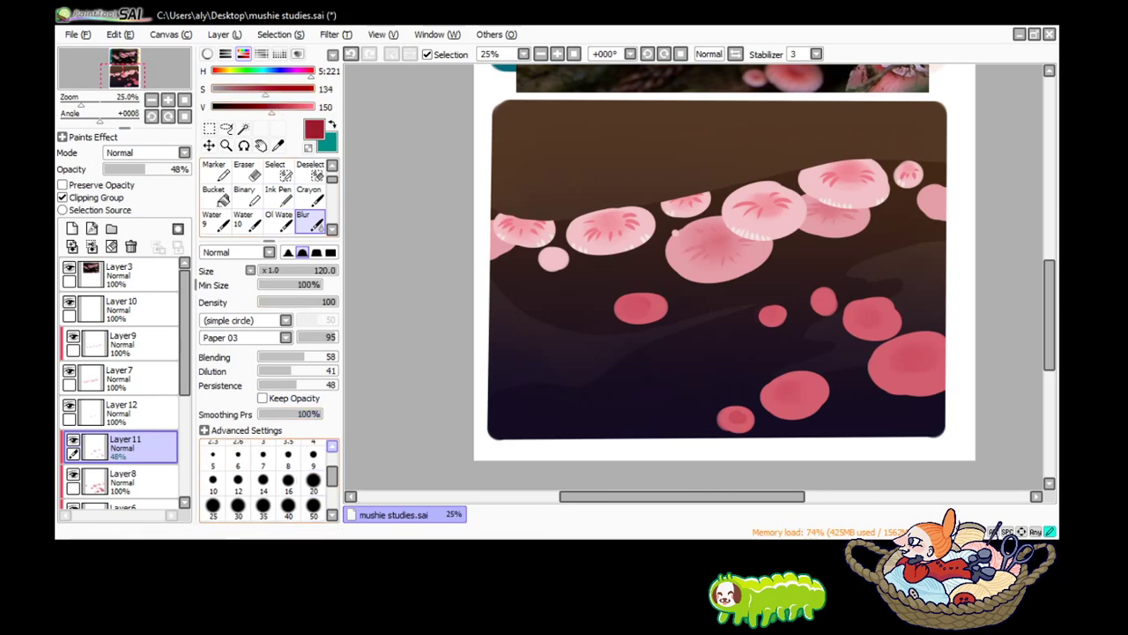
{"action": "scroll", "coordinate": [265, 198], "scroll_direction": "up", "scroll_amount": 2}
Paint dark red centres on the lower-right, small red and lower caps.
{"action": "left_click", "coordinate": [212, 170]}
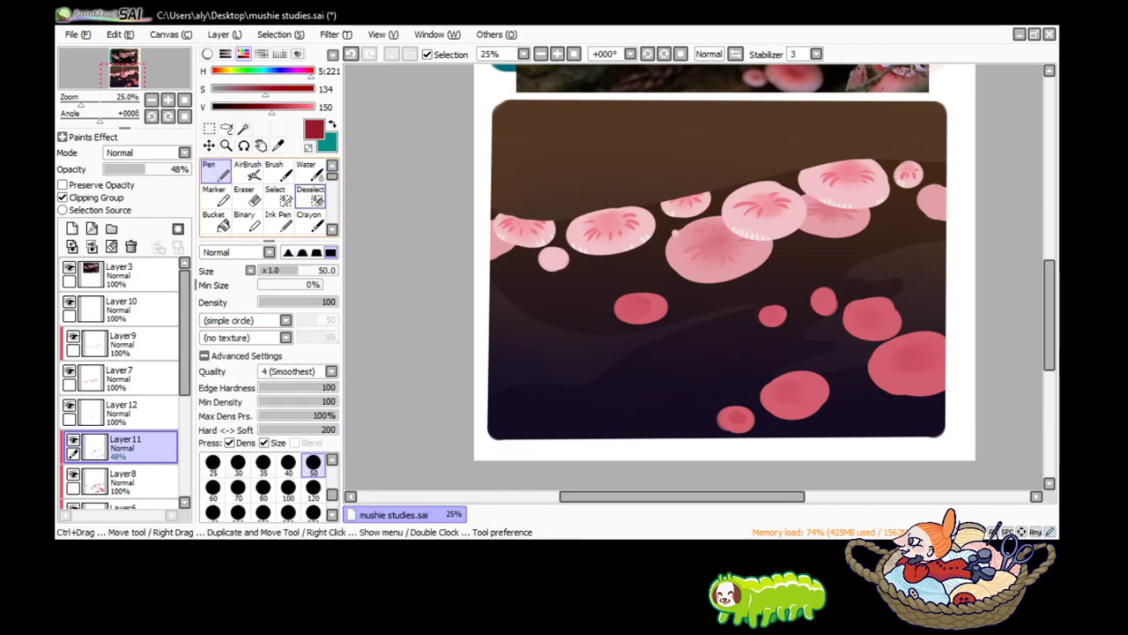
{"action": "left_click_drag", "start_coordinate": [902, 360], "coordinate": [915, 361]}
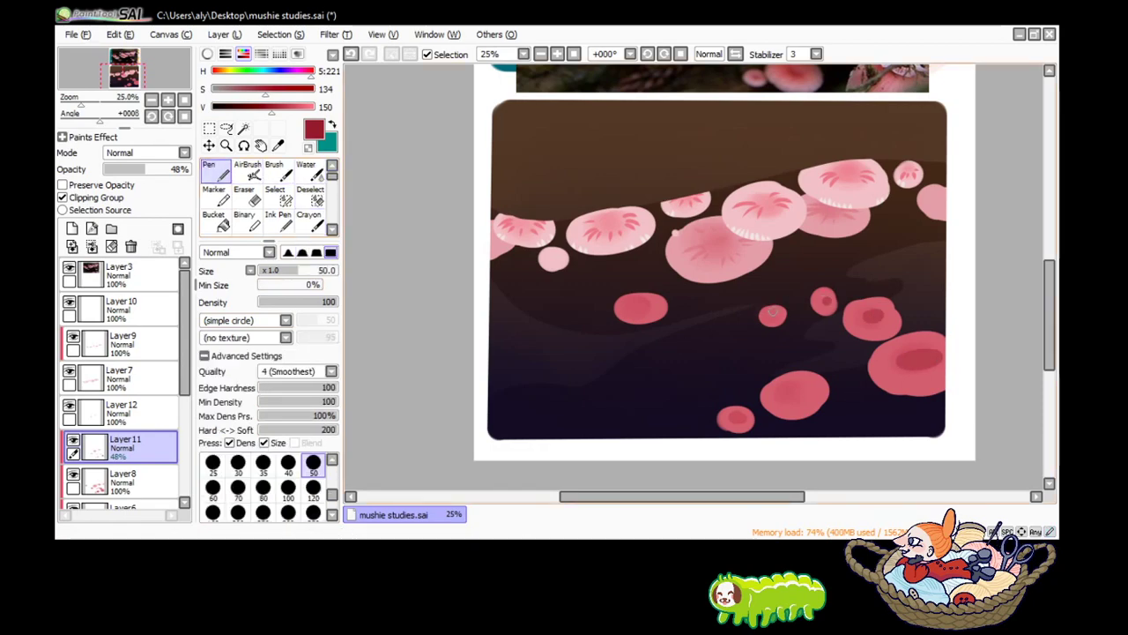
{"action": "left_click", "coordinate": [772, 312]}
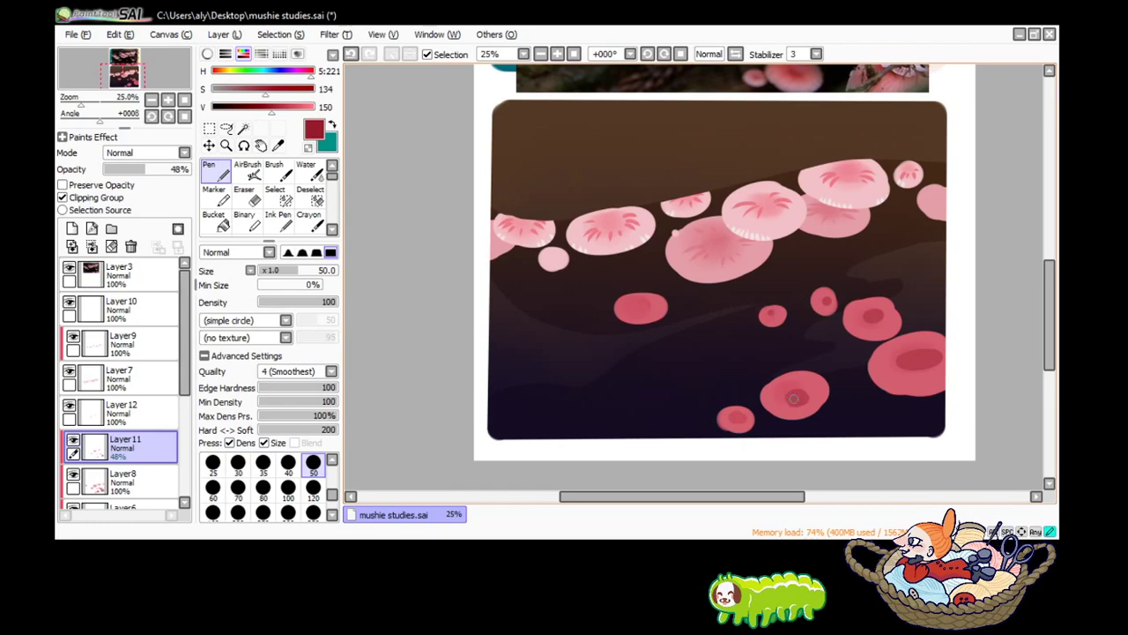
{"action": "left_click_drag", "start_coordinate": [793, 398], "coordinate": [807, 400]}
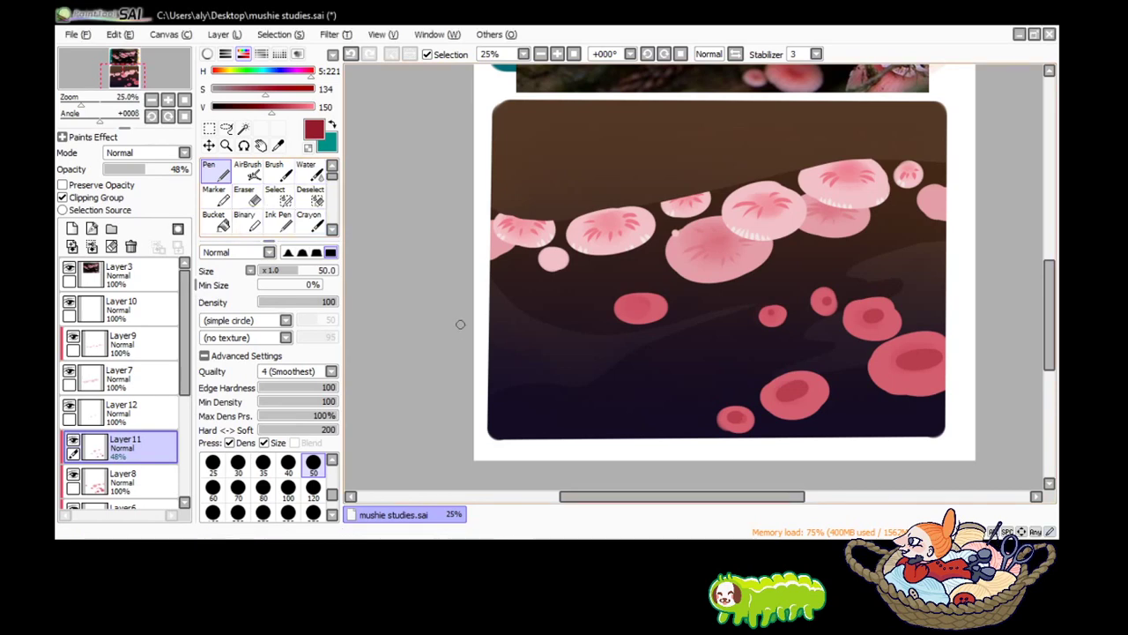
Blur the dark patch in the large right cap and the mid-right cap's top edge.
{"action": "scroll", "coordinate": [265, 198], "scroll_direction": "down", "scroll_amount": 1}
{"action": "left_click", "coordinate": [304, 221]}
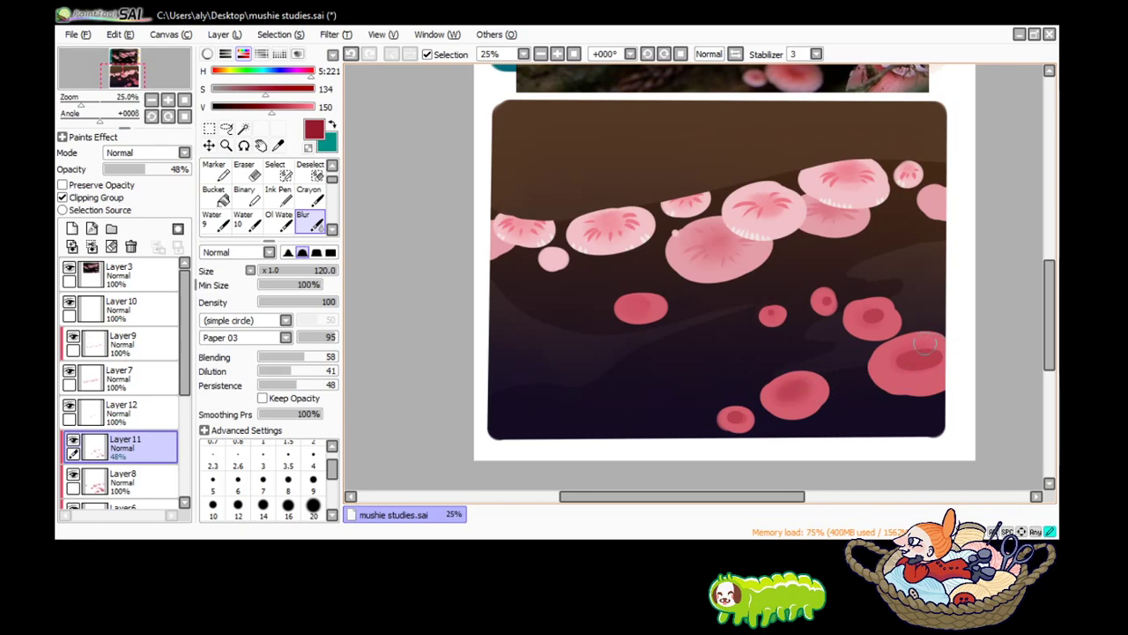
{"action": "left_click_drag", "start_coordinate": [957, 367], "coordinate": [933, 365]}
{"action": "mouse_move", "coordinate": [881, 313]}
{"action": "left_mouse_down"}
{"action": "mouse_move", "coordinate": [872, 301]}
{"action": "mouse_move", "coordinate": [768, 310]}
{"action": "left_mouse_up"}
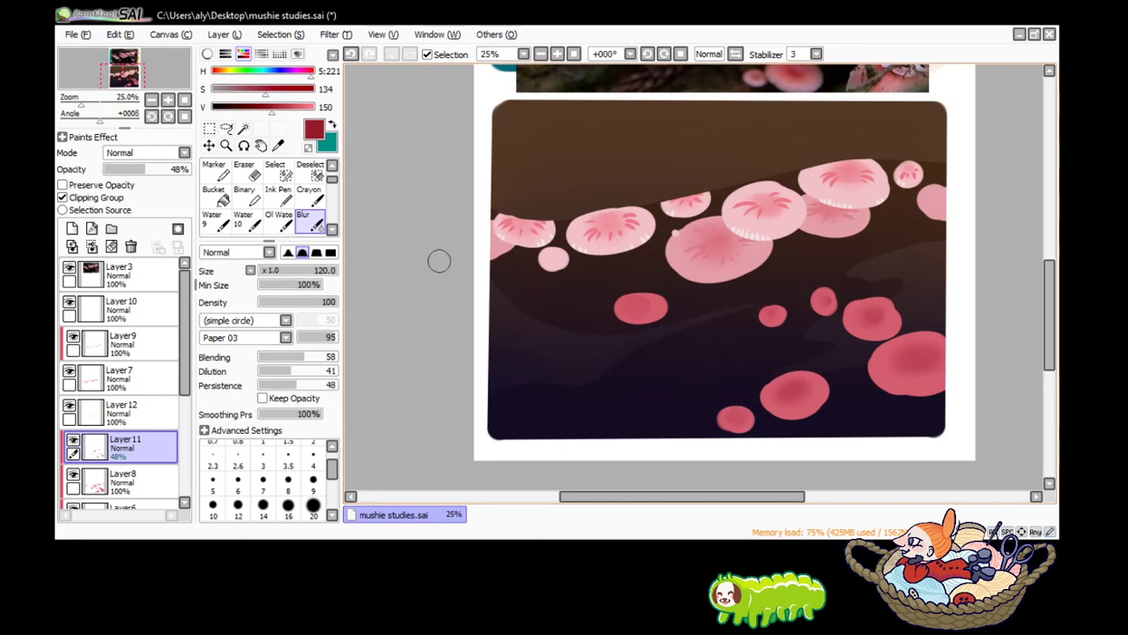
{"action": "scroll", "coordinate": [256, 194], "scroll_direction": "up", "scroll_amount": 1}
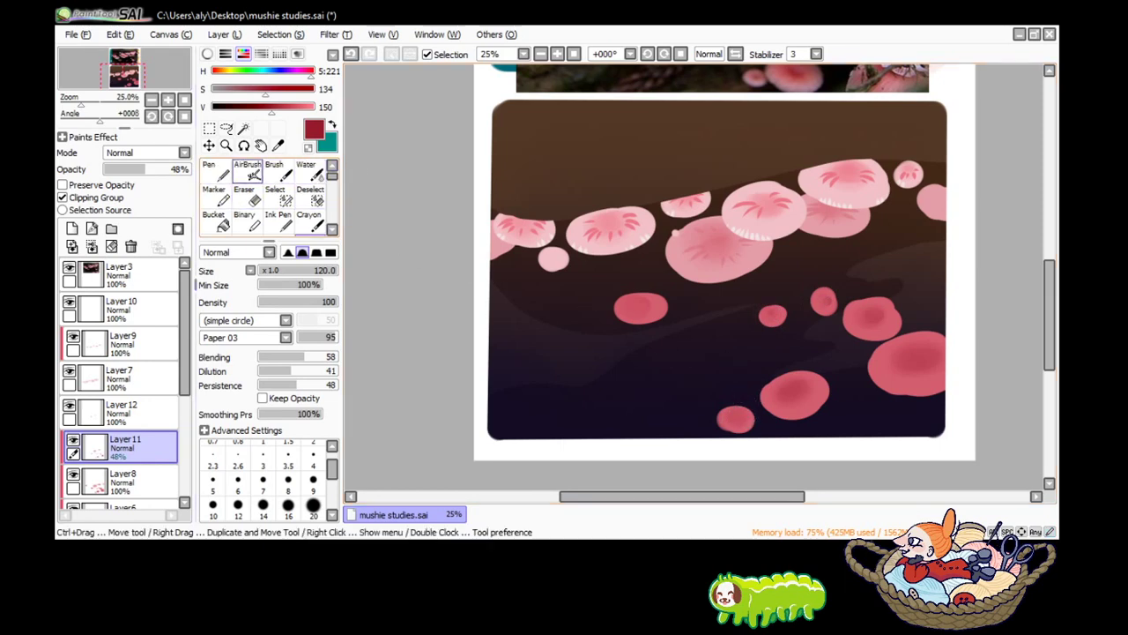
On Layer 12, sample a lighter pink, set pen size 20, and enable Clipping Group.
{"action": "left_click", "coordinate": [214, 170]}
{"action": "left_click", "coordinate": [123, 409]}
{"action": "left_click", "coordinate": [70, 405]}
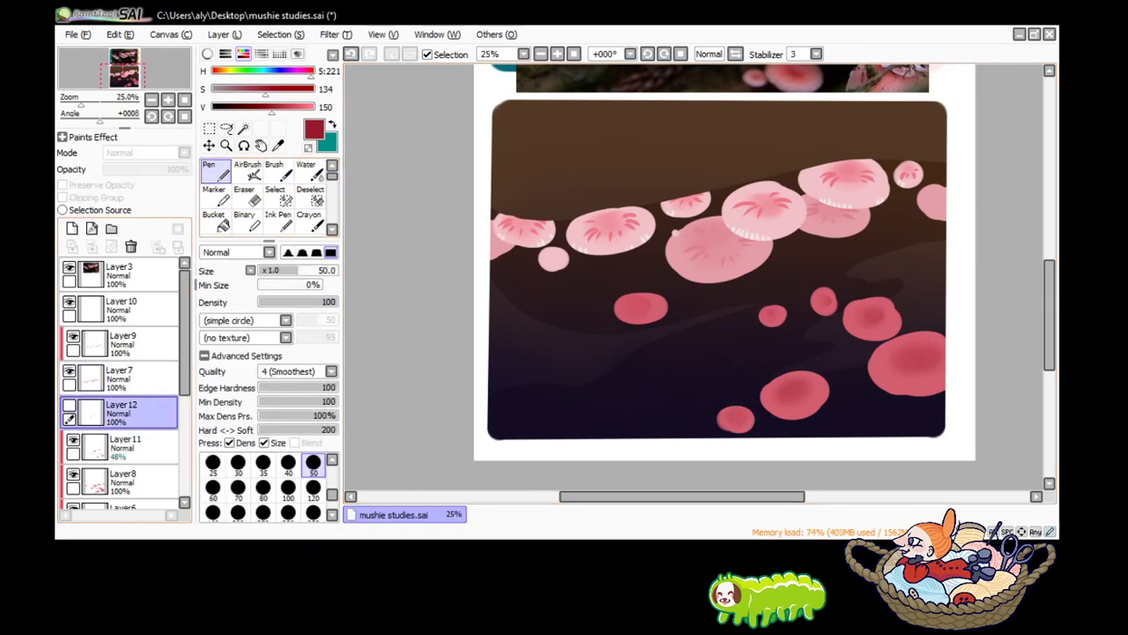
{"action": "left_click", "coordinate": [69, 404]}
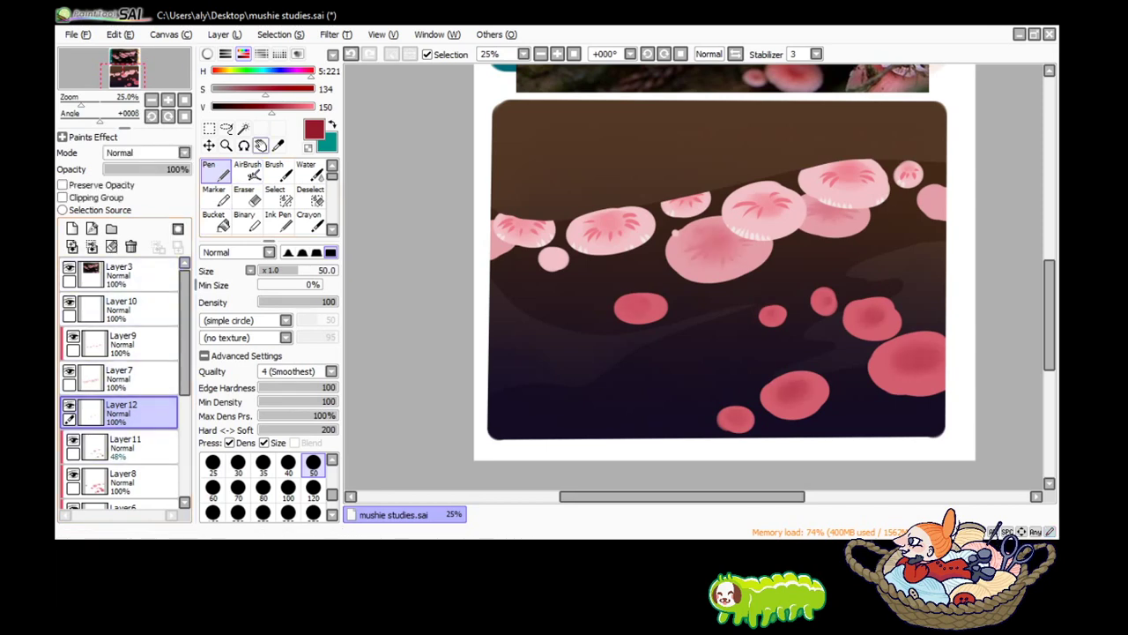
{"action": "left_click", "coordinate": [278, 145]}
{"action": "left_click", "coordinate": [641, 309]}
{"action": "left_click", "coordinate": [208, 167]}
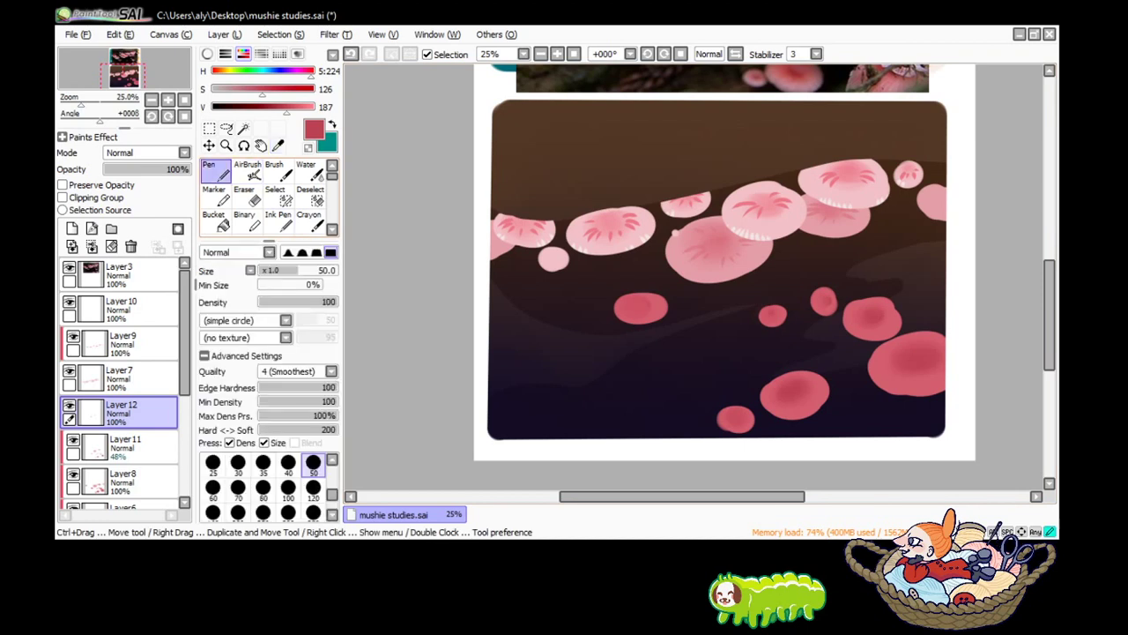
{"action": "left_click", "coordinate": [312, 463]}
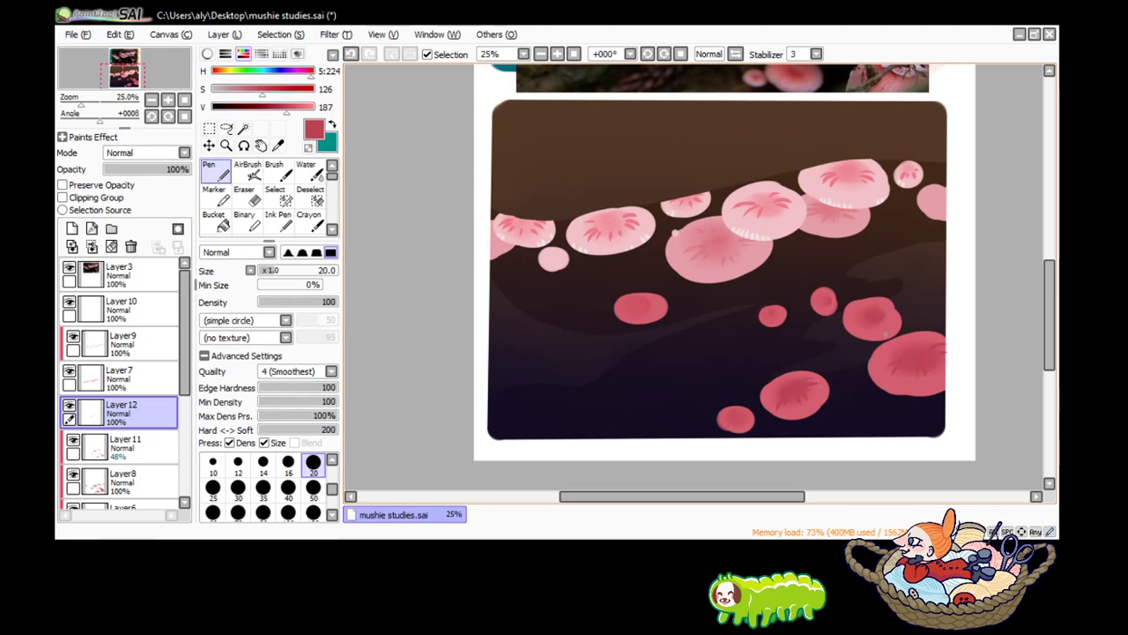
{"action": "left_click", "coordinate": [63, 197]}
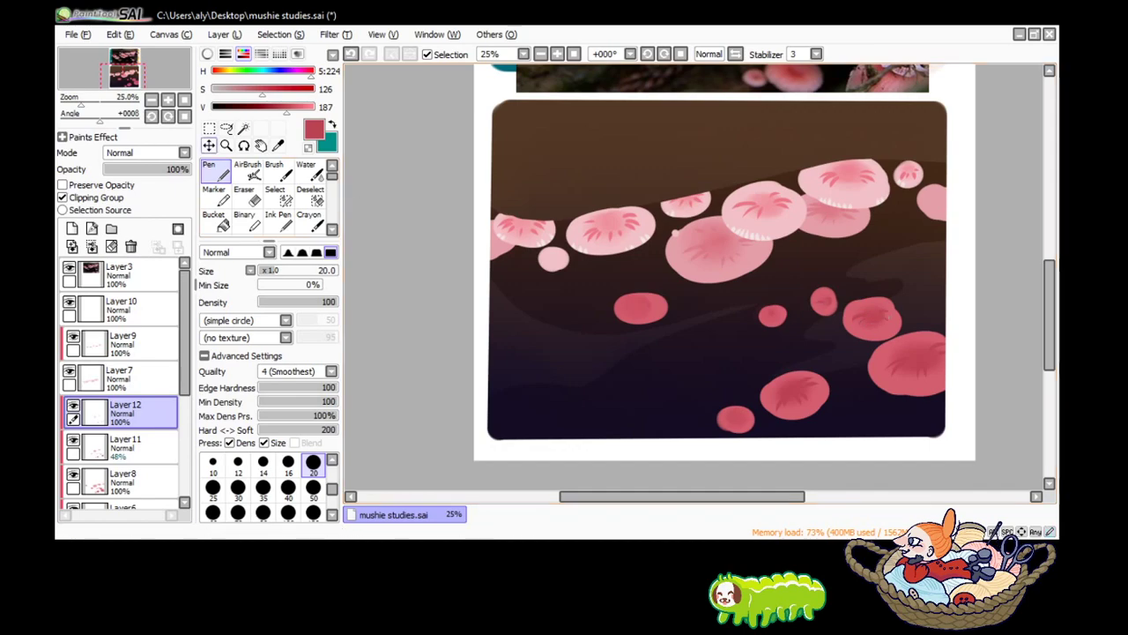
{"action": "left_click", "coordinate": [278, 146]}
Sample a pale pink and draw gill strokes under the lower and right caps.
{"action": "left_click", "coordinate": [723, 247]}
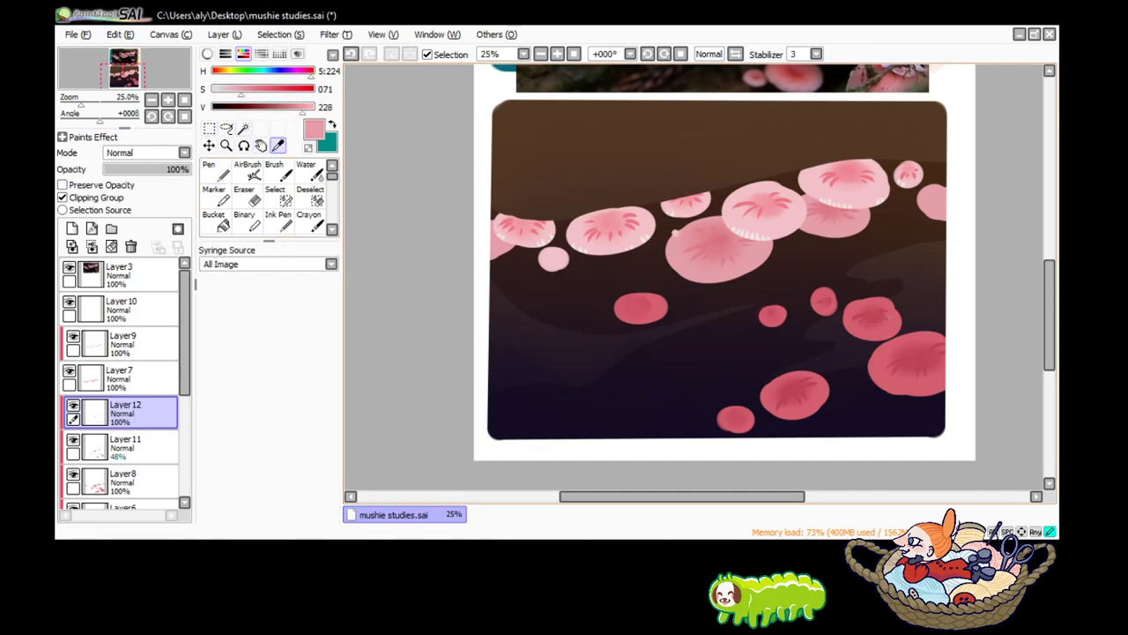
{"action": "left_click", "coordinate": [216, 172]}
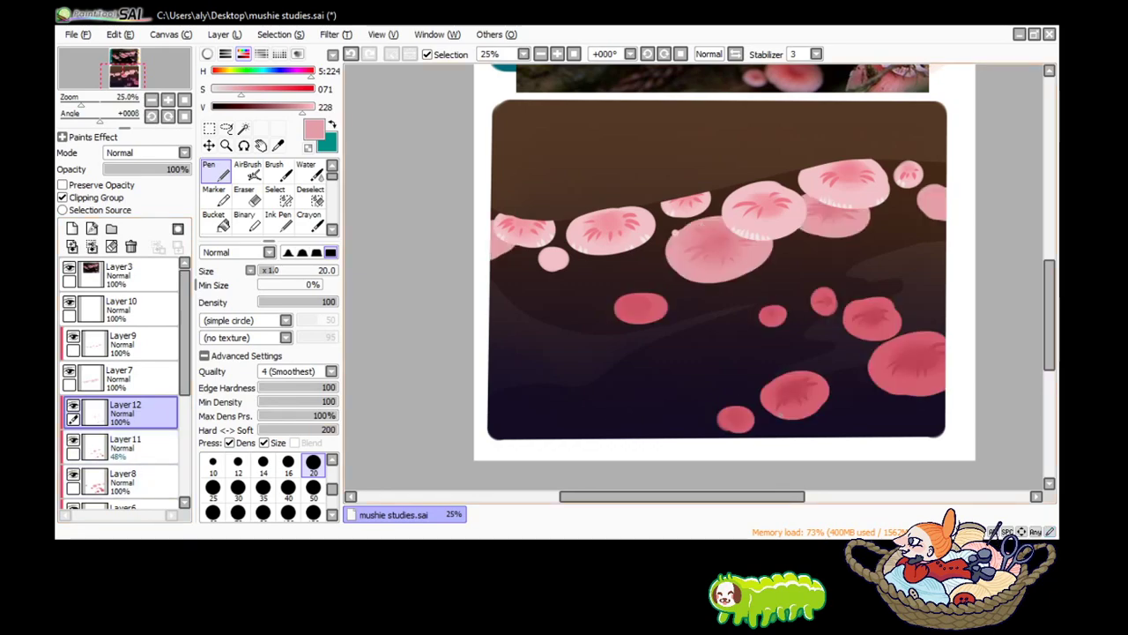
{"action": "left_click_drag", "start_coordinate": [780, 408], "coordinate": [791, 414]}
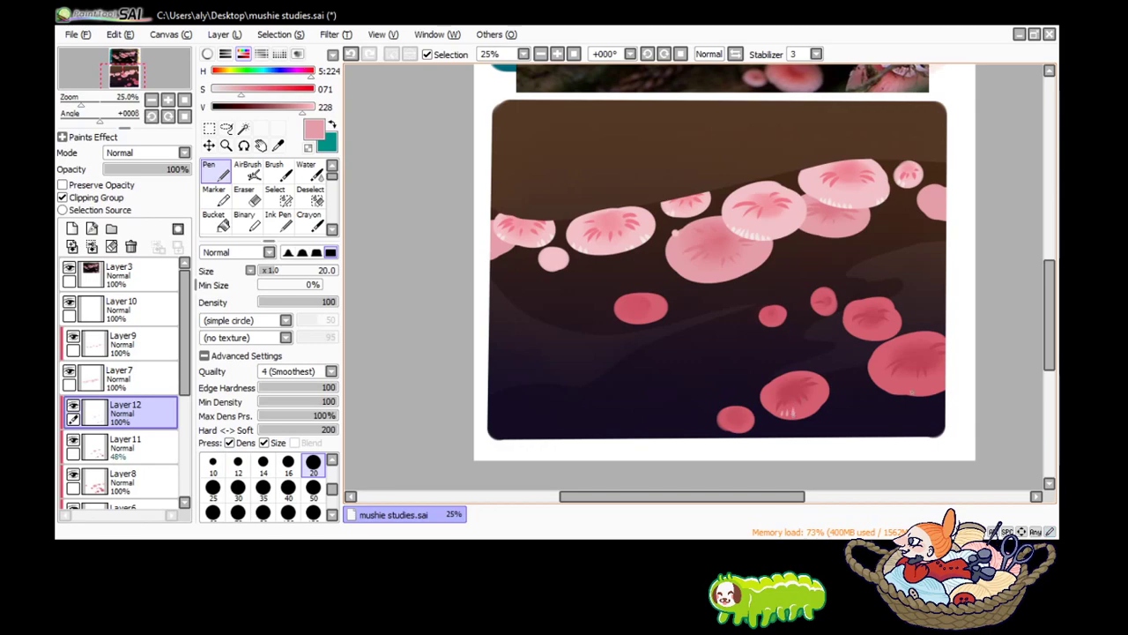
{"action": "left_click_drag", "start_coordinate": [904, 379], "coordinate": [907, 390]}
{"action": "scroll", "coordinate": [352, 138], "scroll_direction": "down", "scroll_amount": 1}
{"action": "scroll", "coordinate": [353, 139], "scroll_direction": "down", "scroll_amount": 1}
Sample a muted brown from the background with the Syringe.
{"action": "left_click", "coordinate": [277, 146]}
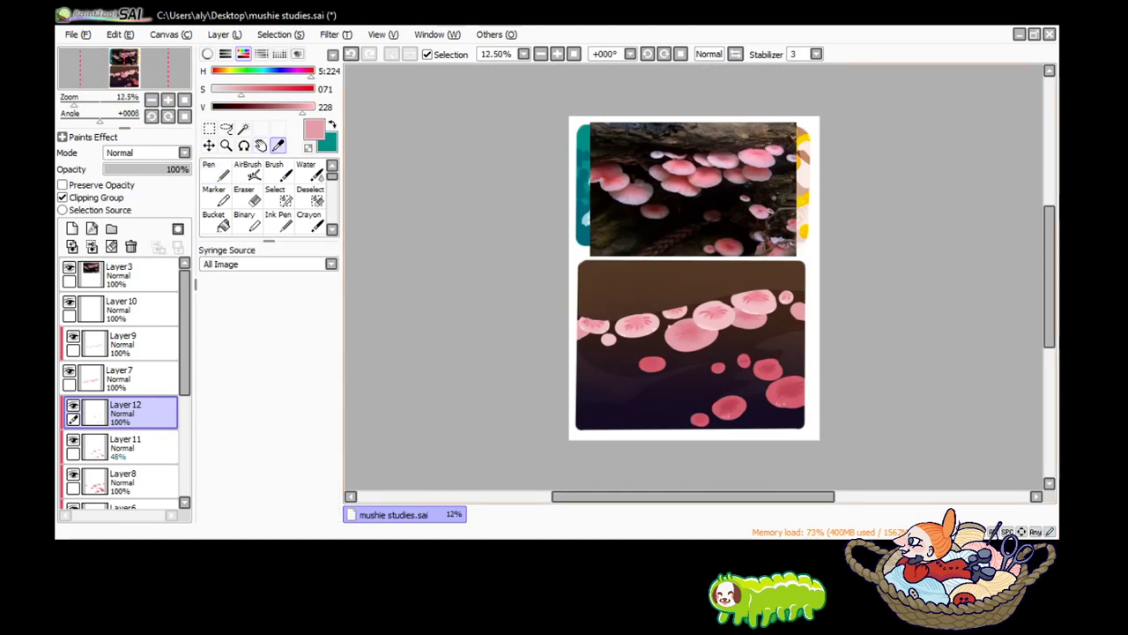
{"action": "left_click", "coordinate": [617, 282]}
{"action": "left_click", "coordinate": [617, 282]}
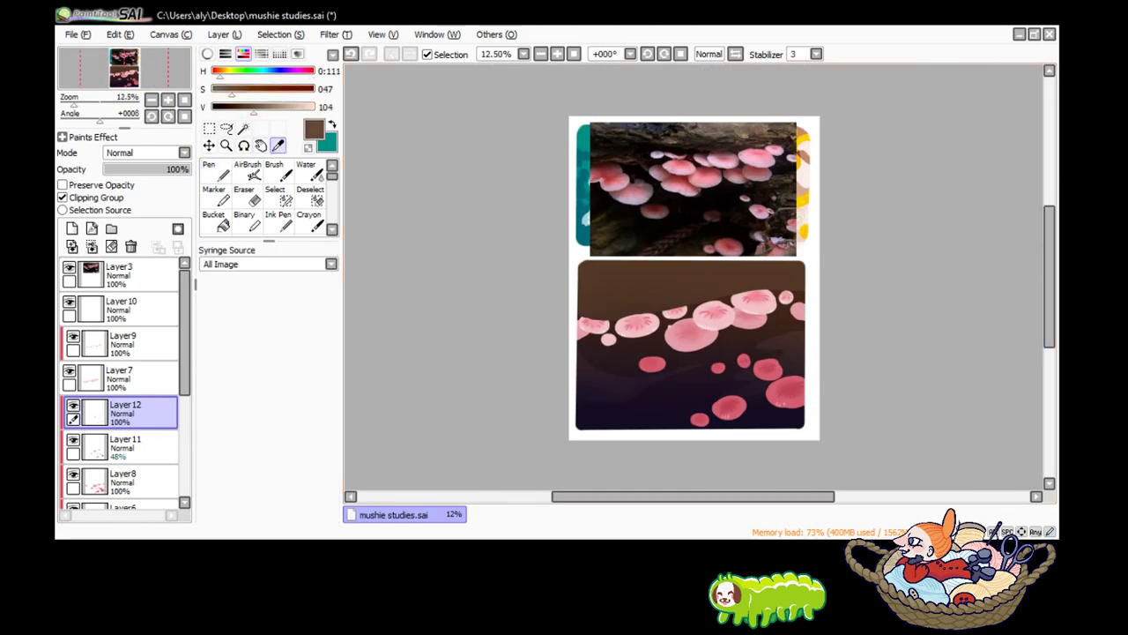
{"action": "left_click", "coordinate": [617, 282]}
{"action": "key", "text": "ctrl+plus"}
Add a new layer above Layer 10 and draw a brown vine stroke at pen size 50.
{"action": "left_click", "coordinate": [123, 343]}
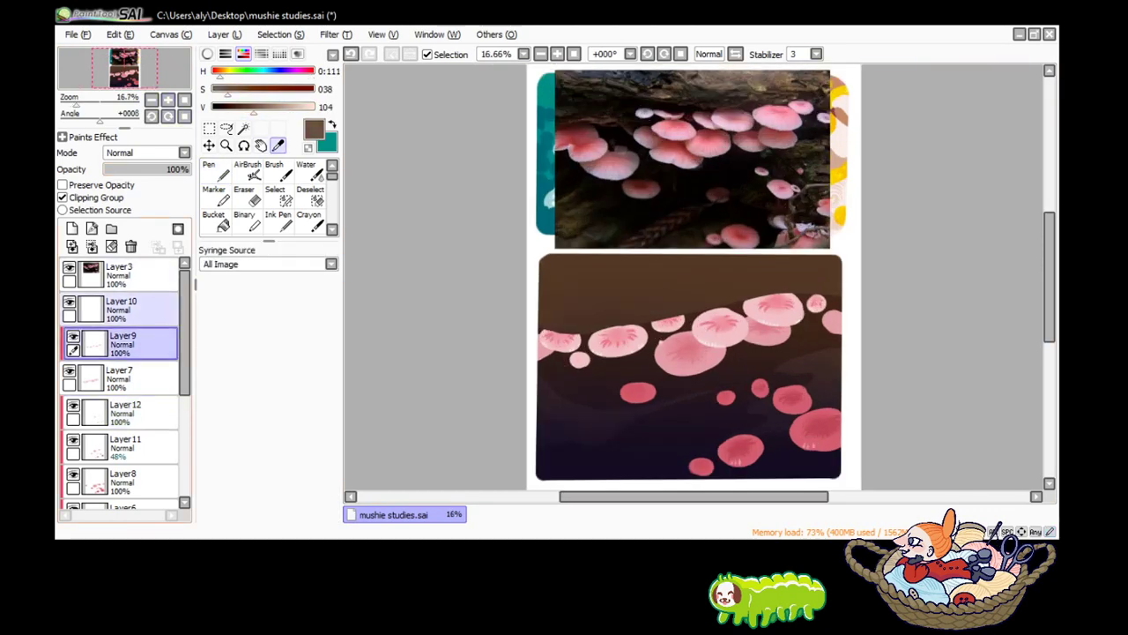
{"action": "left_click", "coordinate": [123, 308]}
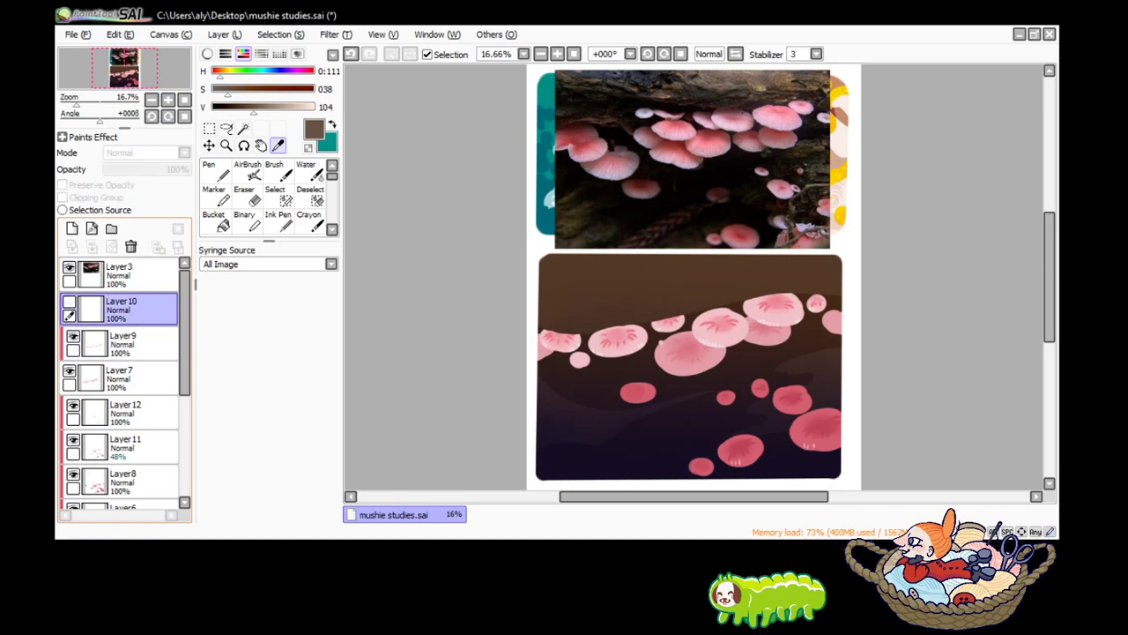
{"action": "left_click", "coordinate": [71, 228]}
{"action": "left_click", "coordinate": [212, 171]}
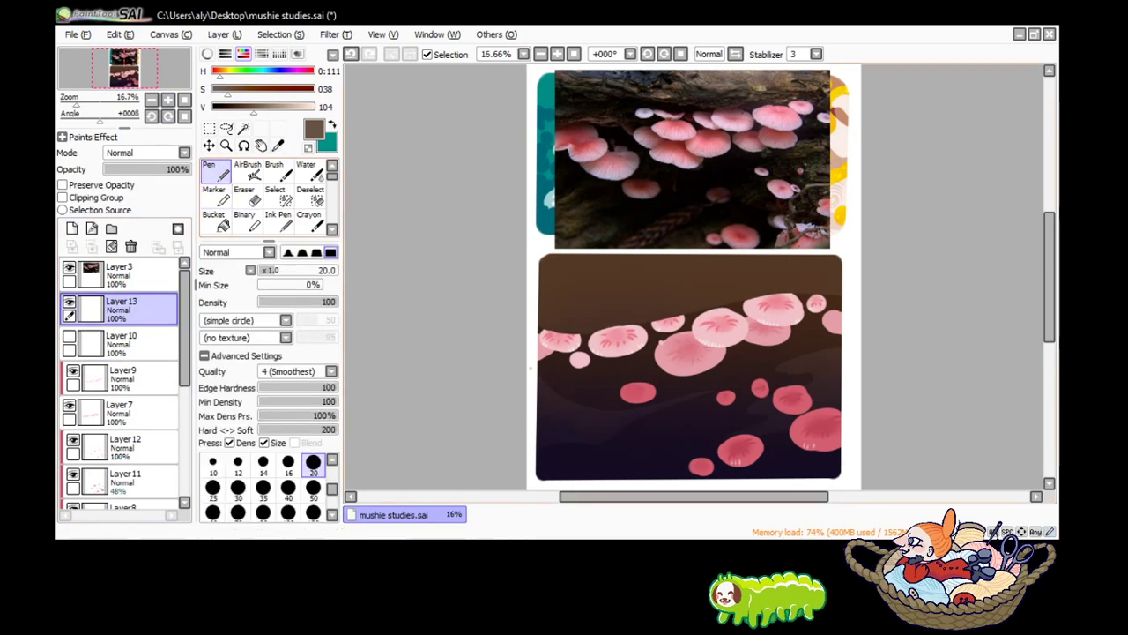
{"action": "scroll", "coordinate": [687, 264], "scroll_direction": "down", "scroll_amount": 2}
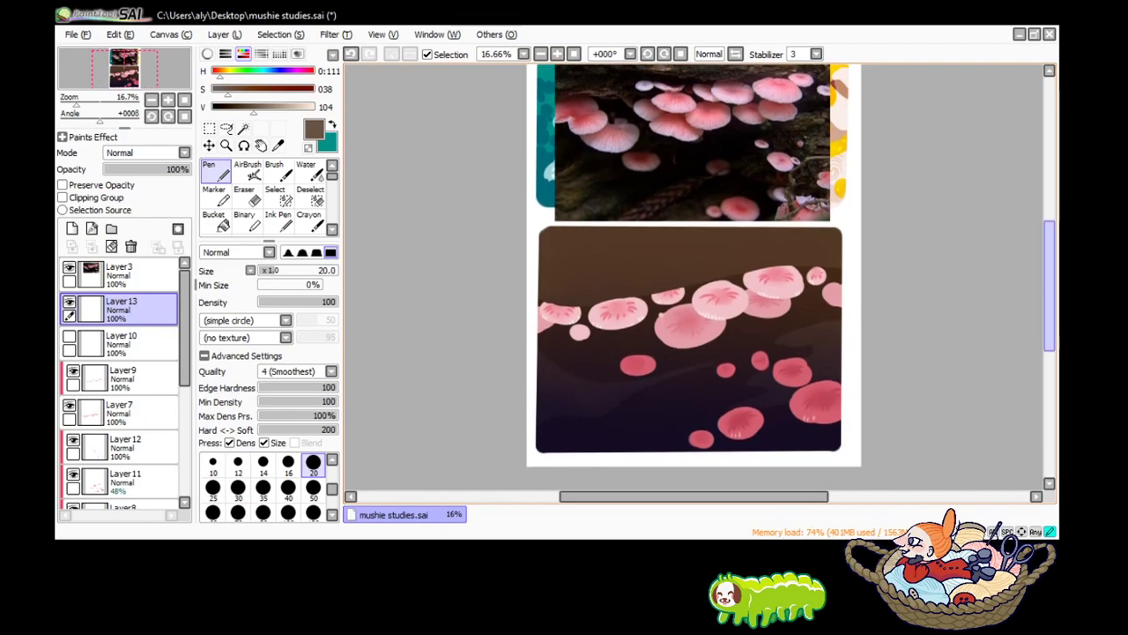
{"action": "key", "text": "bracketright"}
{"action": "key", "text": "bracketright"}
{"action": "key", "text": "bracketright"}
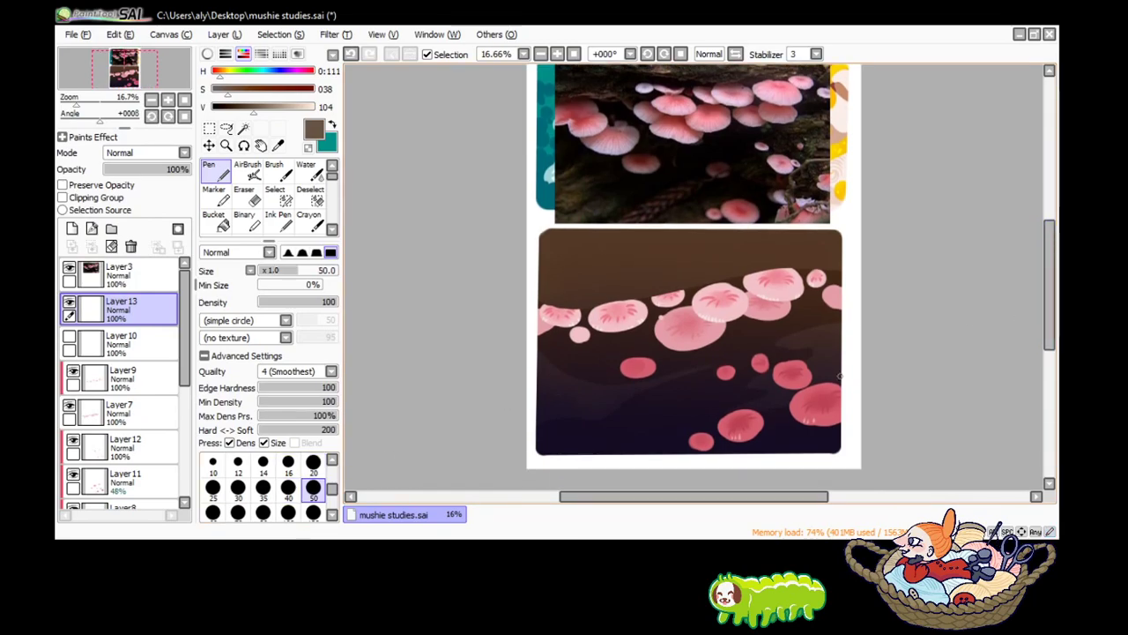
{"action": "left_click_drag", "start_coordinate": [840, 375], "coordinate": [767, 451]}
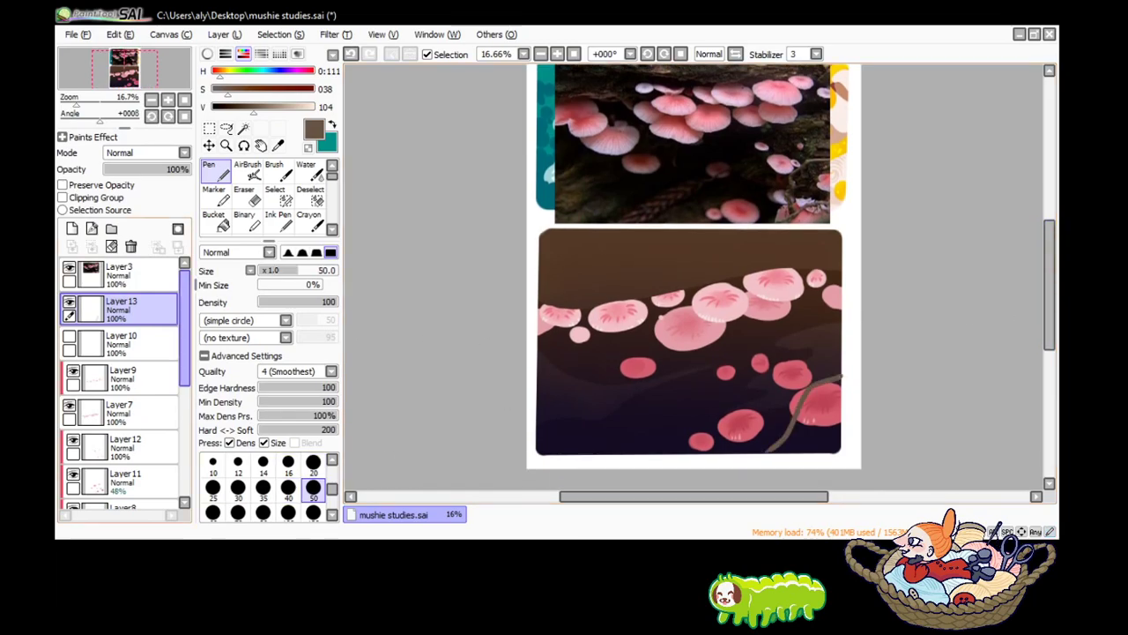
Delete Layers 10 and 9 and set Layer 7 as a clipping group.
{"action": "left_click", "coordinate": [70, 302]}
{"action": "left_click", "coordinate": [124, 343]}
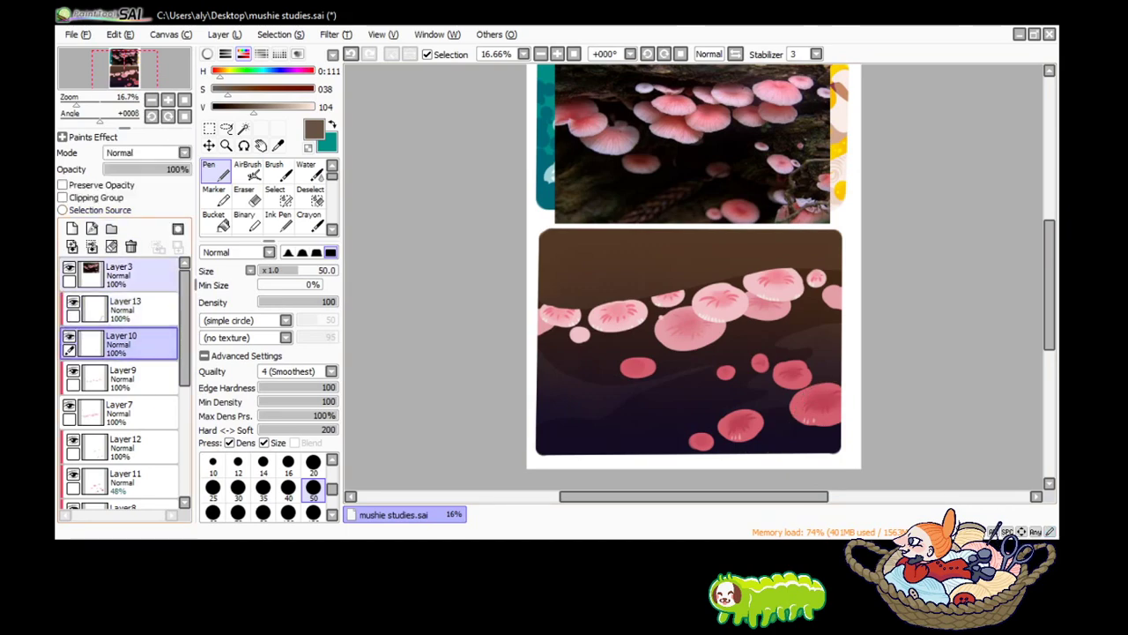
{"action": "left_click", "coordinate": [130, 246]}
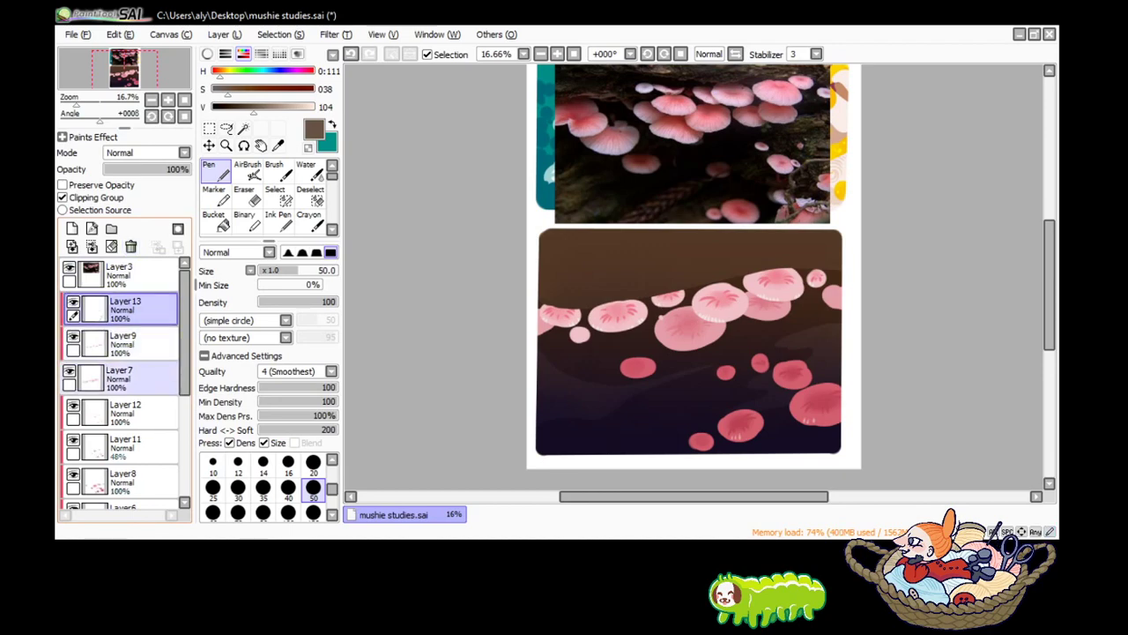
{"action": "left_click", "coordinate": [132, 377]}
{"action": "left_click", "coordinate": [133, 343]}
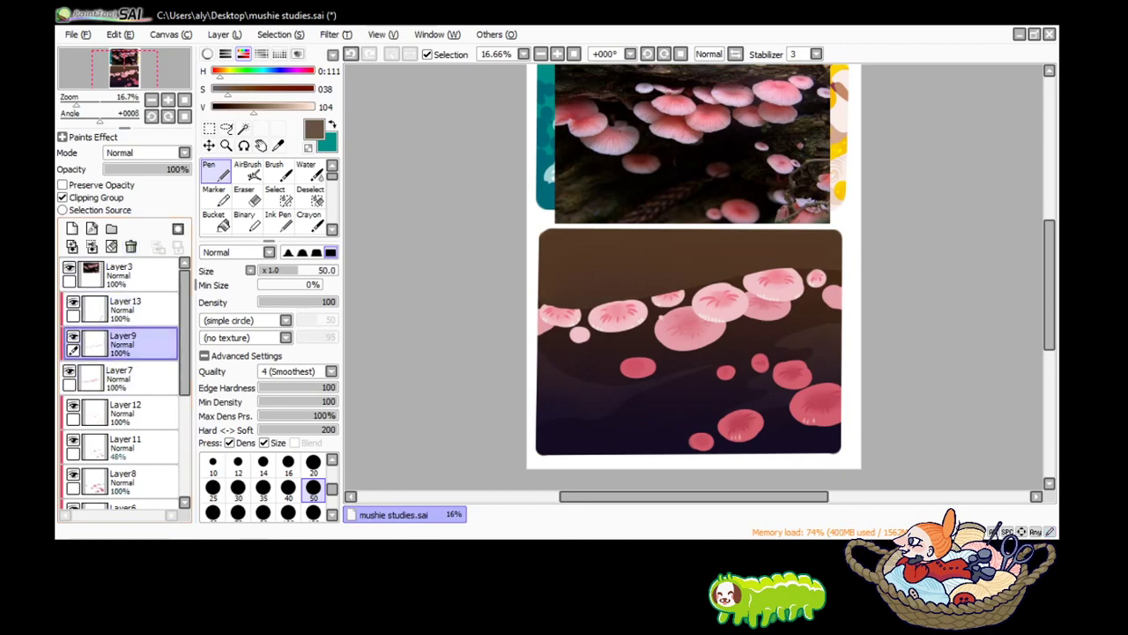
{"action": "left_click", "coordinate": [130, 246]}
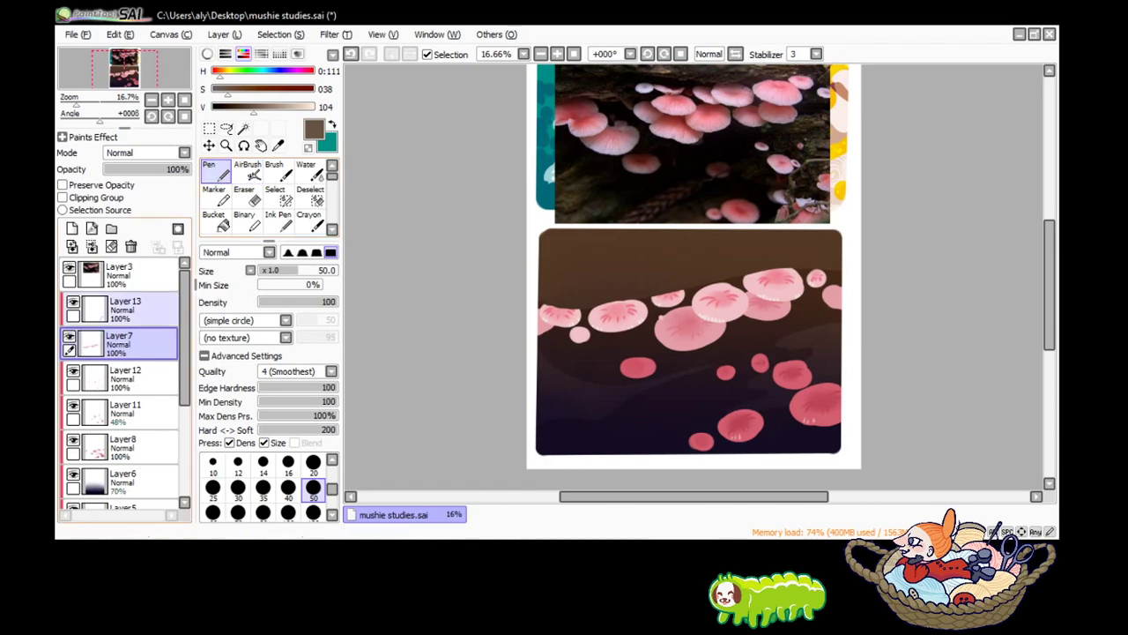
{"action": "left_click", "coordinate": [72, 336]}
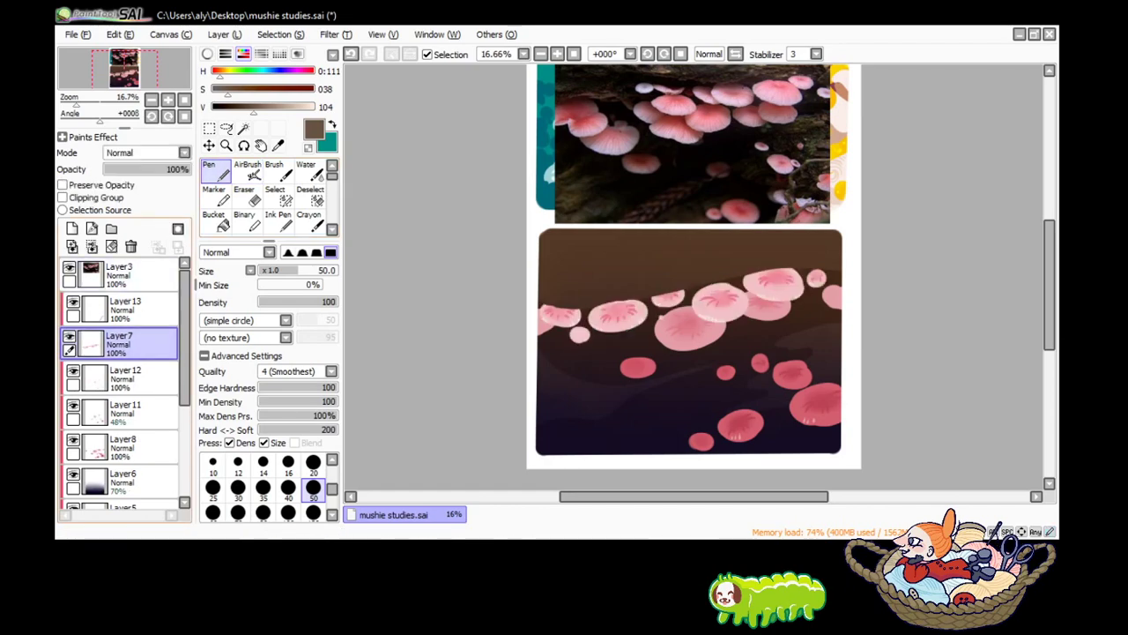
{"action": "left_click", "coordinate": [64, 197]}
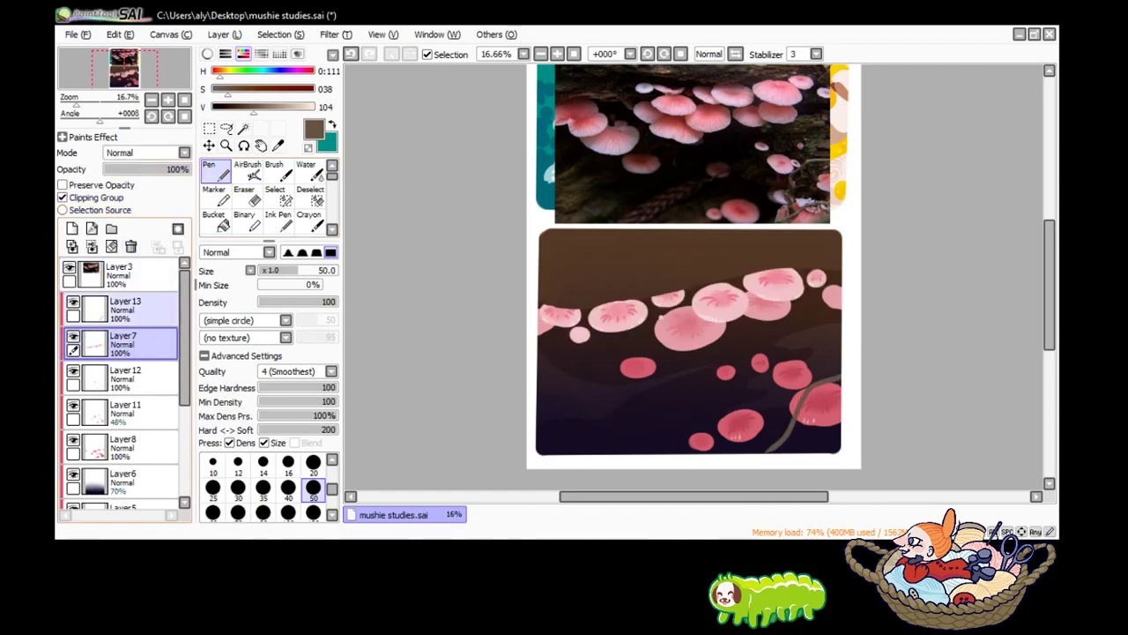
On Layer 13, draw brown vines along the bottom and left edge, then pick olive green.
{"action": "scroll", "coordinate": [123, 379], "scroll_direction": "down", "scroll_amount": 2}
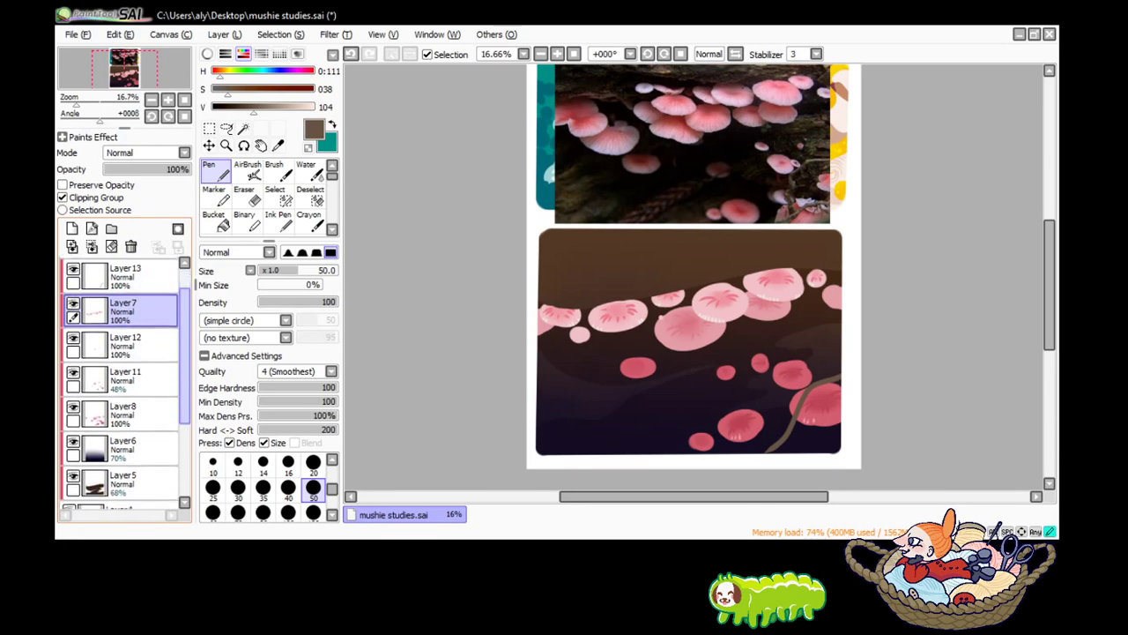
{"action": "scroll", "coordinate": [123, 379], "scroll_direction": "up", "scroll_amount": 2}
{"action": "left_click", "coordinate": [123, 308]}
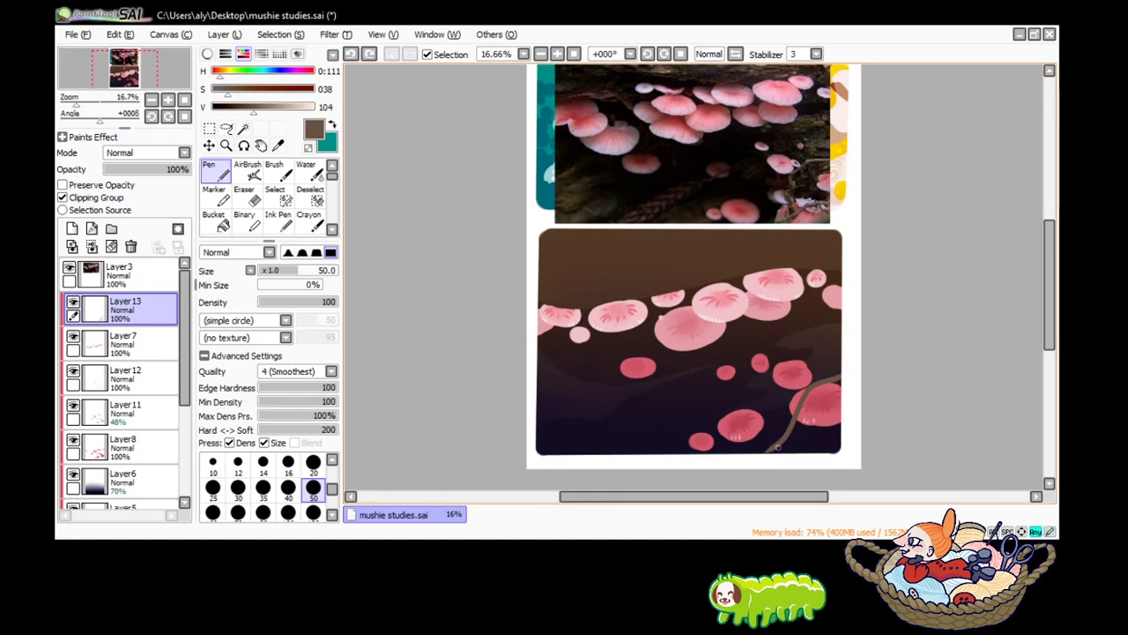
{"action": "left_click_drag", "start_coordinate": [731, 458], "coordinate": [812, 456]}
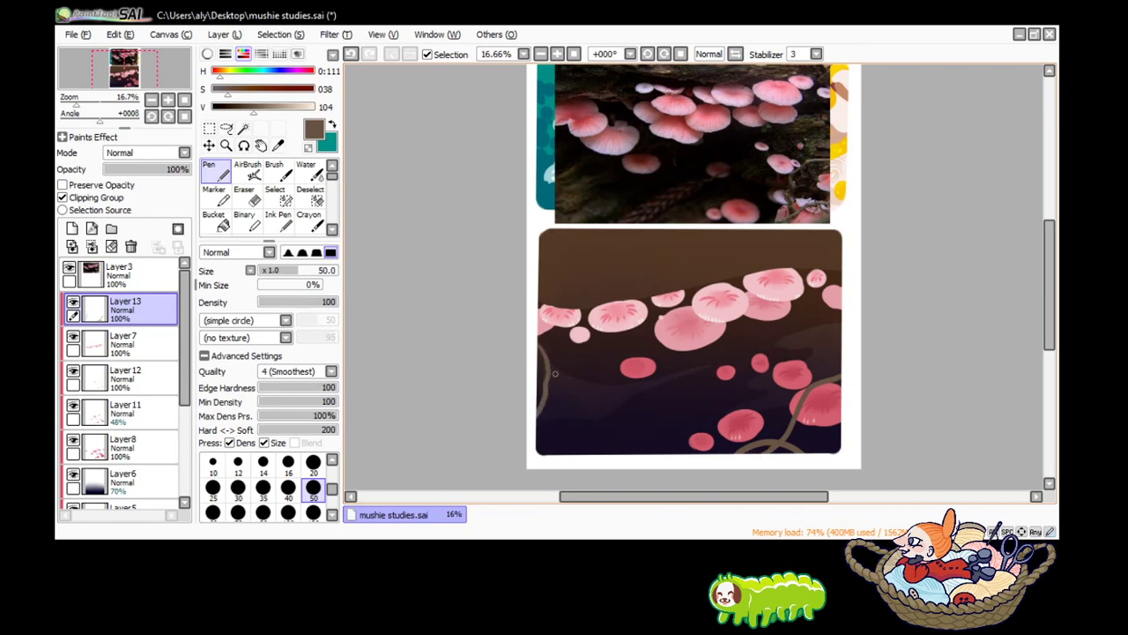
{"action": "left_click_drag", "start_coordinate": [551, 388], "coordinate": [538, 432]}
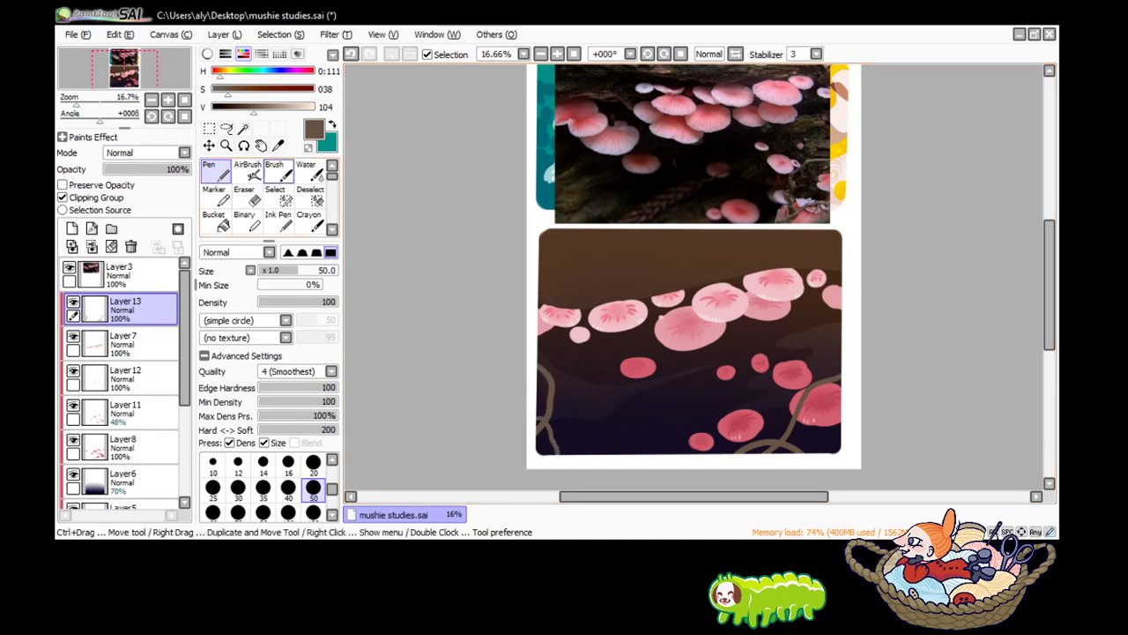
{"action": "mouse_move", "coordinate": [220, 71]}
{"action": "left_mouse_down"}
{"action": "mouse_move", "coordinate": [257, 88]}
{"action": "mouse_move", "coordinate": [264, 107]}
{"action": "left_mouse_up"}
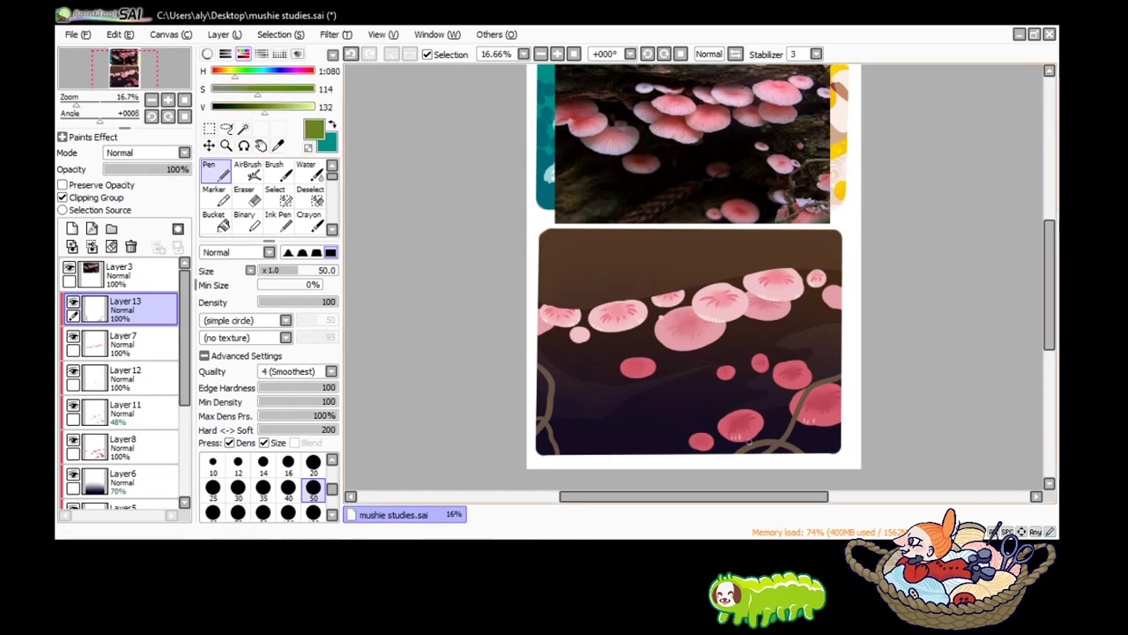
Dab olive-green moss at the painting's bottom-right and top-left corners.
{"action": "left_click_drag", "start_coordinate": [814, 447], "coordinate": [836, 443]}
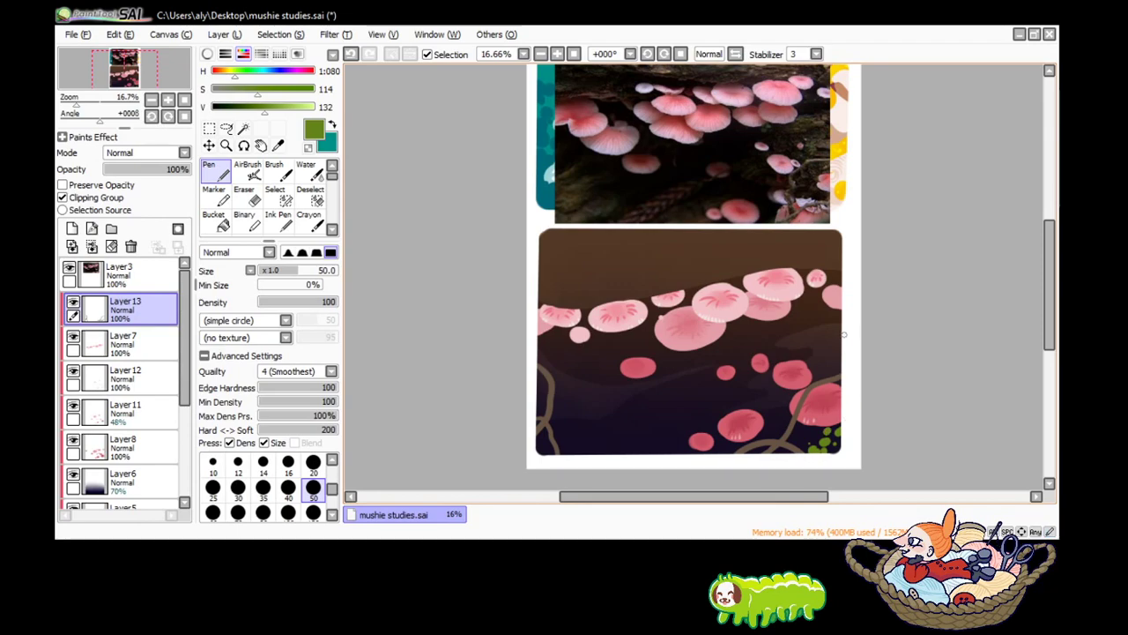
{"action": "left_click_drag", "start_coordinate": [542, 232], "coordinate": [550, 238]}
{"action": "left_click", "coordinate": [564, 235]}
{"action": "left_click", "coordinate": [556, 258]}
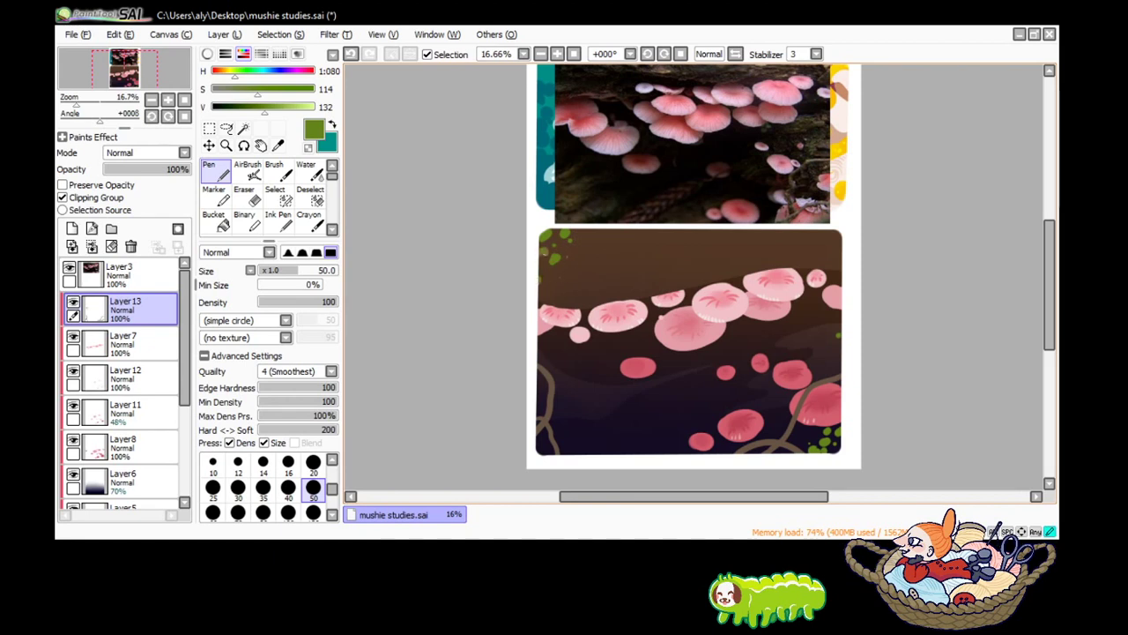
{"action": "left_click_drag", "start_coordinate": [543, 257], "coordinate": [537, 257]}
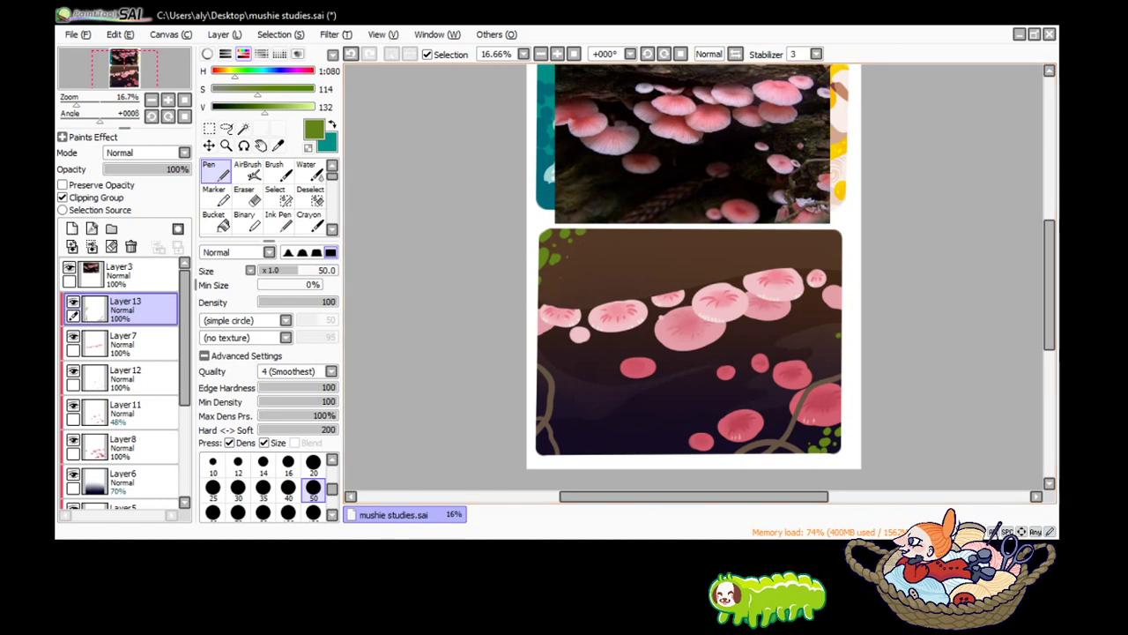
{"action": "left_click", "coordinate": [167, 100]}
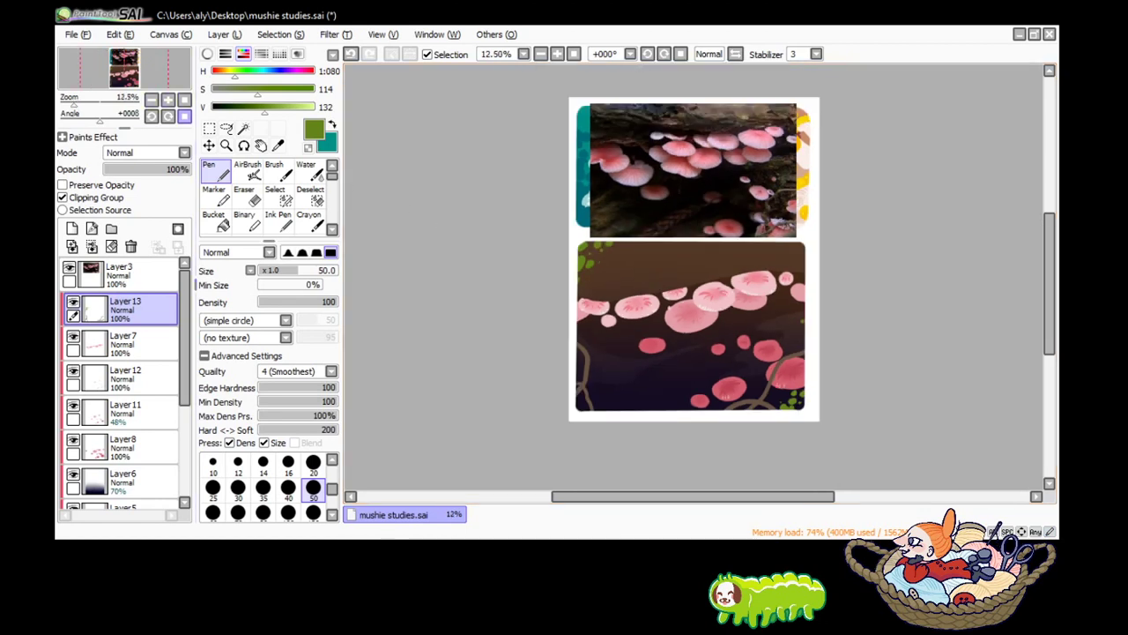
Hide the photo reference and the yellow and teal studies, then merge the visible layers.
{"action": "left_click", "coordinate": [123, 273]}
{"action": "left_click", "coordinate": [73, 268]}
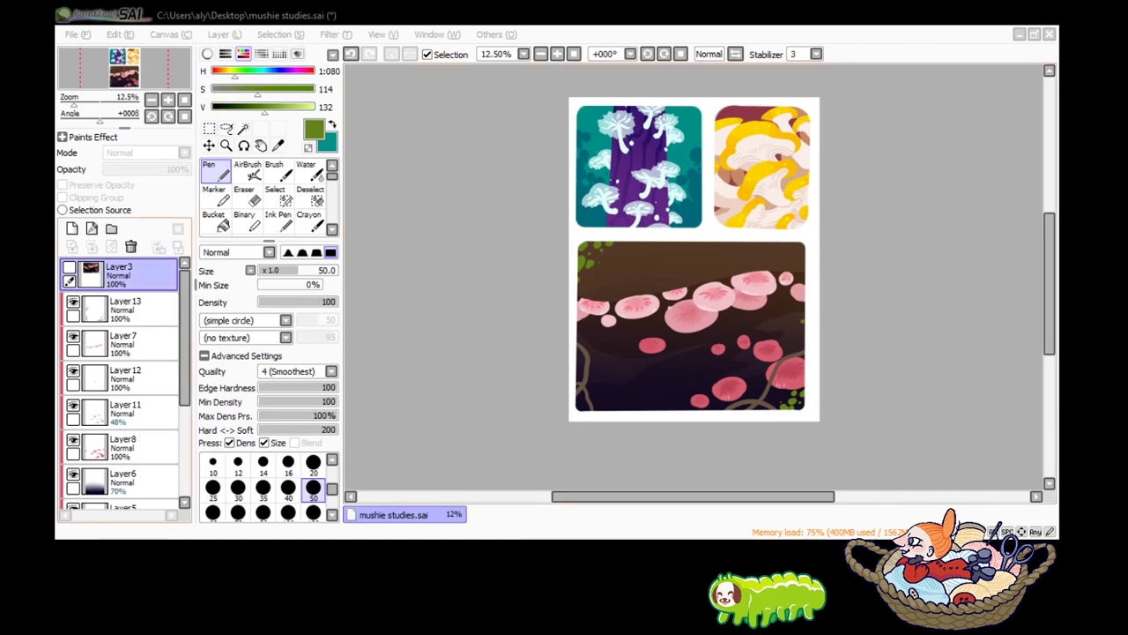
{"action": "left_click", "coordinate": [122, 238]}
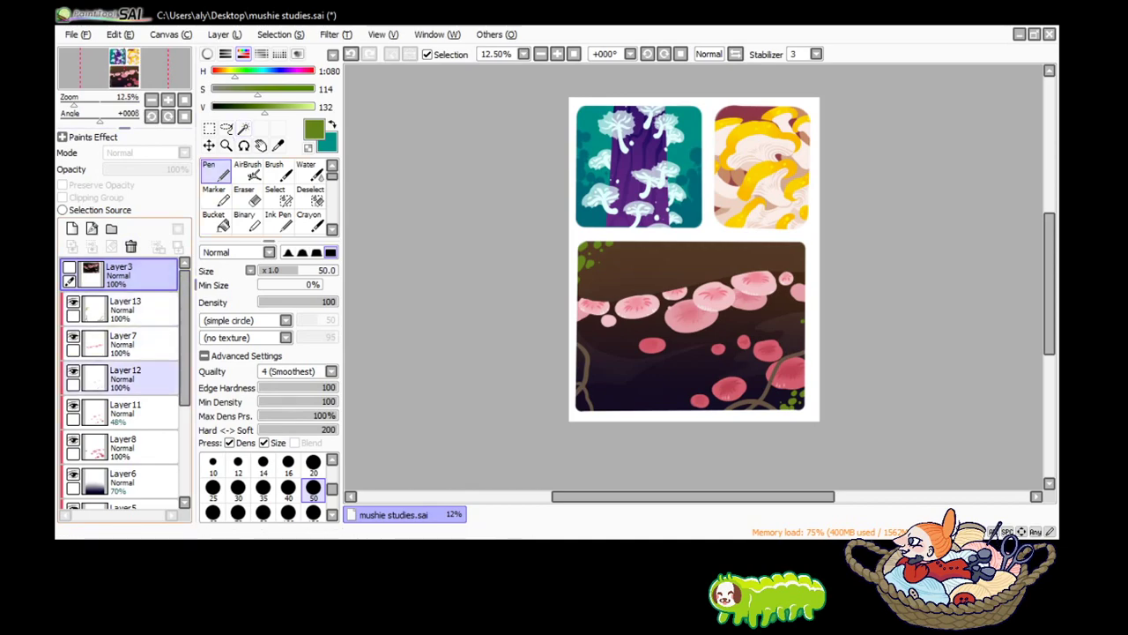
{"action": "scroll", "coordinate": [123, 387], "scroll_direction": "down", "scroll_amount": 2}
{"action": "left_click", "coordinate": [124, 438]}
{"action": "scroll", "coordinate": [123, 388], "scroll_direction": "down", "scroll_amount": 2}
{"action": "left_click", "coordinate": [69, 415]}
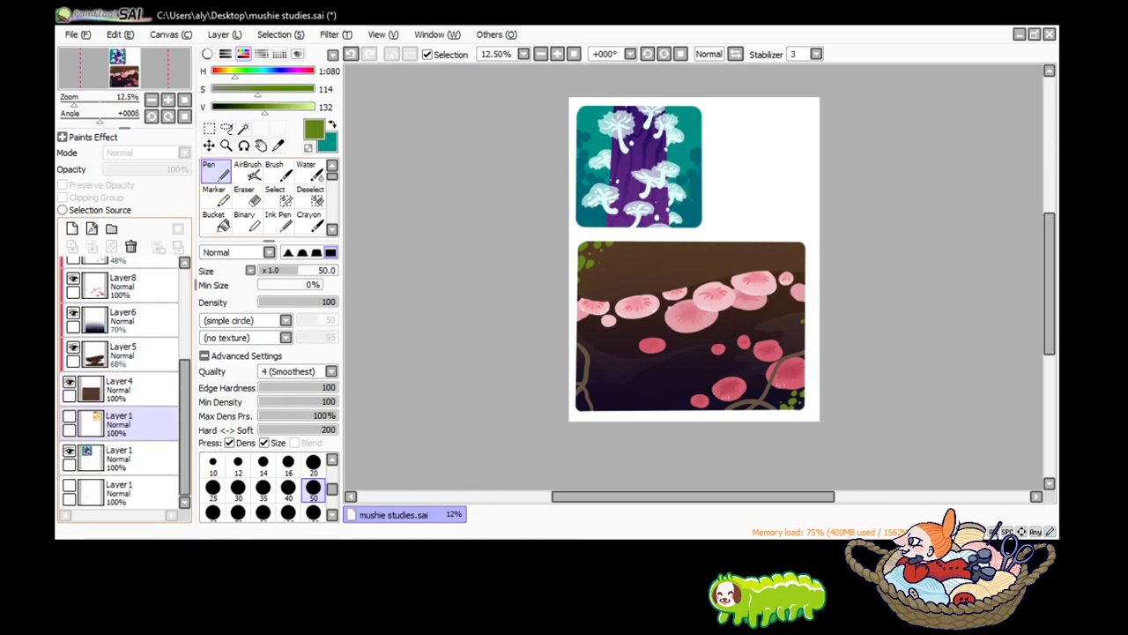
{"action": "left_click", "coordinate": [123, 455]}
{"action": "left_click", "coordinate": [68, 450]}
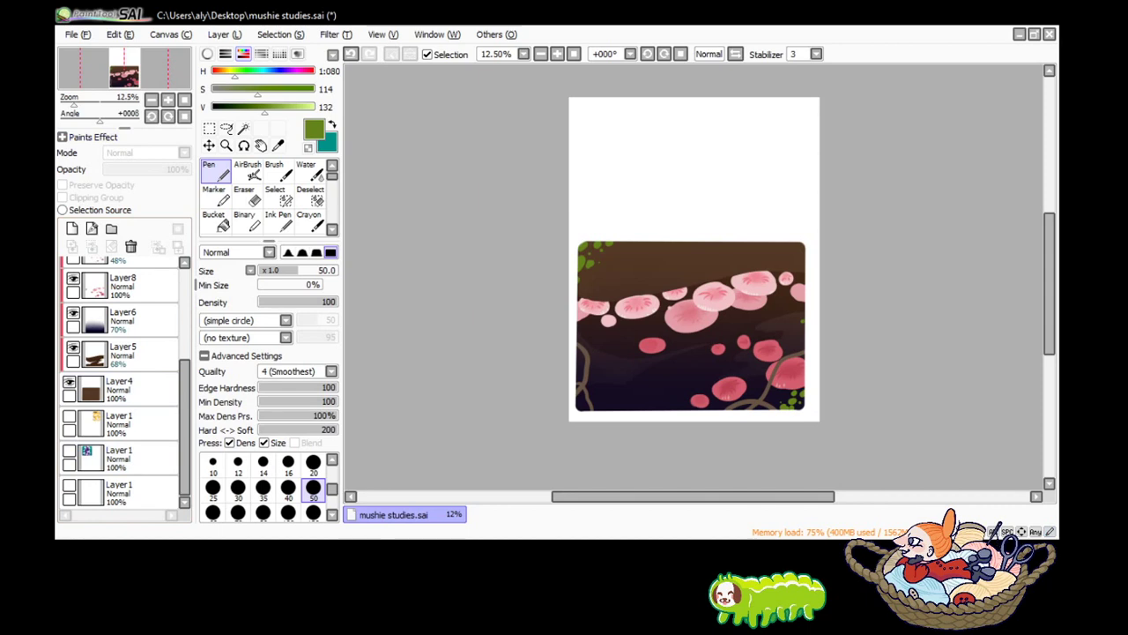
{"action": "key", "text": "l"}
{"action": "key", "text": "v"}
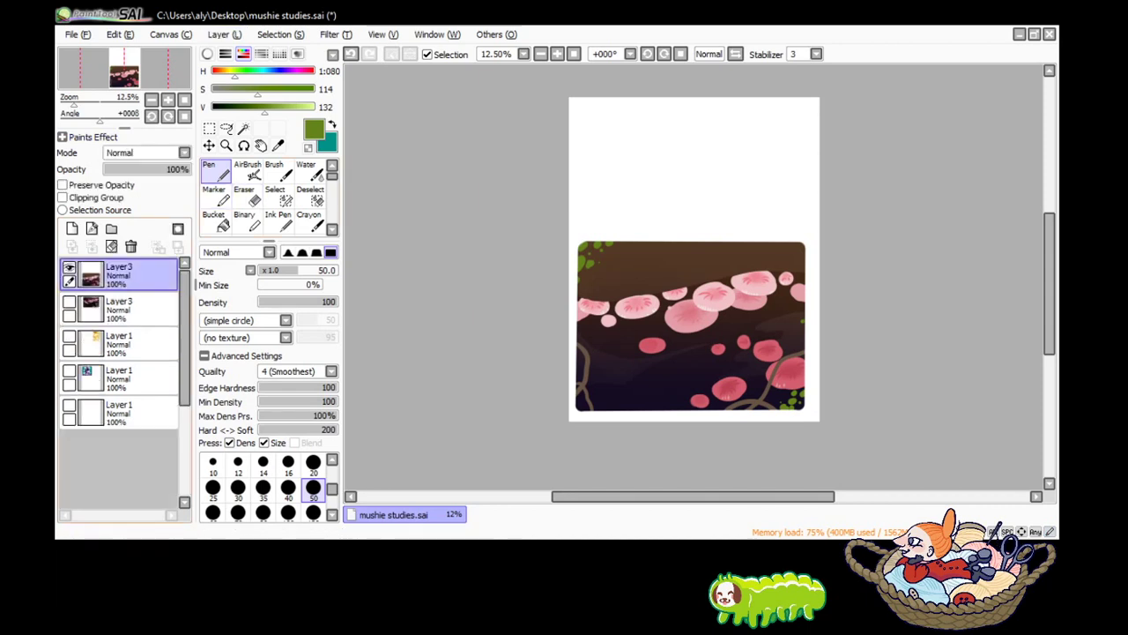
Show the hidden layers again and delete the mushroom photo reference layer.
{"action": "left_click", "coordinate": [68, 301]}
{"action": "left_click", "coordinate": [68, 334]}
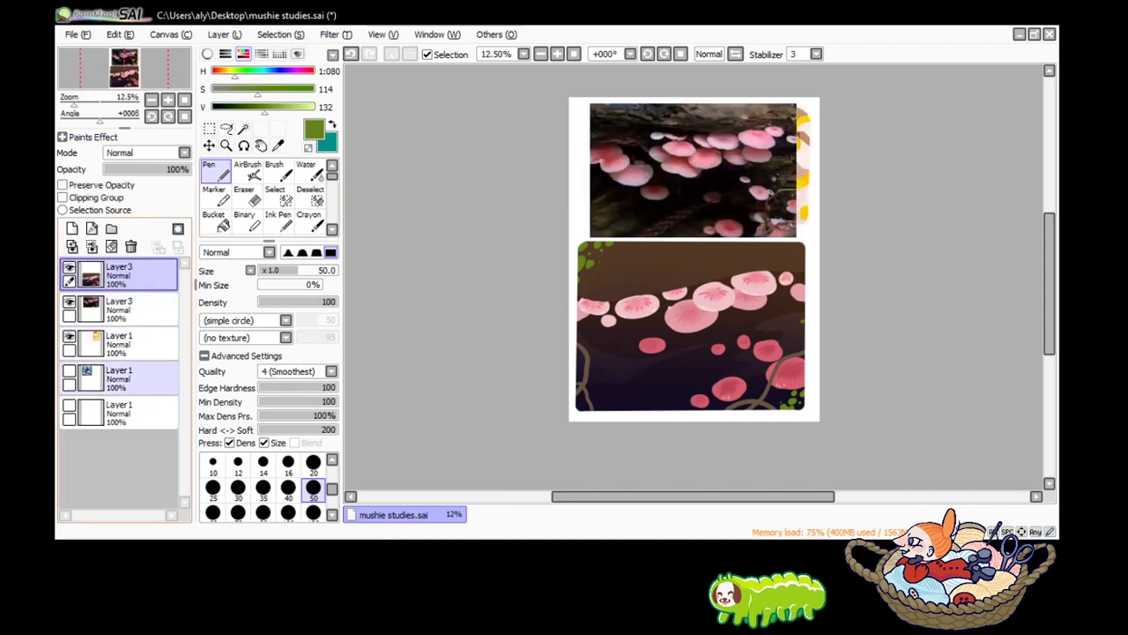
{"action": "left_click", "coordinate": [69, 370]}
{"action": "left_click", "coordinate": [141, 274]}
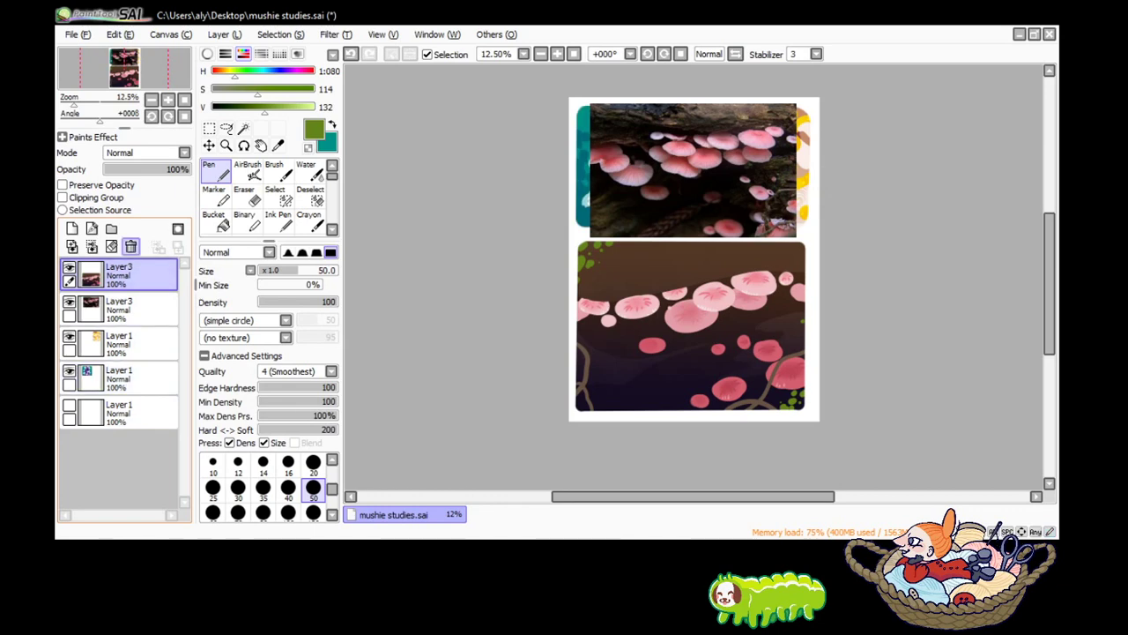
{"action": "left_click", "coordinate": [131, 246]}
{"action": "key", "text": "ctrl+z"}
{"action": "left_click", "coordinate": [141, 309], "text": "ctrl"}
{"action": "left_click", "coordinate": [130, 246]}
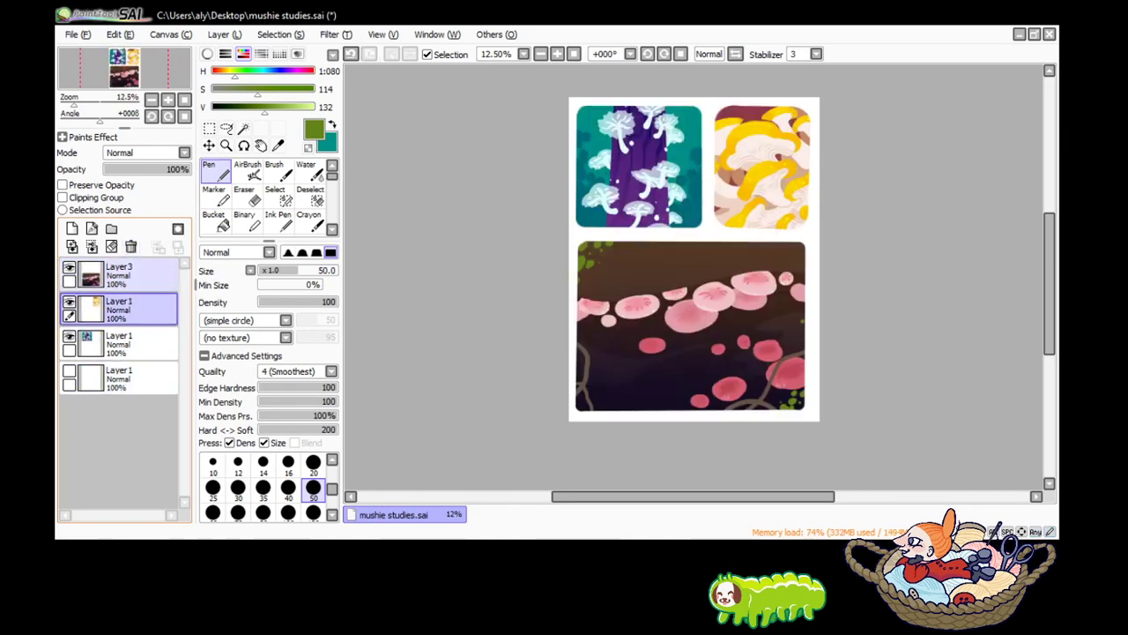
Select the merged painting layer and use the Move tool in Scale mode.
{"action": "left_click", "coordinate": [141, 275]}
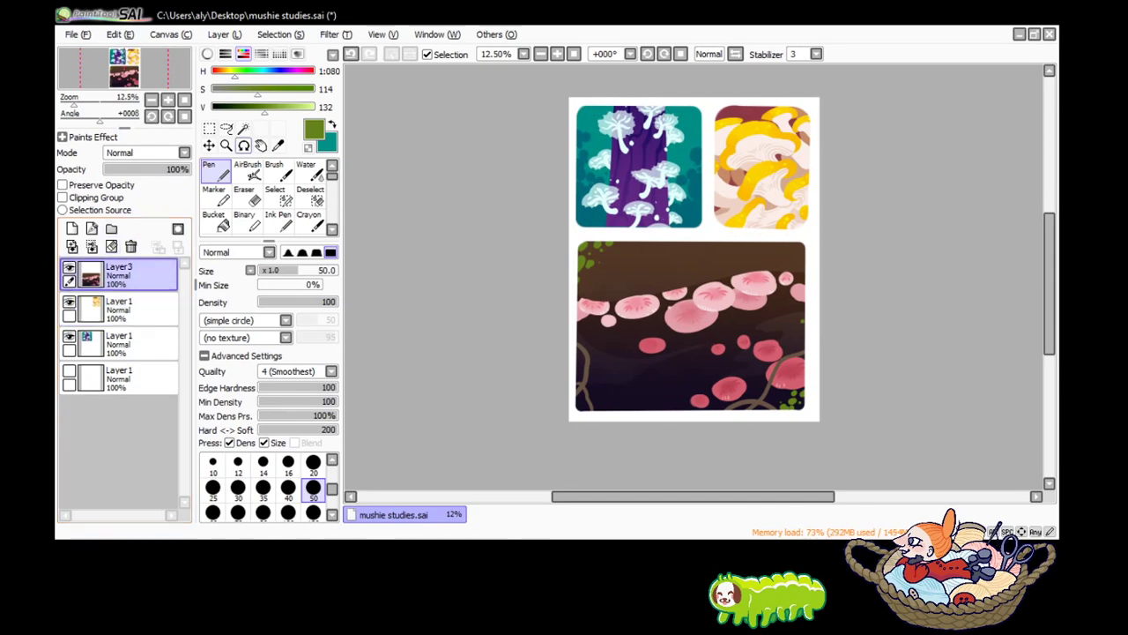
{"action": "left_click", "coordinate": [208, 128]}
{"action": "left_click", "coordinate": [205, 310]}
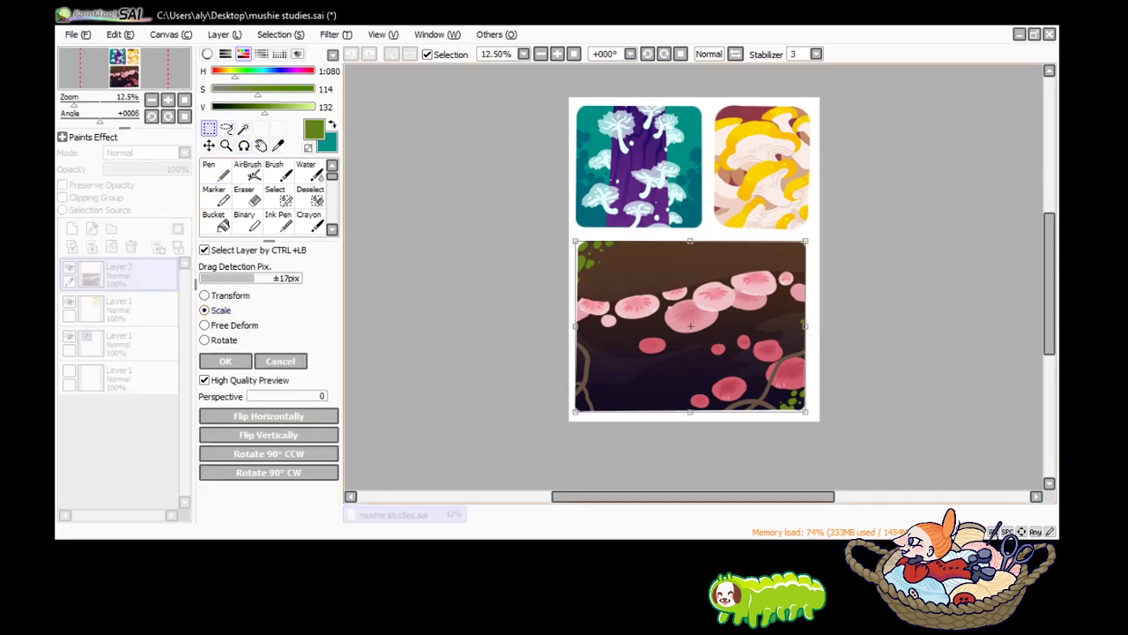
Scale the painting to about half size and move it below the teal and yellow studies.
{"action": "left_click_drag", "start_coordinate": [805, 412], "coordinate": [698, 322]}
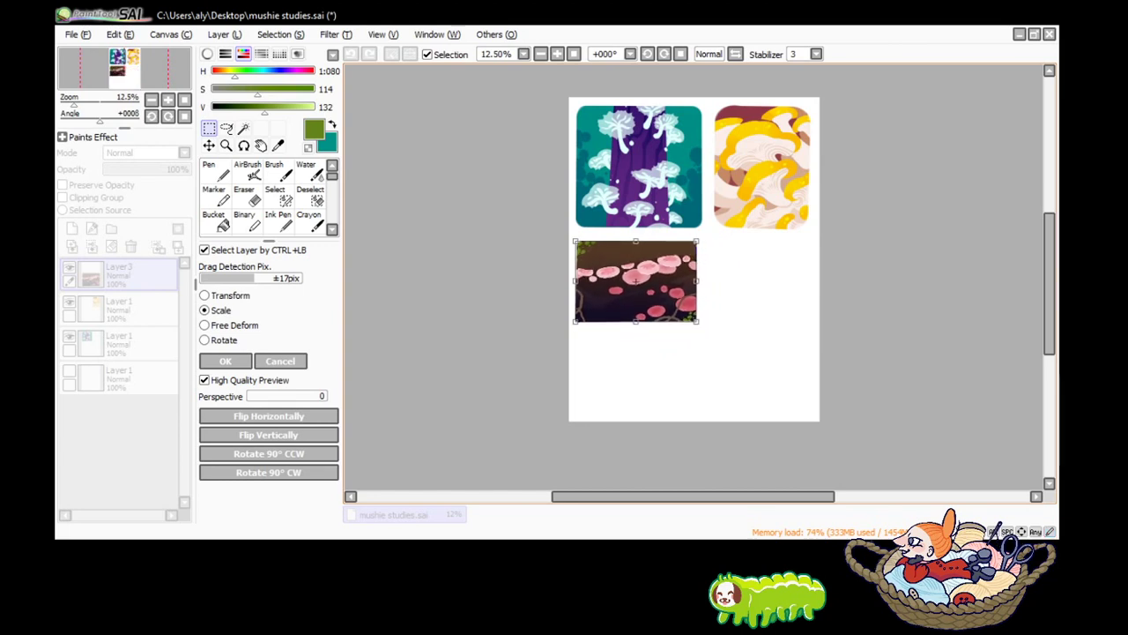
{"action": "left_click_drag", "start_coordinate": [636, 280], "coordinate": [683, 340]}
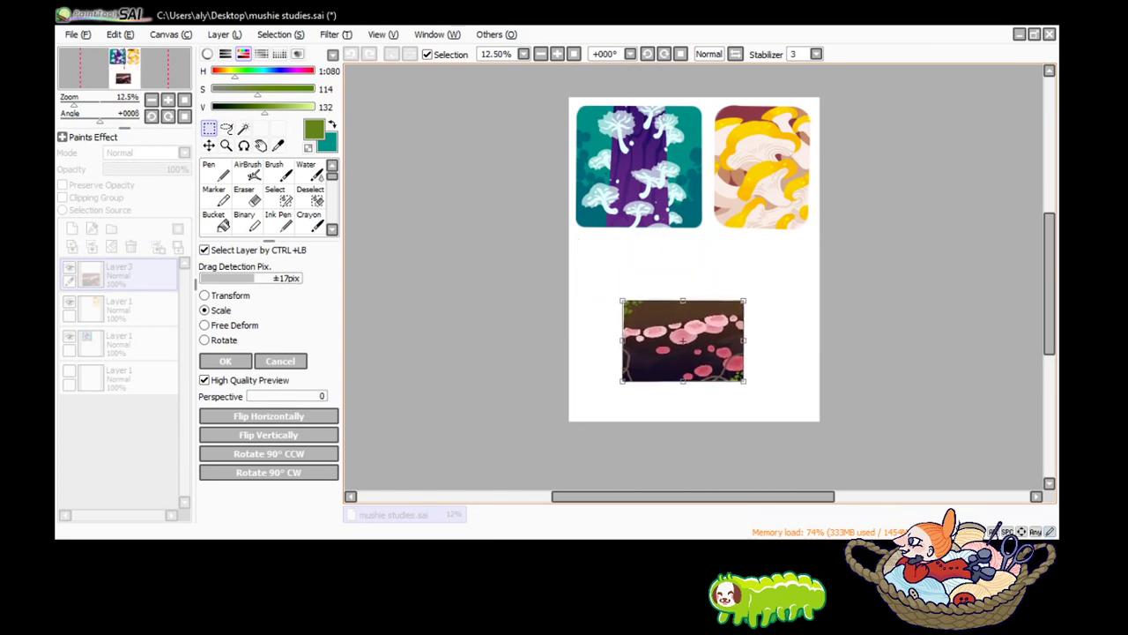